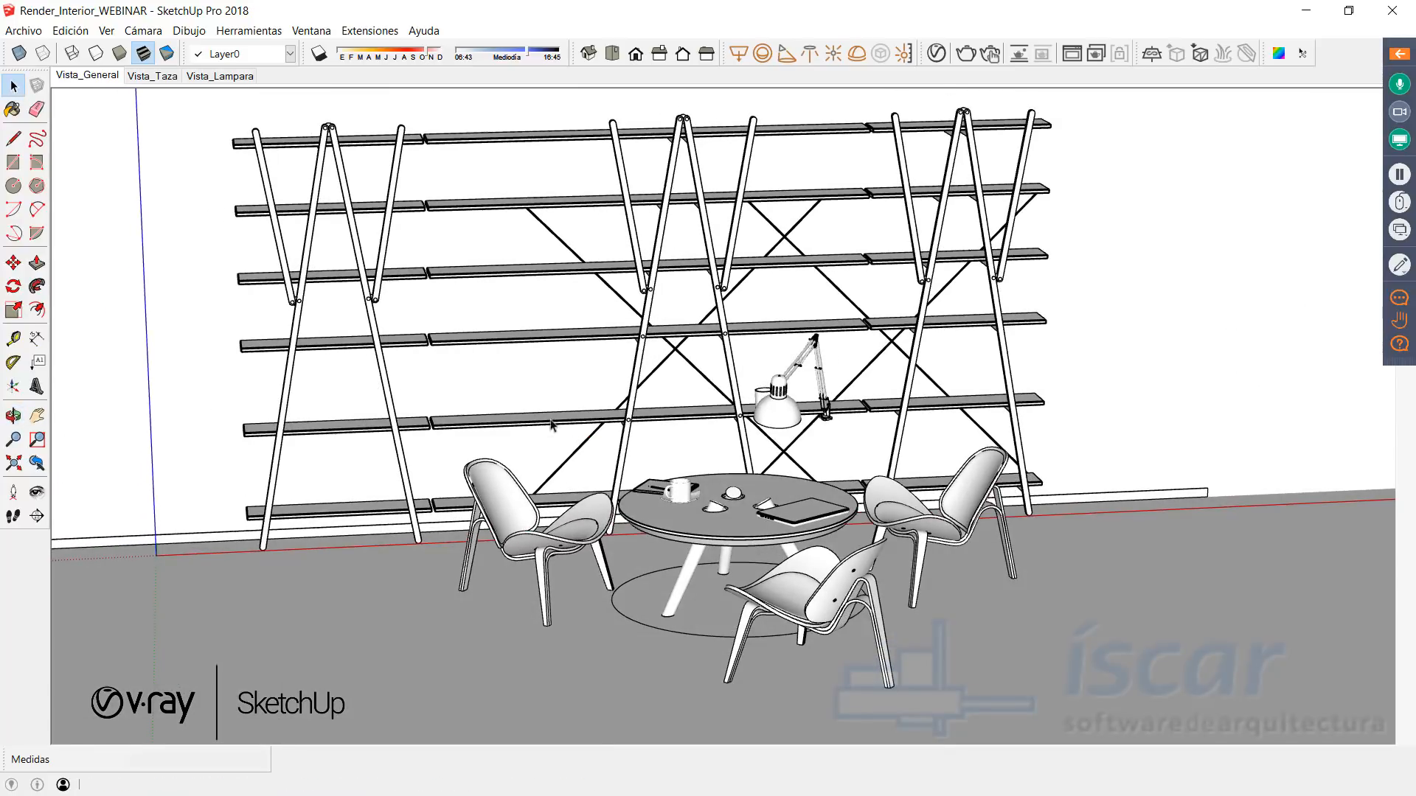
Step: Examine the interior scene's shelving, back wall, table and chairs from behind, above and in front
scroll(578, 371, down, 10)
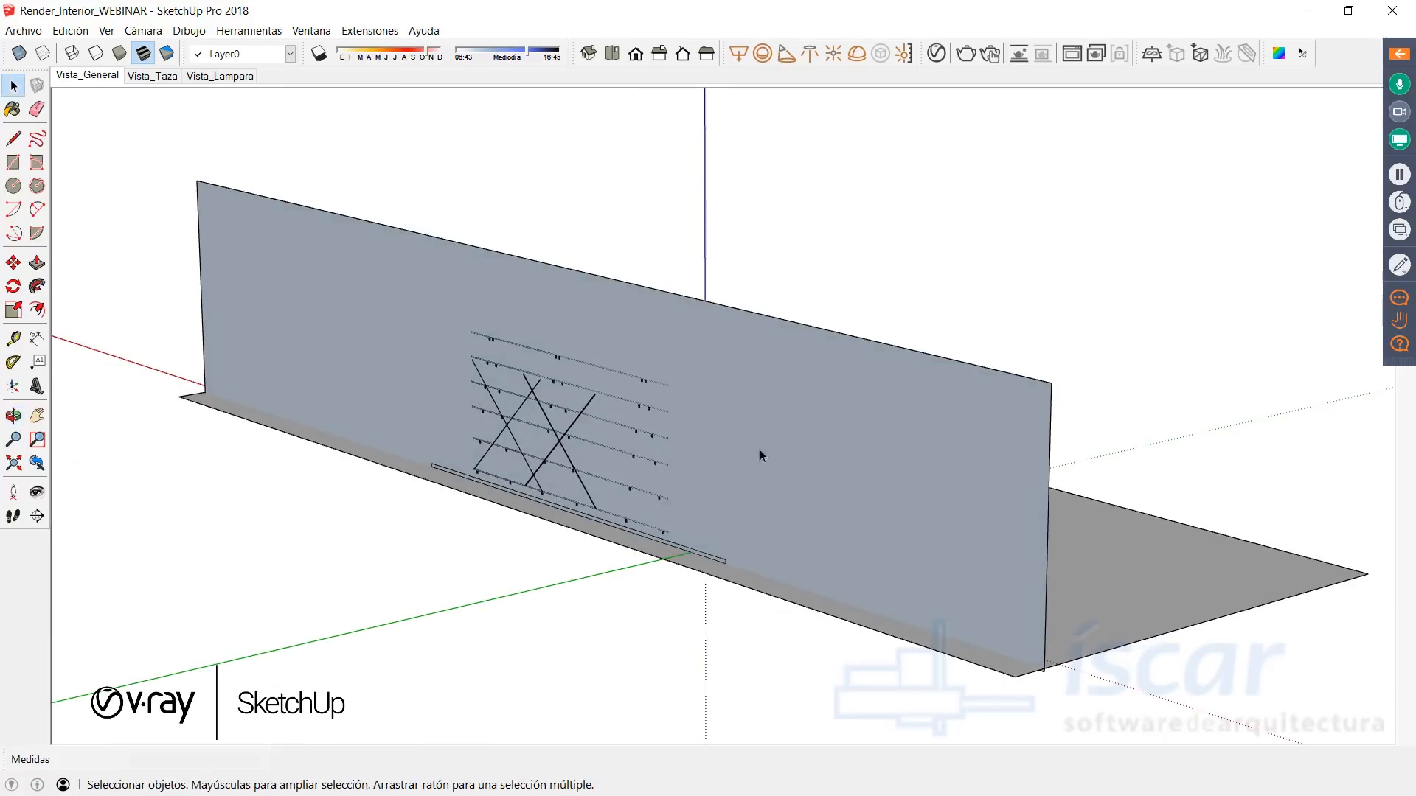
middle_drag(752, 414, 626, 467)
scroll(581, 387, up, 5)
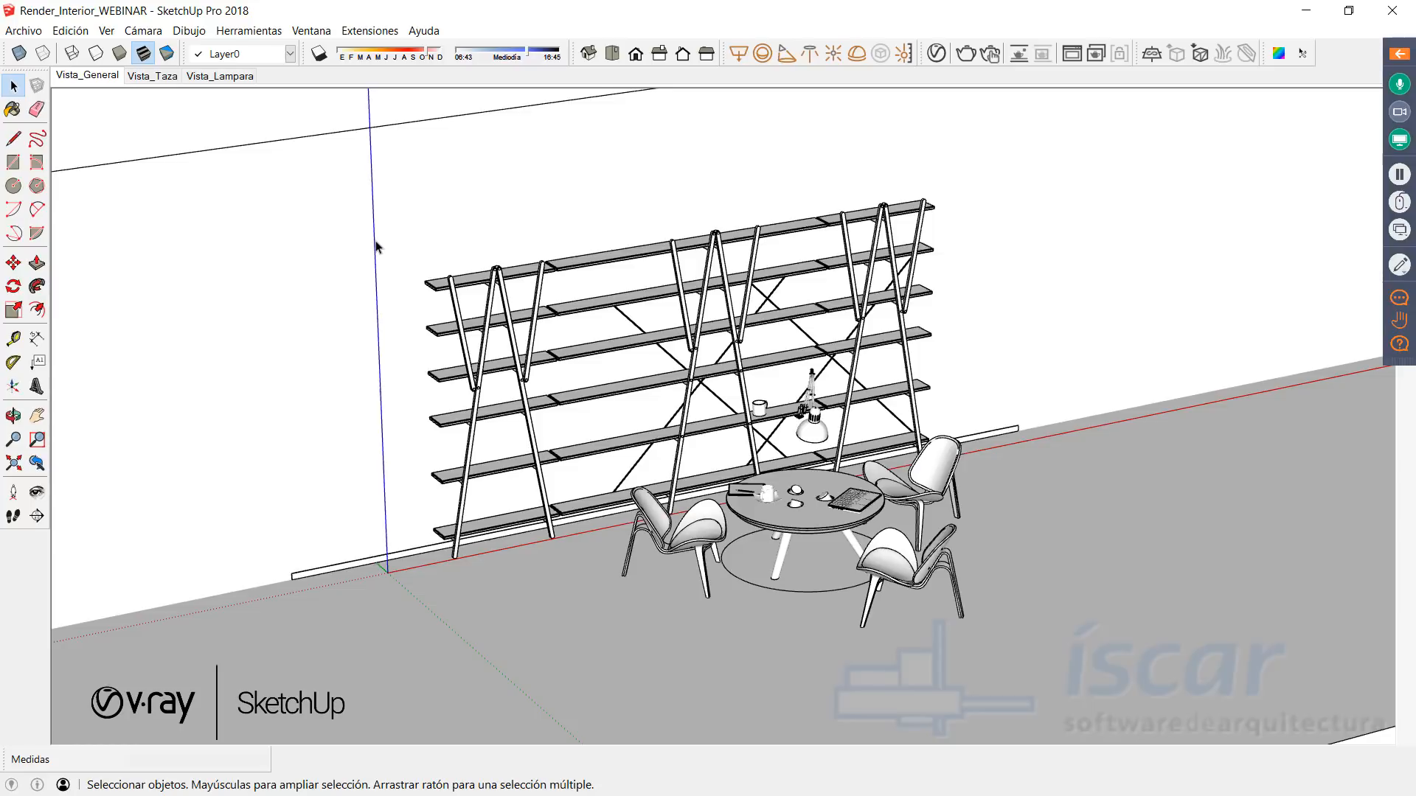
middle_drag(418, 382, 559, 547)
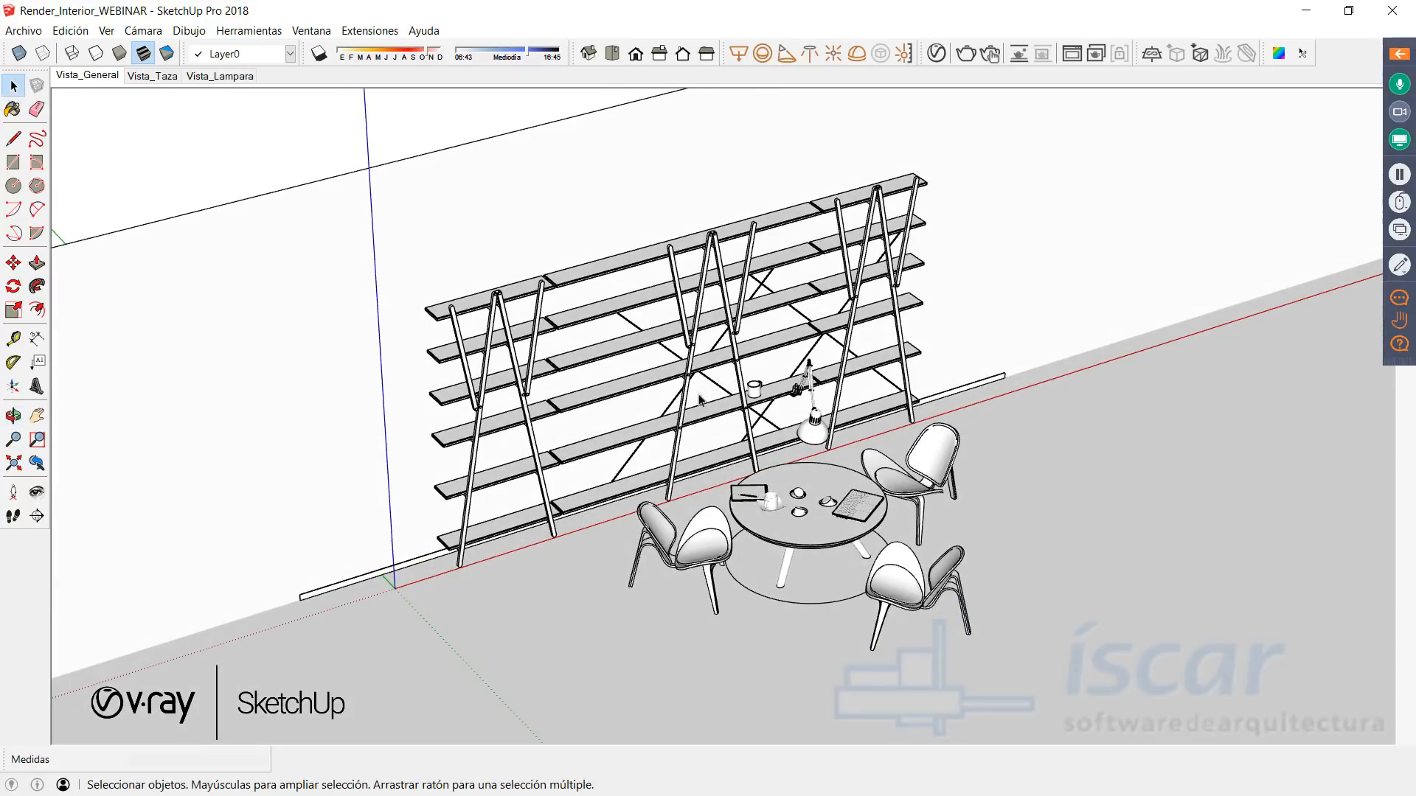
scroll(556, 385, up, 3)
middle_drag(557, 386, 760, 412)
scroll(759, 412, down, 5)
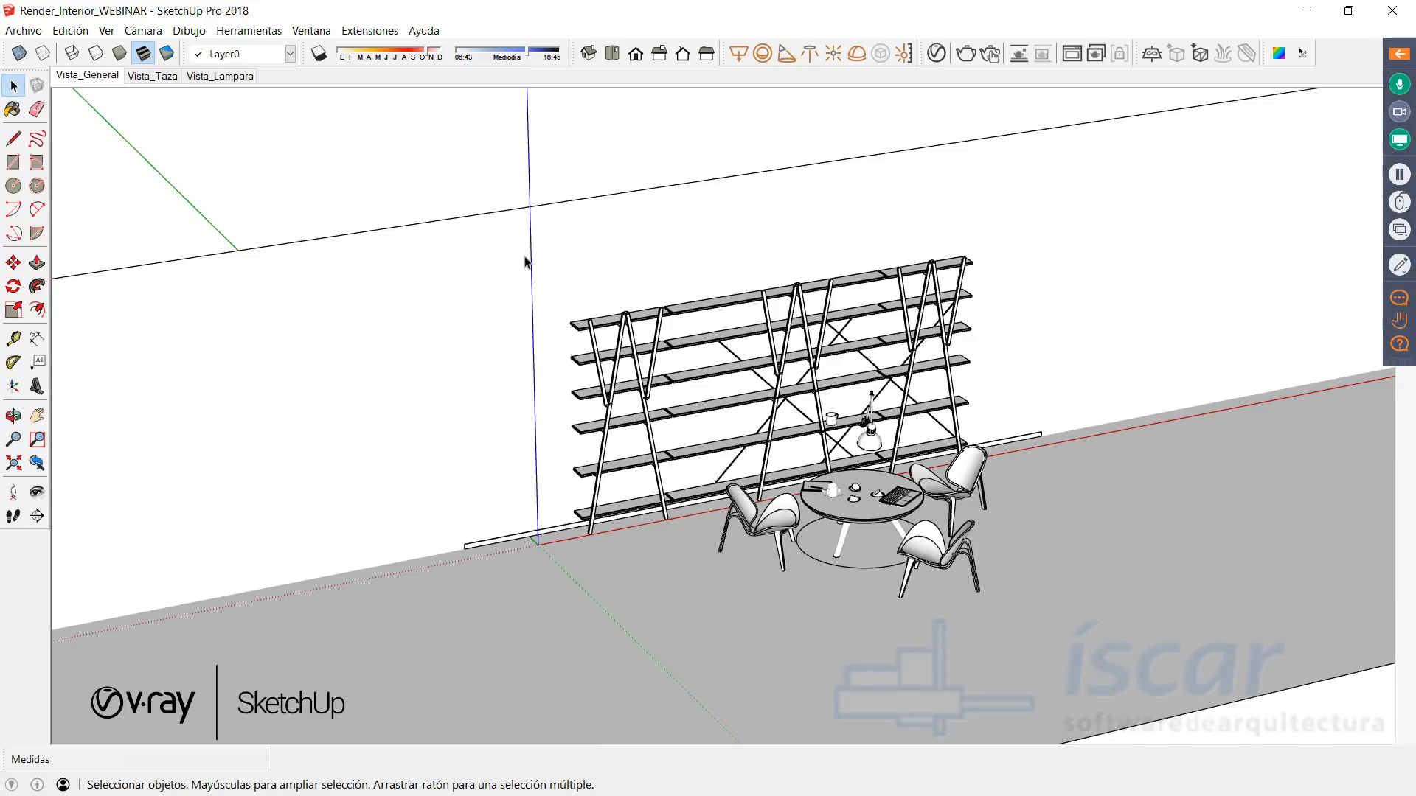
middle_drag(672, 428, 680, 418)
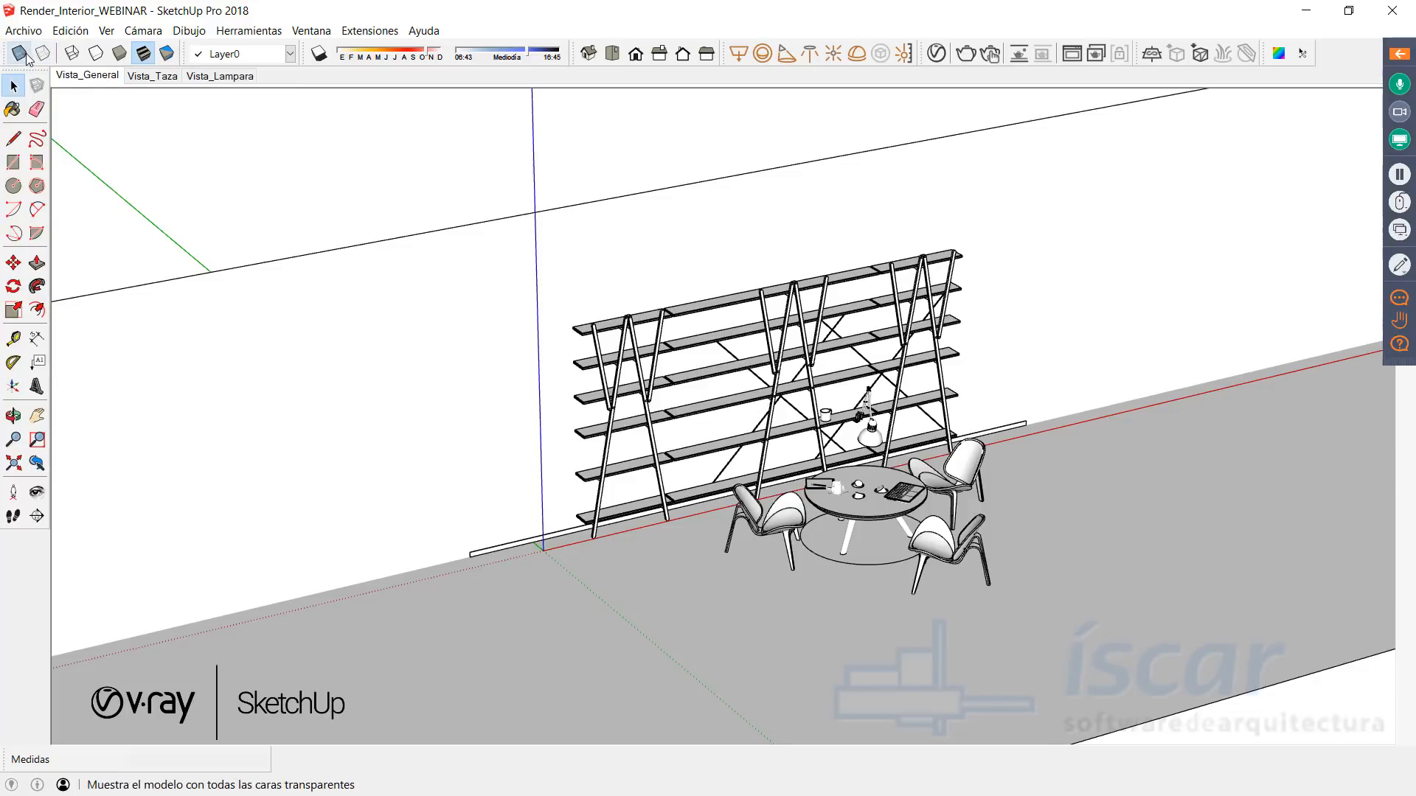
Step: Show the model in monochrome style and check the orientation of the back wall's face inside its group
click(167, 56)
middle_drag(564, 416, 578, 322)
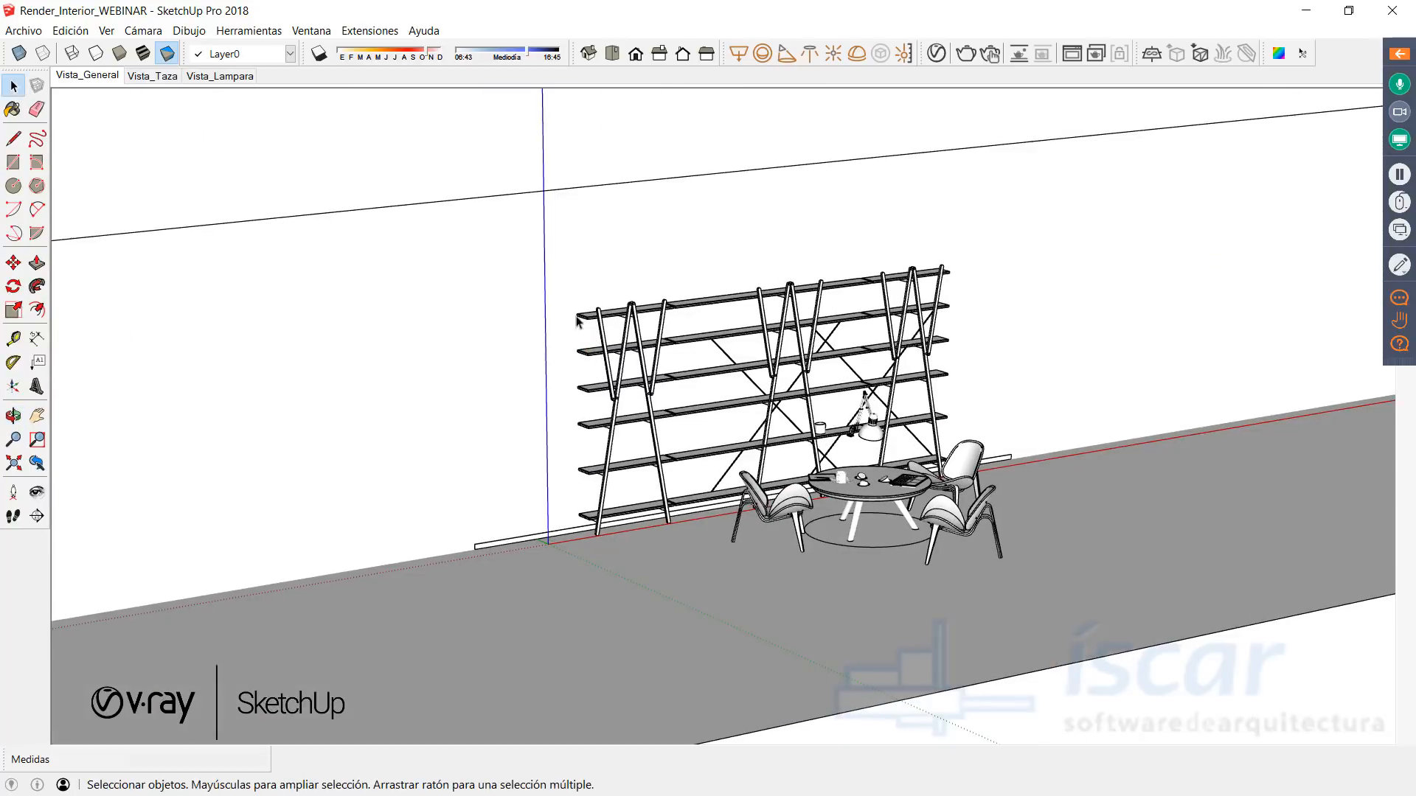
double_click(512, 340)
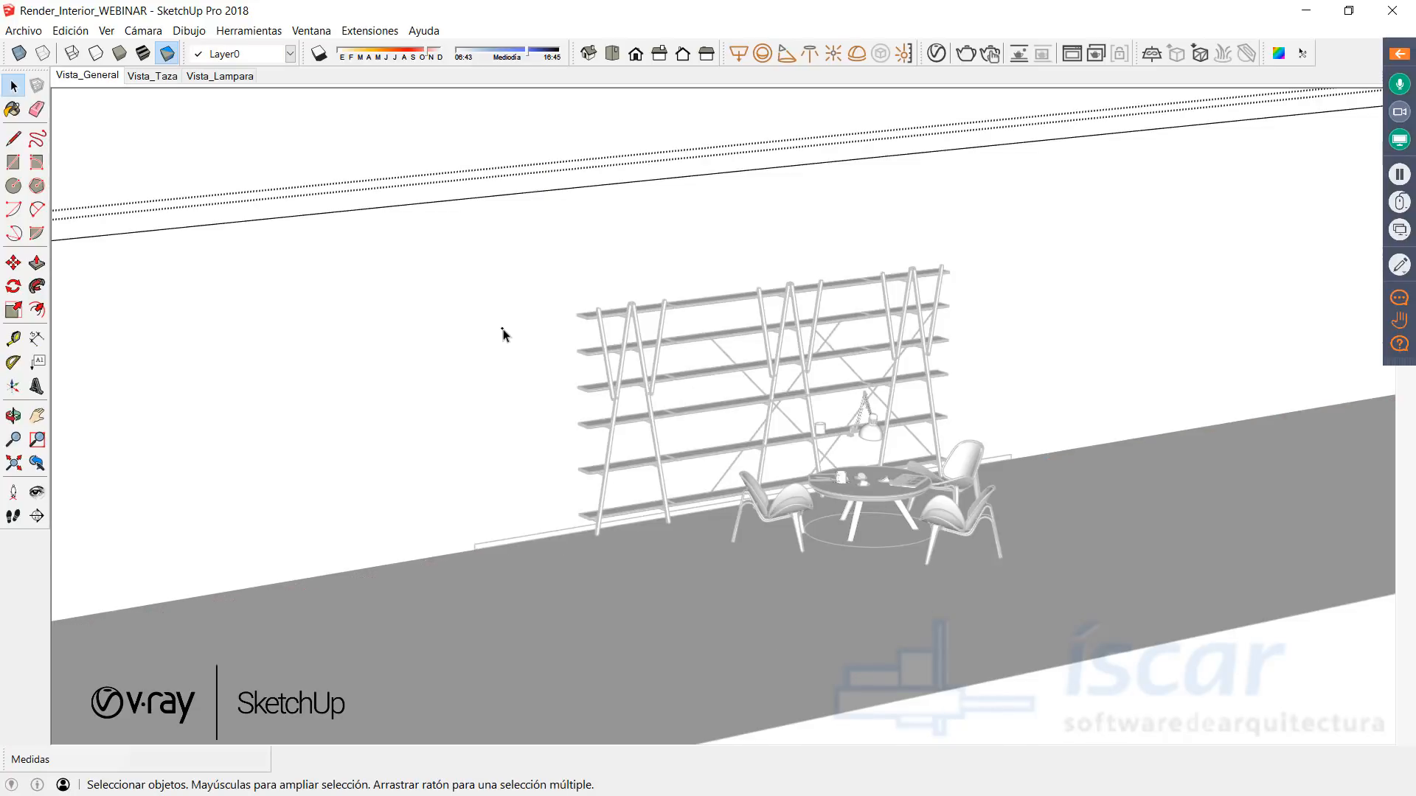
click(500, 331)
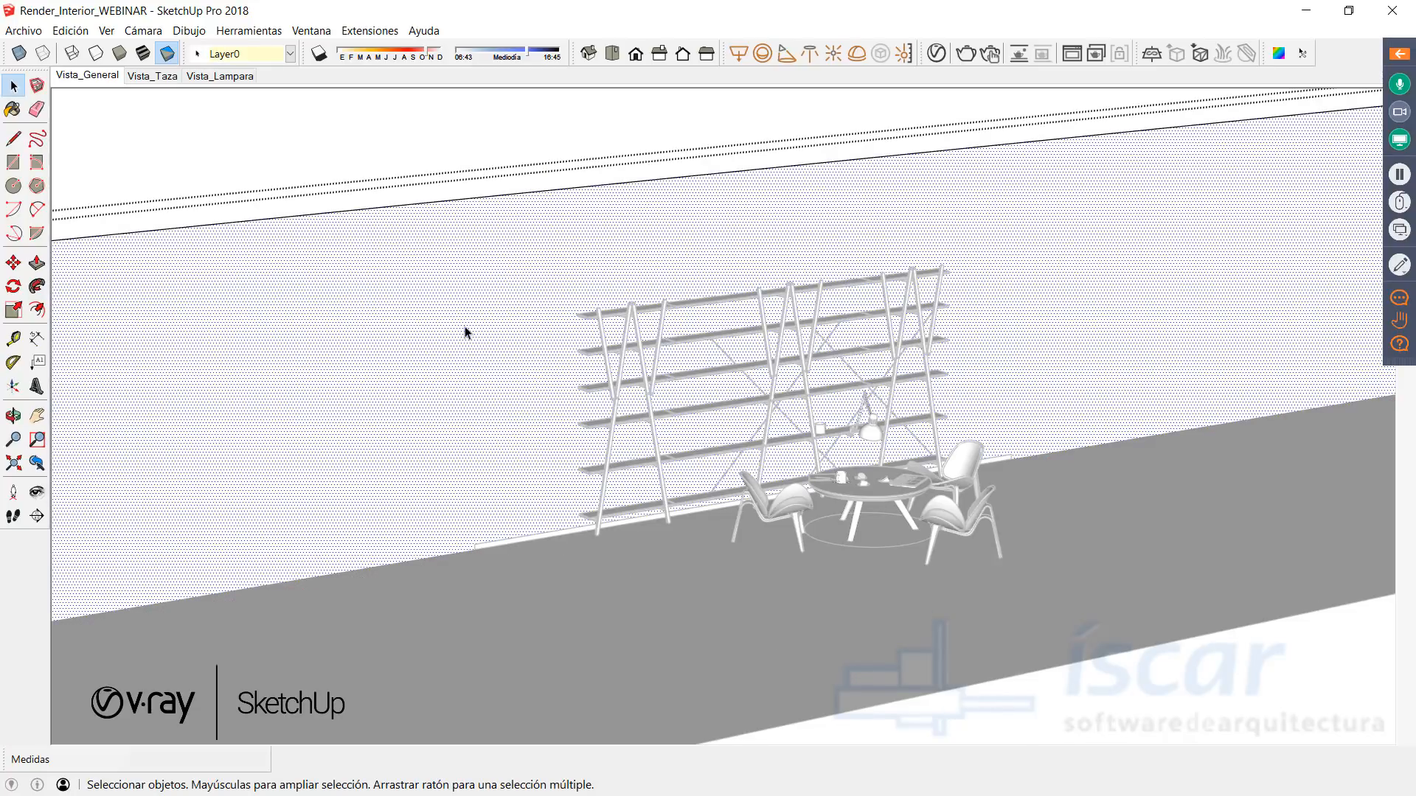
right_click(487, 311)
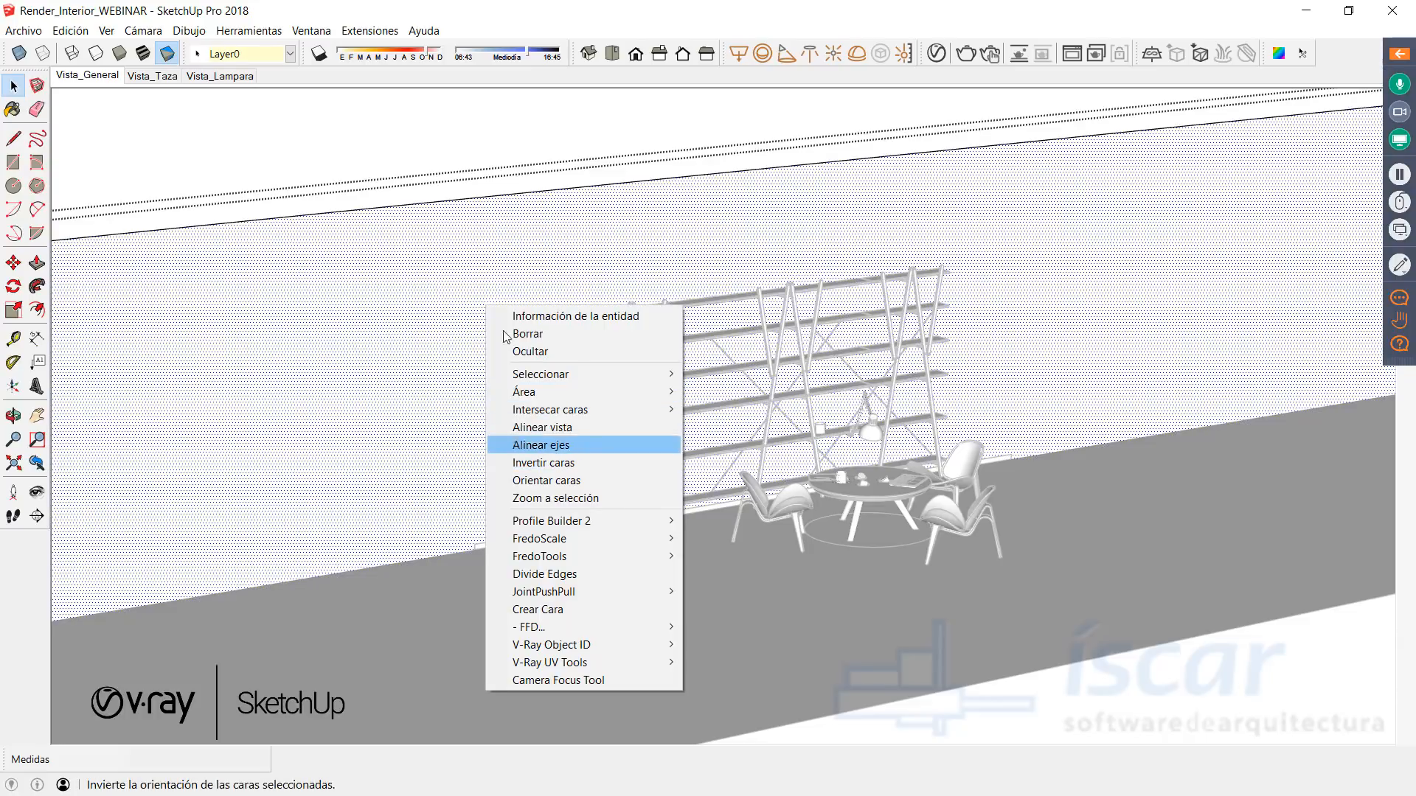
click(436, 136)
Step: Inspect the face orientation of the shelving, table, lamp and chairs in monochrome from several angles
middle_drag(767, 482, 804, 457)
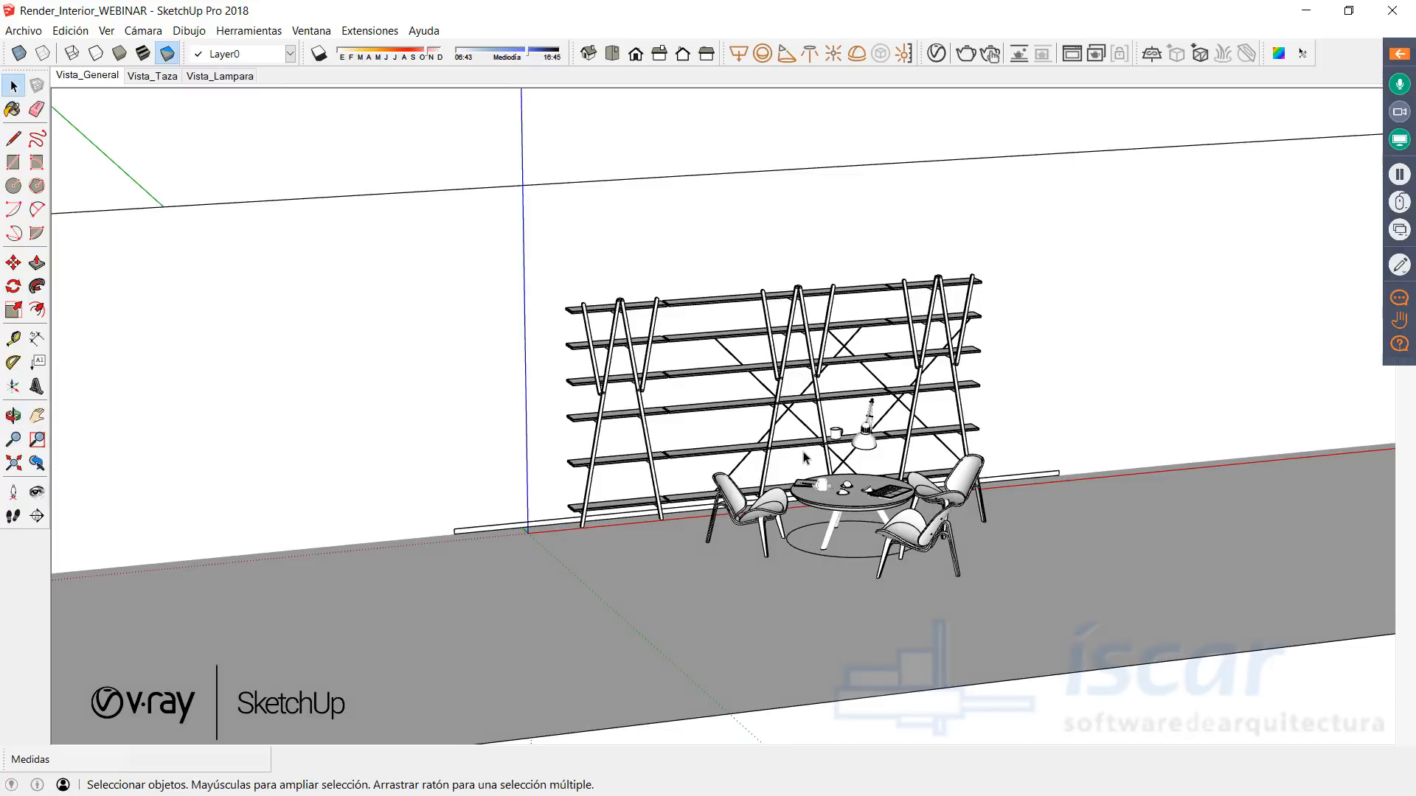
scroll(804, 458, up, 2)
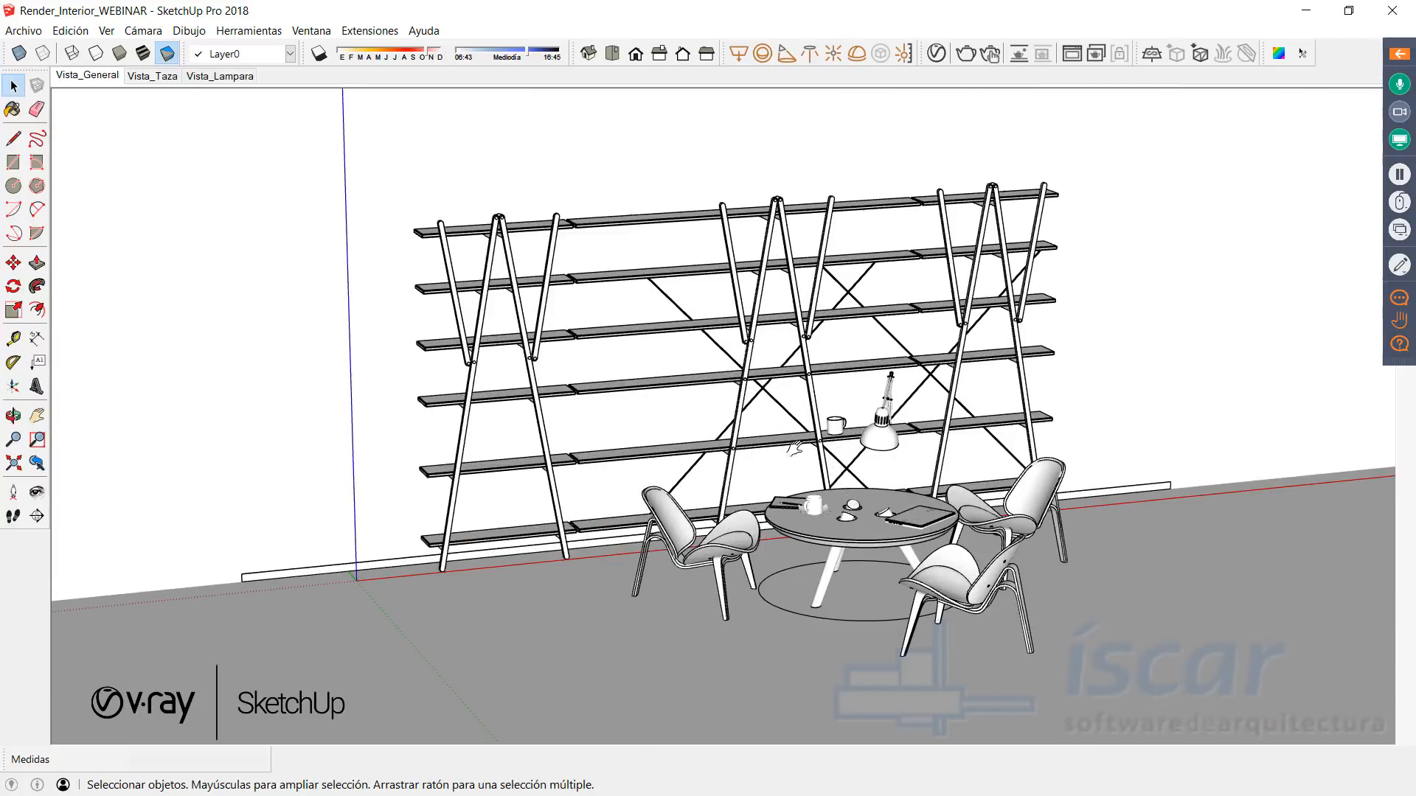
scroll(738, 443, up, 3)
middle_drag(729, 448, 728, 389)
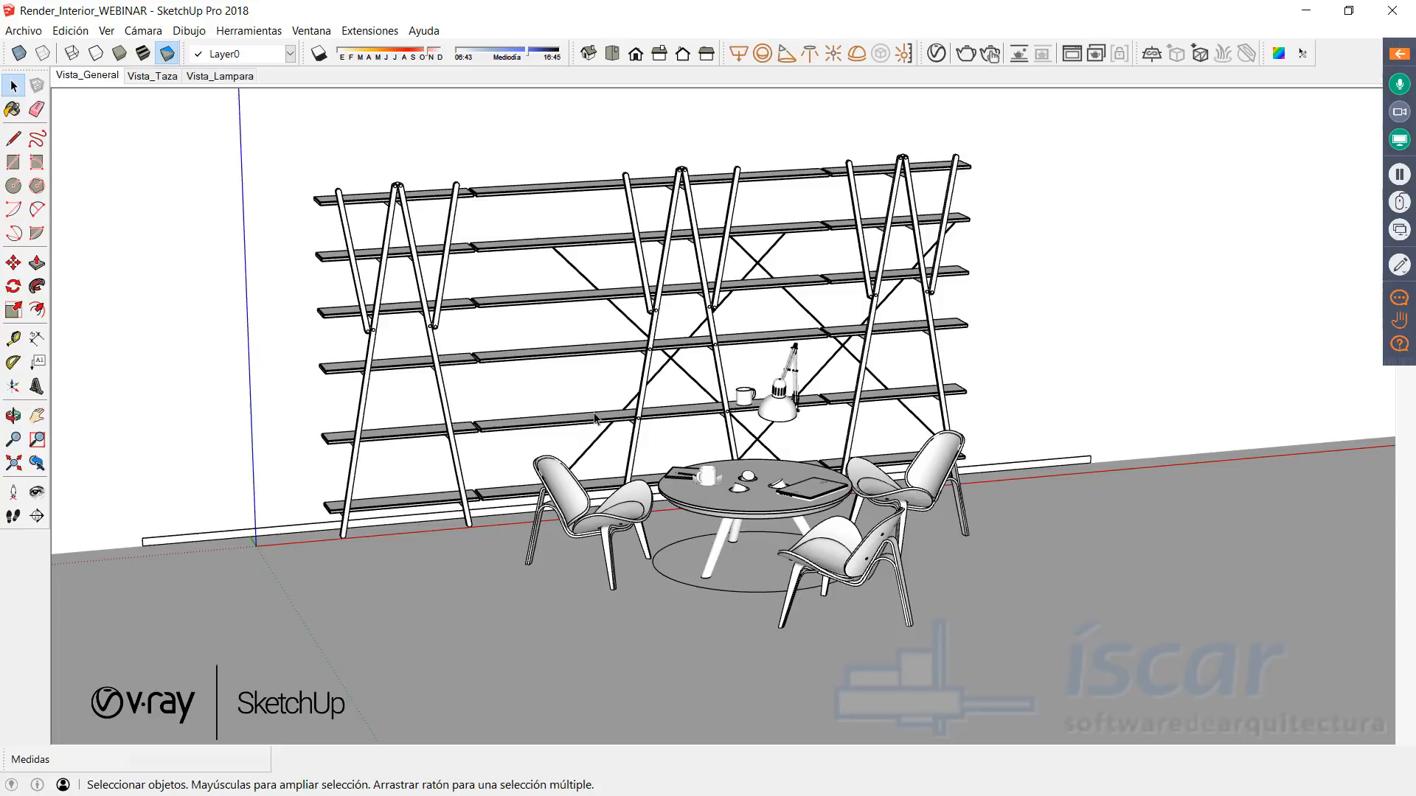
mouse_move(607, 426)
middle_down()
mouse_move(583, 435)
mouse_move(607, 420)
middle_up()
middle_drag(612, 476, 516, 461)
scroll(578, 438, up, 3)
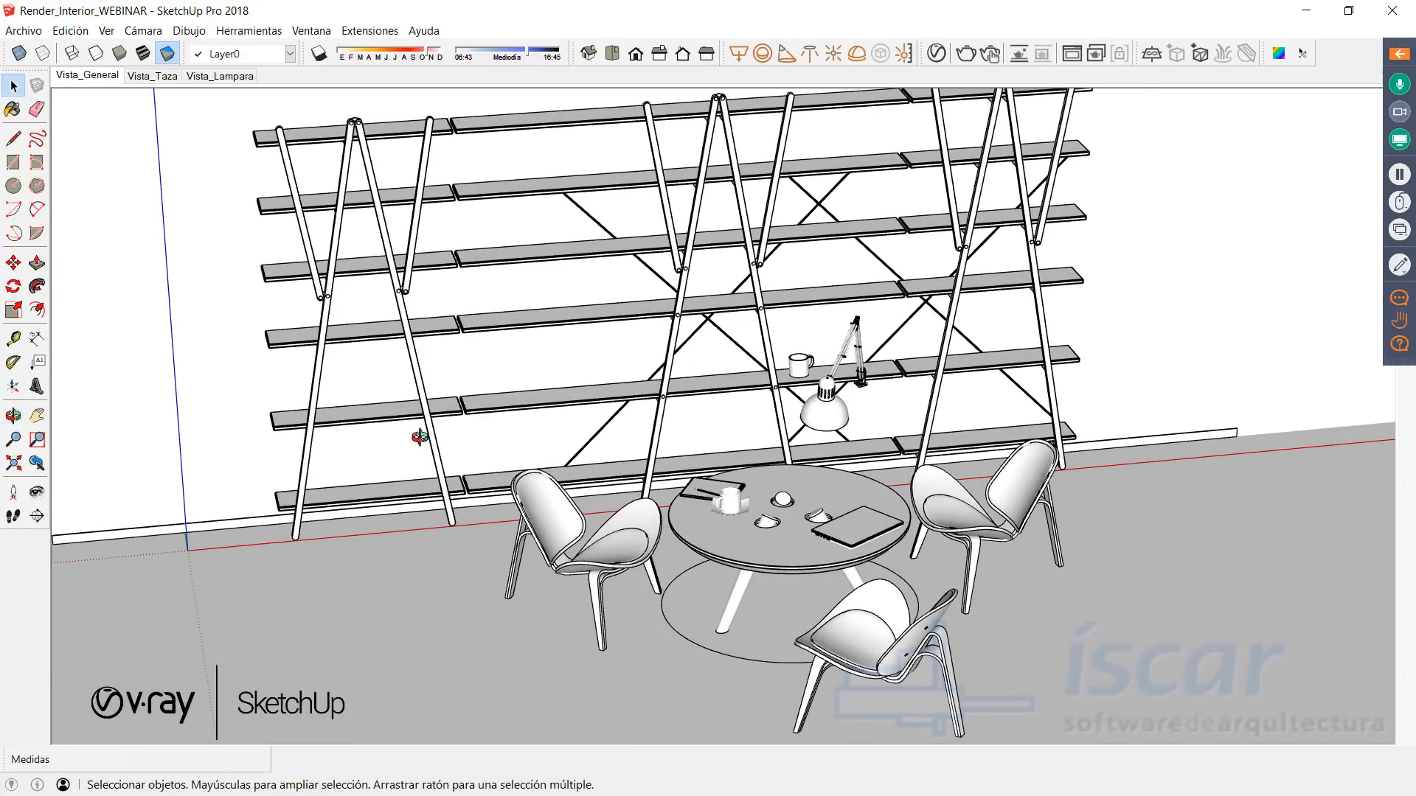
middle_drag(419, 437, 422, 433)
middle_drag(531, 466, 646, 469)
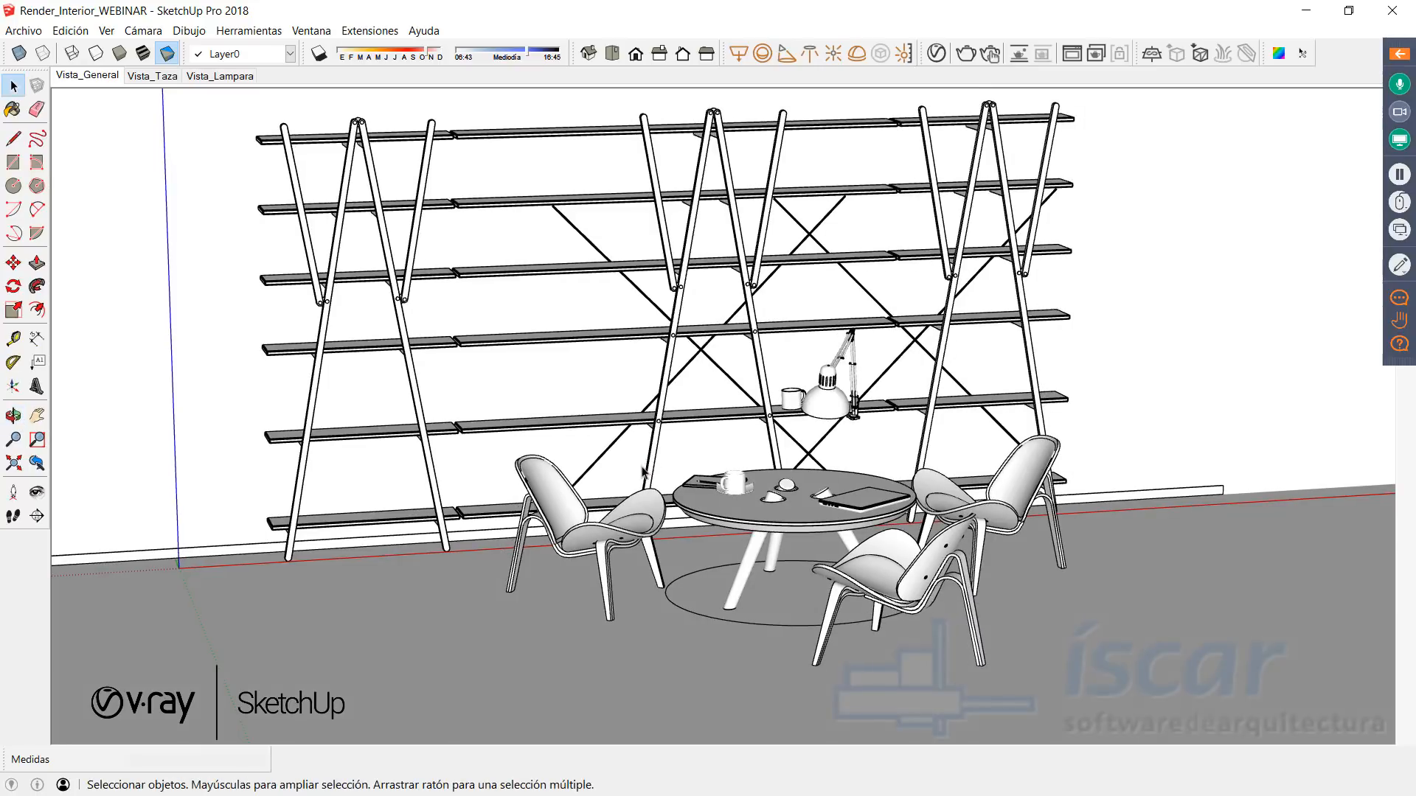
Step: Restore the shaded-with-textures style and recall the Vista_General scene
click(73, 55)
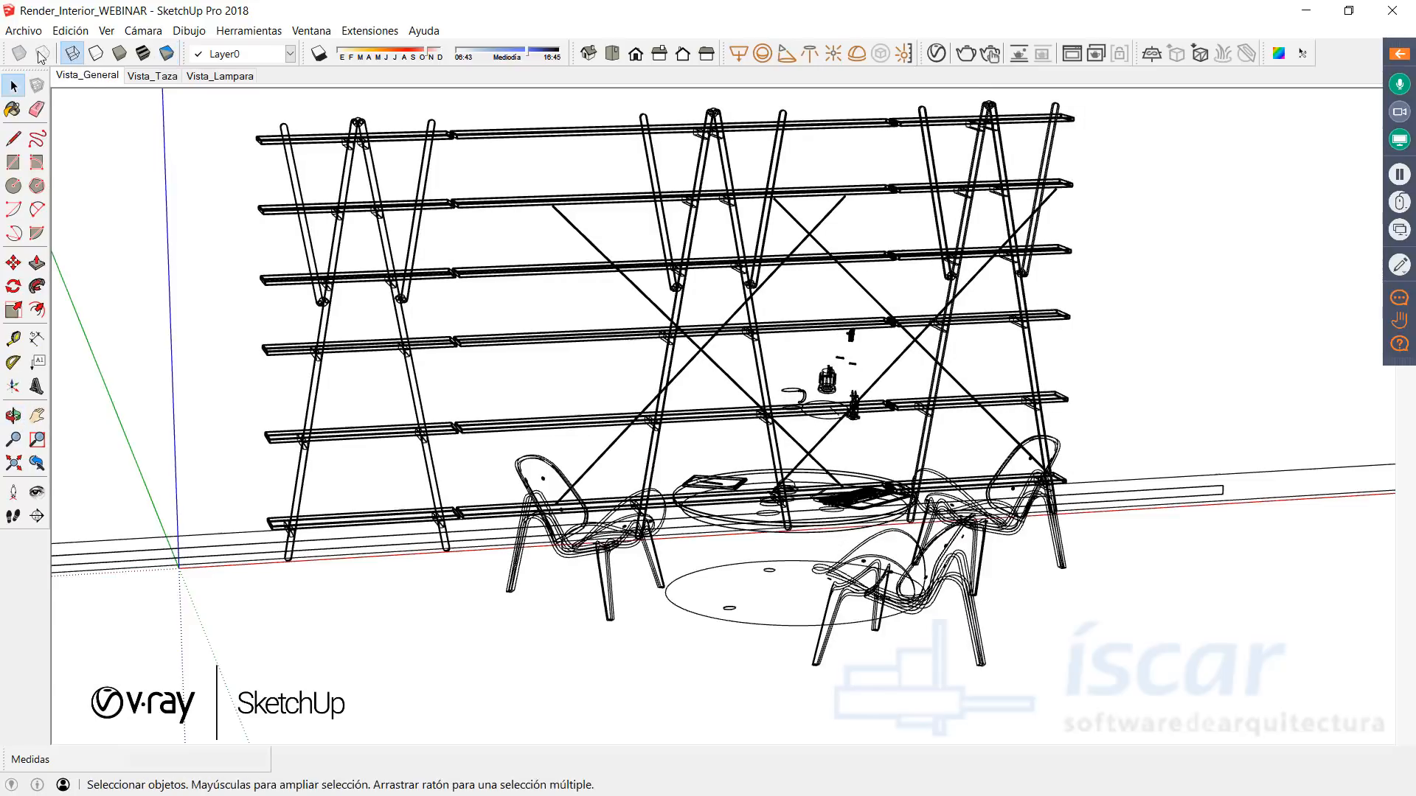
click(143, 53)
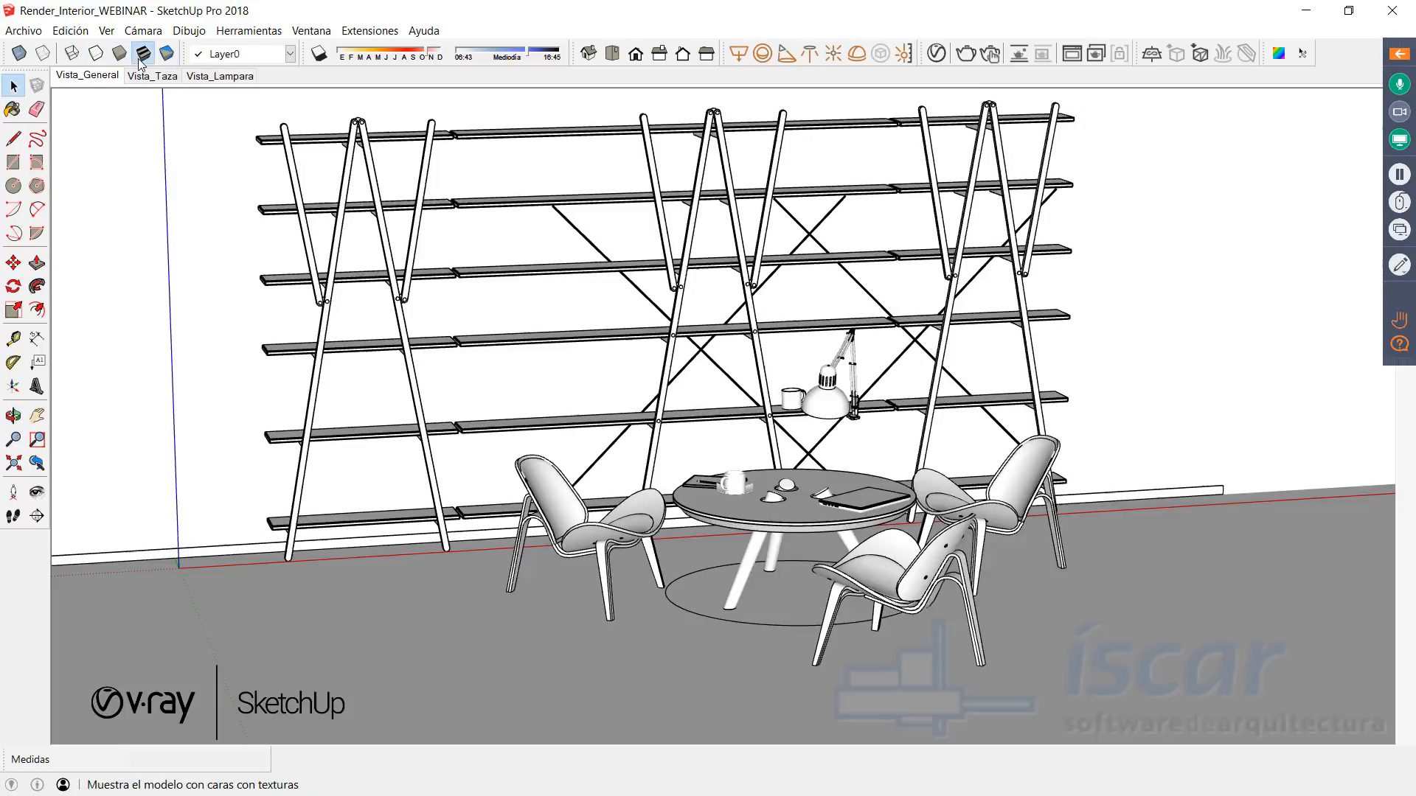
click(101, 77)
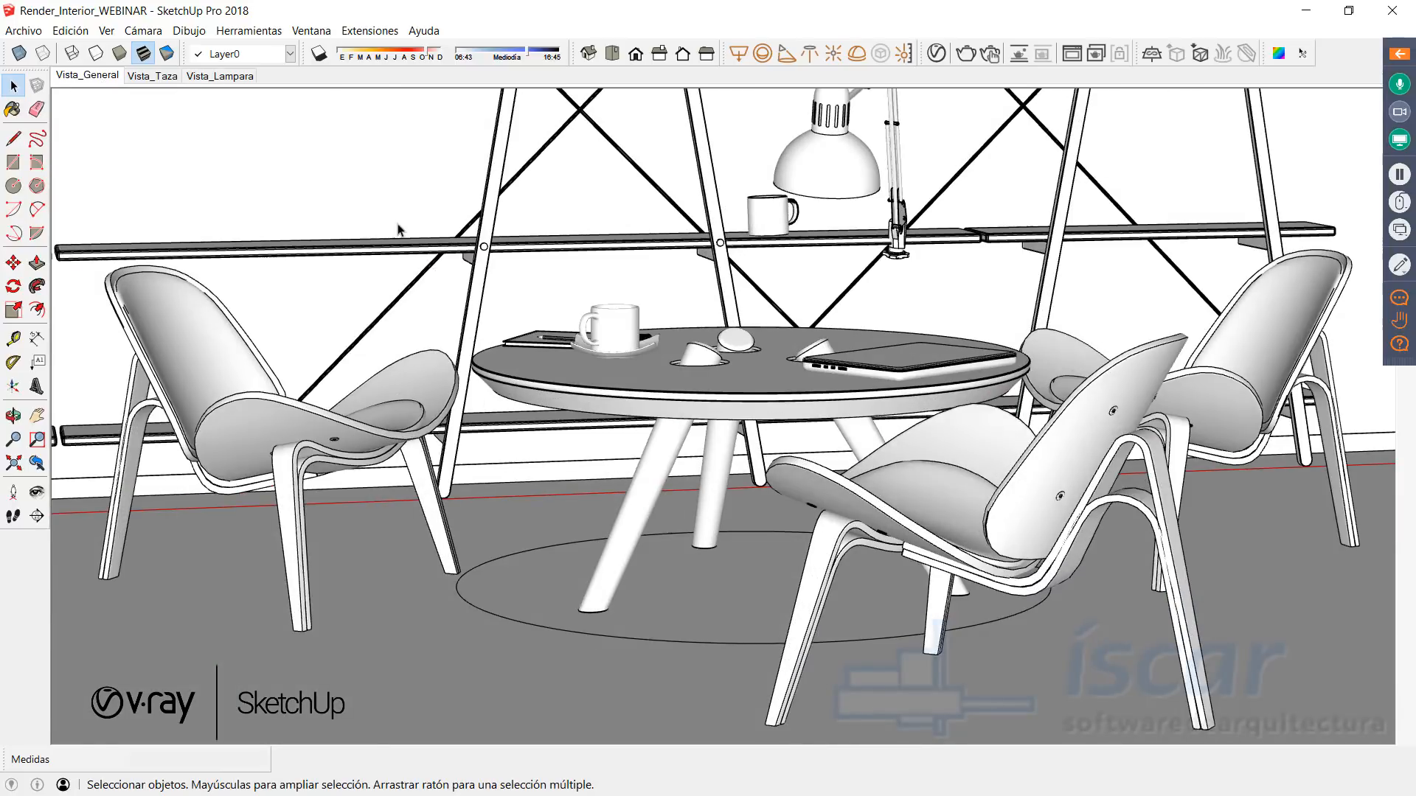
Step: Frame a frontal view of the table, chairs and shelving and add it as a new scene after Vista_General
middle_drag(509, 288, 410, 297)
scroll(503, 353, down, 5)
middle_drag(509, 353, 687, 466)
middle_drag(687, 466, 649, 451)
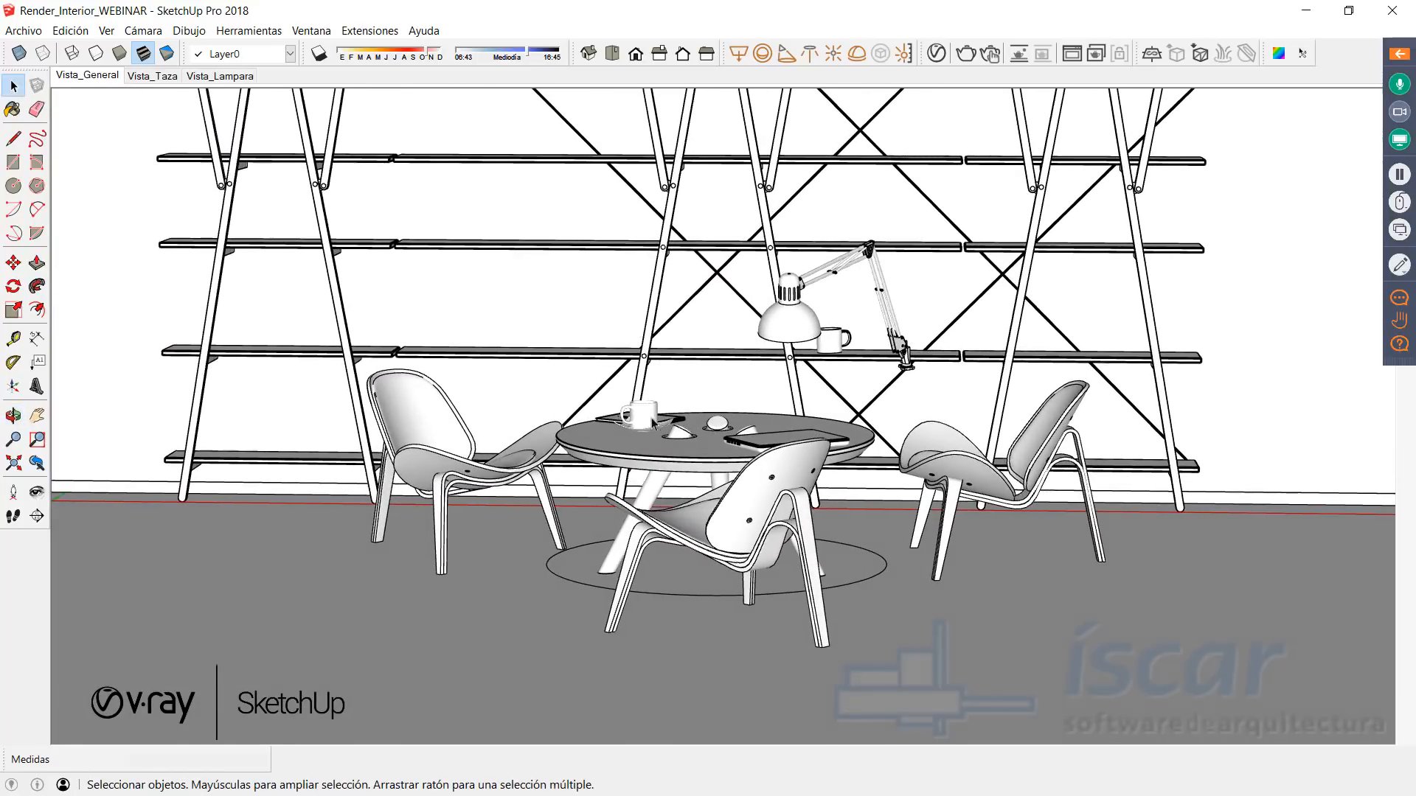
scroll(650, 406, up, 2)
mouse_move(778, 433)
middle_down()
mouse_move(800, 448)
mouse_move(805, 426)
middle_up()
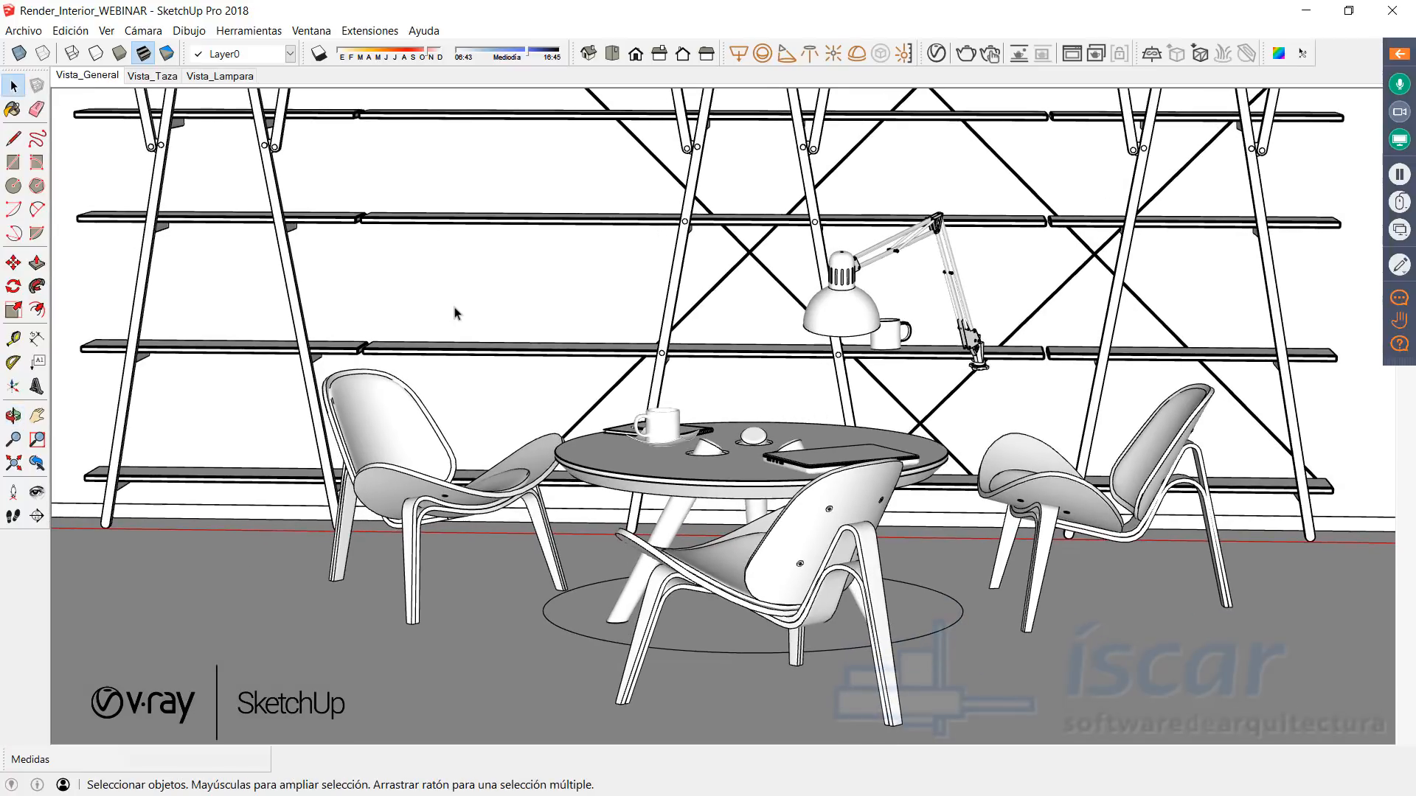
right_click(101, 74)
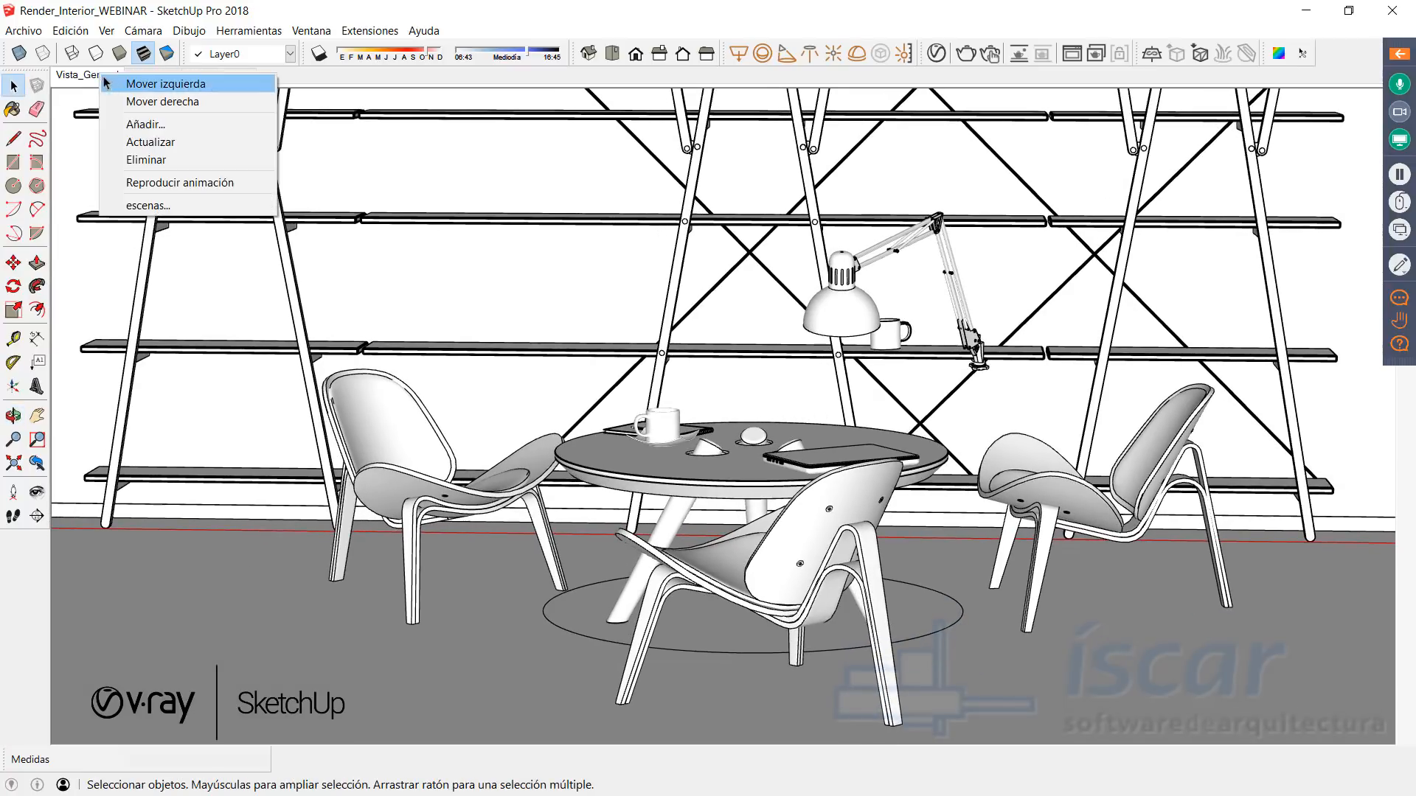
click(152, 125)
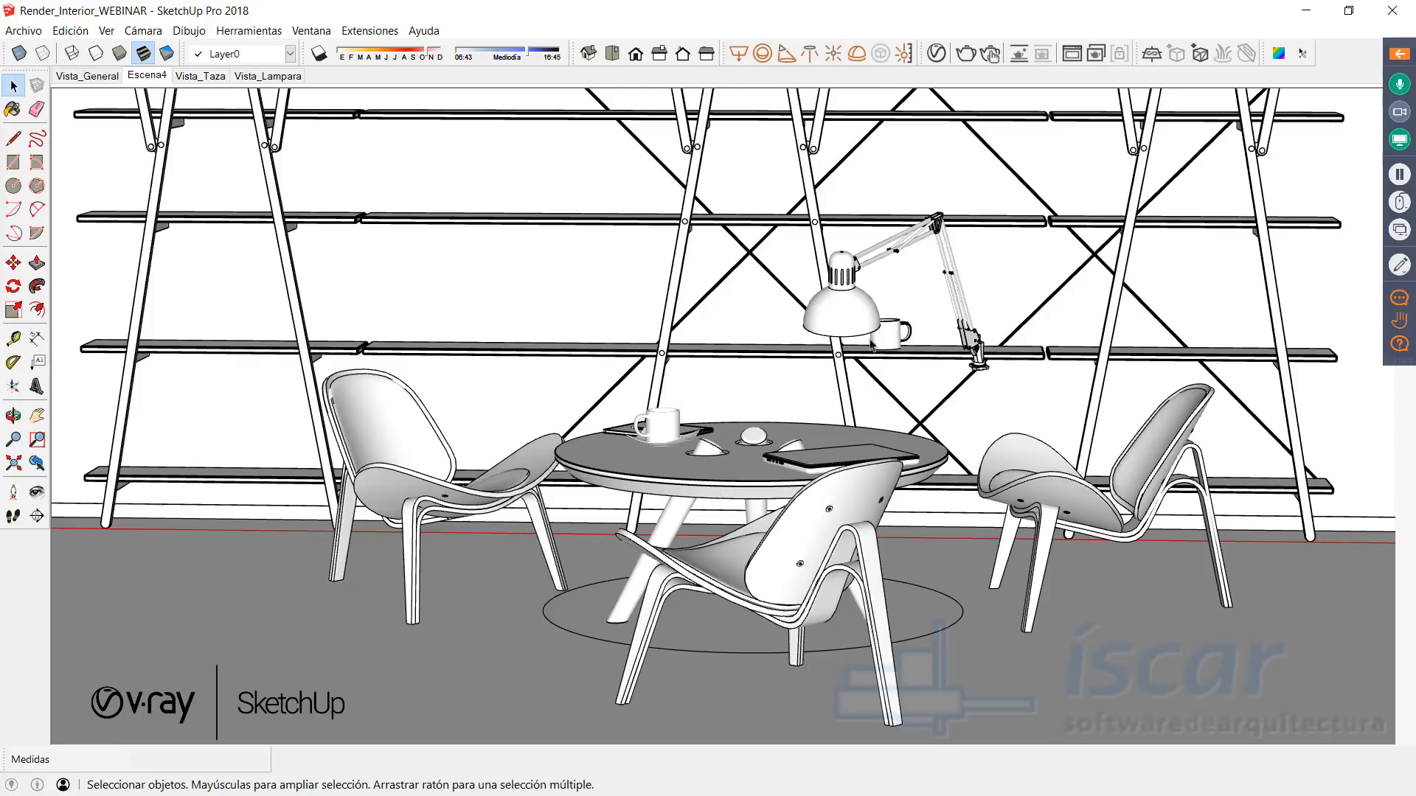
Step: Recall the newly added scene's view and delete that scene
click(146, 79)
click(146, 78)
right_click(155, 80)
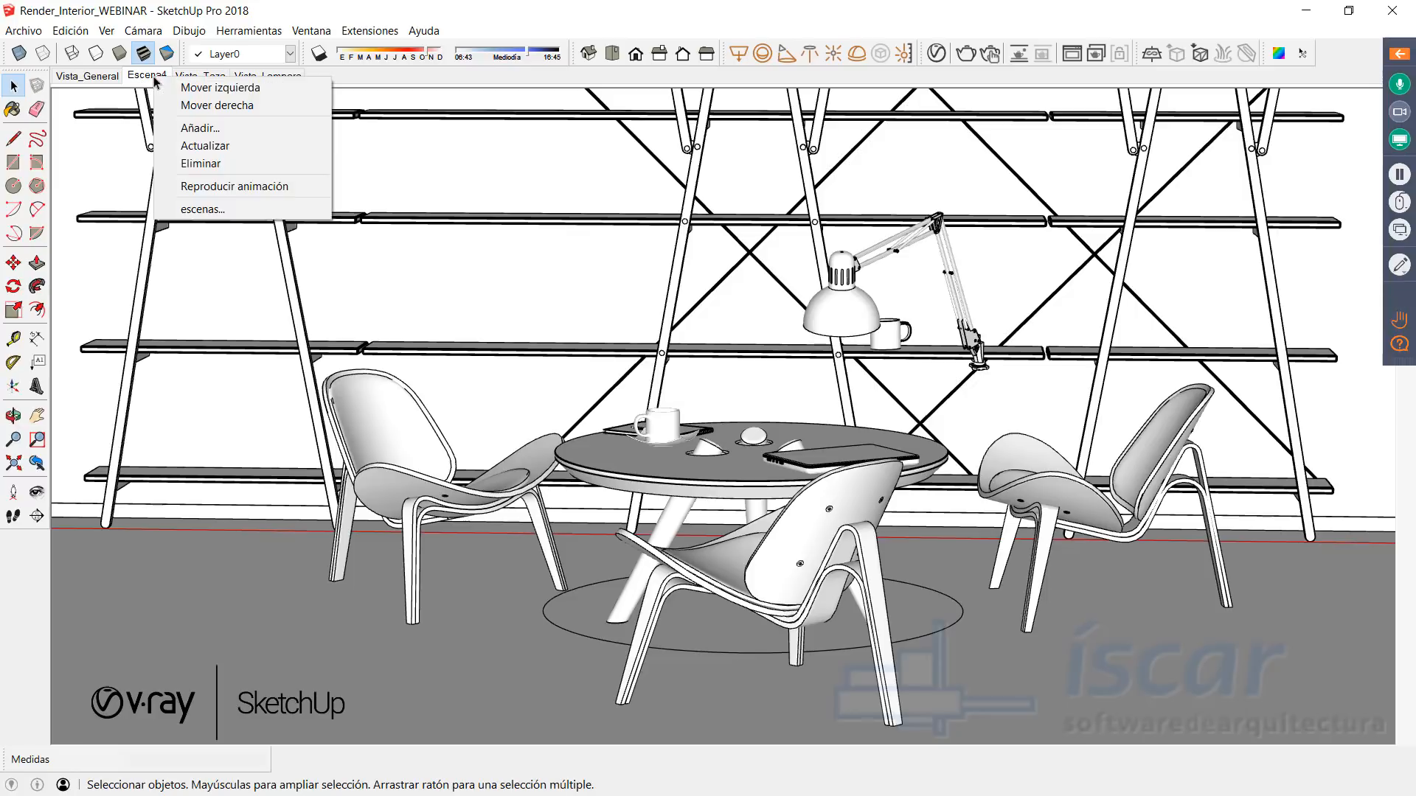
click(199, 163)
click(668, 450)
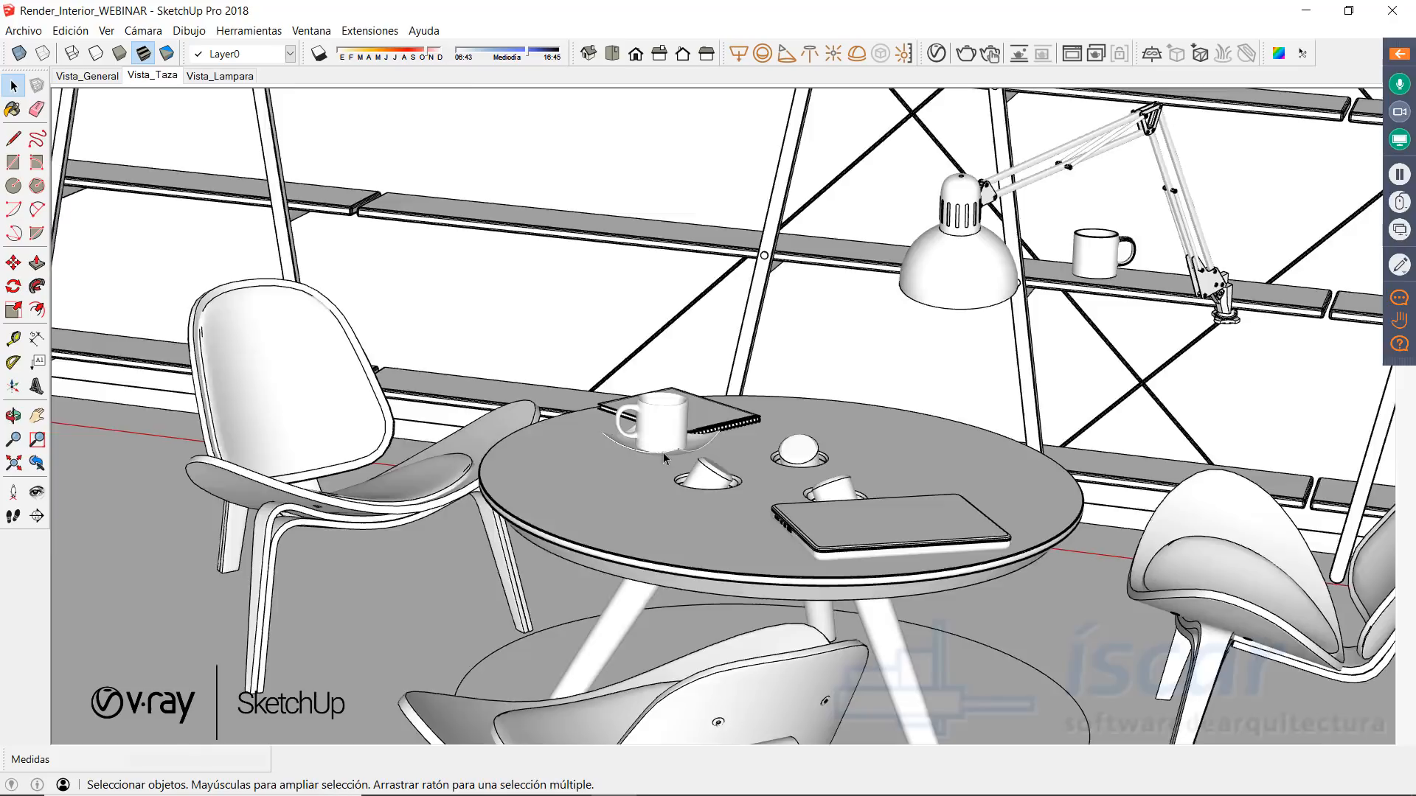
Step: Recall the Vista_General scene and look at the furniture and shelving from a wider, higher viewpoint
click(97, 77)
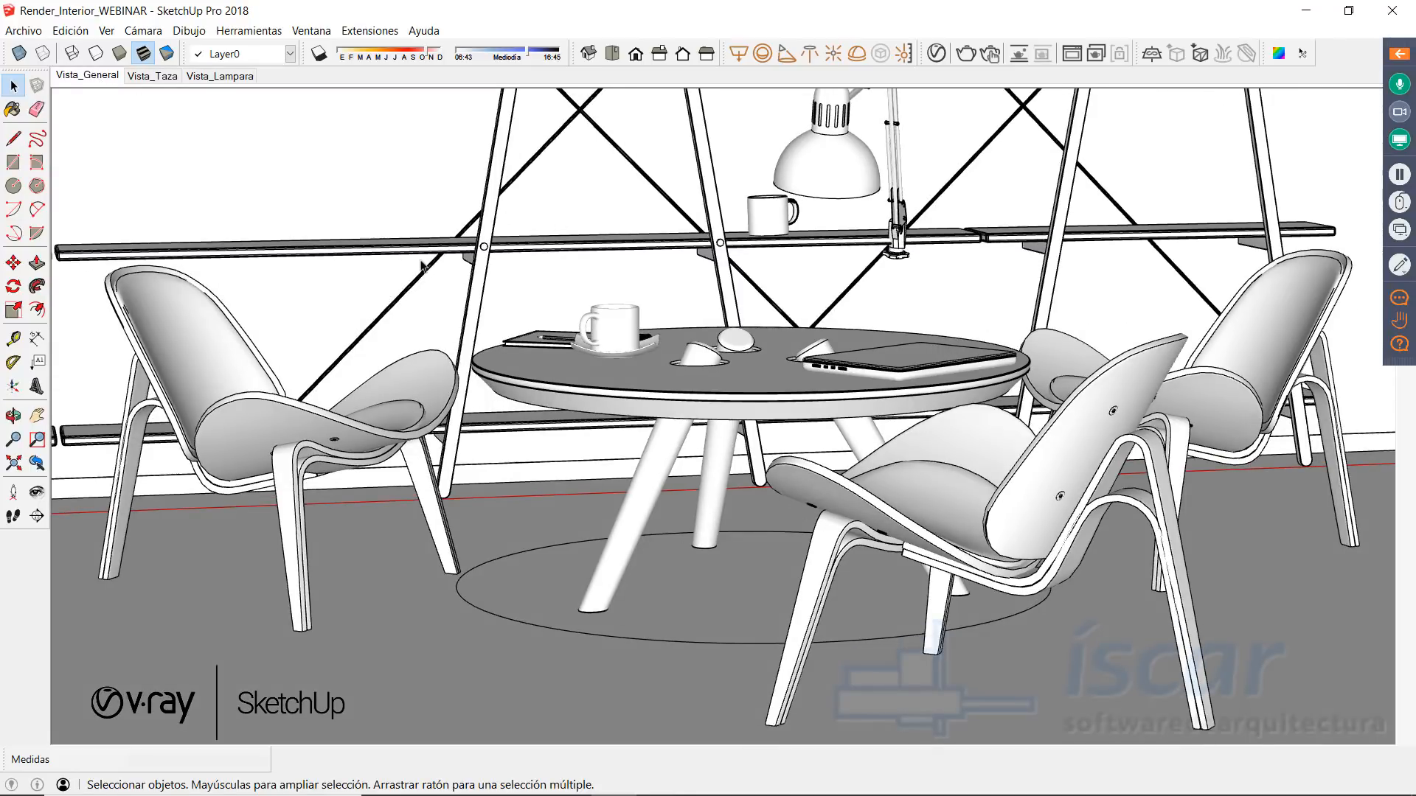
scroll(745, 404, down, 4)
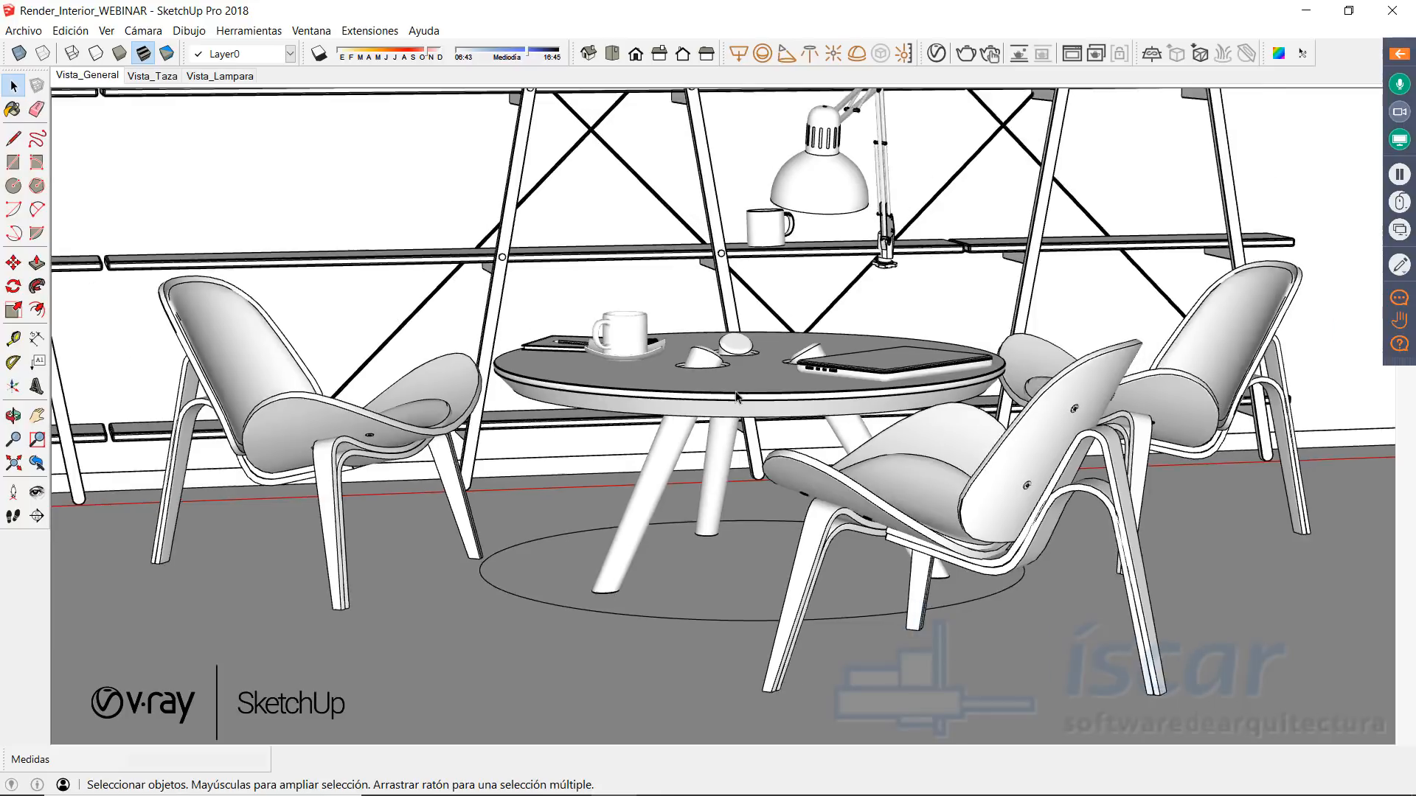
middle_drag(741, 402, 828, 440)
scroll(828, 441, down, 8)
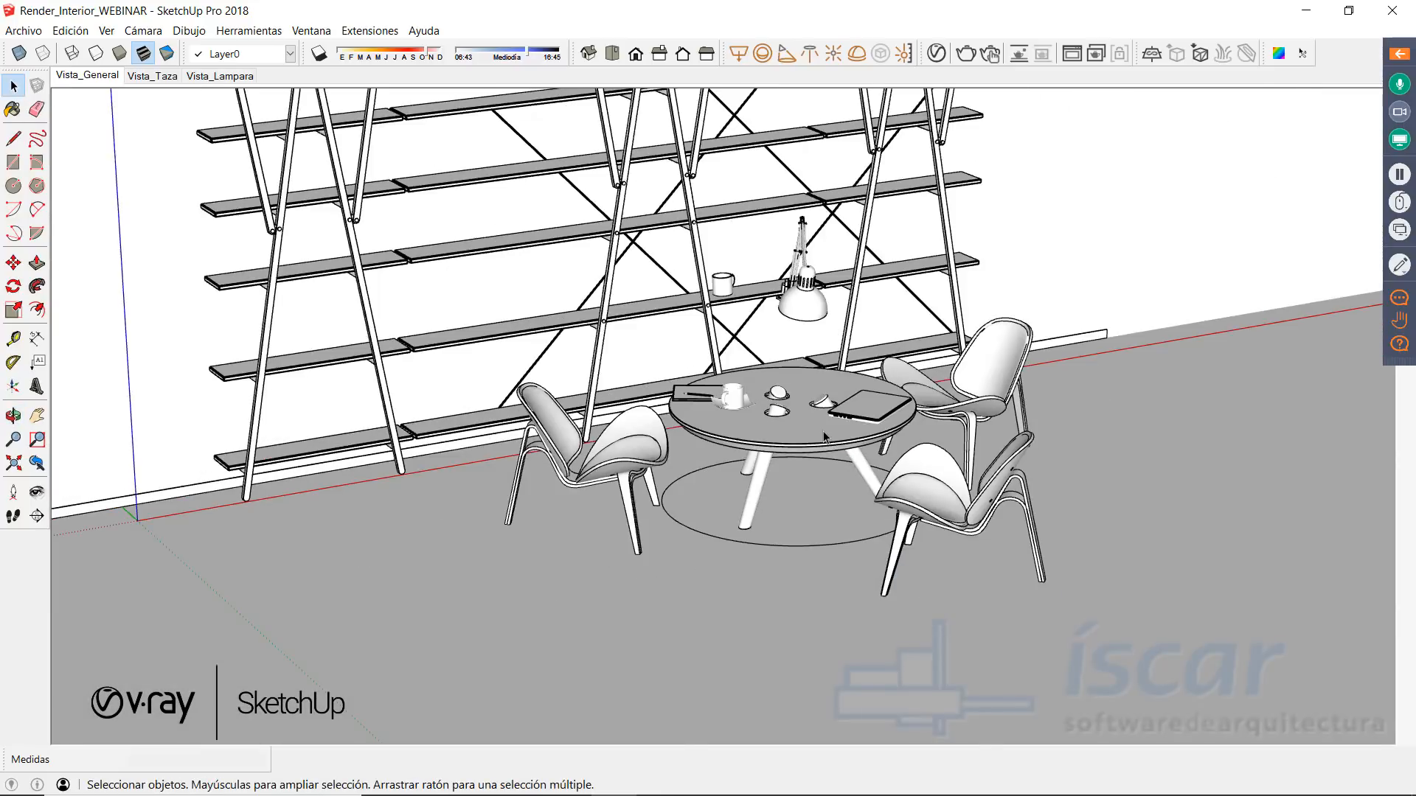
Step: Open the V-Ray Asset Editor settings and review the camera types, exposure and depth of field options
click(936, 54)
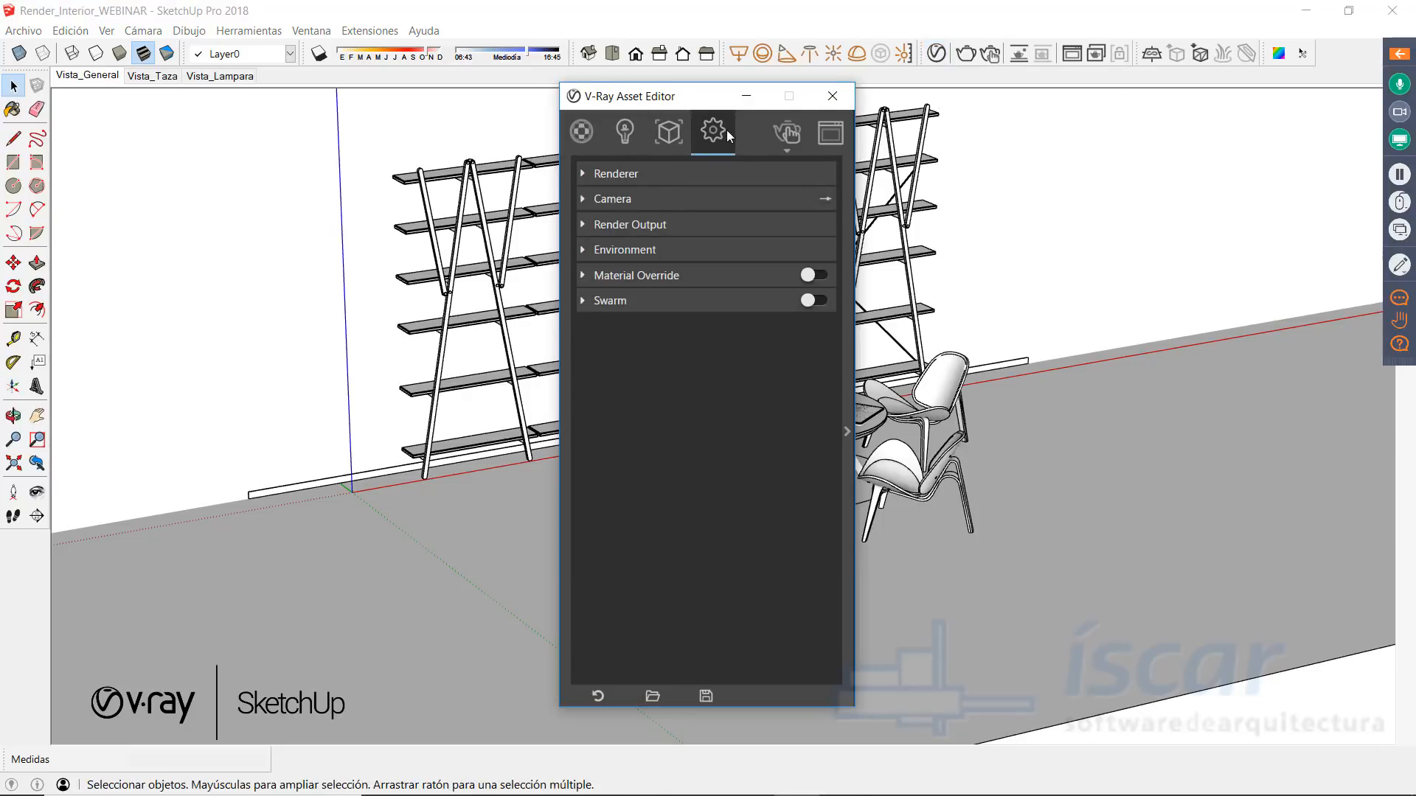
click(601, 199)
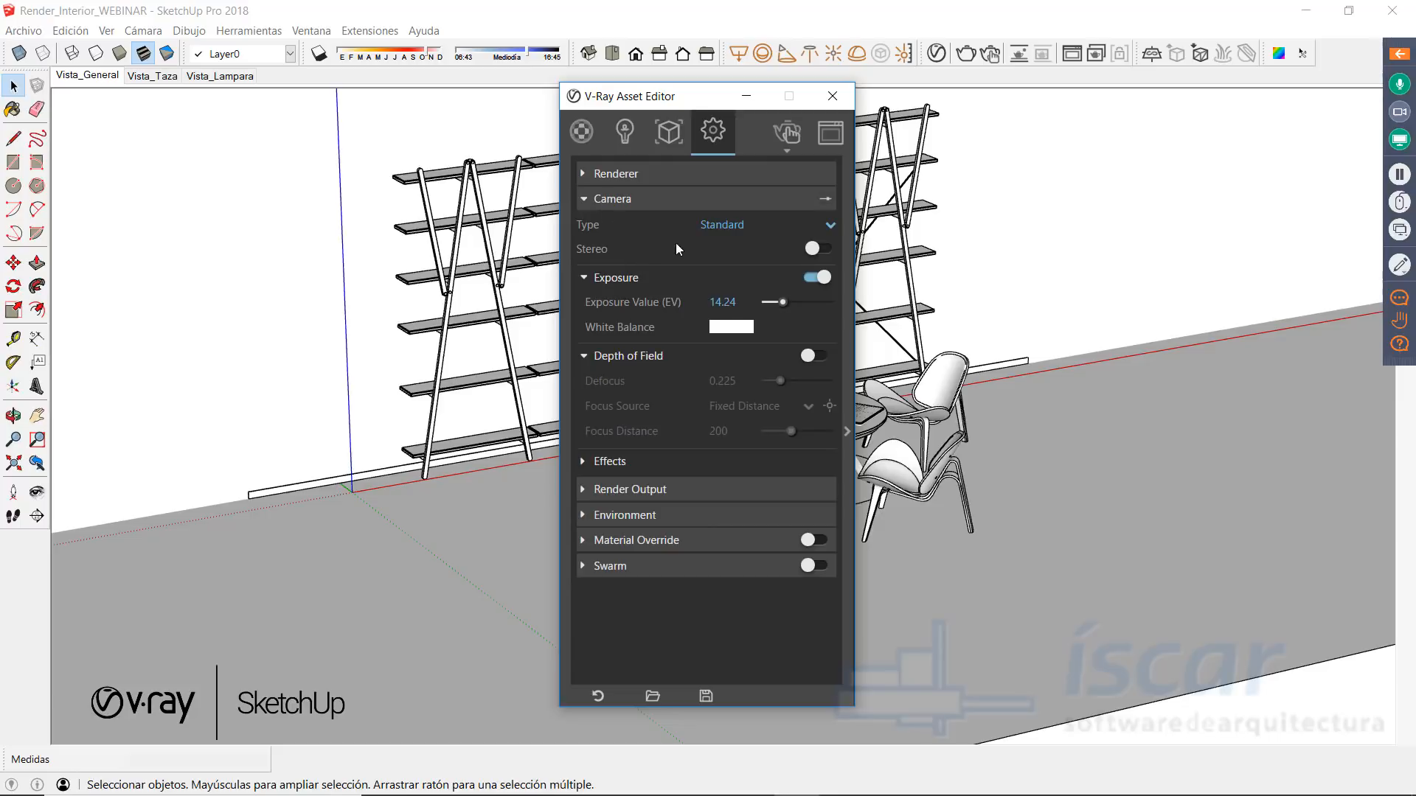
click(721, 224)
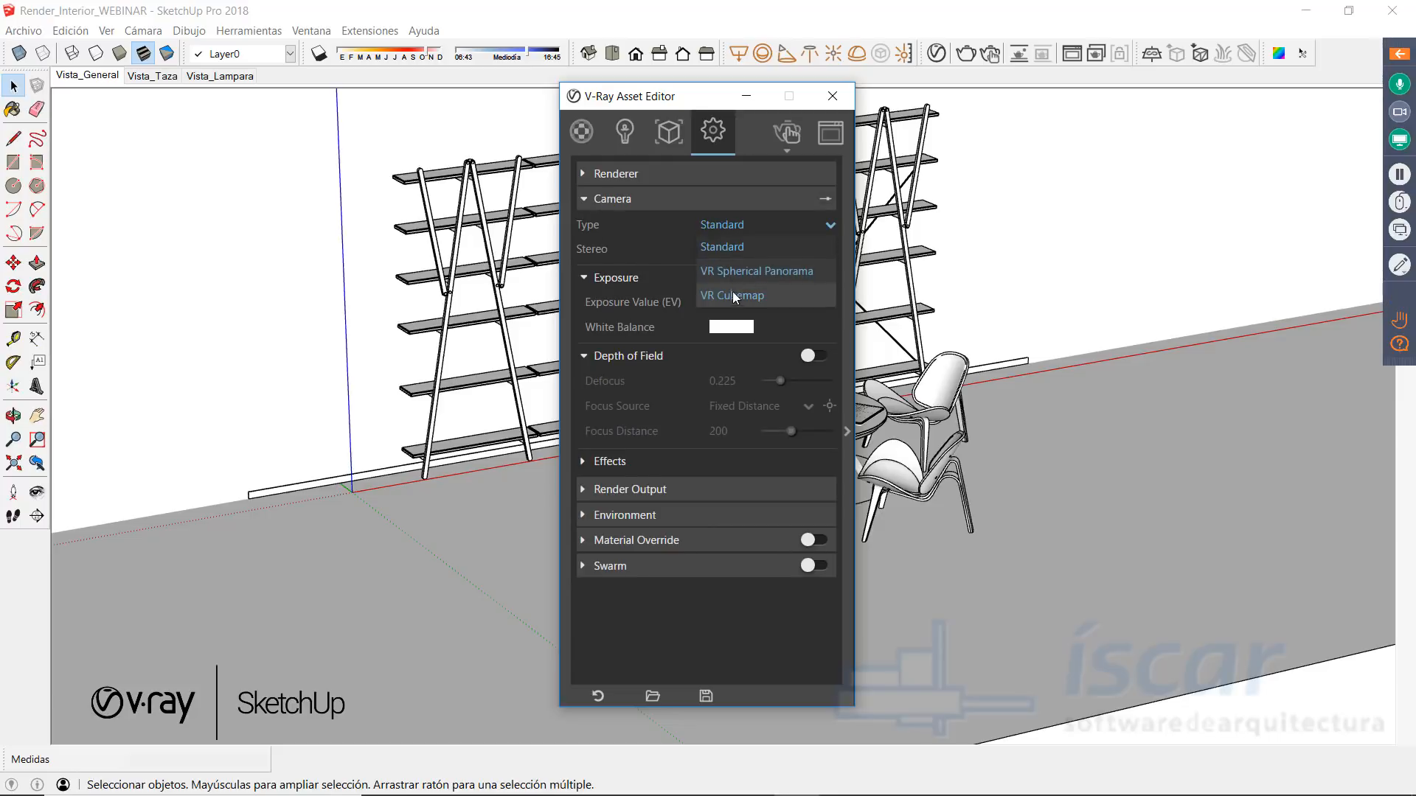
click(720, 227)
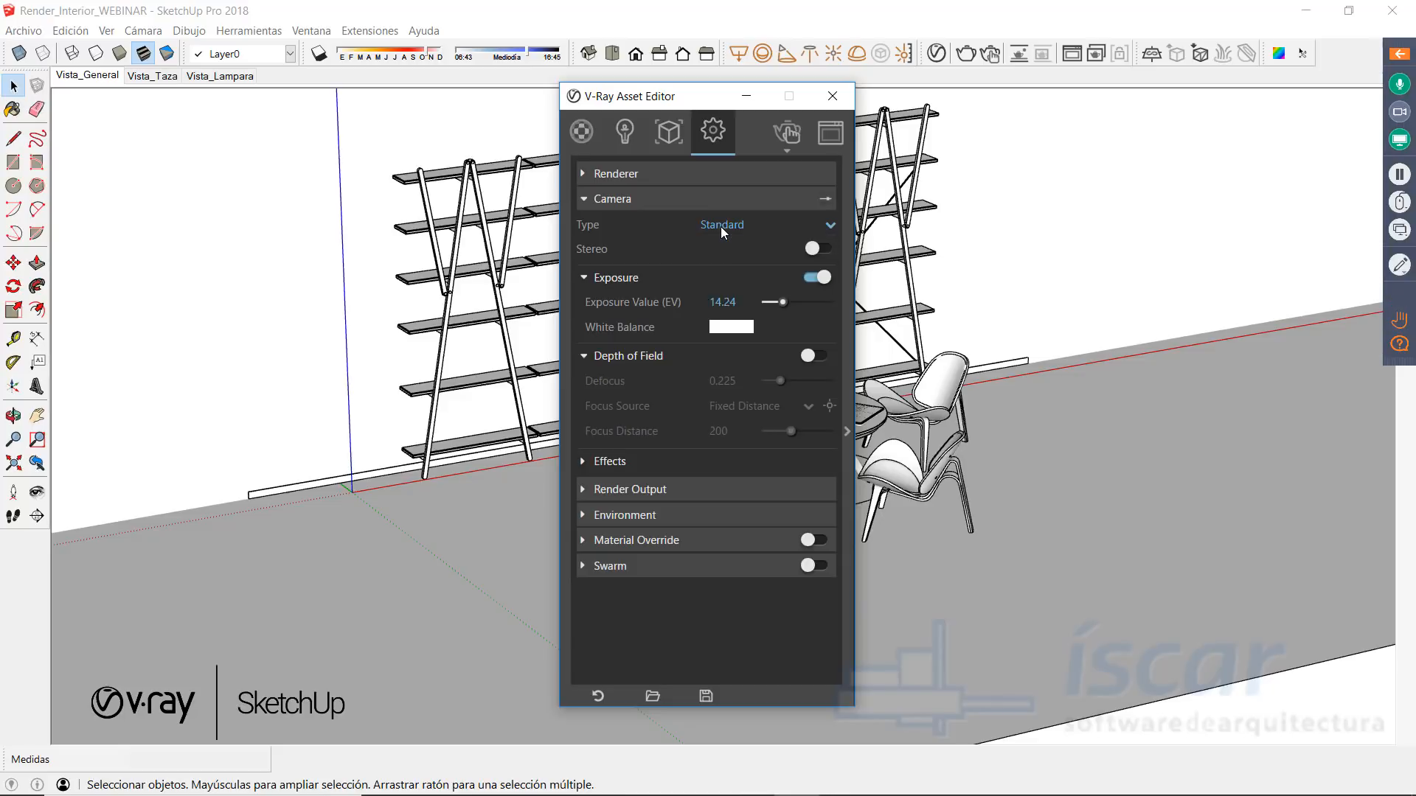
click(617, 198)
Step: Review the render output's safe frame, image width and height, and aspect ratio settings
click(619, 225)
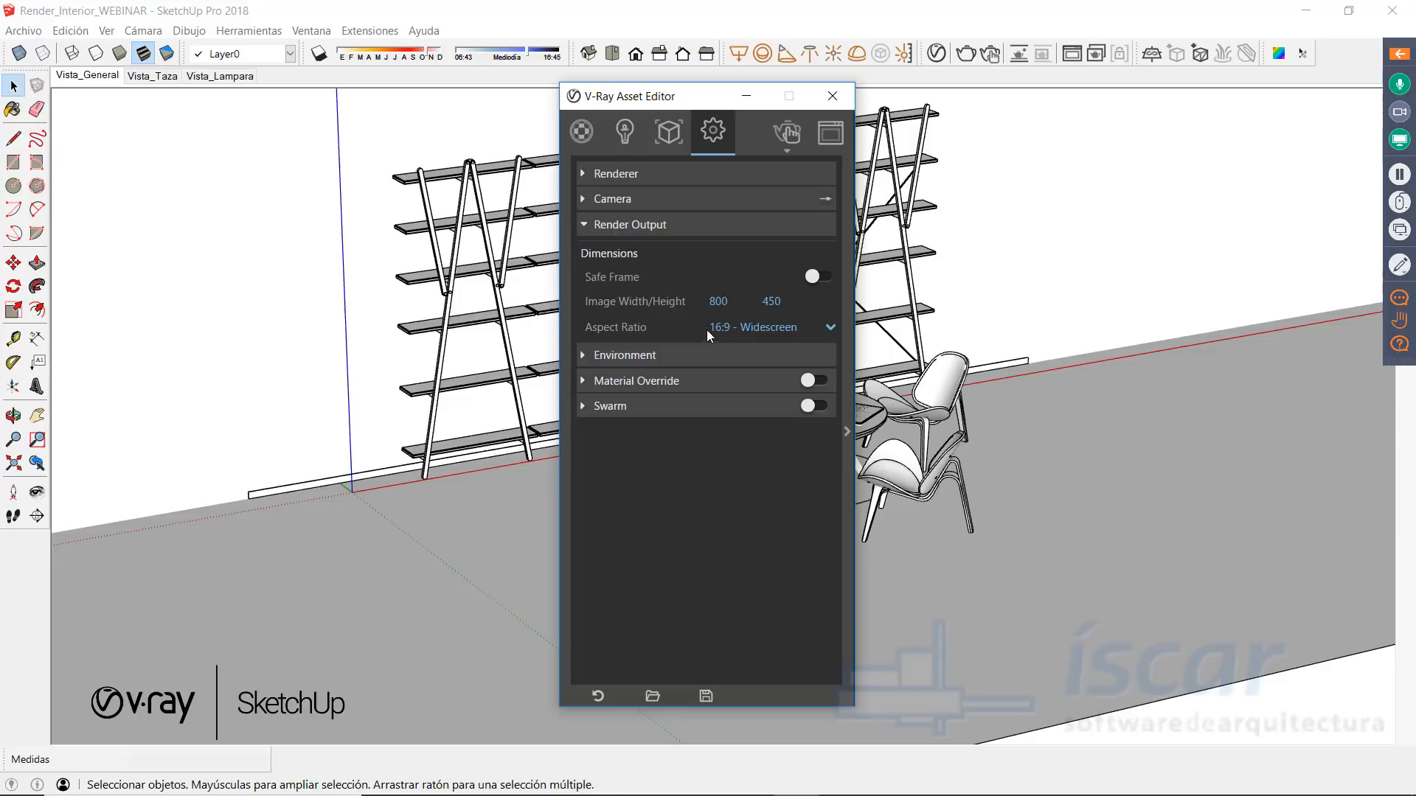
click(734, 303)
click(734, 302)
click(605, 225)
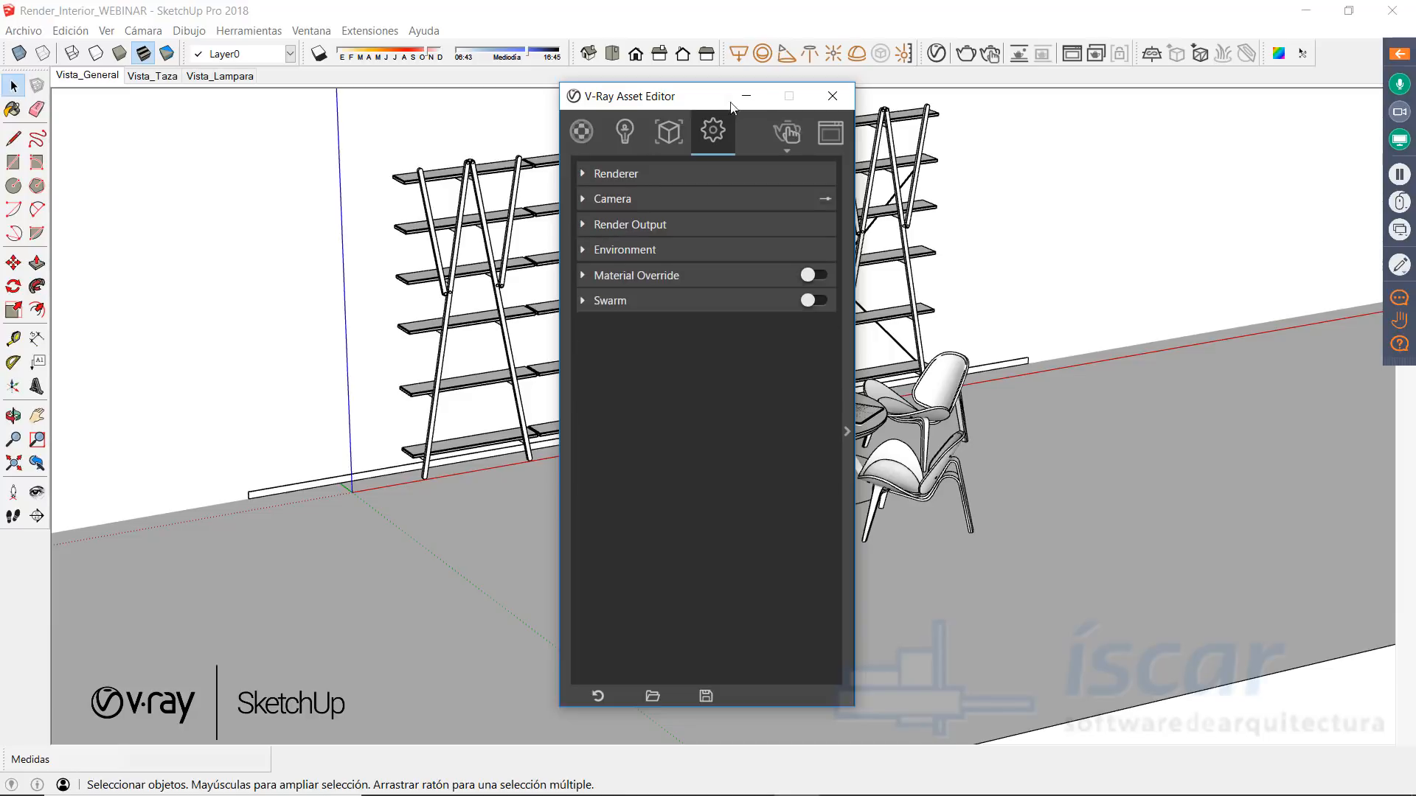
Step: Check the renderer engine and interactive options, recall the Vista_General scene and start an interactive V-Ray render
click(625, 174)
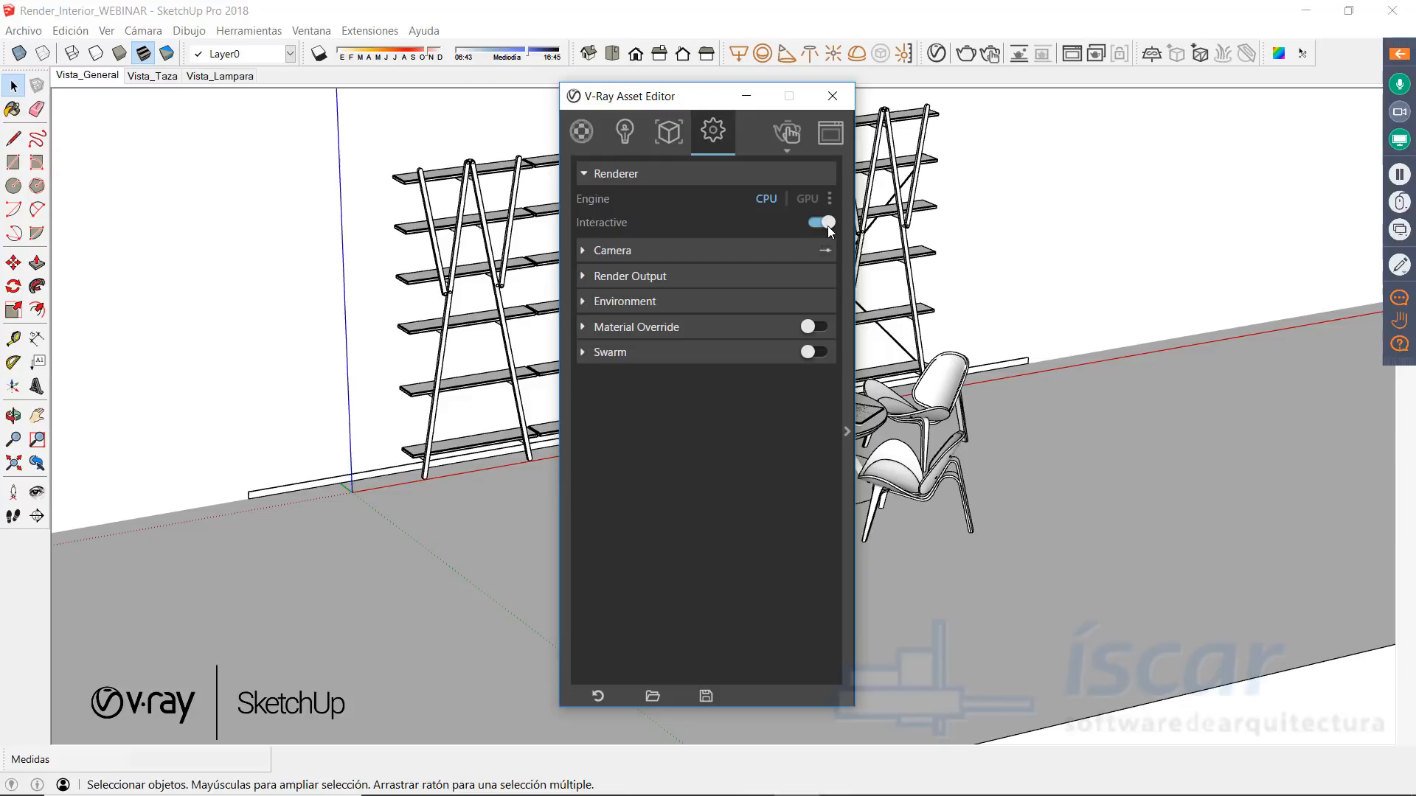
click(95, 76)
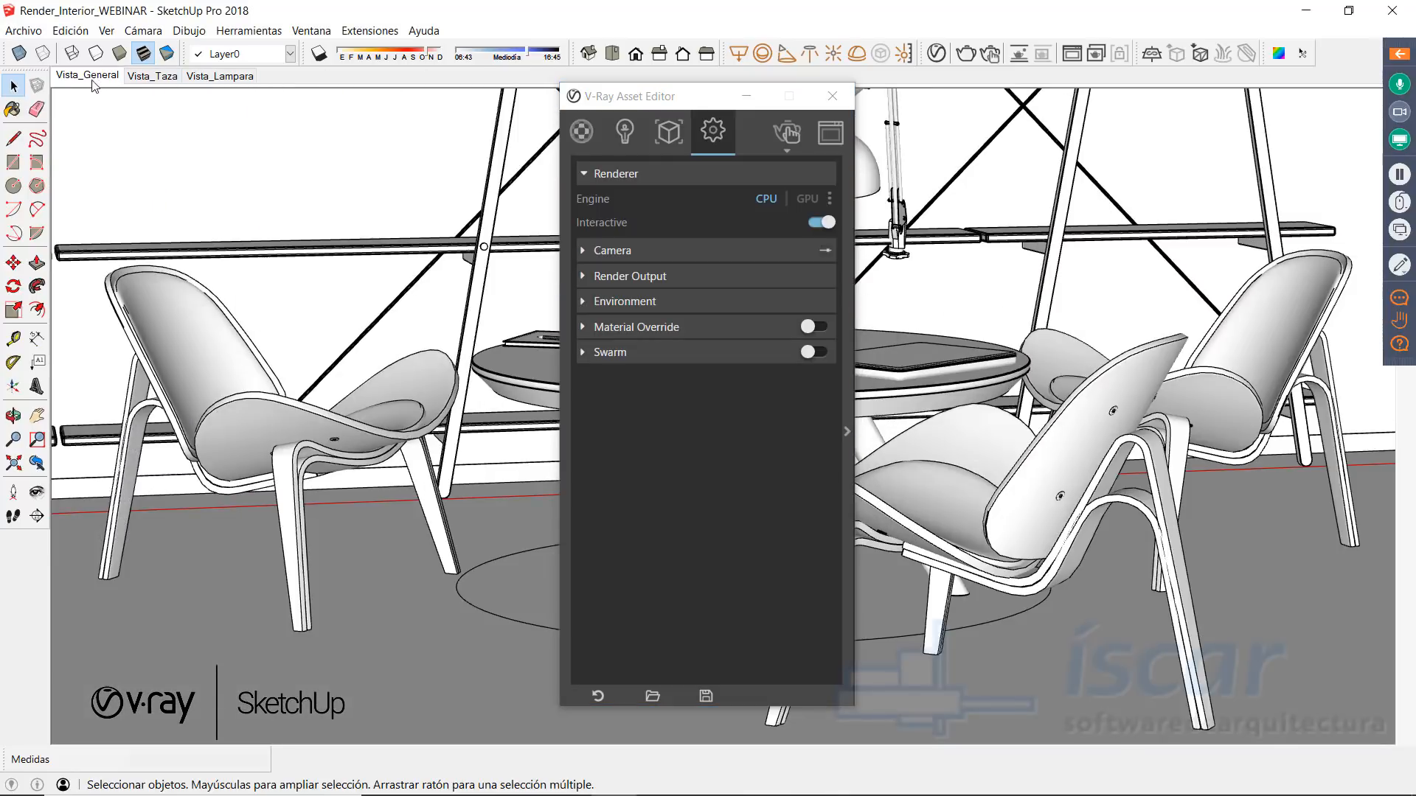
click(790, 136)
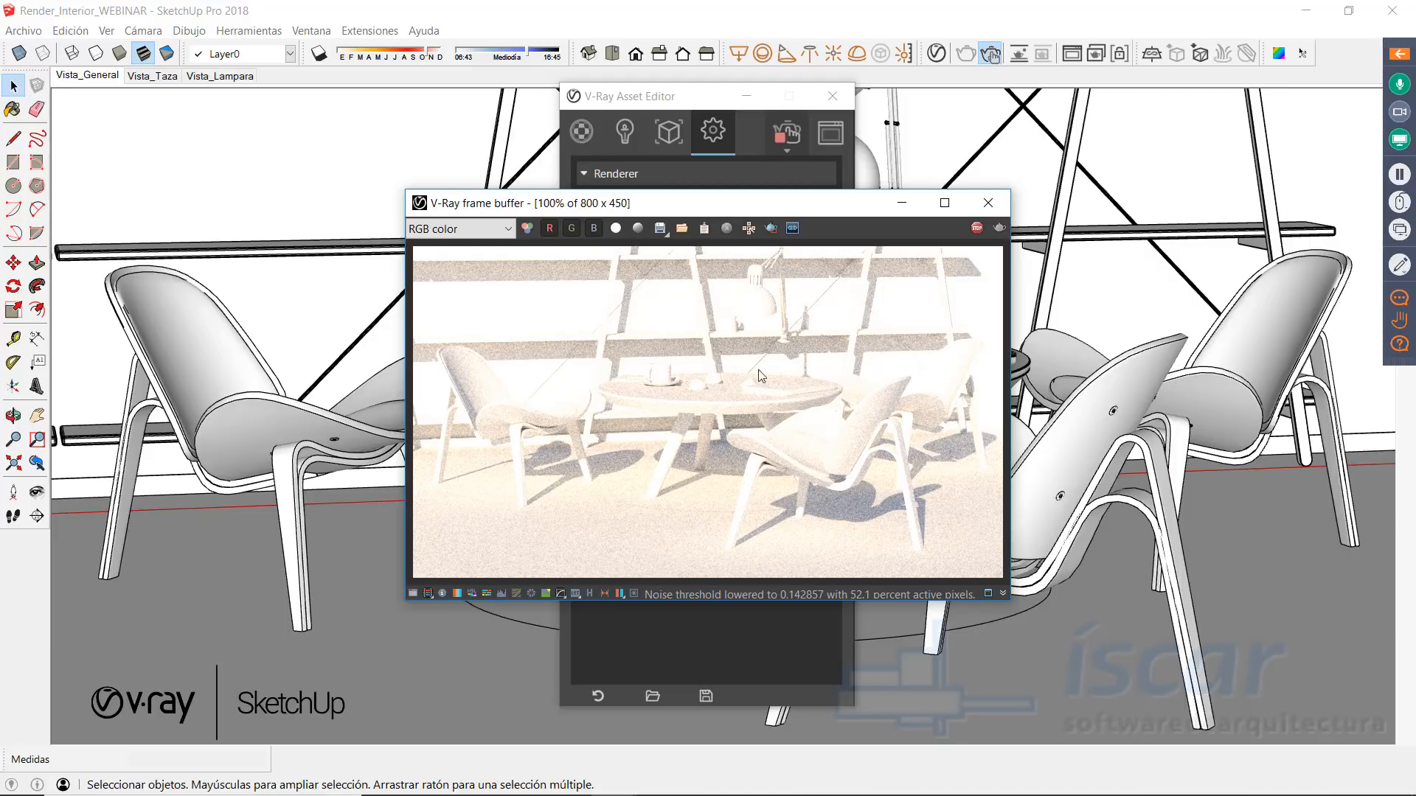
Step: Orbit around the furniture to check how the interactive render follows the view, and recall the Vista_General scene
drag(648, 209, 736, 152)
mouse_move(370, 491)
middle_down()
mouse_move(468, 518)
mouse_move(255, 484)
mouse_move(413, 500)
middle_up()
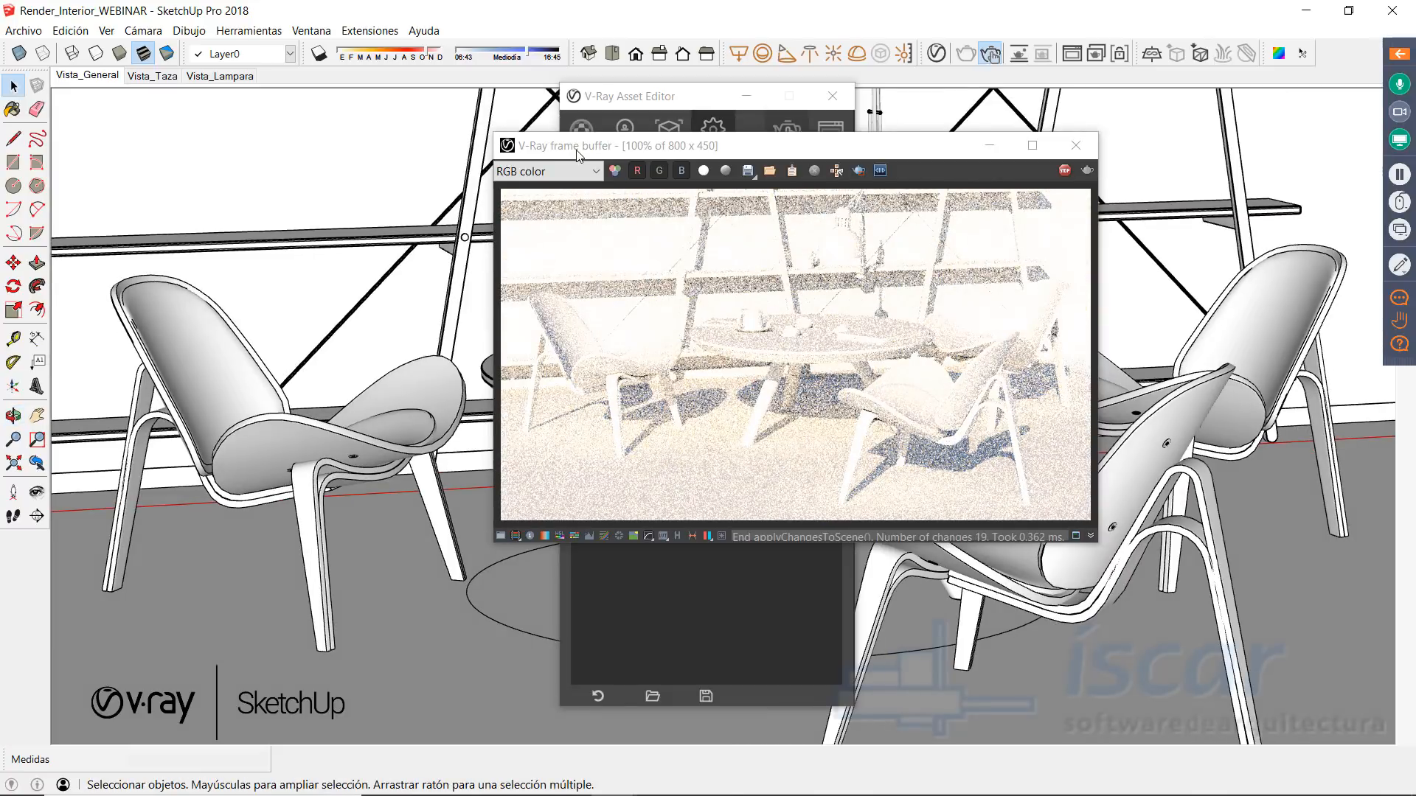
middle_drag(372, 509, 447, 526)
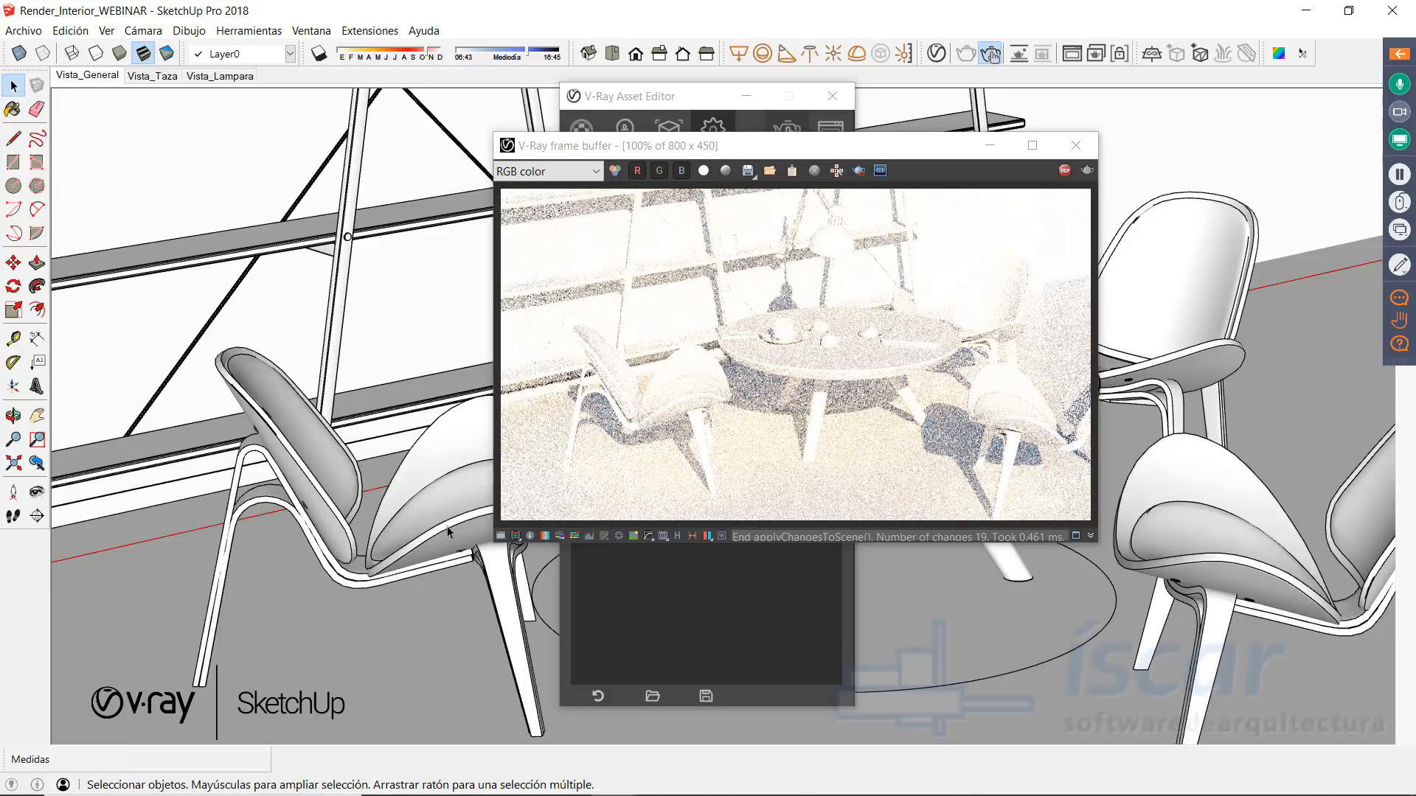
click(89, 77)
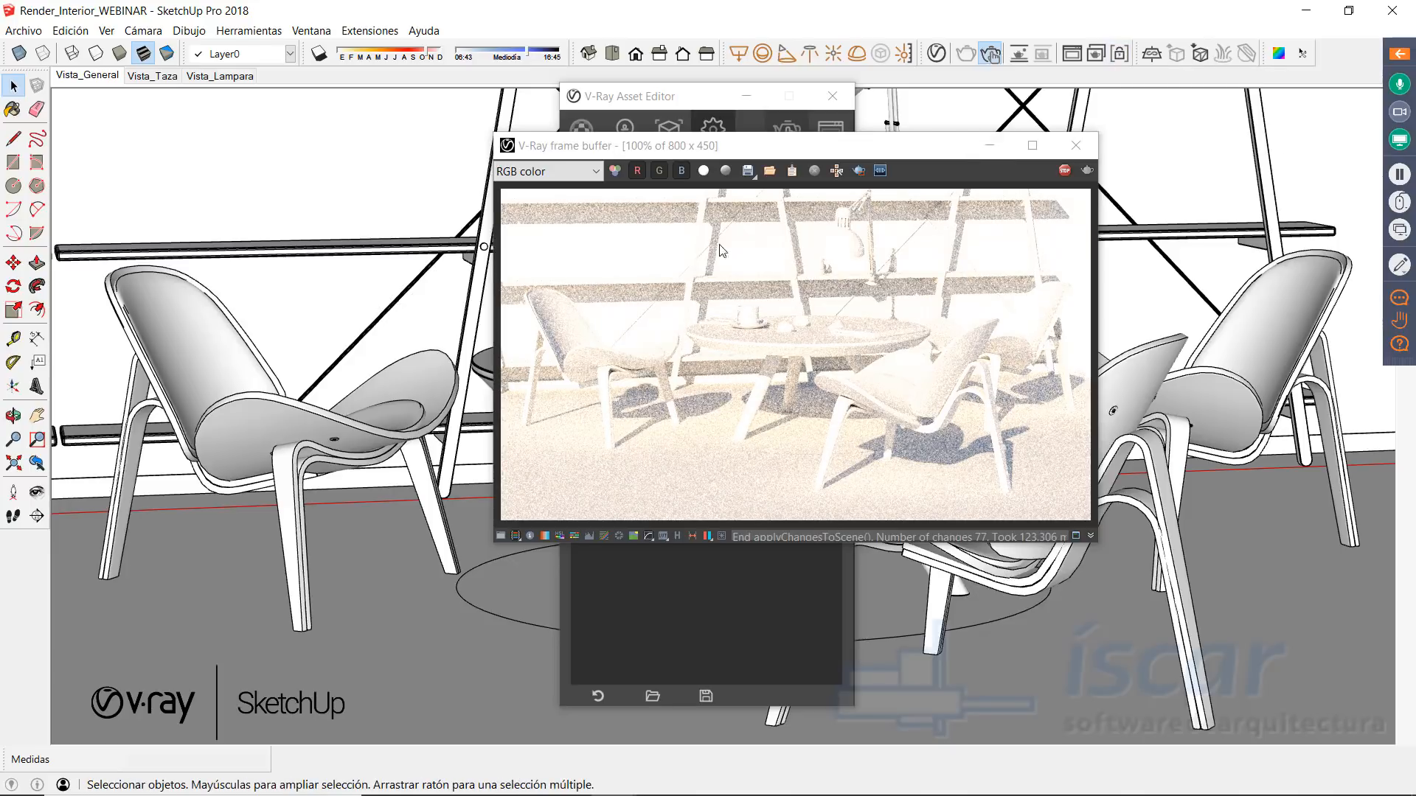
Step: Lock the camera orientation of the interactive render and view the furniture and shelving from a wider, higher viewpoint
click(1120, 53)
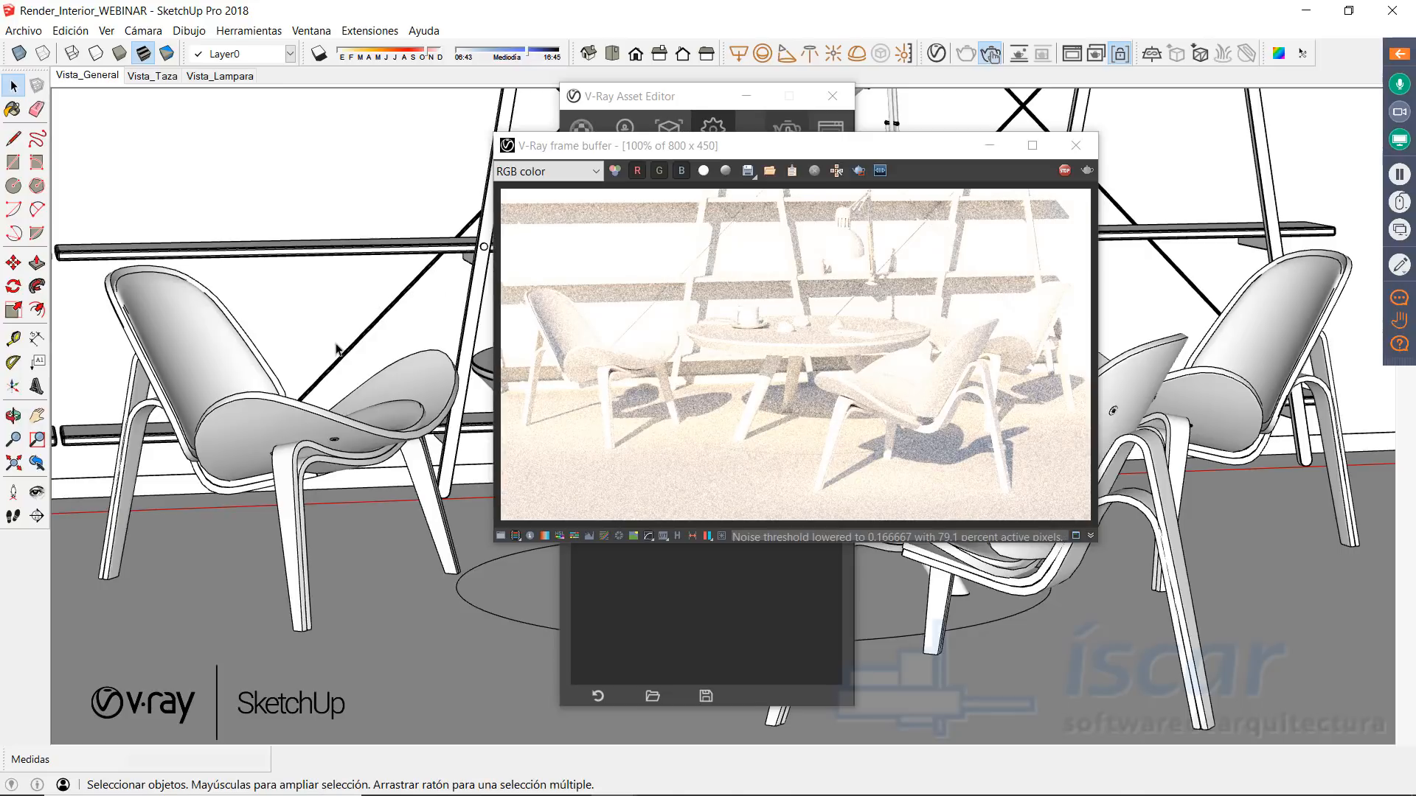
middle_drag(329, 372, 738, 590)
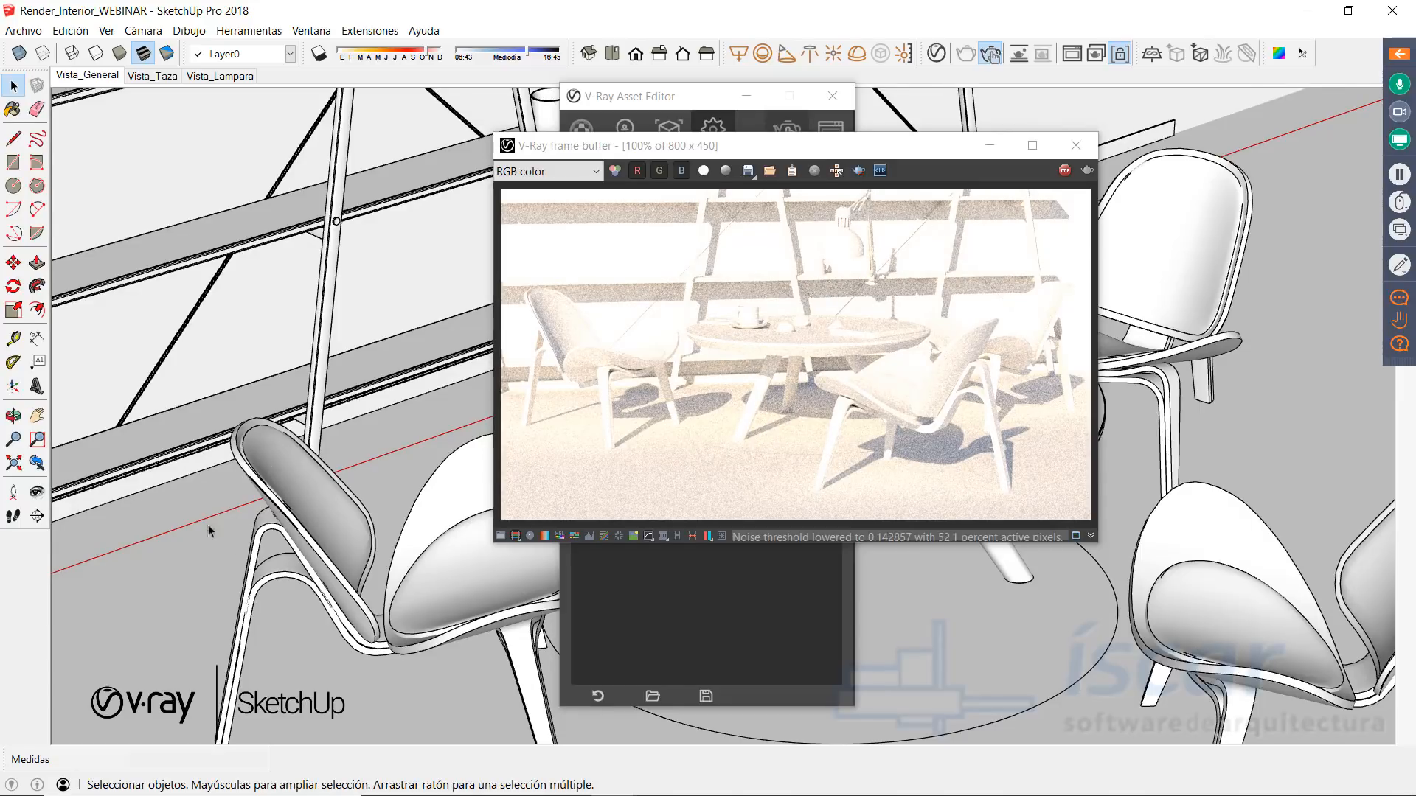
middle_drag(395, 512, 328, 426)
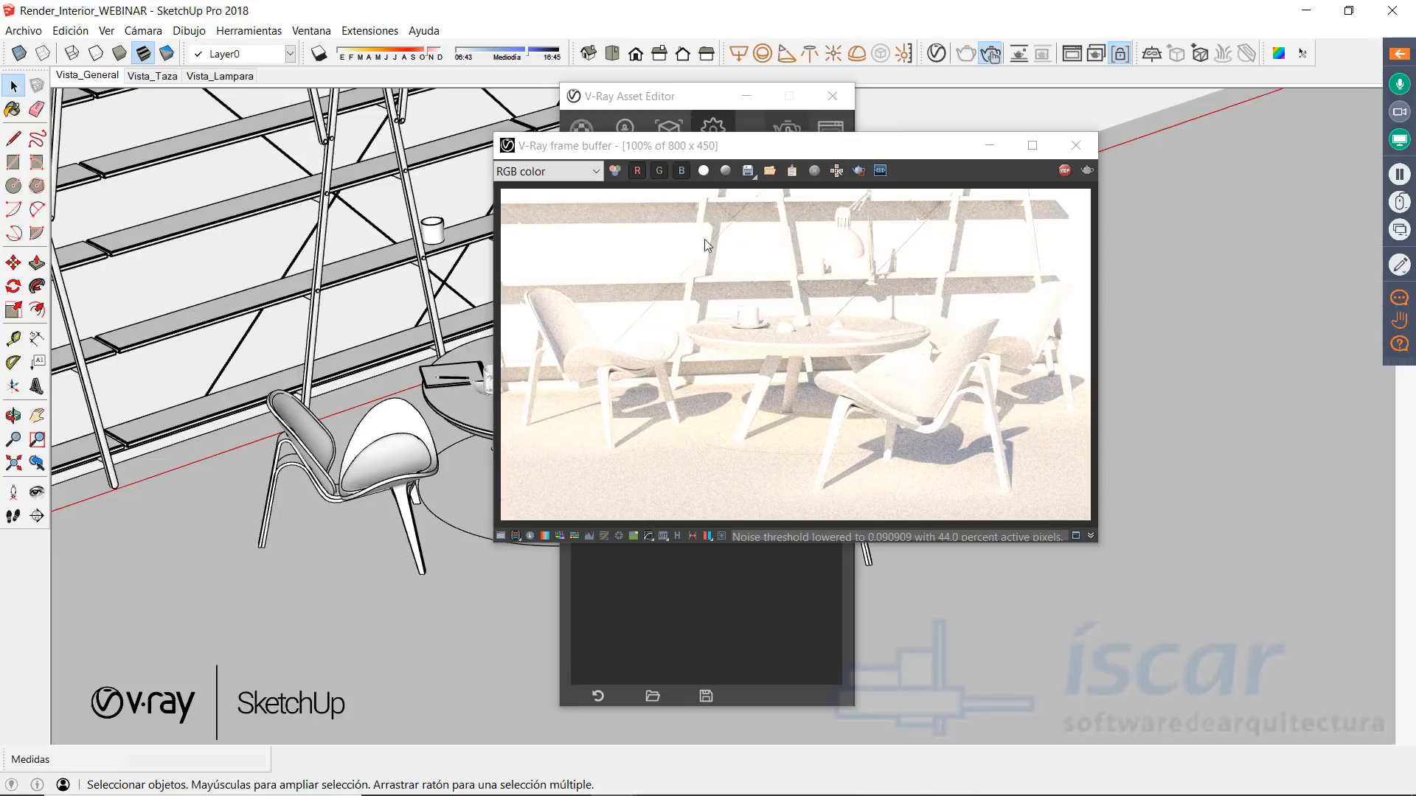
scroll(378, 449, down, 5)
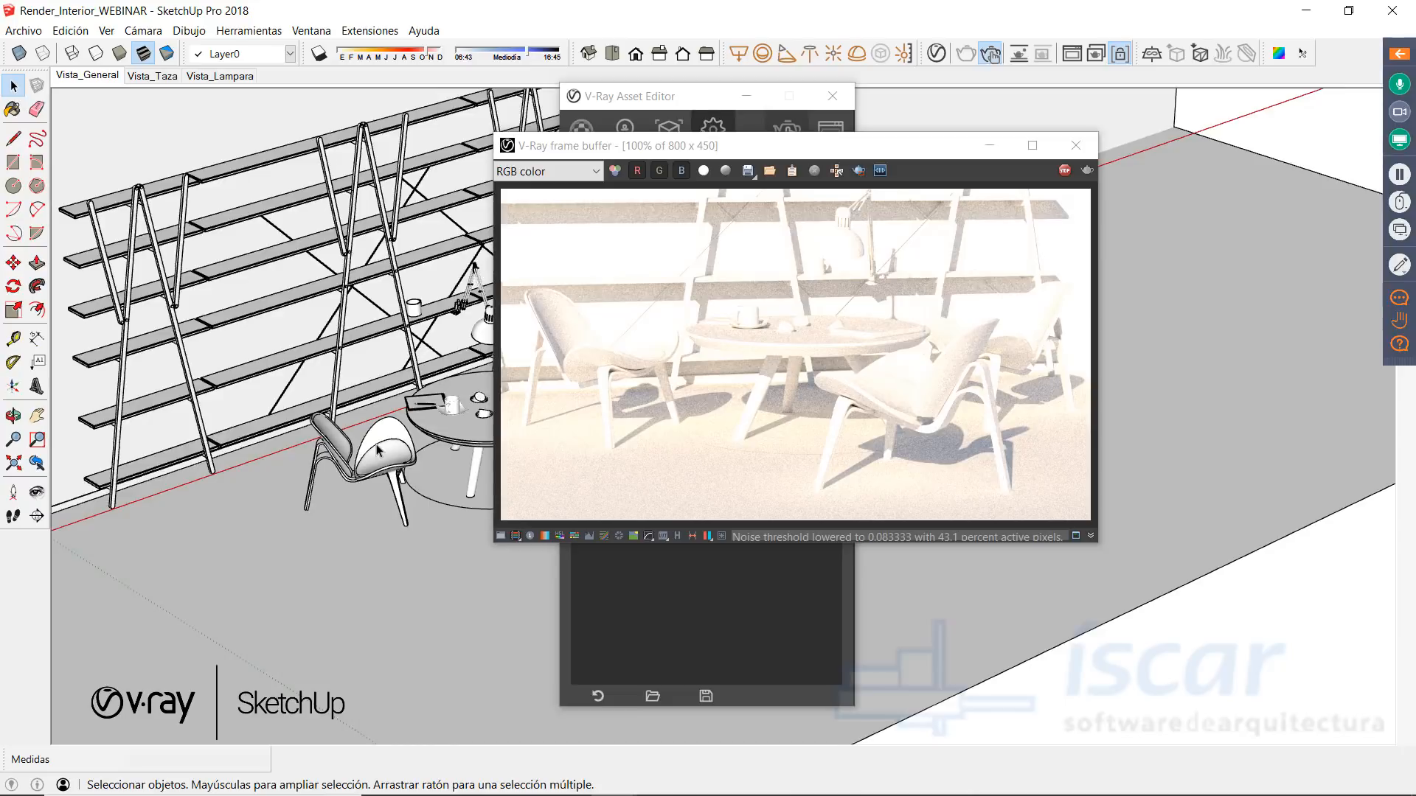
Step: Minimize the V-Ray Asset Editor, move the frame buffer aside, and frame the furniture with the surrounding walls and floor
click(748, 97)
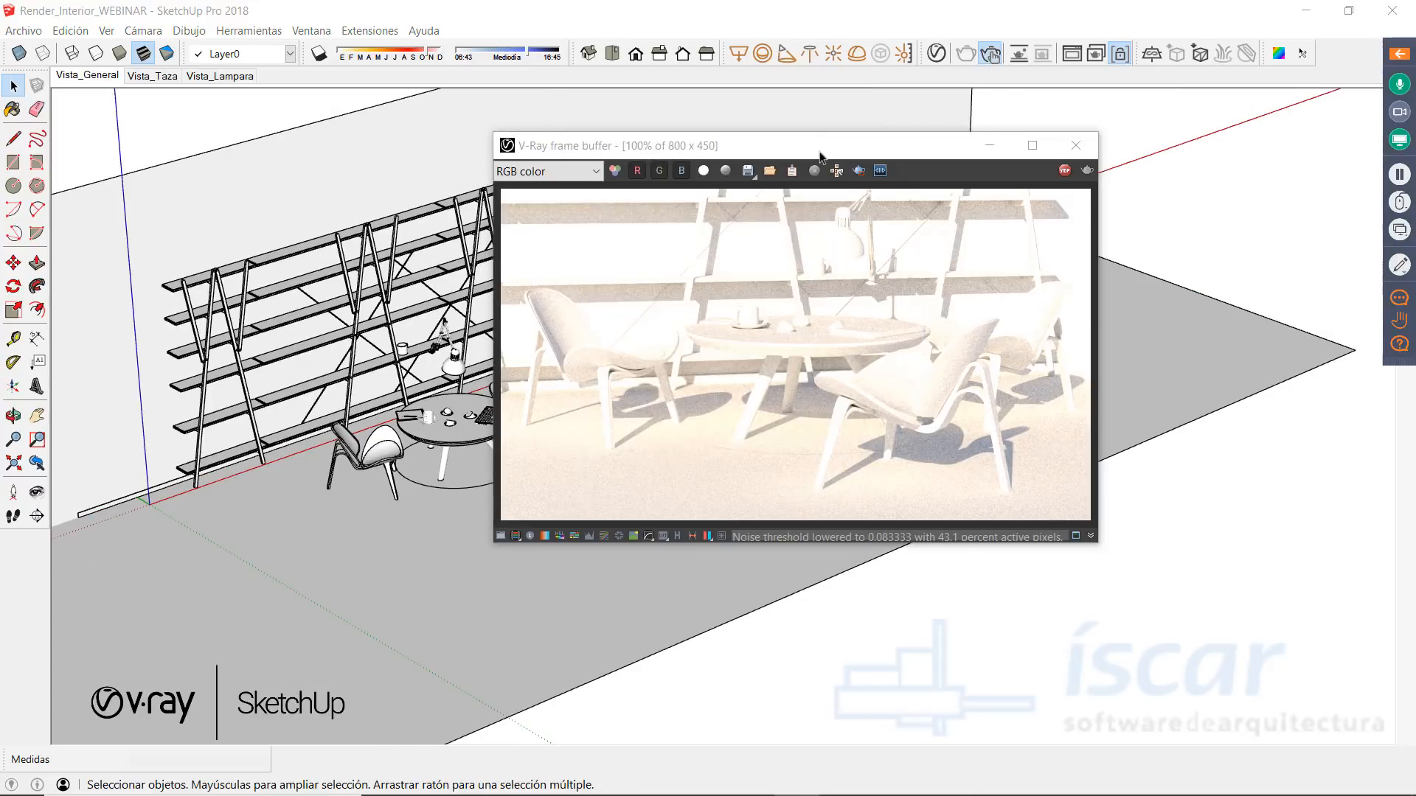
drag(384, 94, 385, 94)
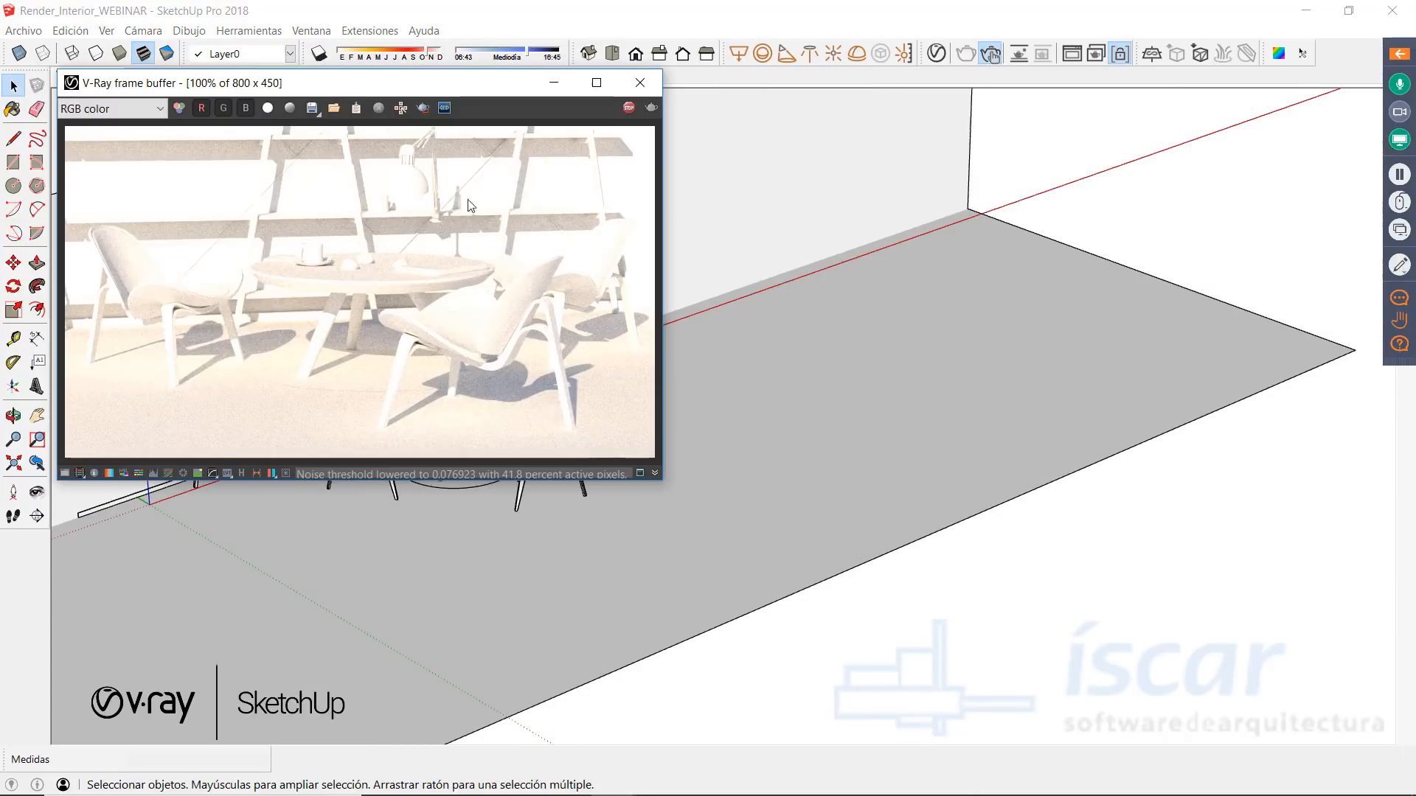
scroll(815, 495, down, 5)
mouse_move(723, 507)
middle_down()
mouse_move(762, 556)
mouse_move(923, 512)
mouse_move(759, 524)
mouse_move(855, 410)
middle_up()
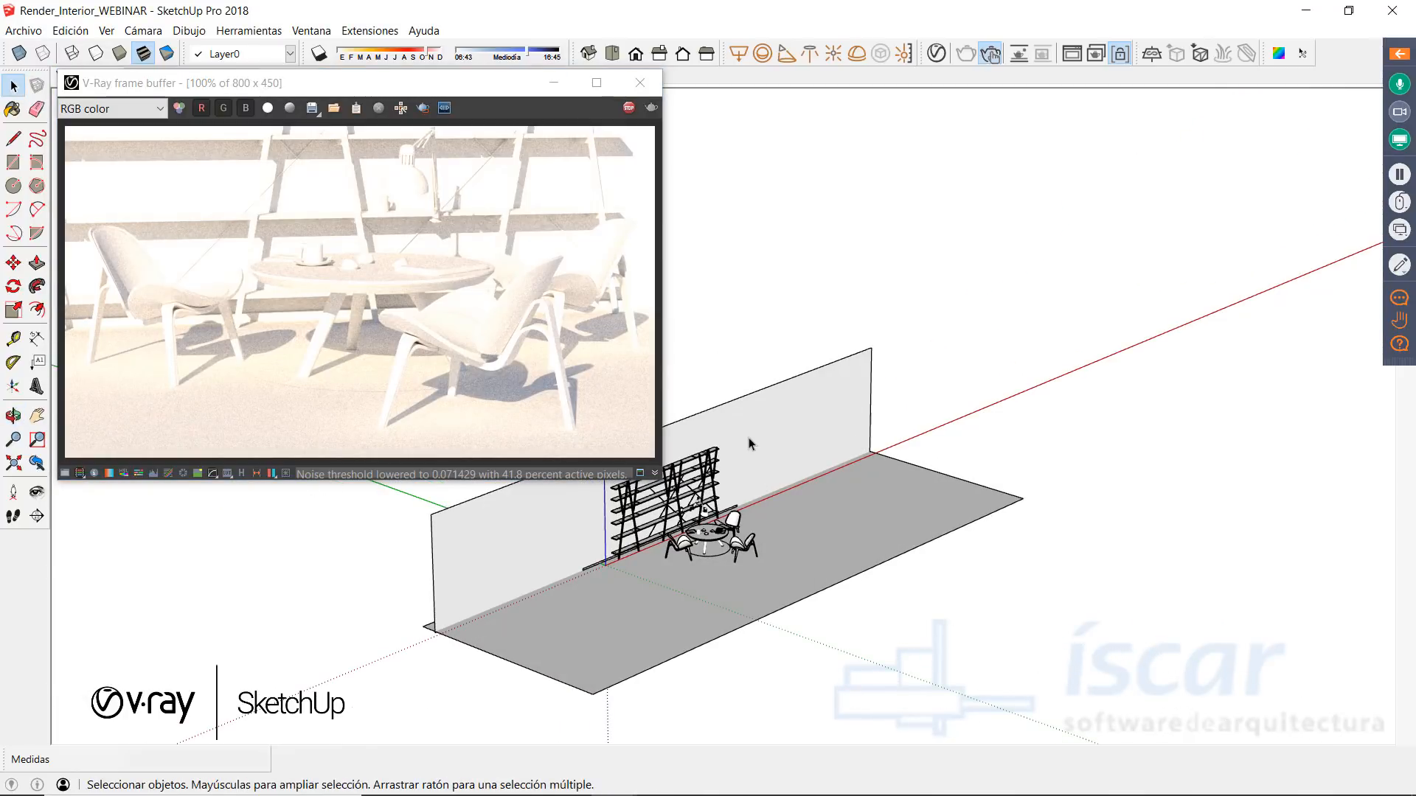
scroll(750, 440, up, 4)
shift+middle_drag(738, 559, 923, 554)
key(space)
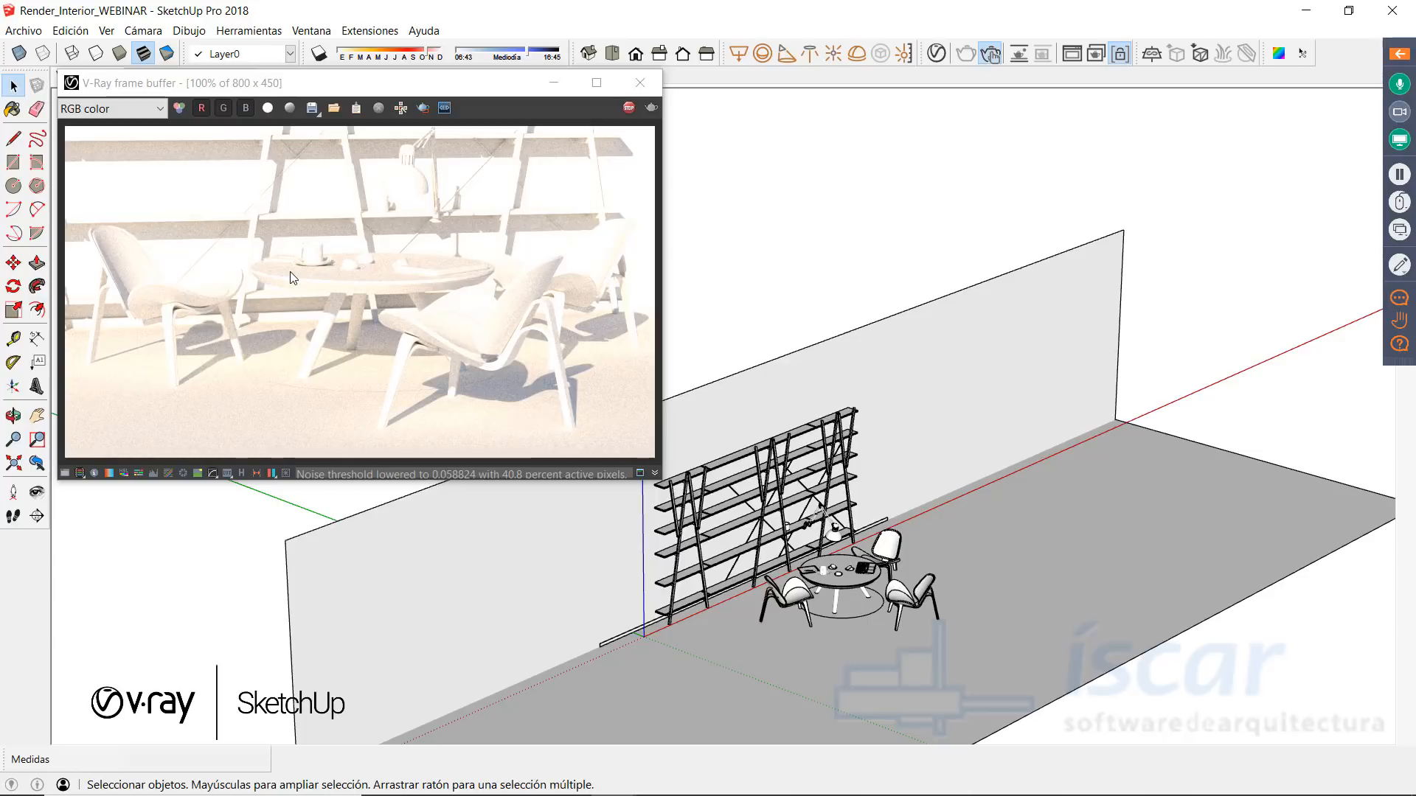
Step: Make the Ref Luces layer visible
click(1395, 53)
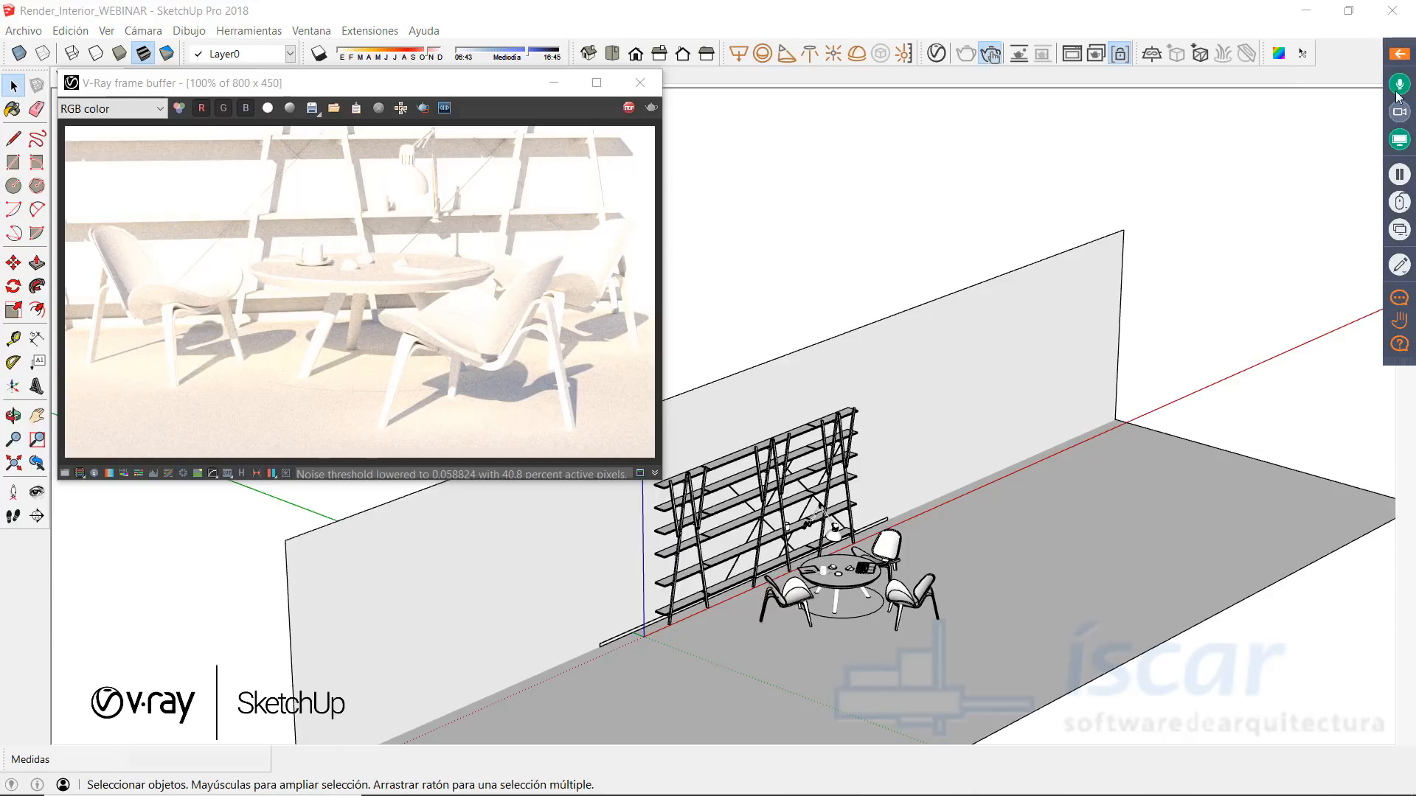
drag(1382, 446, 1382, 476)
mouse_move(1408, 132)
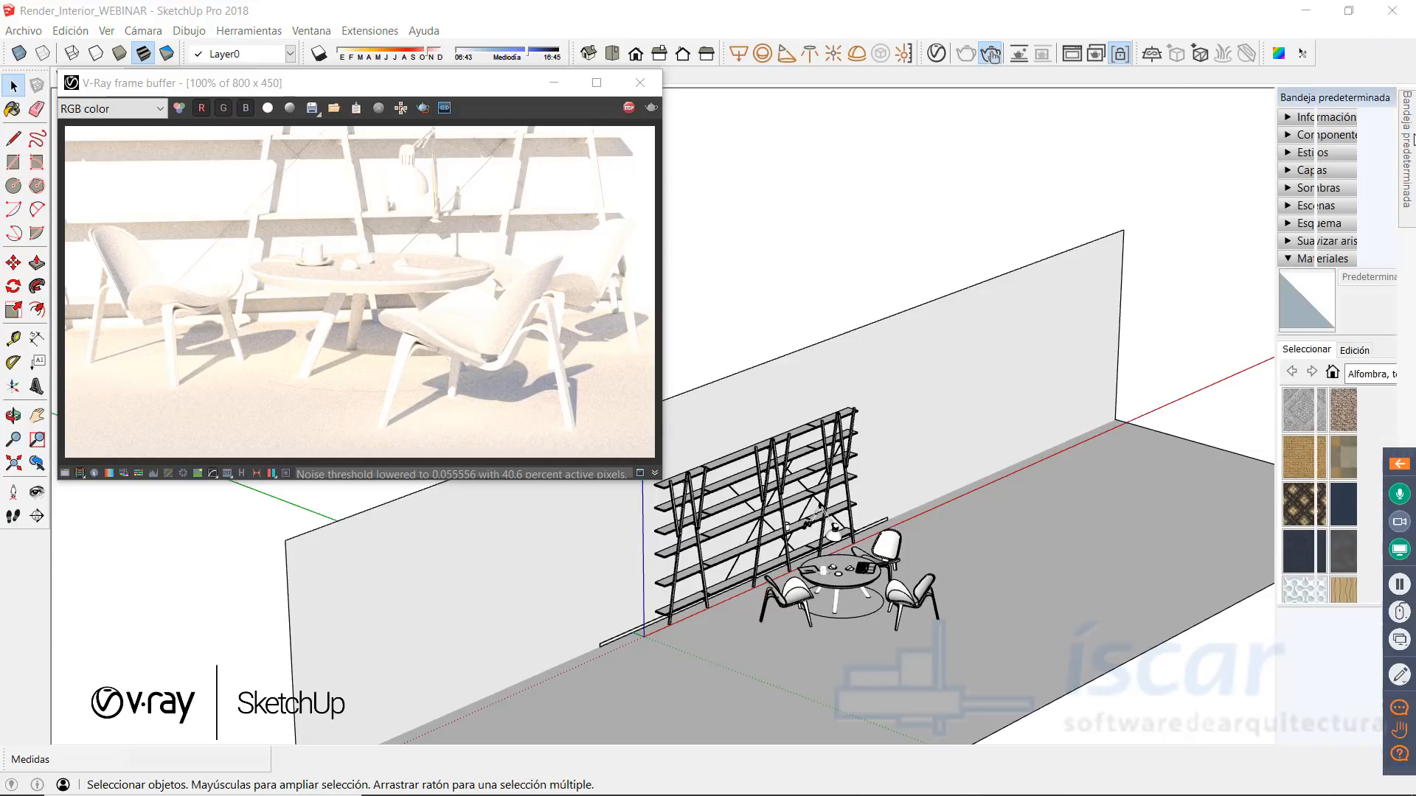
click(1216, 258)
click(1185, 171)
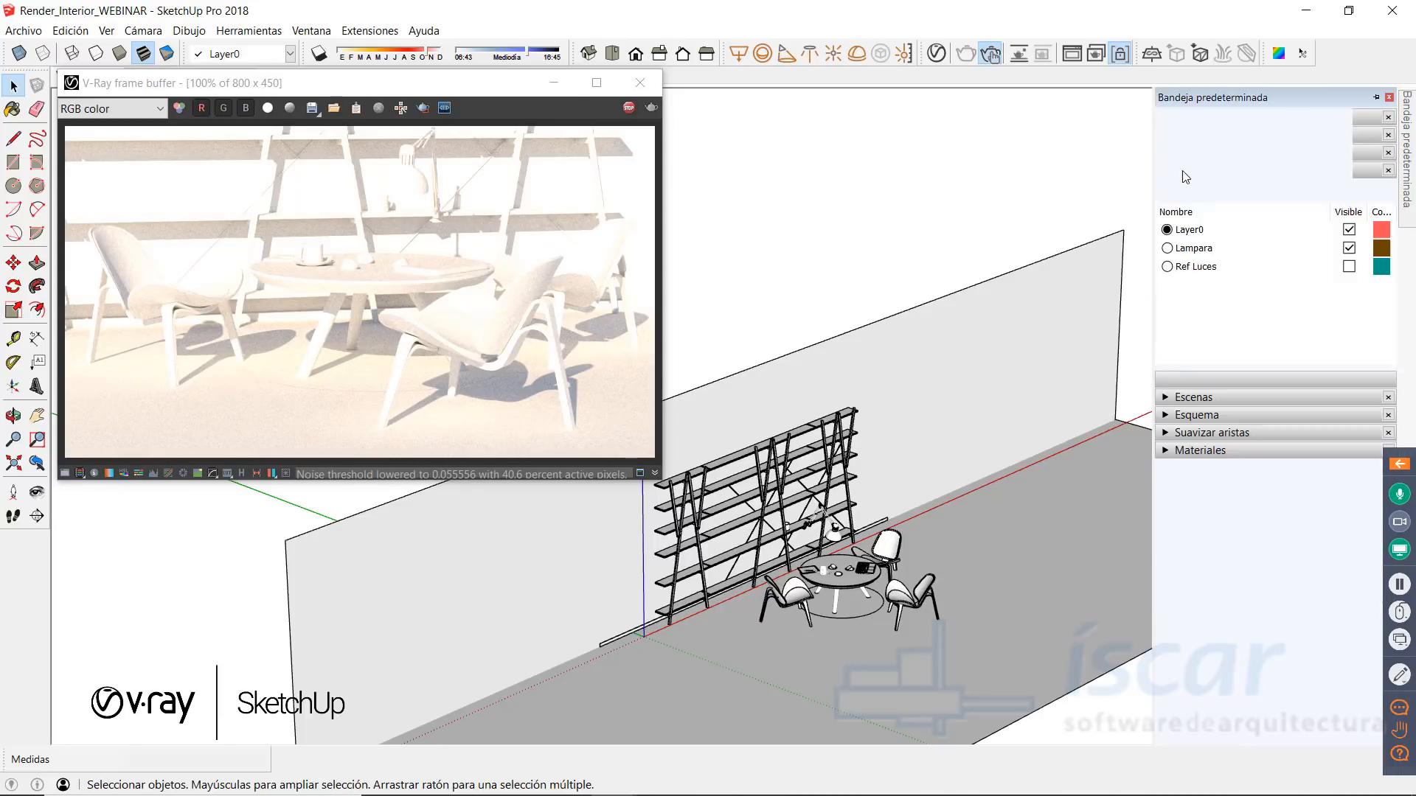
click(1350, 267)
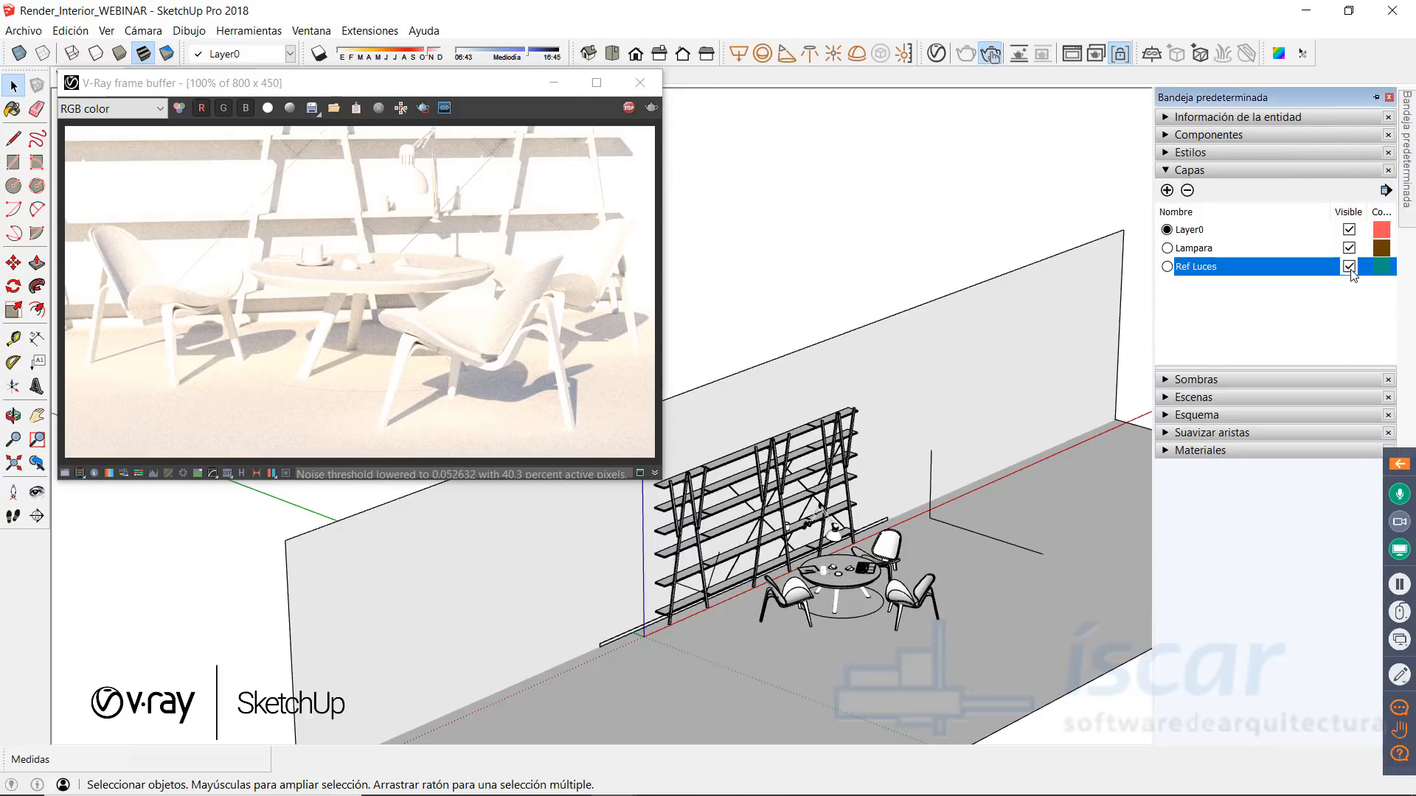
Step: Examine the light reference lines around the furniture and the lamp on the shelving from several viewpoints
middle_drag(930, 133, 885, 350)
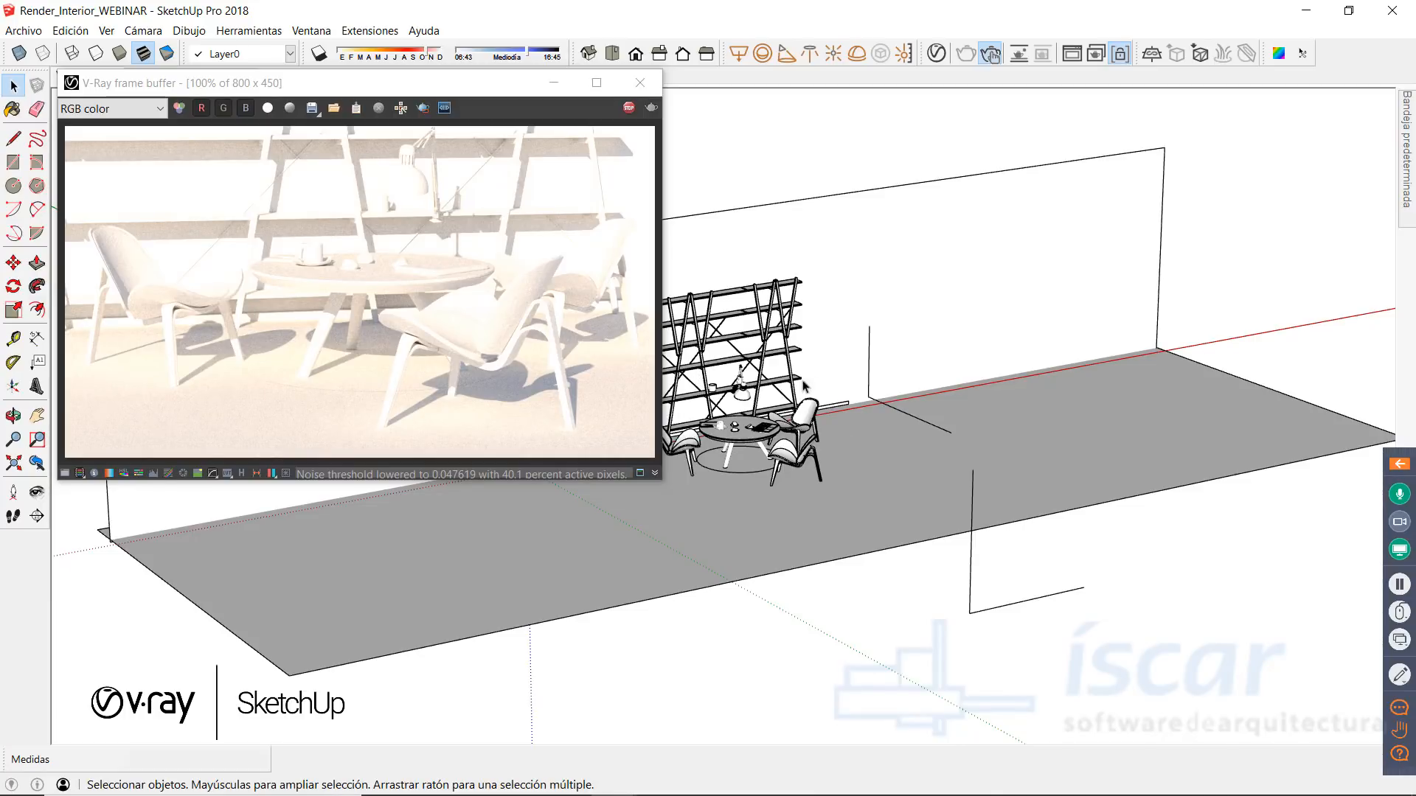
middle_drag(756, 473, 784, 397)
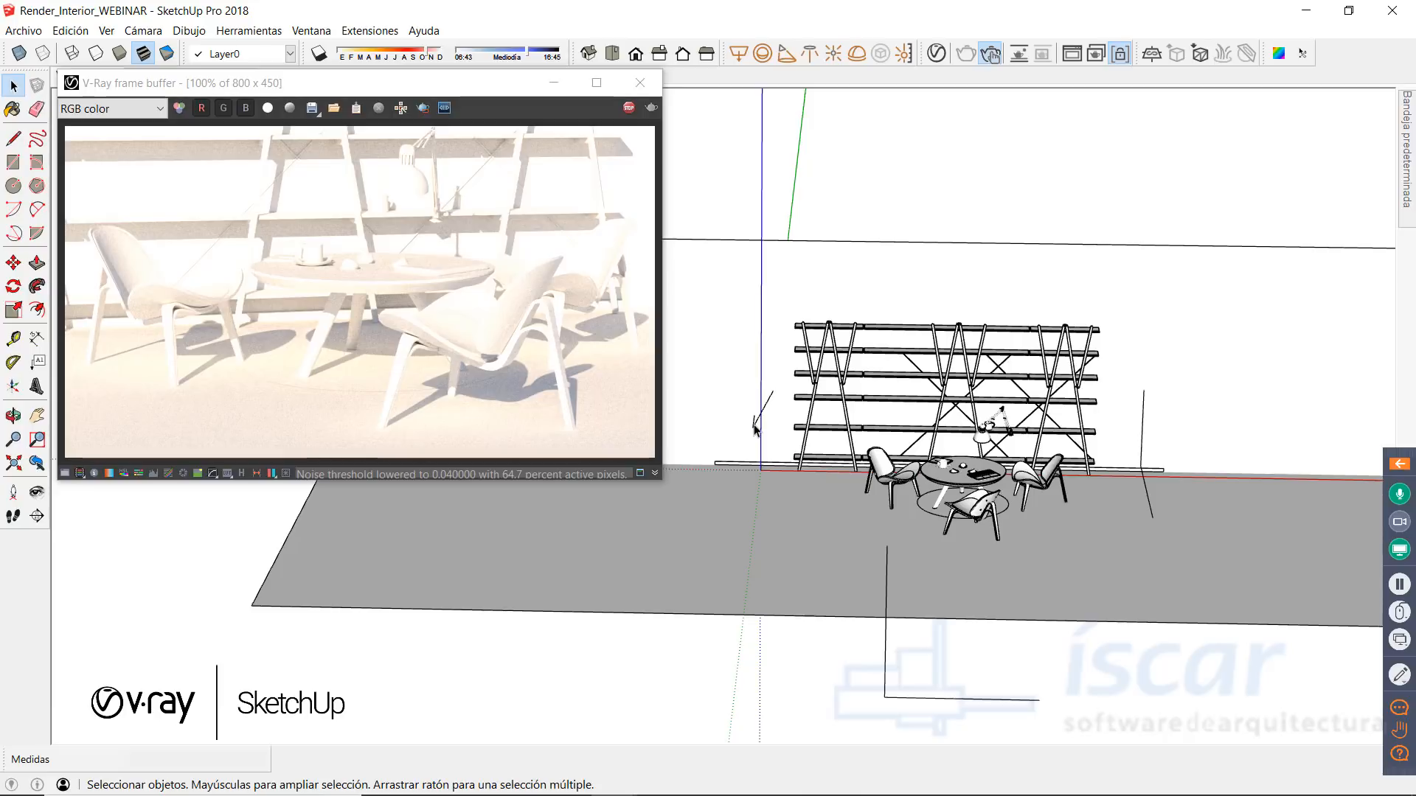
mouse_move(883, 640)
middle_down()
mouse_move(1011, 649)
mouse_move(1067, 704)
middle_up()
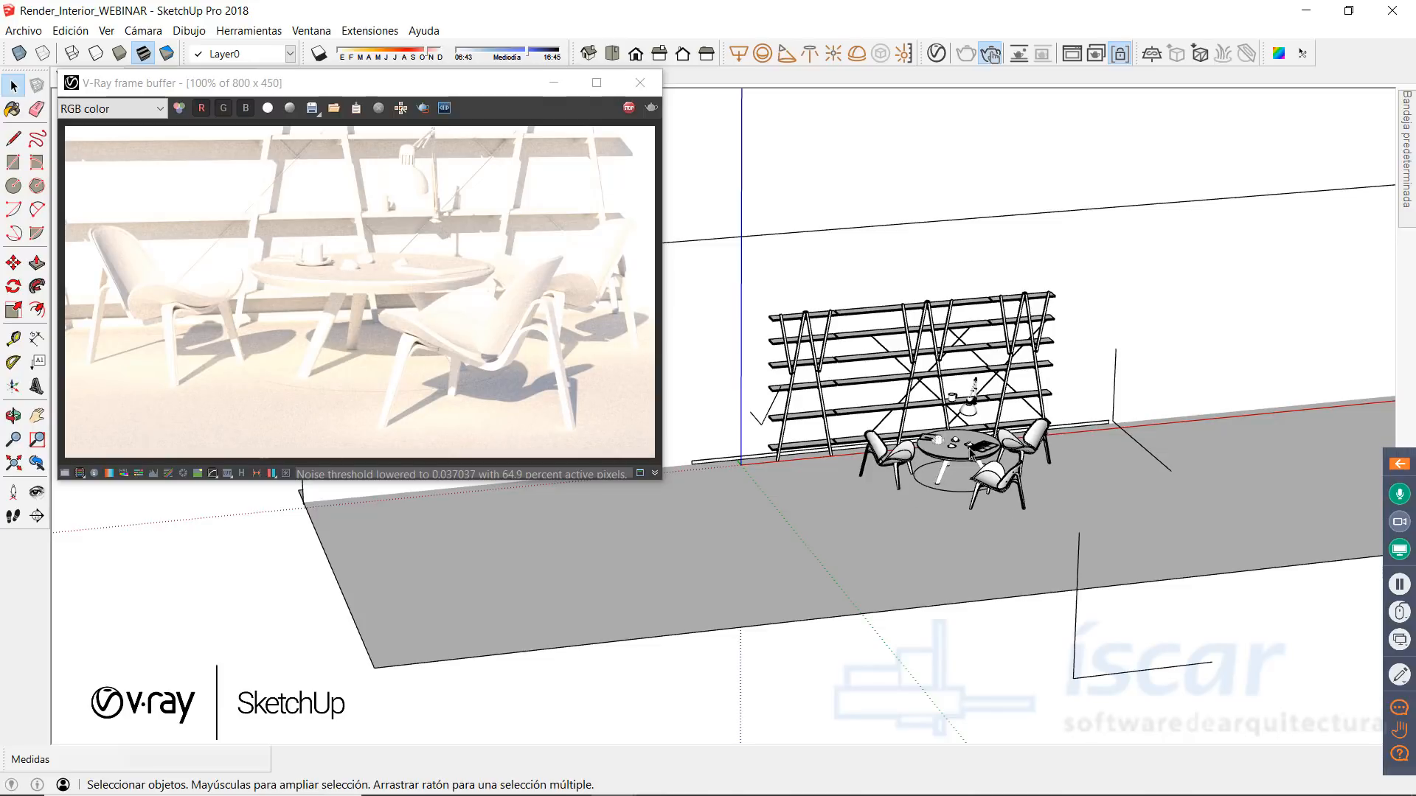
scroll(988, 405, up, 7)
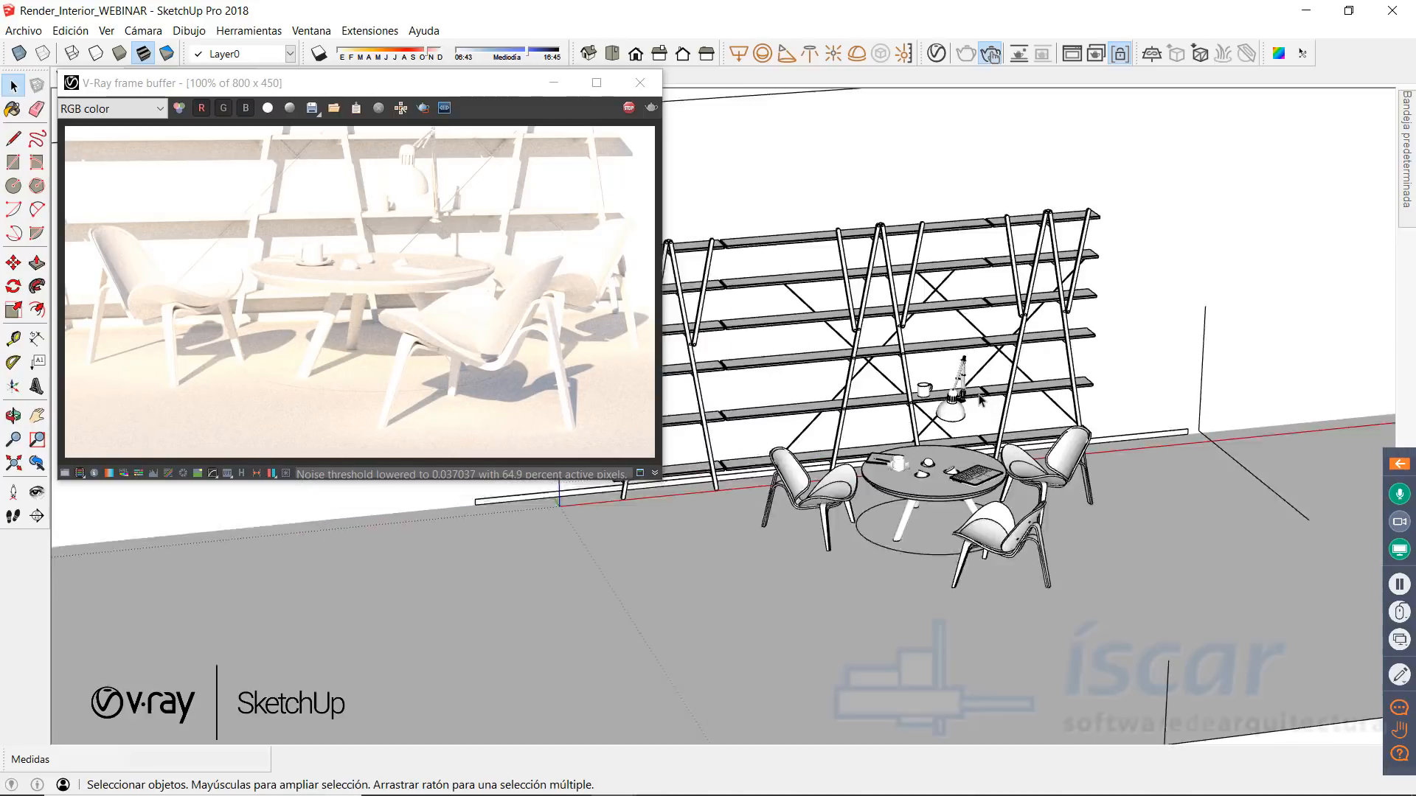
mouse_move(988, 405)
middle_down()
mouse_move(1008, 407)
mouse_move(985, 399)
middle_up()
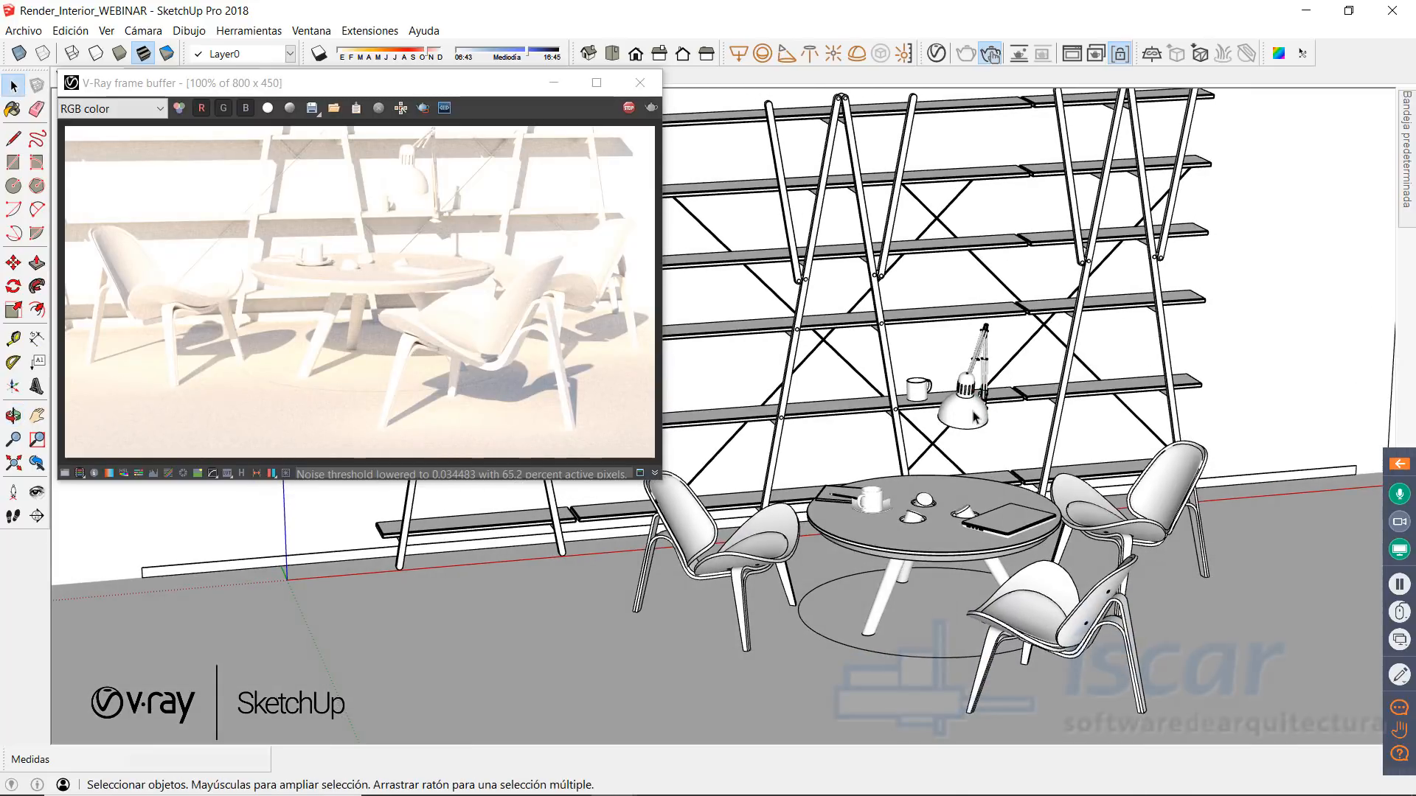
scroll(975, 417, down, 5)
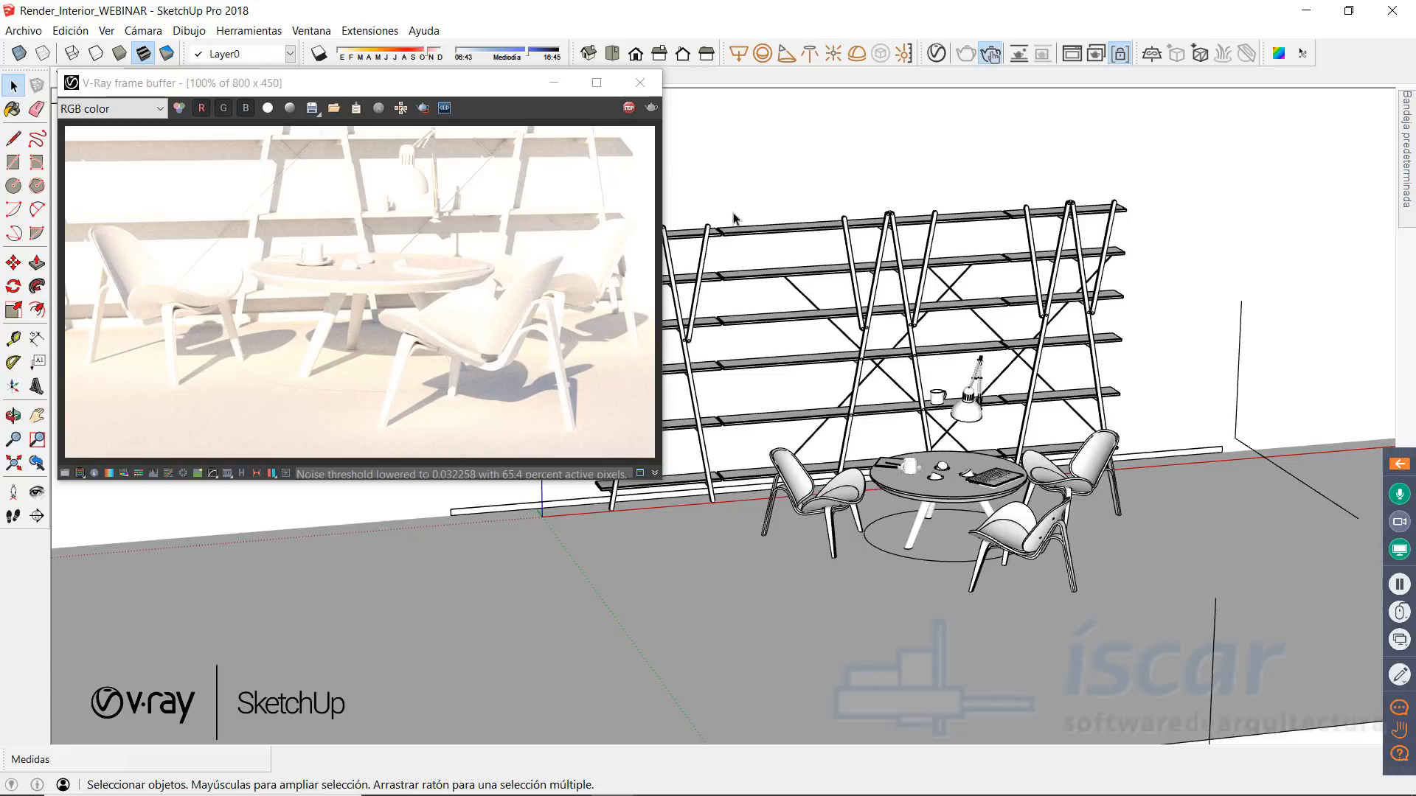
Step: Turn off the SunLight in the V-Ray Asset Editor and move the editor clear of the rendered image
click(935, 54)
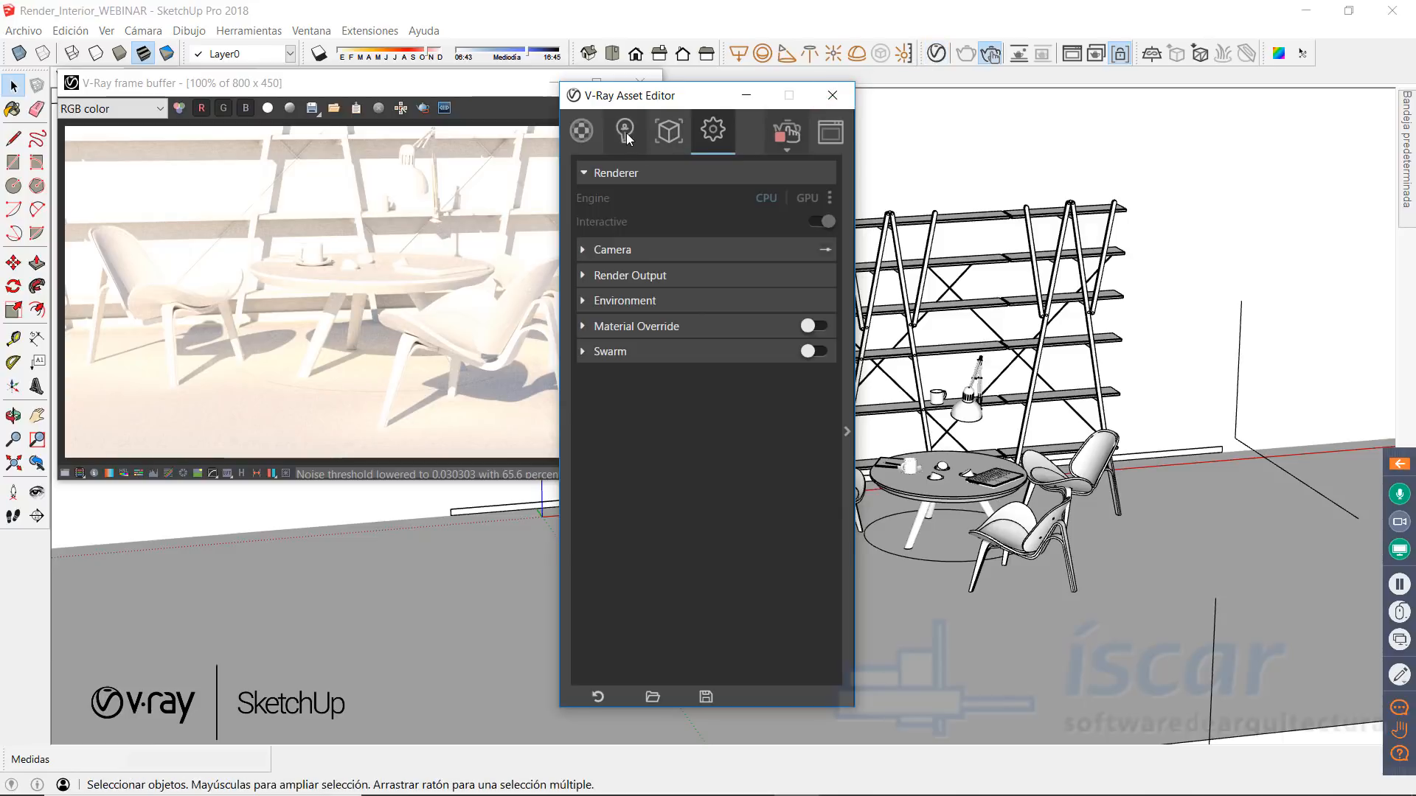
click(626, 135)
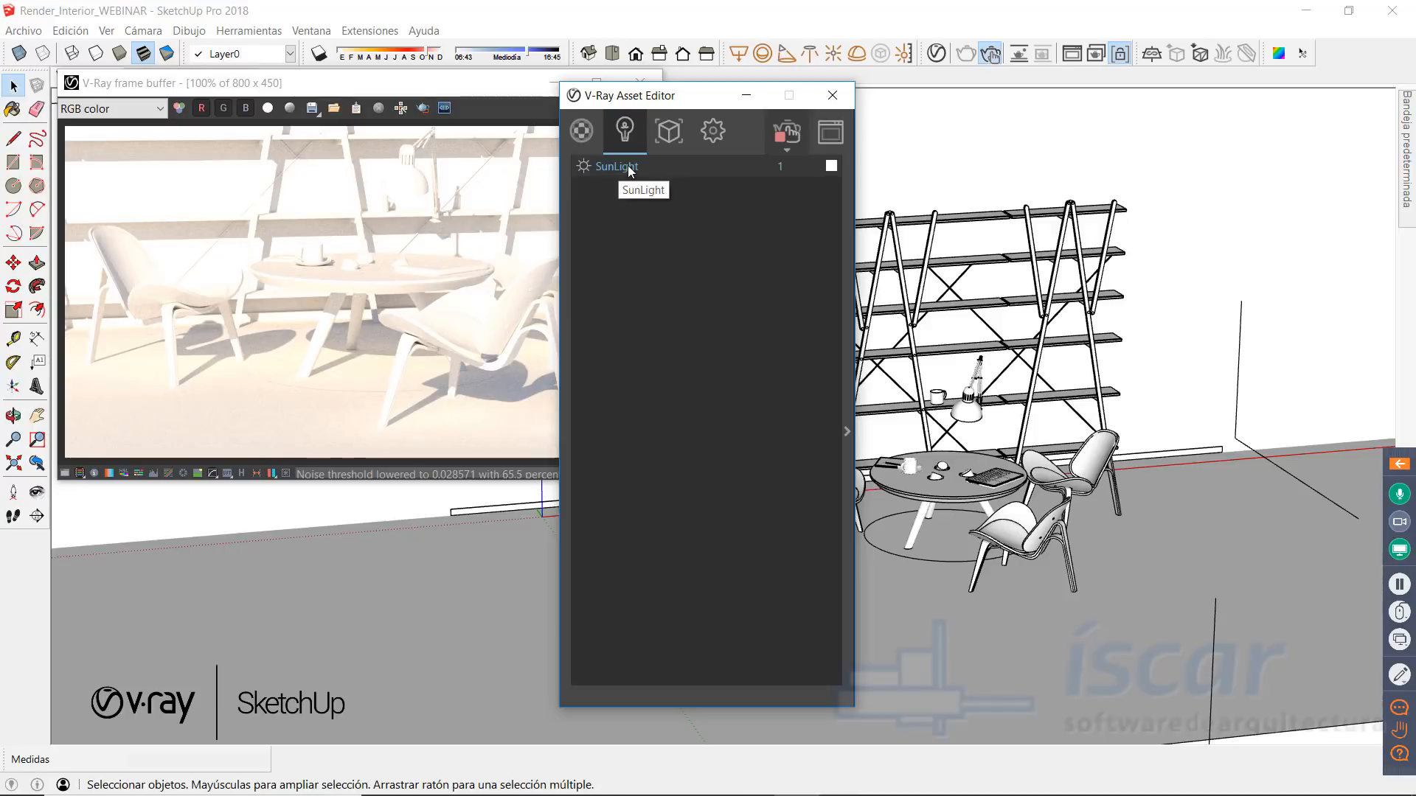
click(584, 166)
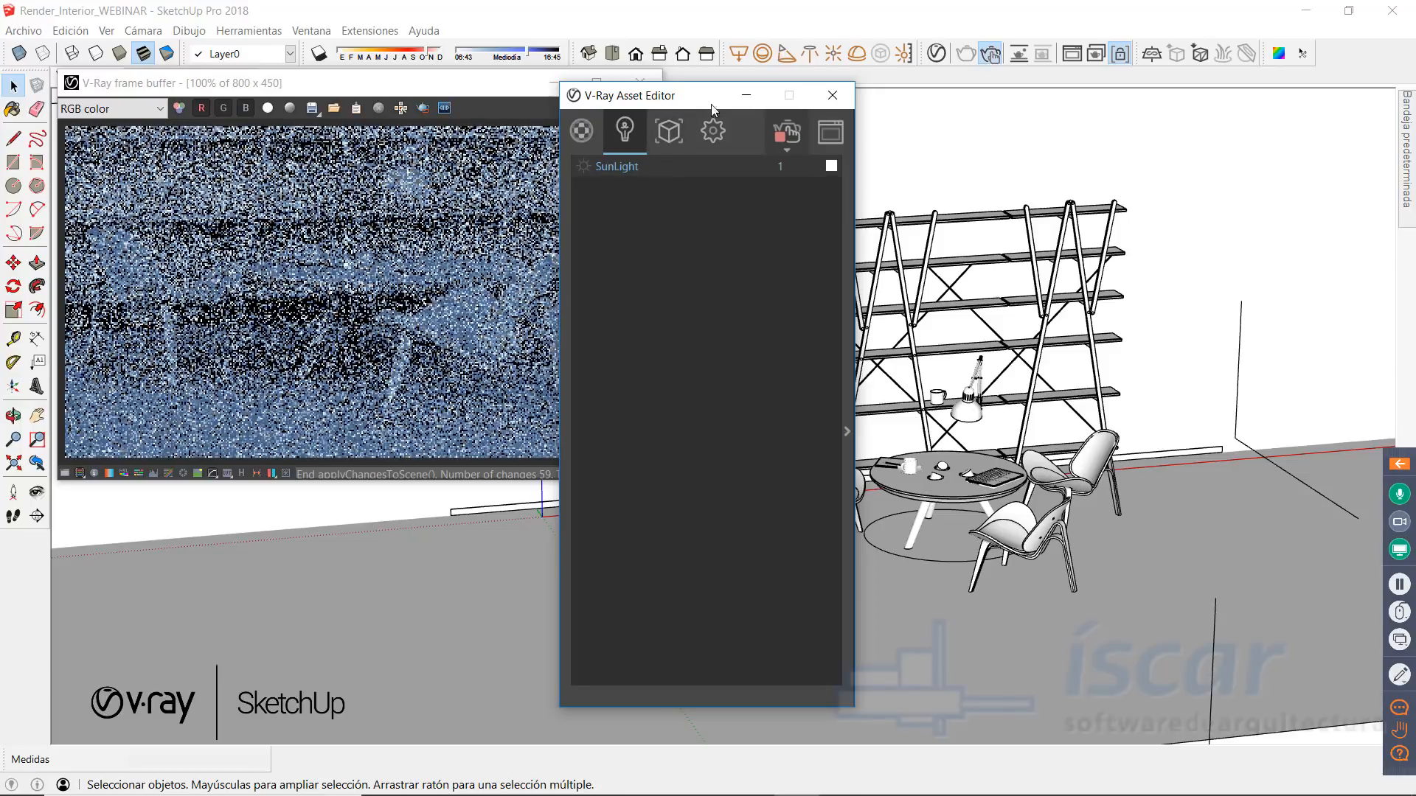
drag(792, 101, 898, 96)
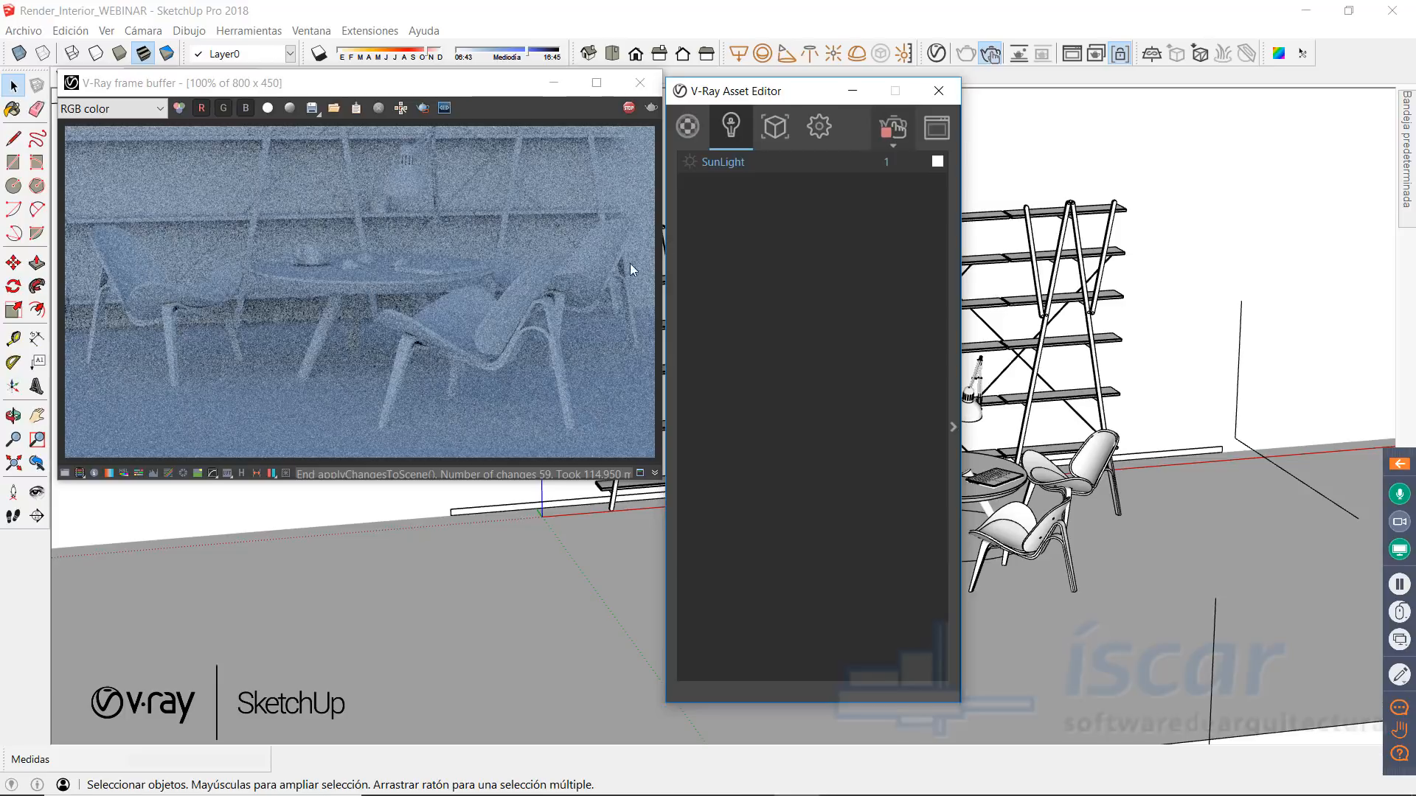
Step: Clear the environment background texture in the V-Ray settings and close the Asset Editor
click(819, 130)
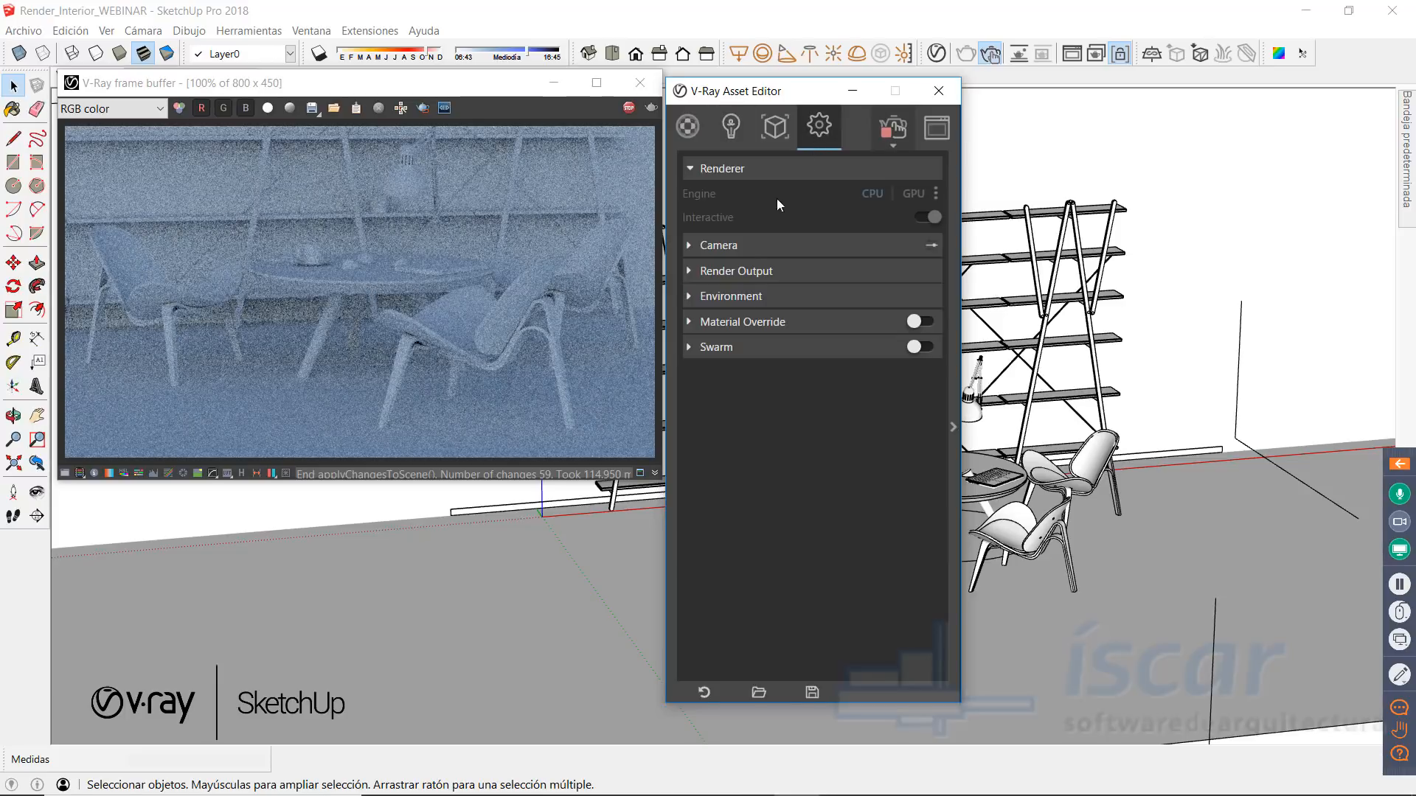
click(706, 298)
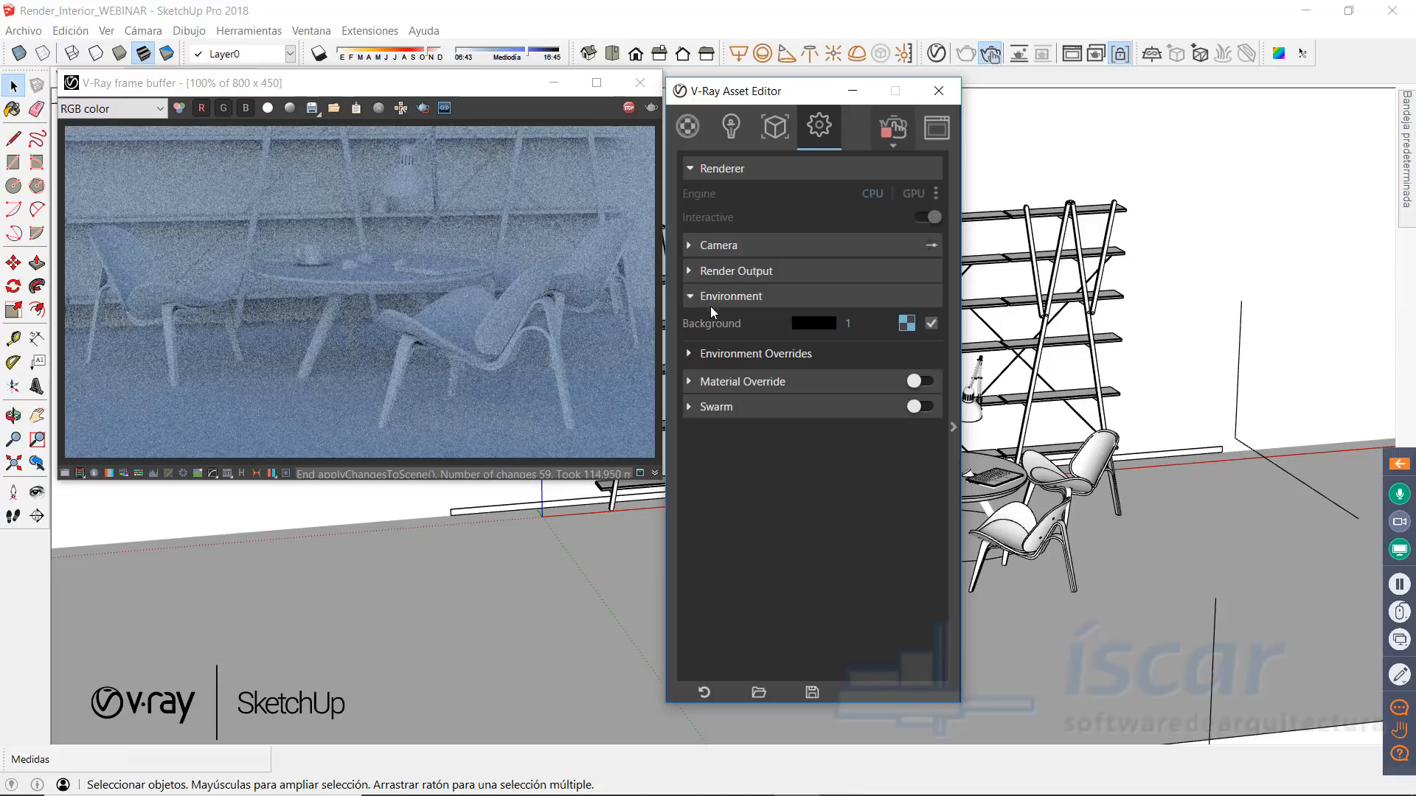
right_click(906, 328)
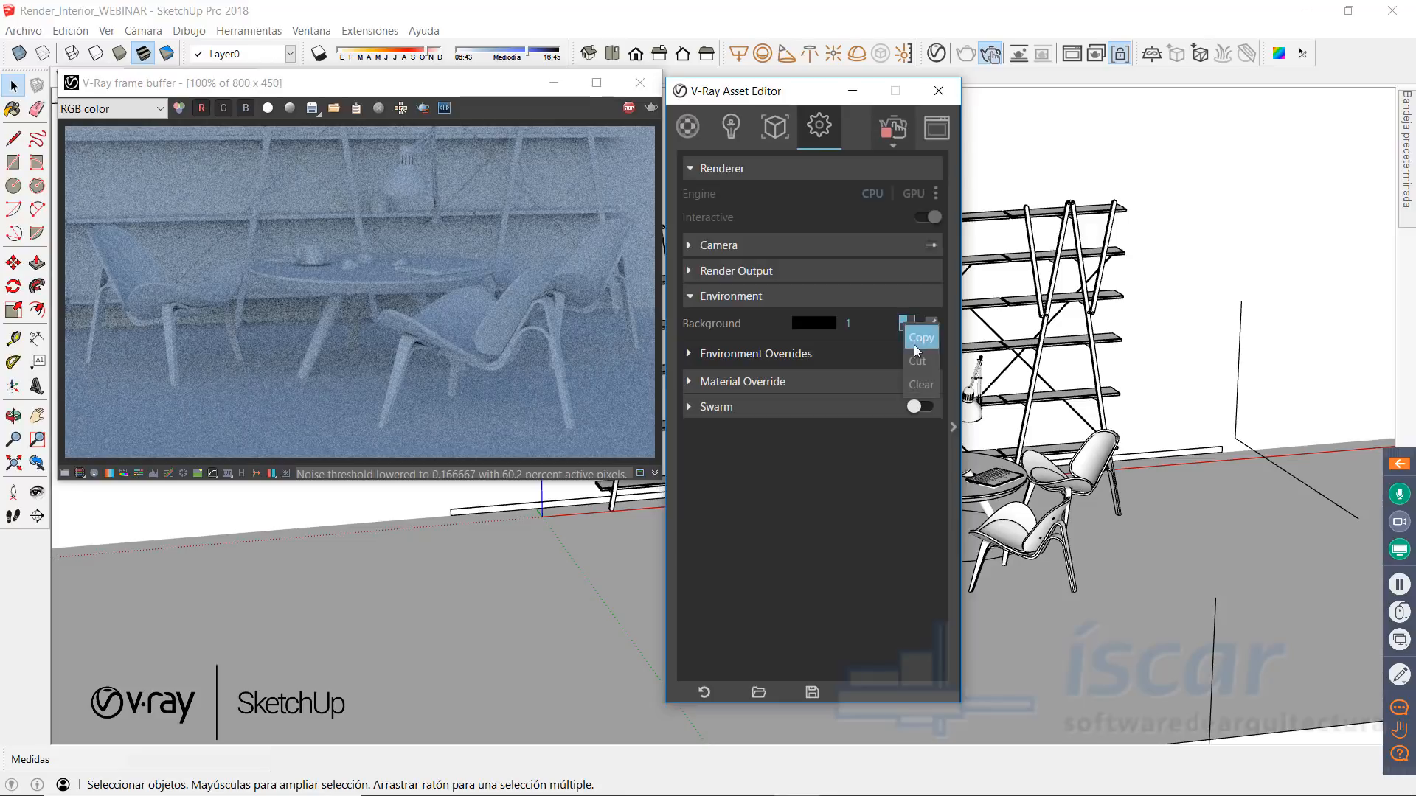
click(921, 389)
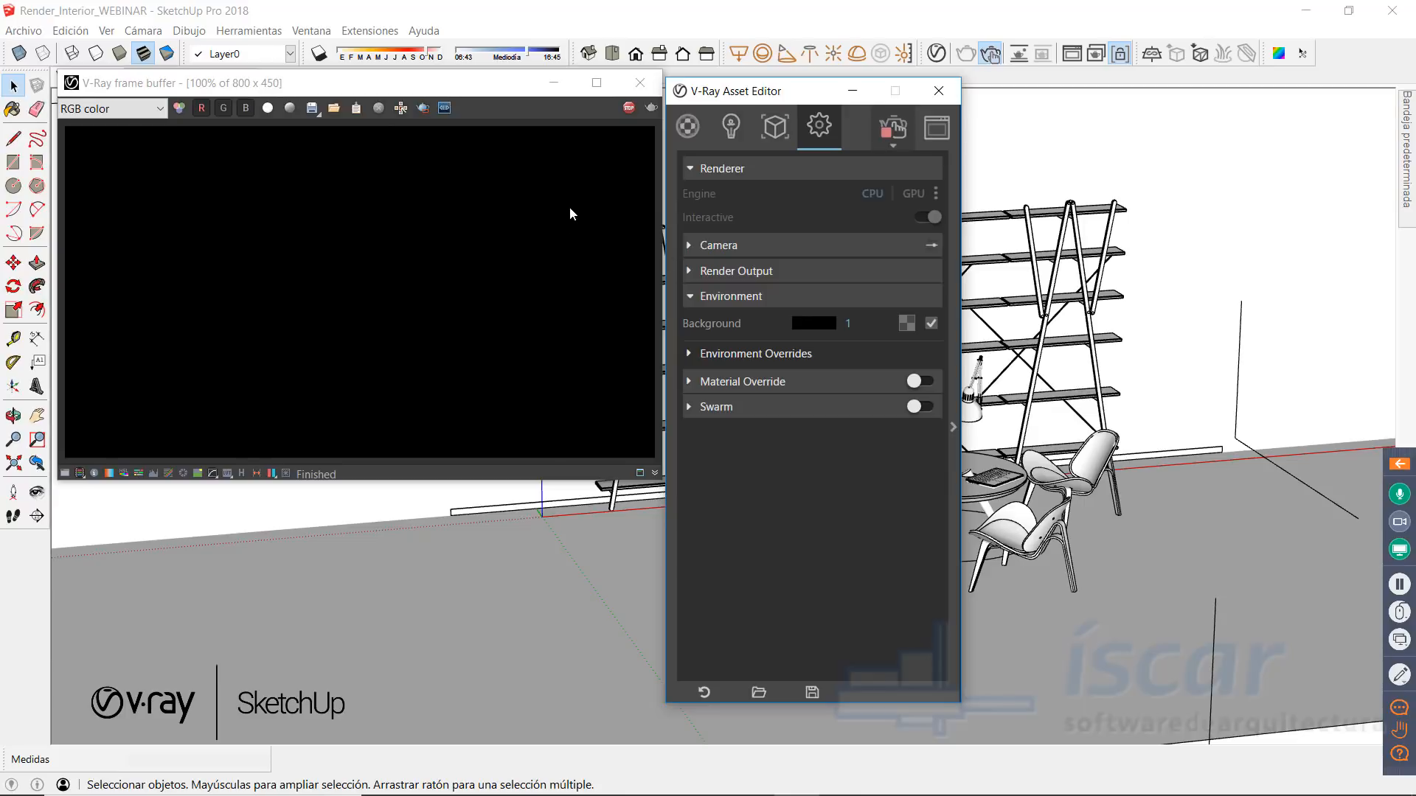
click(936, 91)
Step: Draw a V-Ray rectangle light between the ends of the reference lines in front of the furniture, facing the shelving
scroll(830, 377, down, 1)
scroll(830, 373, down, 1)
middle_drag(861, 374, 924, 414)
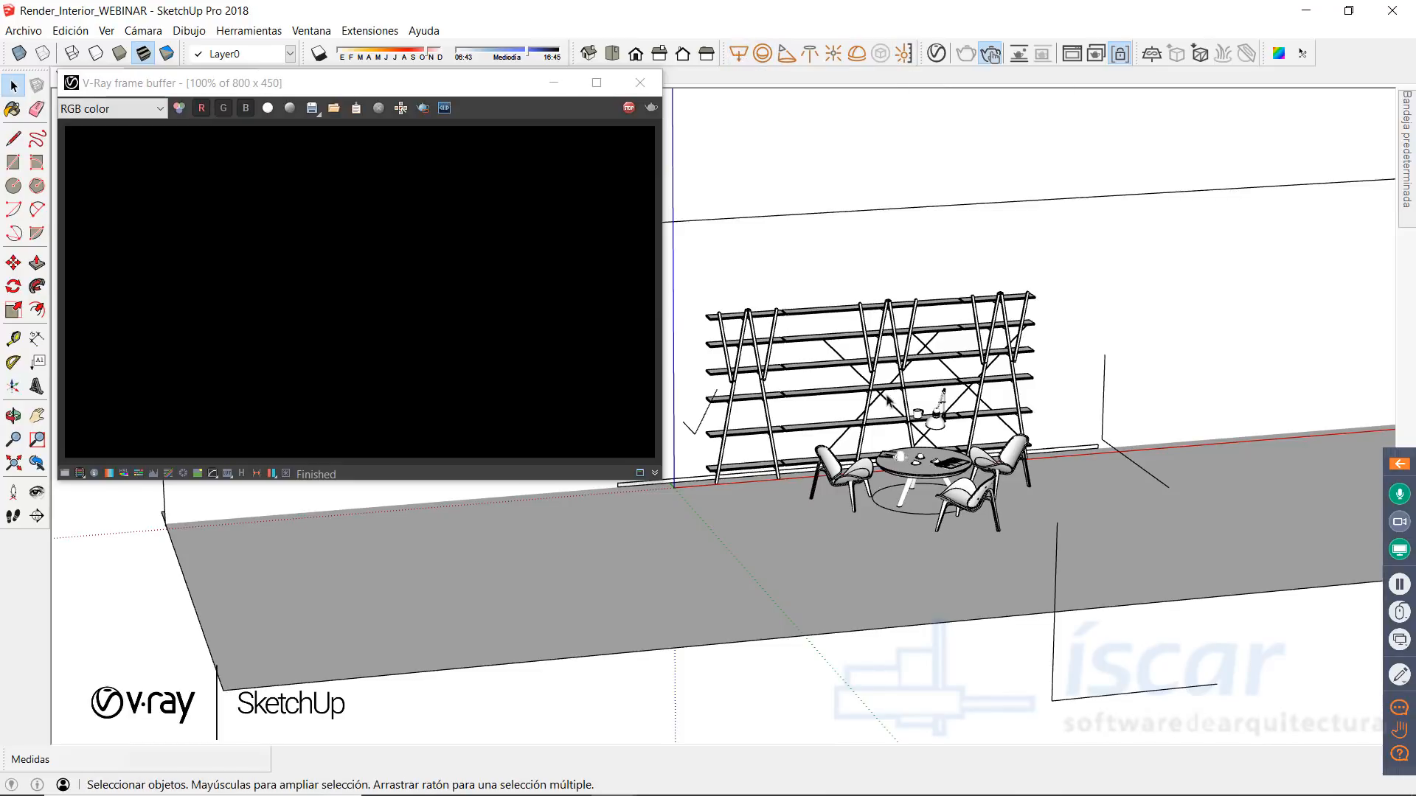
middle_drag(818, 244, 793, 251)
middle_drag(778, 461, 1231, 465)
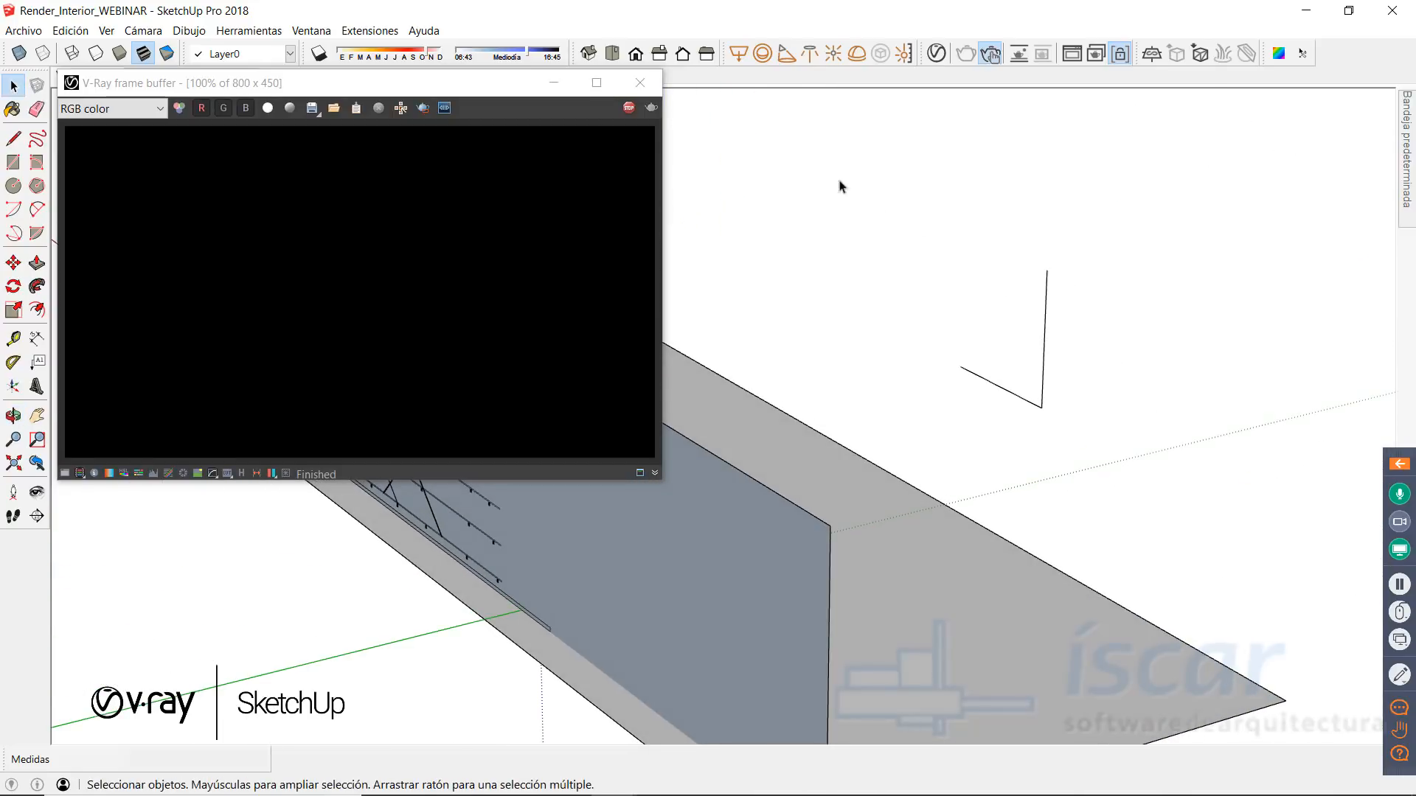
click(737, 54)
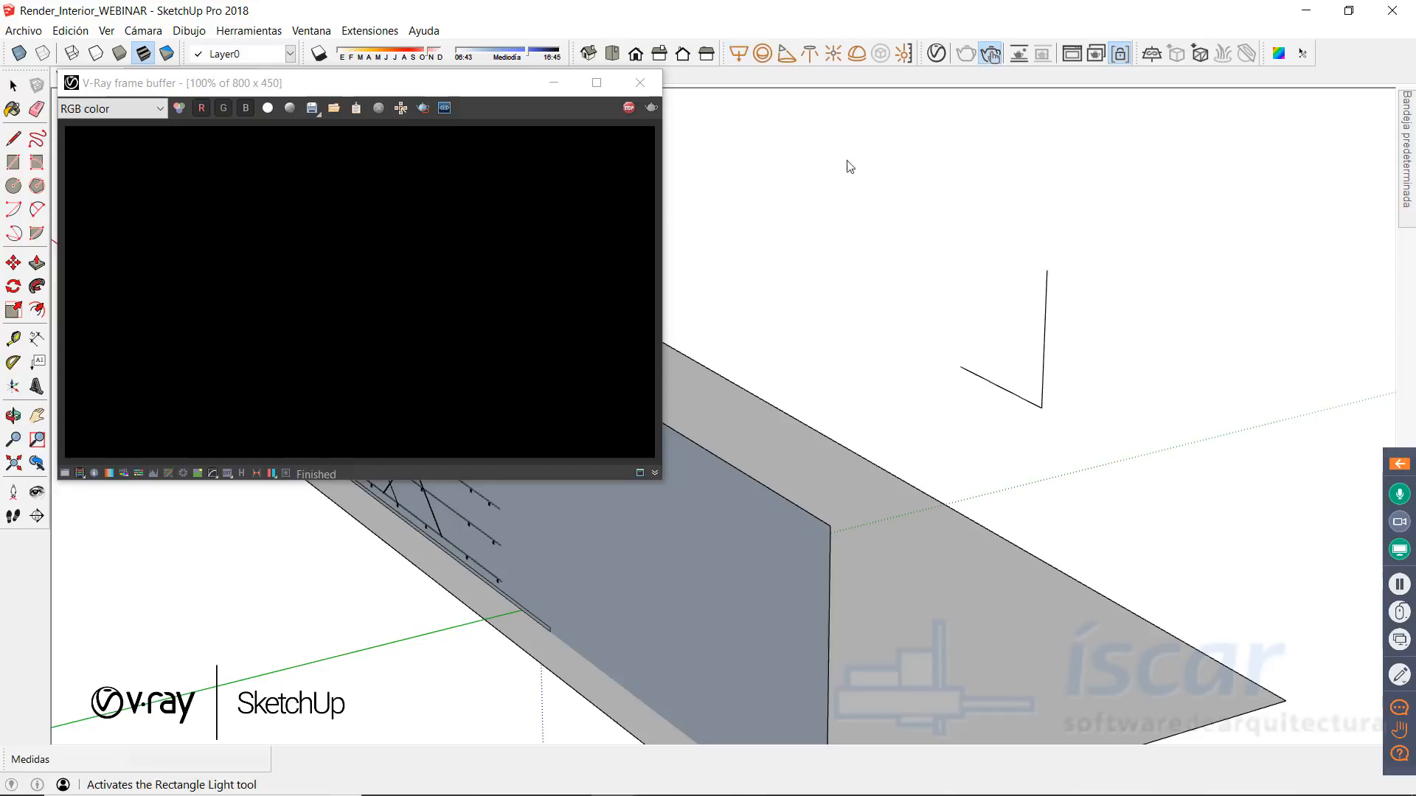
click(1048, 269)
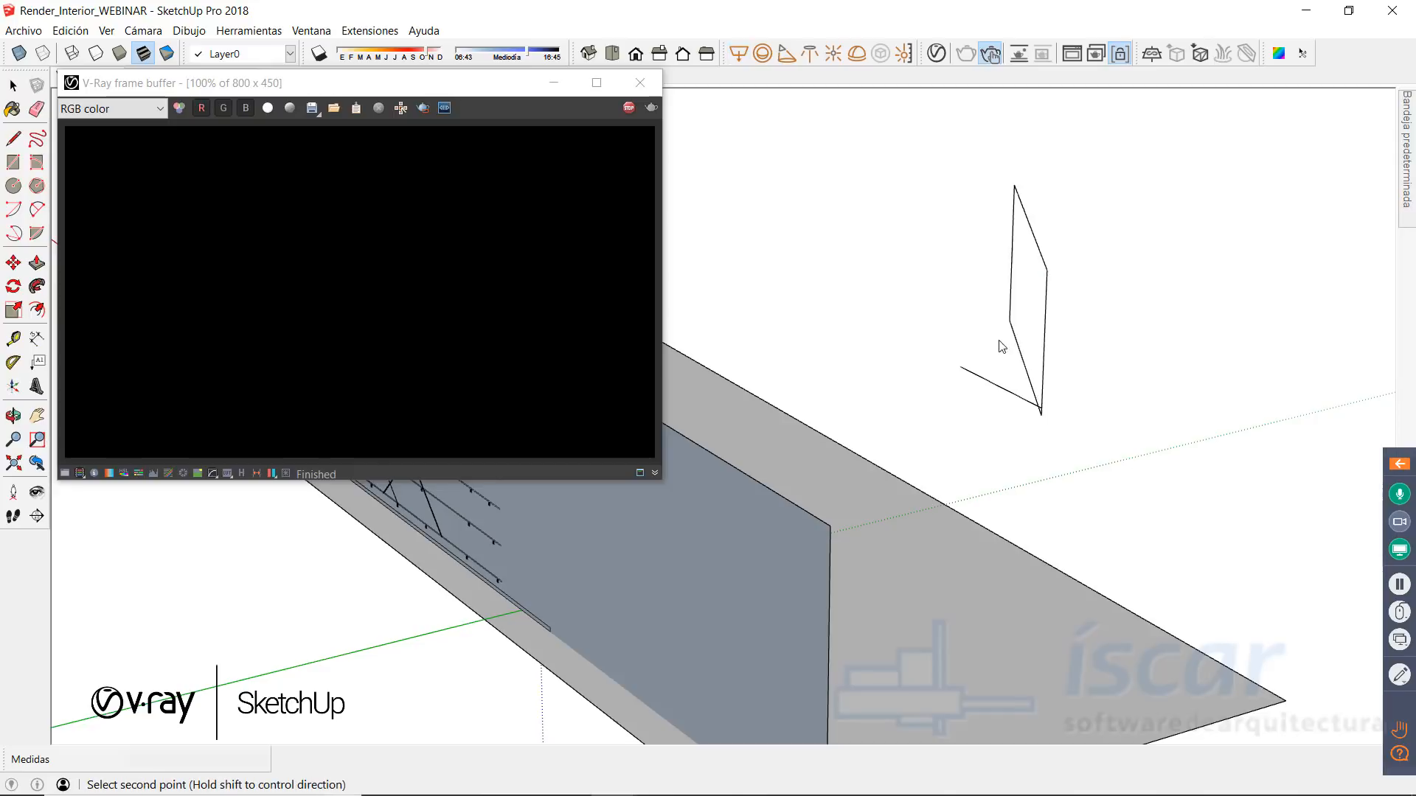
click(962, 375)
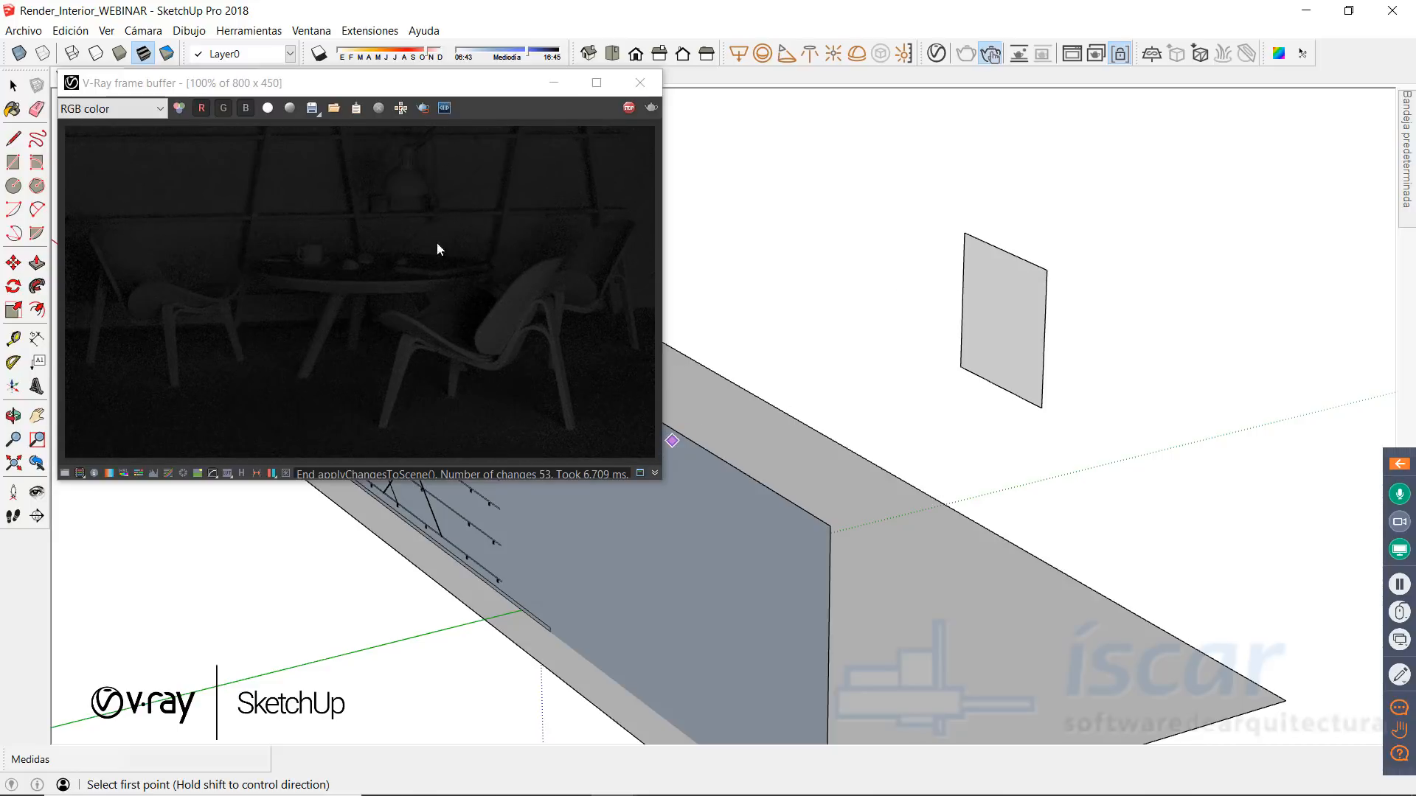
middle_drag(818, 332, 683, 378)
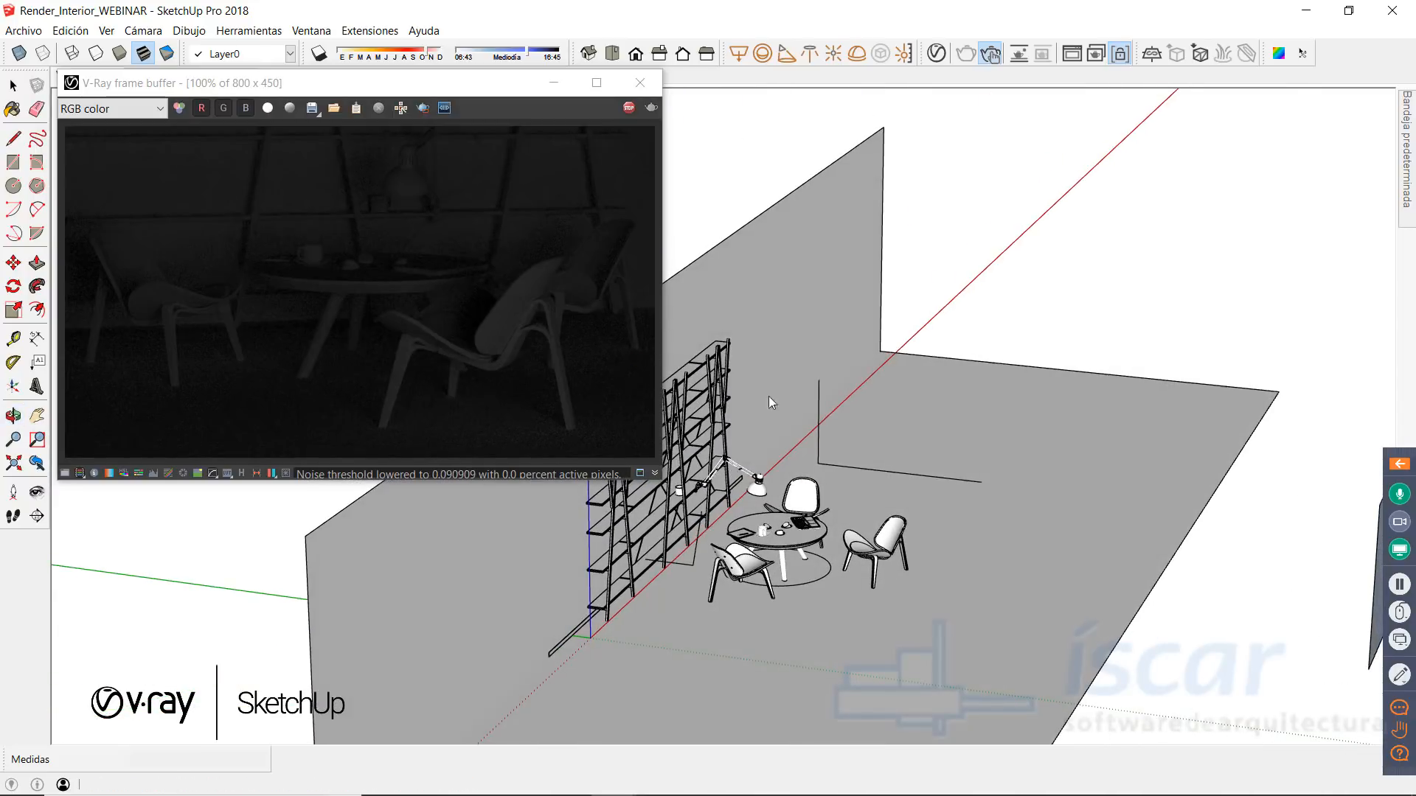
Step: Draw a V-Ray rectangle light between the free ends of the vertical and horizontal reference lines at the side of the furniture
click(817, 382)
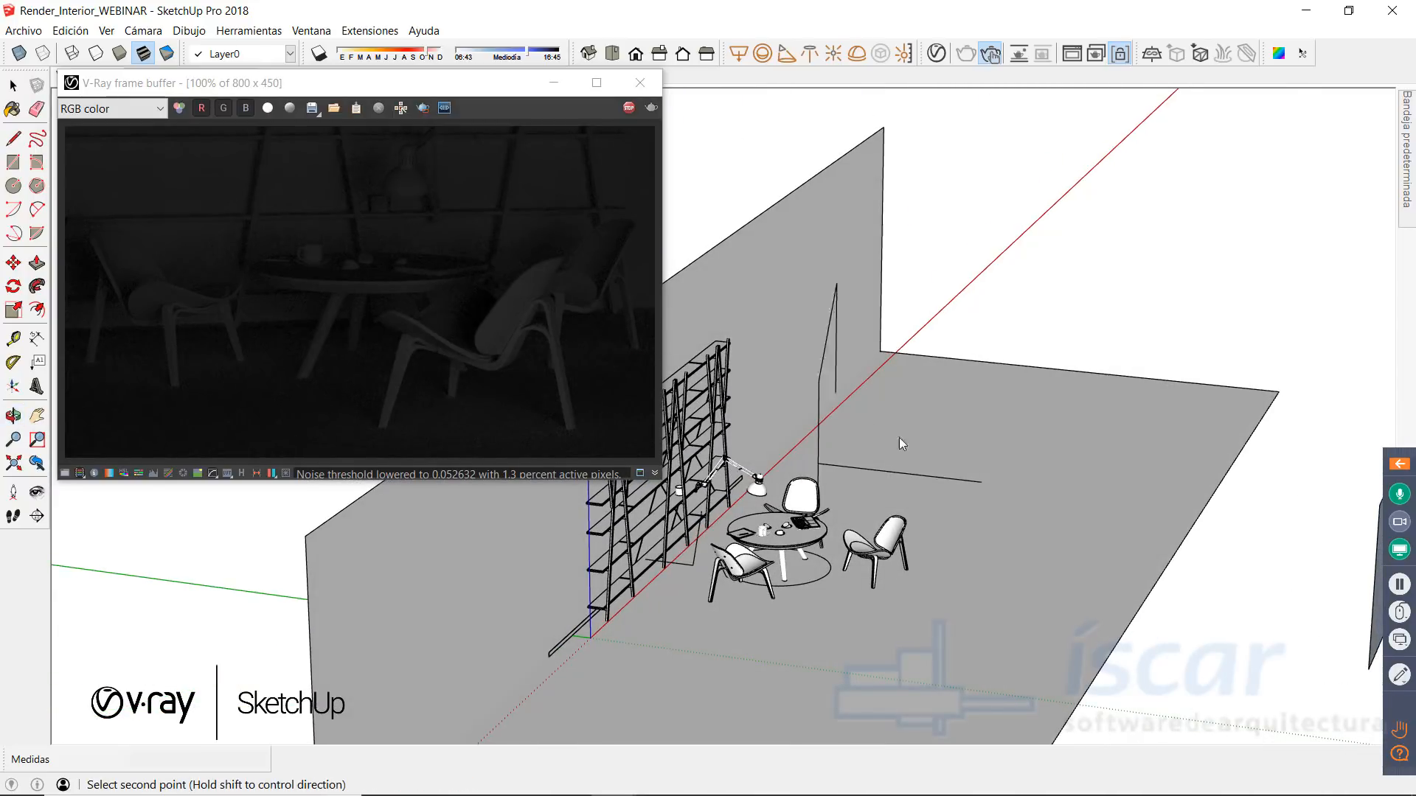
click(975, 484)
click(975, 484)
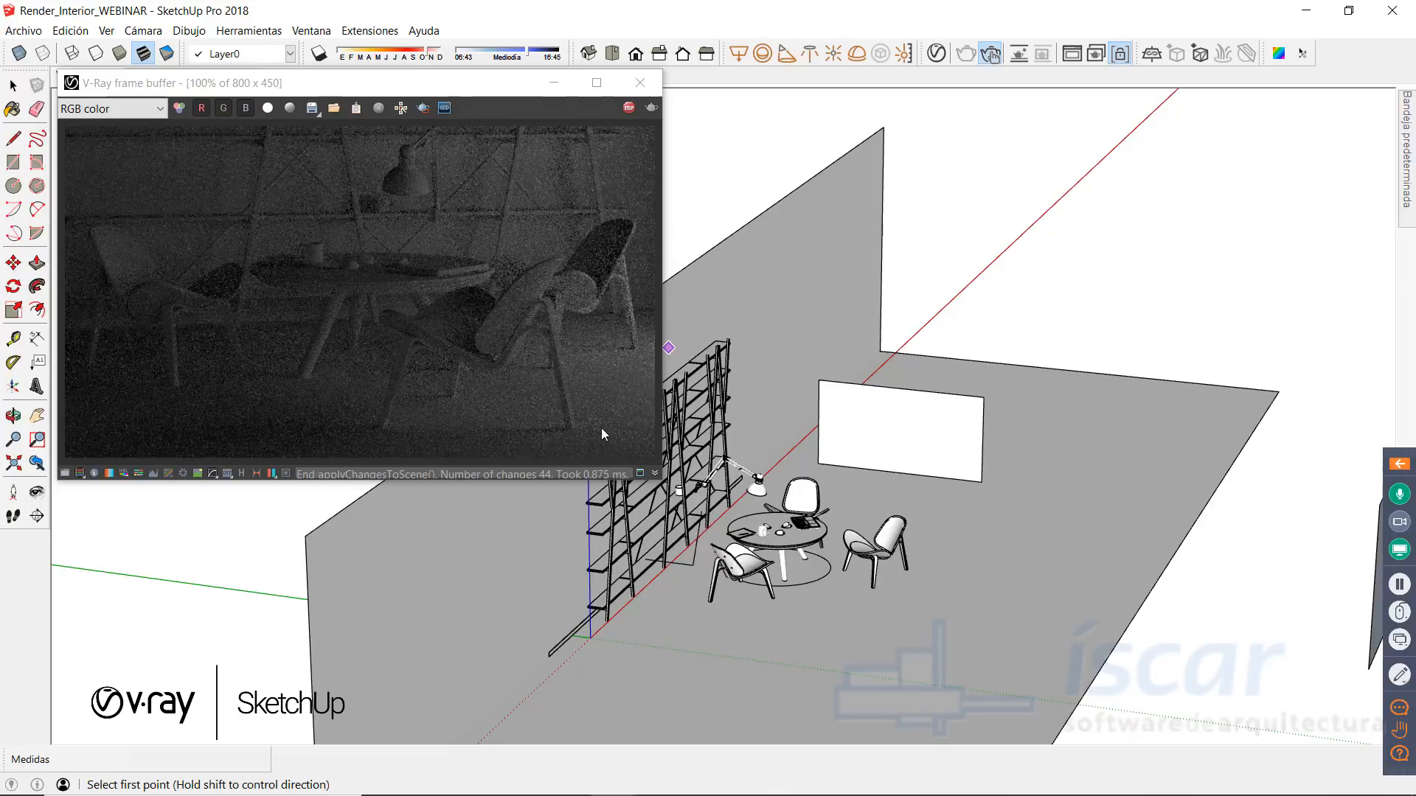
Step: Draw a small upright V-Ray rectangle light at the slanted reference lines on the opposite side of the shelving
middle_drag(667, 509, 661, 544)
mouse_move(560, 509)
middle_down()
mouse_move(877, 495)
mouse_move(816, 483)
mouse_move(655, 518)
mouse_move(588, 509)
mouse_move(577, 524)
middle_up()
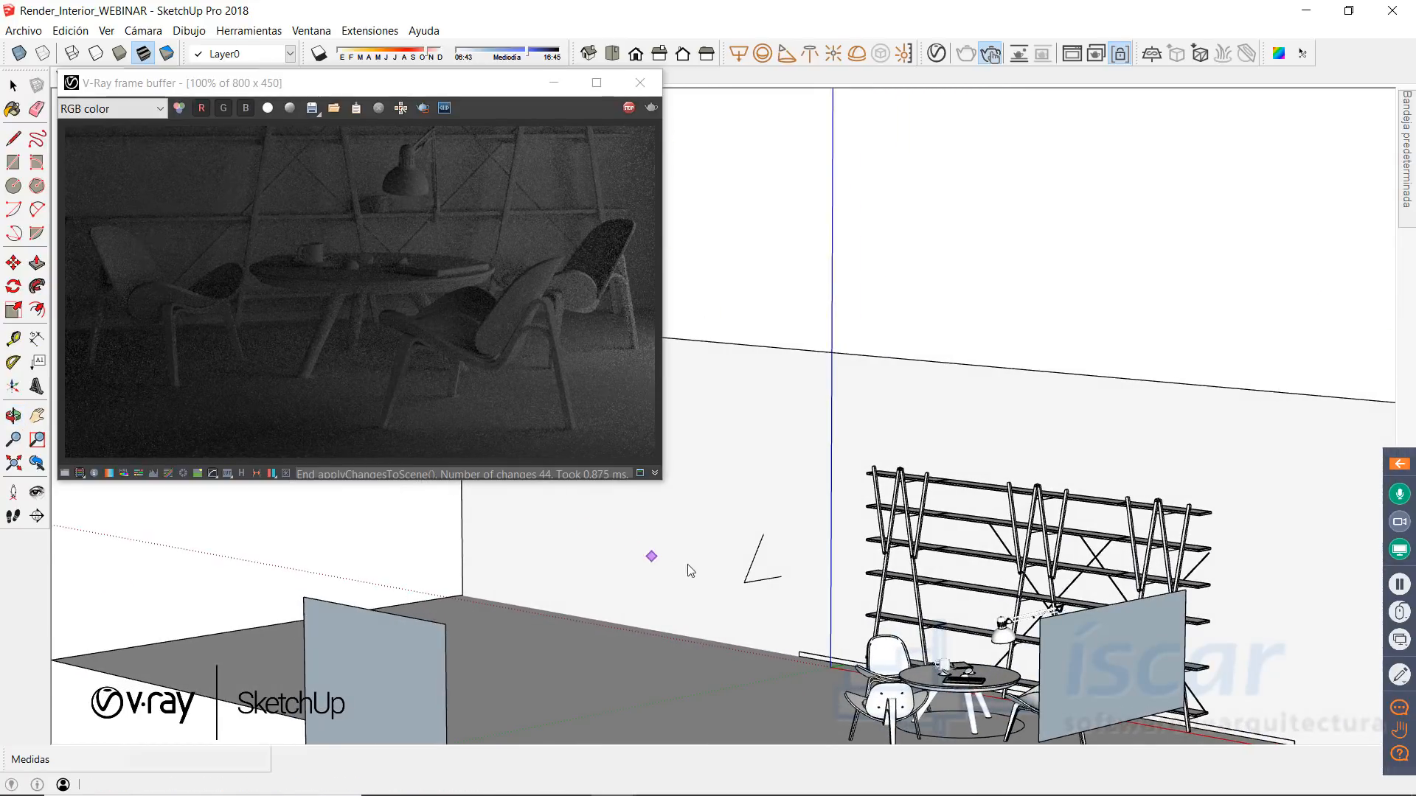
click(765, 540)
click(784, 580)
scroll(771, 567, up, 1)
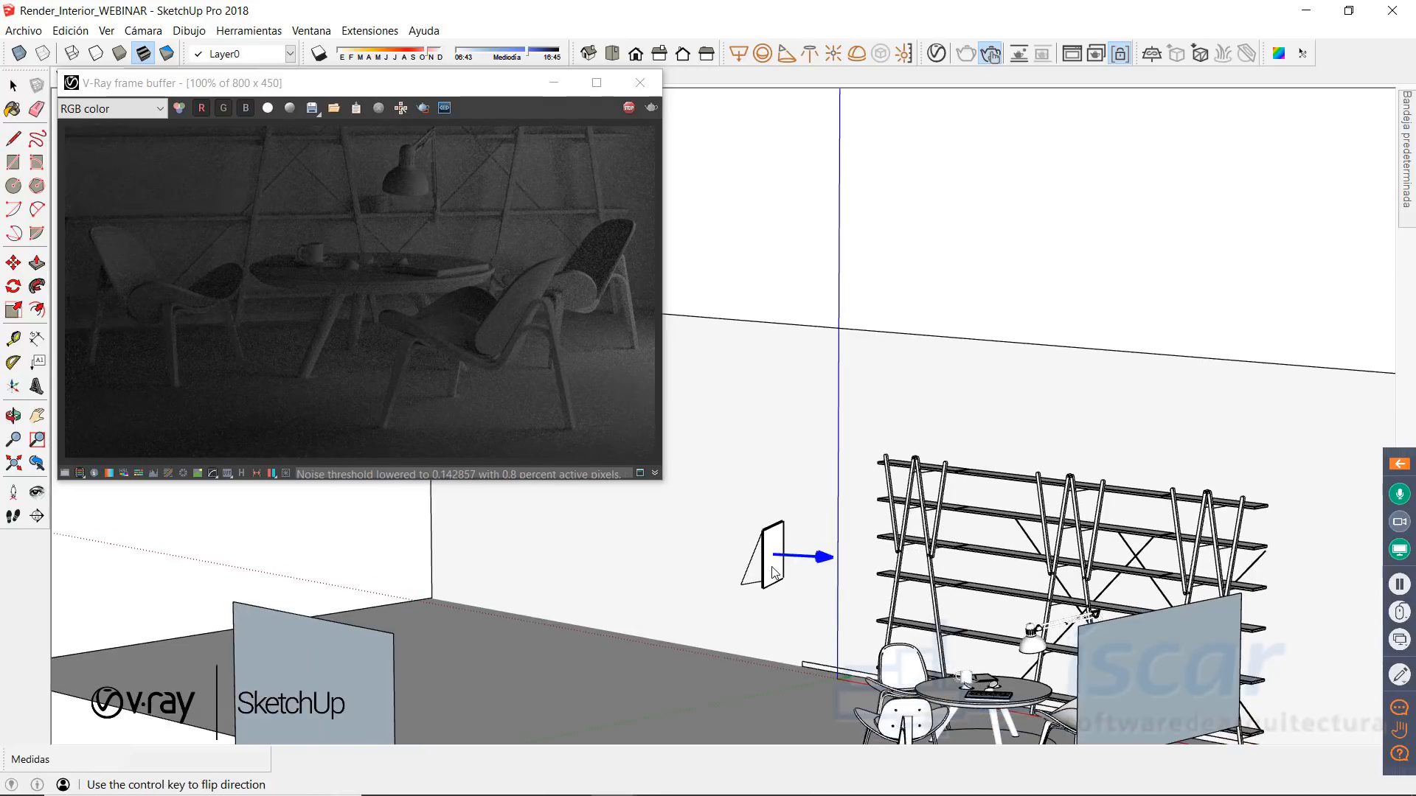
click(803, 575)
scroll(782, 566, up, 2)
Step: Rotate the small rectangle light about 27.3° around its upper corner in the green-axis plane to follow the slanted reference line
key(space)
click(777, 558)
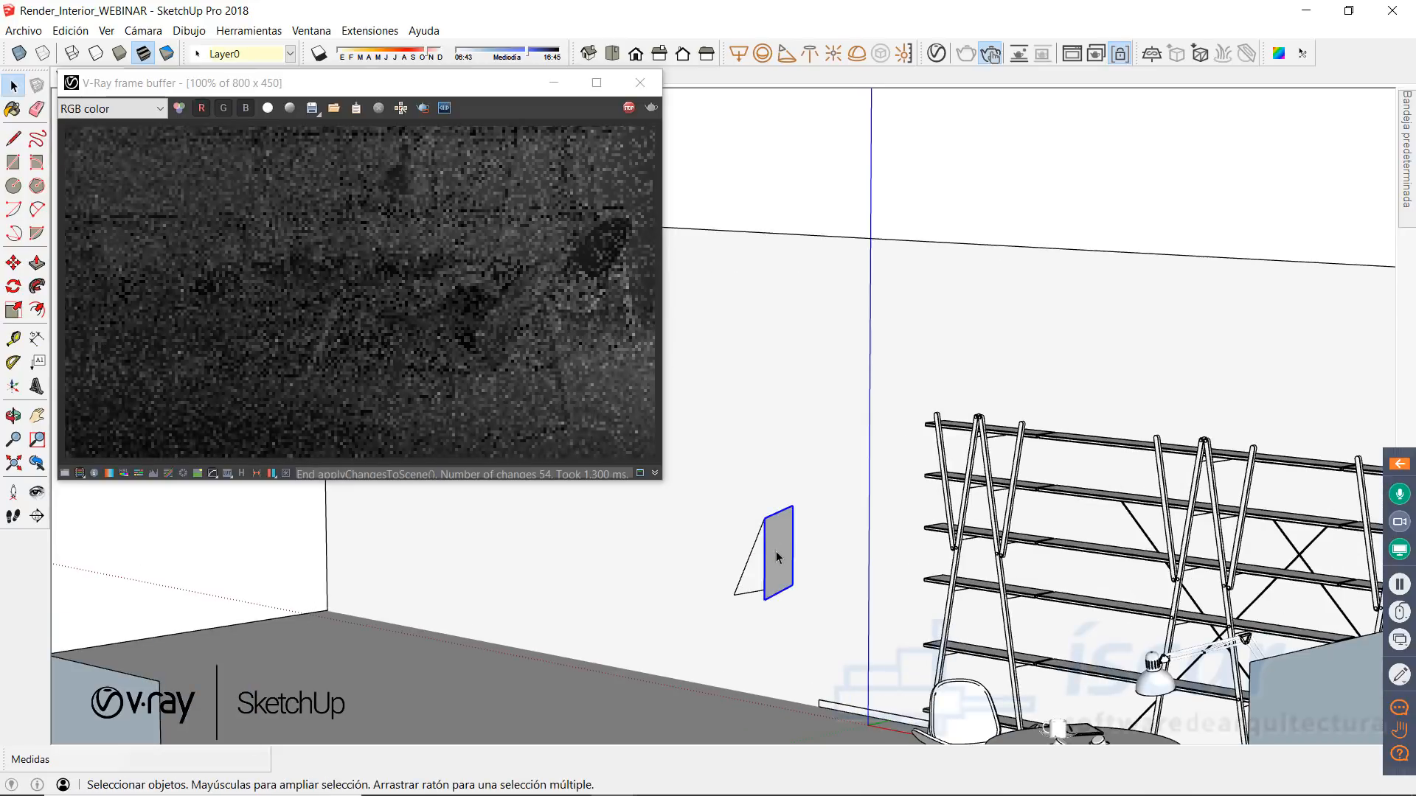
click(14, 288)
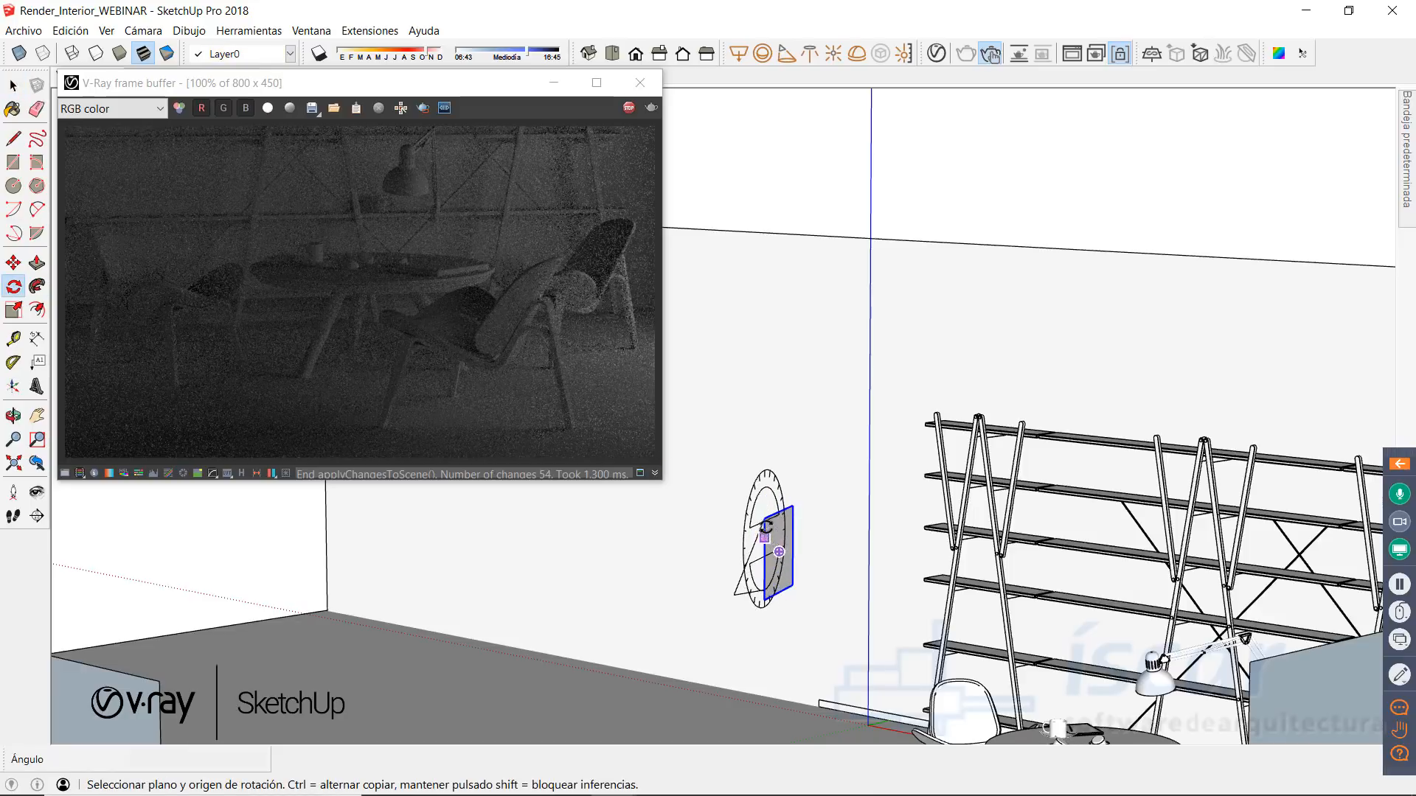
key(Right)
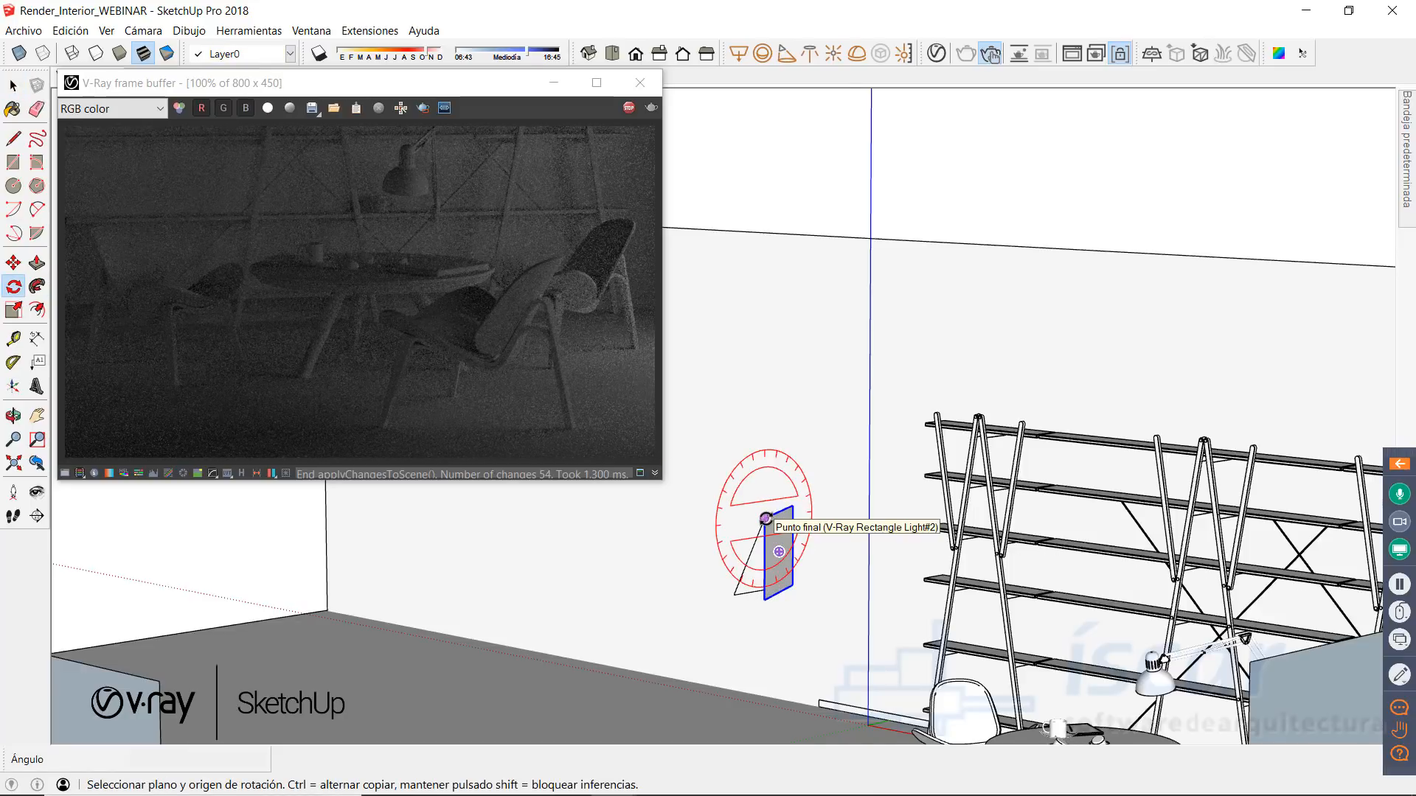
key(Up)
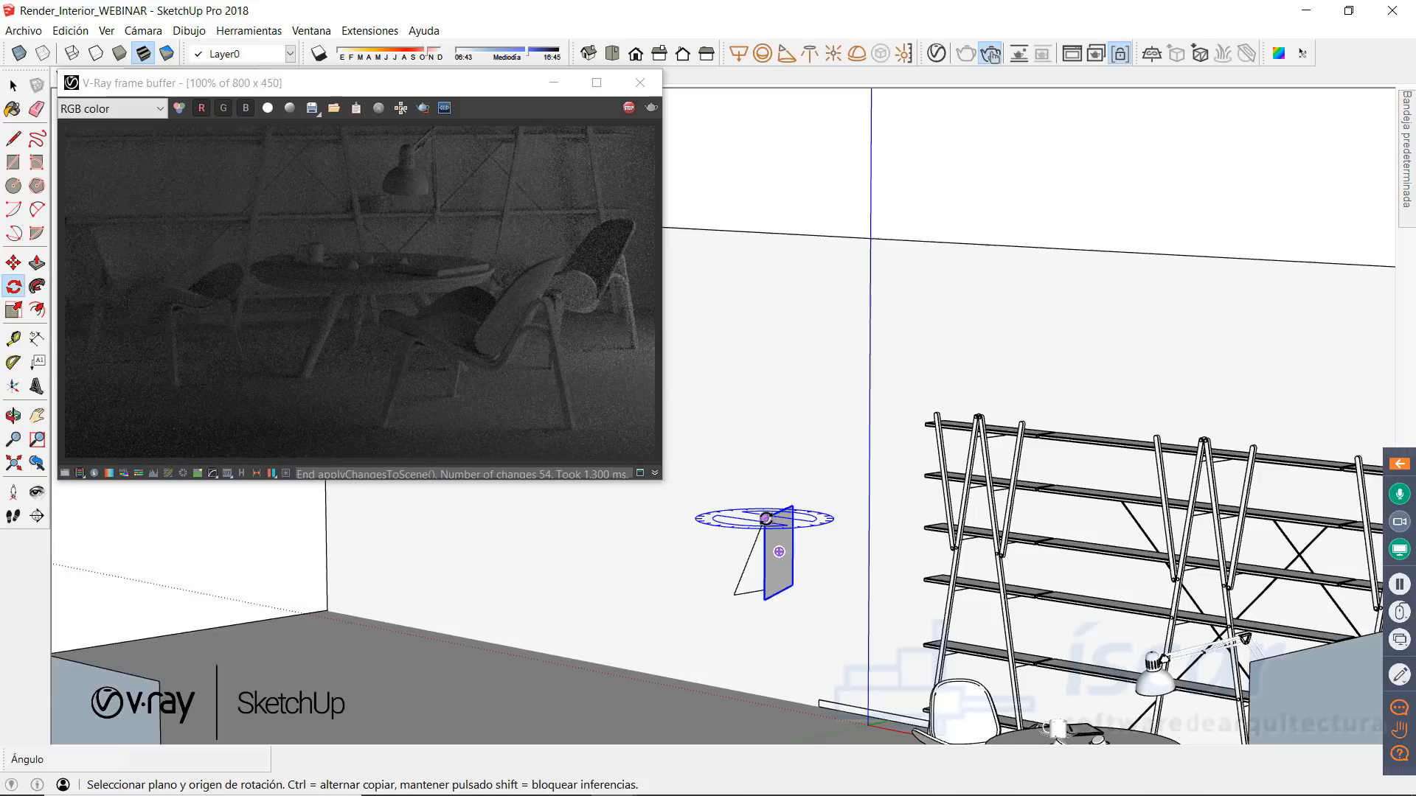
click(766, 519)
key(Escape)
key(Left)
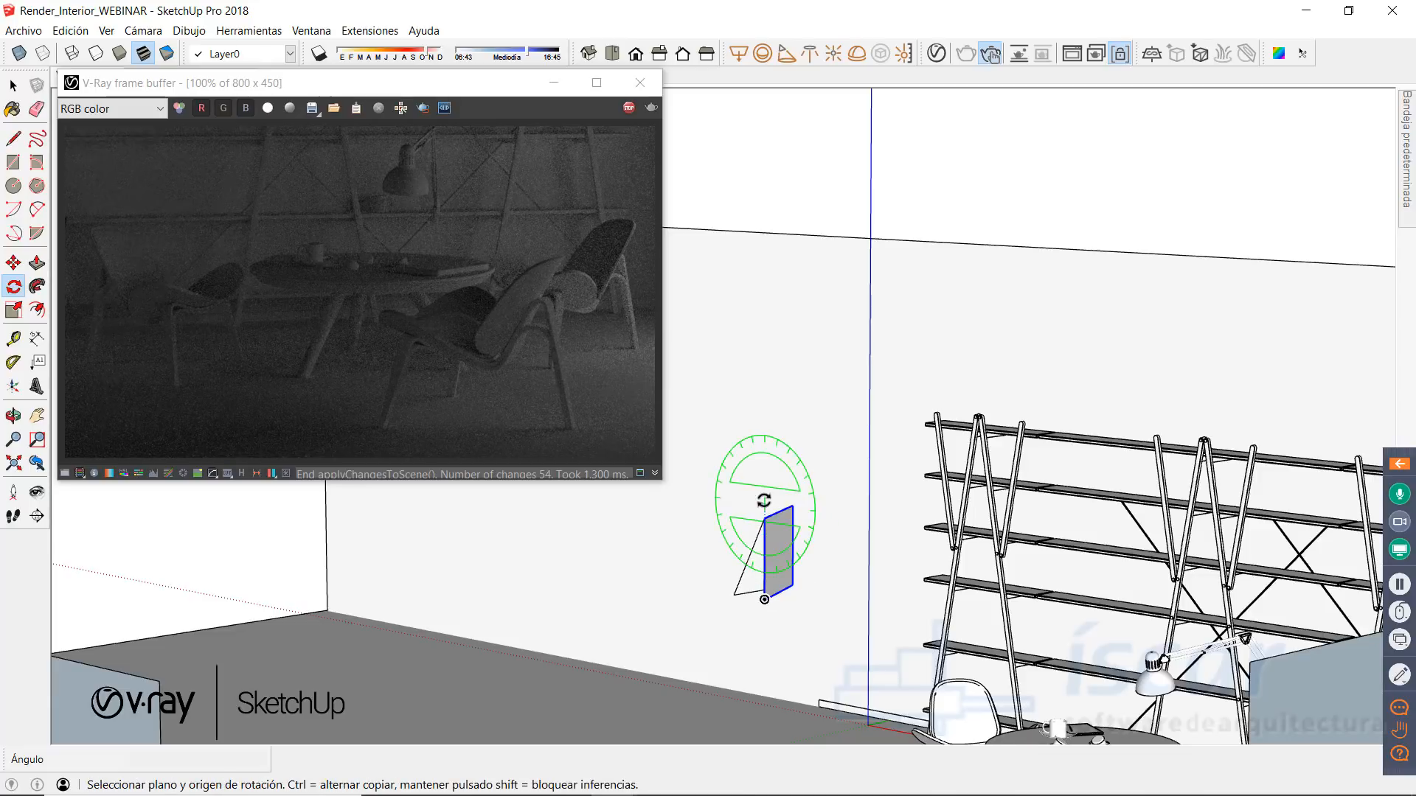
click(765, 518)
click(767, 599)
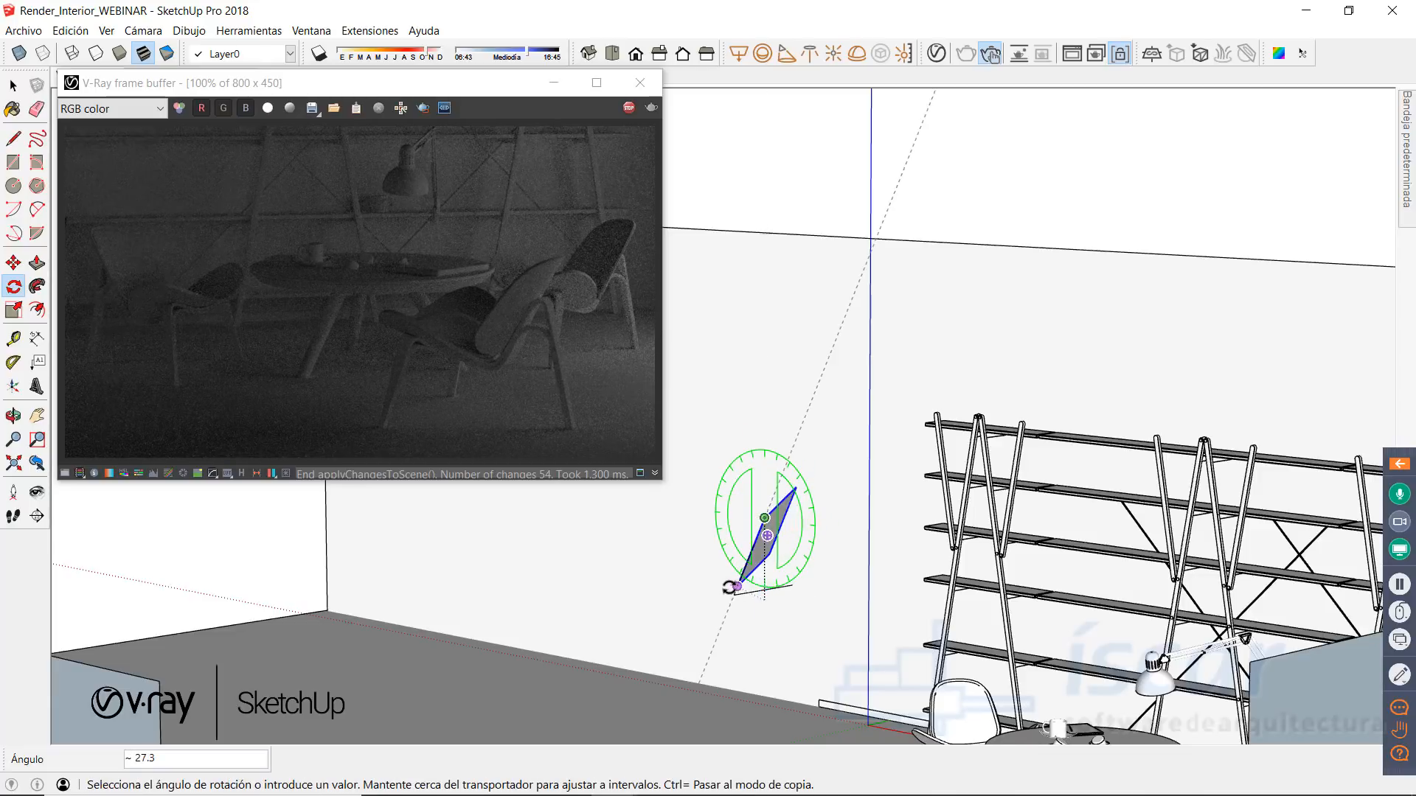
click(730, 586)
Step: Scale the tilted rectangle light along its slope until its lower corner meets the junction of the reference lines
middle_drag(730, 586, 632, 537)
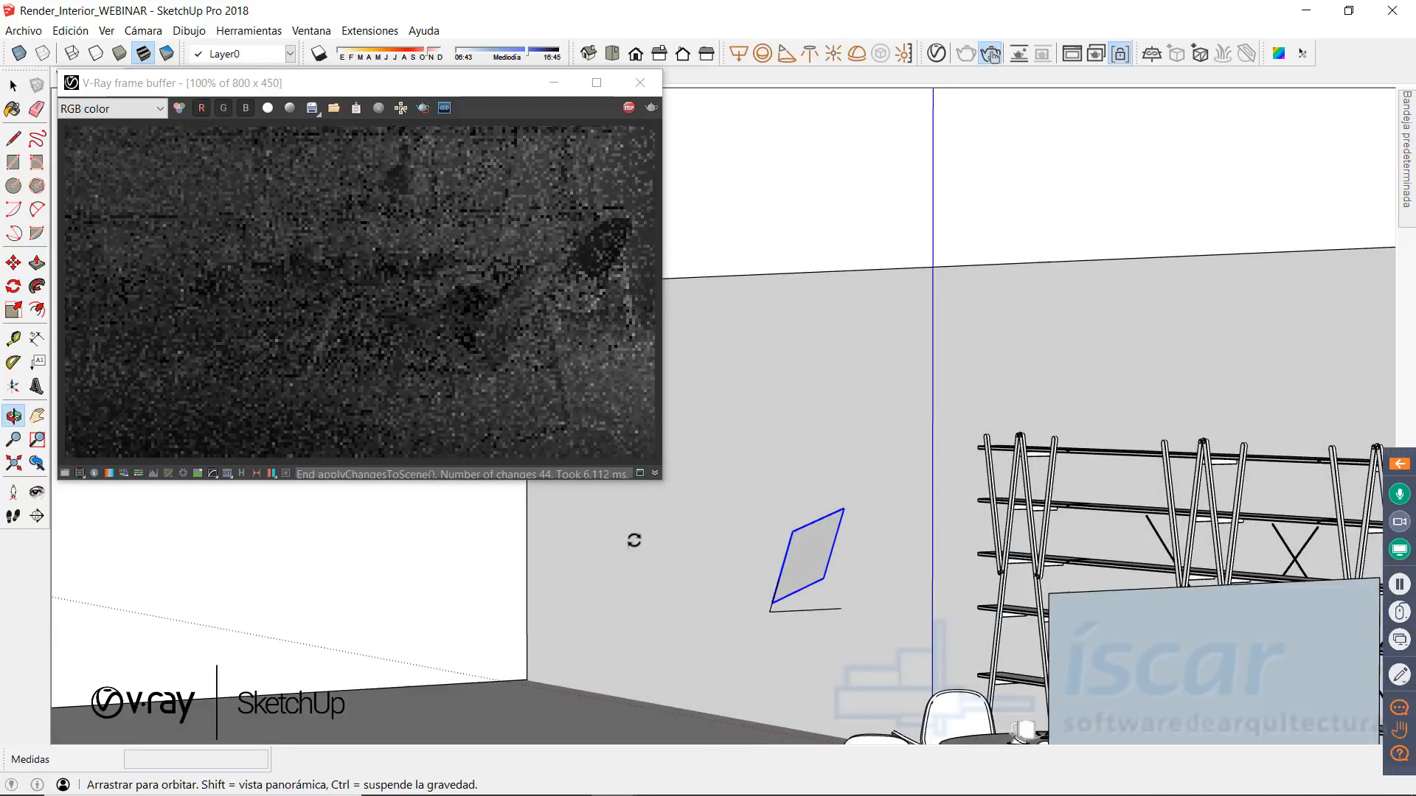
click(14, 311)
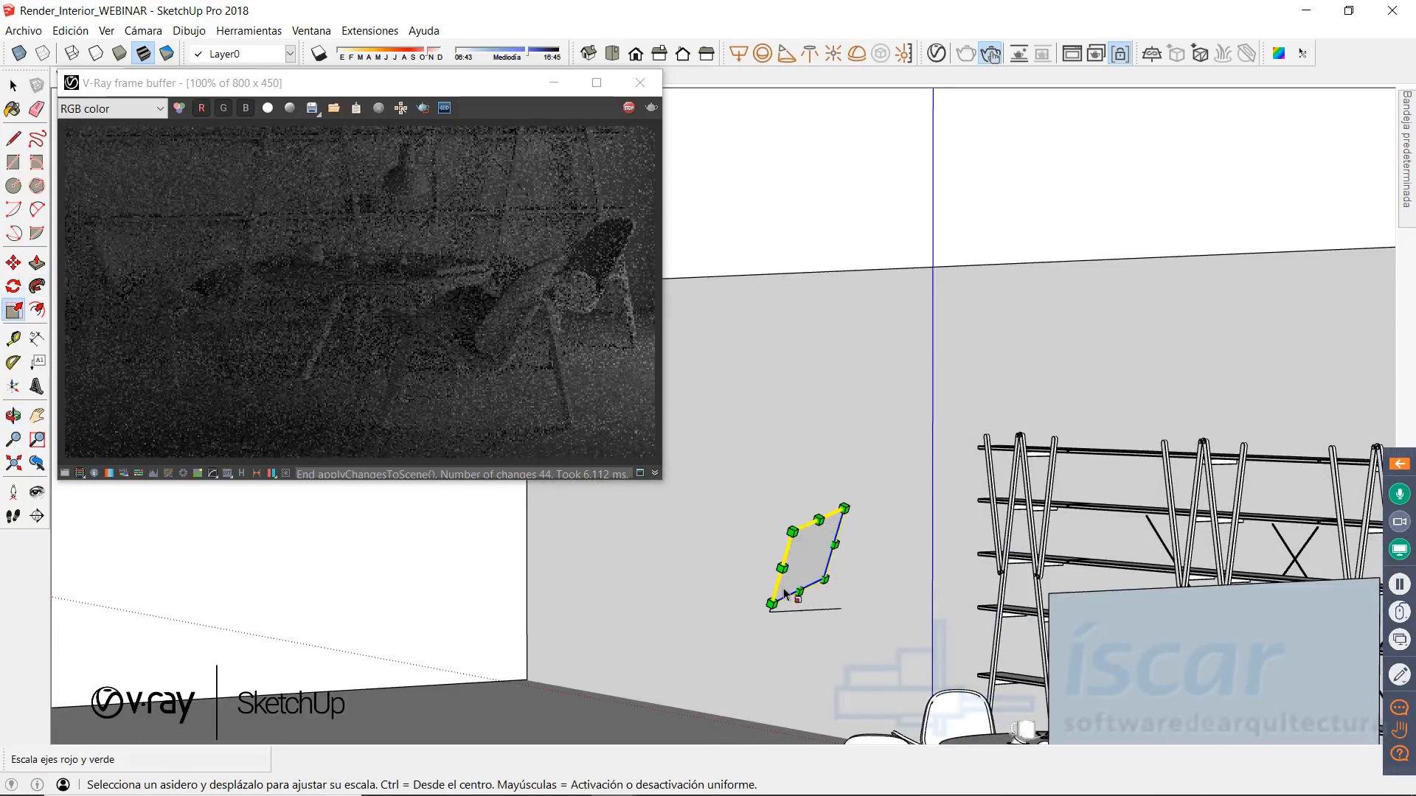
drag(798, 590, 797, 599)
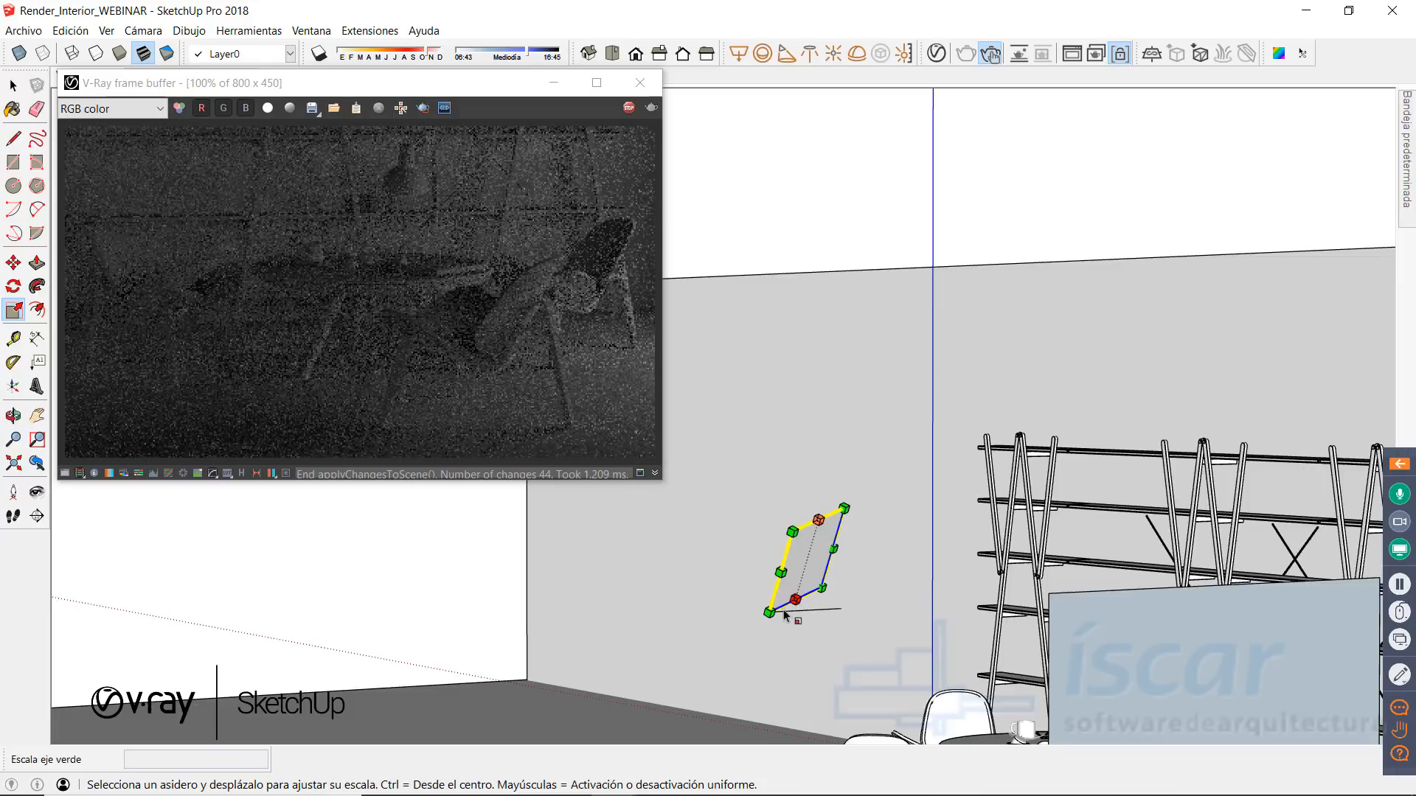
Step: Rotate the tilted light about 23.7° around the vertical axis at its lower corner to align with the base reference line
key(q)
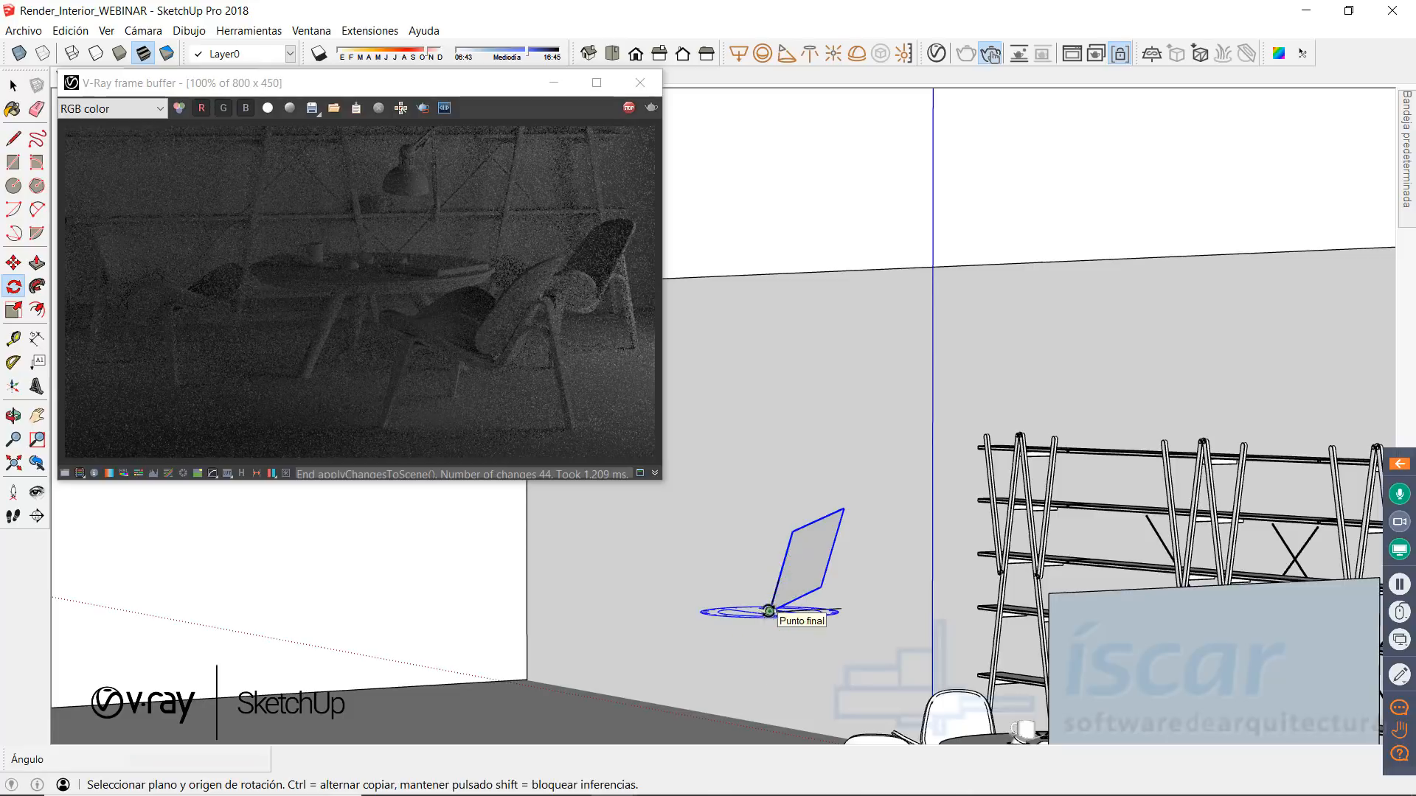
click(770, 612)
click(825, 599)
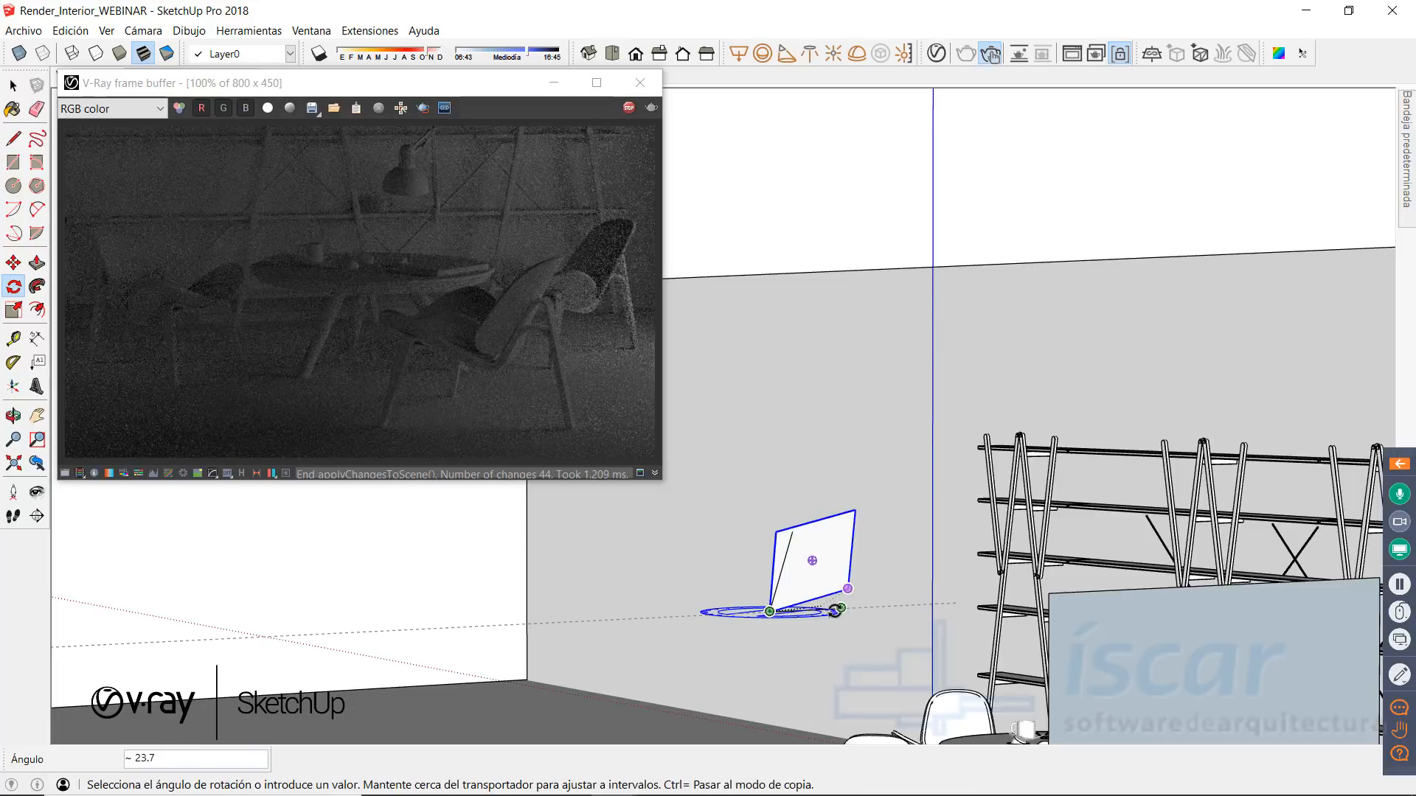
click(836, 609)
middle_drag(801, 573, 699, 563)
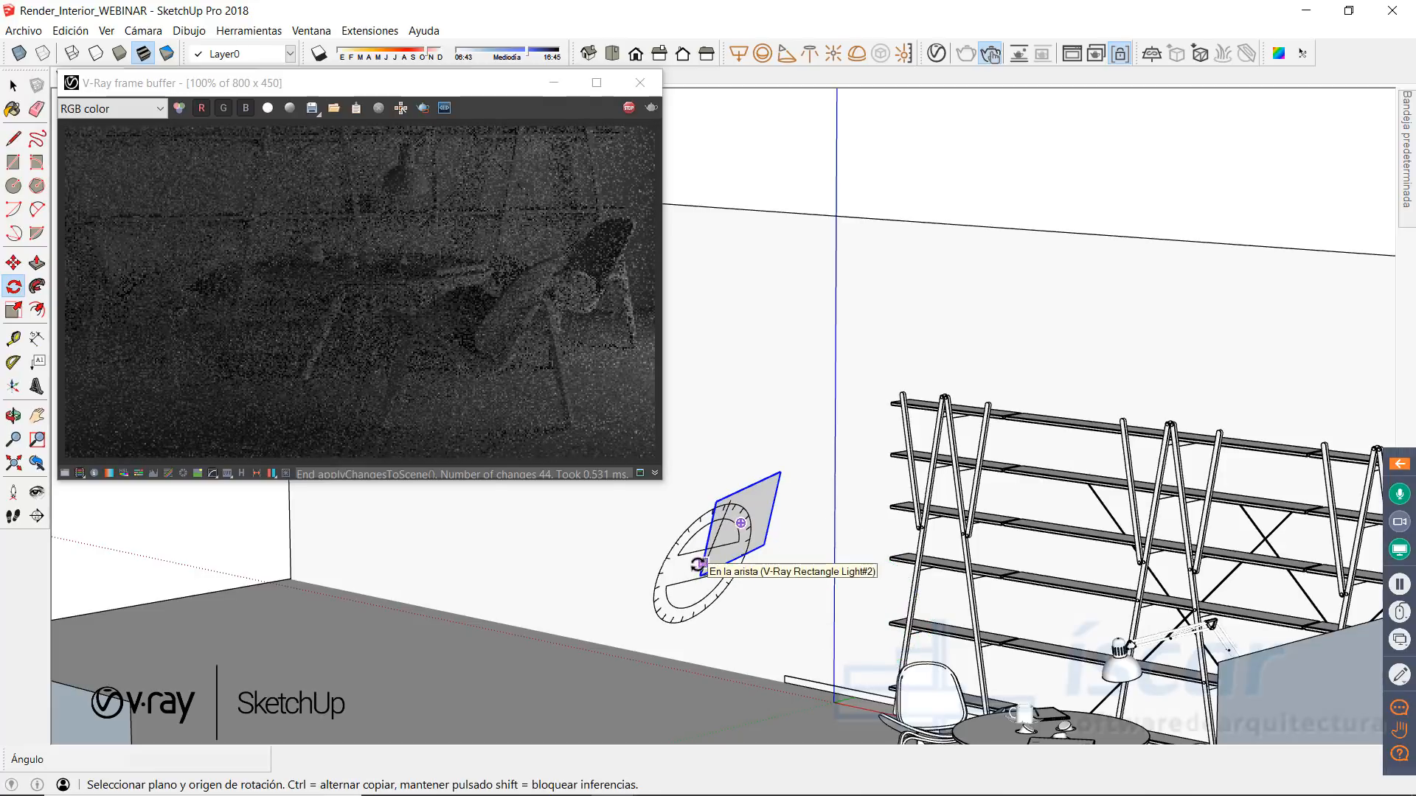
click(701, 578)
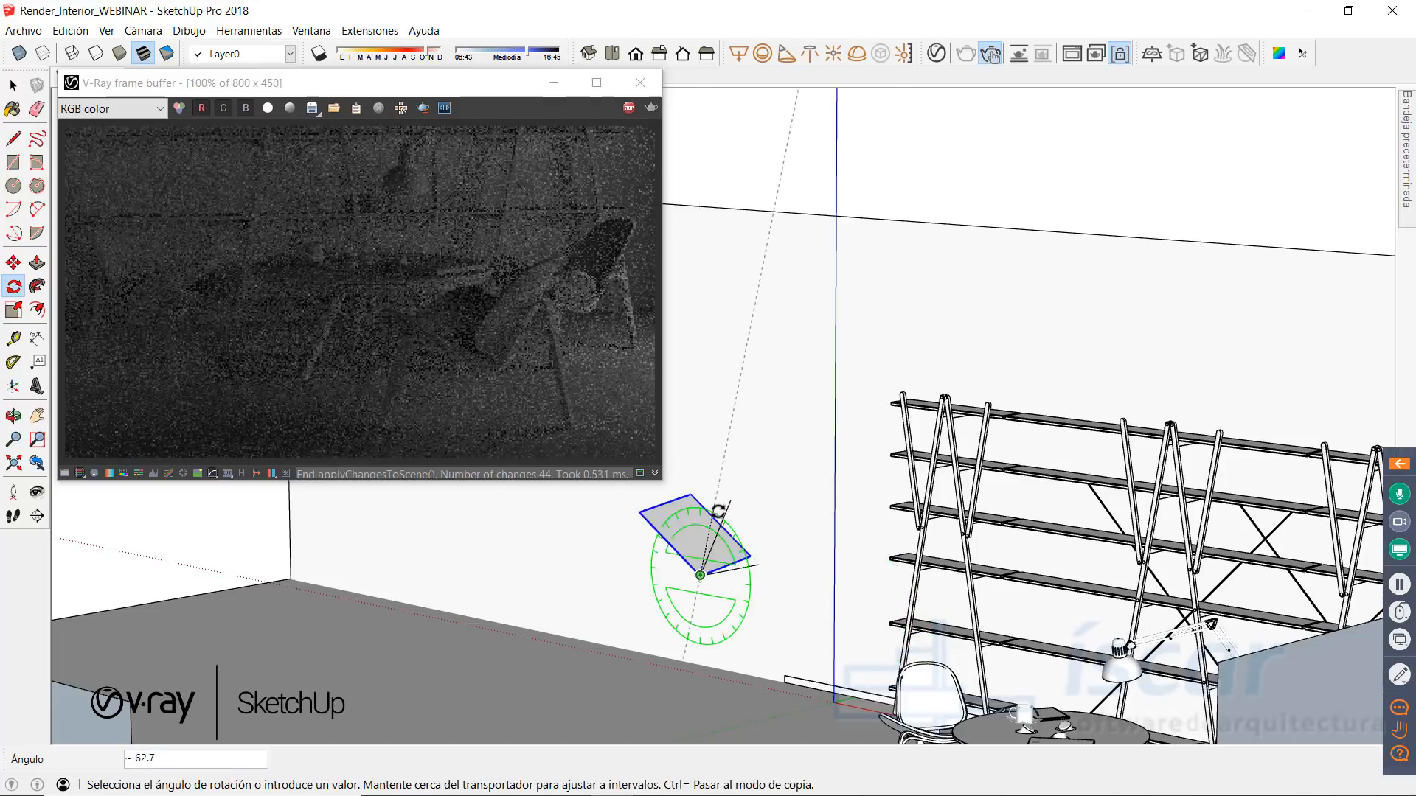
click(732, 525)
key(Escape)
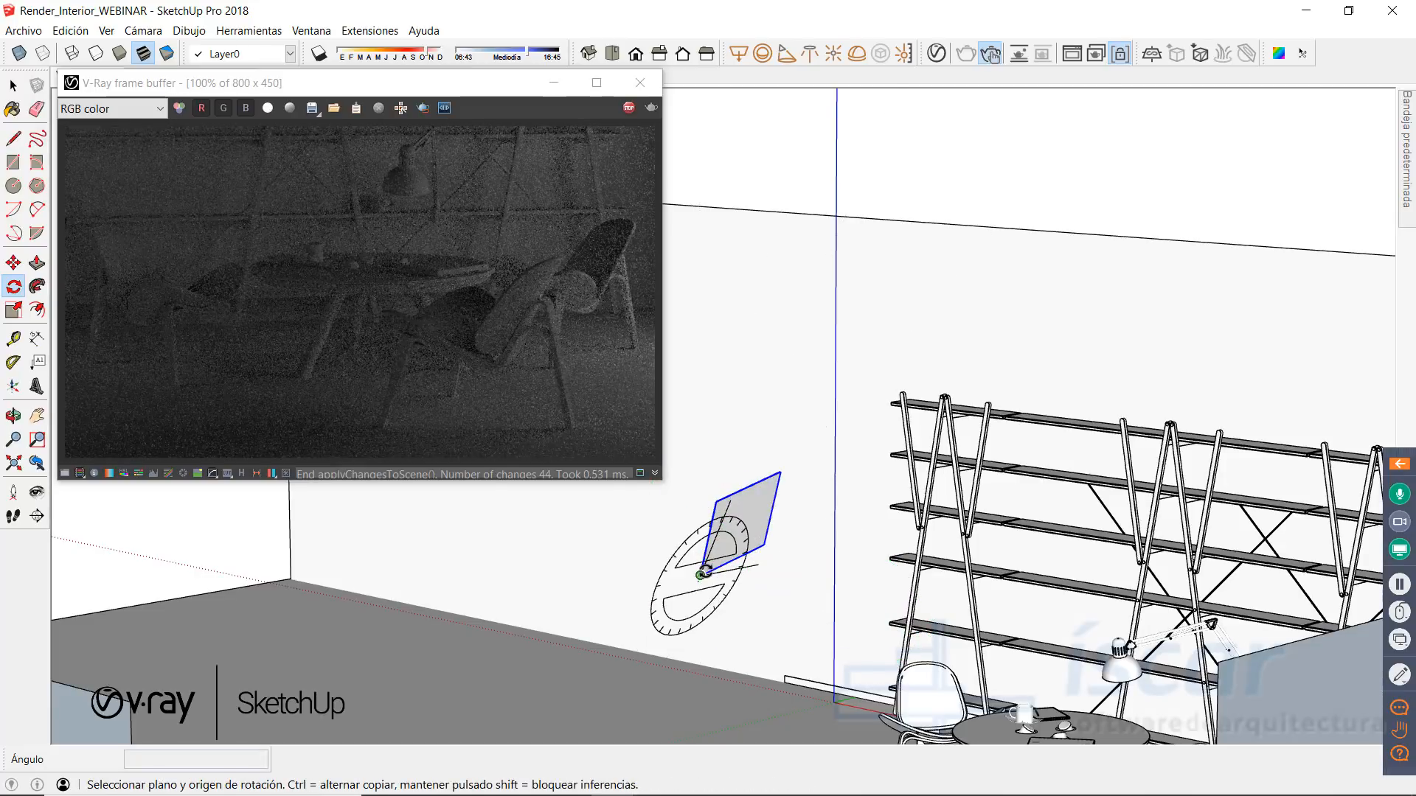
double_click(701, 574)
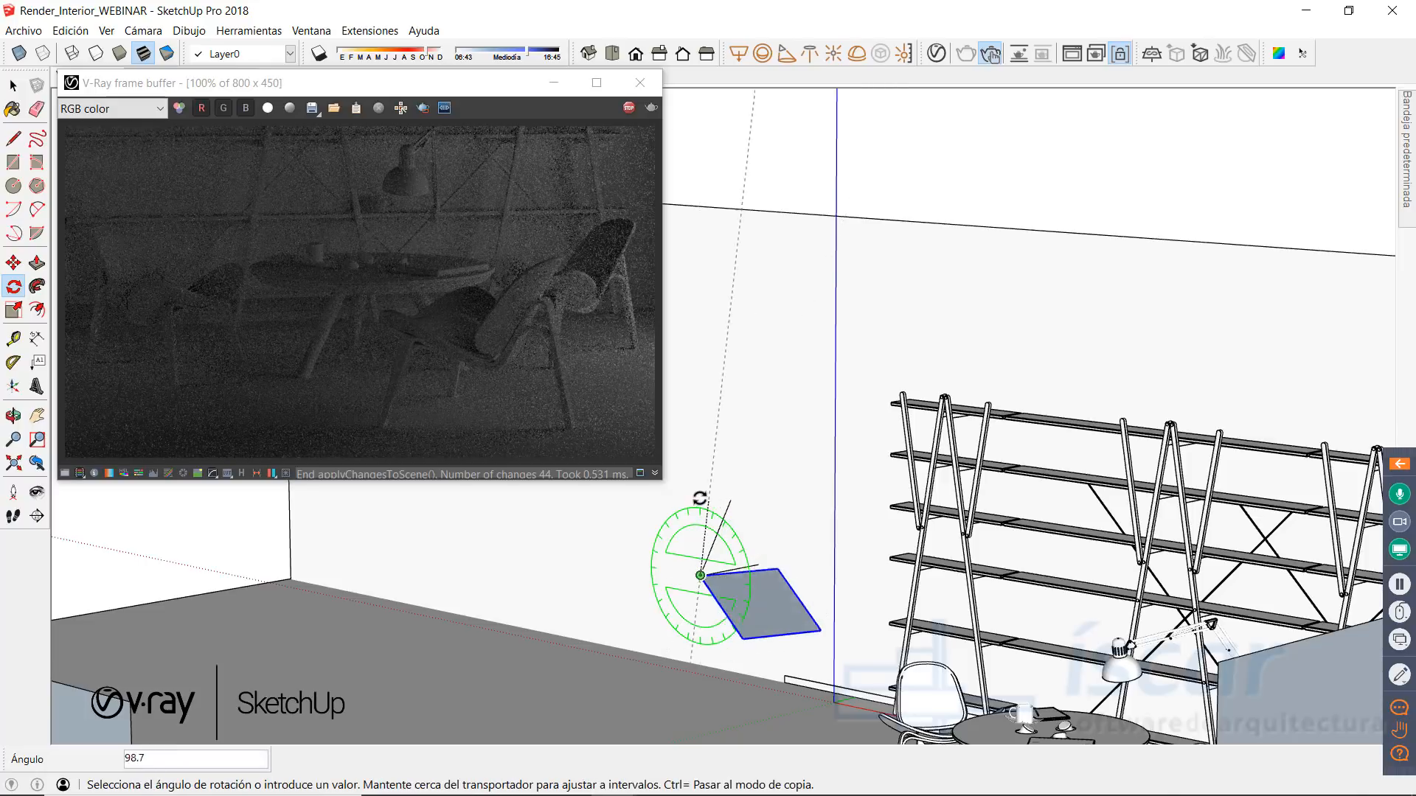
key(Escape)
Step: Rotate the tilted light about 2° in the green-axis plane around its lower corner, towards the slanted reference line, and deselect it
click(701, 575)
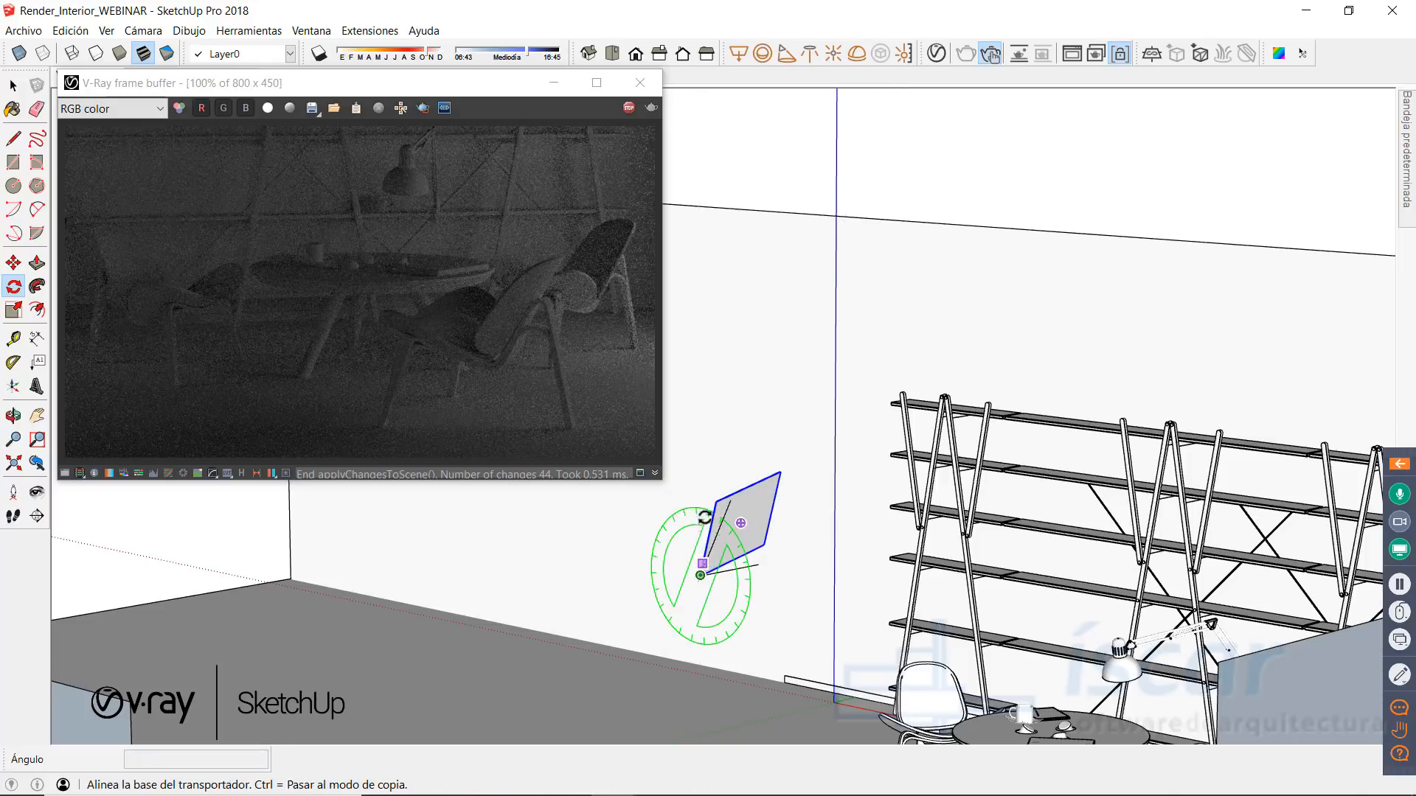
click(718, 504)
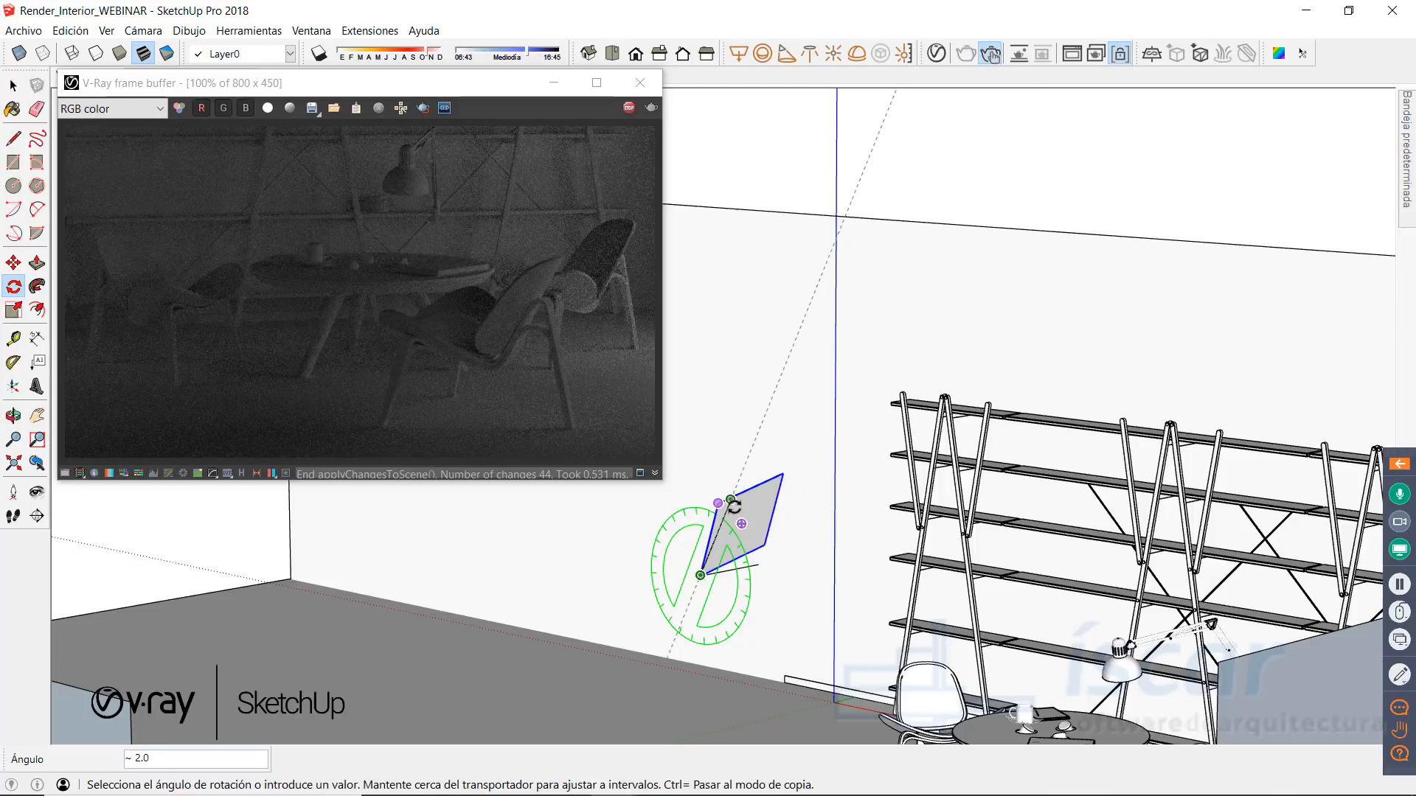
click(740, 513)
key(space)
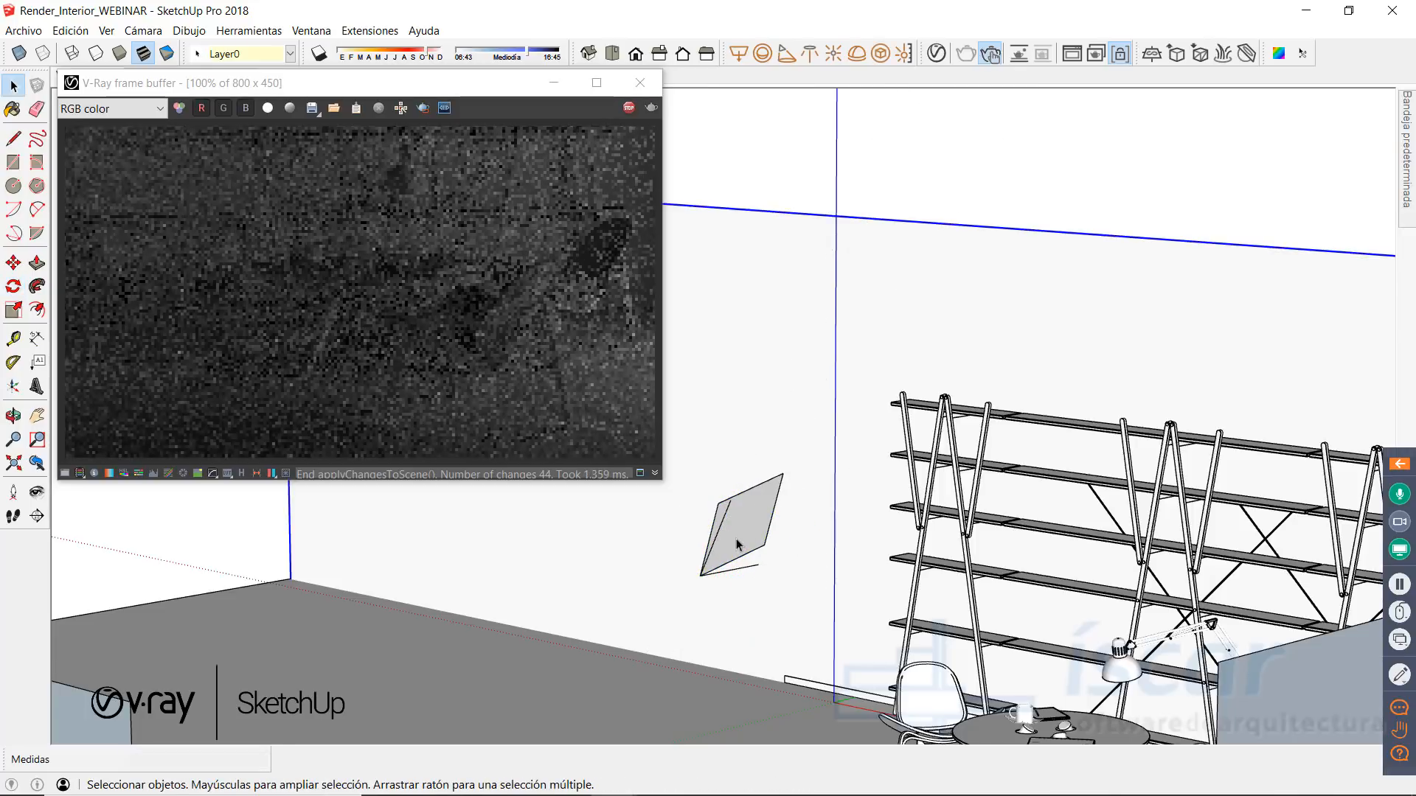
Step: Draw a small horizontal V-Ray rectangle light just below the lampshade on the shelving, beside its reference lines
middle_drag(720, 544, 987, 556)
scroll(987, 556, down, 3)
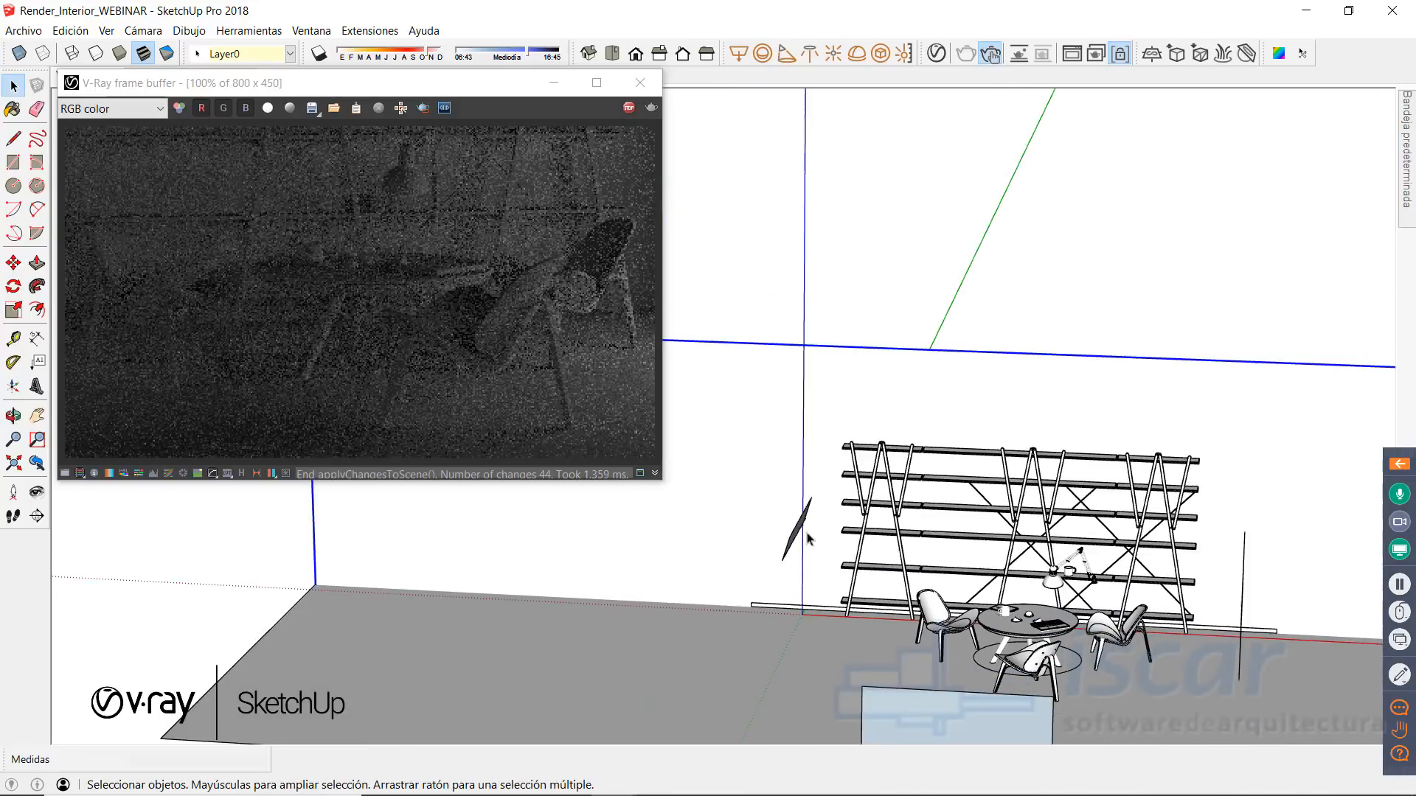
middle_drag(1118, 590, 1198, 598)
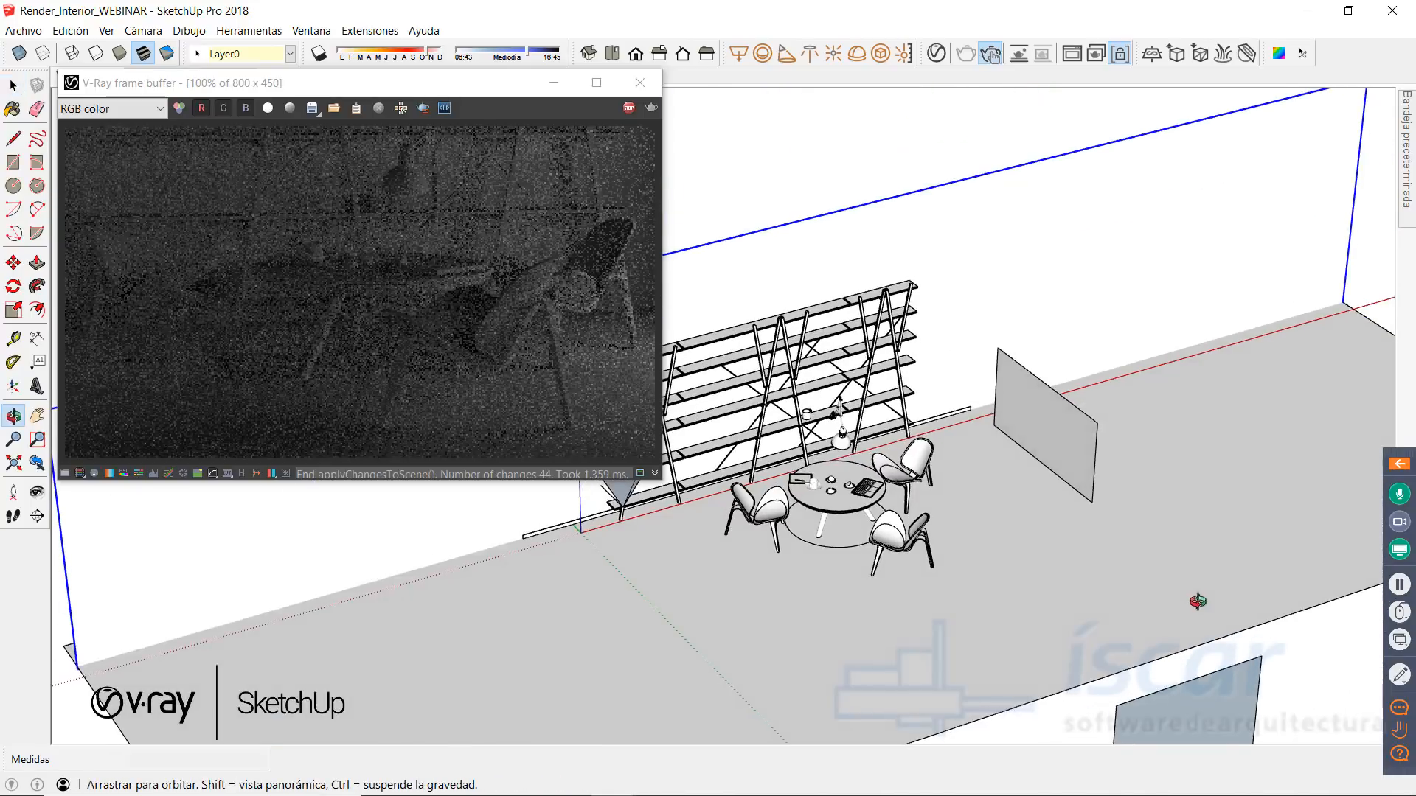
scroll(938, 458, up, 5)
scroll(938, 457, up, 2)
middle_drag(874, 476, 826, 435)
scroll(887, 501, up, 3)
scroll(888, 501, up, 1)
middle_drag(888, 501, 925, 432)
scroll(848, 372, up, 3)
mouse_move(860, 386)
middle_down()
mouse_move(895, 325)
mouse_move(784, 243)
mouse_move(856, 285)
mouse_move(926, 355)
mouse_move(819, 279)
mouse_move(882, 300)
mouse_move(851, 300)
mouse_move(877, 365)
middle_up()
scroll(873, 307, up, 2)
click(739, 53)
click(826, 597)
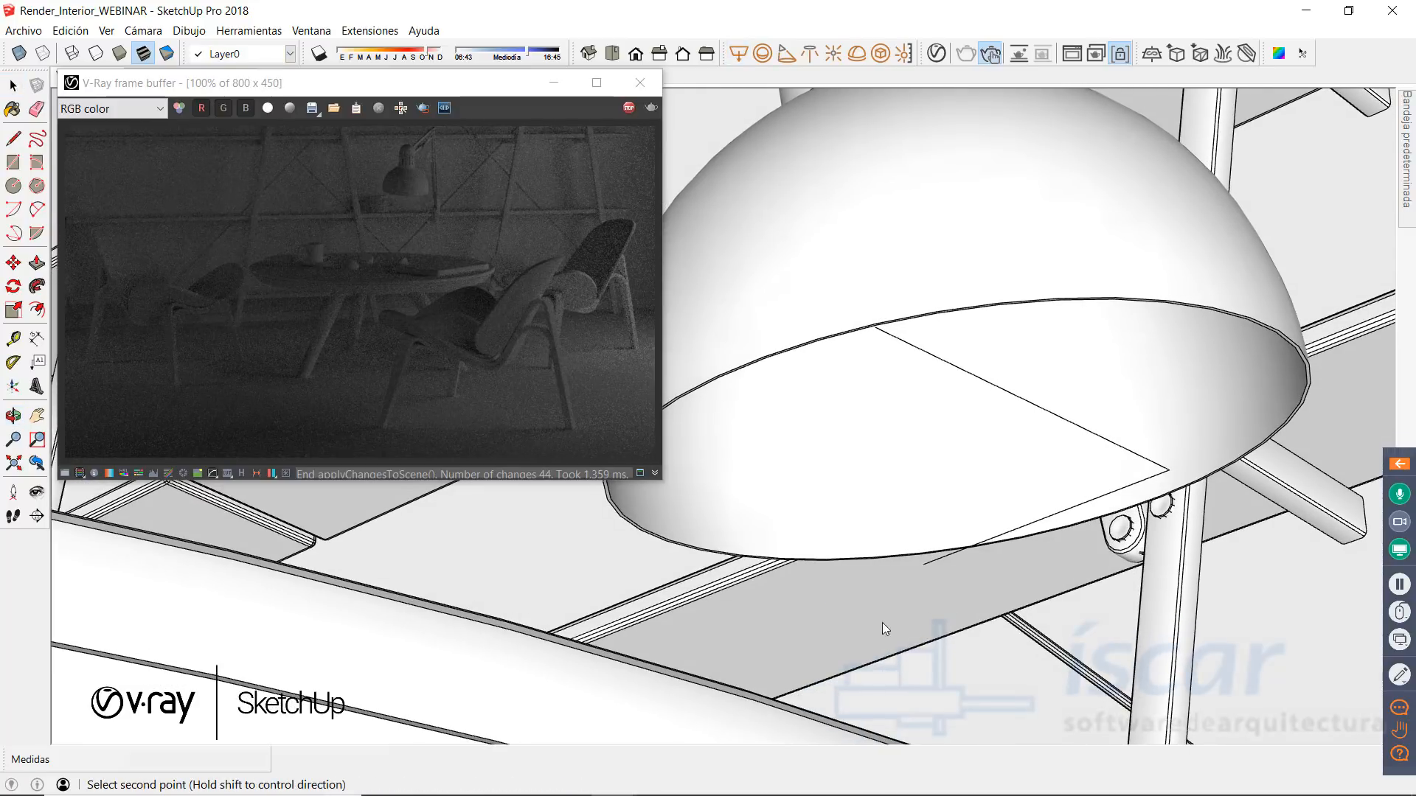
click(954, 600)
Step: Move the small lamp light by its corner to the junction of the reference lines across the lampshade opening
key(space)
click(922, 614)
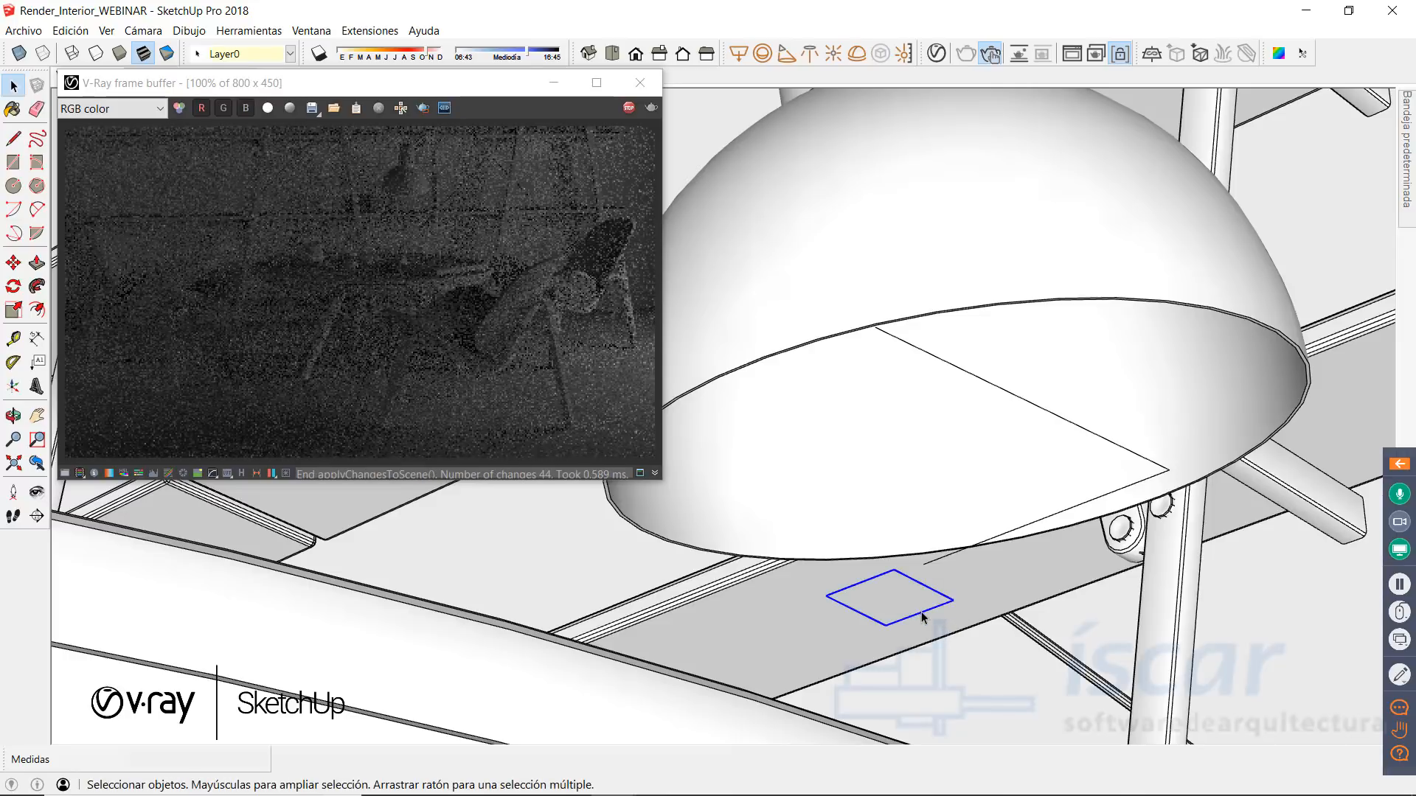
key(m)
click(1076, 543)
click(1167, 469)
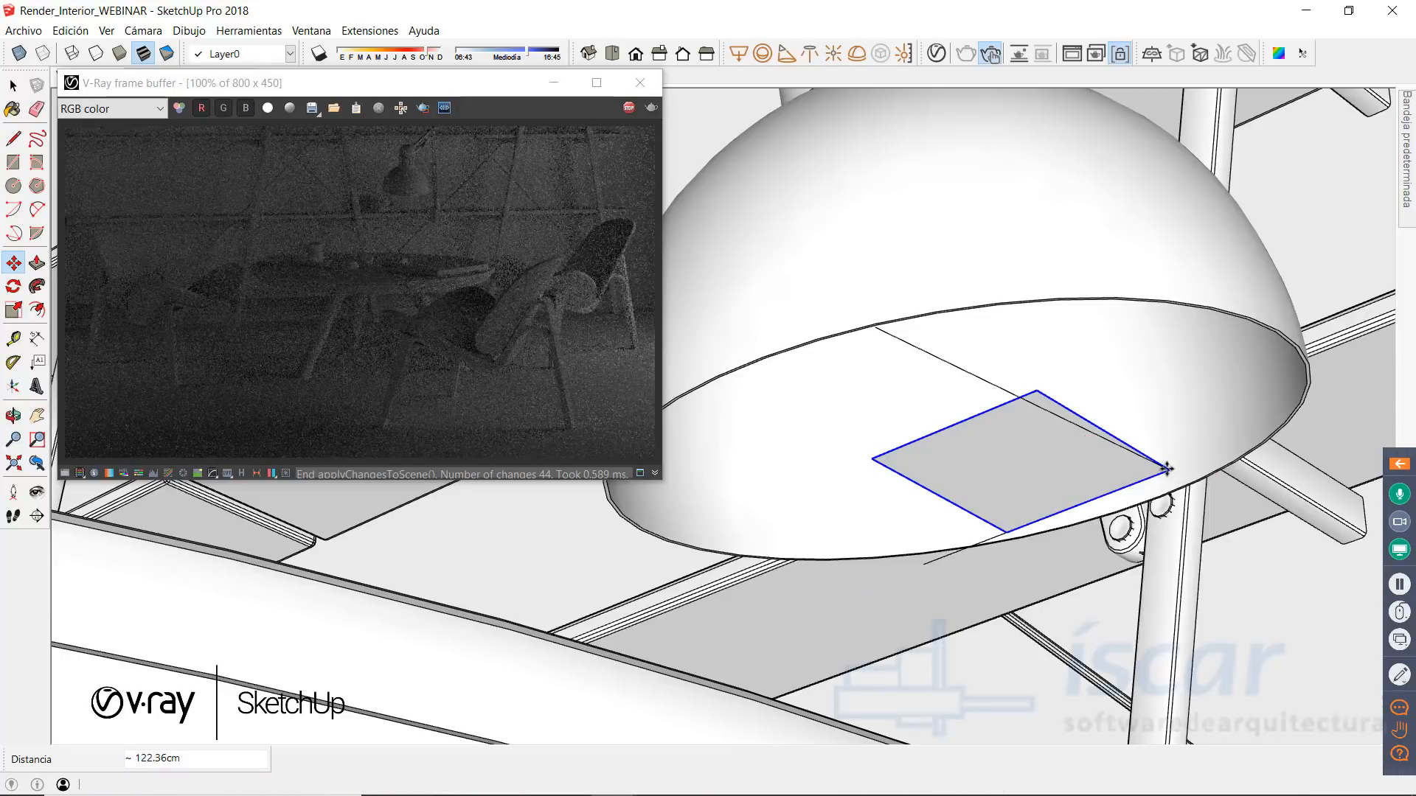
Step: Rotate the lamp light about 4.5° around that corner in the red-axis plane to lie along the lampshade's reference line
middle_drag(1165, 472, 1018, 547)
key(q)
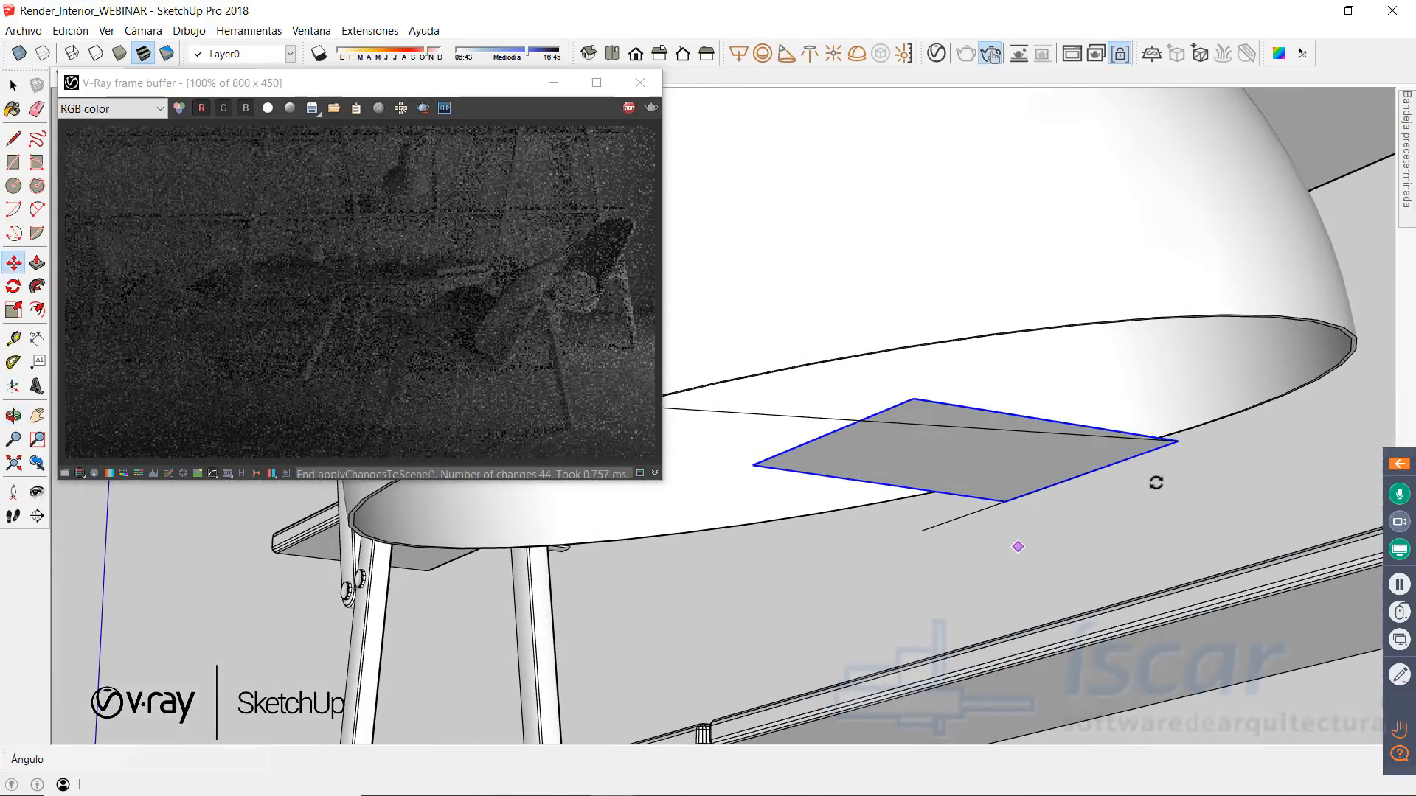
click(1177, 441)
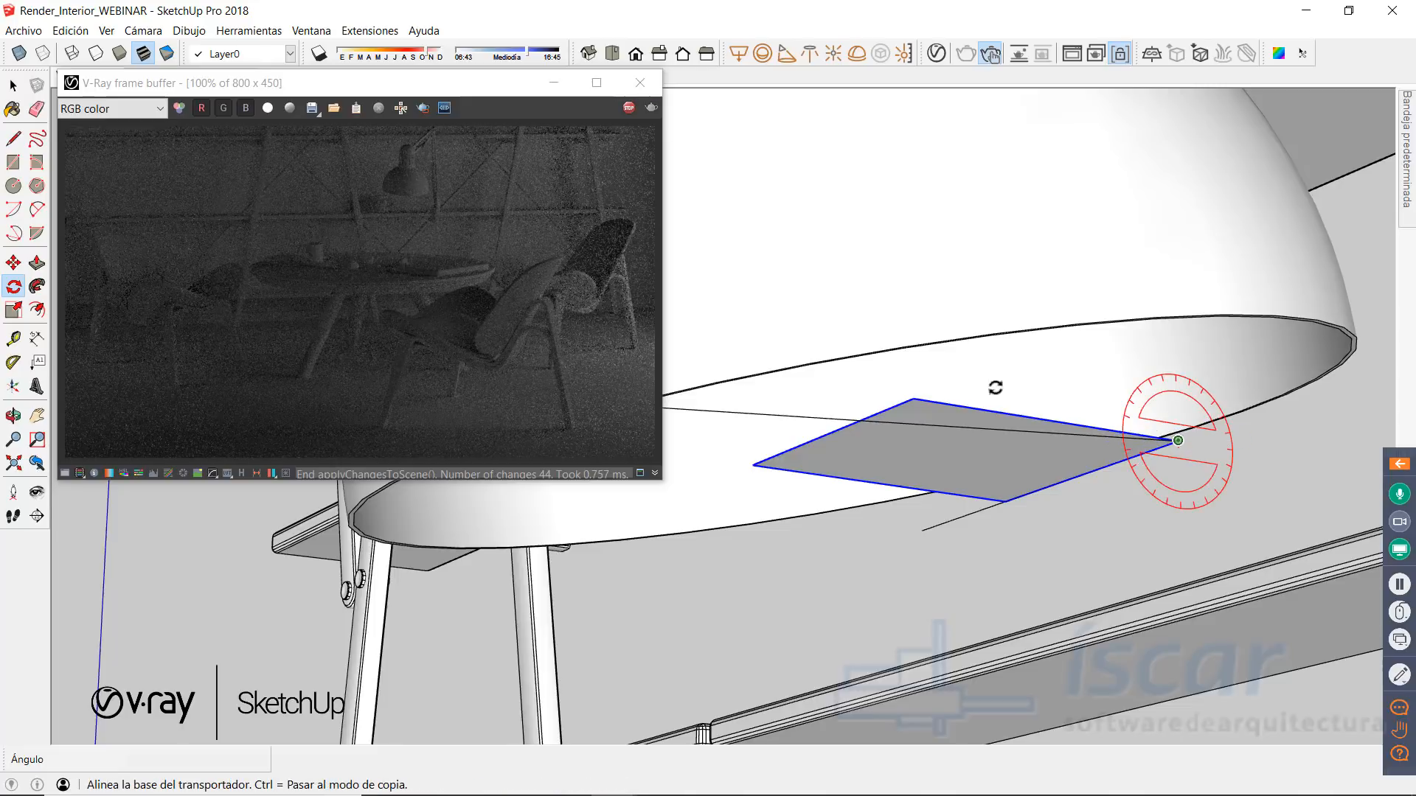
click(914, 399)
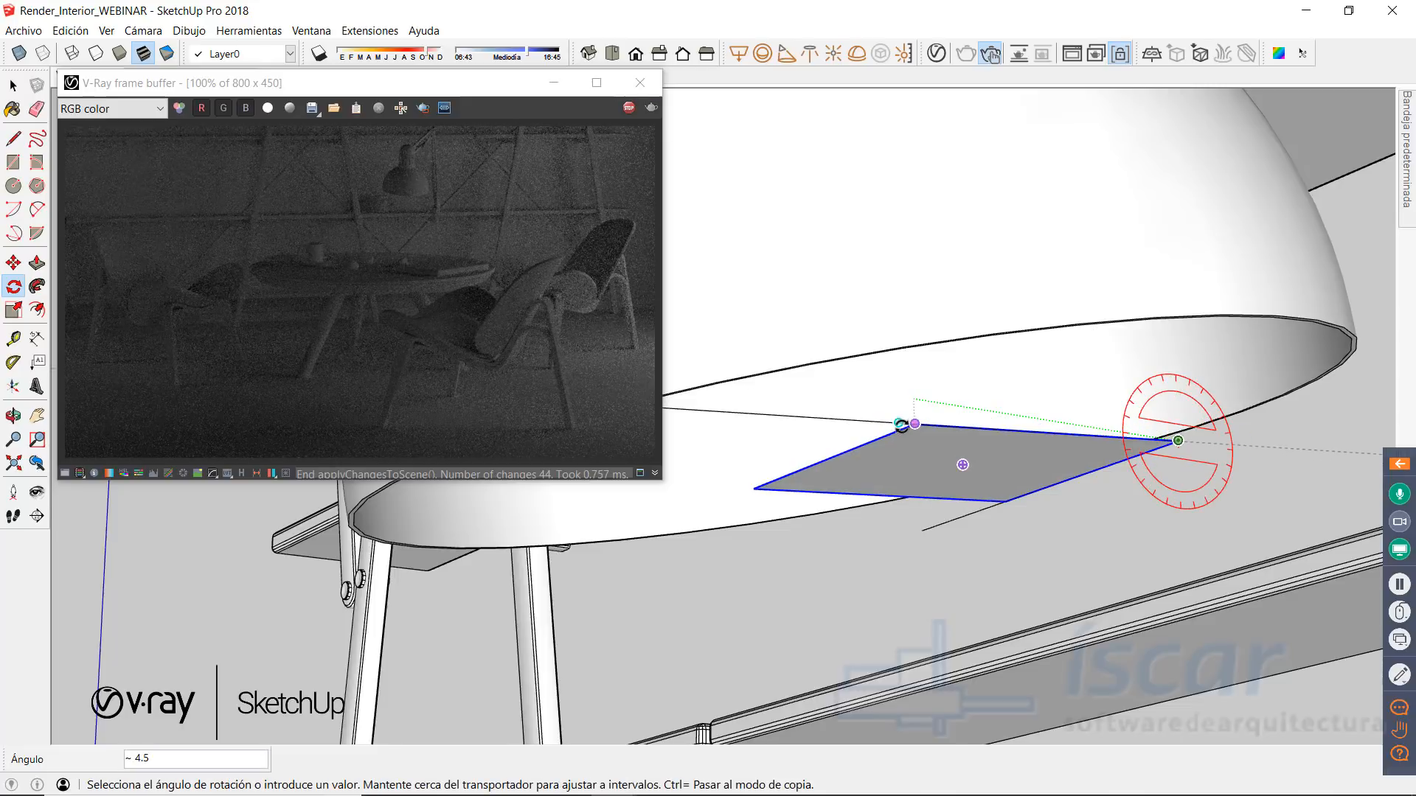
click(901, 426)
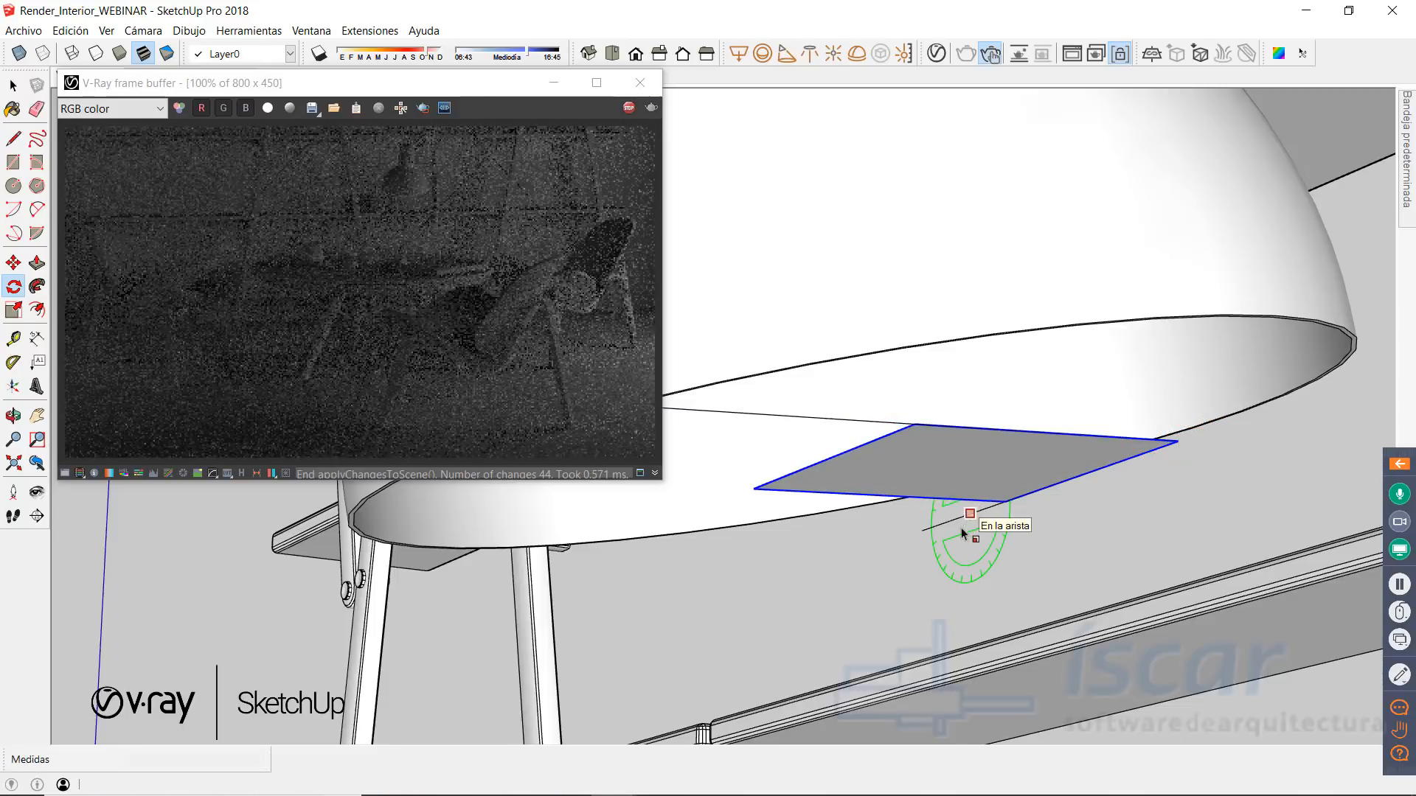
Step: Scale the lamp light along both axes until its edges reach the ends of the lampshade's reference lines
key(s)
drag(879, 498, 926, 537)
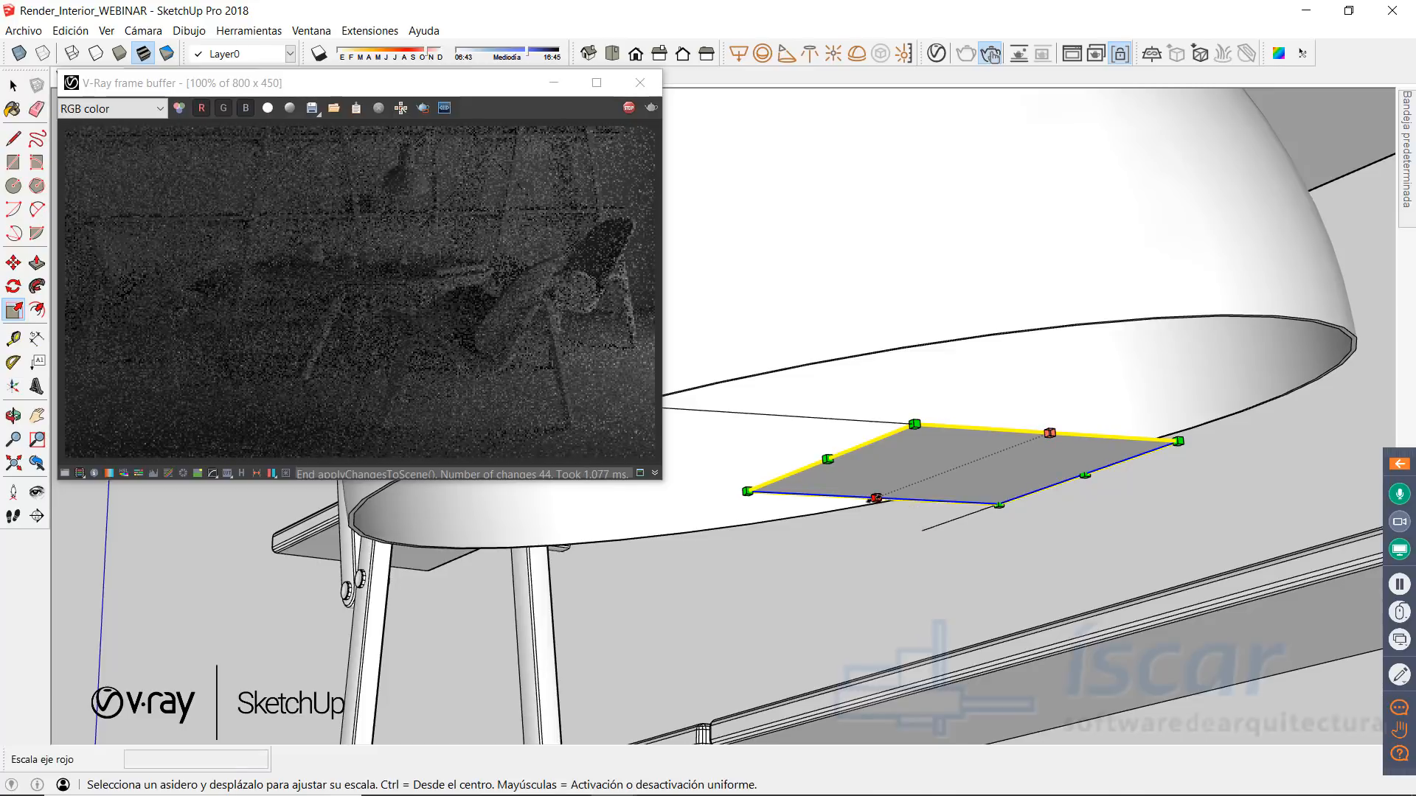
drag(876, 498, 801, 524)
middle_drag(868, 493, 1011, 497)
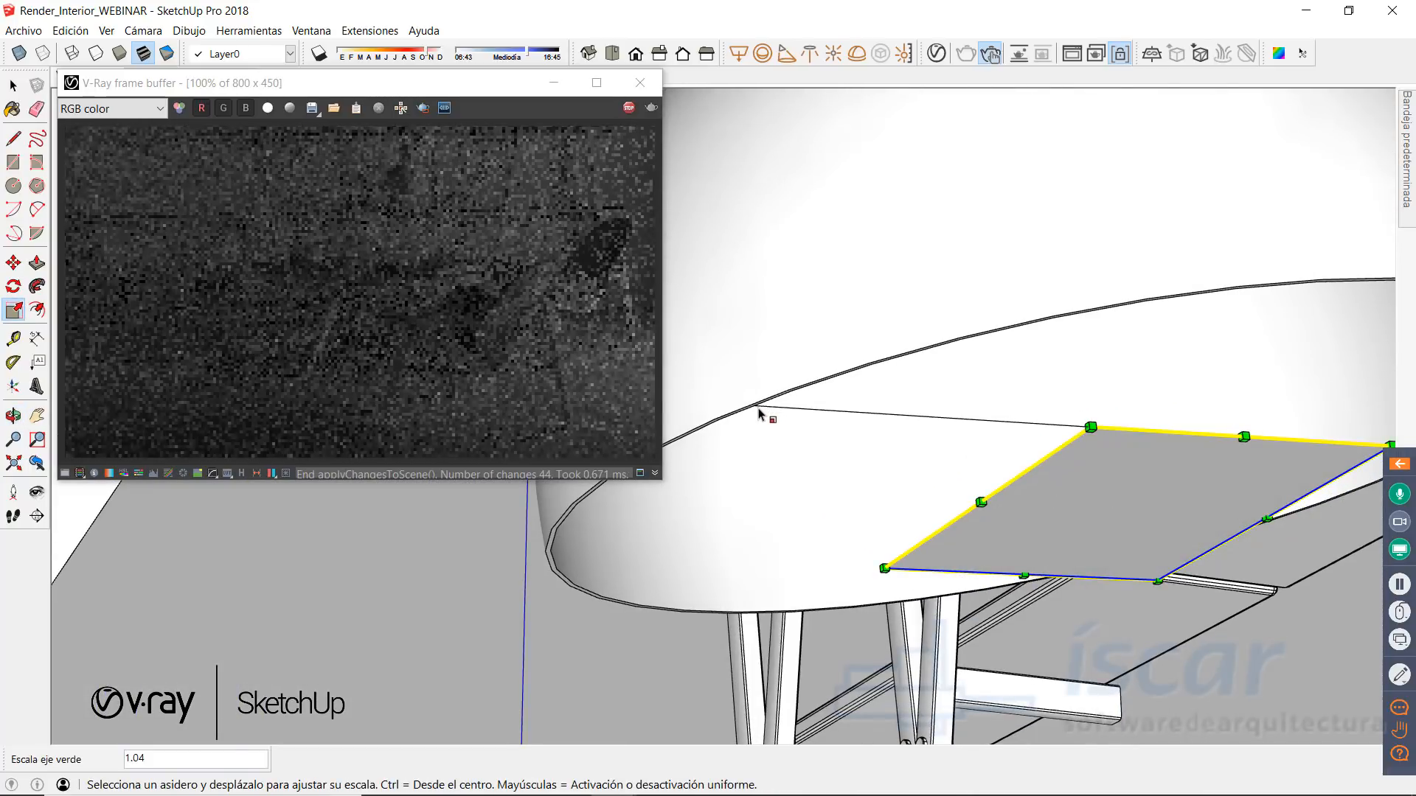
middle_drag(774, 427, 982, 458)
click(782, 325)
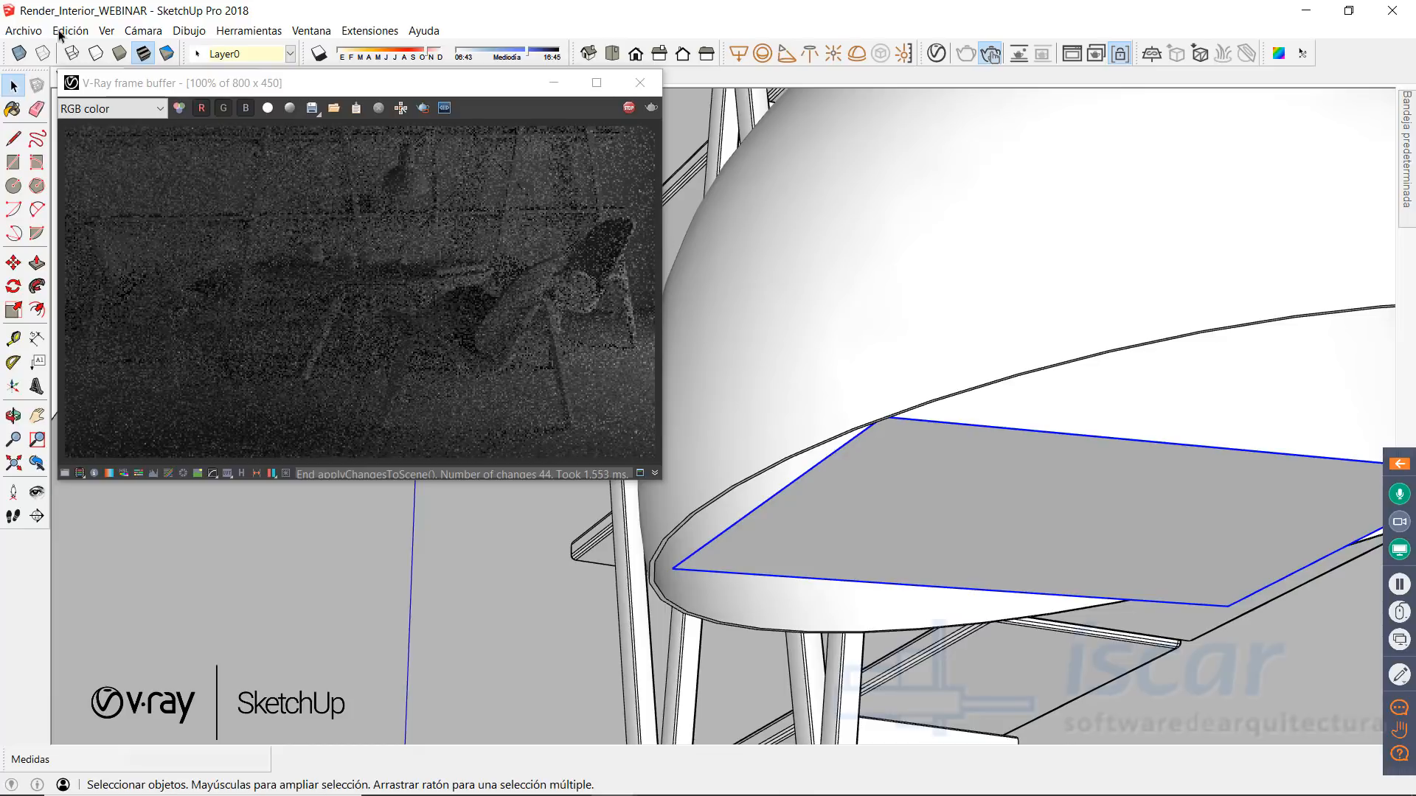
Step: Move the V-Ray frame buffer clear of the scene tabs and switch to the Vista_General scene
drag(174, 83, 182, 115)
click(88, 72)
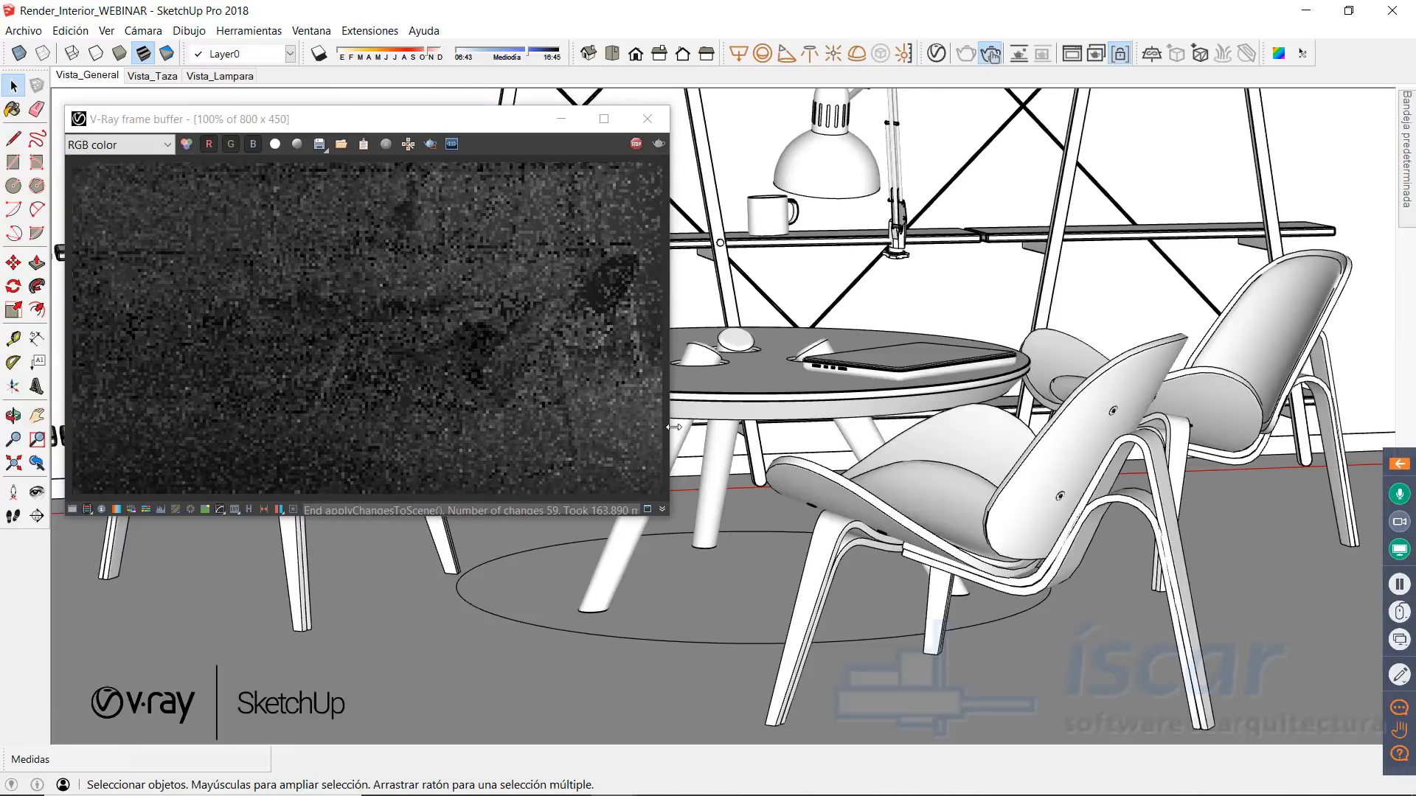
Step: Show the light list in the V-Ray Asset Editor and place its window clear of the room's rectangle lights
scroll(752, 465, down, 5)
middle_drag(752, 464, 941, 558)
scroll(940, 558, down, 5)
scroll(1166, 614, up, 3)
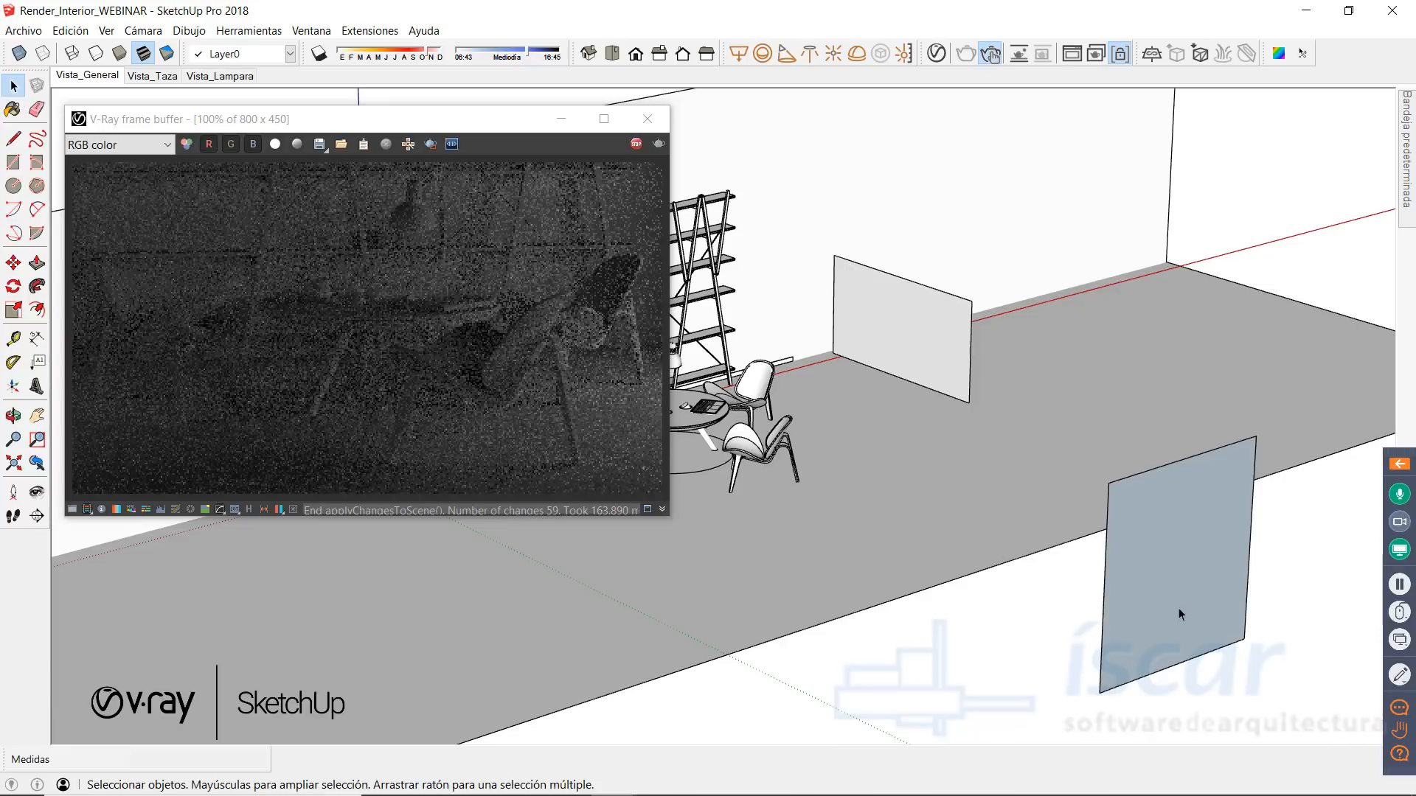
middle_drag(888, 329, 1161, 364)
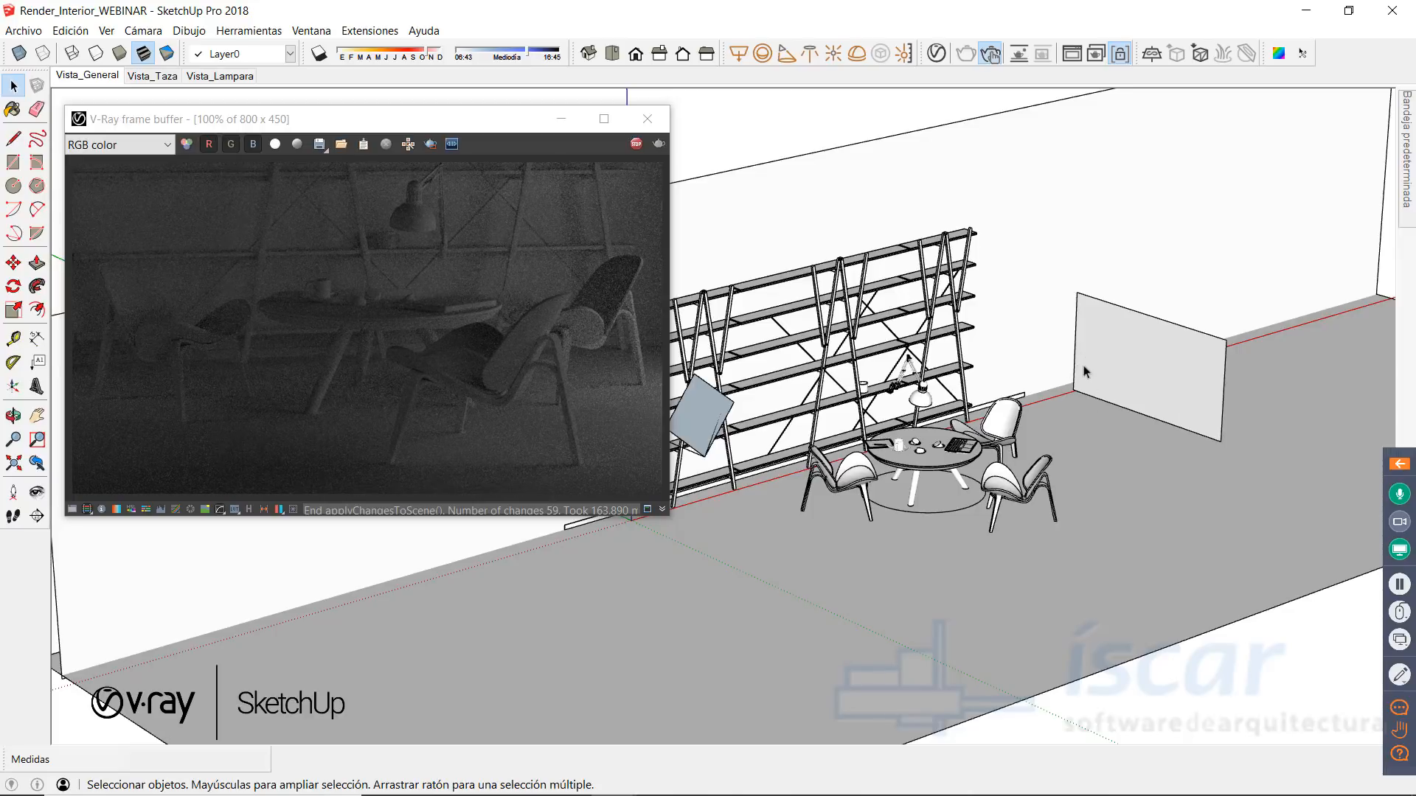
shift+middle_drag(759, 386, 810, 376)
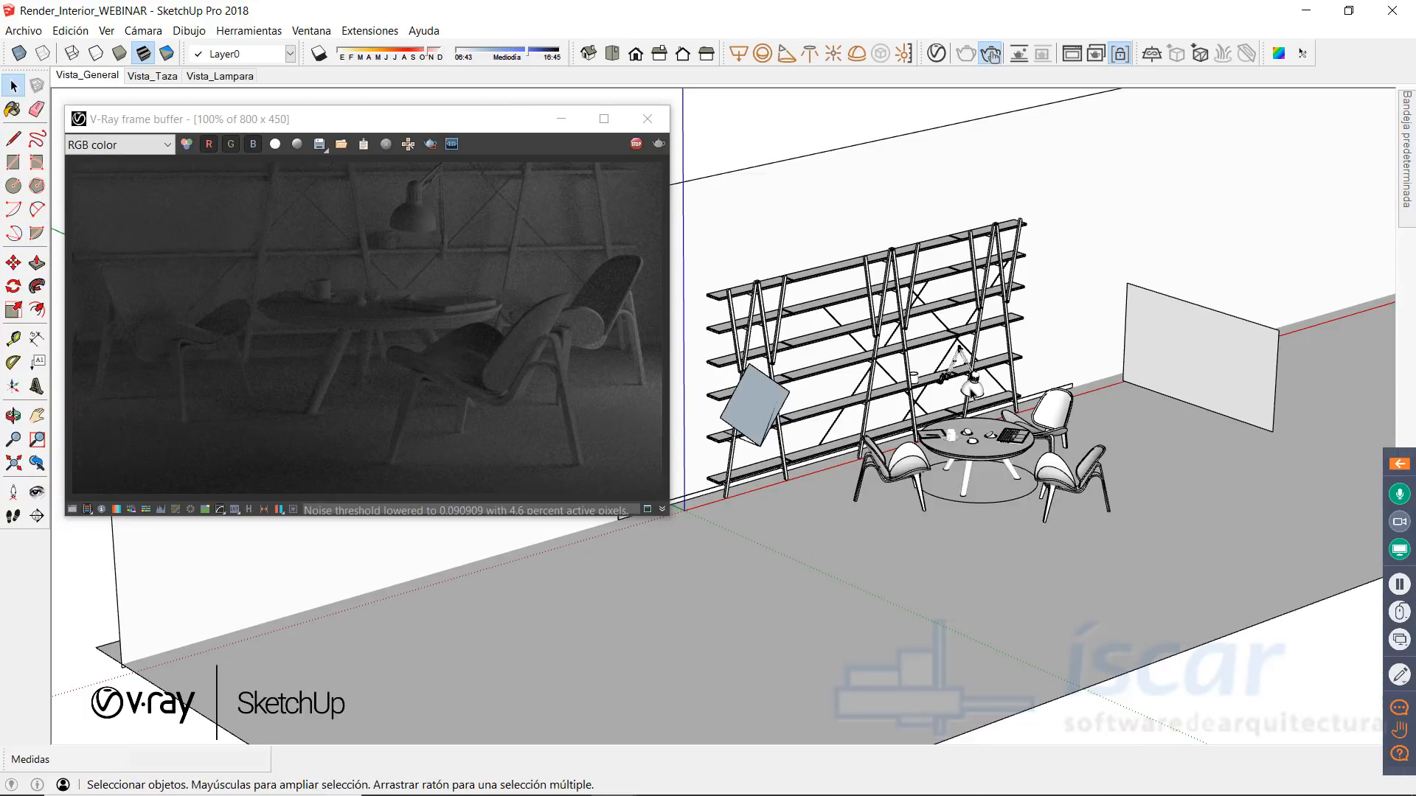
click(935, 53)
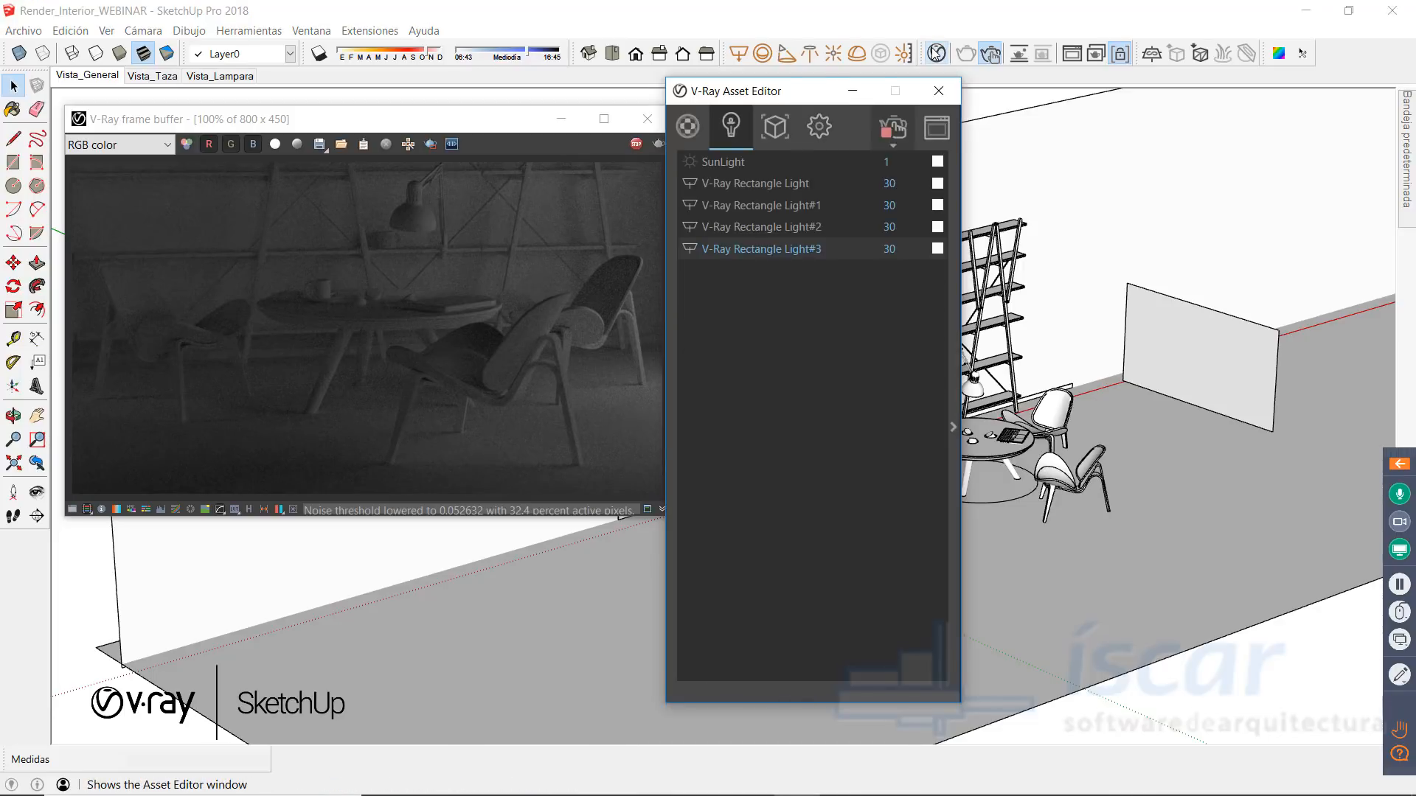
click(688, 125)
click(731, 127)
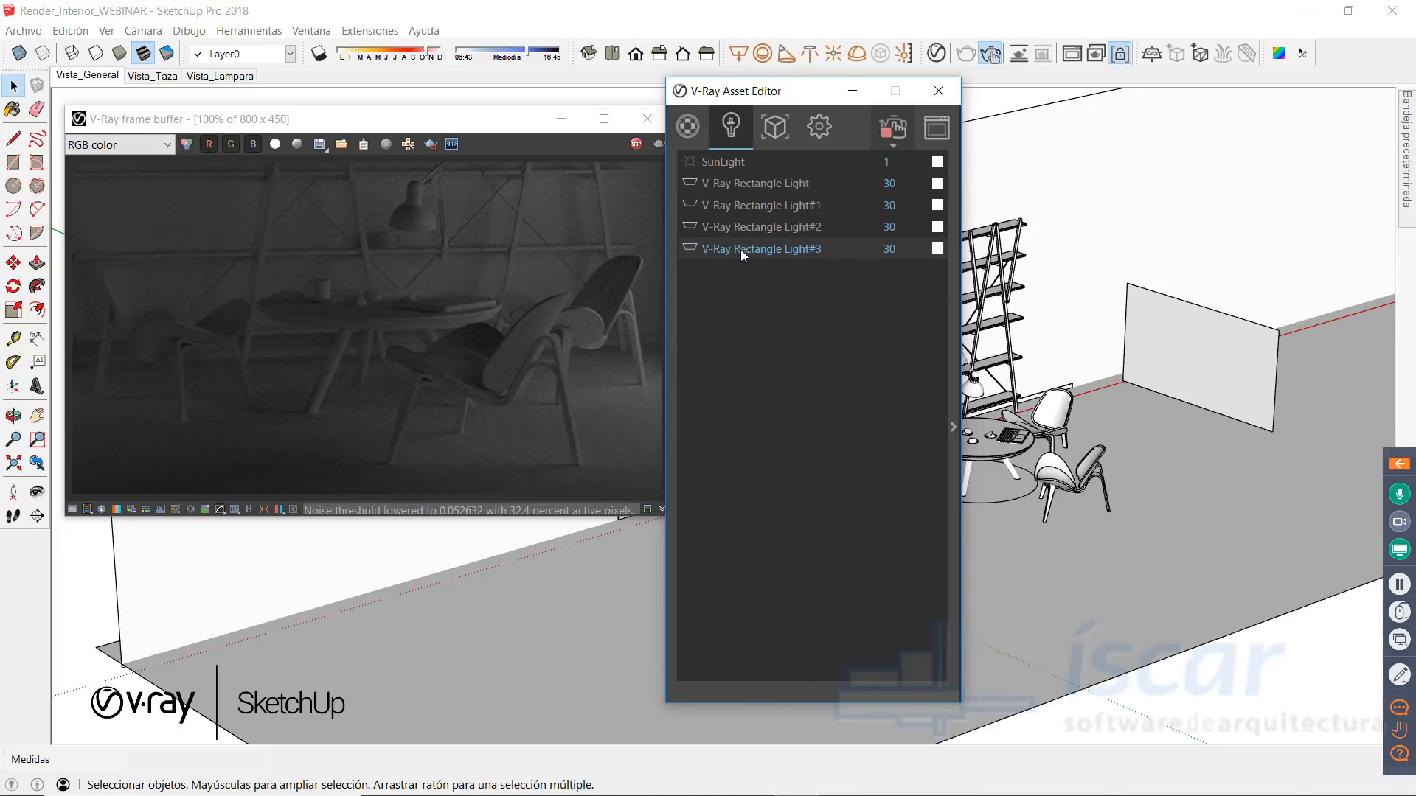
drag(706, 84, 405, 57)
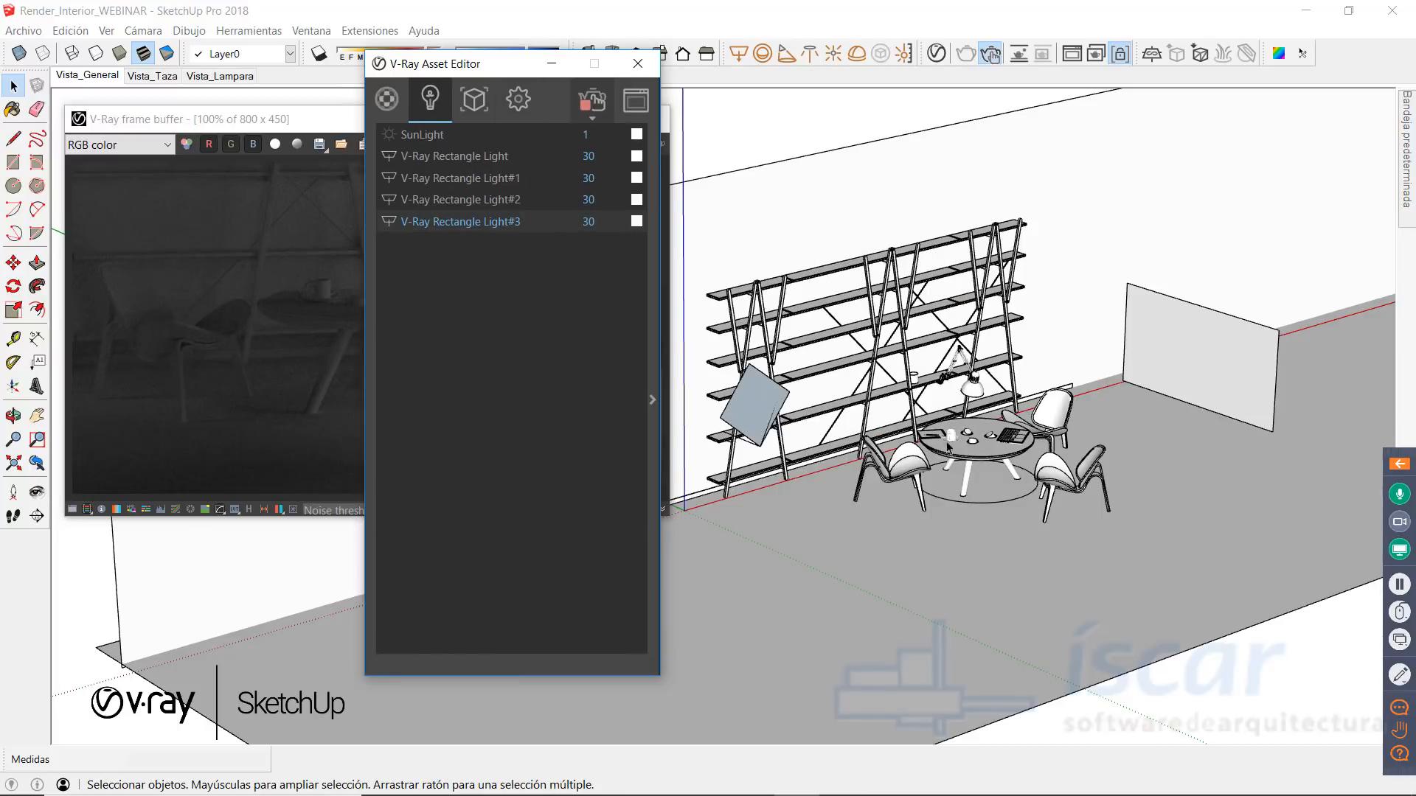
Step: Select V-Ray Rectangle Light in the viewport to identify it and rename it as Luz Relleno
scroll(952, 460, down, 3)
middle_drag(951, 460, 966, 484)
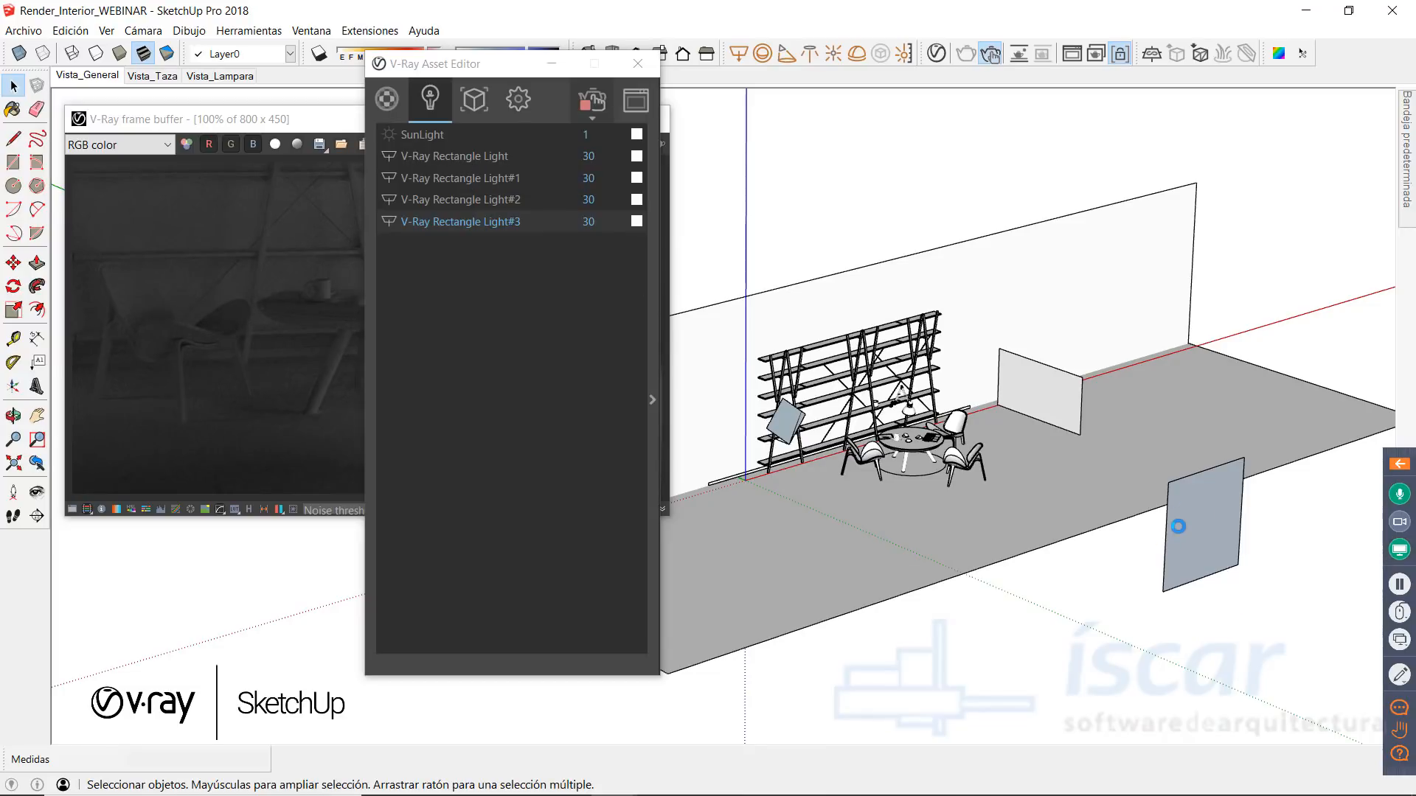
click(457, 156)
right_click(436, 149)
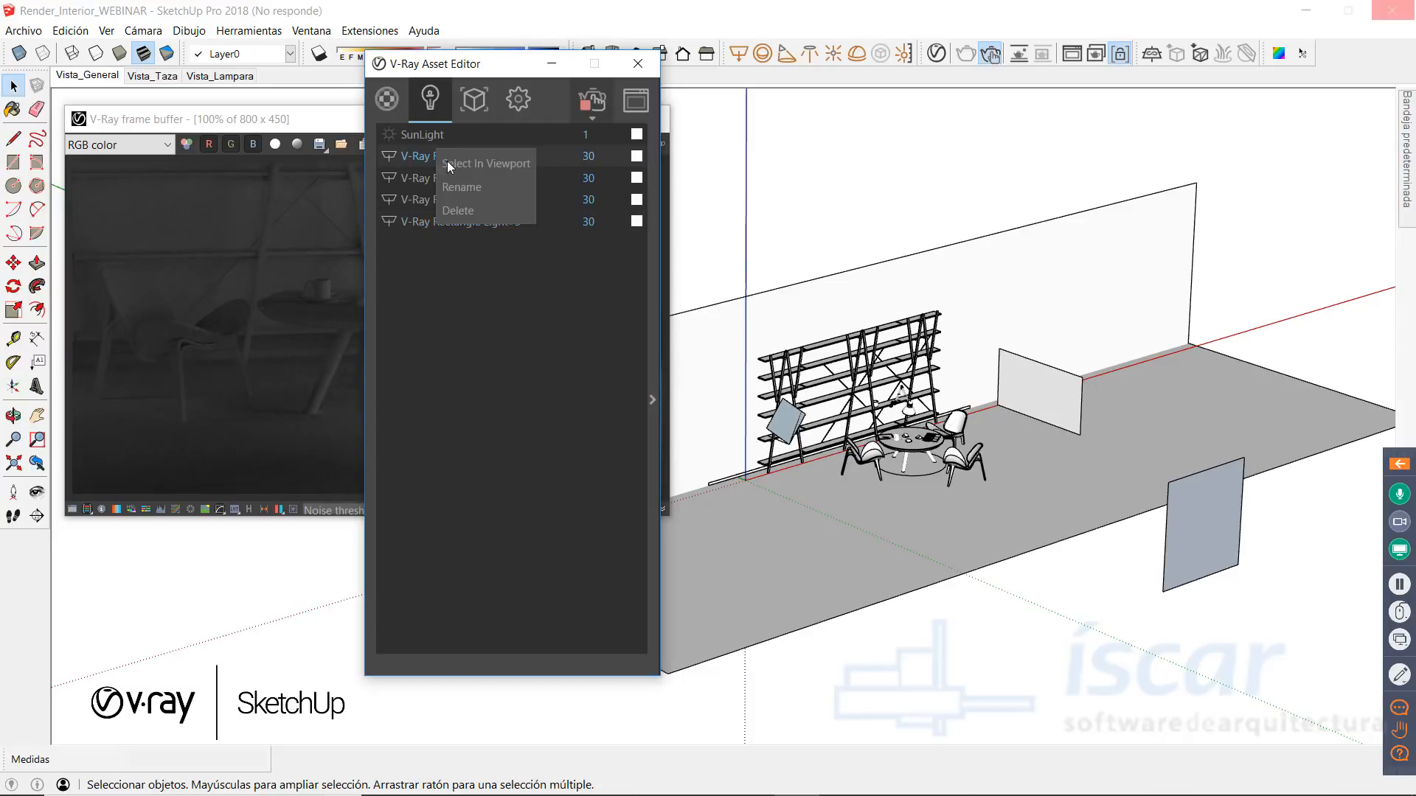
click(458, 162)
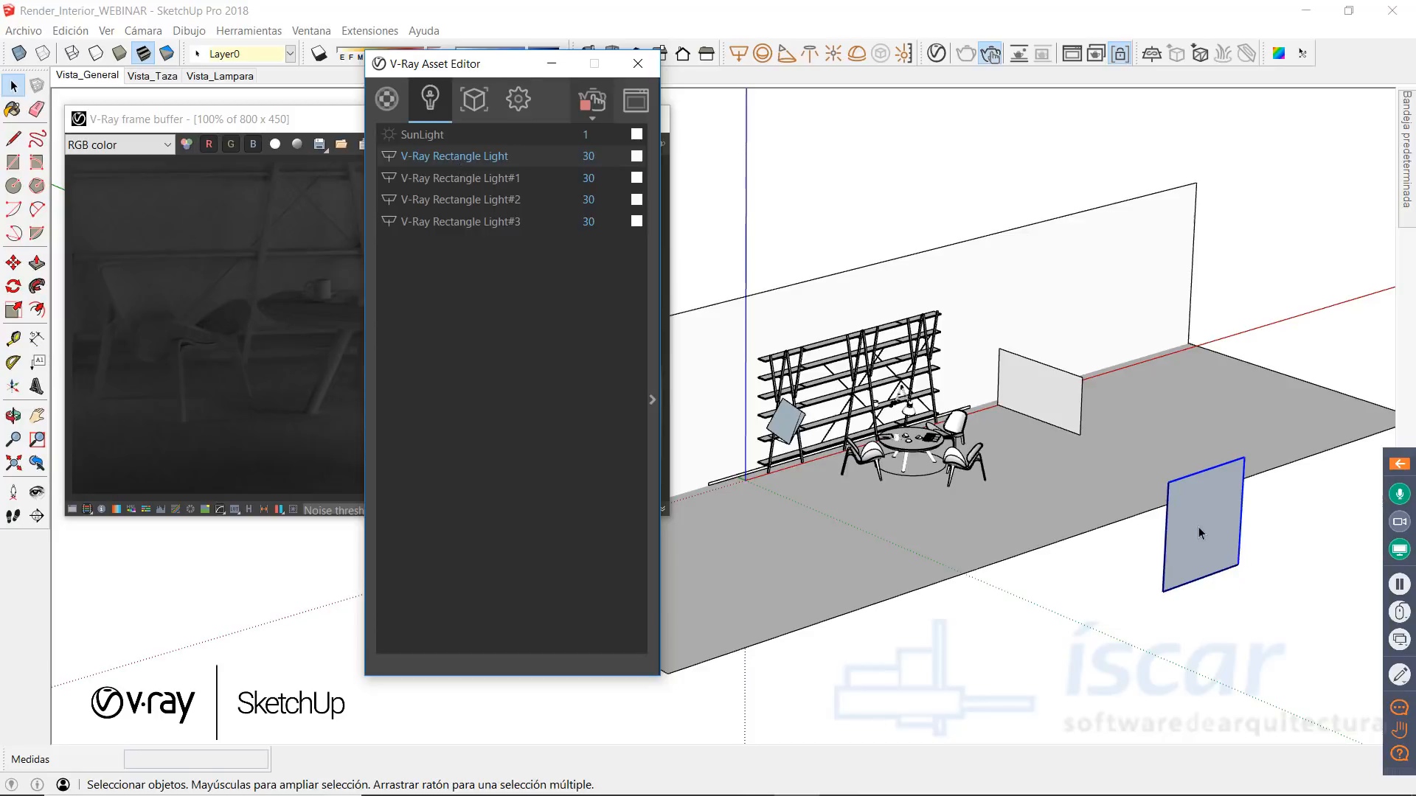
double_click(418, 155)
text(Luz re)
key(BackSpace)
key(BackSpace)
key(BackSpace)
text(Rell)
key(Return)
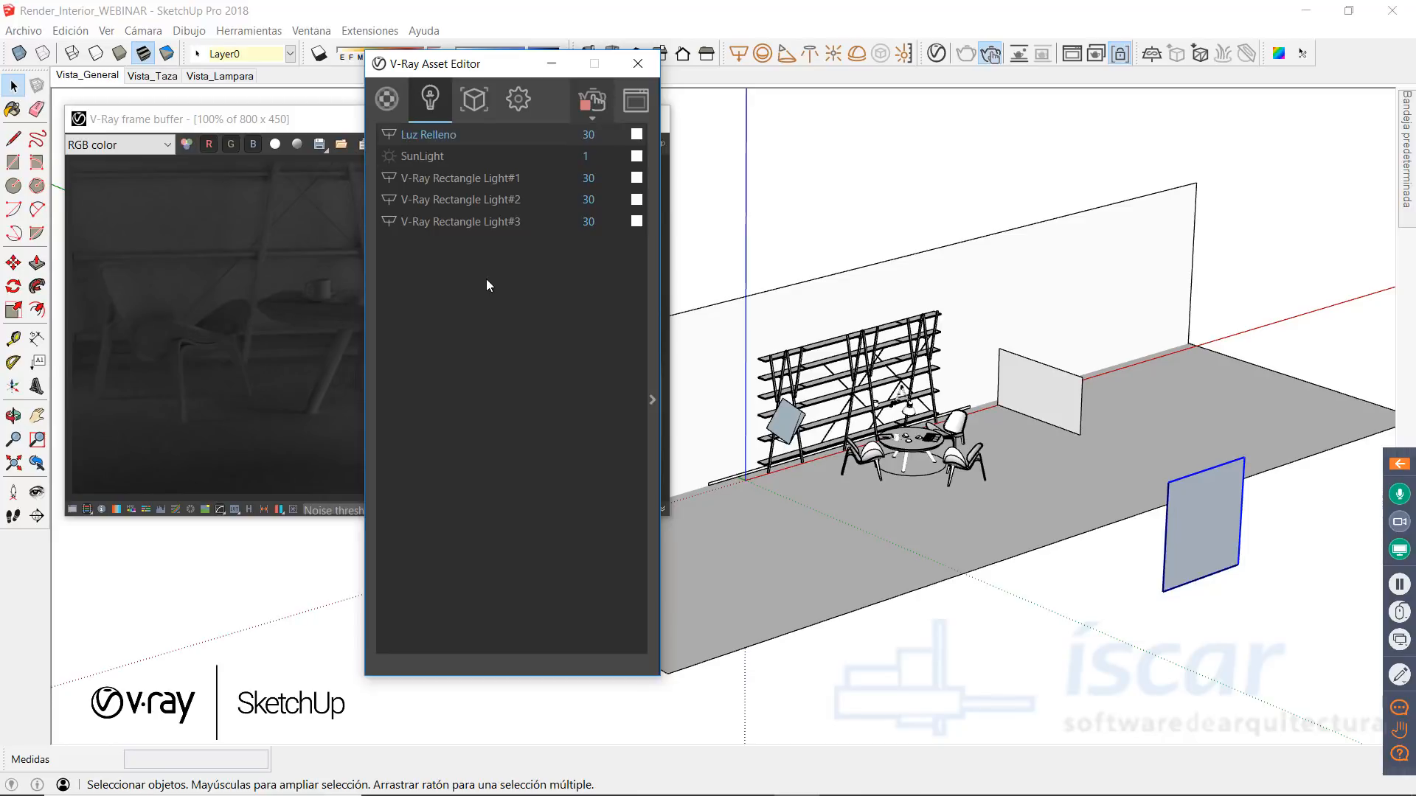
Step: Select V-Ray Rectangle Light#1 in the viewport to identify it and rename it as Luz Derecha
click(457, 178)
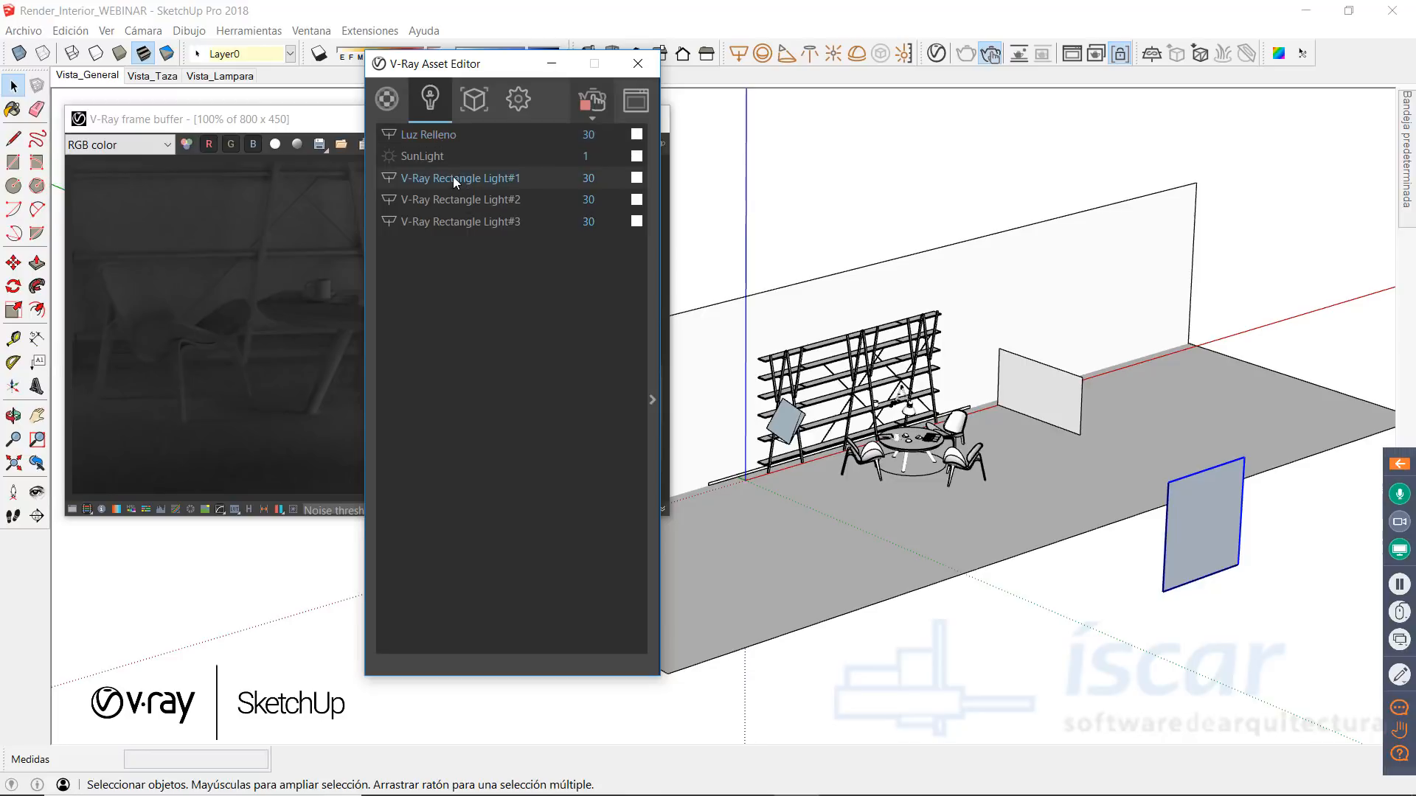
right_click(447, 178)
click(466, 193)
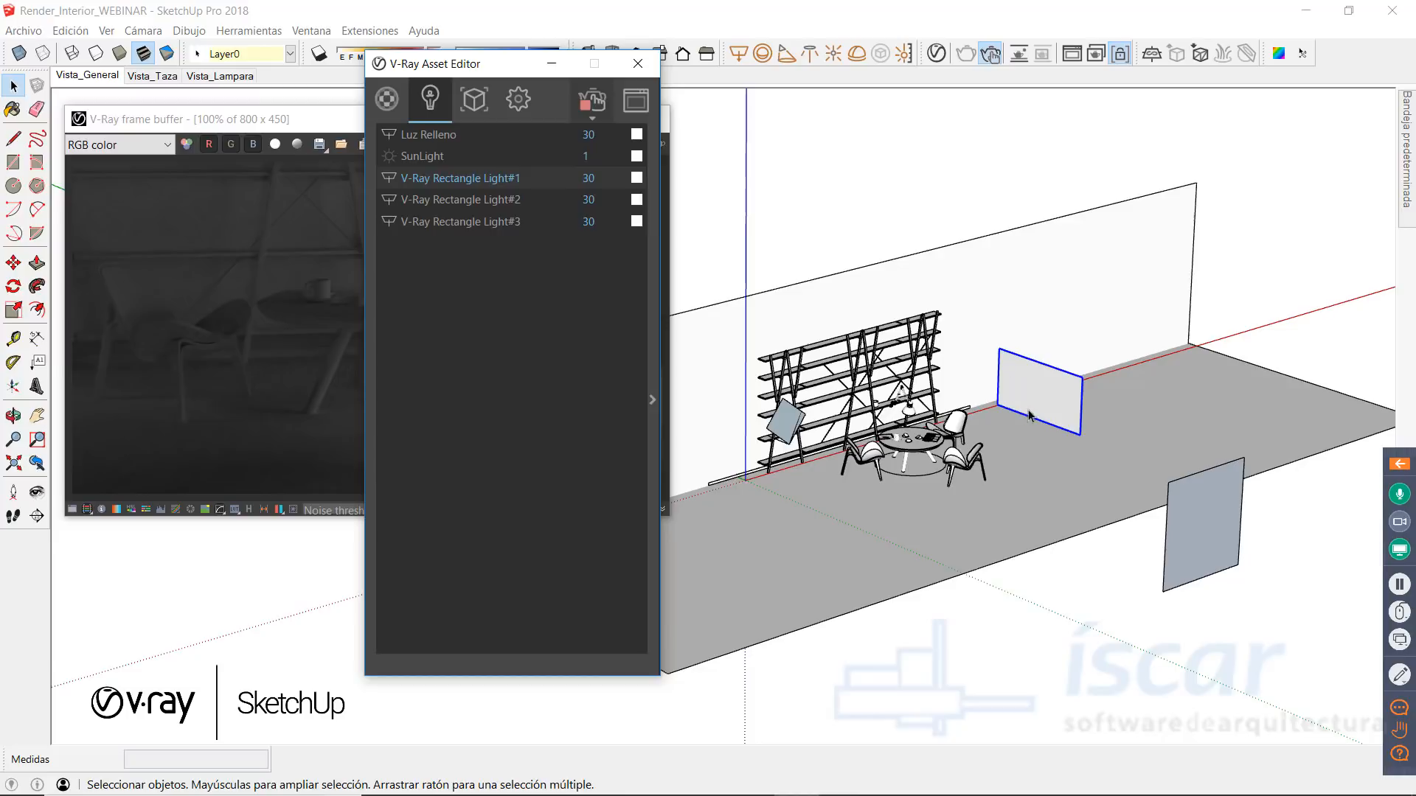
double_click(435, 177)
key(ctrl+a)
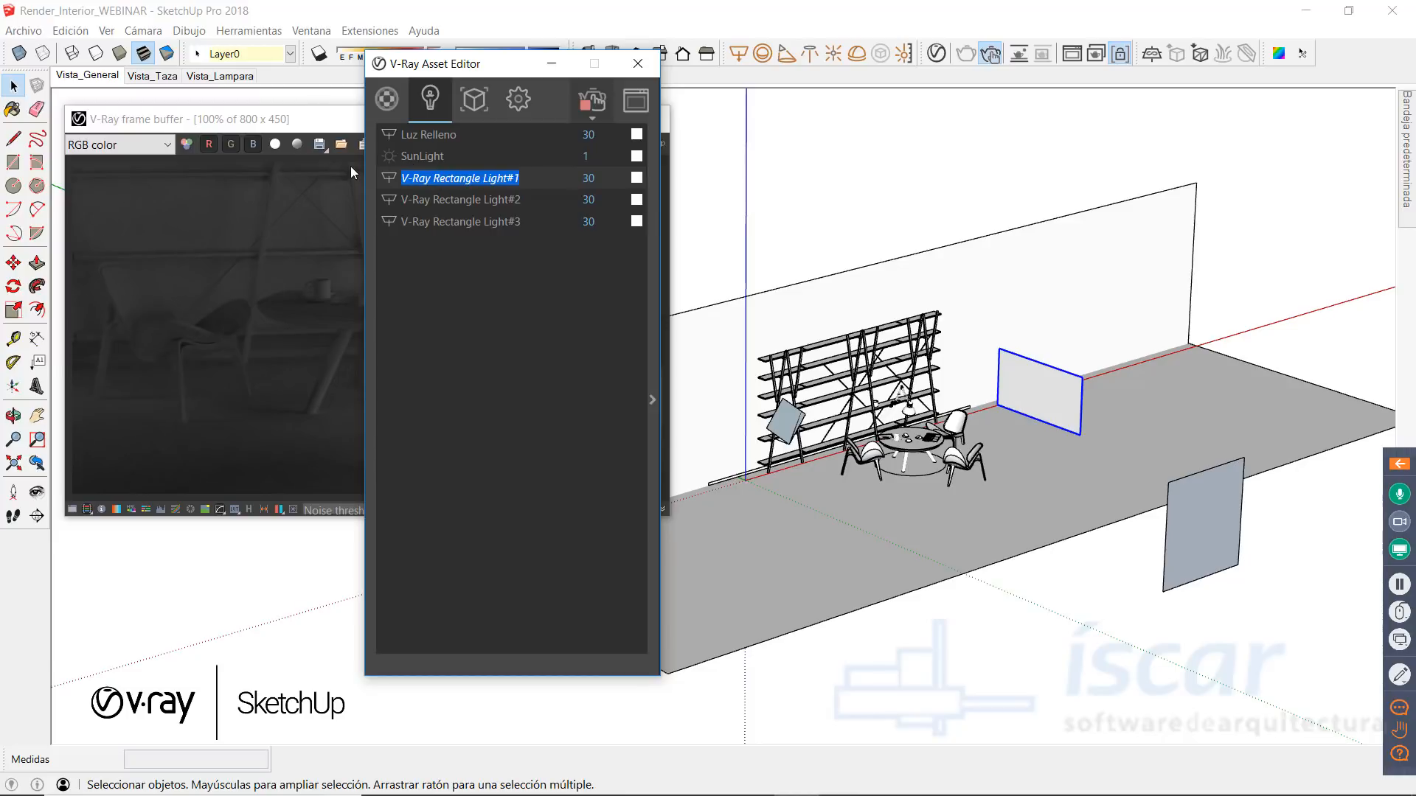
text(Luz Derecha)
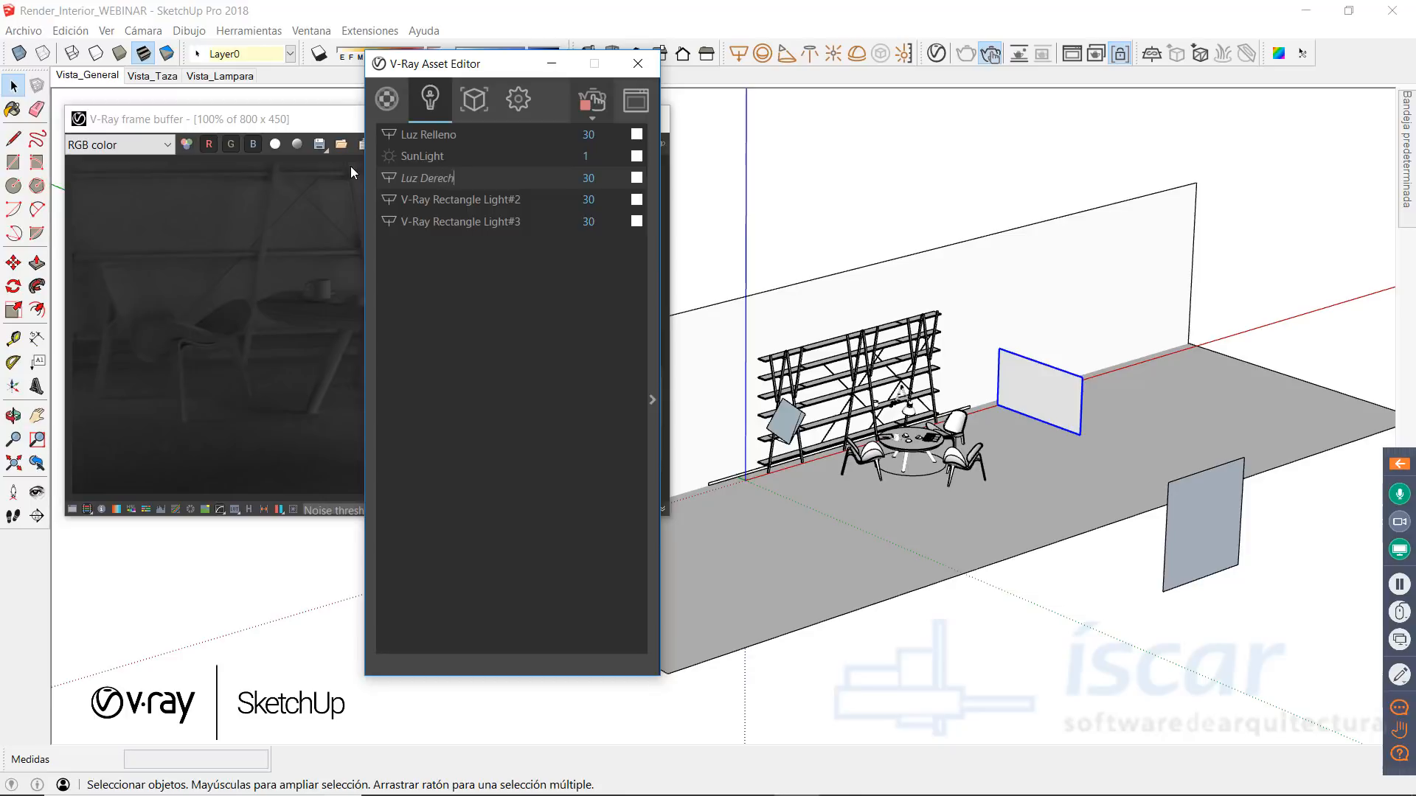
Step: Select V-Ray Rectangle Light#2 in the viewport to identify it and rename it as Luz Izquierda
click(450, 210)
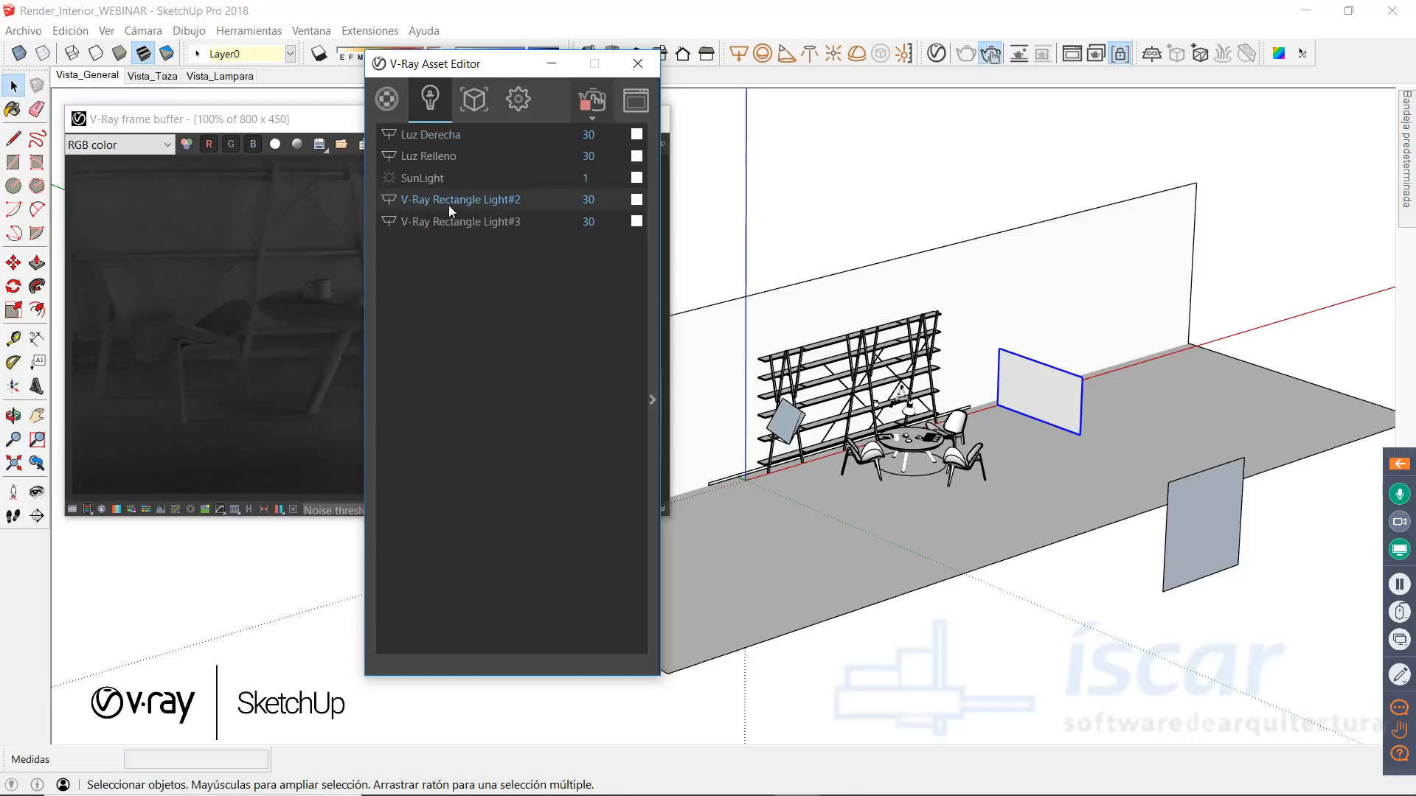
right_click(449, 205)
click(480, 224)
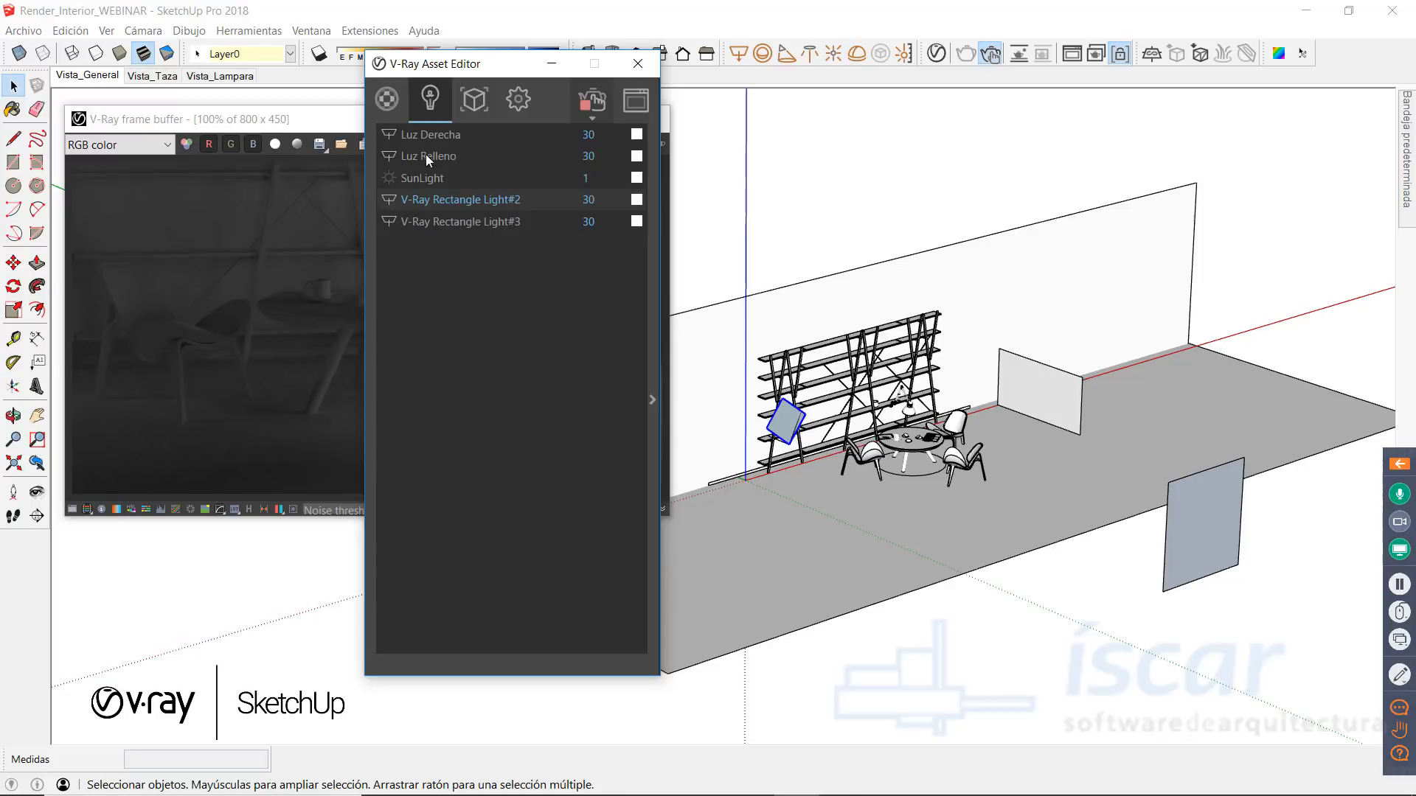
double_click(520, 205)
drag(521, 202, 407, 196)
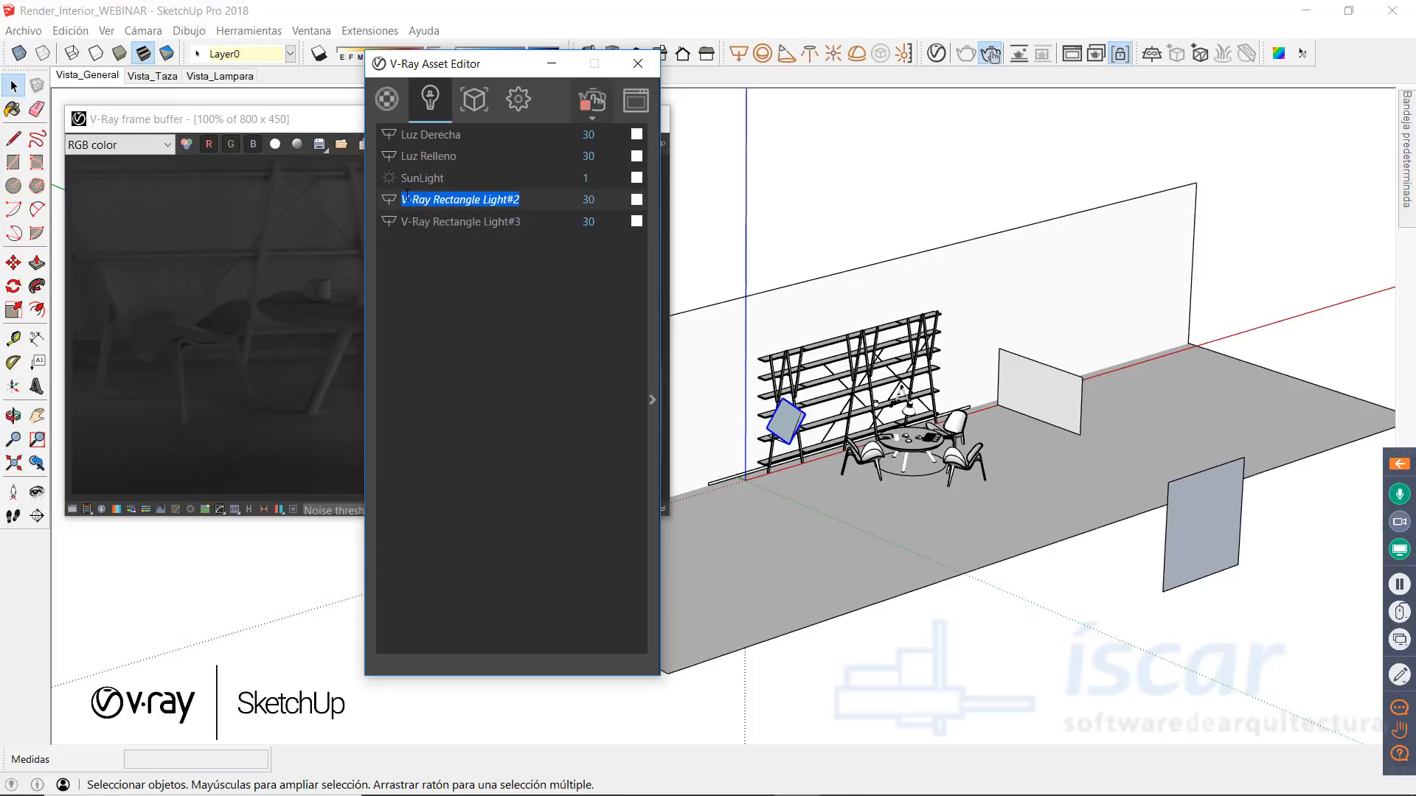
text(Luz I)
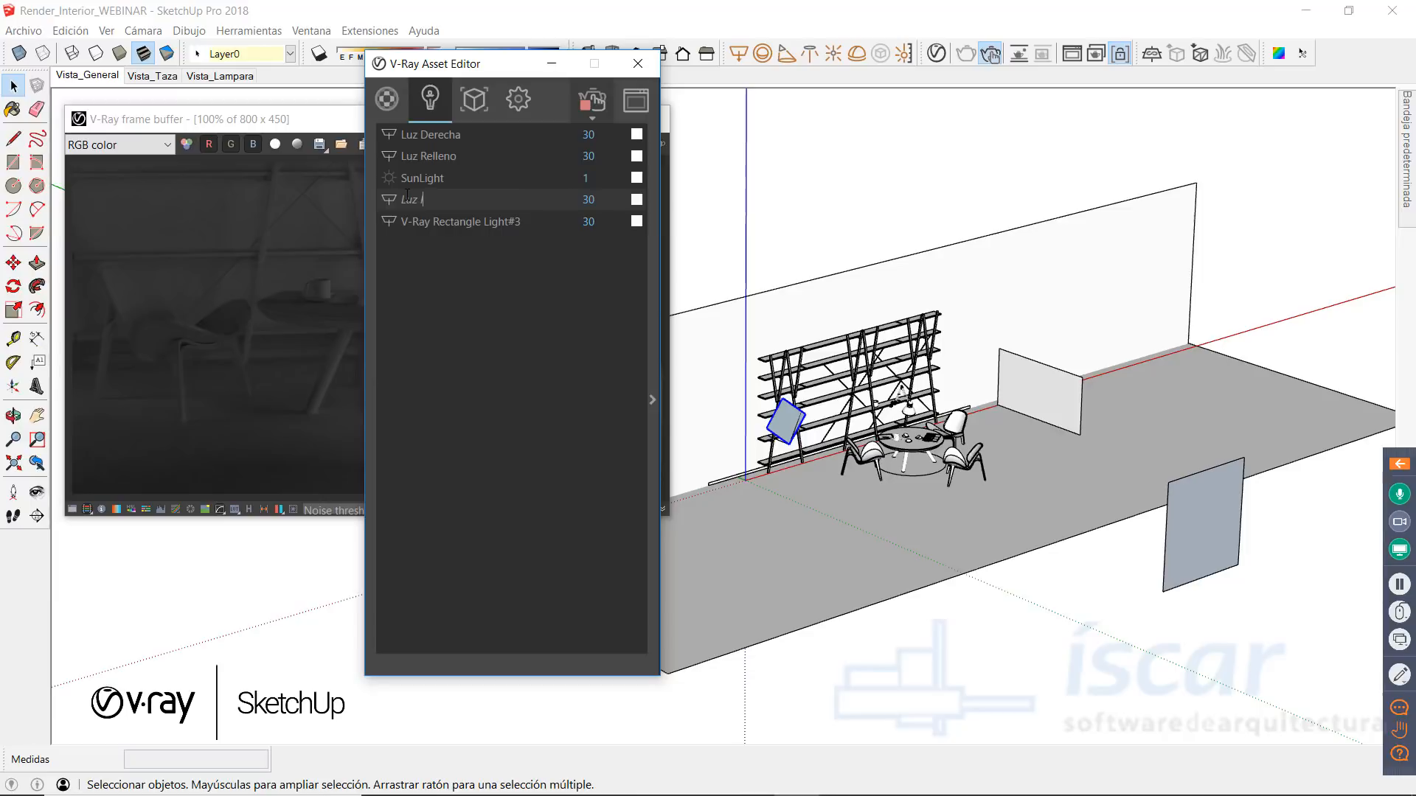
text(zquierdo)
Step: Rename V-Ray Rectangle Light#3 as Luz Lampara
click(444, 223)
double_click(444, 223)
drag(522, 222, 345, 215)
text(Luz )
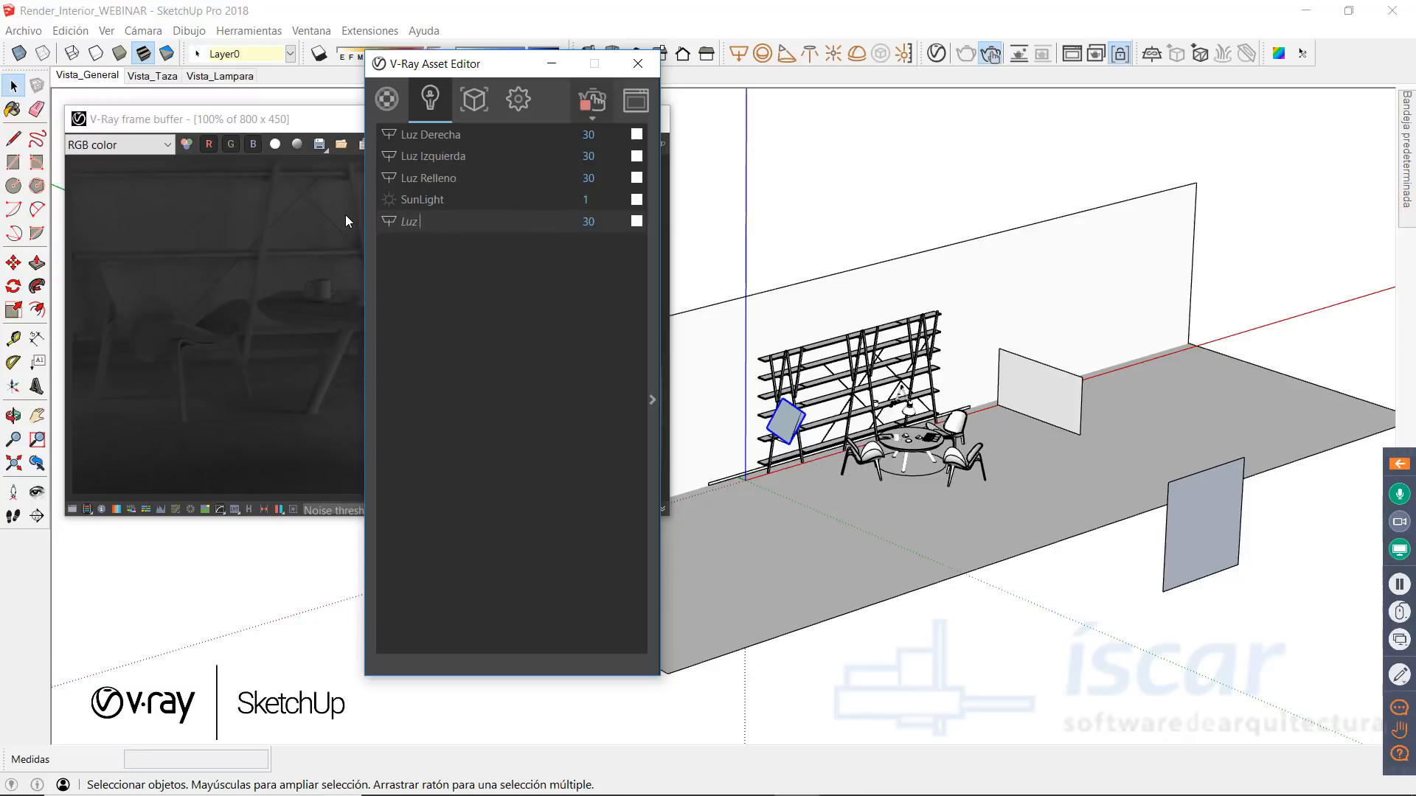
text(Lompara)
click(468, 283)
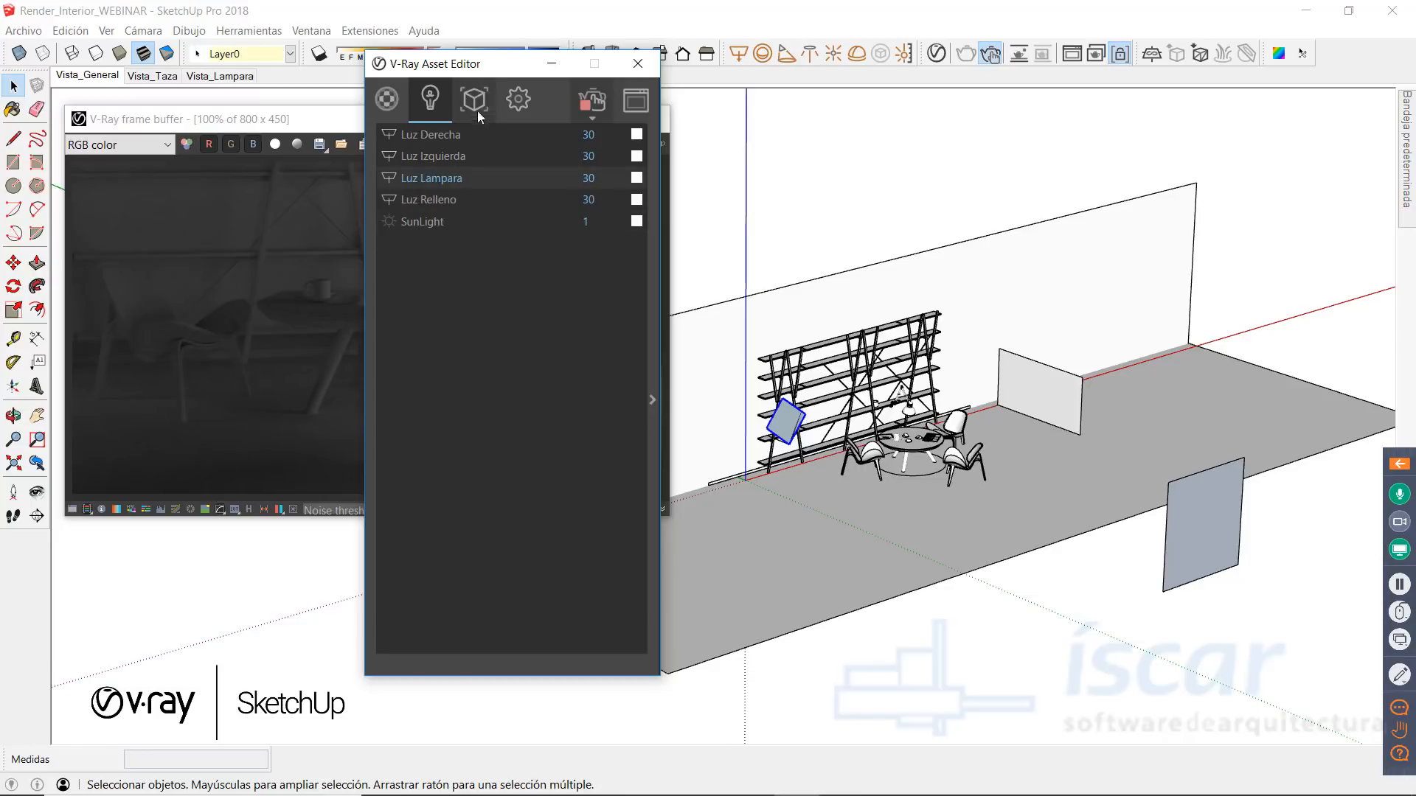
Step: Expand the settings of Luz Relleno and set its intensity to 200
drag(479, 64, 778, 96)
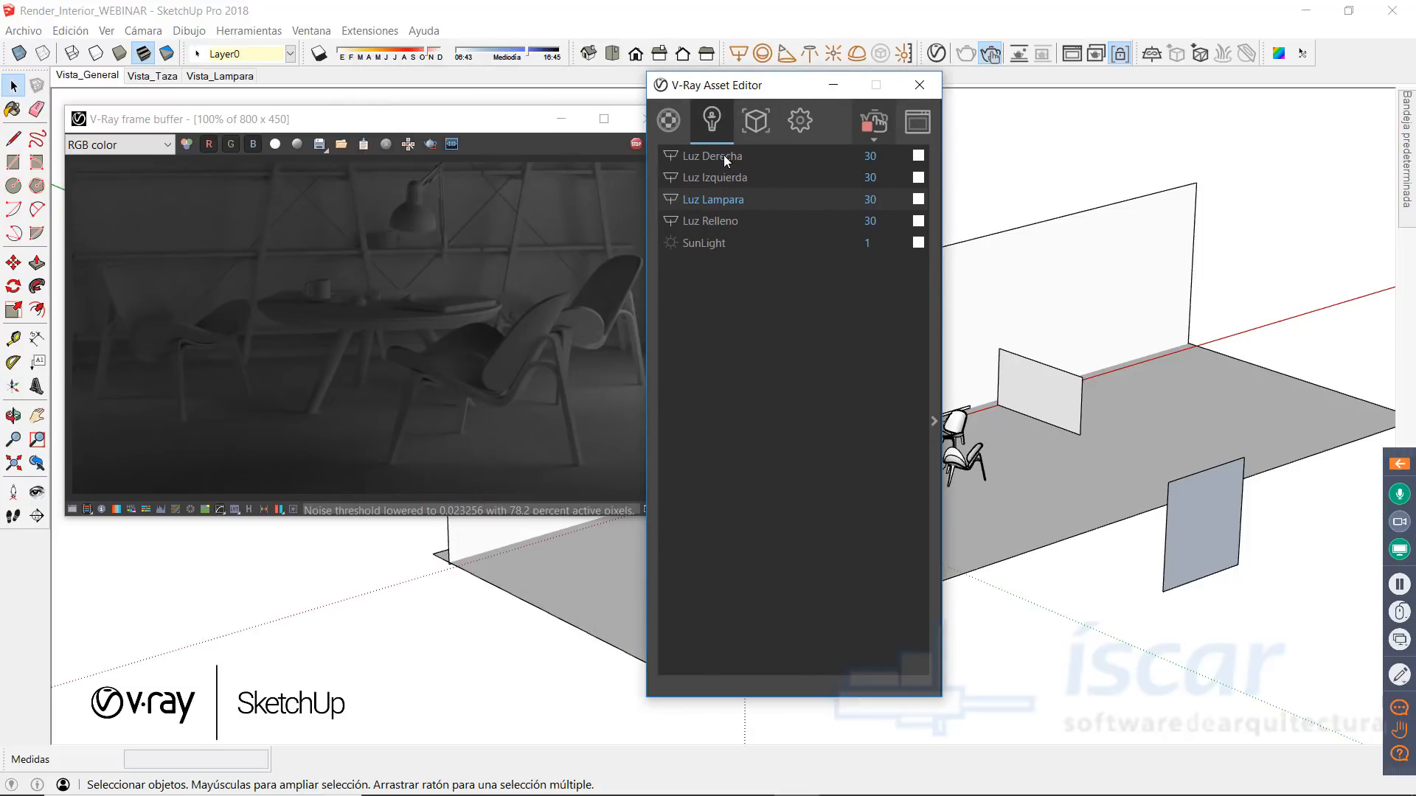
click(716, 220)
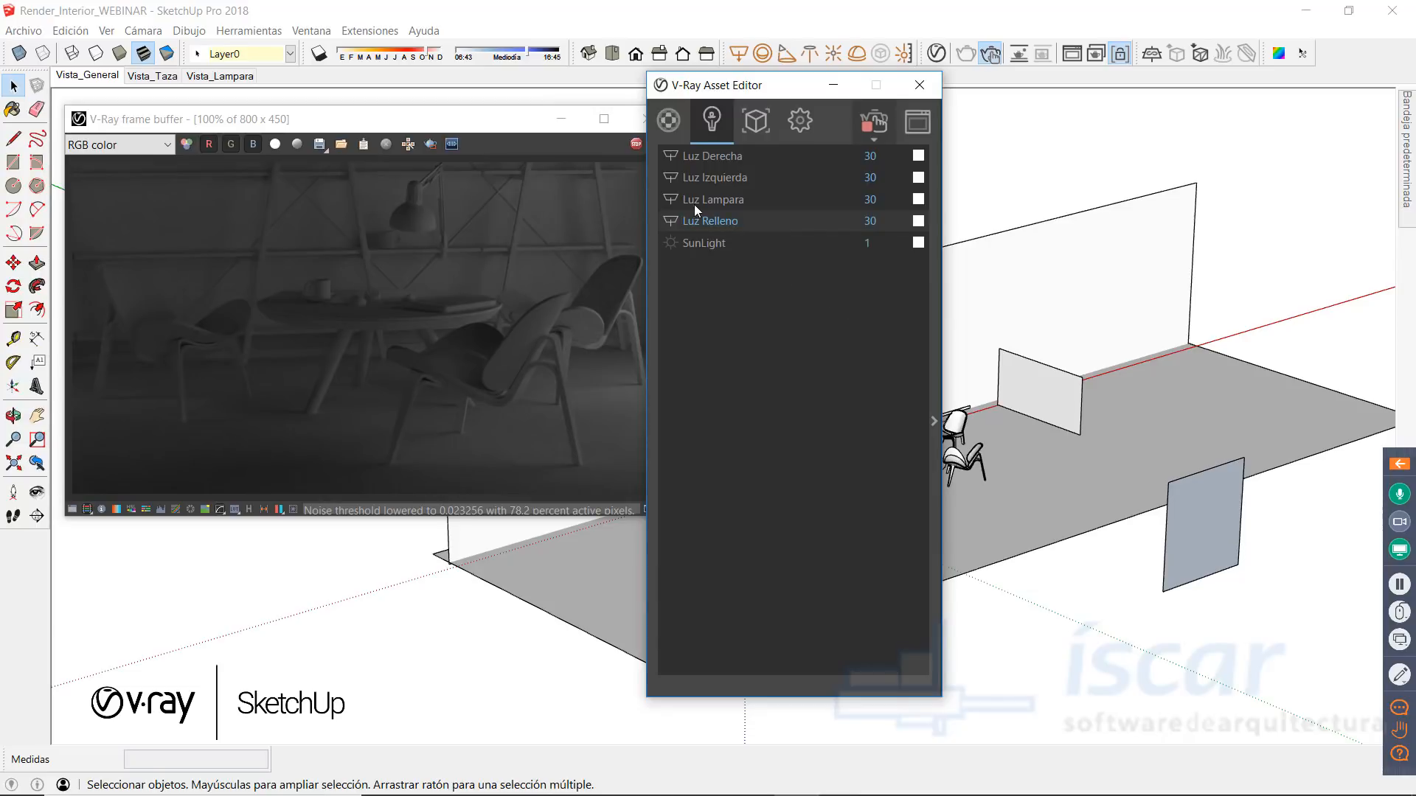
drag(746, 99, 700, 122)
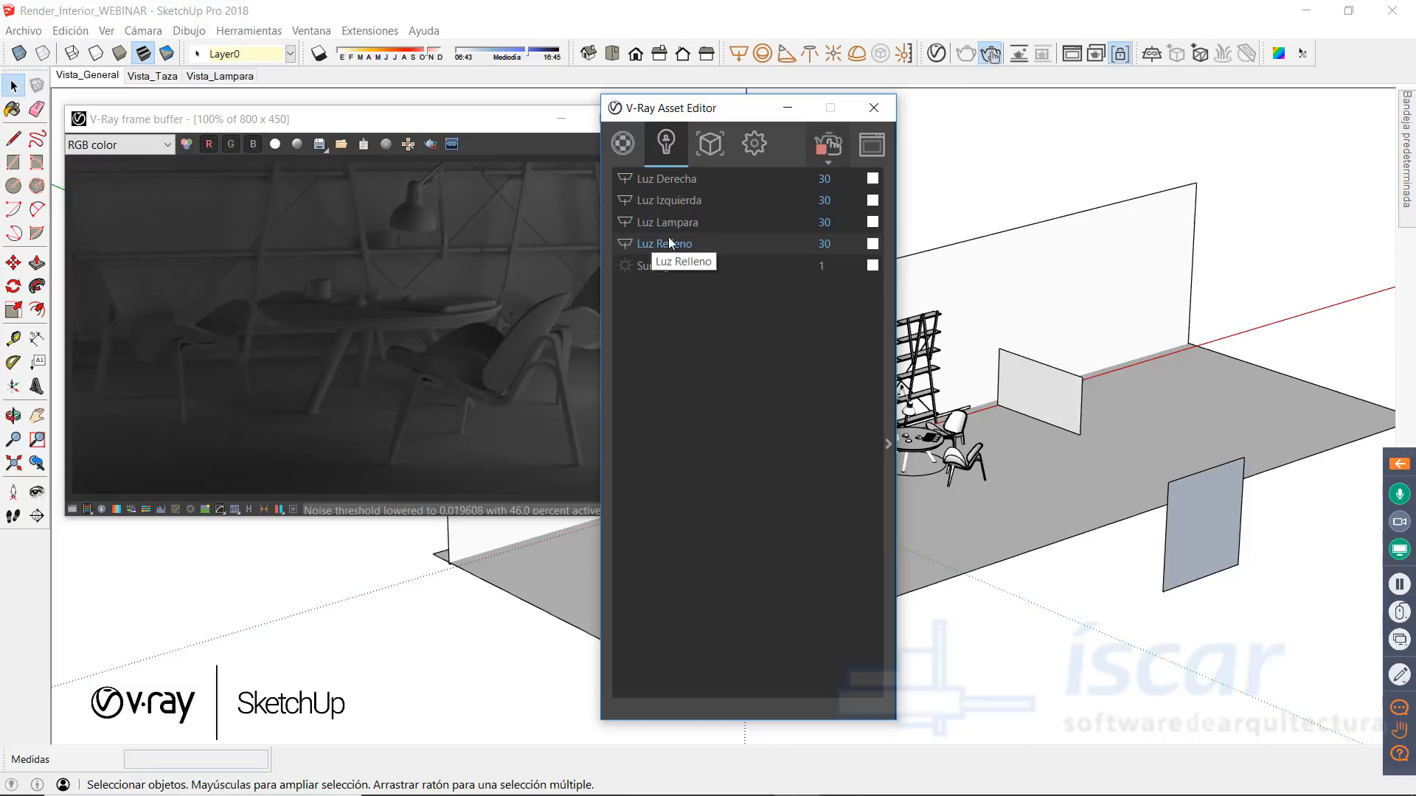
click(888, 447)
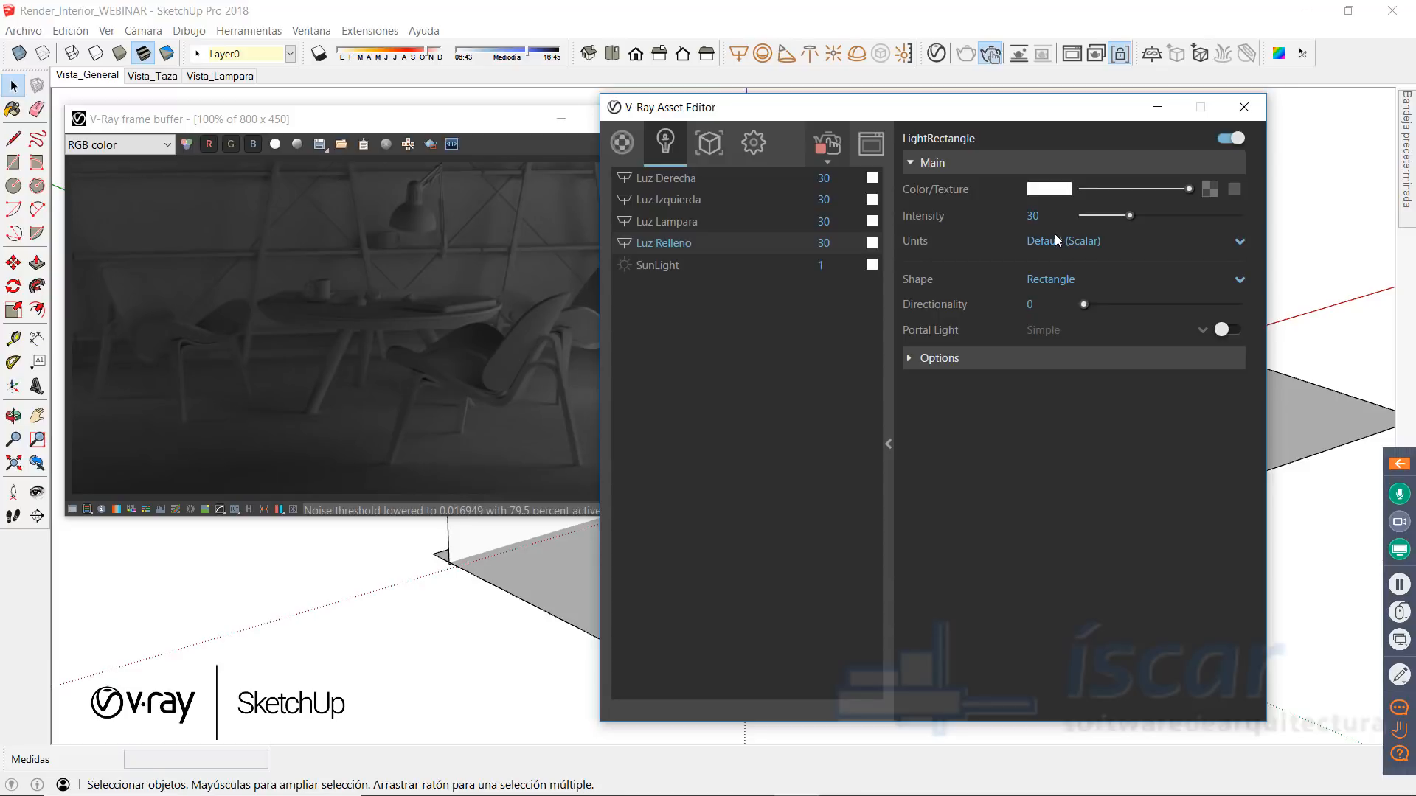
drag(1046, 216, 1014, 214)
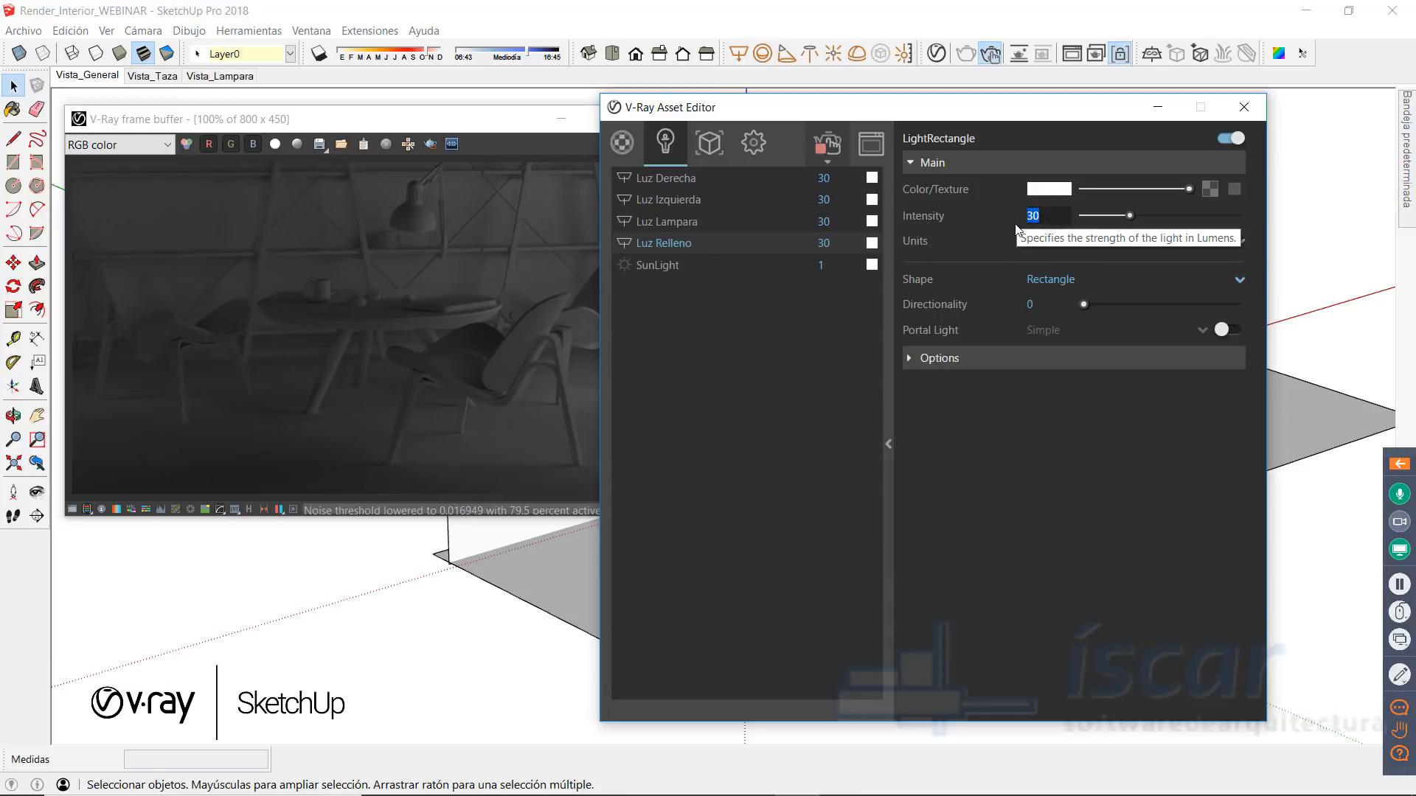
text(200)
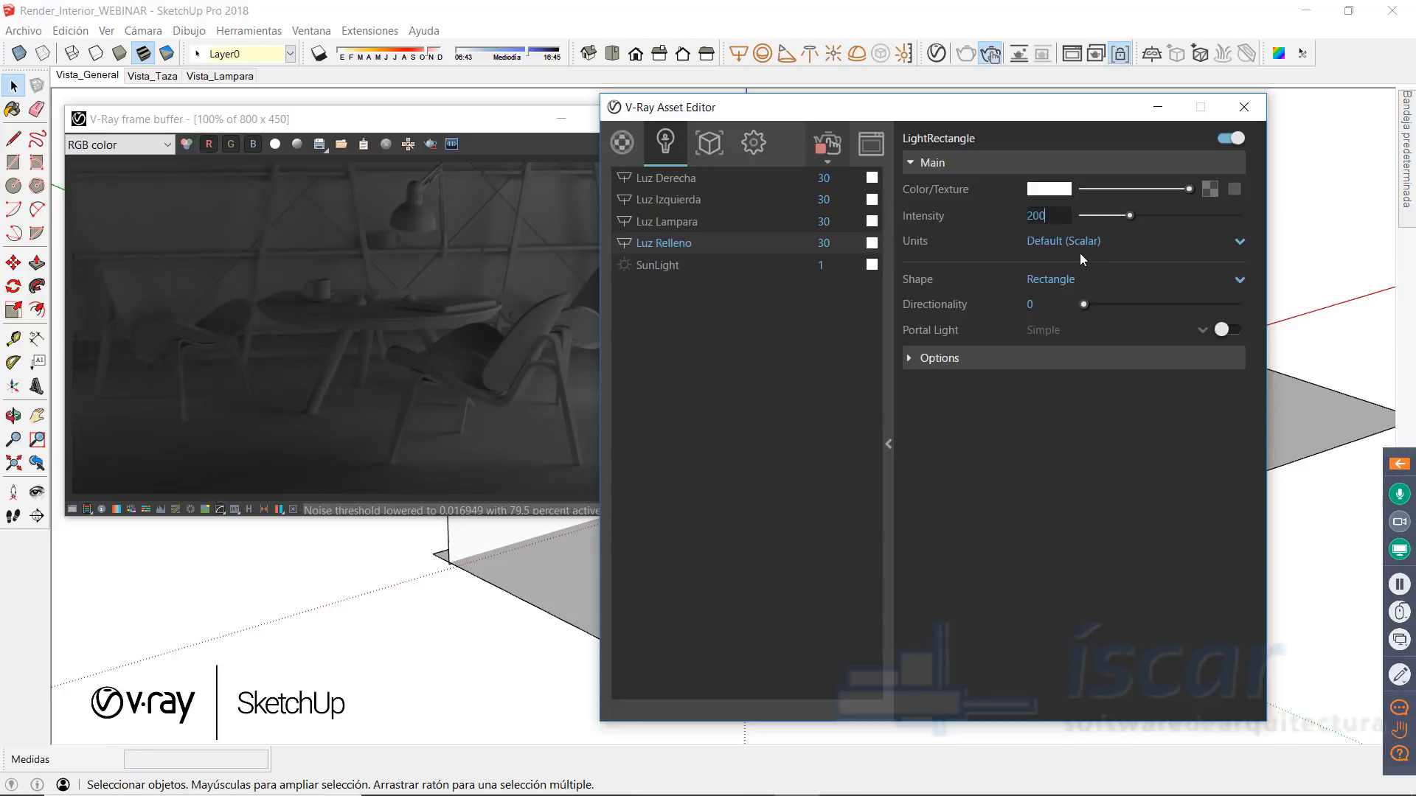
Step: Keep the light's units at Default (Scalar) and arrange the Asset Editor and frame buffer side by side
click(1081, 240)
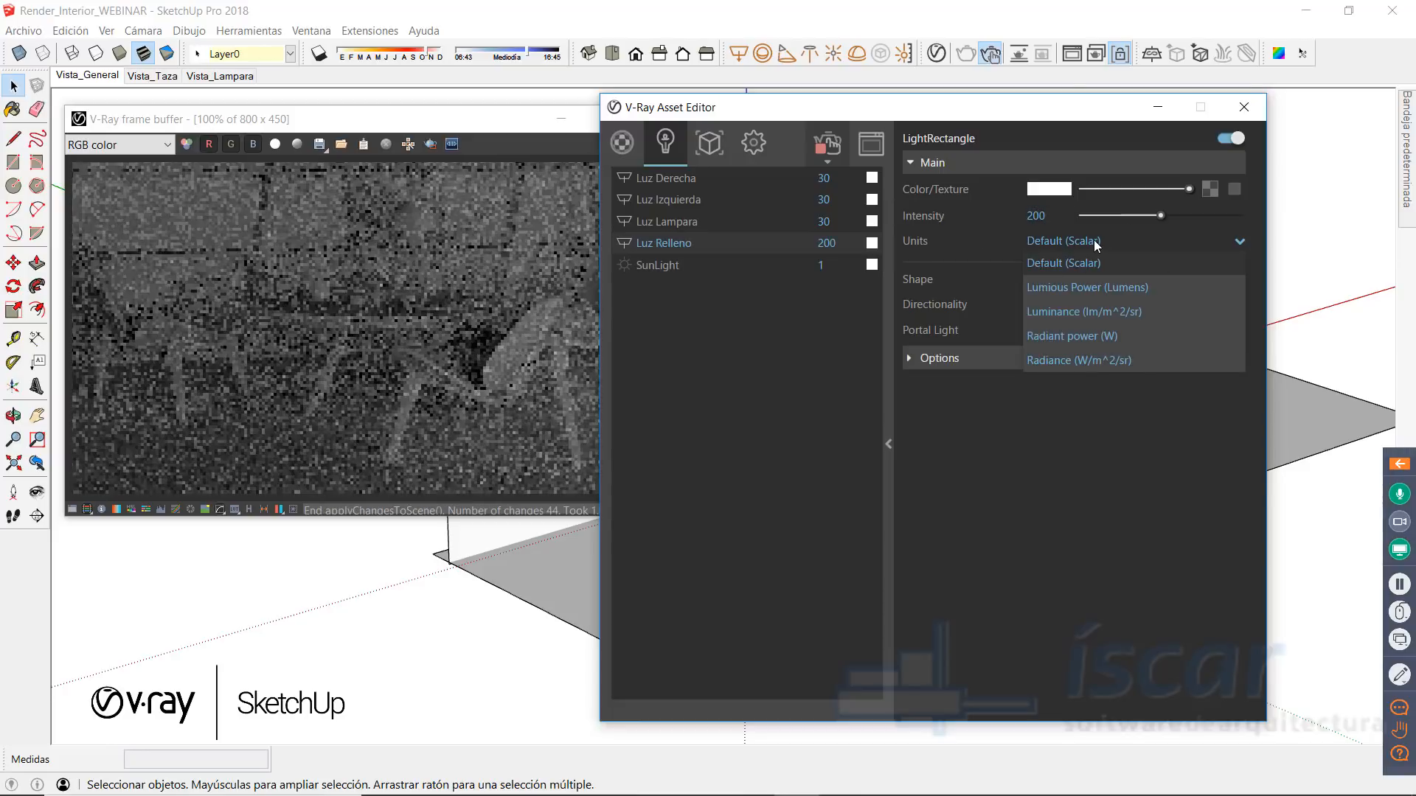
click(1094, 241)
drag(826, 107, 886, 100)
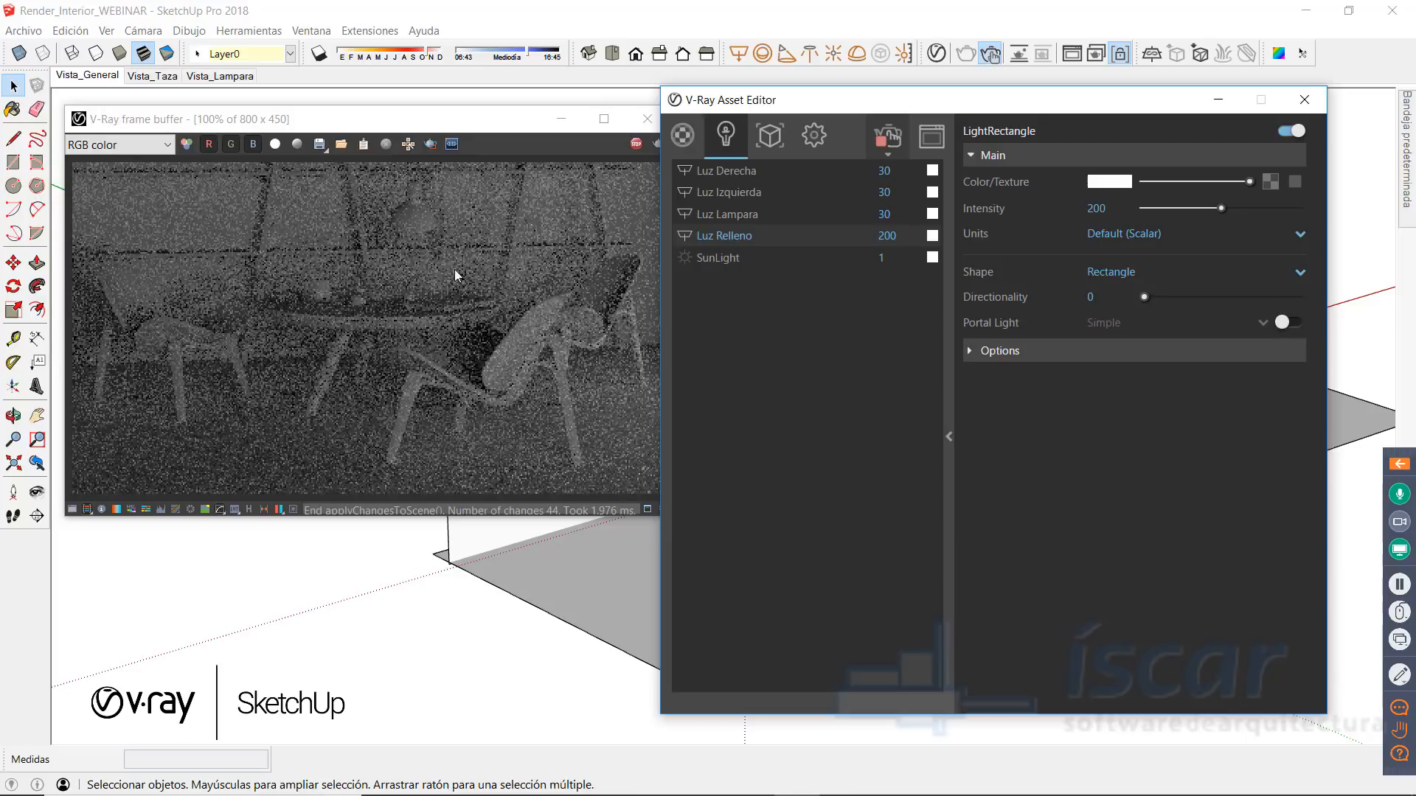
drag(414, 119, 393, 115)
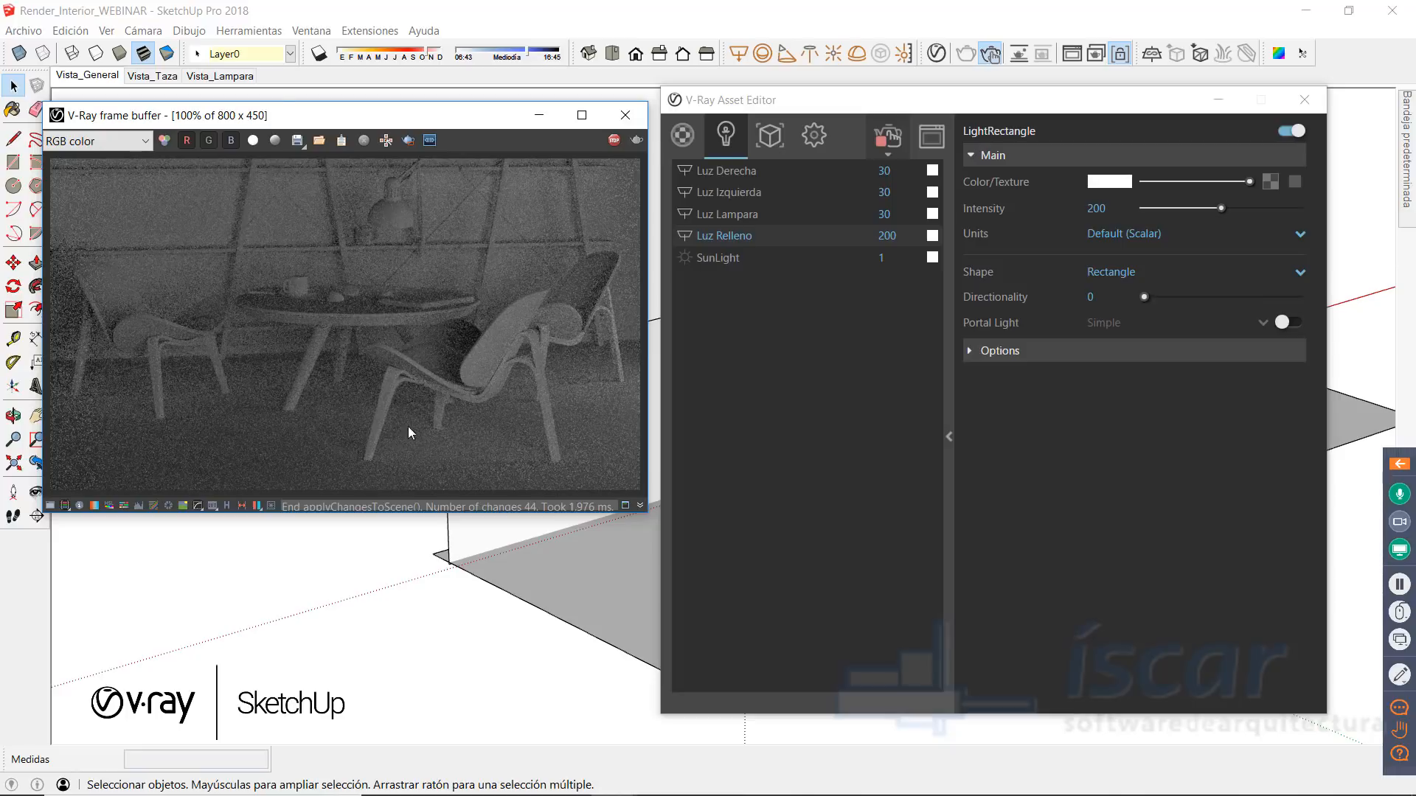
Step: Open the colour of Luz Izquierda for editing and set the colour range to 0 to 255
click(724, 193)
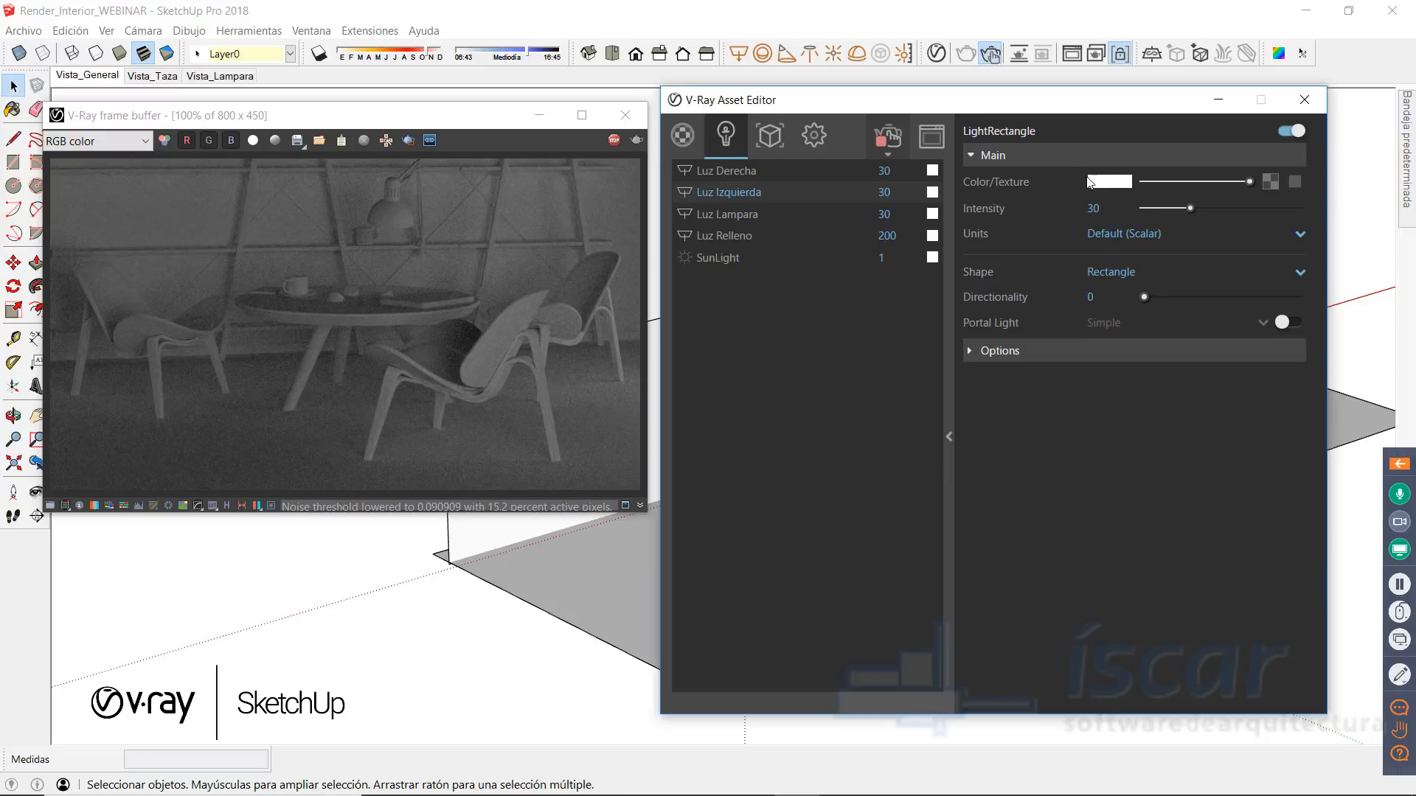
click(1113, 191)
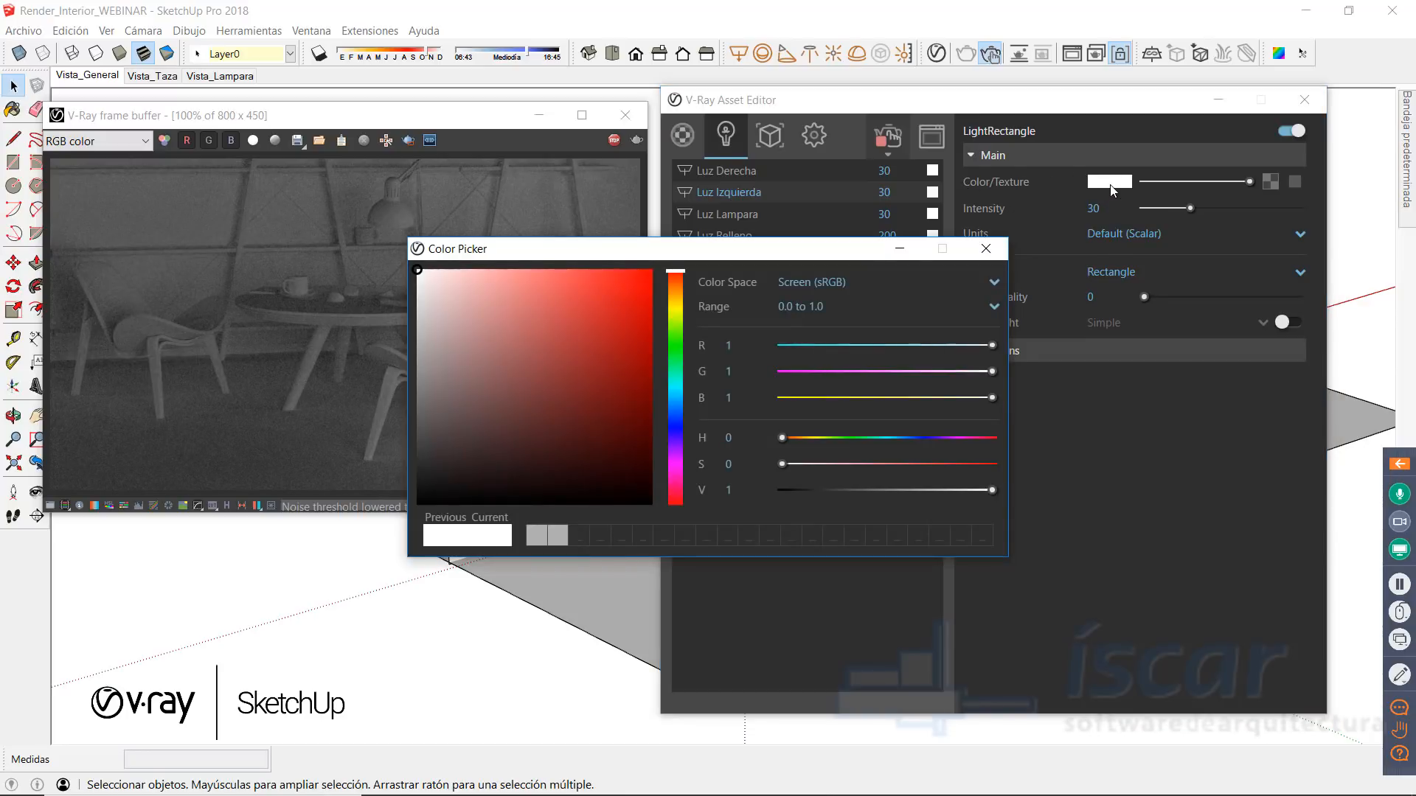
click(804, 307)
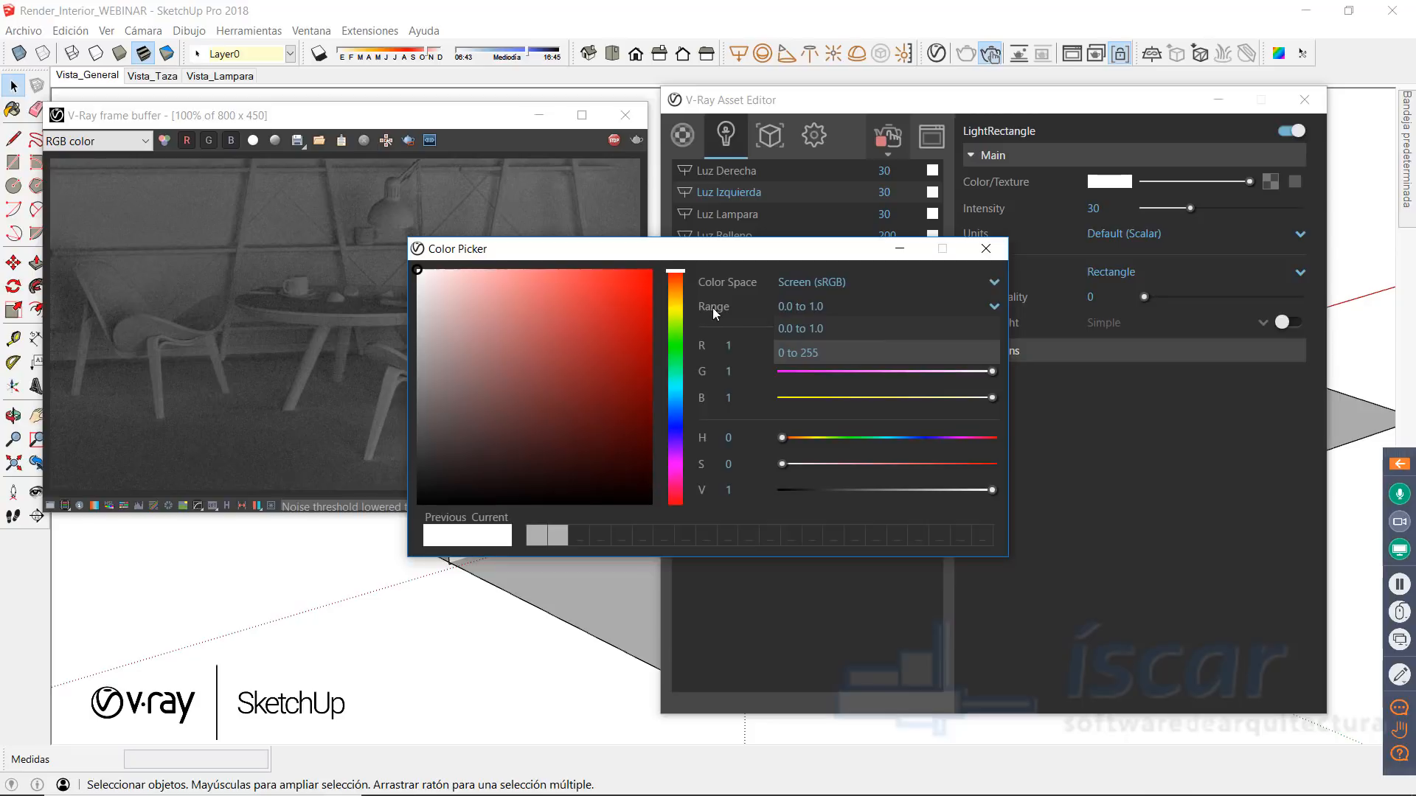
click(799, 354)
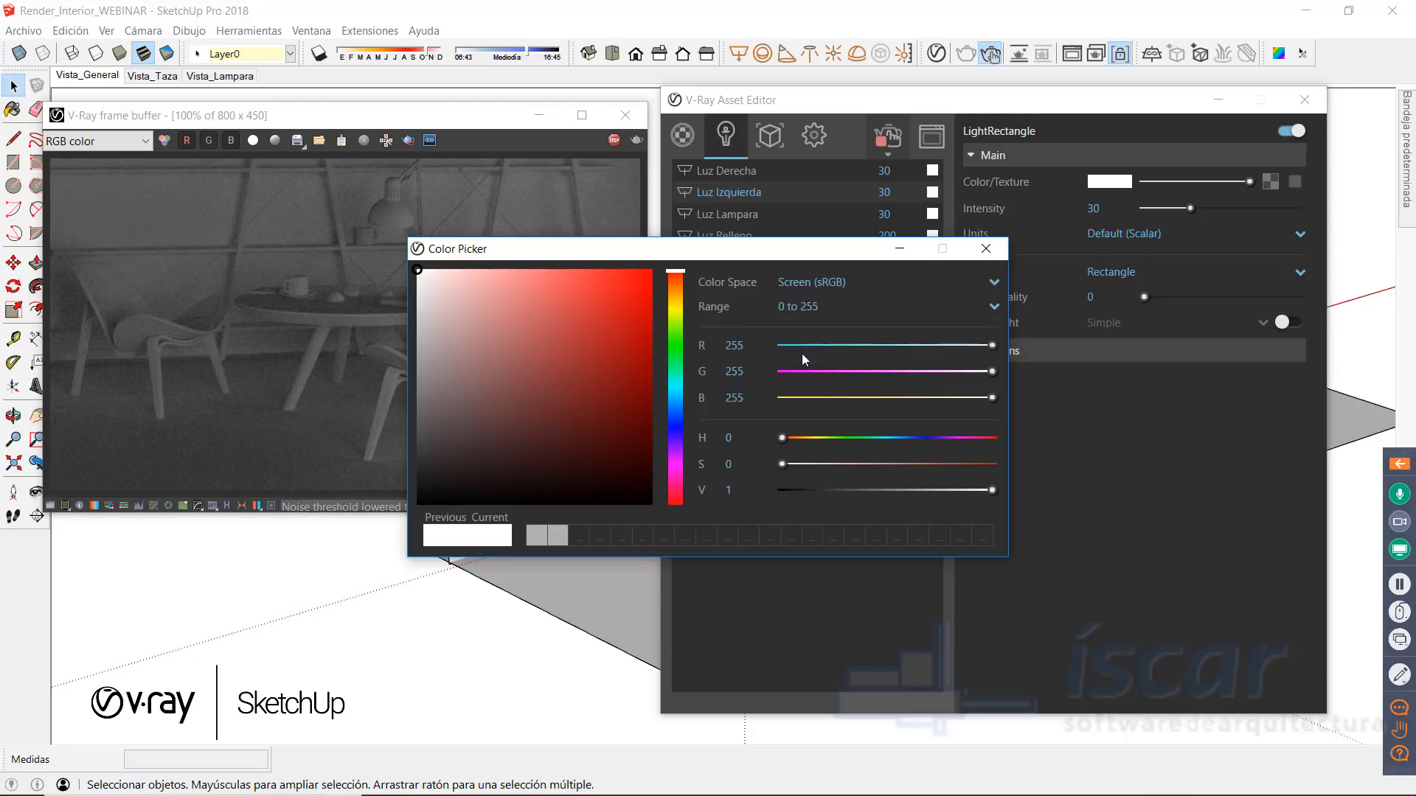
Step: Set the colour of Luz Izquierda to R 251, G 238, B 219
click(733, 345)
text(35)
key(BackSpace)
text(251)
key(Tab)
text(238)
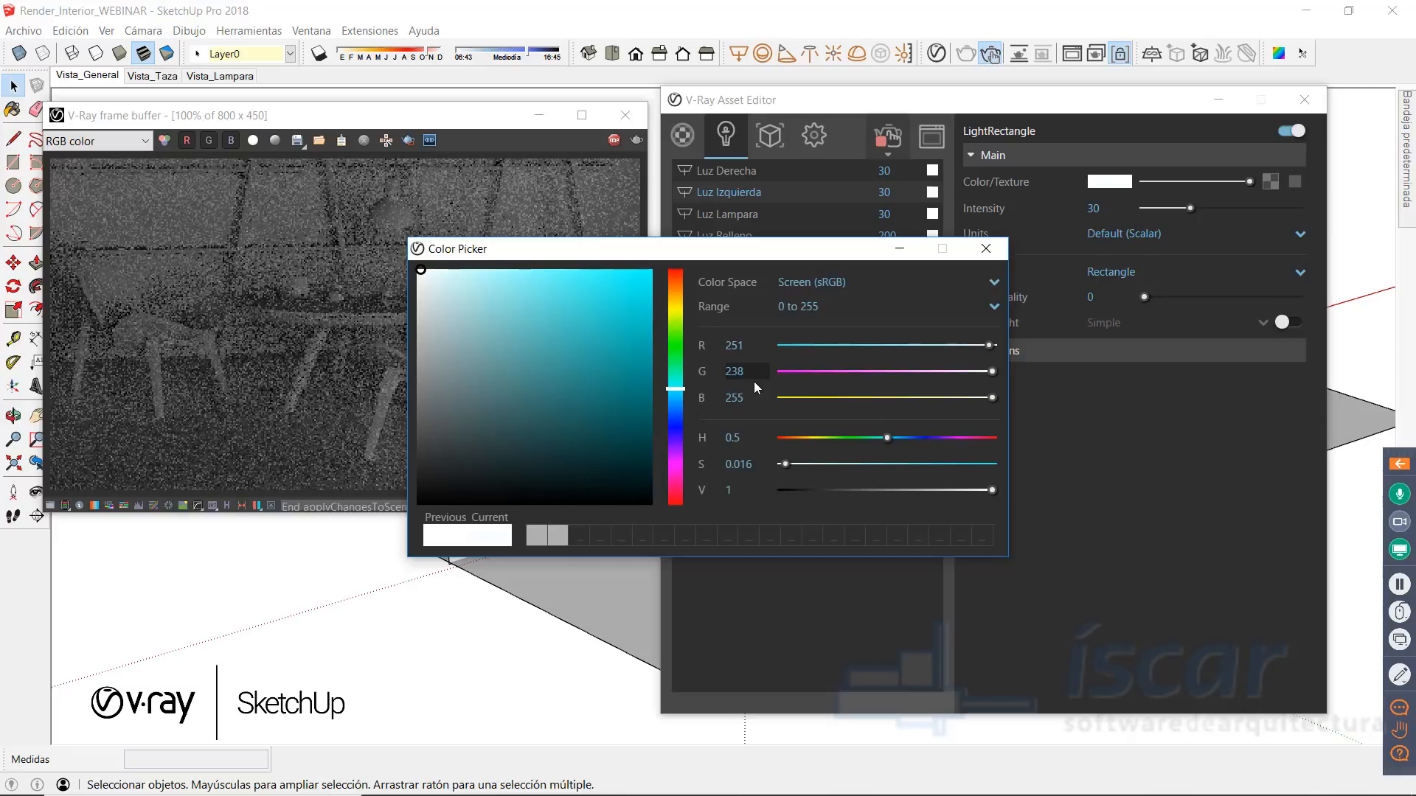
key(Tab)
text(219)
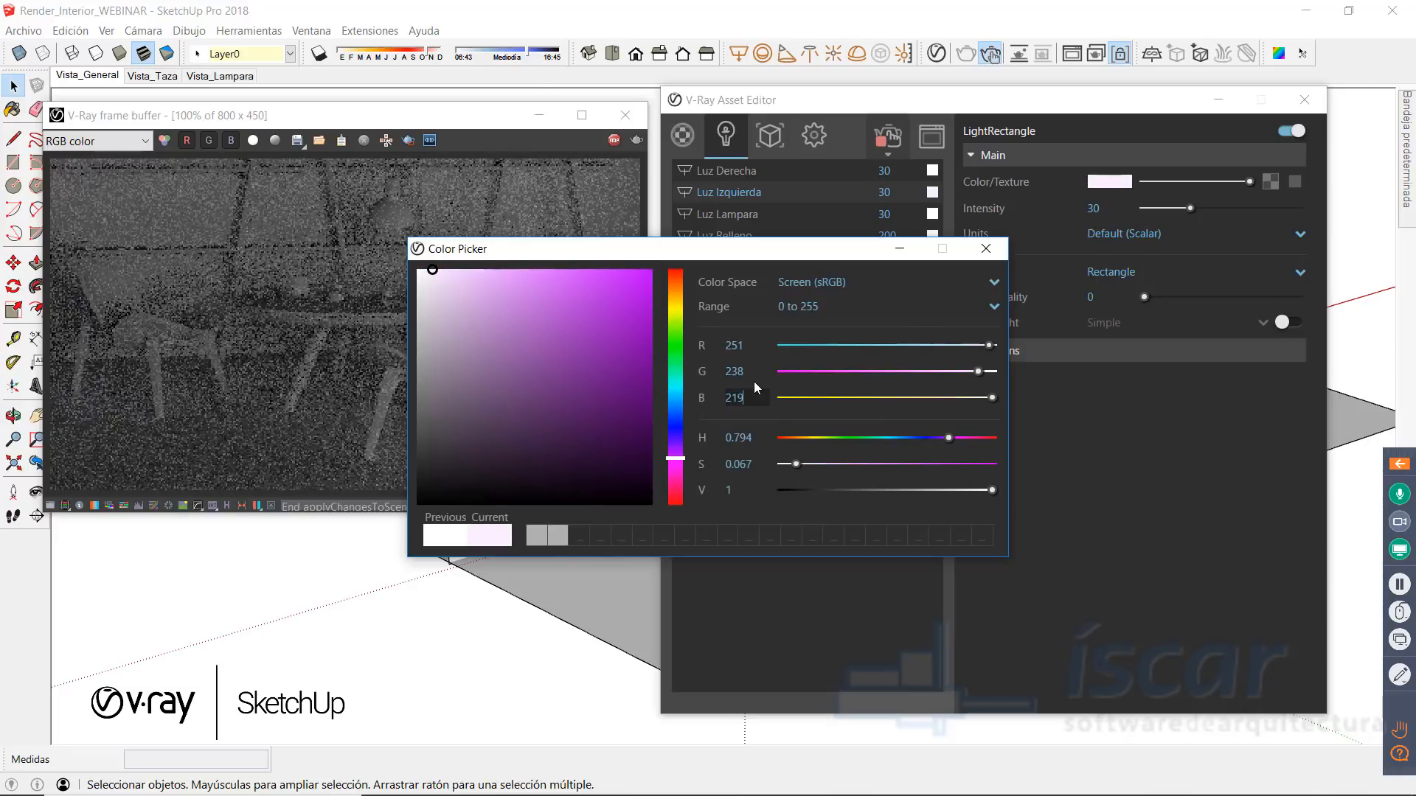
Step: Apply the edited colour of Luz Izquierda and set the light's intensity to 2400, keeping its units at Default (Scalar)
key(Return)
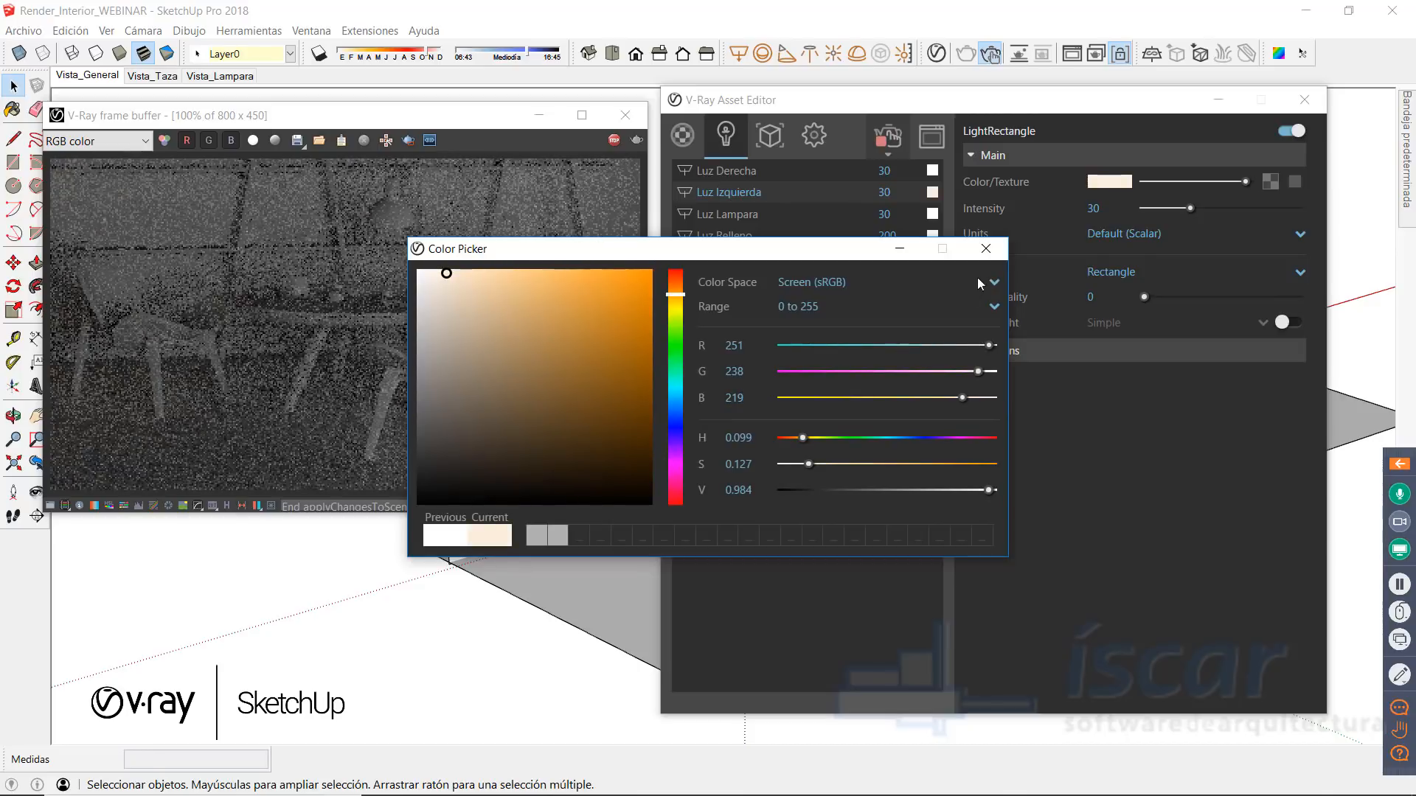
click(986, 248)
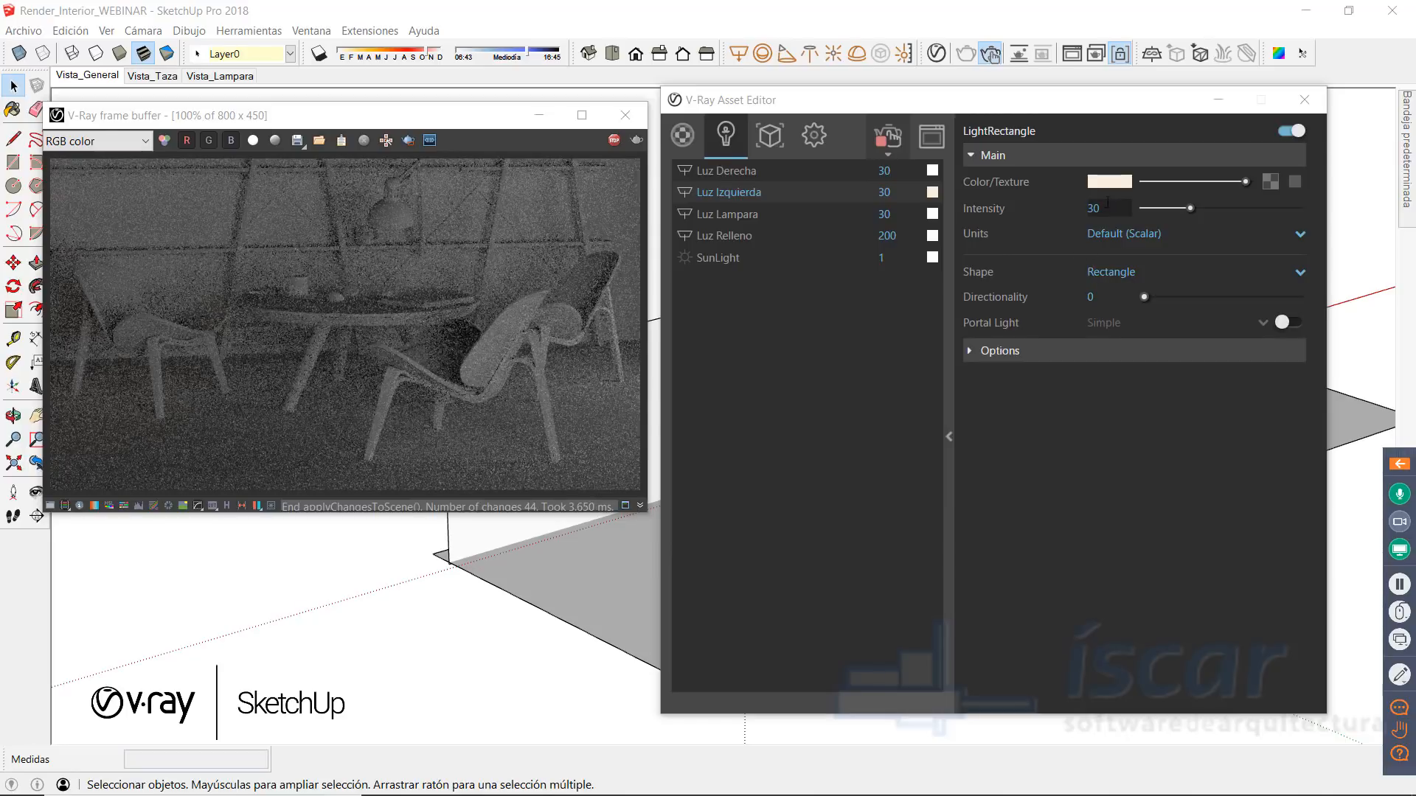
drag(1105, 210, 1077, 209)
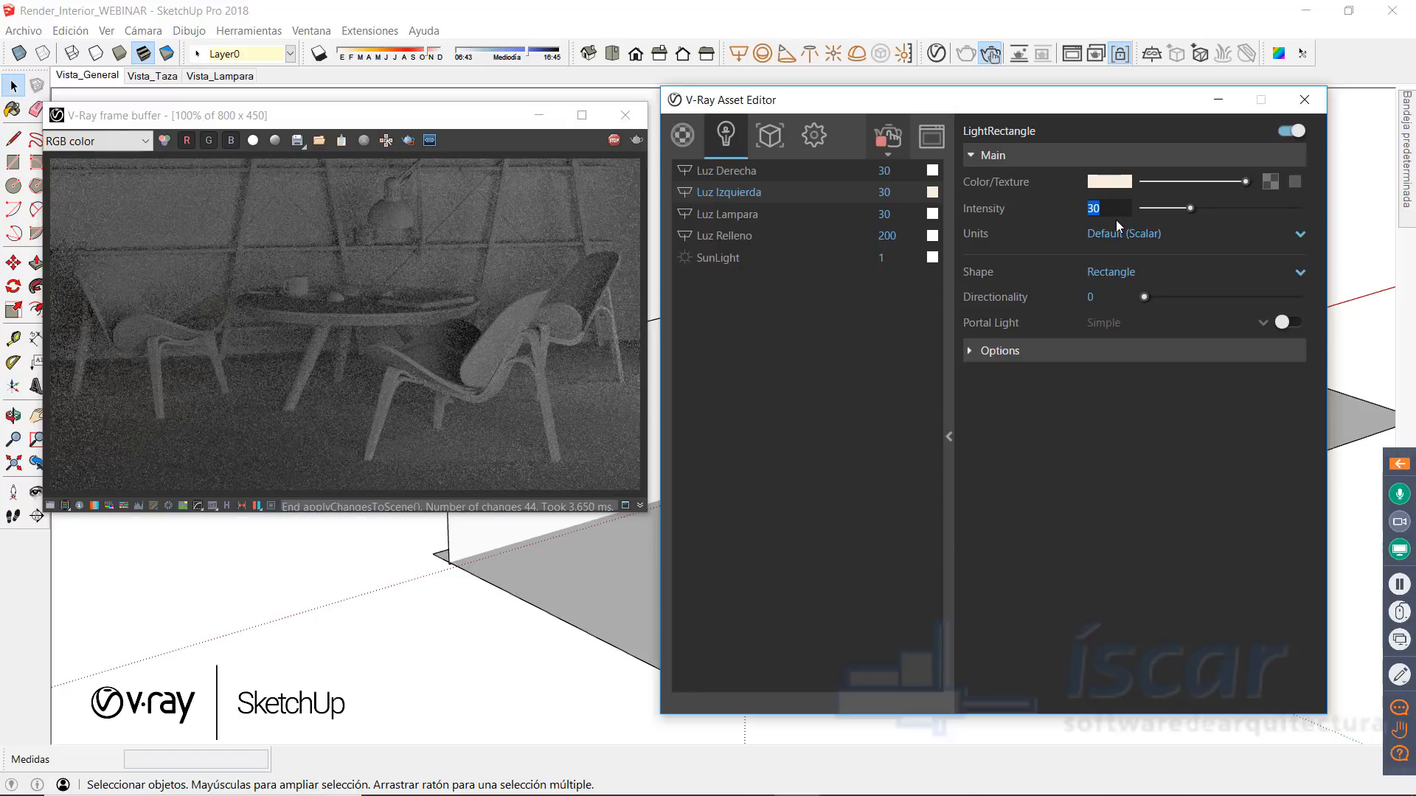
text(2400)
key(Return)
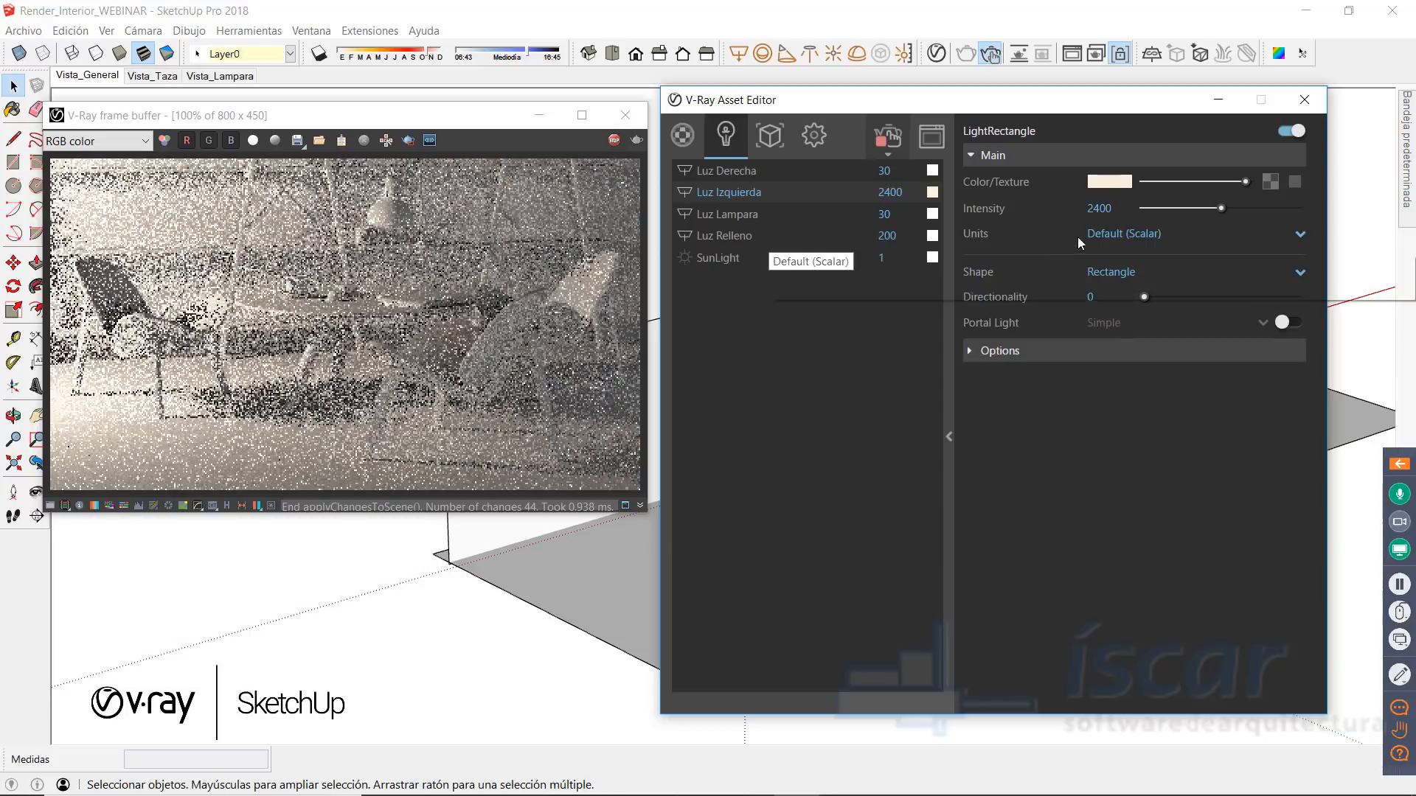
click(1103, 235)
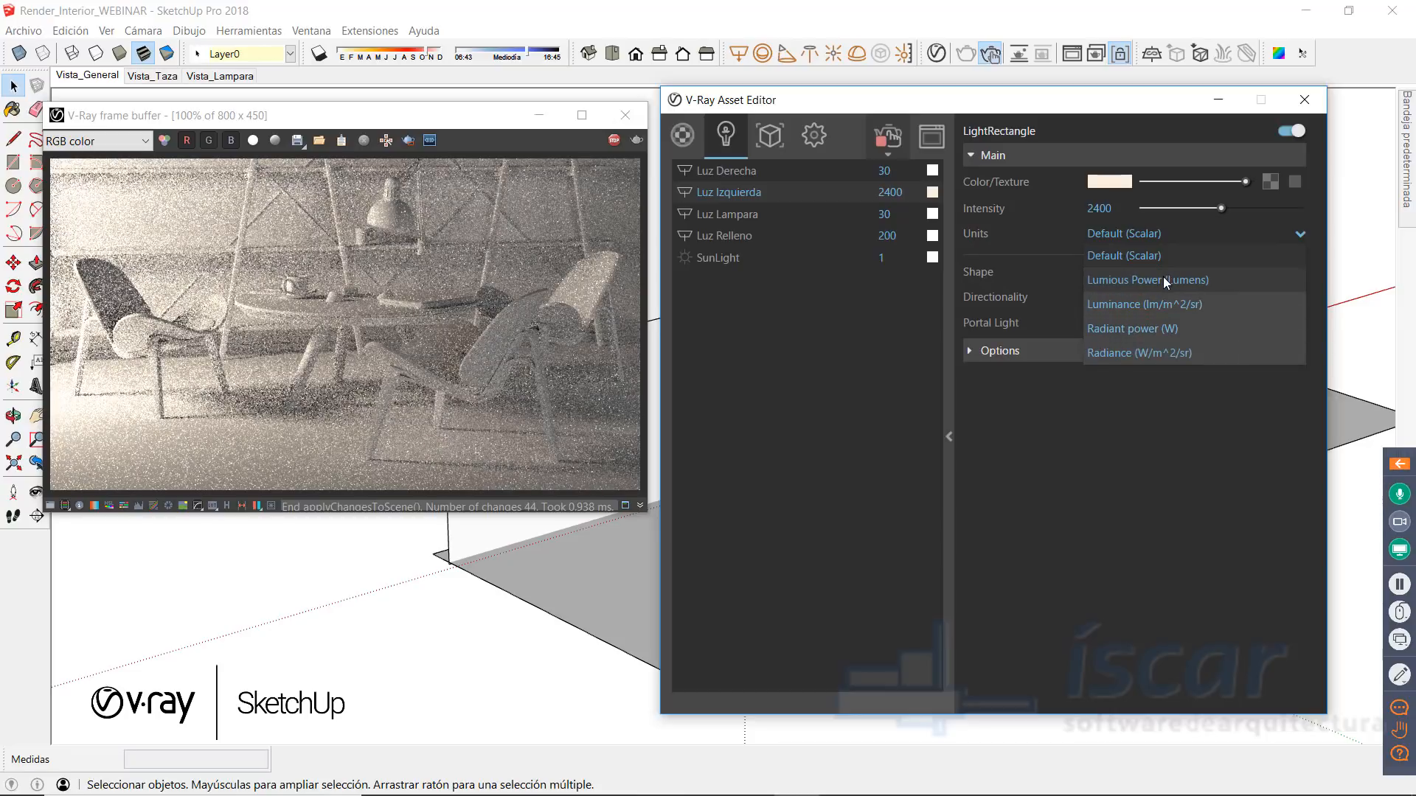
click(1152, 452)
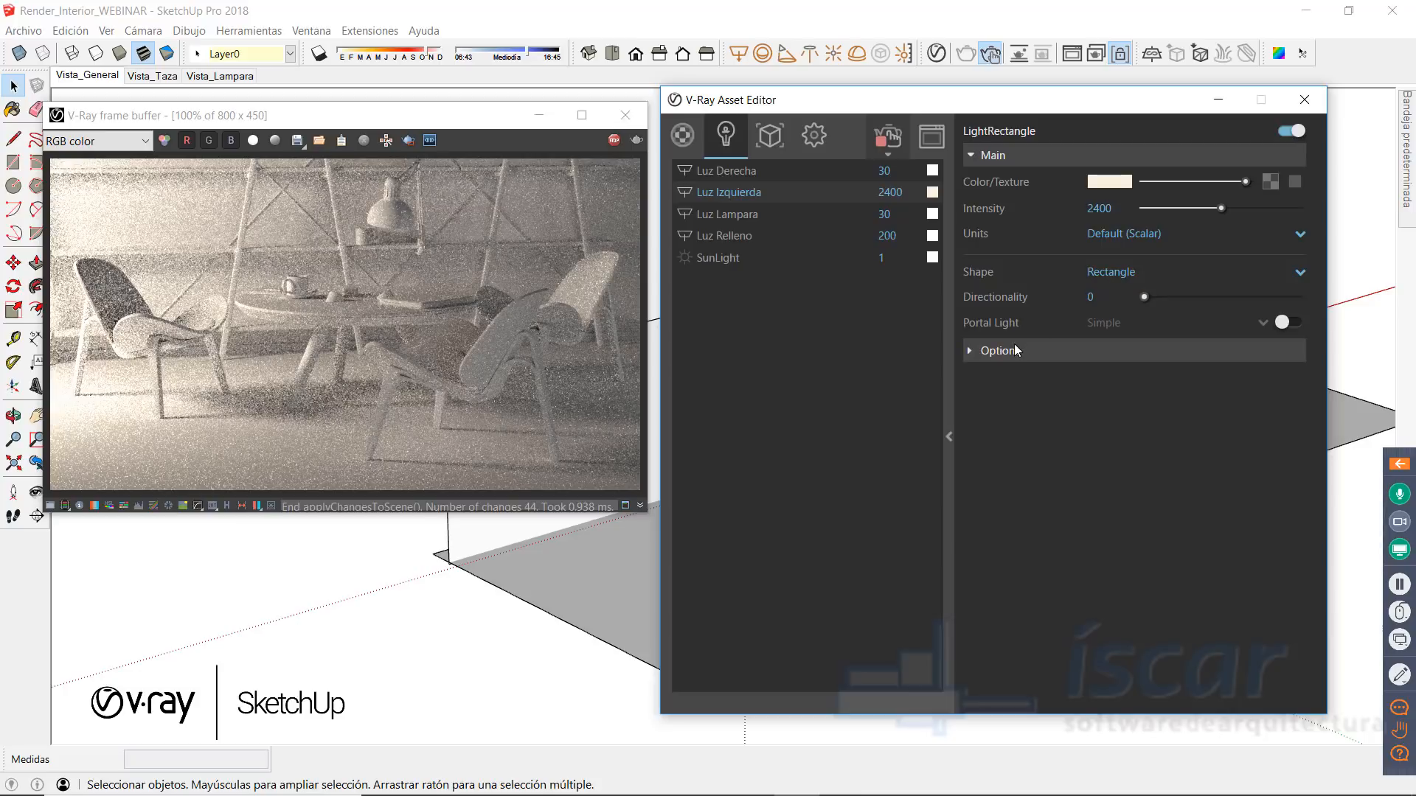
Step: Set the colour of Luz Derecha to R 214, G 227, B 235
click(729, 170)
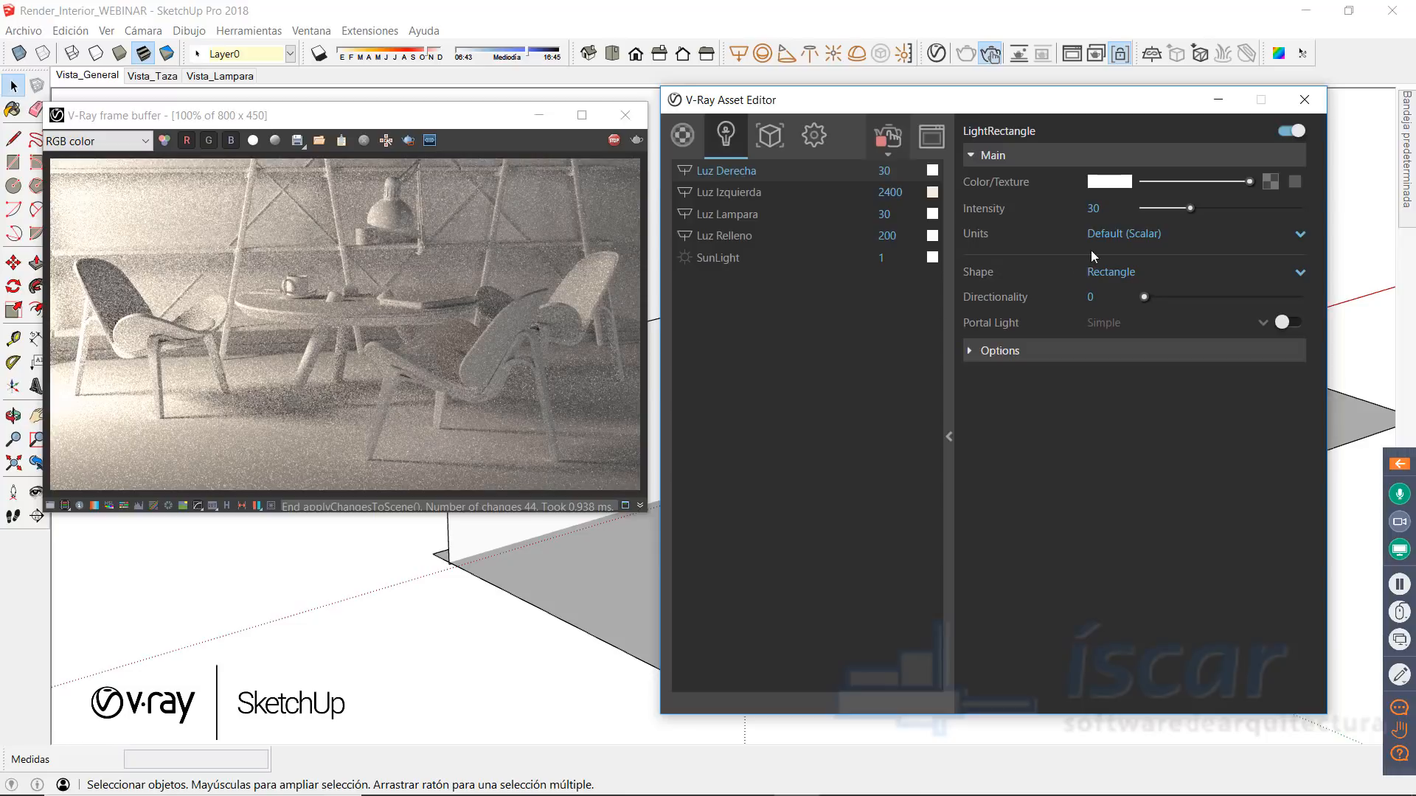
click(1109, 182)
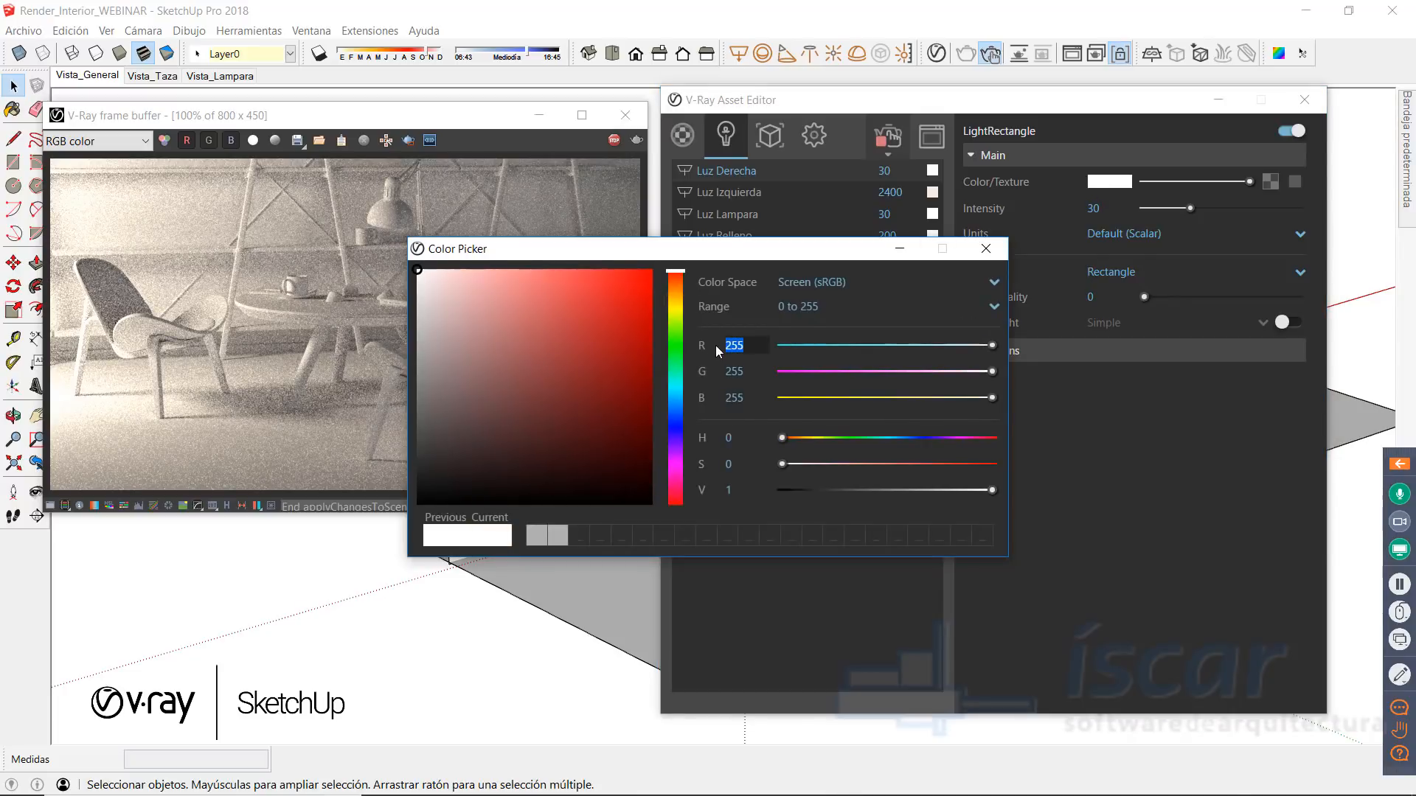
text(324)
key(Tab)
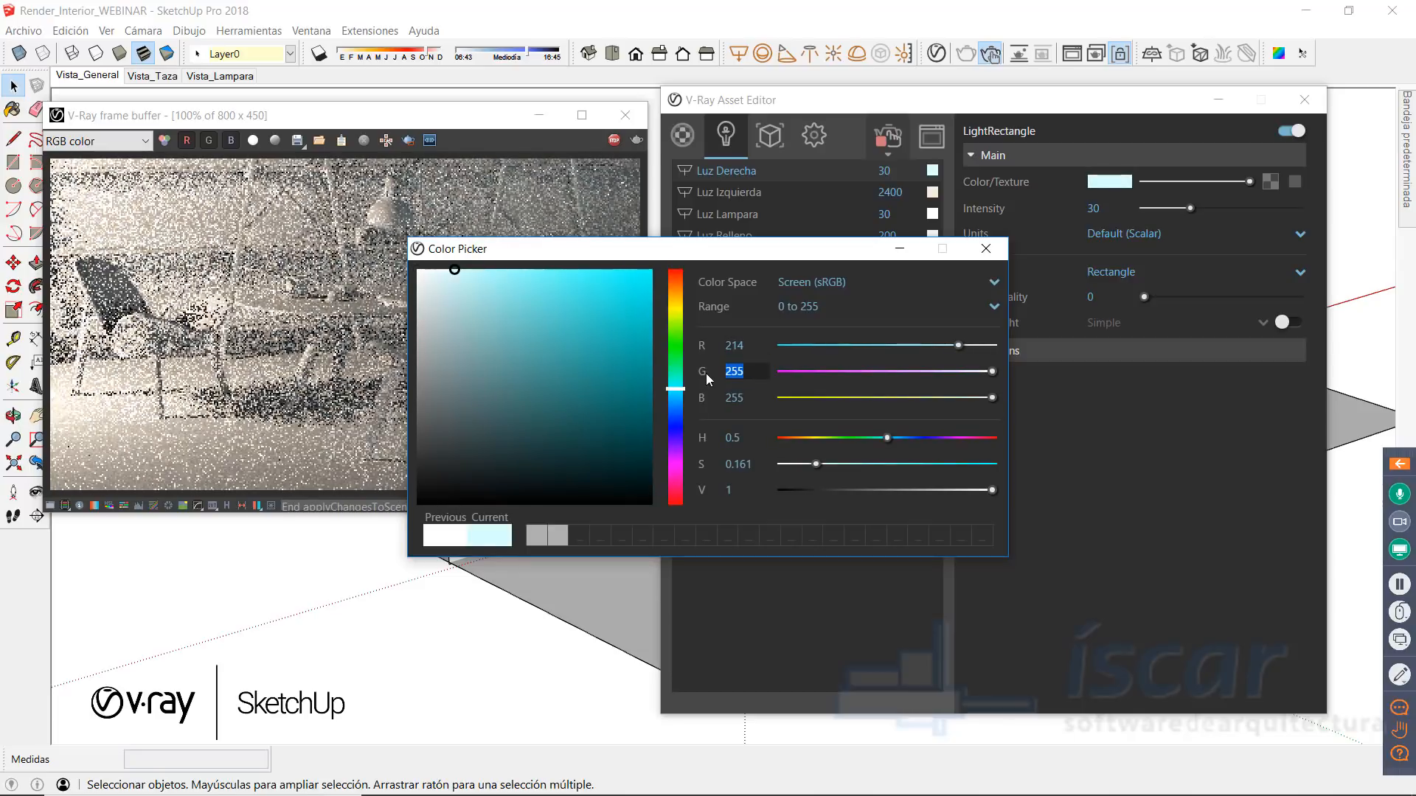
text(227)
key(Tab)
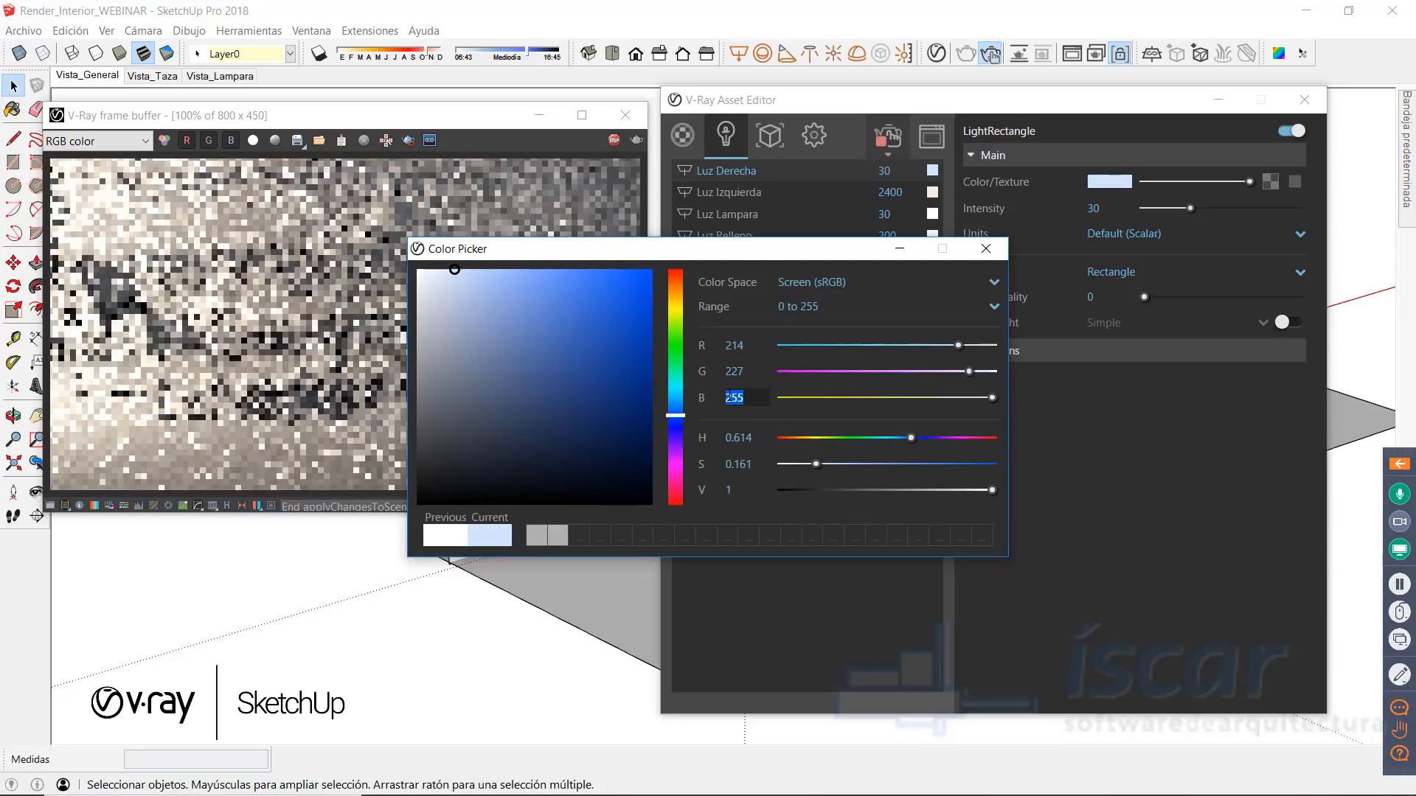
text(235)
key(Return)
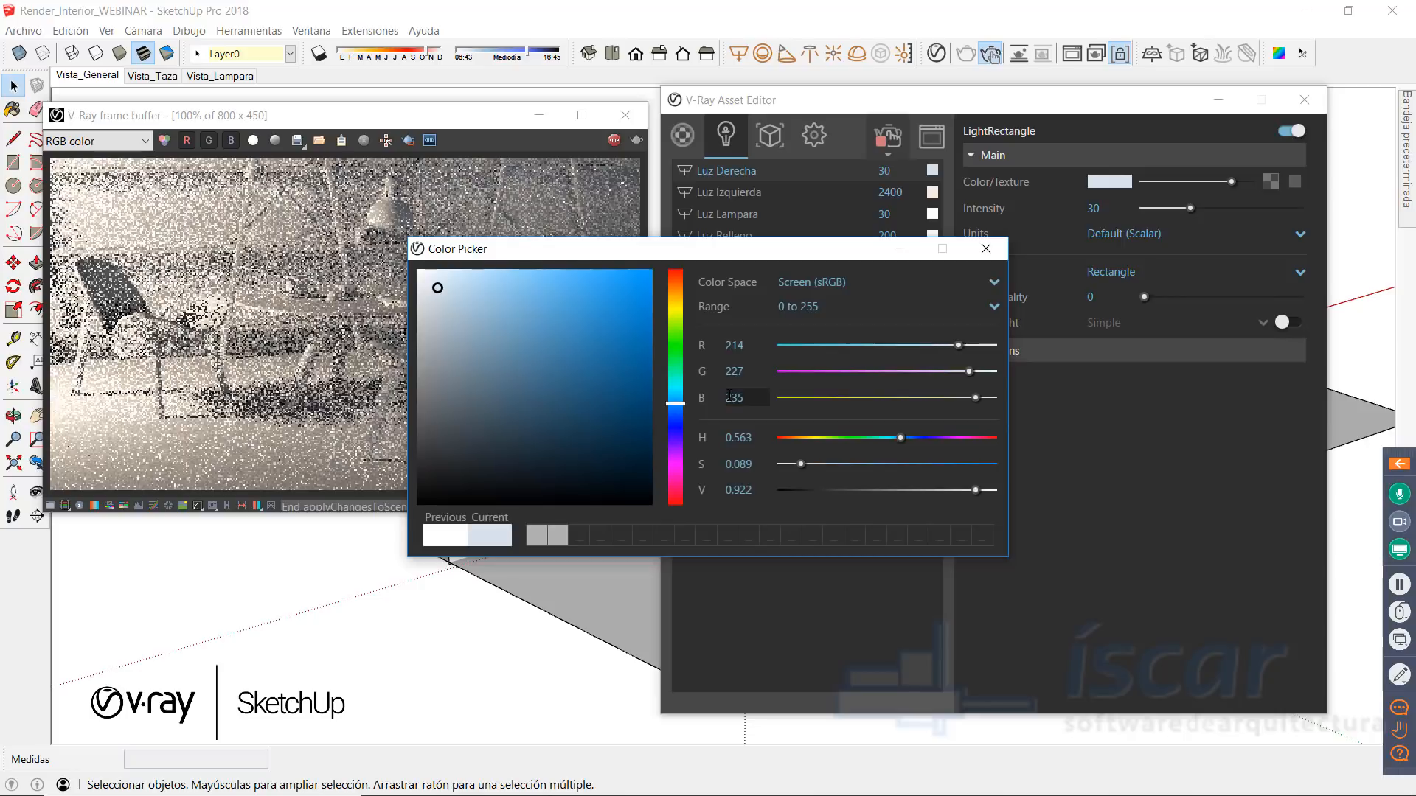
click(984, 250)
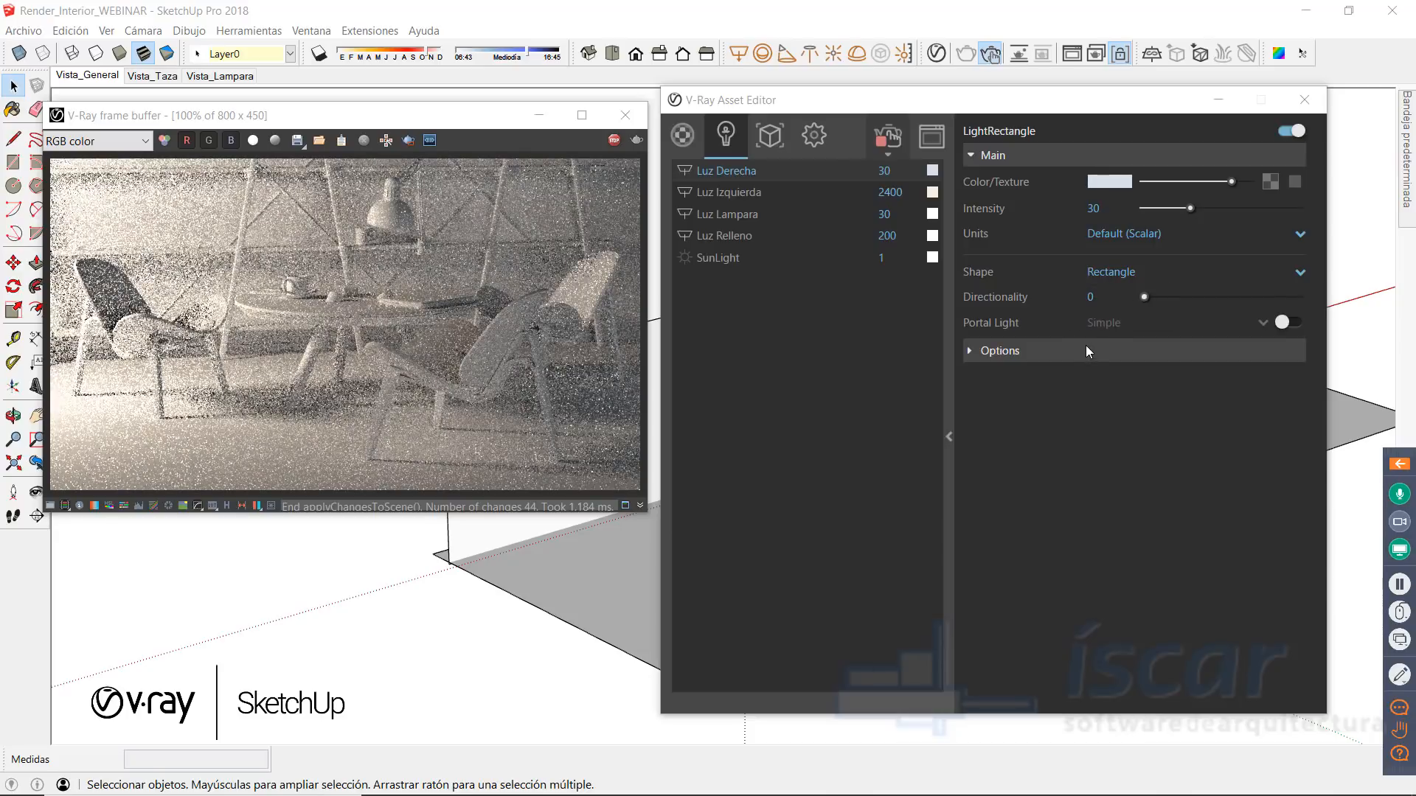
Step: Set the intensity of Luz Derecha to 900
click(1094, 210)
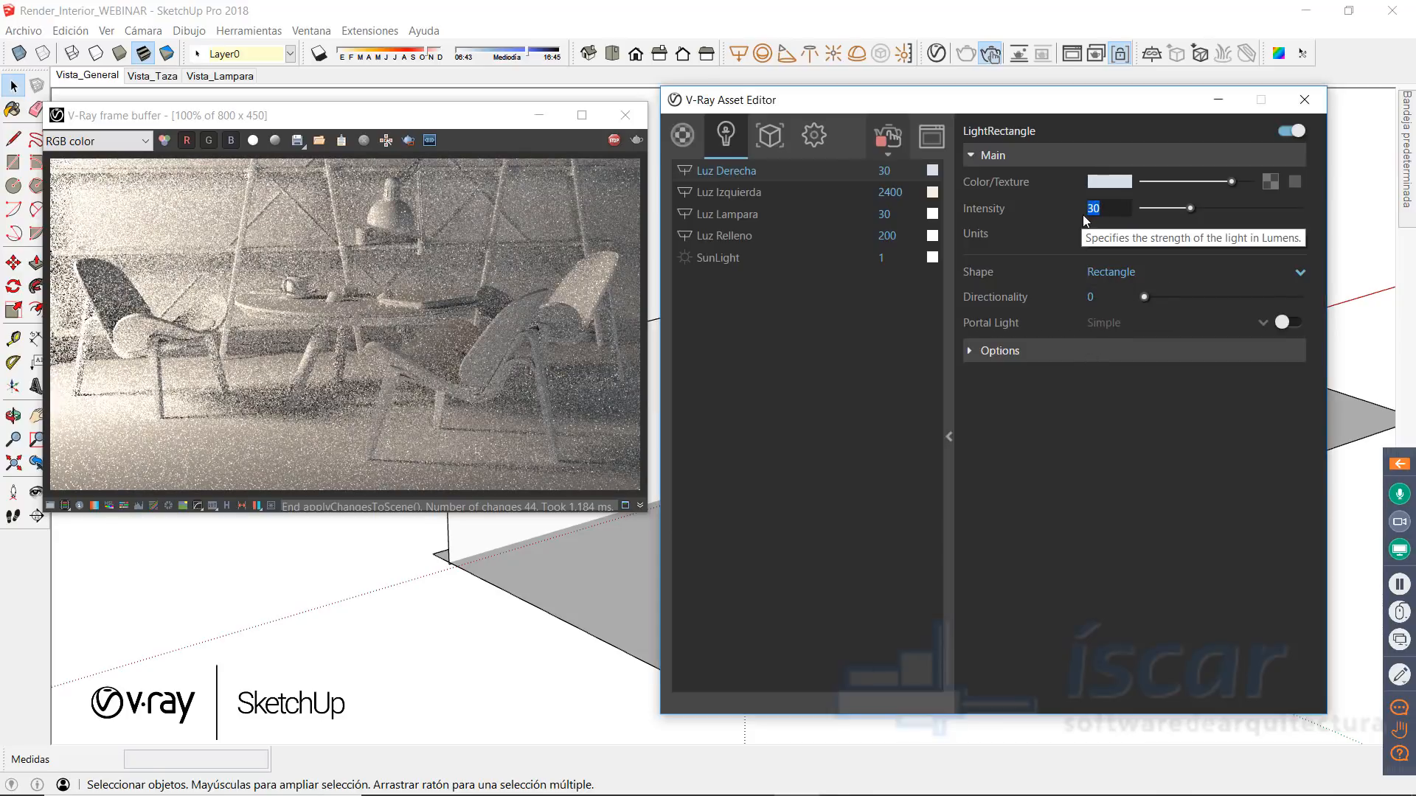
text(900)
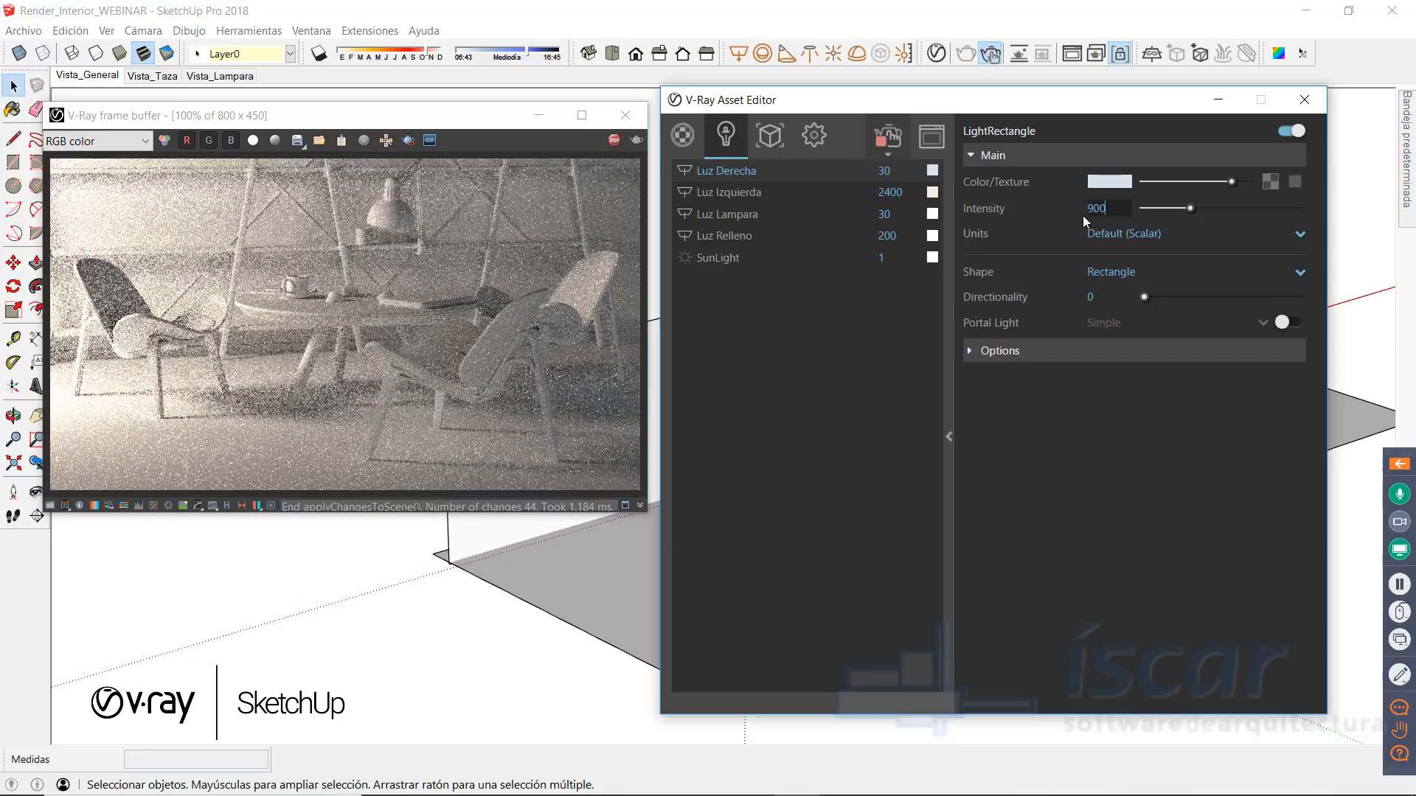
key(Return)
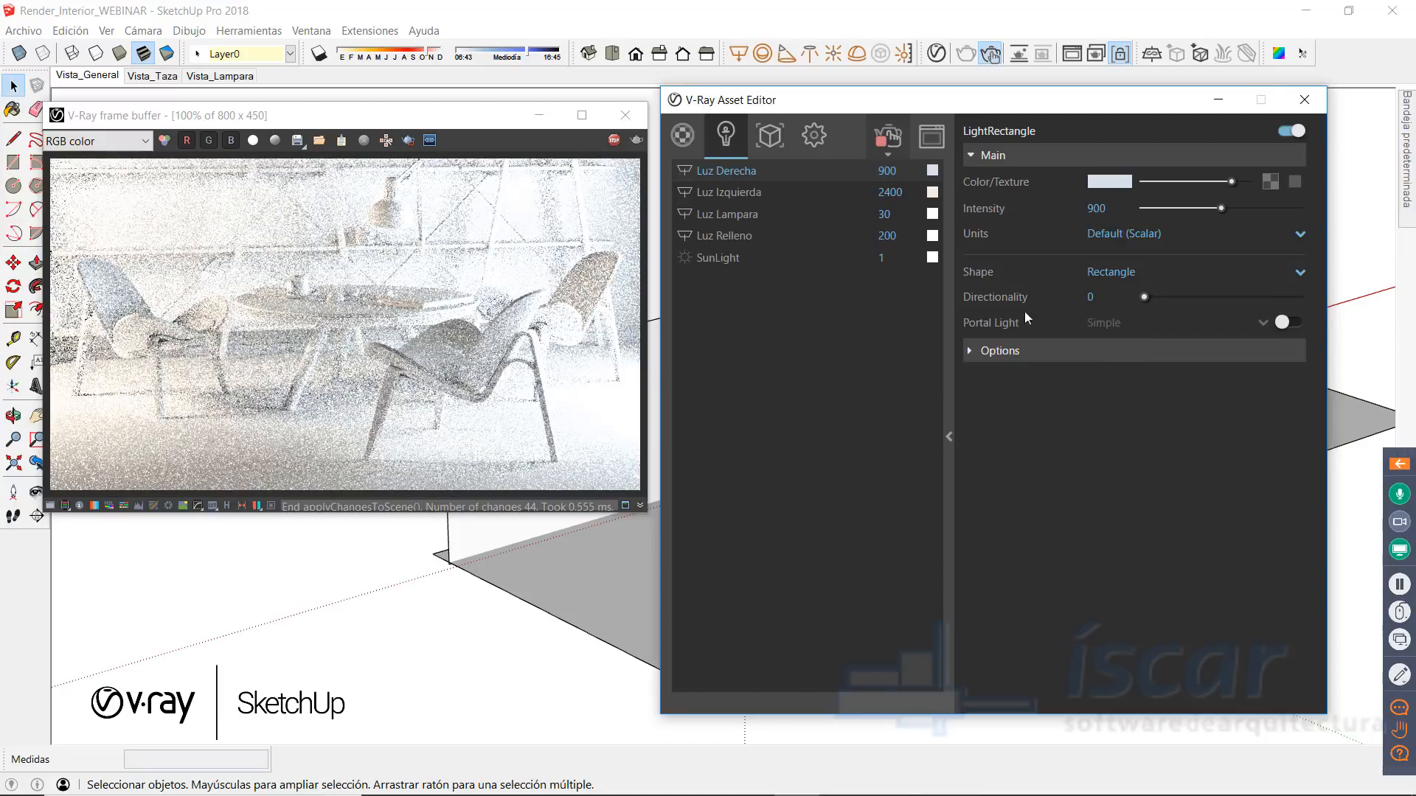
Step: Set the colour of Luz Lampara to R 244, G 193, B 123
click(724, 214)
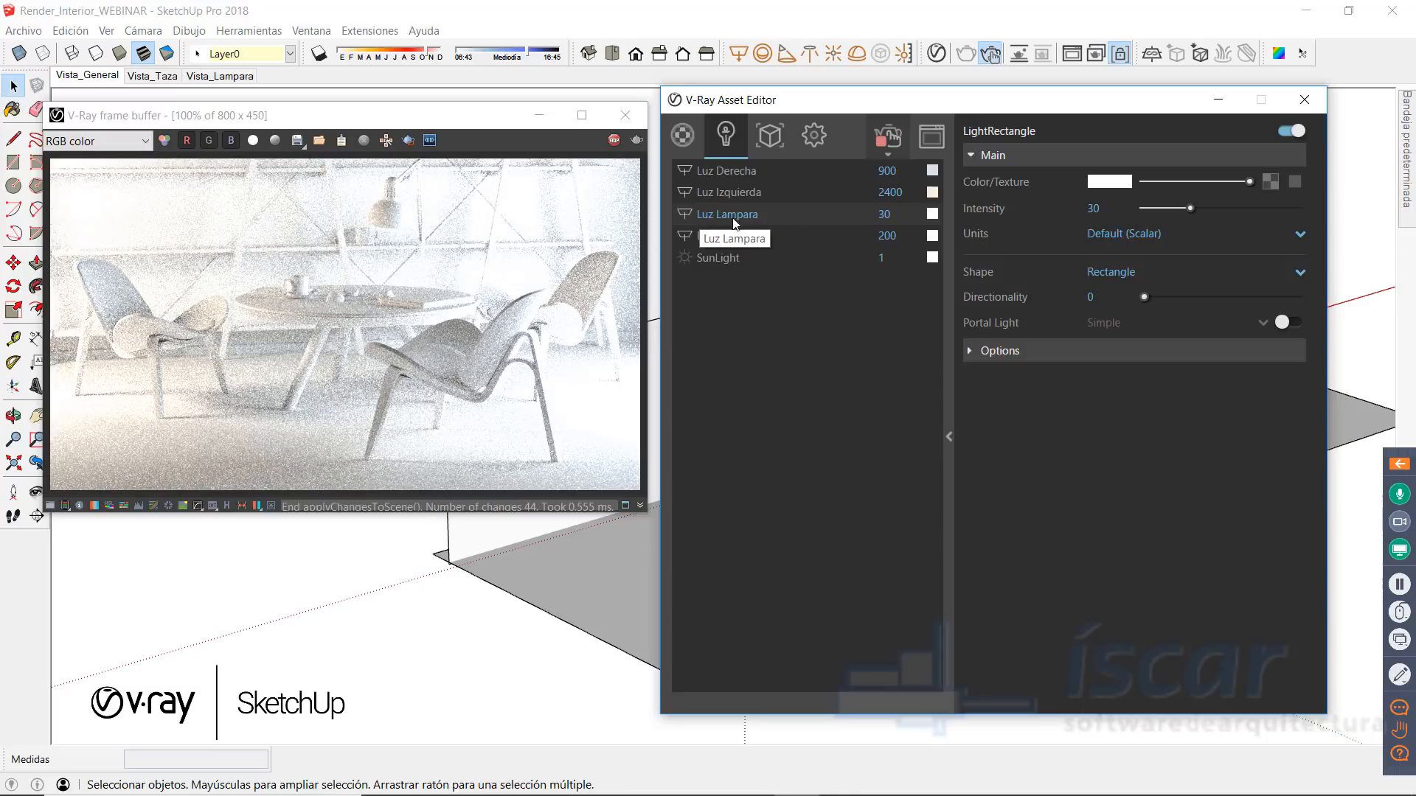
click(1107, 182)
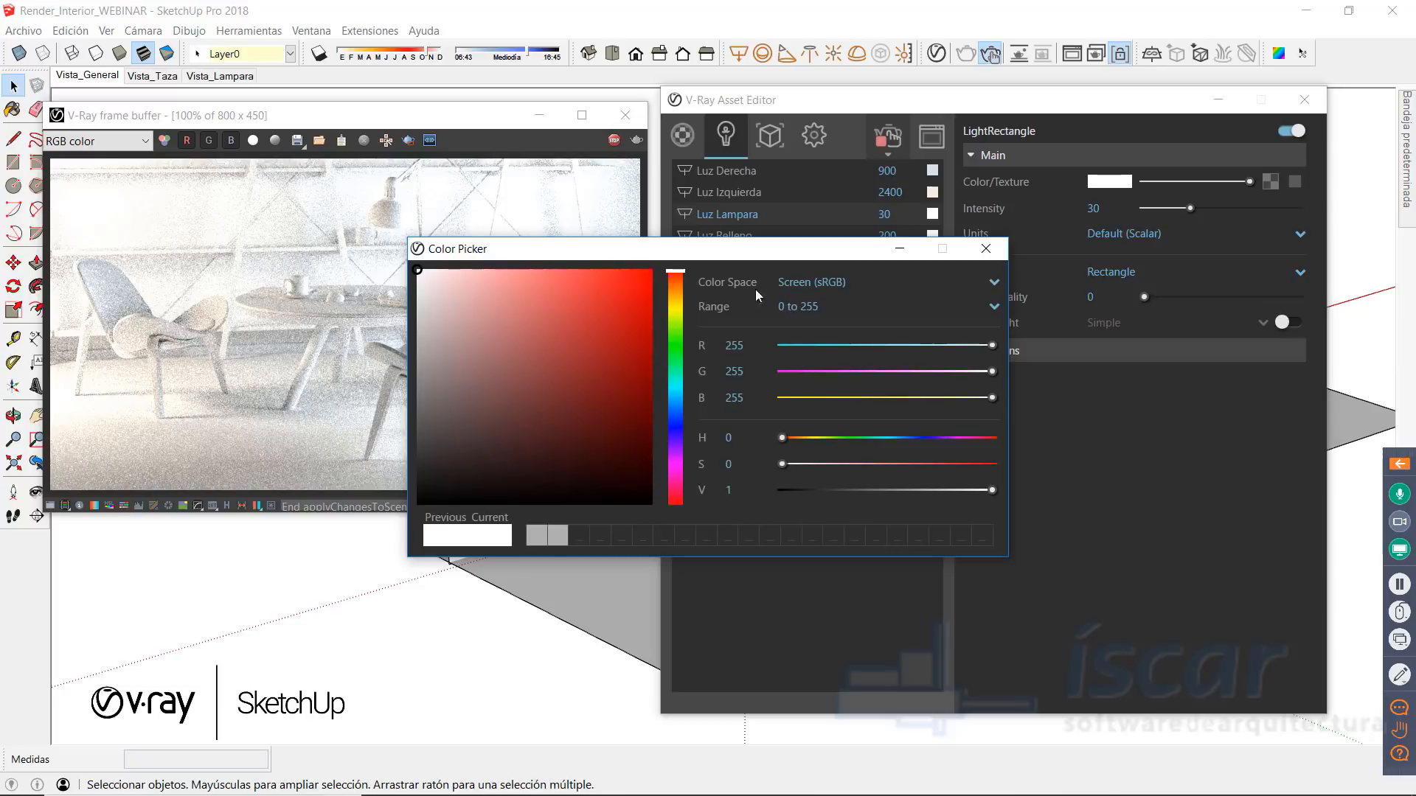
click(732, 344)
key(Tab)
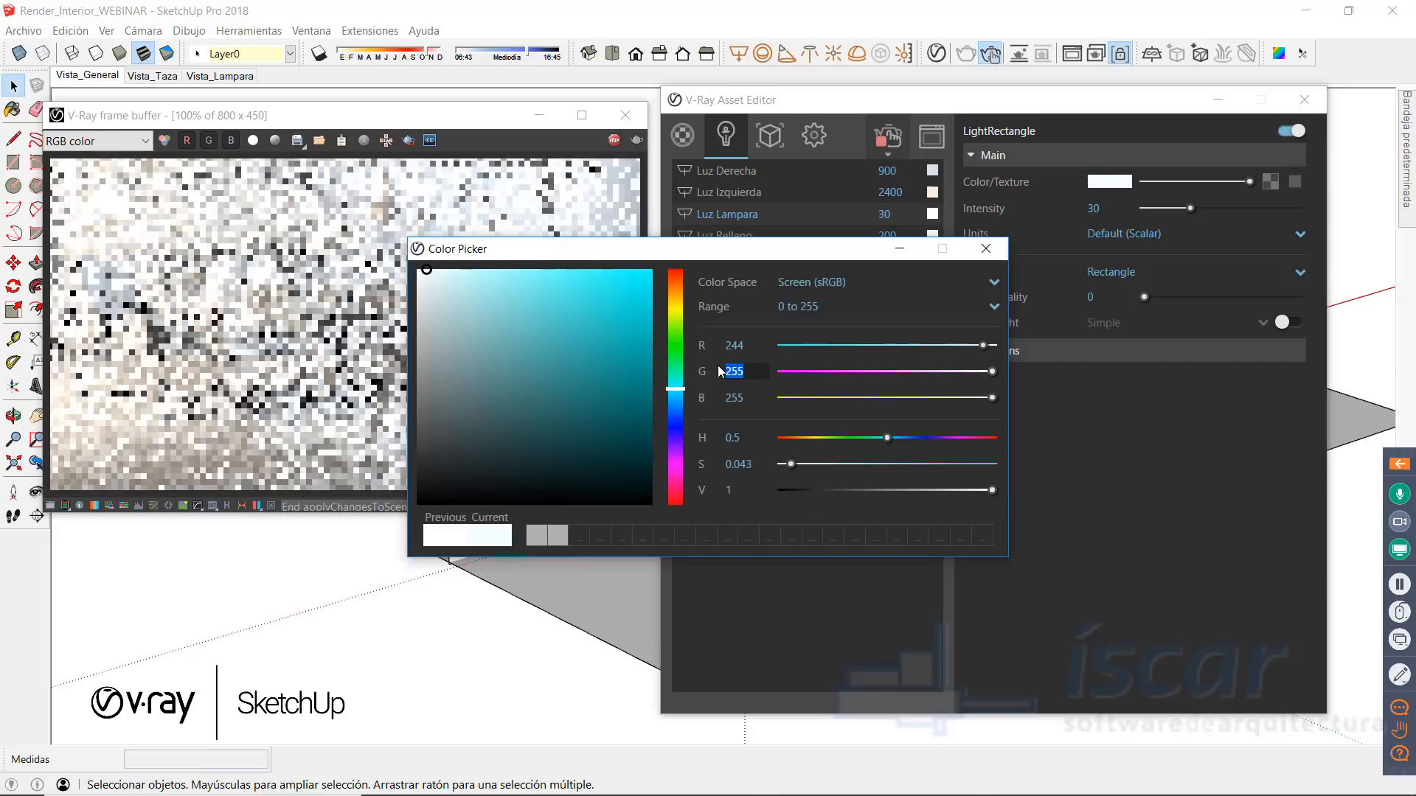
text(19)
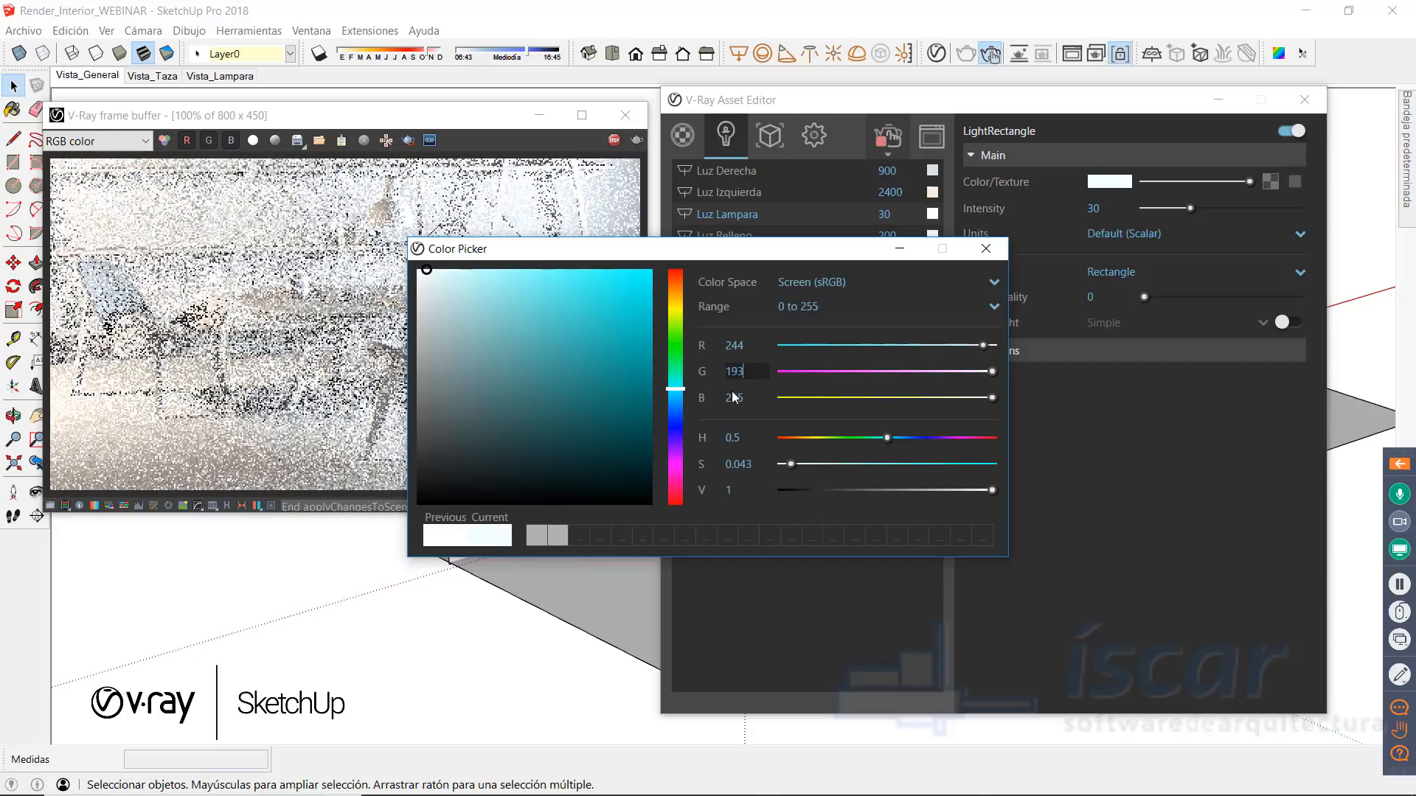
text(3)
key(Tab)
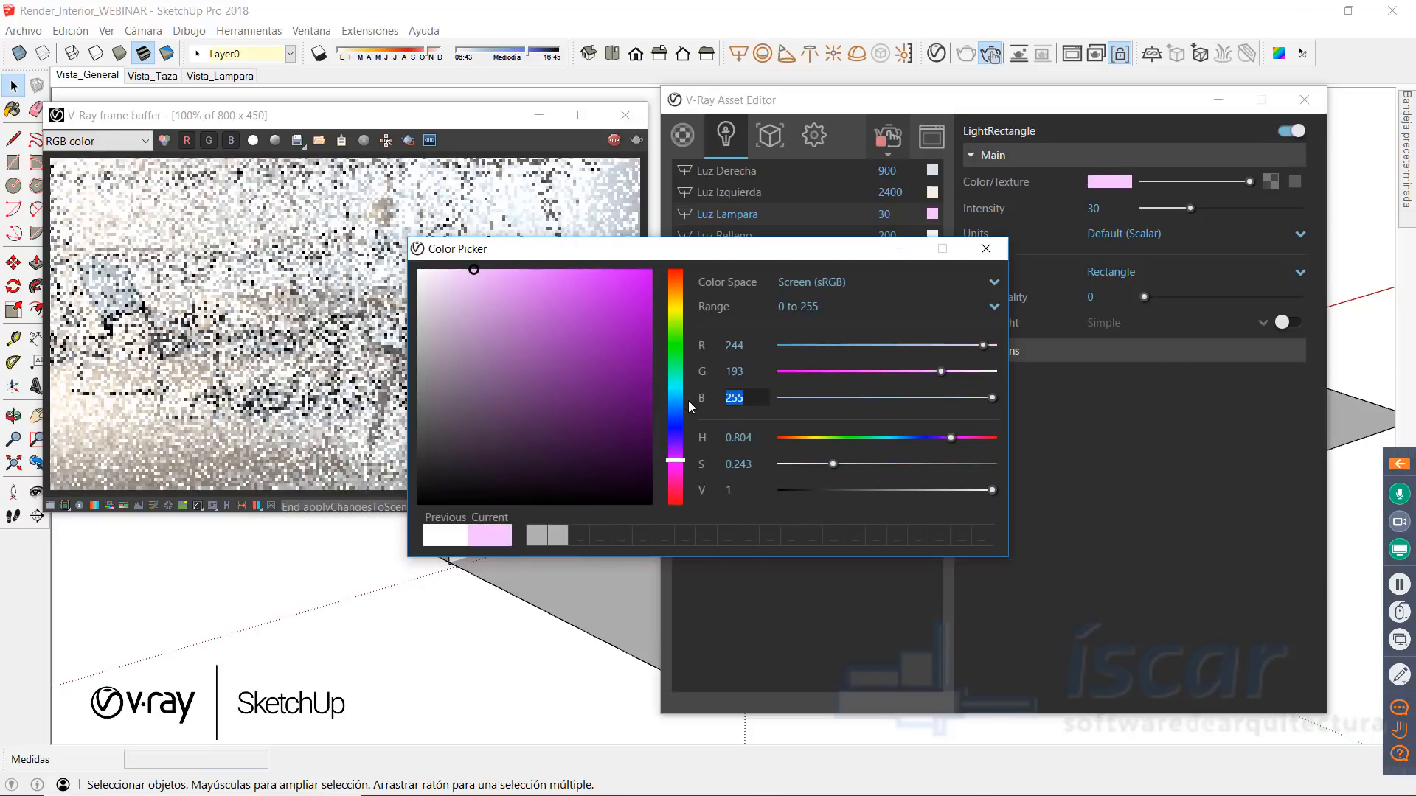
text(123)
key(Tab)
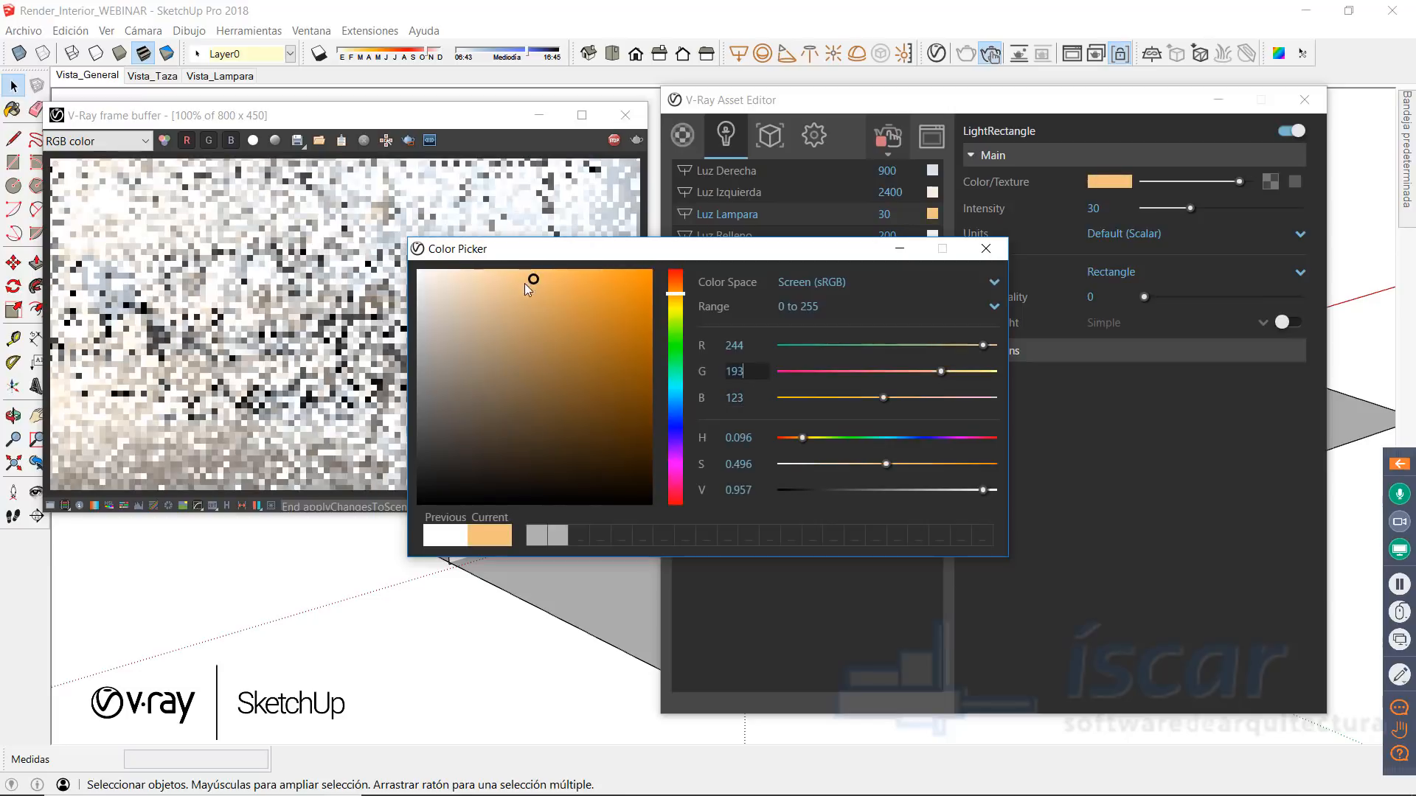
click(984, 250)
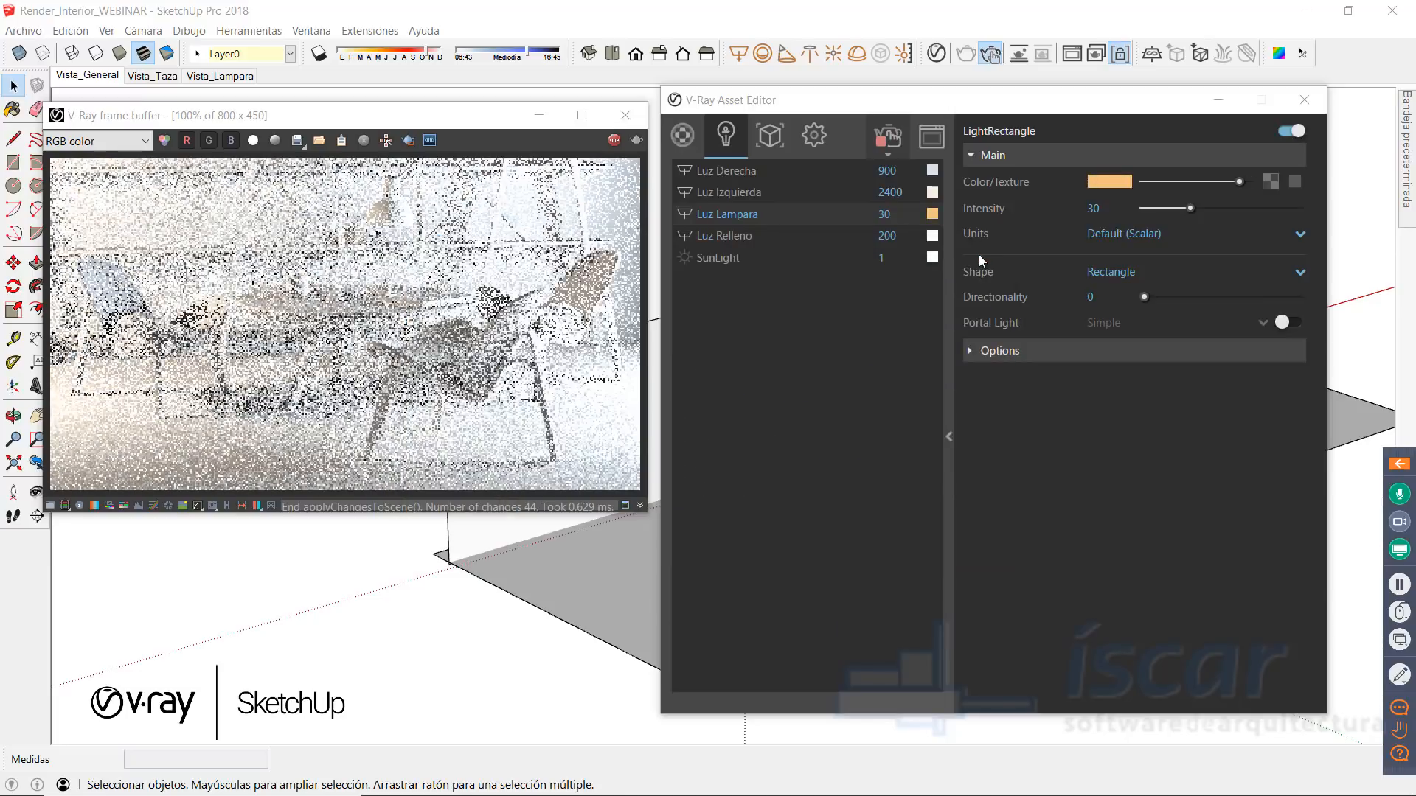
Step: Set the intensity of Luz Lampara to 5000 and keep its shape as Rectangle
click(1087, 209)
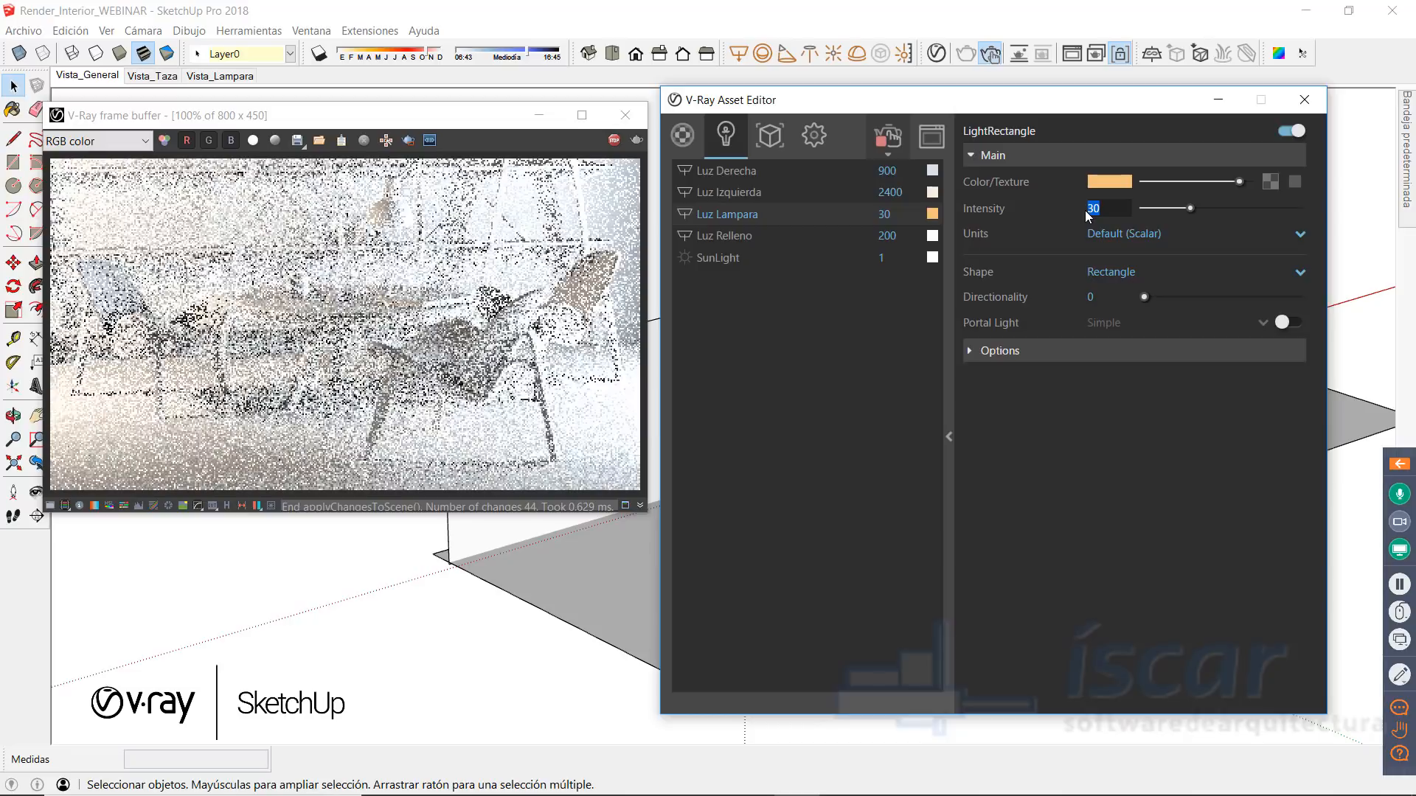
text(5000)
key(Return)
click(1108, 273)
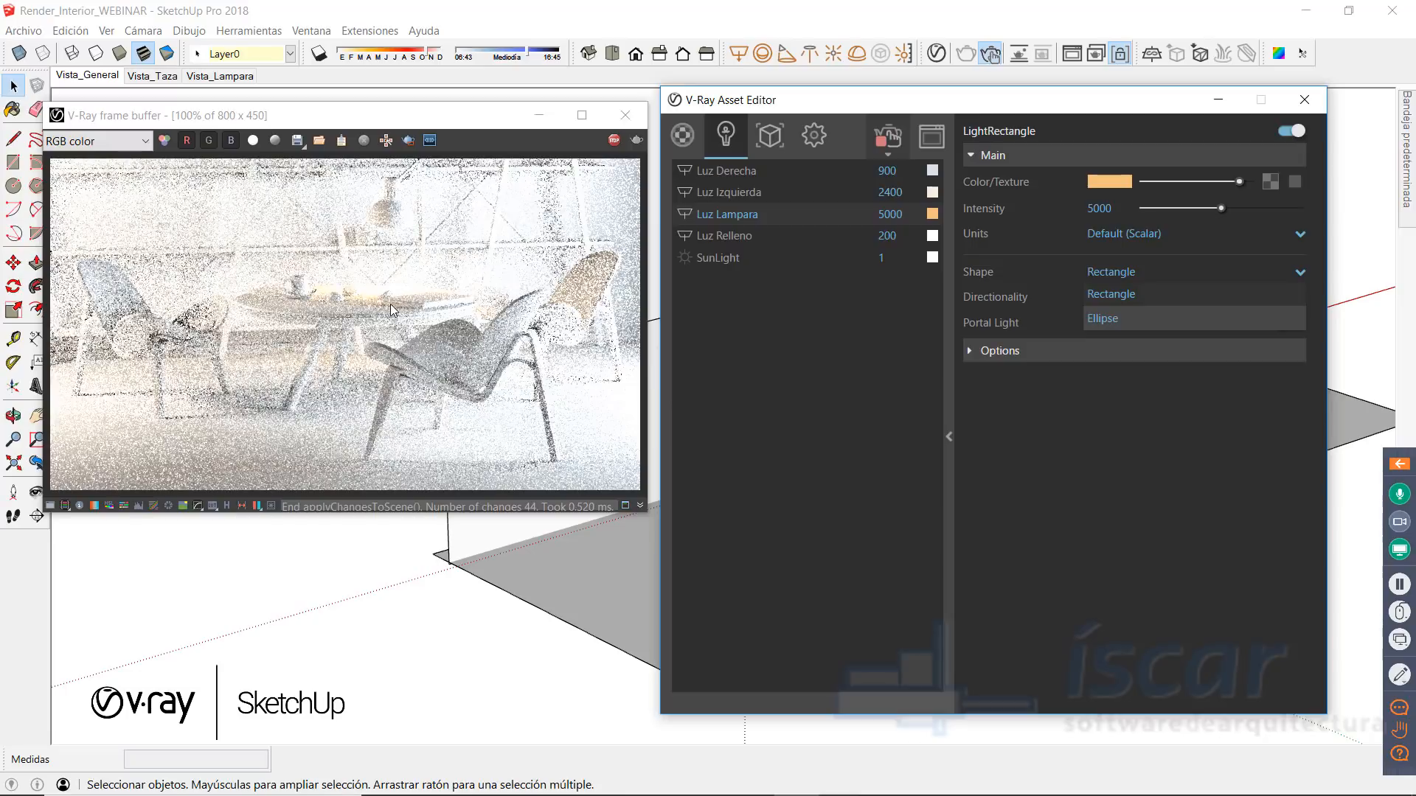
click(1121, 425)
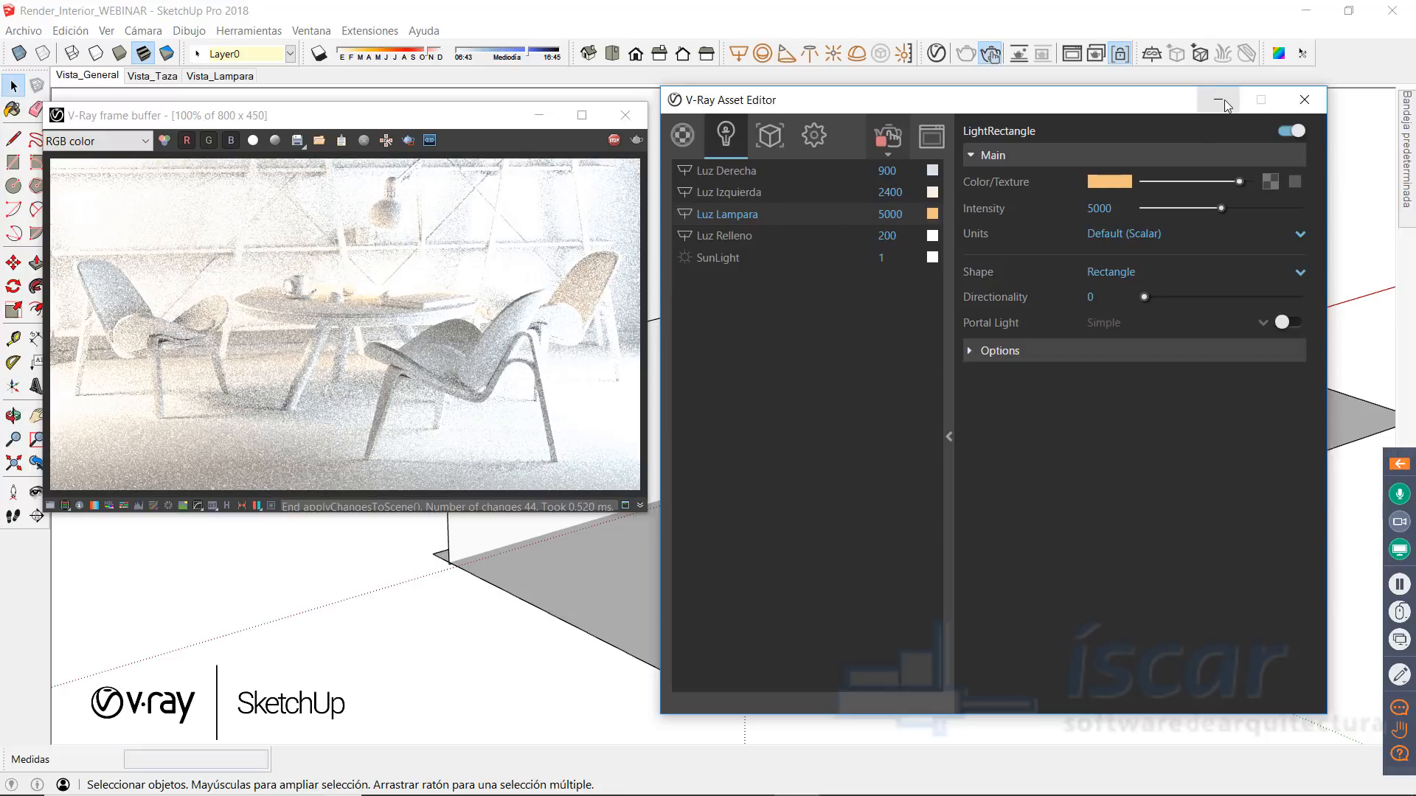
Step: Enable Material Override in the render settings, toggling it off and on again to compare the interactive render
click(812, 135)
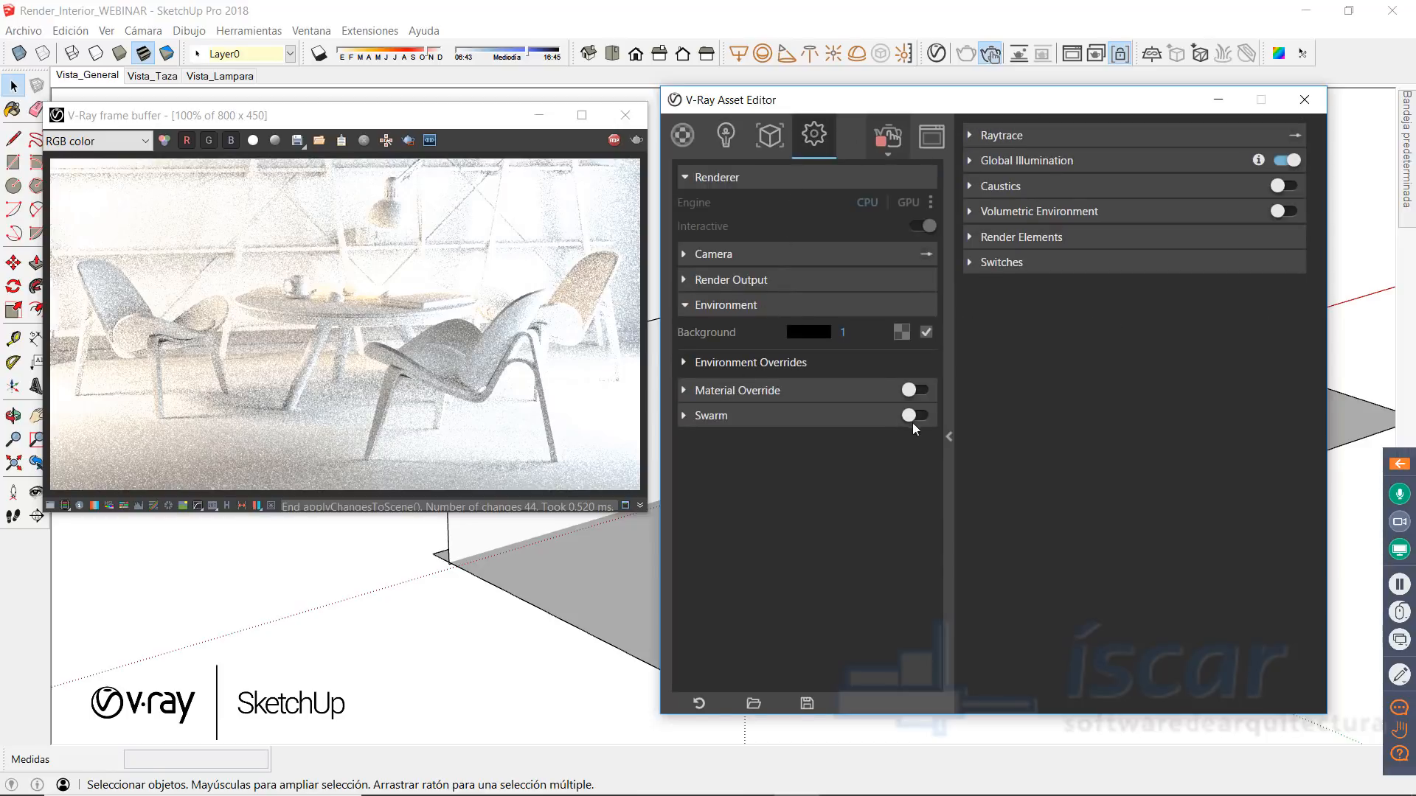
click(914, 391)
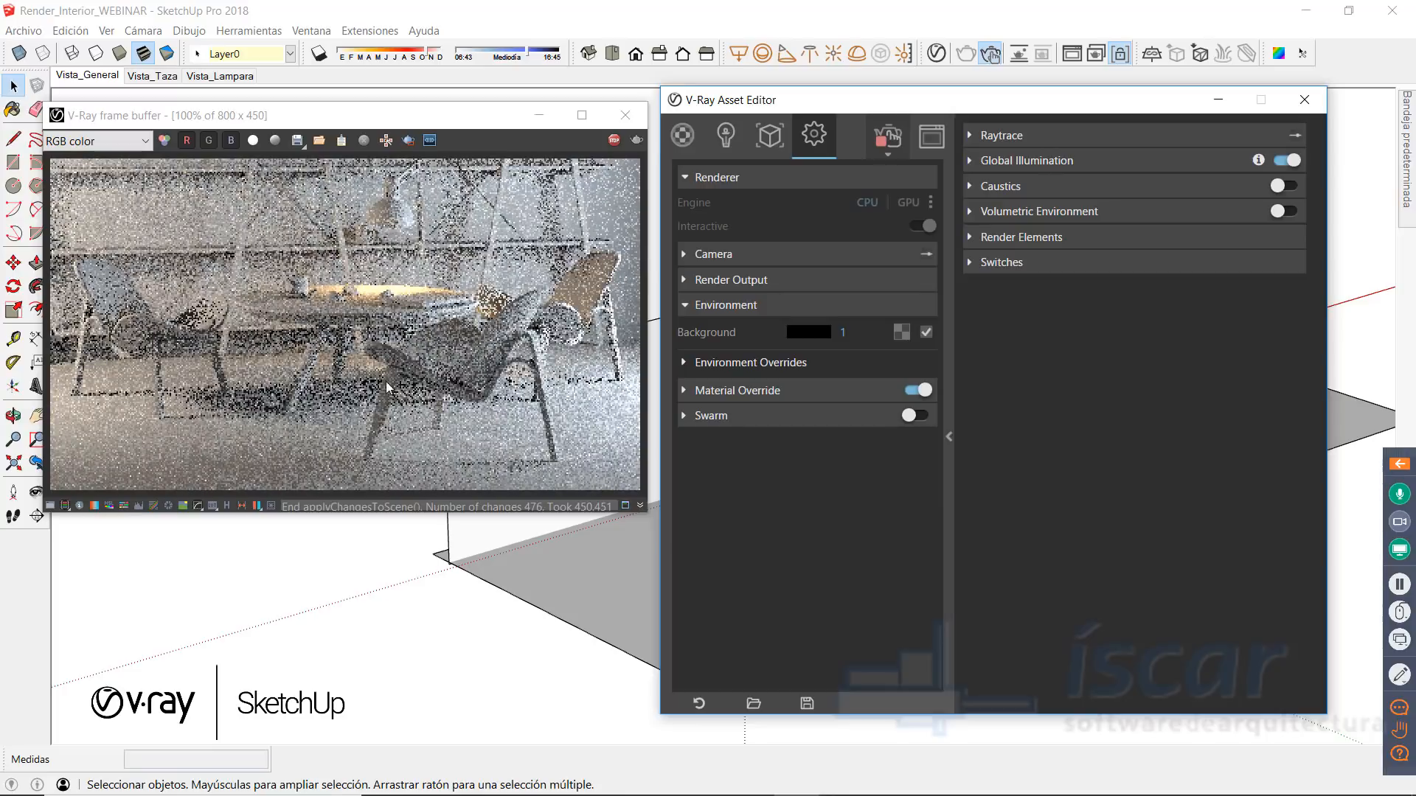
click(730, 391)
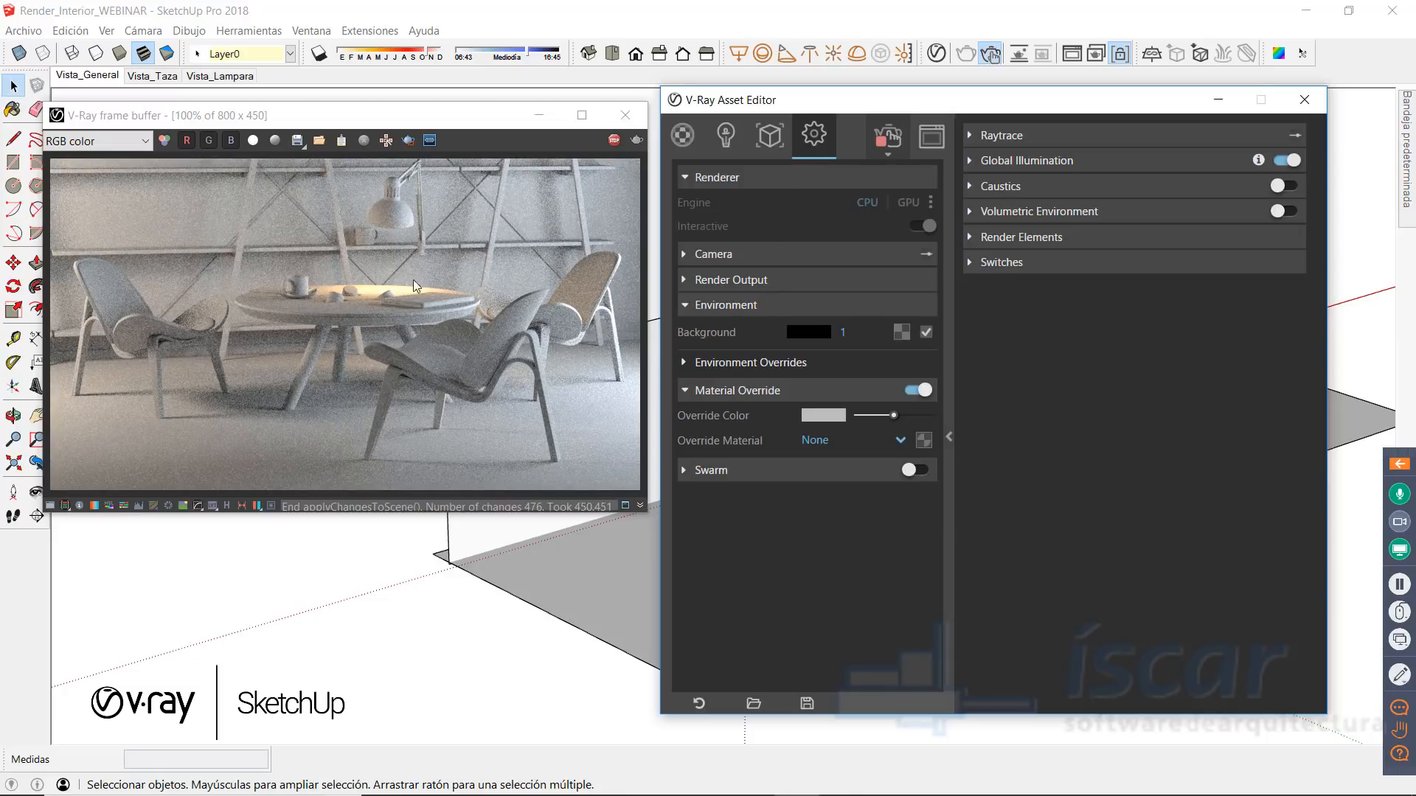
click(922, 389)
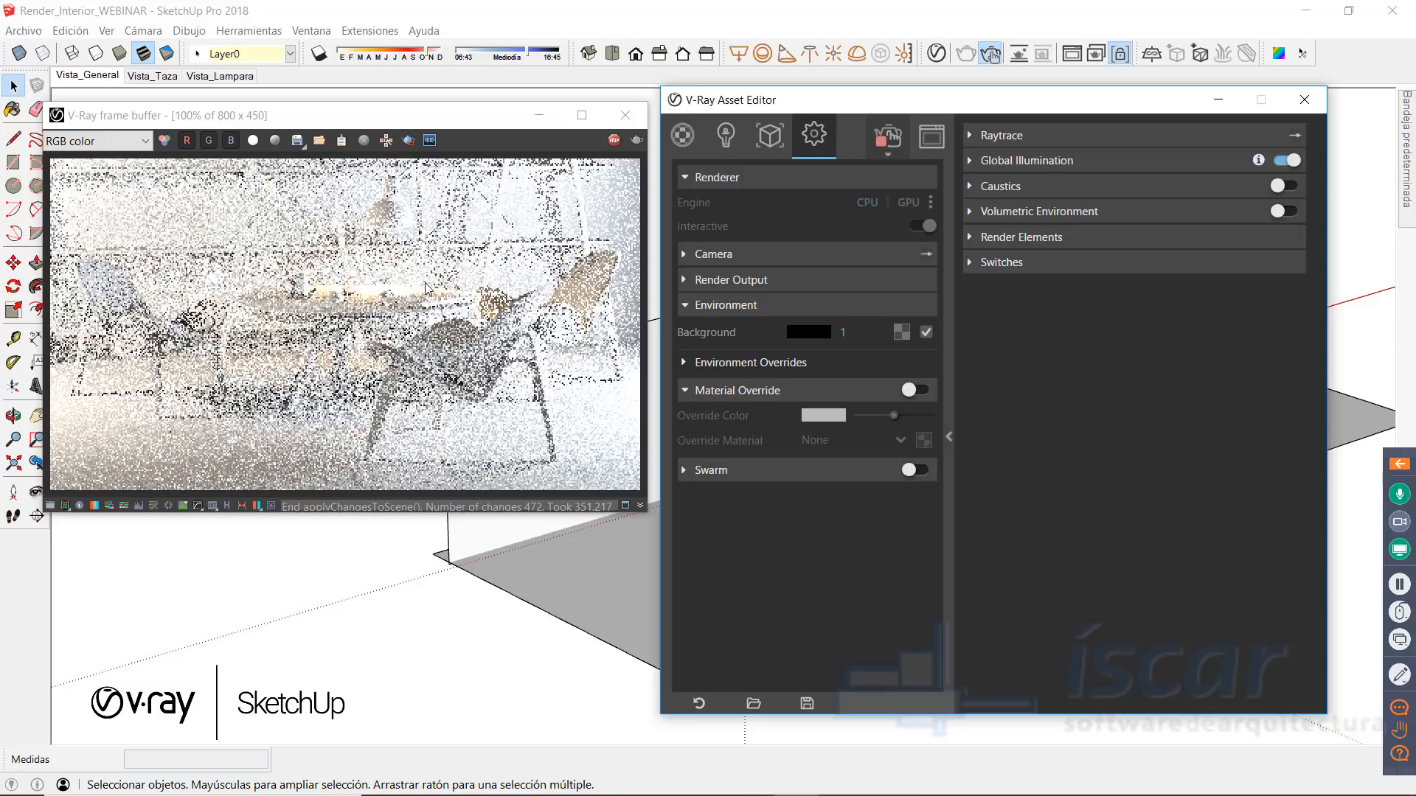
click(912, 388)
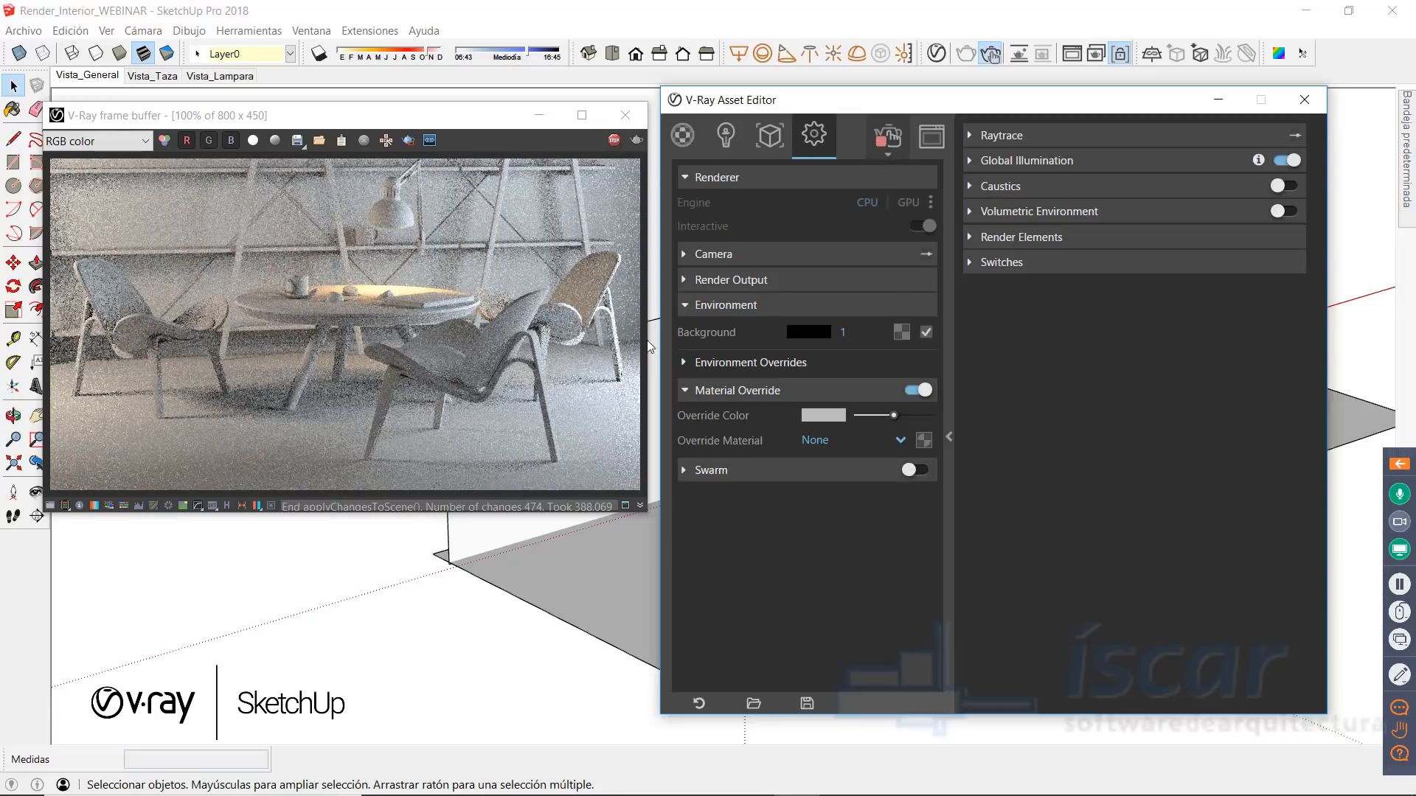
Step: Return to the lights and set the shape of Luz Lampara to Ellipse
click(726, 136)
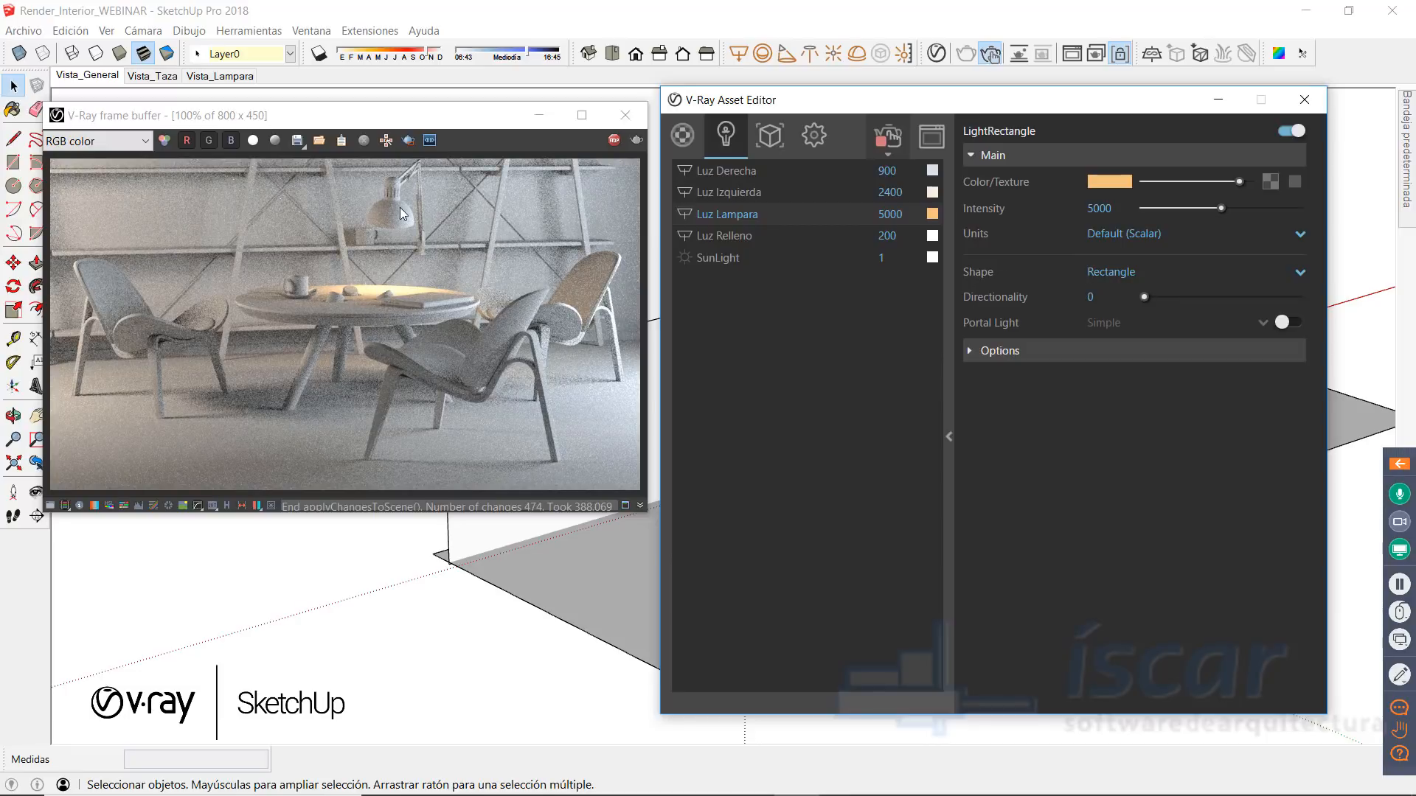
click(1104, 268)
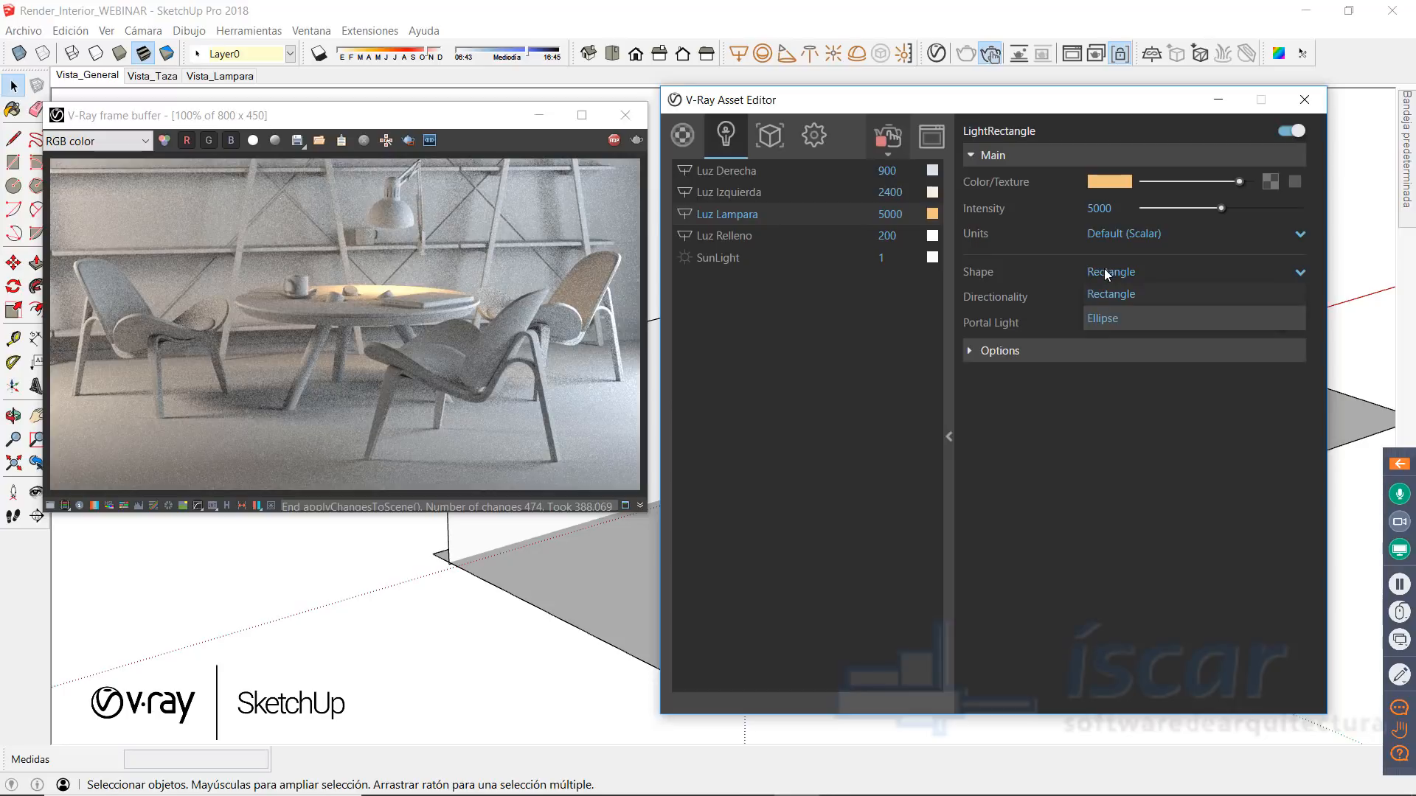
click(1109, 319)
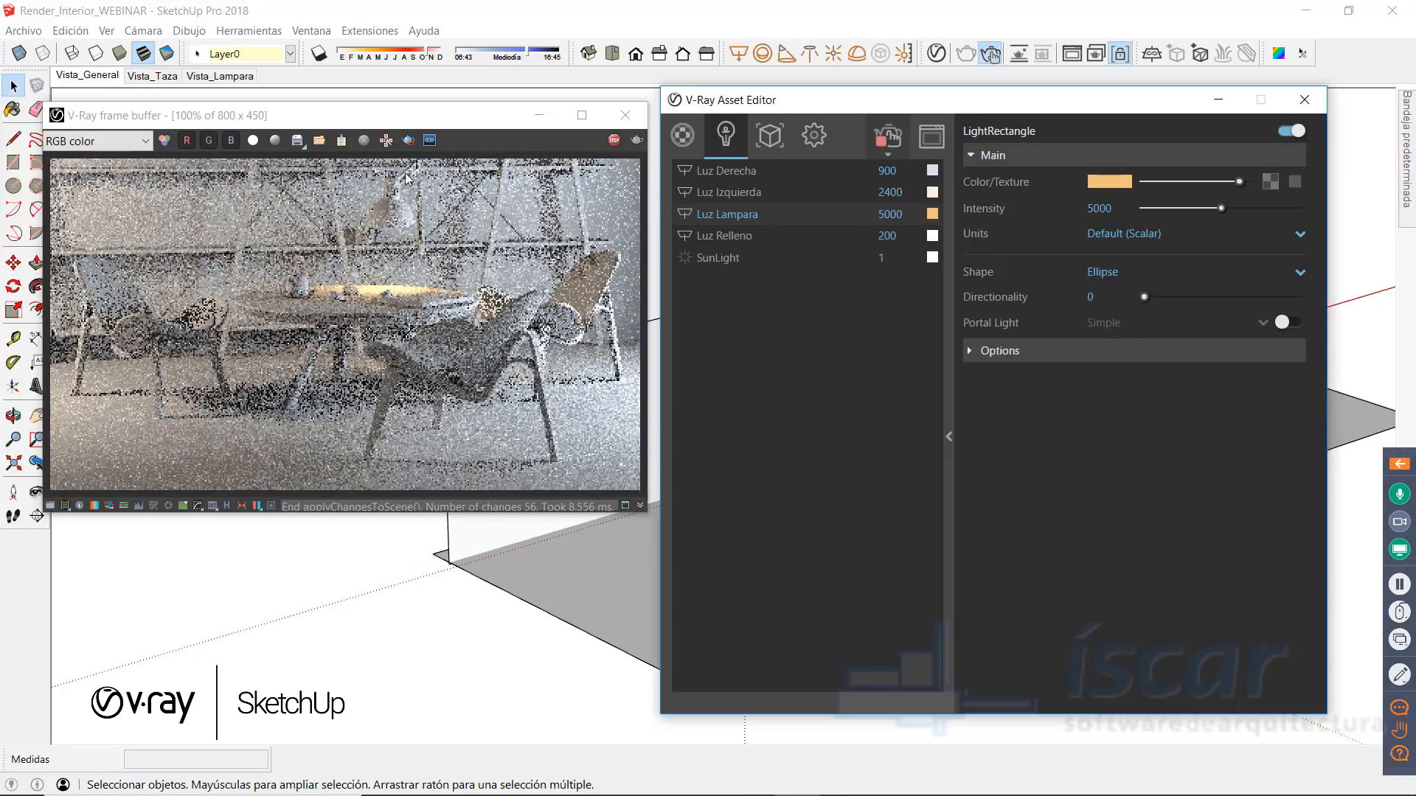
Step: Limit the interactive render to a region around the lamp and tabletop, and turn region rendering off again
click(408, 141)
drag(309, 188, 443, 307)
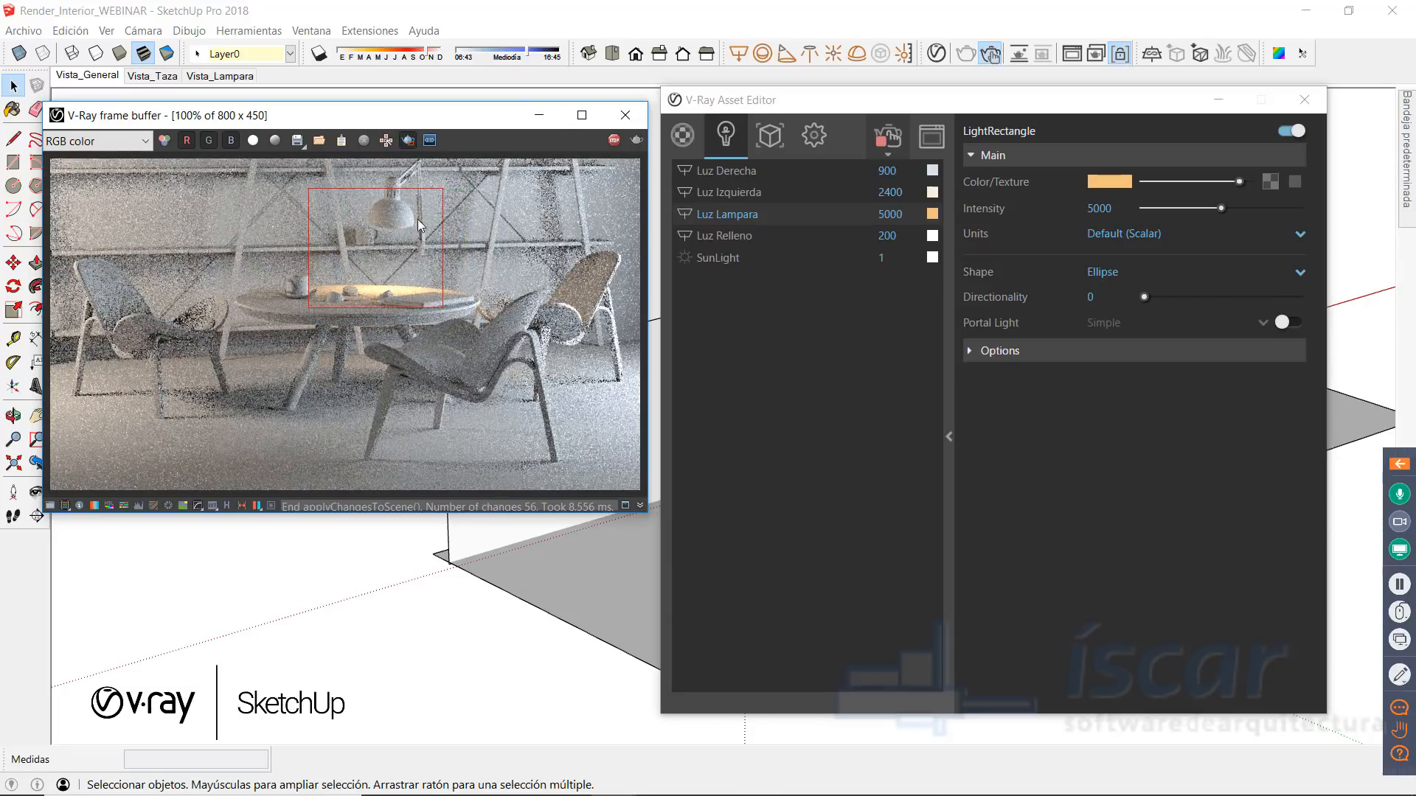
click(409, 145)
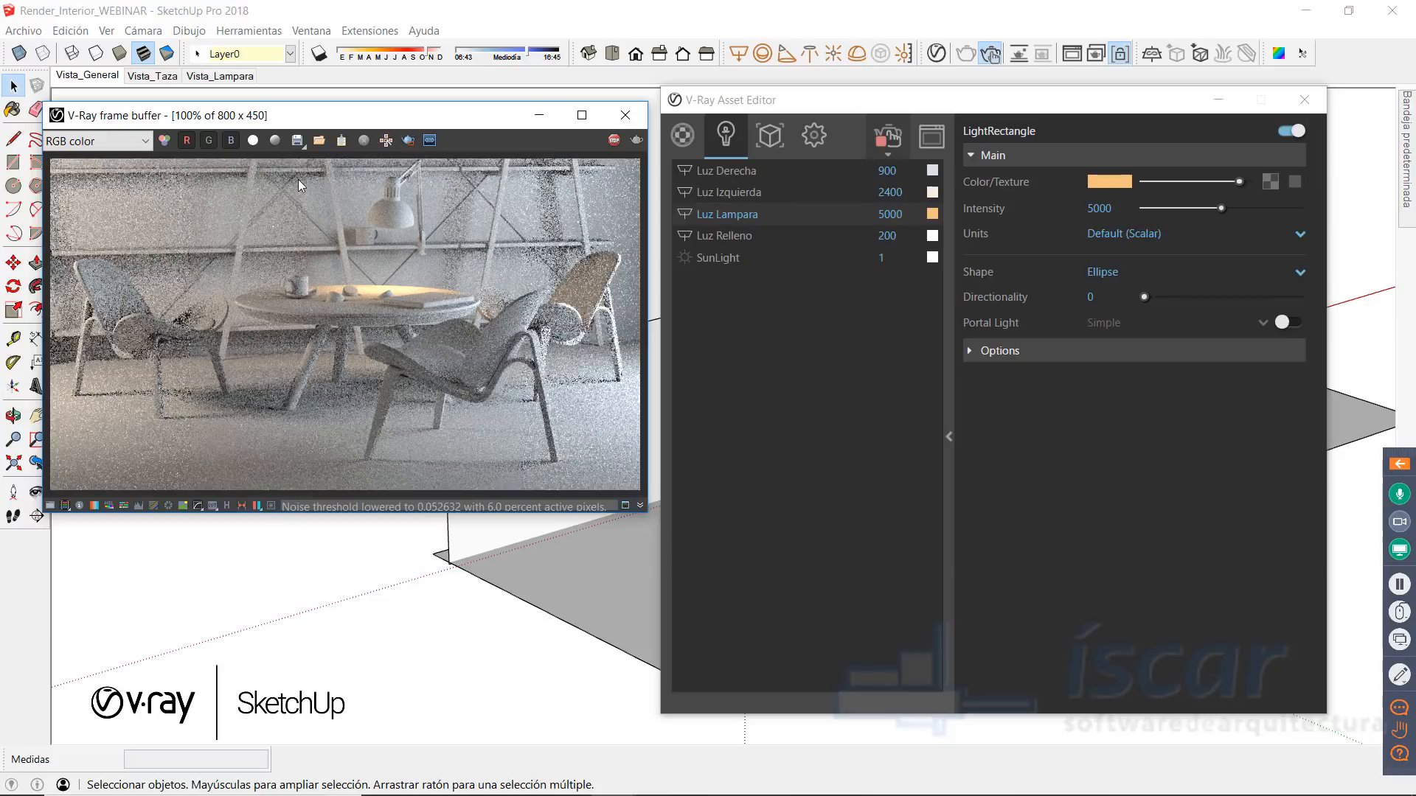
Step: Render only a region around the lamp and tabletop, and set Luz Lampara's directionality to 0.06 after trying 0.67 and 0.93
click(409, 140)
drag(283, 178, 479, 314)
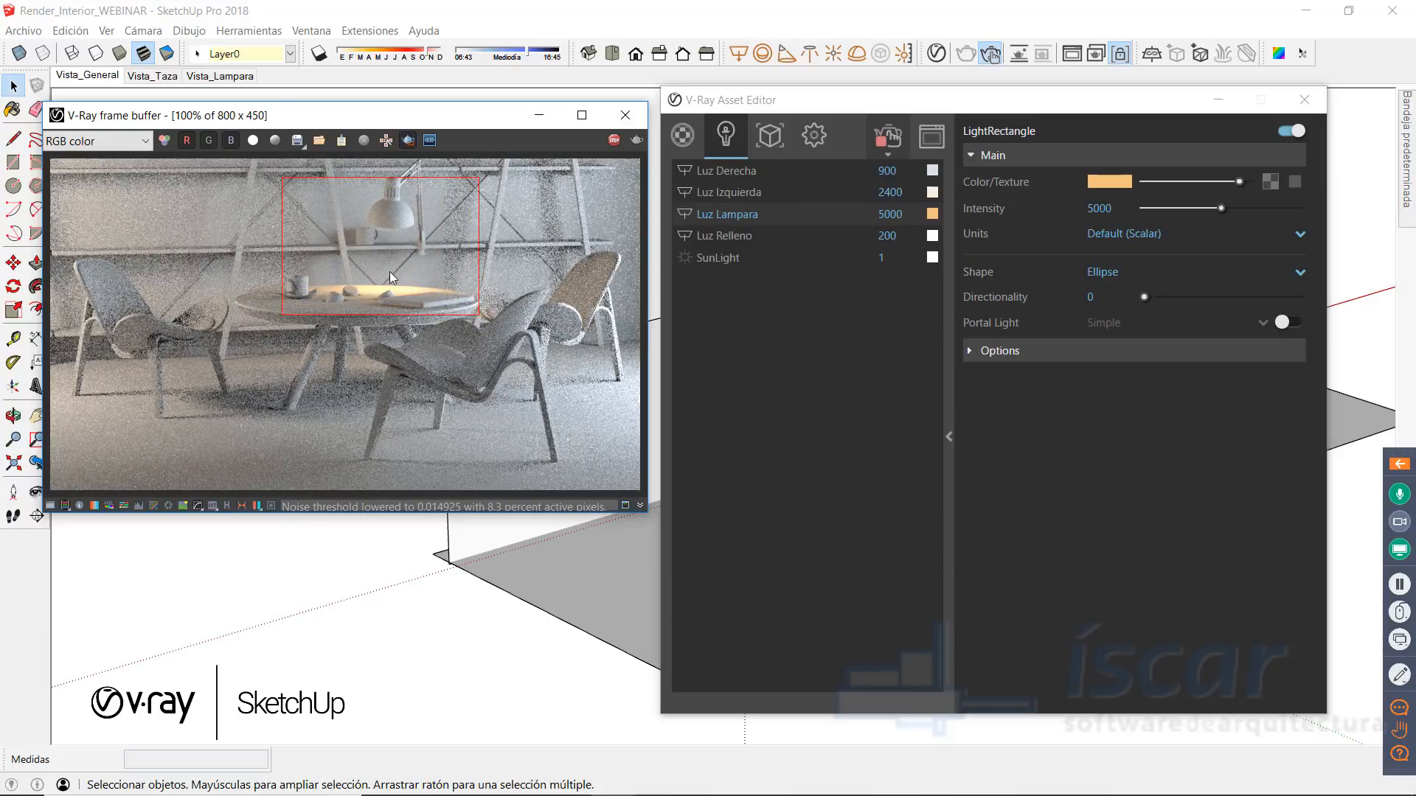
scroll(364, 258, up, 2)
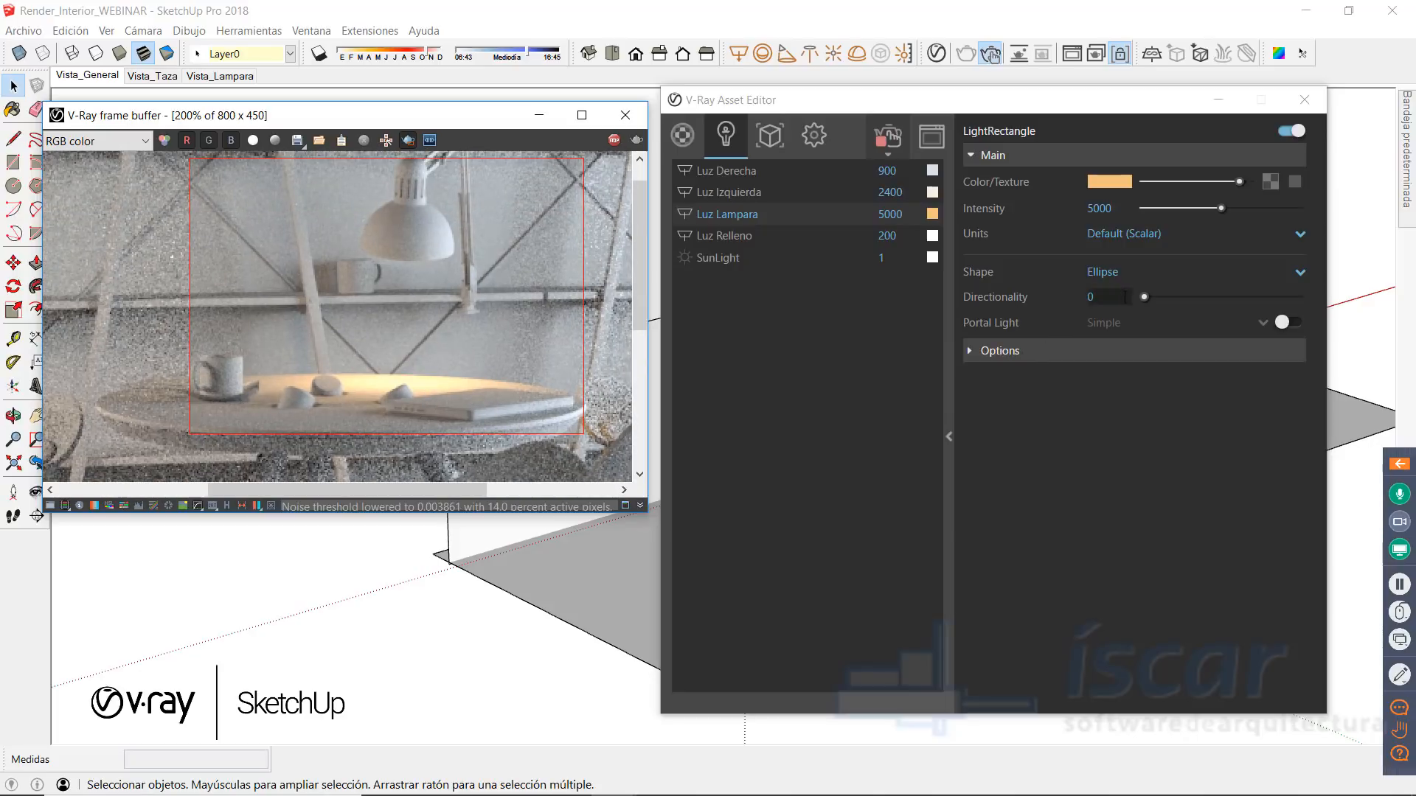
drag(1146, 304, 1248, 296)
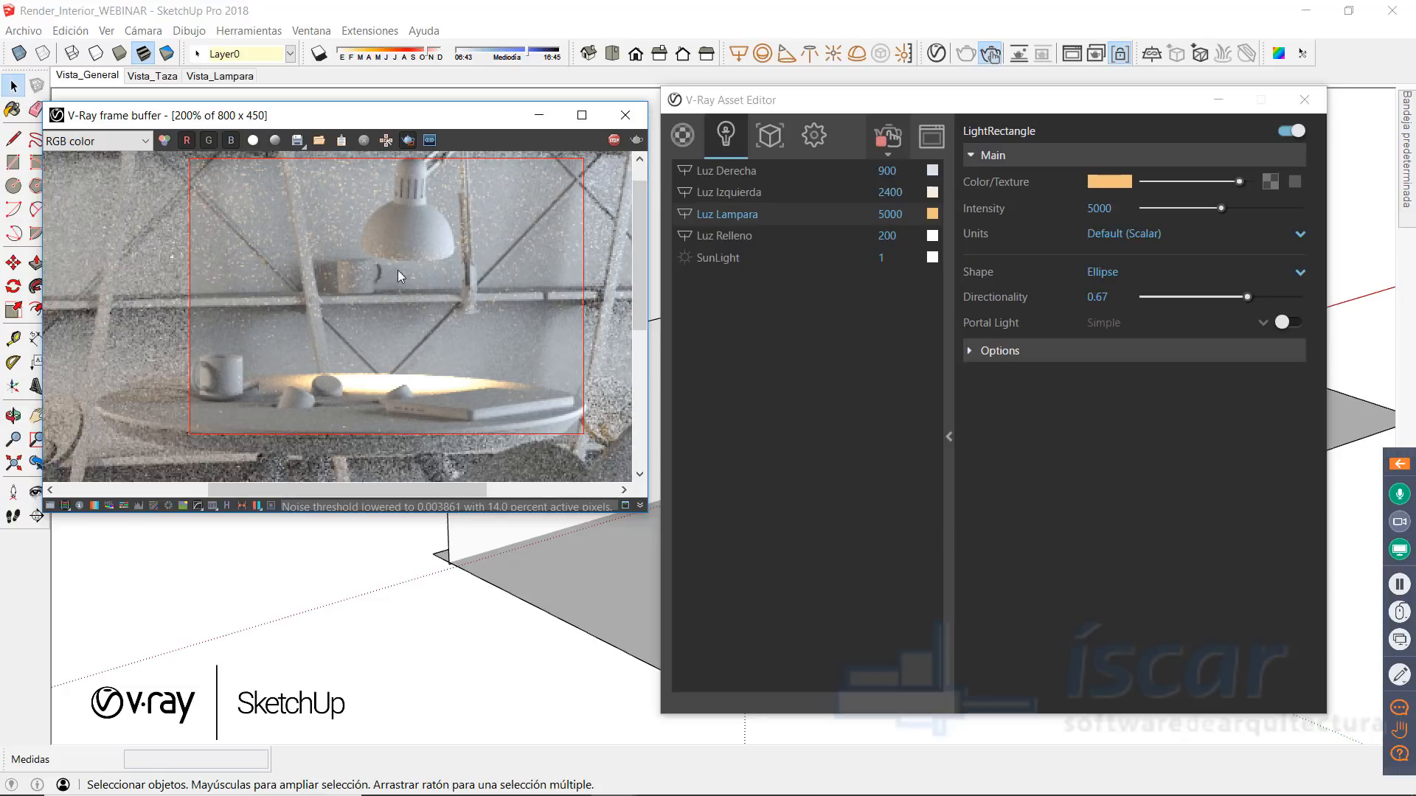
drag(1245, 296, 1280, 302)
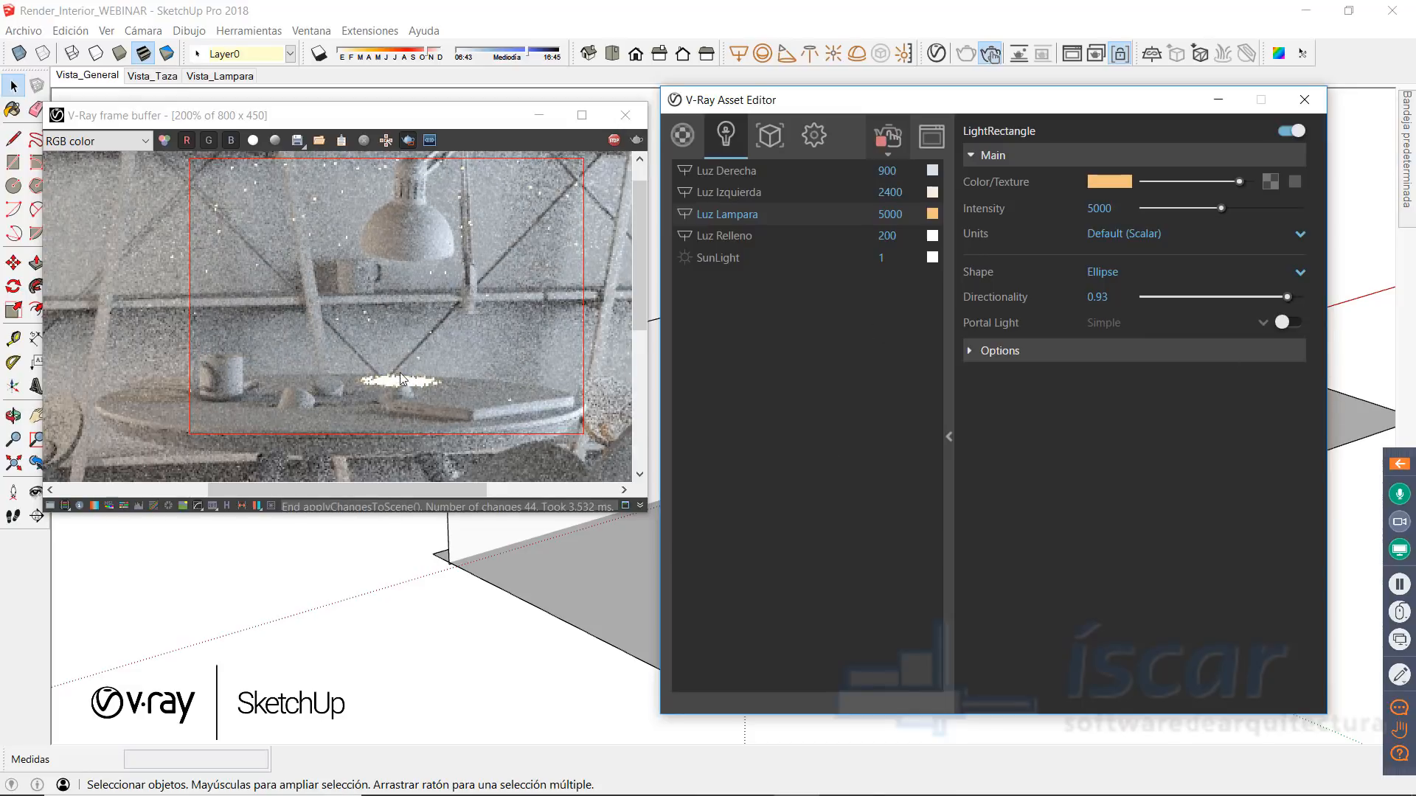
click(1153, 298)
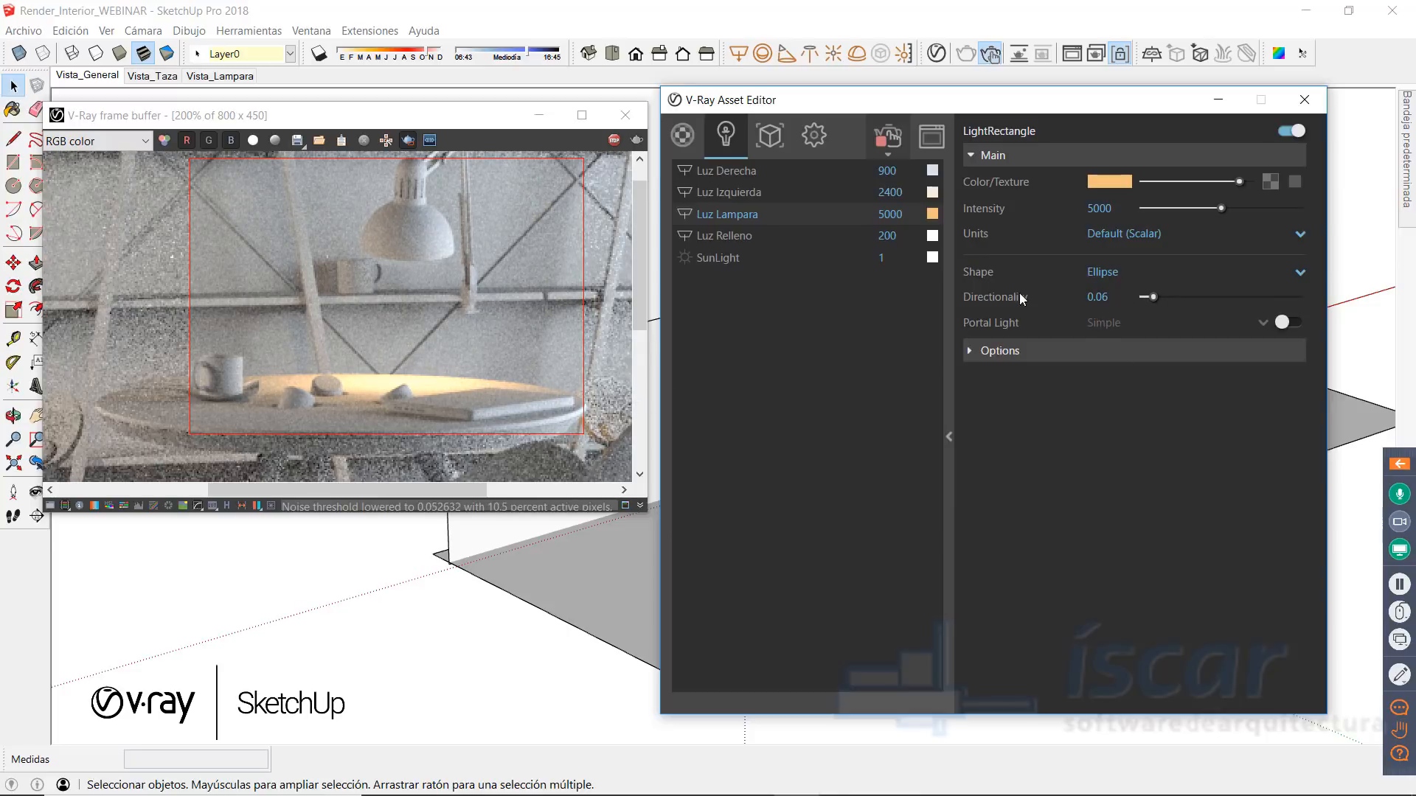
Step: Collapse the light's main parameters and turn off region rendering to show the whole interactive render
click(1016, 157)
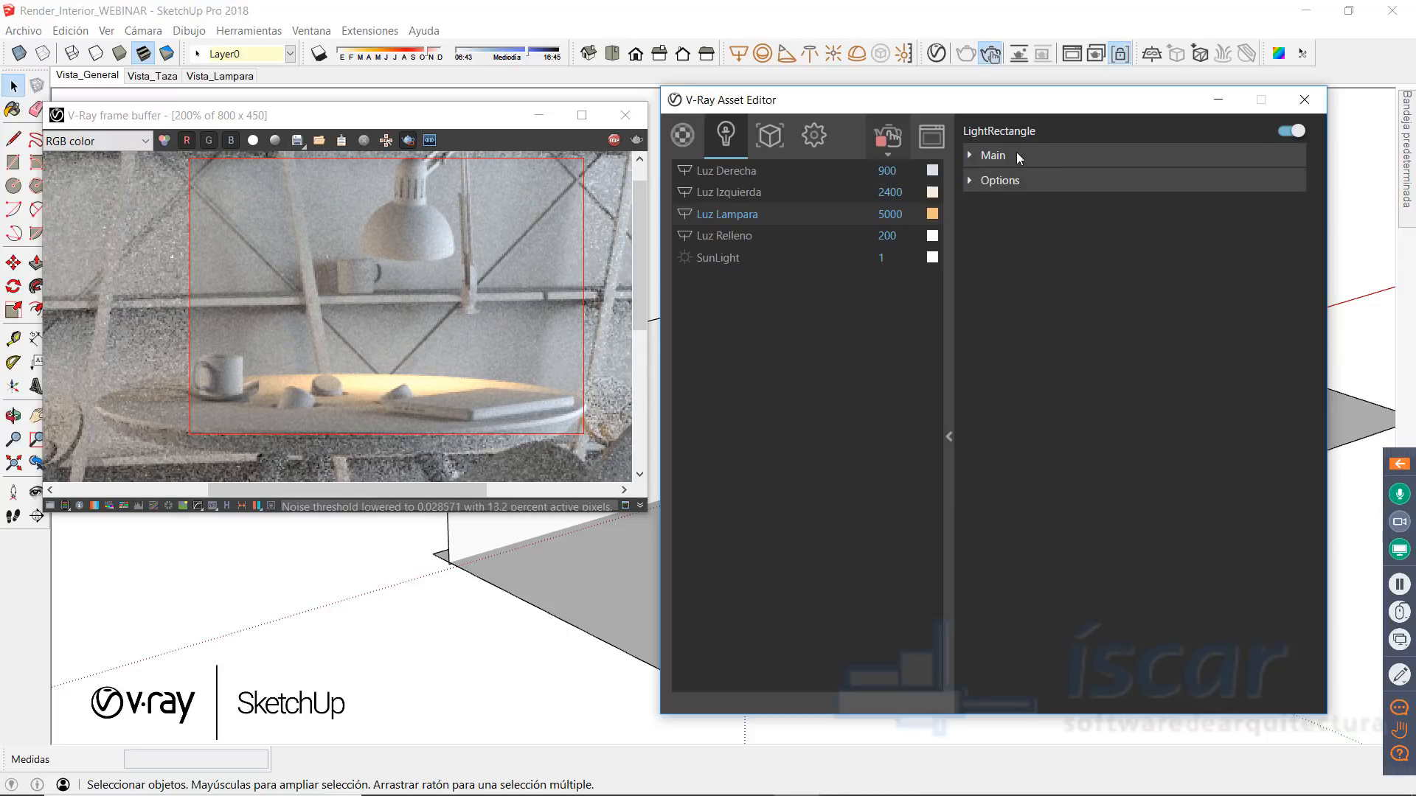
click(408, 140)
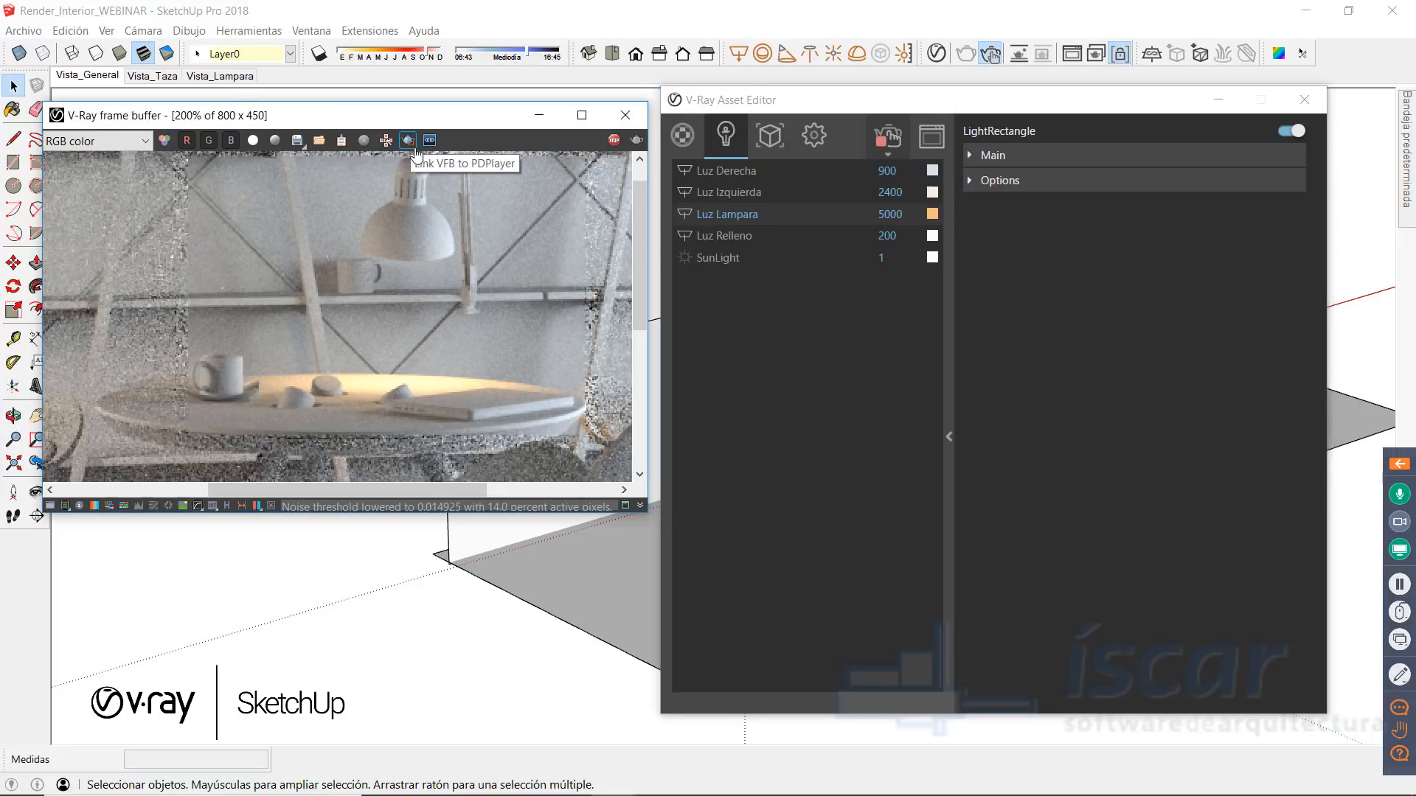
scroll(534, 286, down, 2)
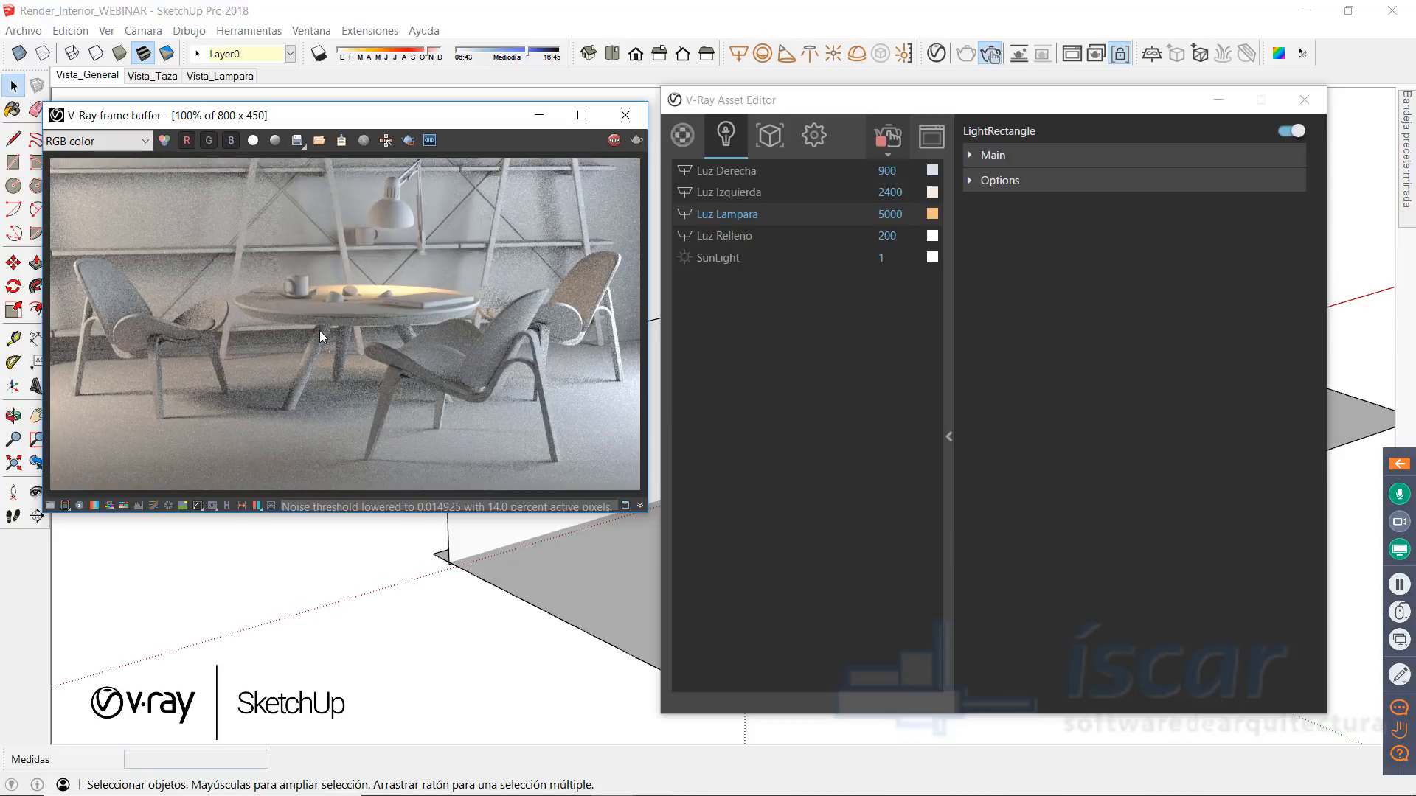
Step: Set the camera's exposure value (EV) to 13.64 in the render settings
click(814, 136)
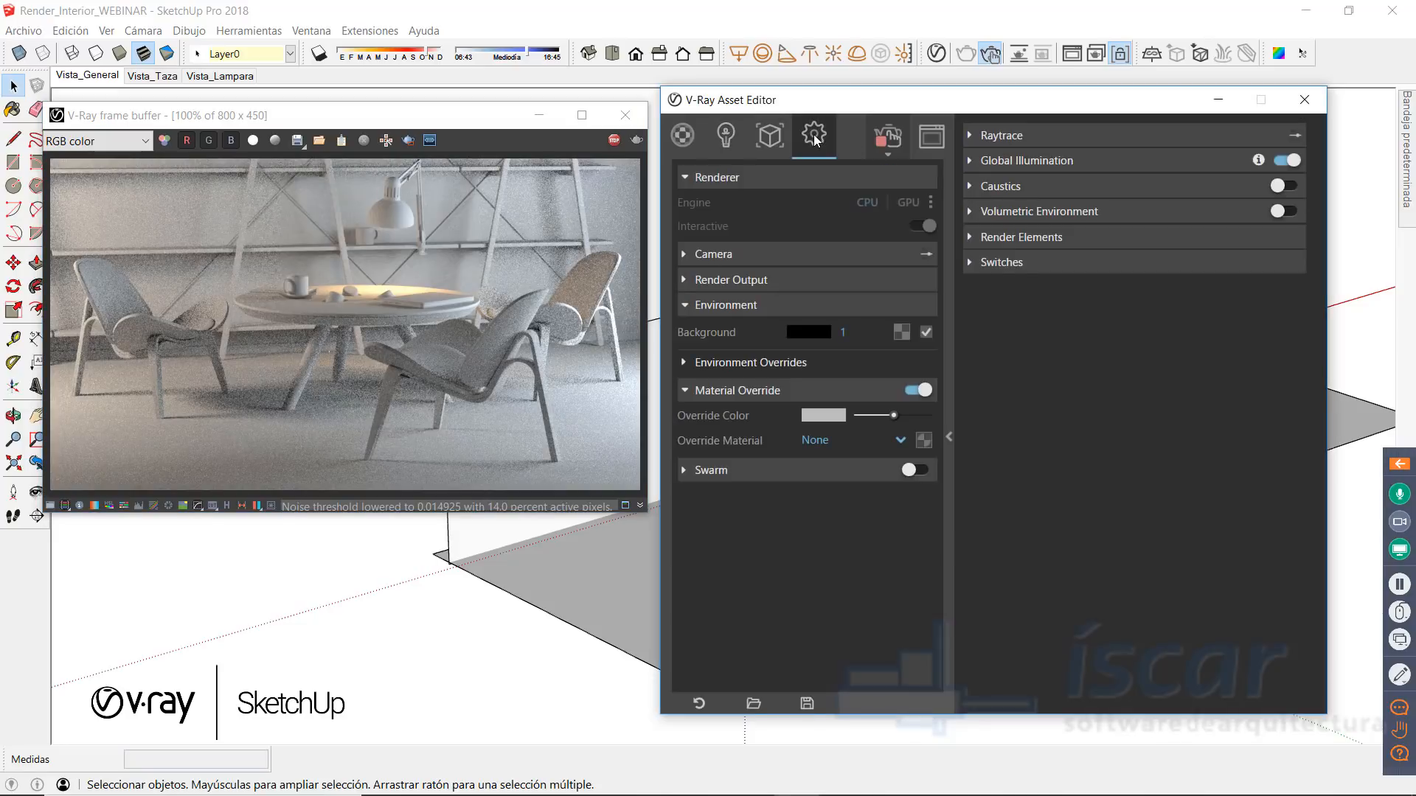
click(750, 178)
click(717, 253)
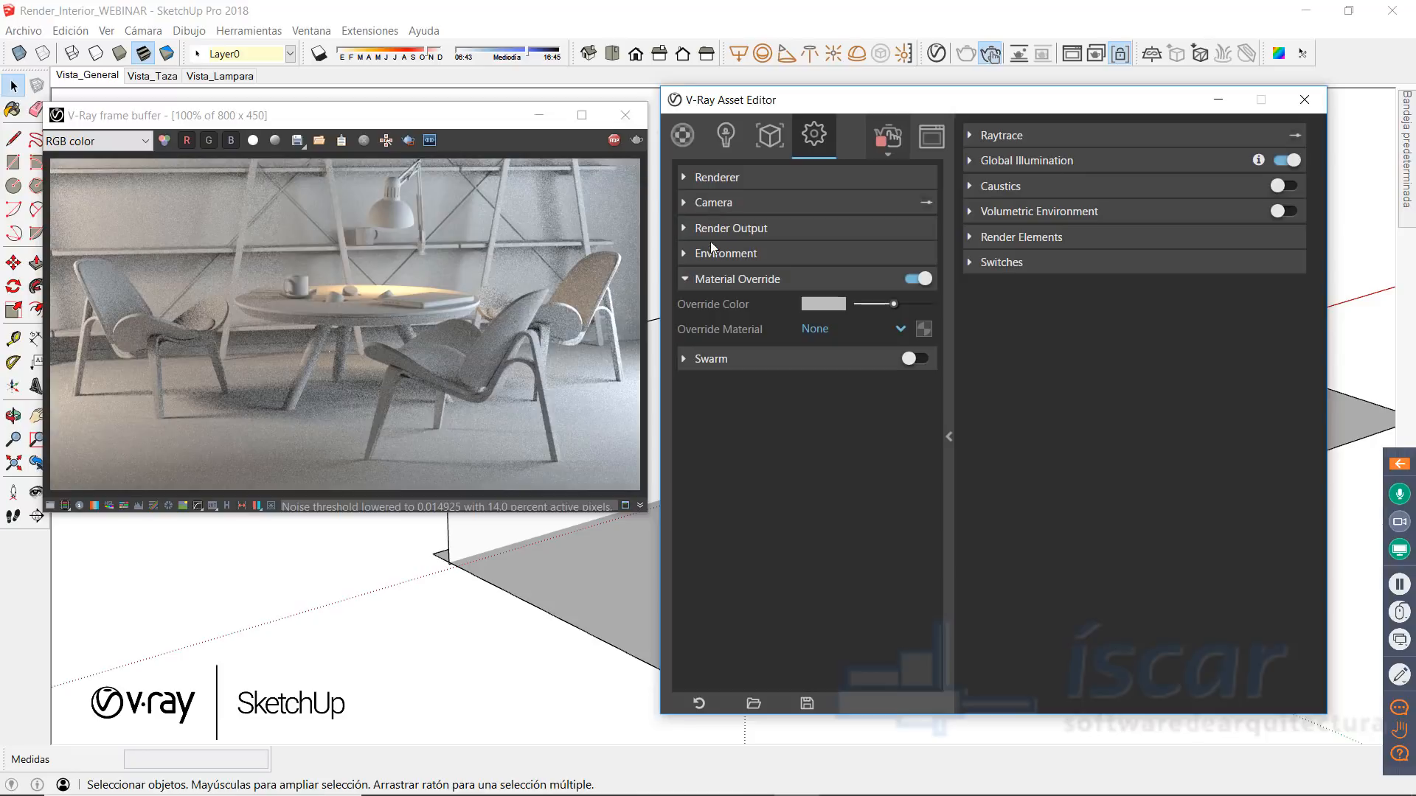
click(710, 202)
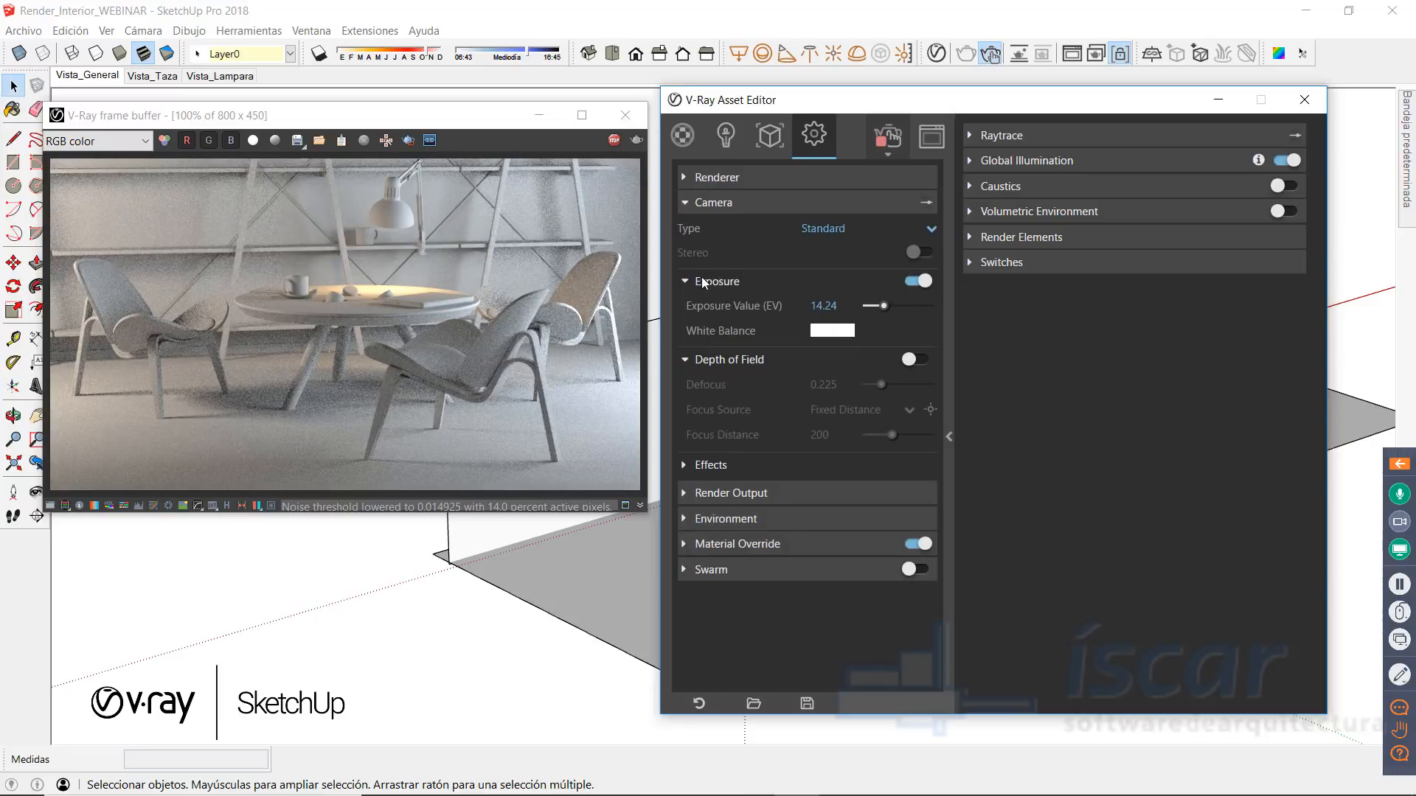
drag(839, 306, 811, 306)
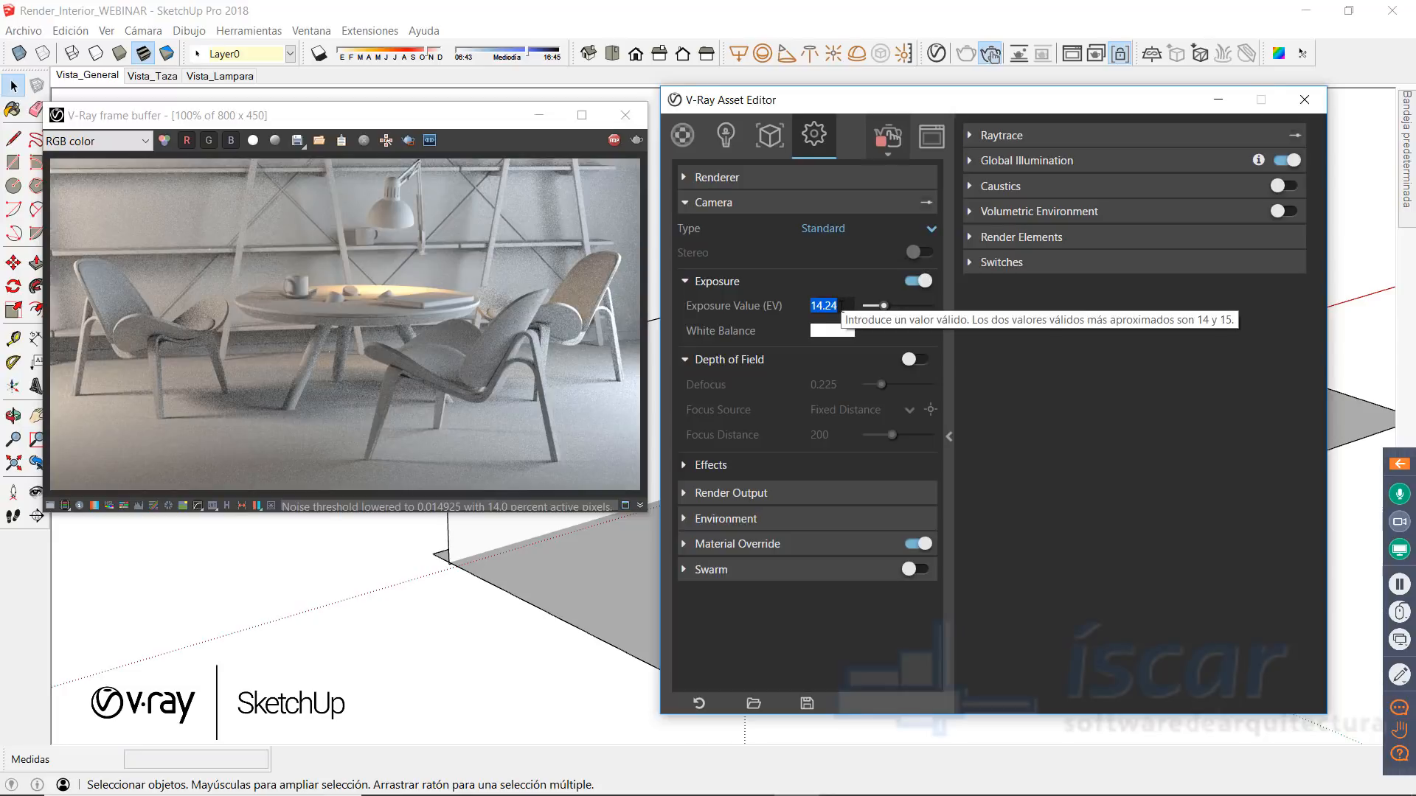
text(13.64)
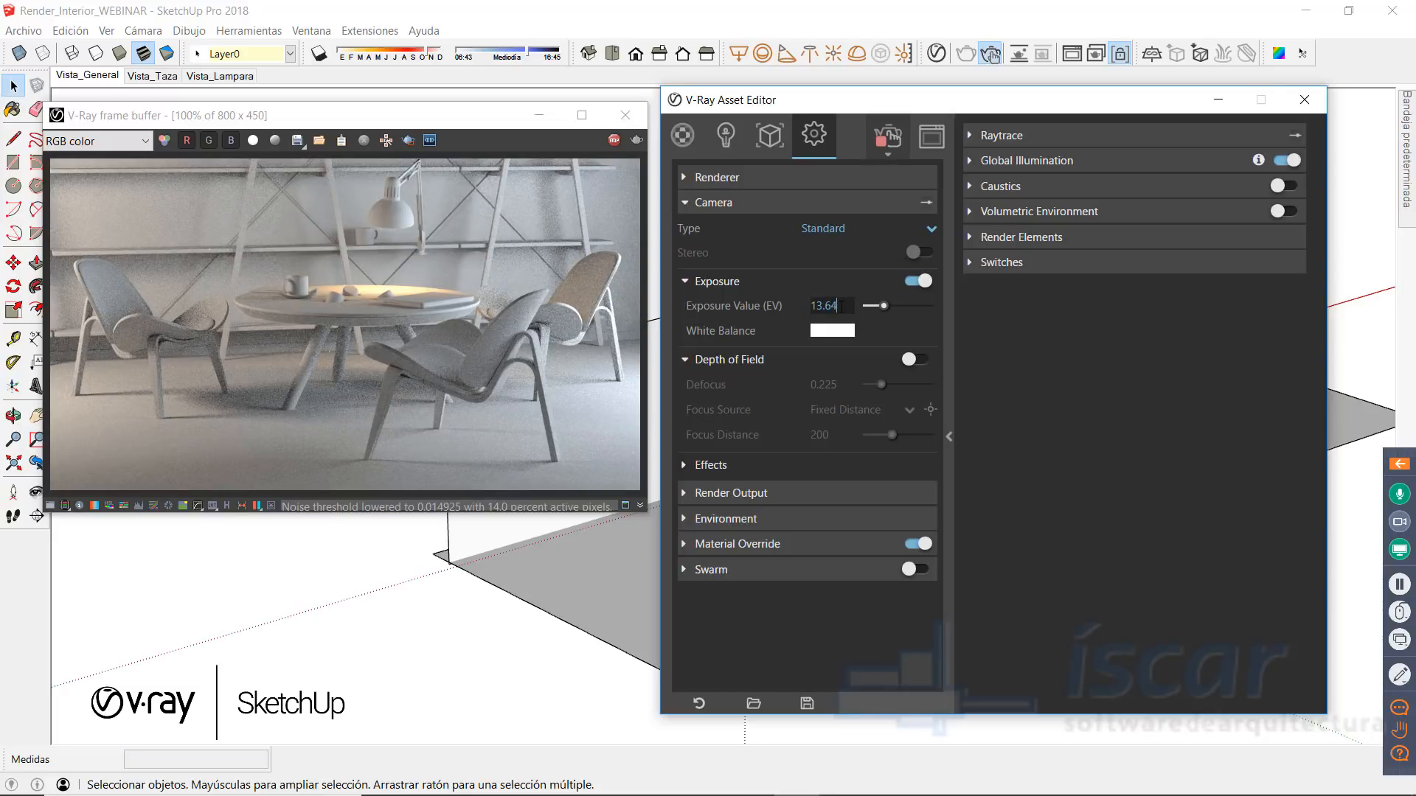
key(Return)
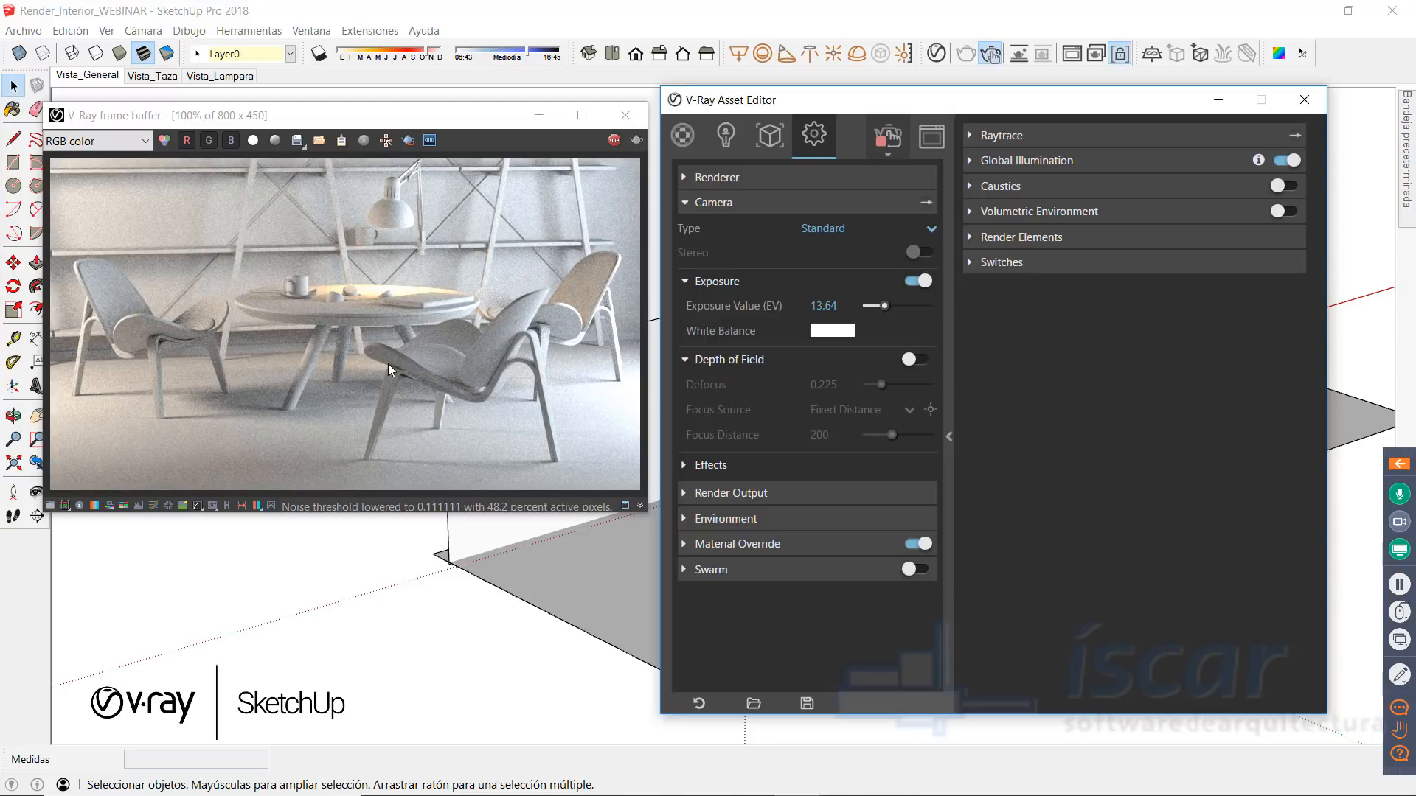
Step: Clear the selection in the model and create a new Generic V-Ray material
click(1218, 99)
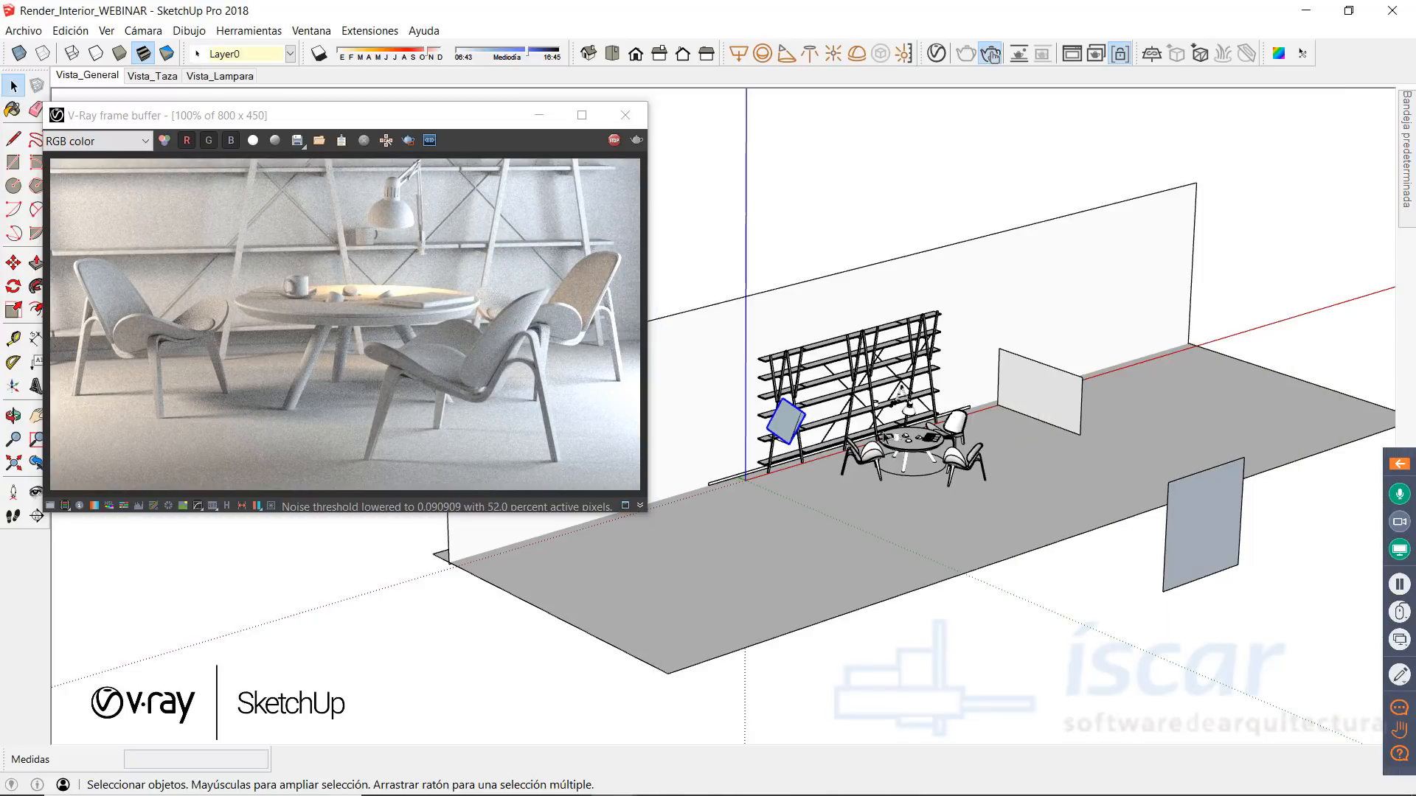
click(962, 686)
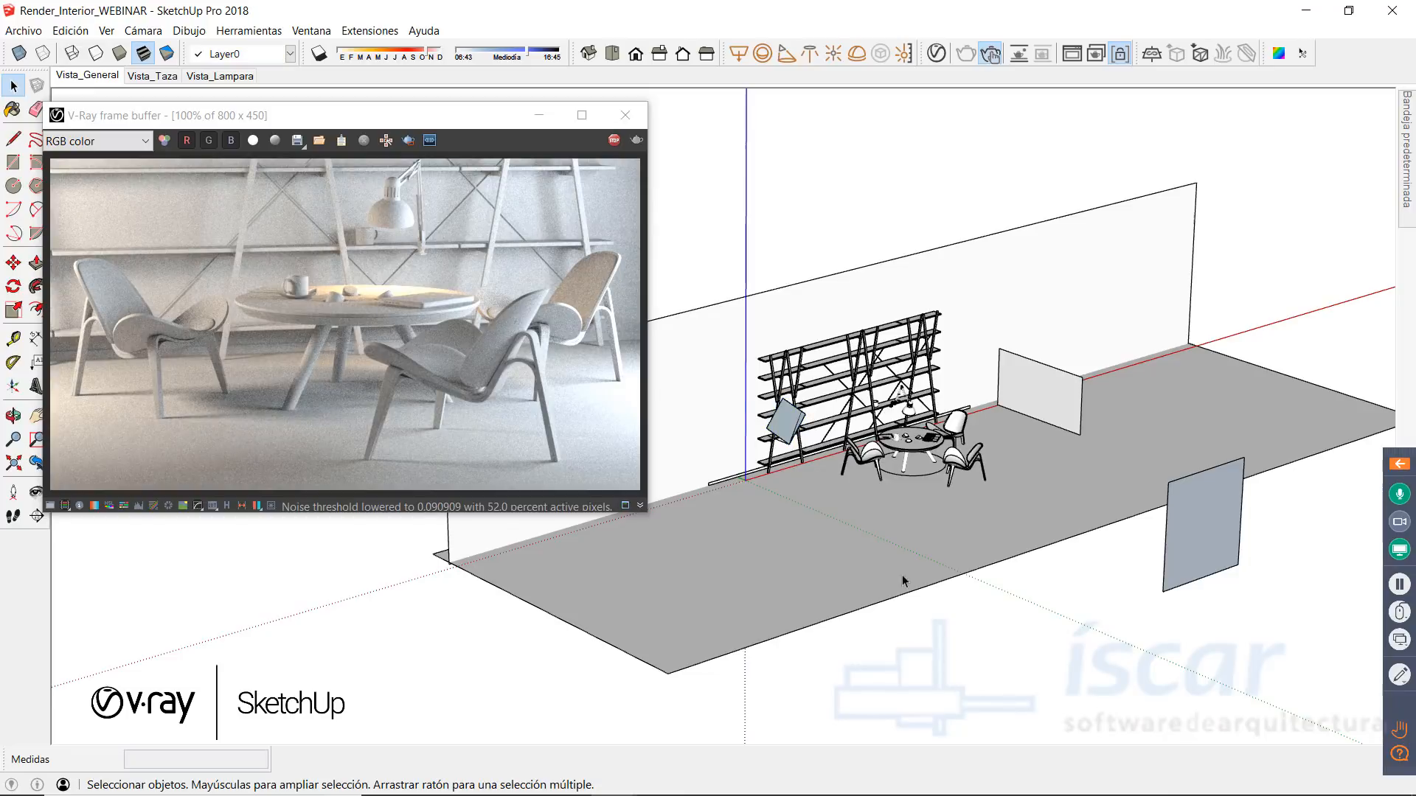
click(936, 54)
click(680, 134)
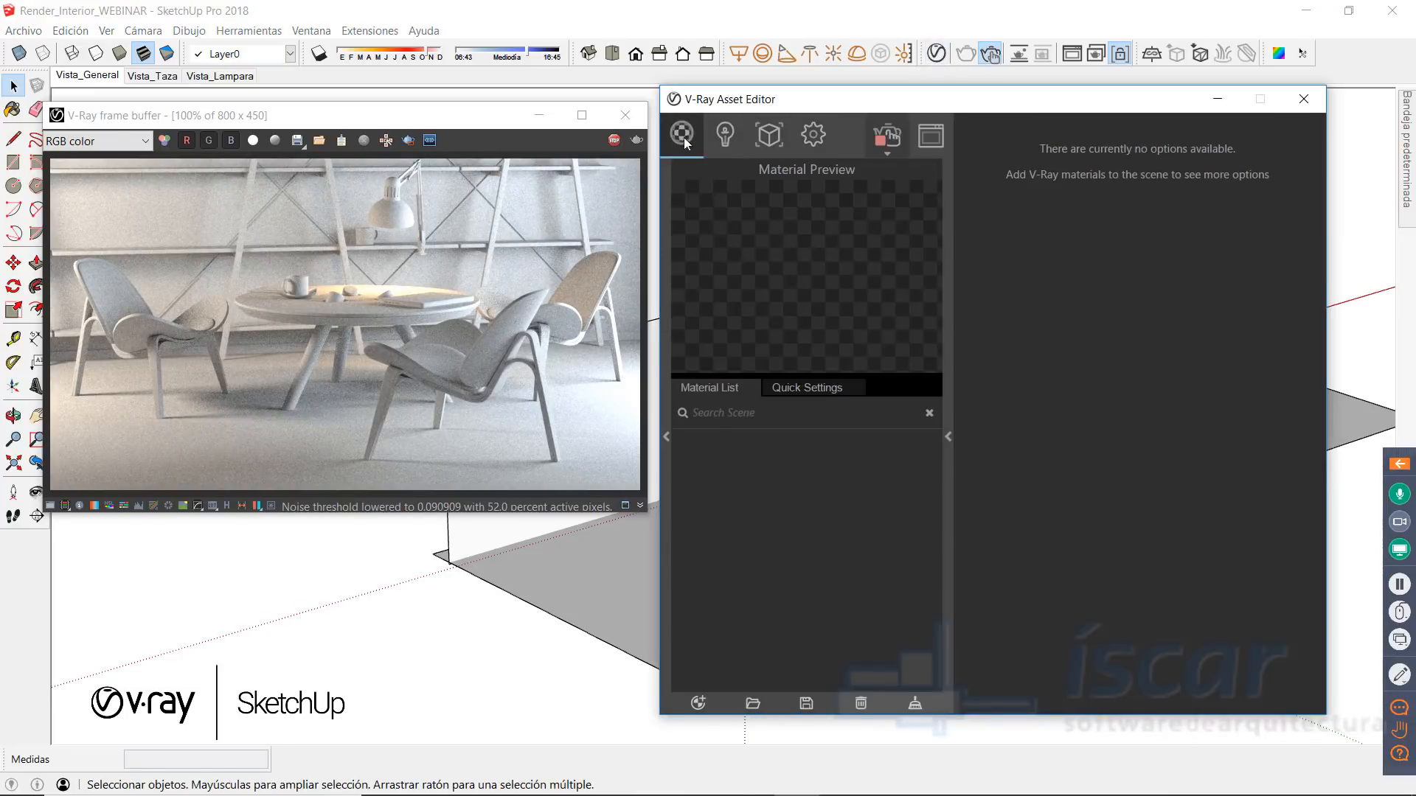
click(948, 437)
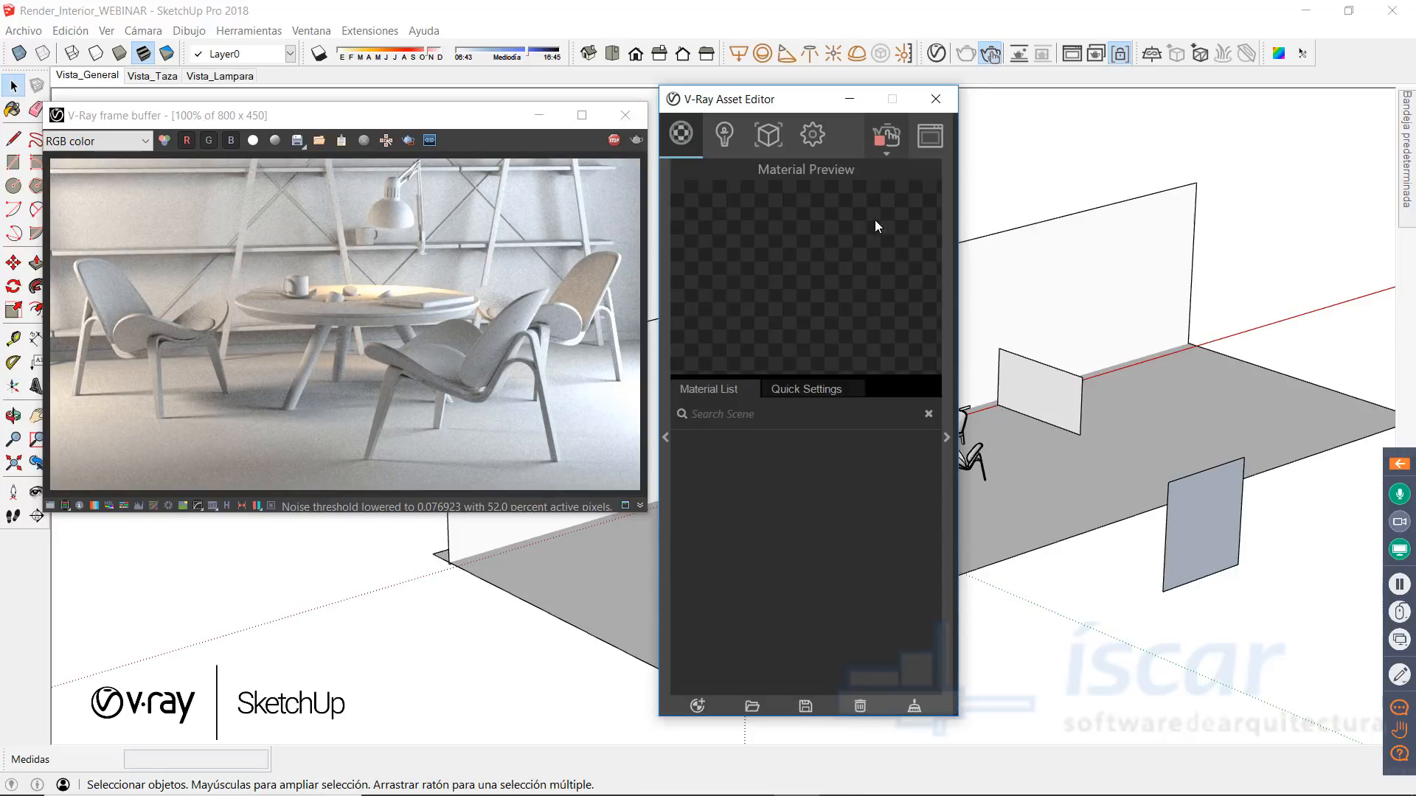
click(815, 136)
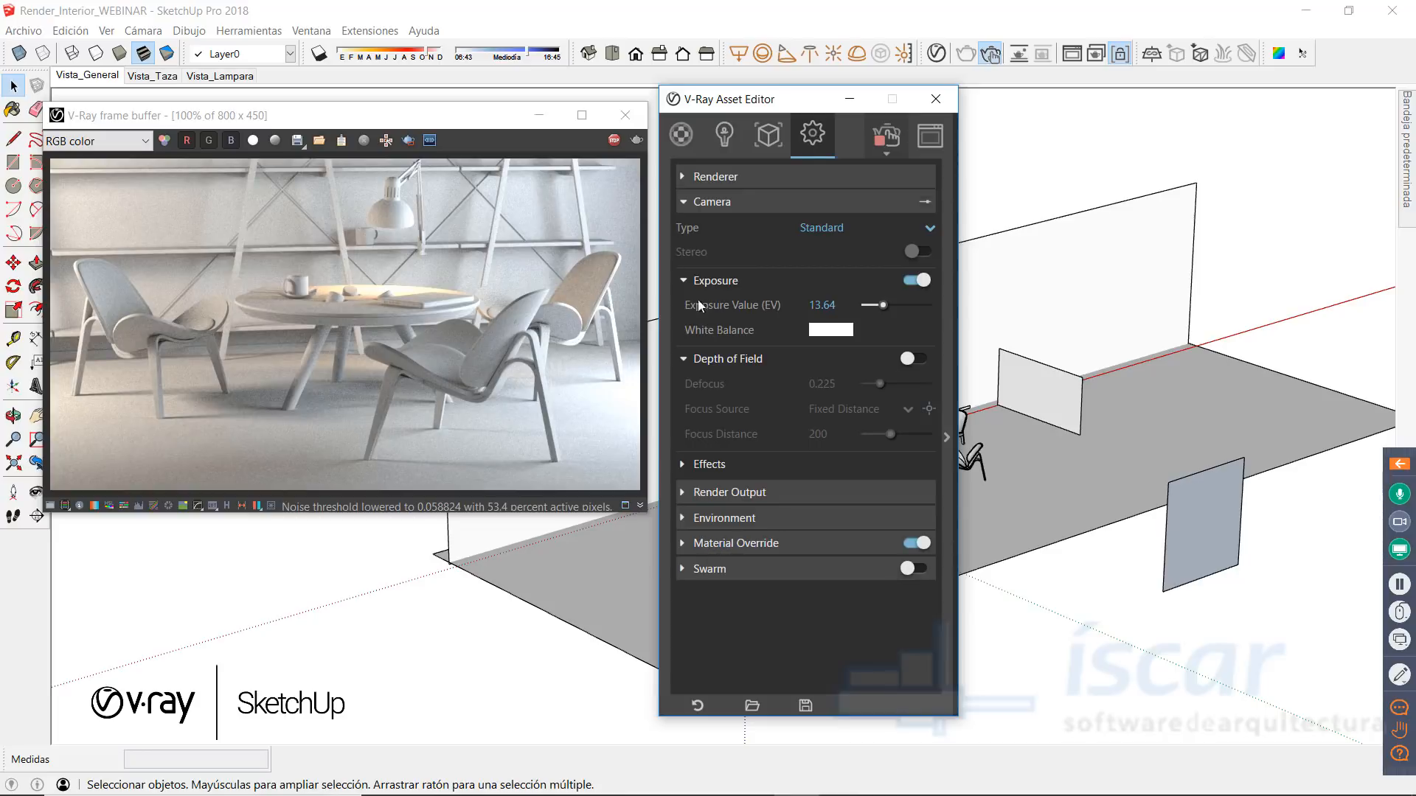
click(680, 135)
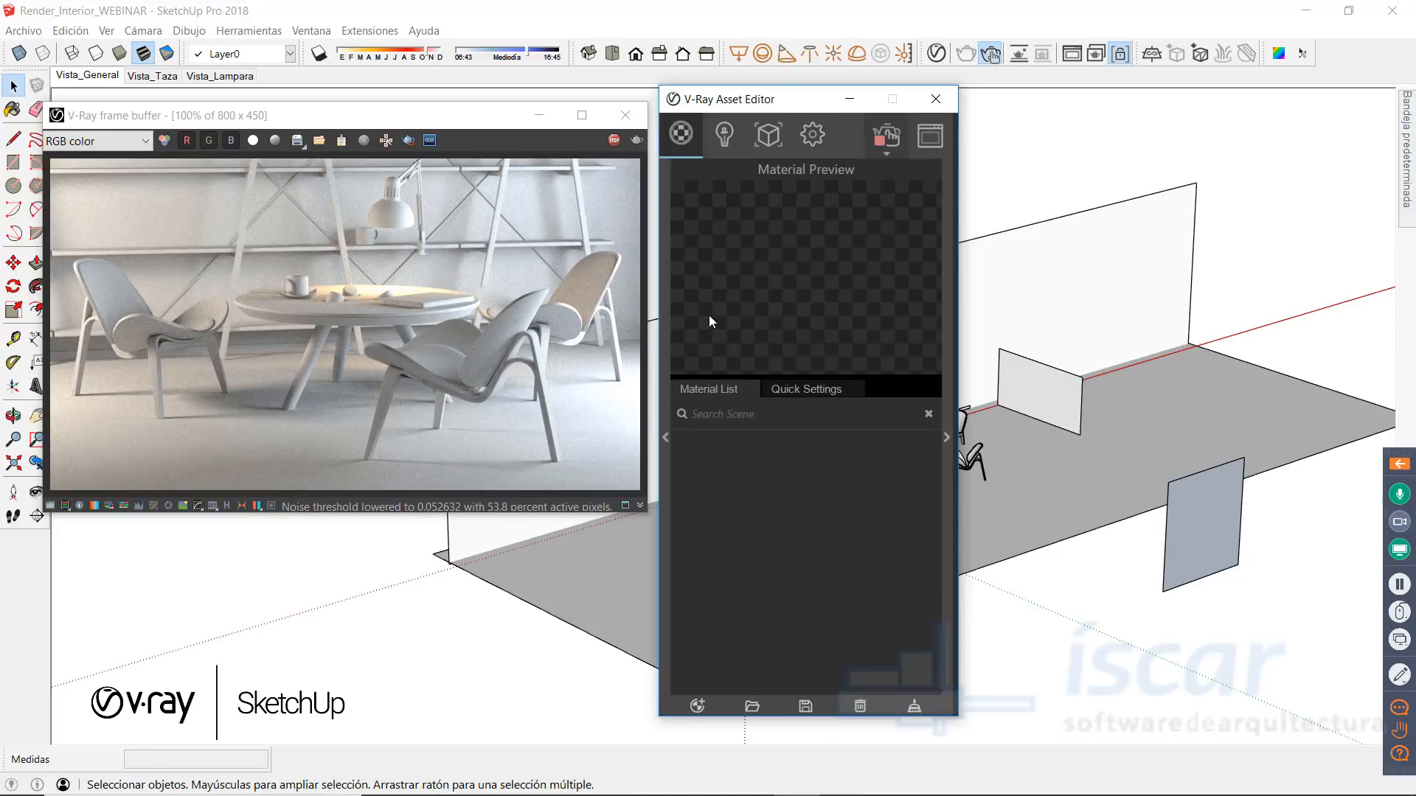
click(697, 707)
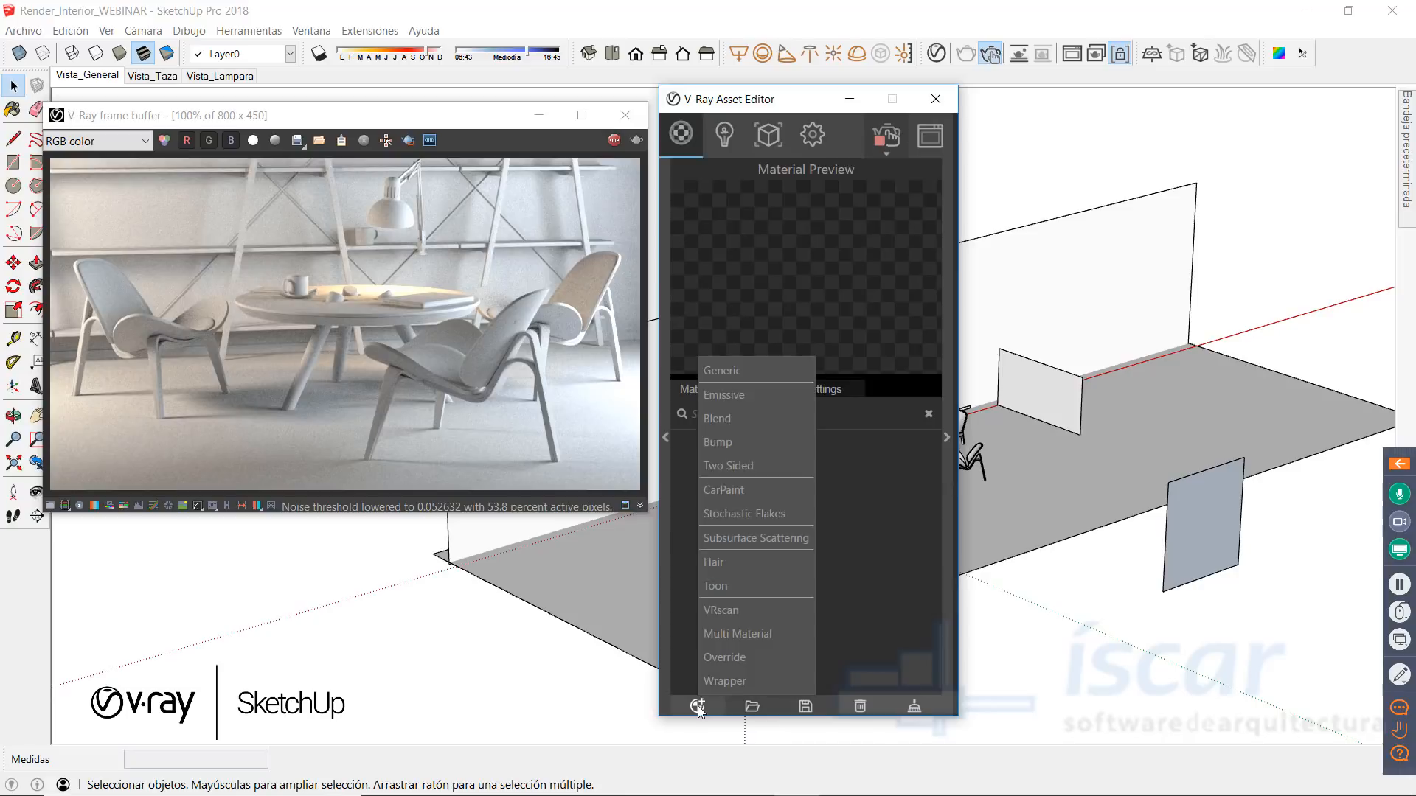
click(750, 369)
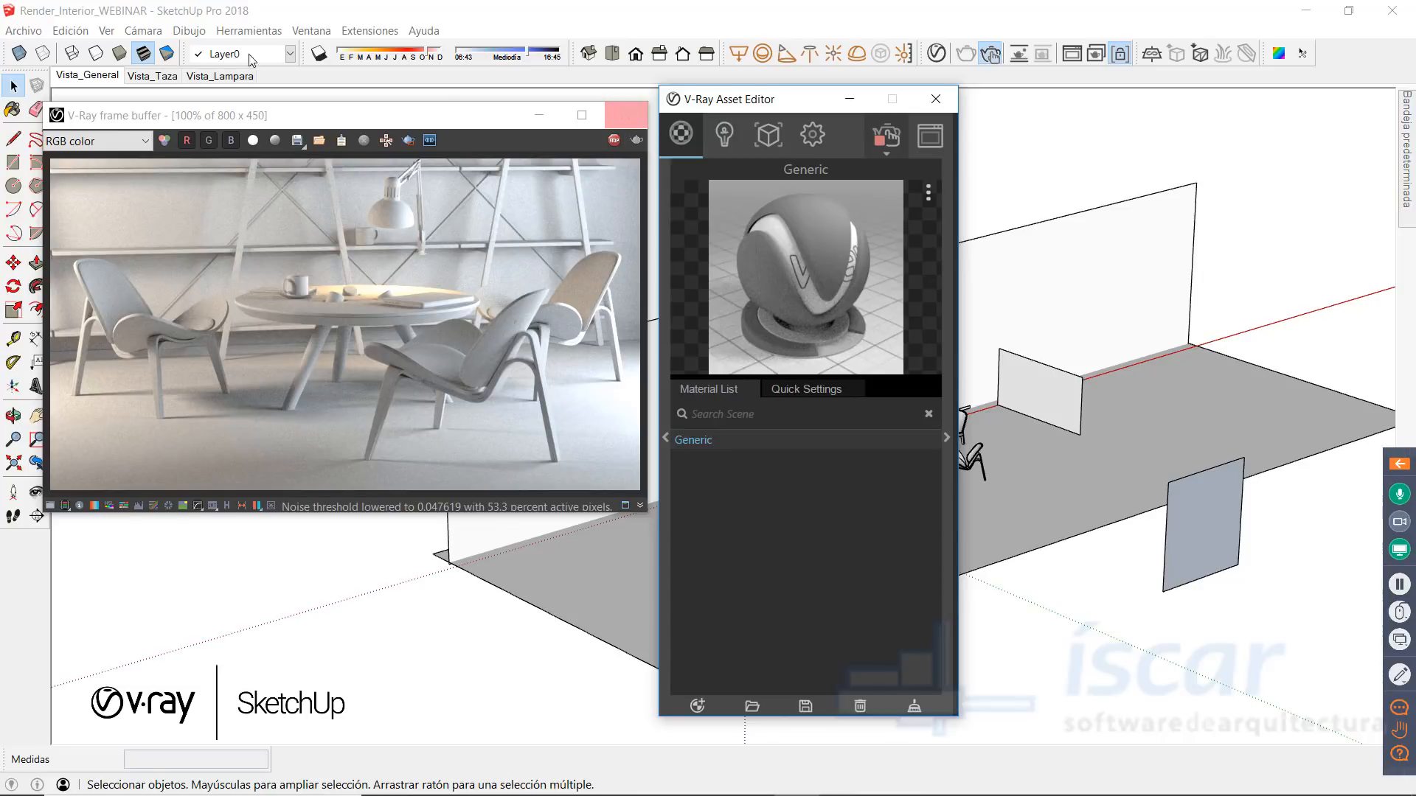
Step: Select everything in the model except the rectangle lights, and return to the Vista_General scene view
click(70, 30)
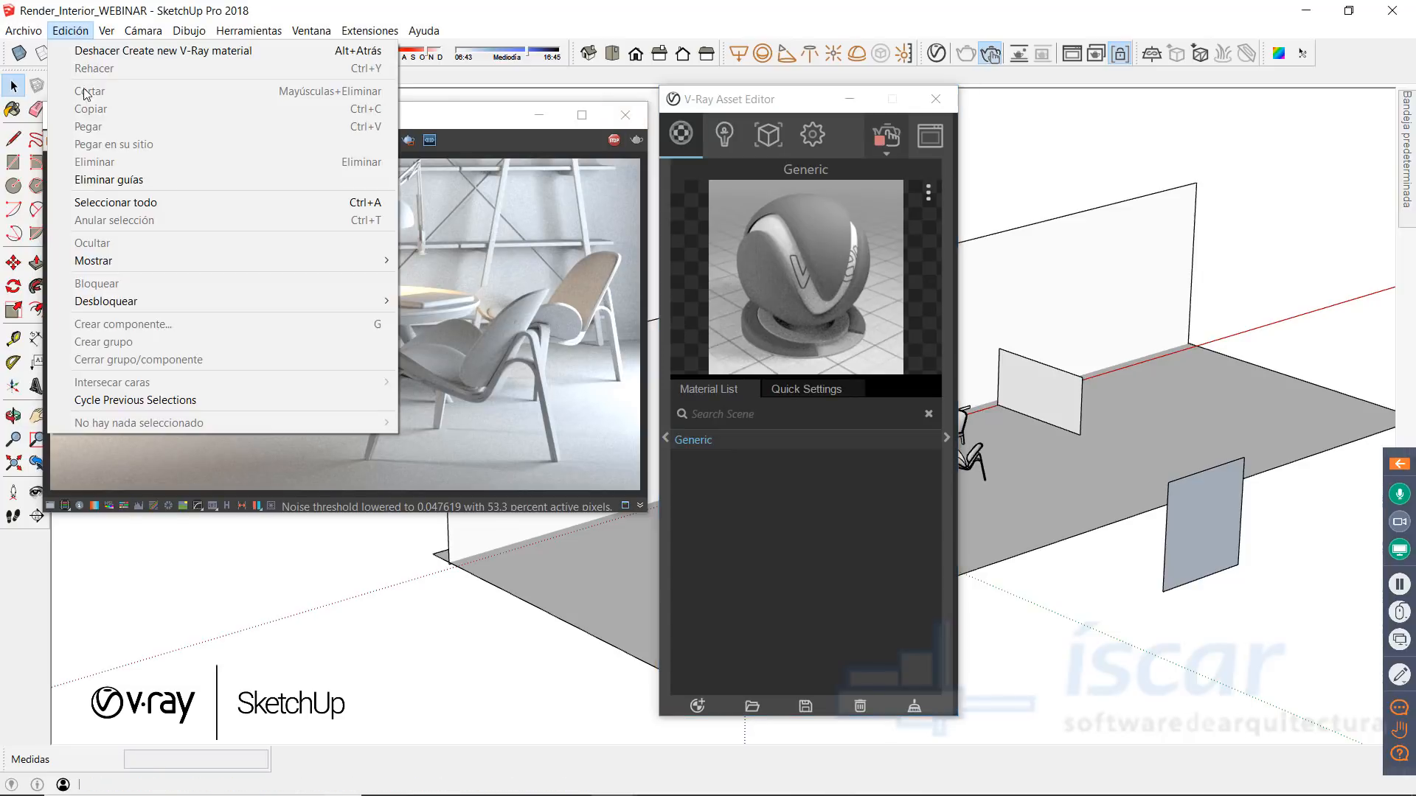
click(107, 205)
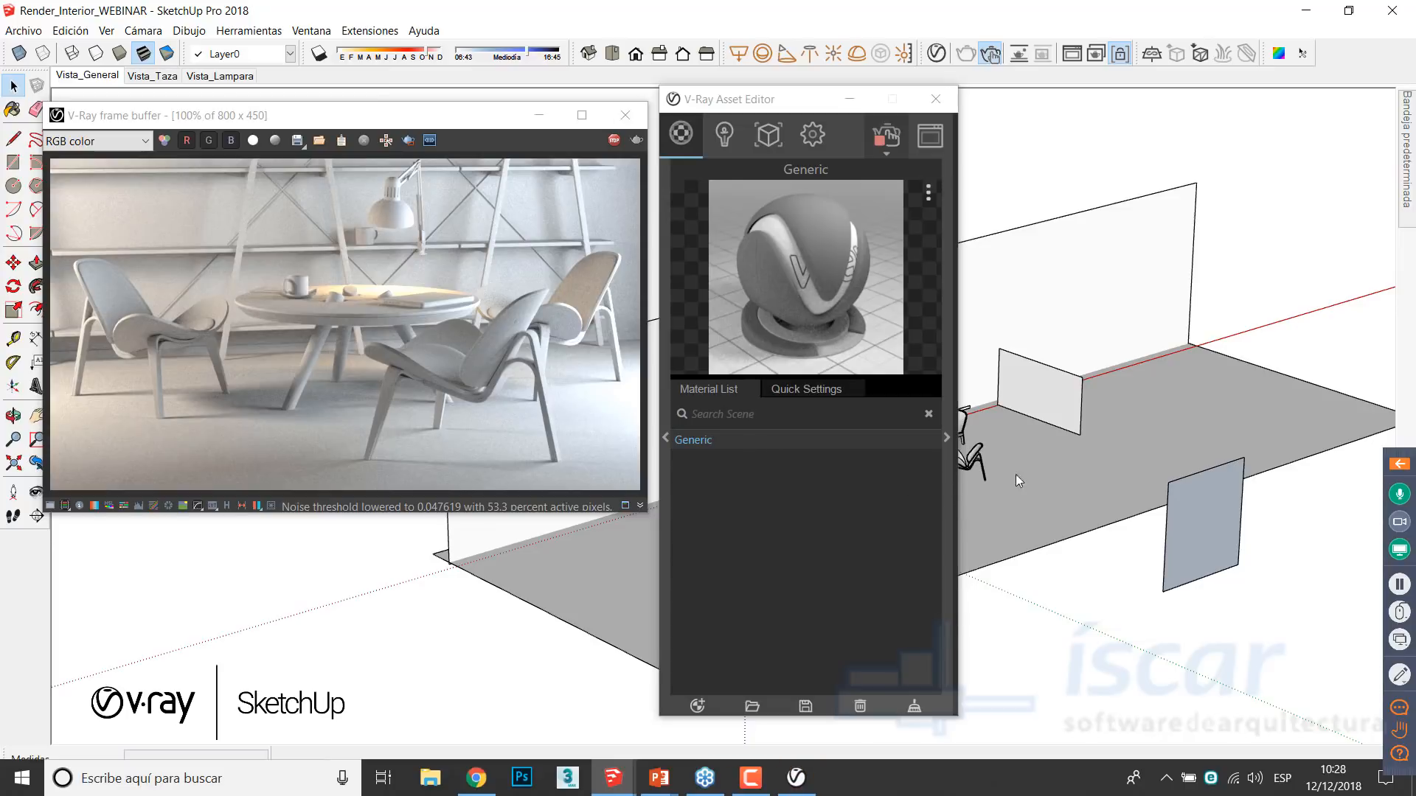
click(1077, 404)
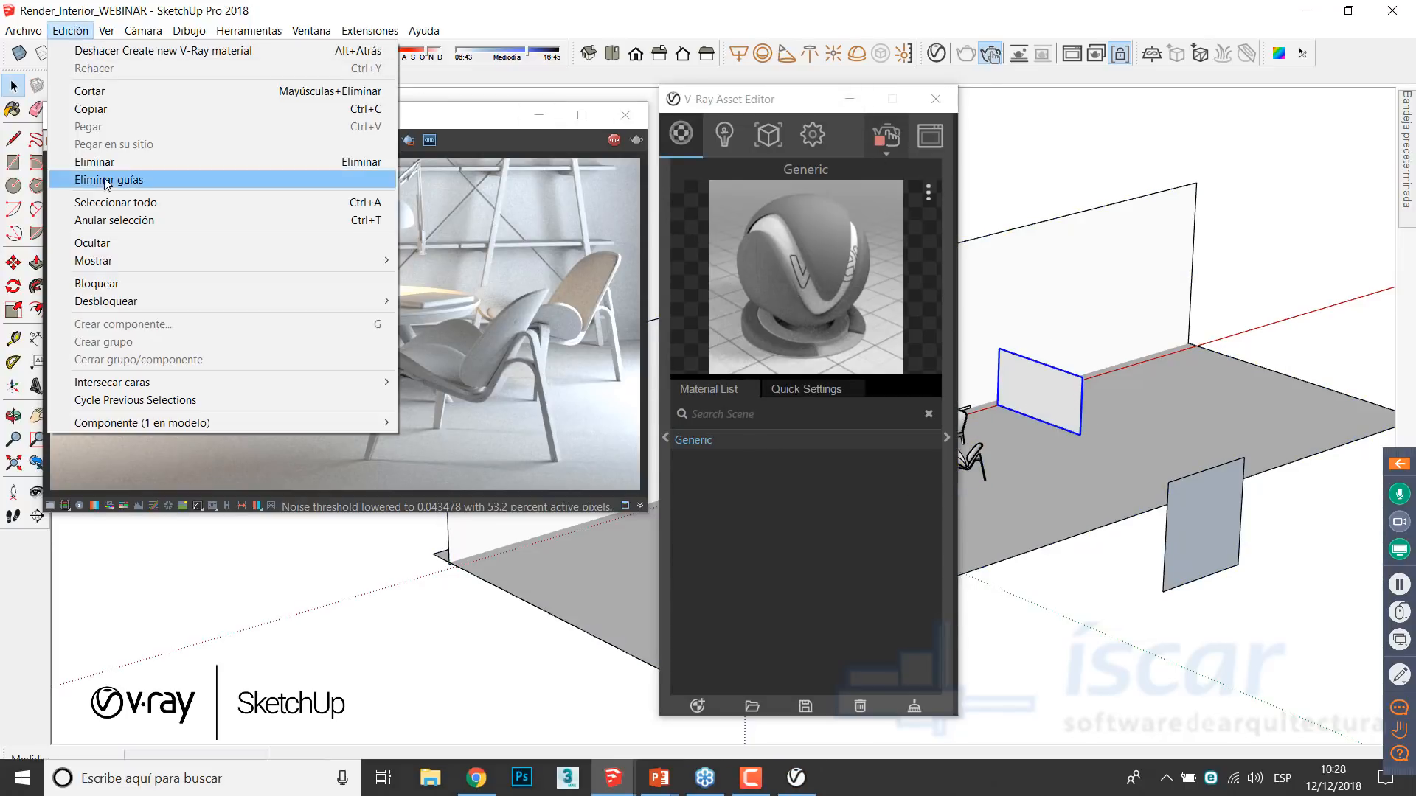
click(103, 204)
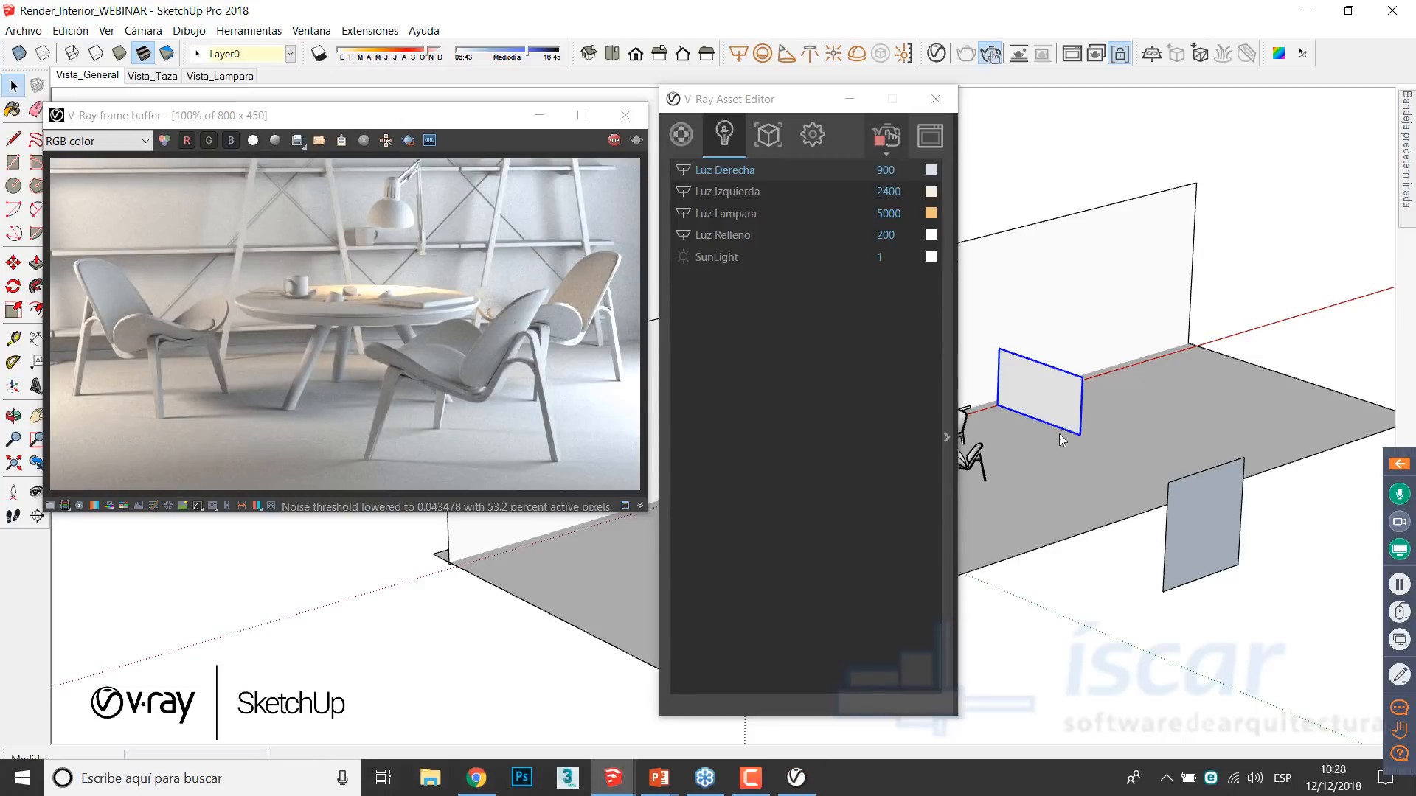
shift+click(1034, 384)
shift+click(1207, 529)
drag(730, 99, 1097, 65)
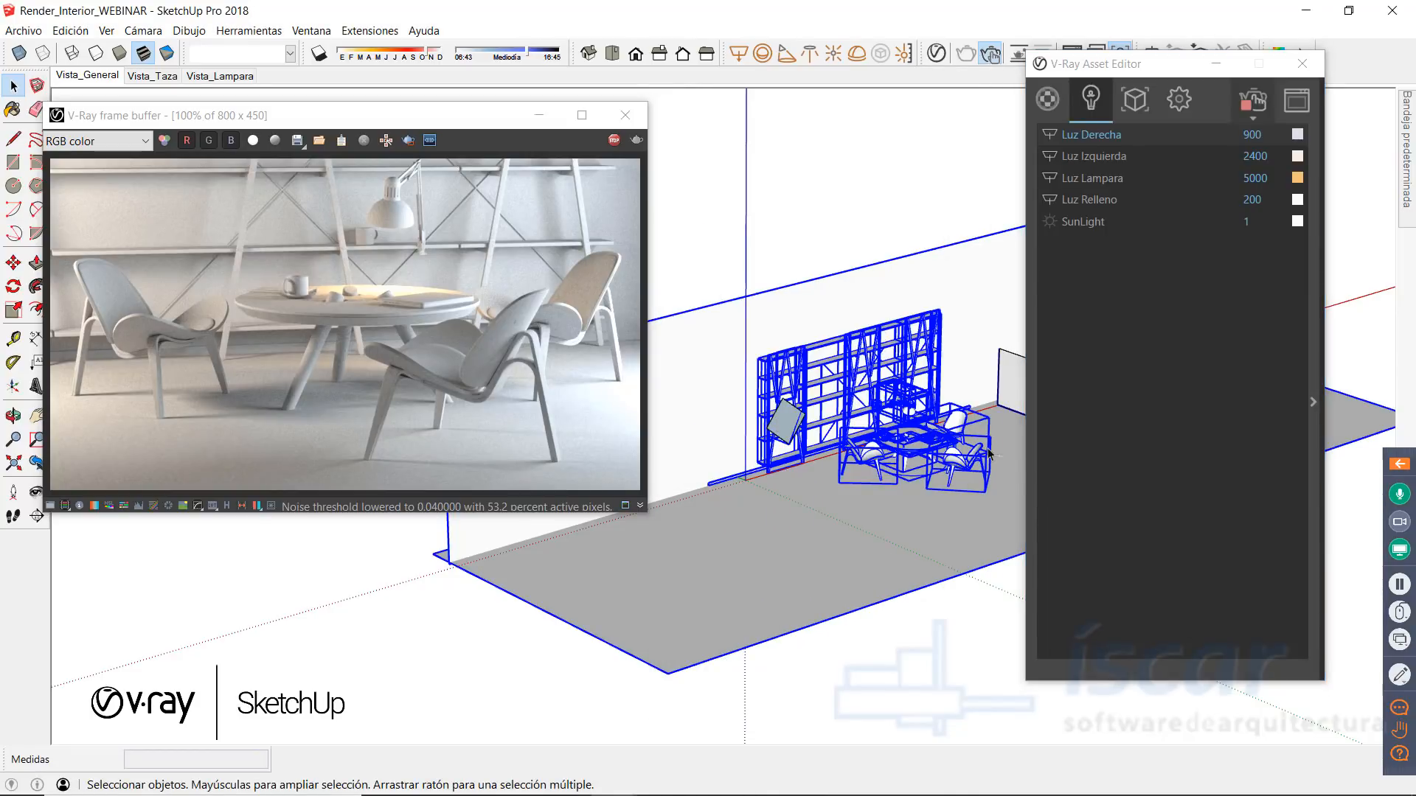
scroll(893, 403, up, 5)
scroll(942, 440, up, 10)
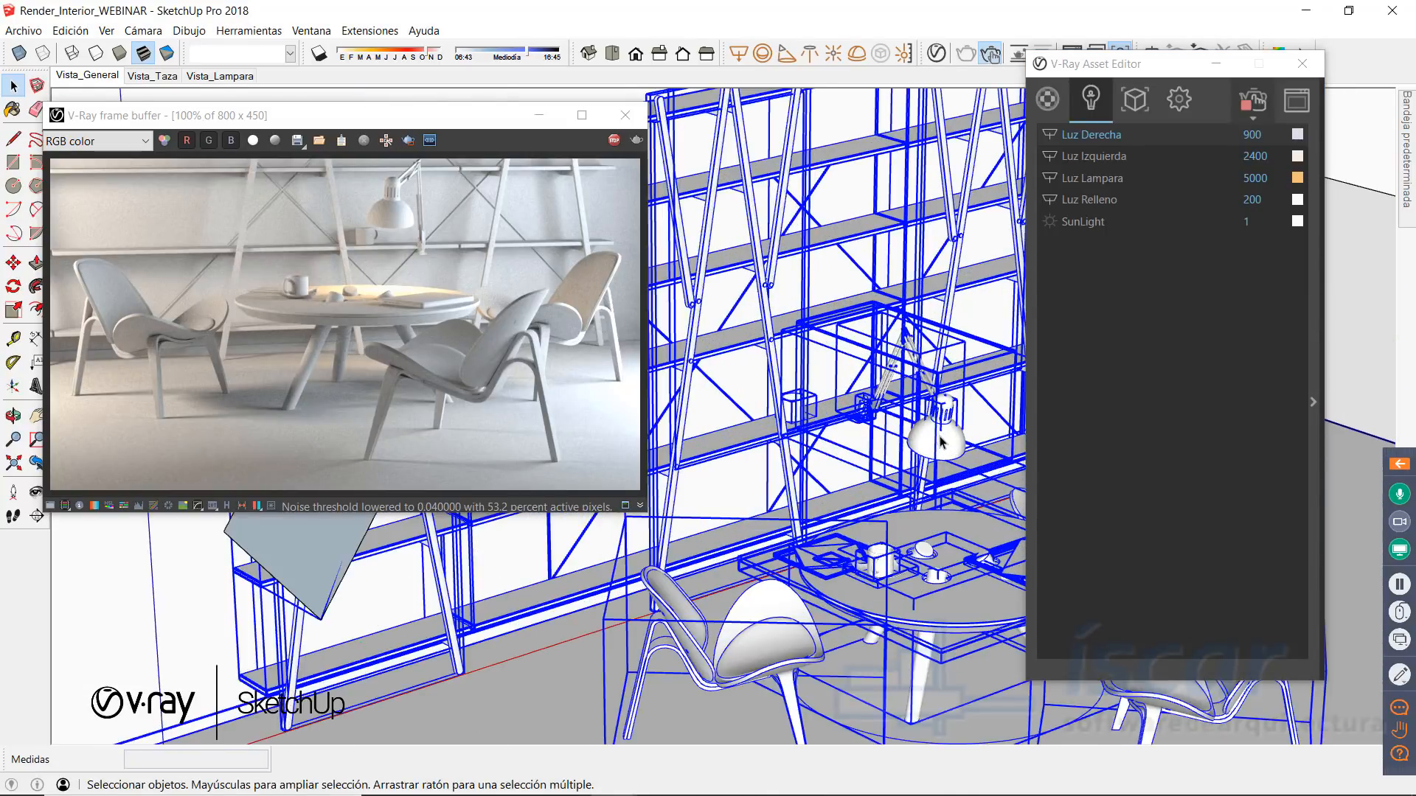
middle_drag(951, 465, 750, 155)
scroll(814, 325, up, 6)
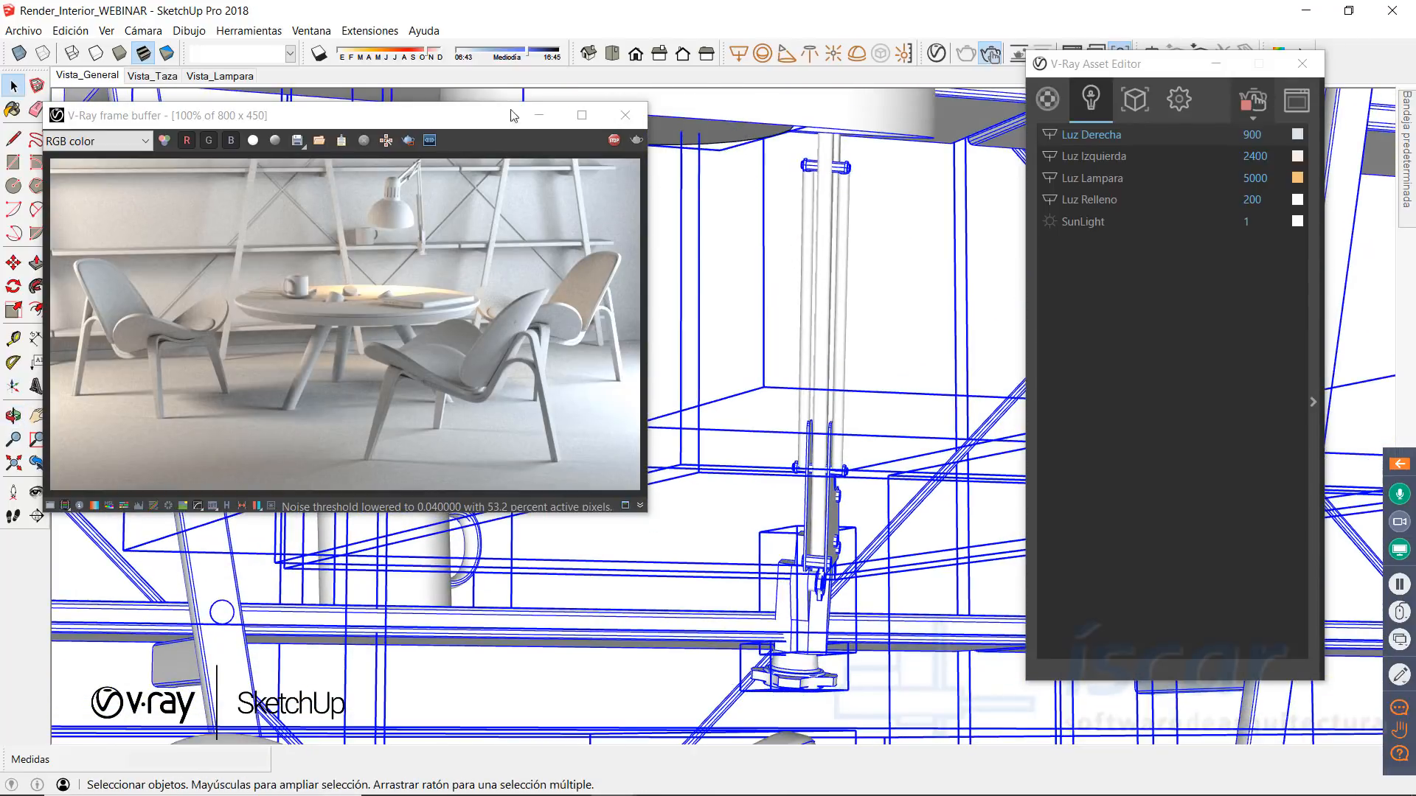
click(74, 77)
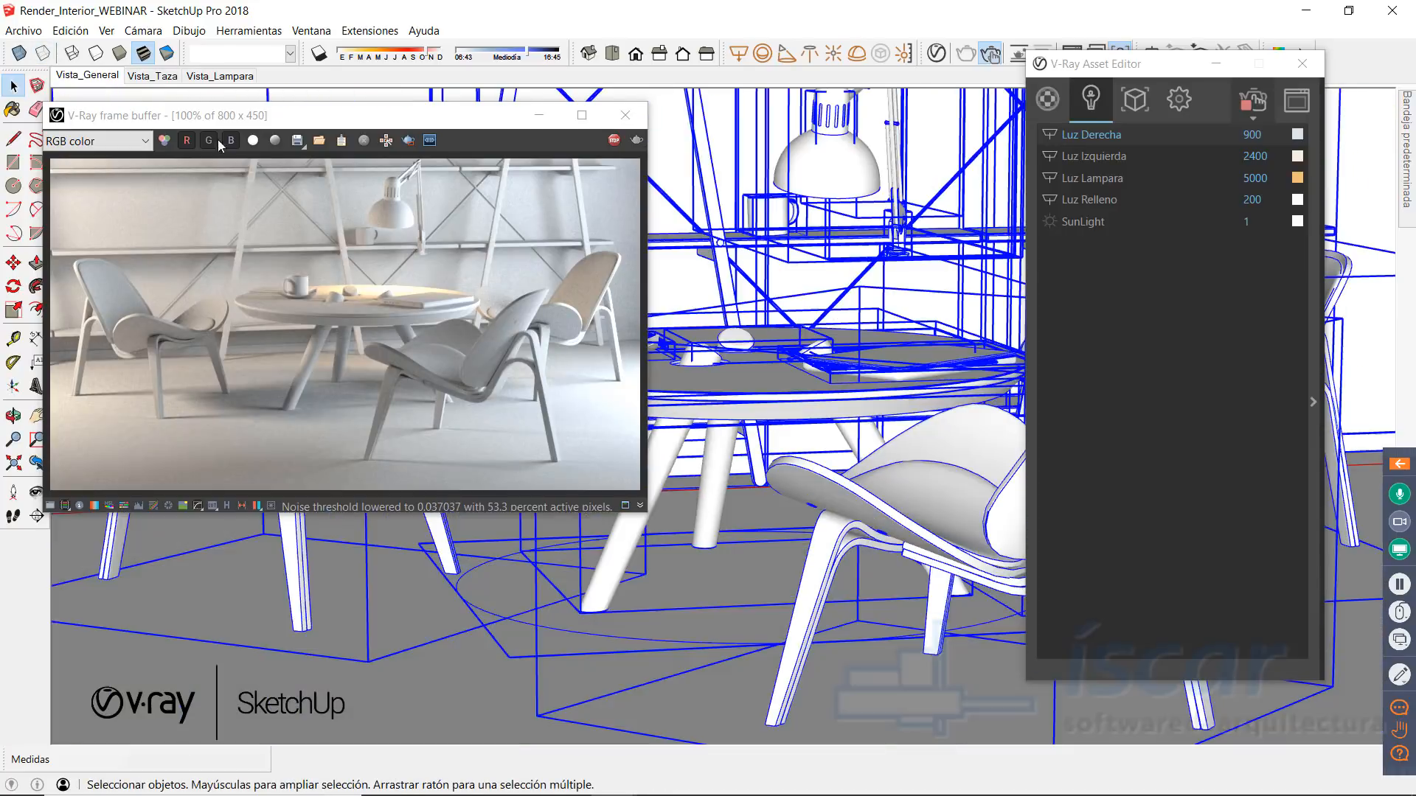
Step: Apply the Generic material to the selected objects and clear the selection
click(1044, 99)
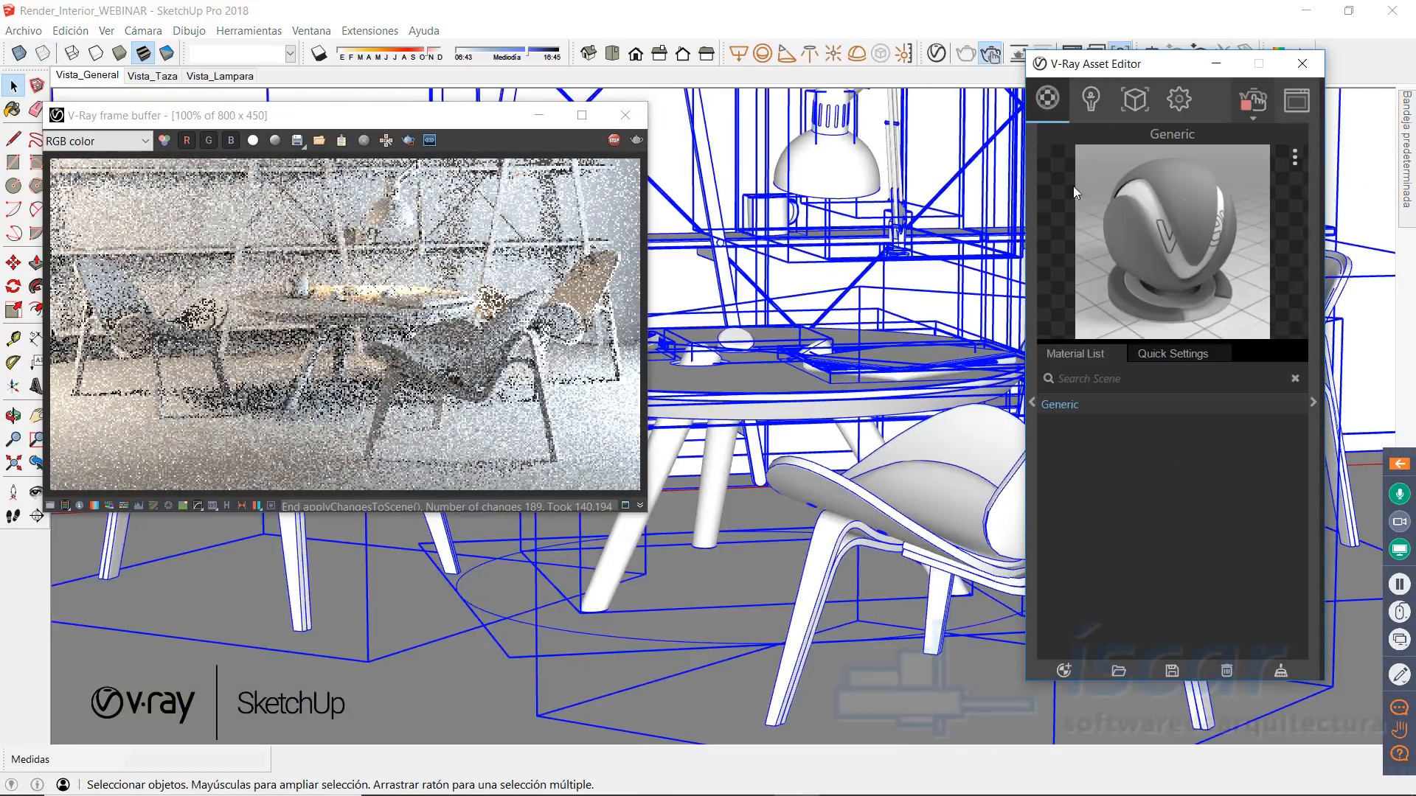
right_click(1062, 405)
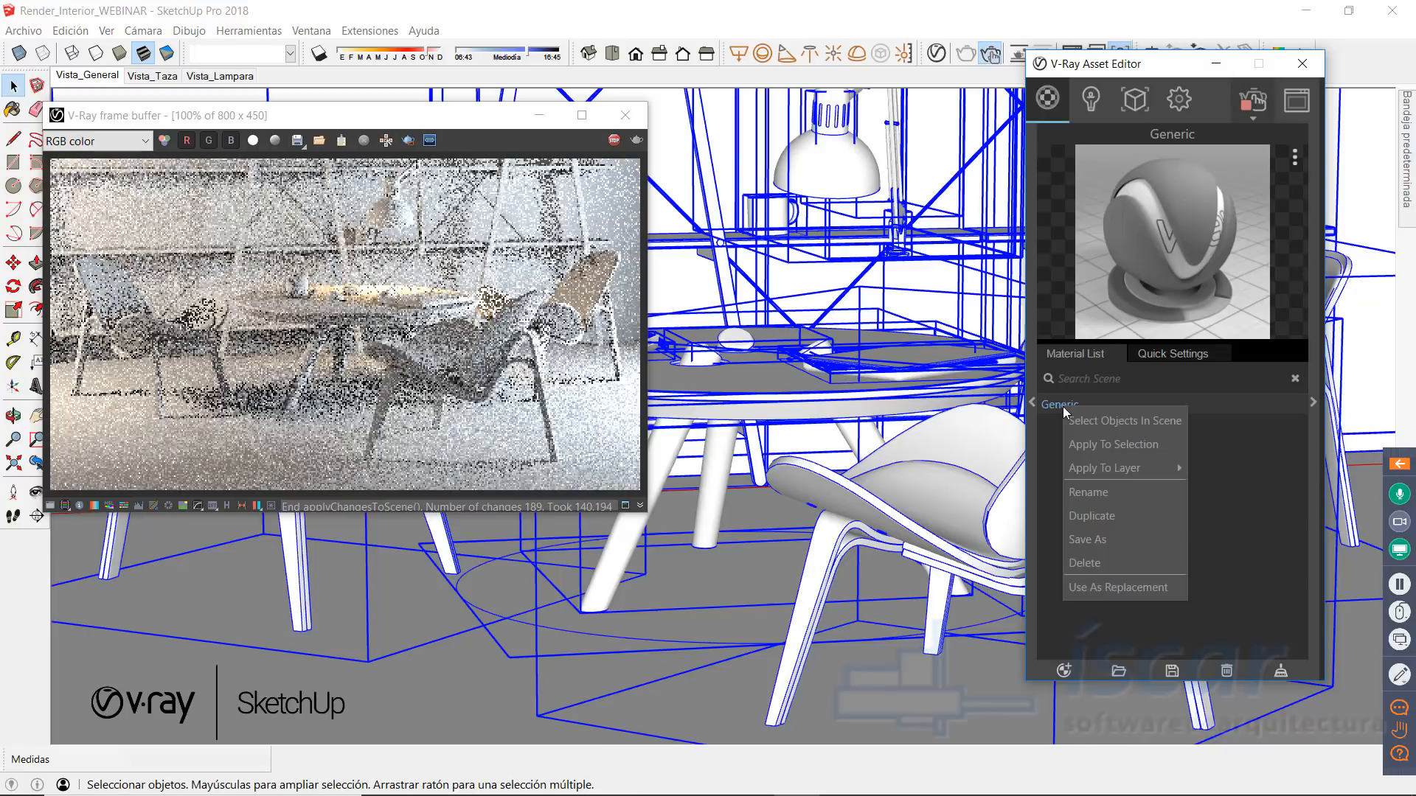
click(1086, 444)
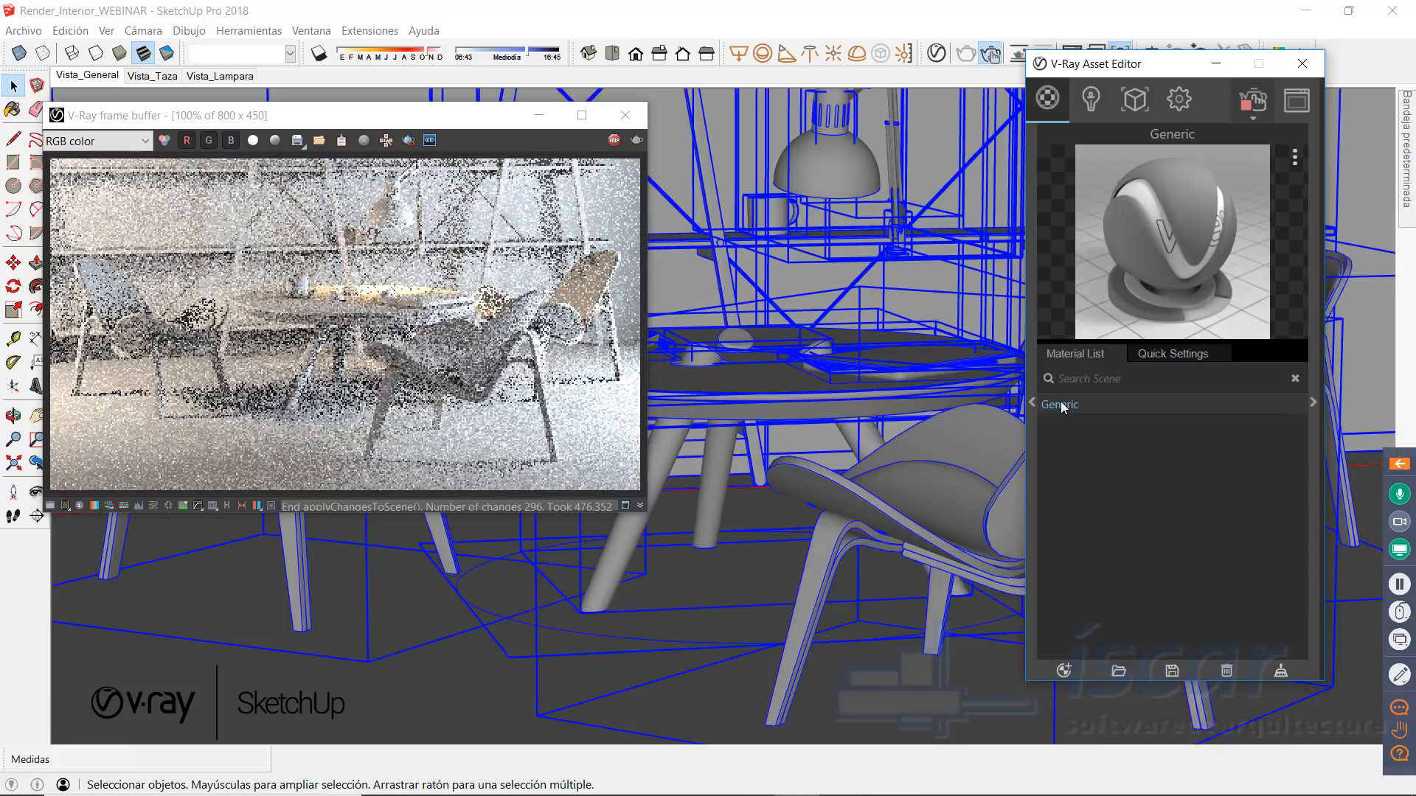
click(71, 31)
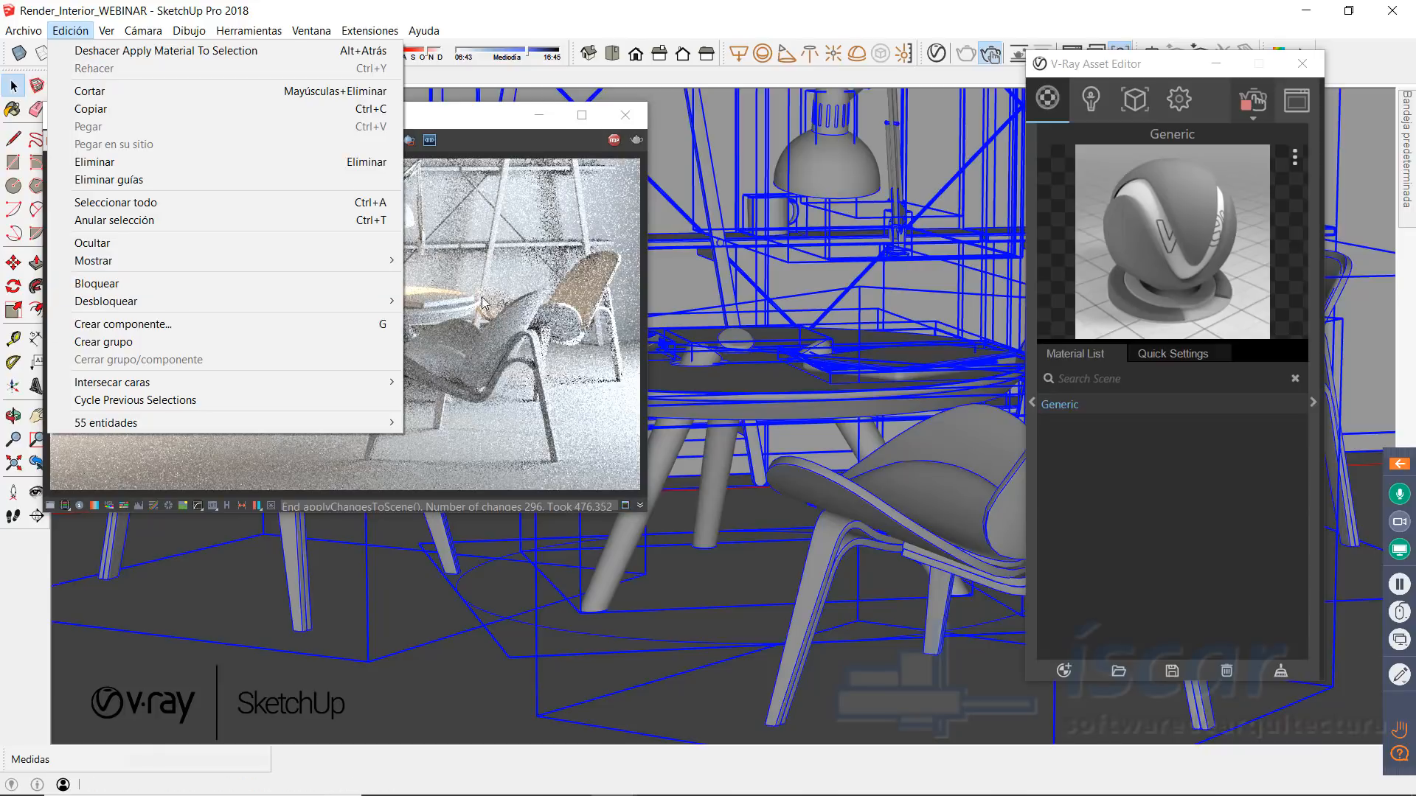
click(101, 222)
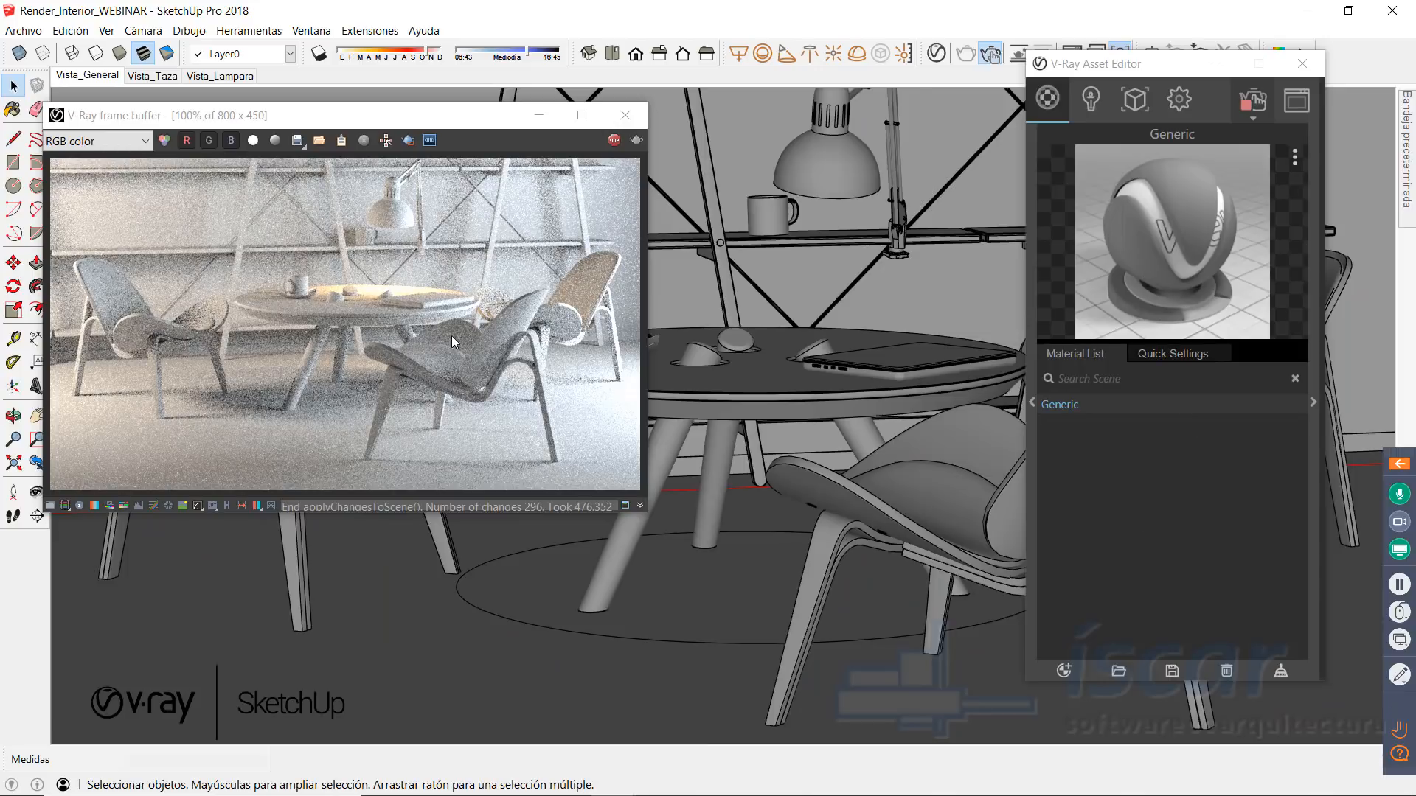
Step: Turn off Material Override in the render settings and minimize the asset editor
click(1174, 99)
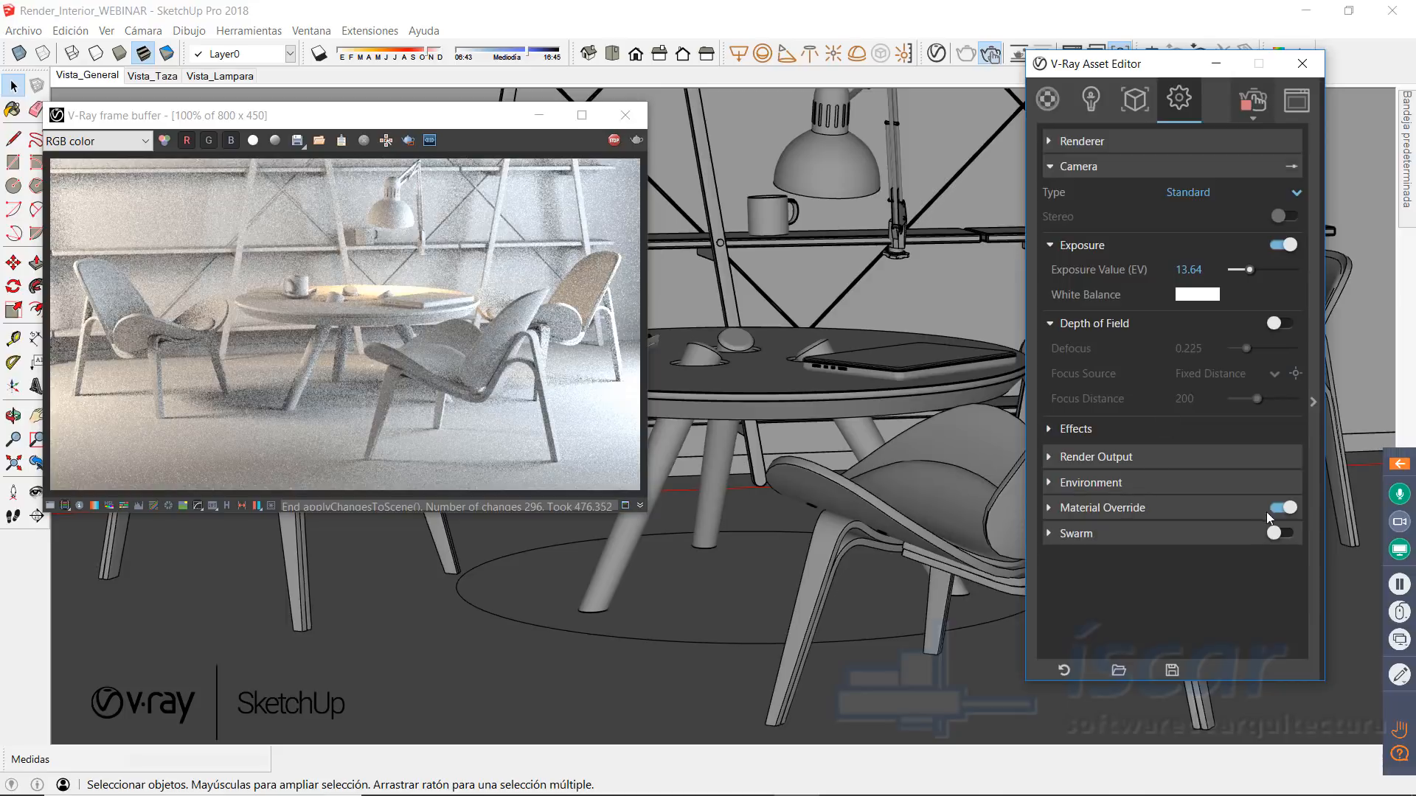
click(1281, 509)
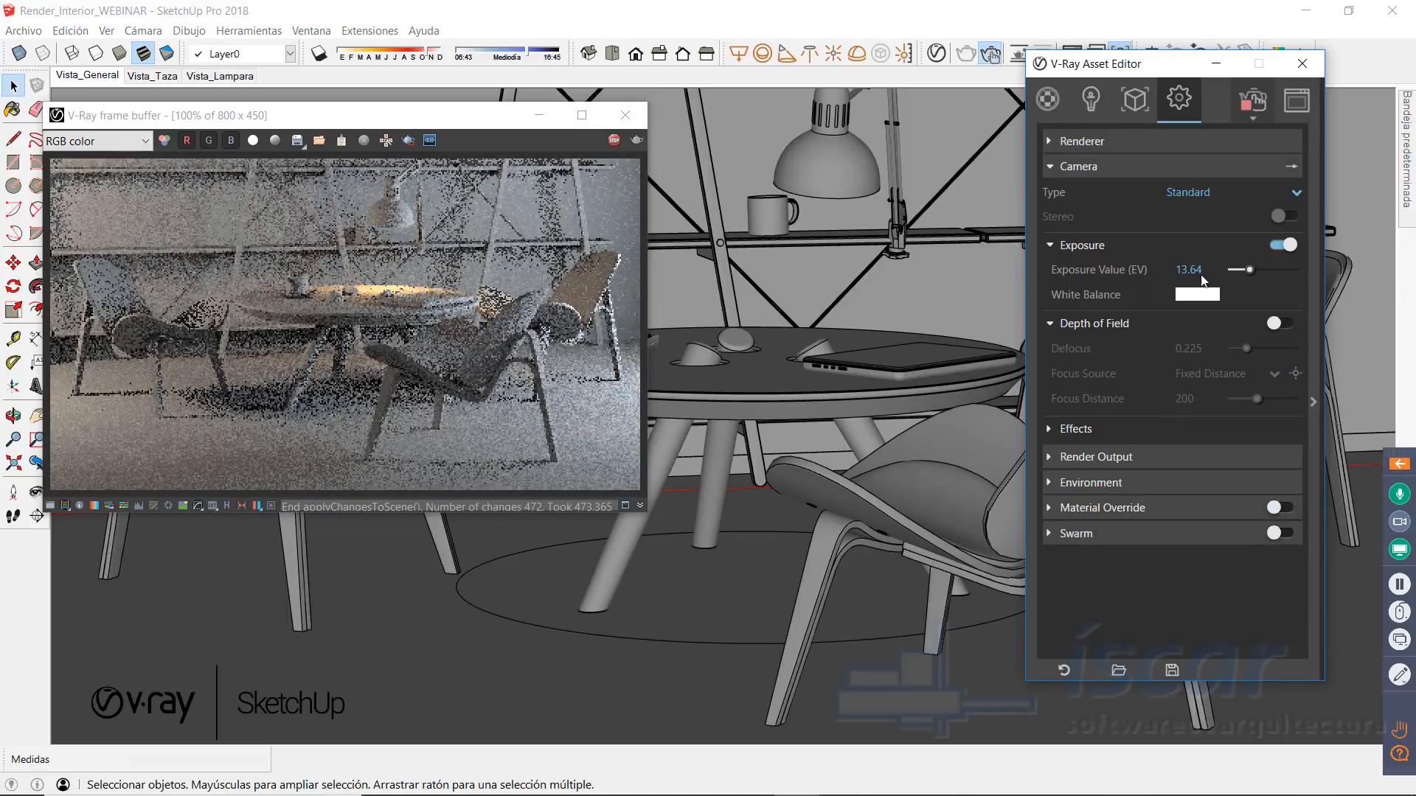
click(1218, 67)
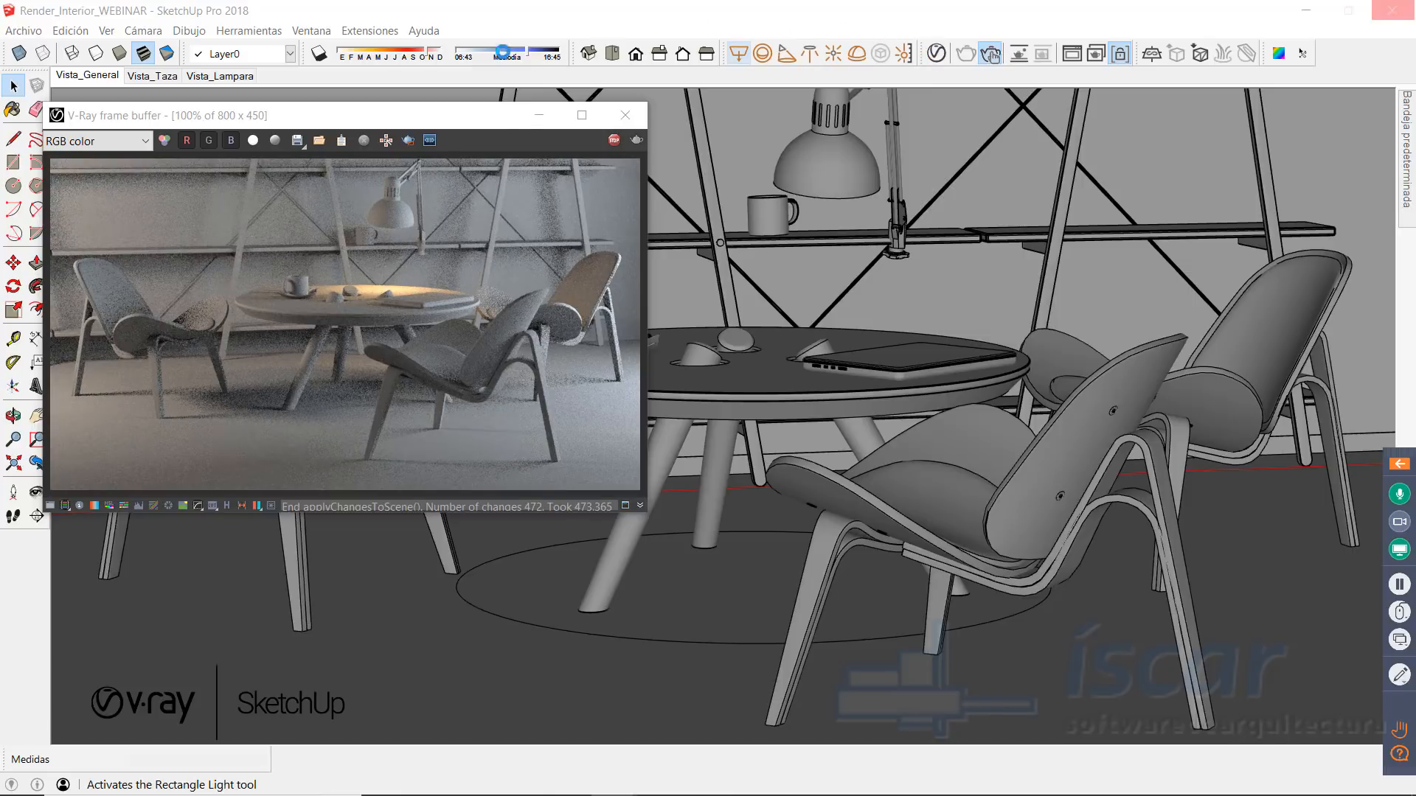
Step: Reopen the V-Ray Asset Editor on its materials, expand the material library, and place the window beside the render
click(500, 131)
click(935, 53)
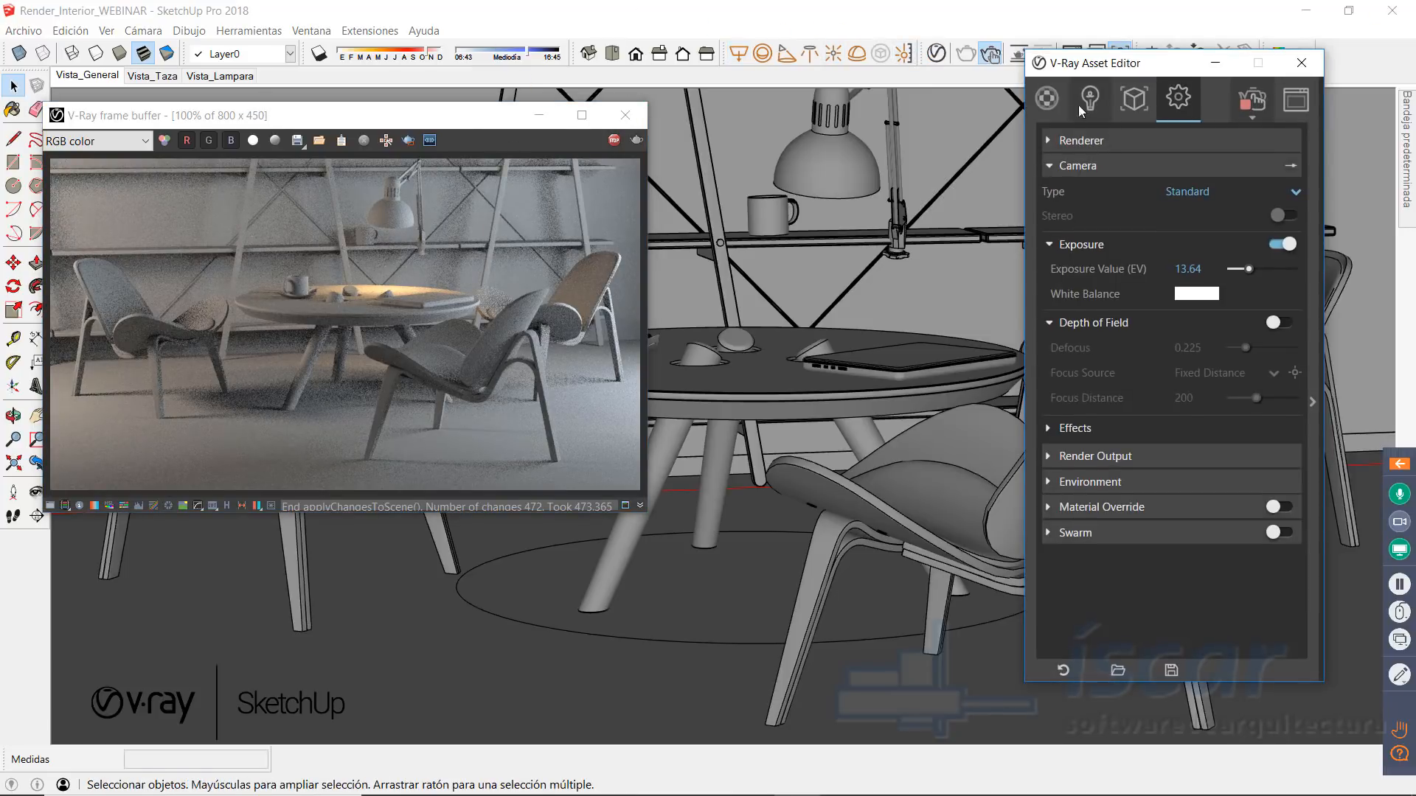
click(1056, 109)
drag(1116, 65, 967, 97)
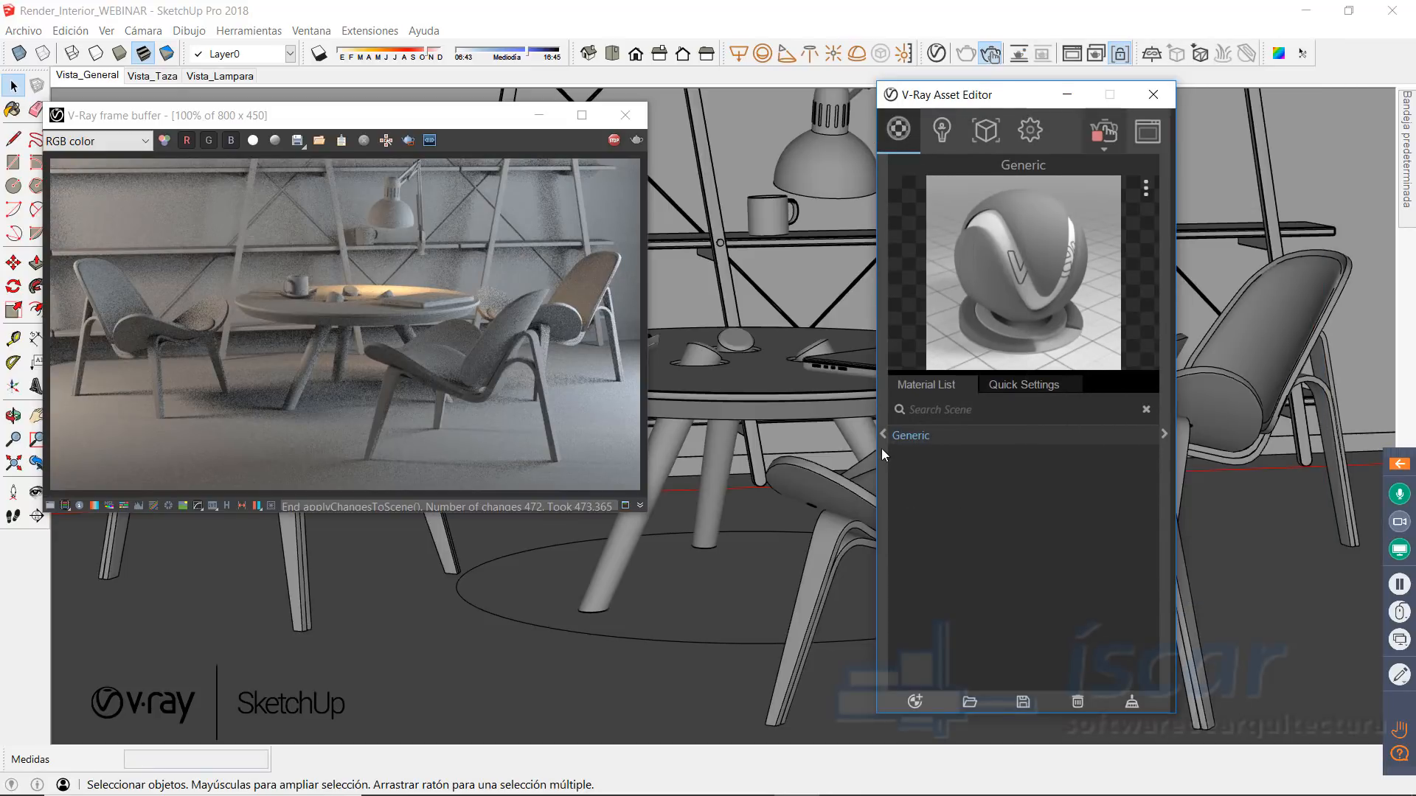
click(880, 429)
drag(852, 104, 960, 98)
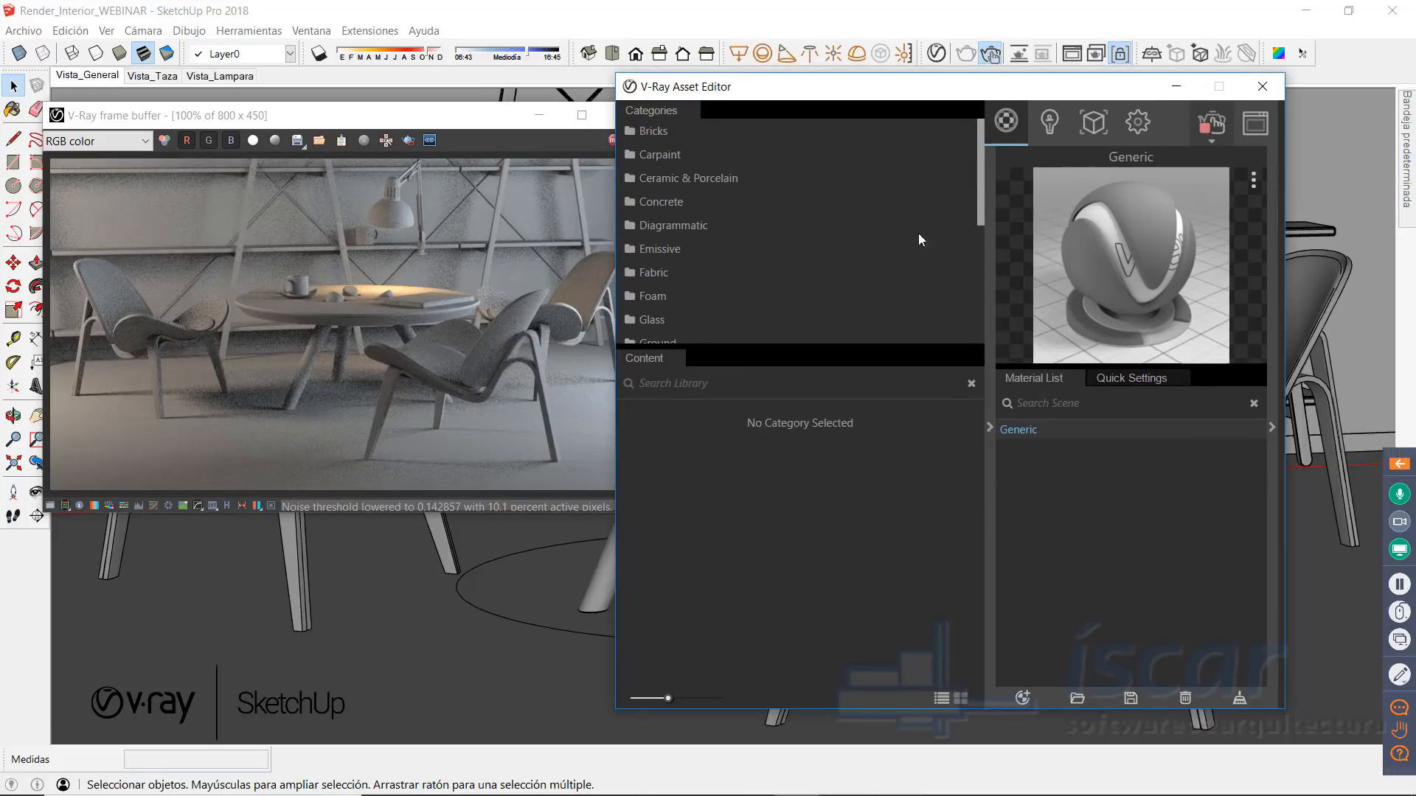
Step: Add Flooring Parquet Geometric A01 120cm and Laminate D01 120cm from the Wood & Laminate library category to the scene materials
drag(981, 172, 980, 295)
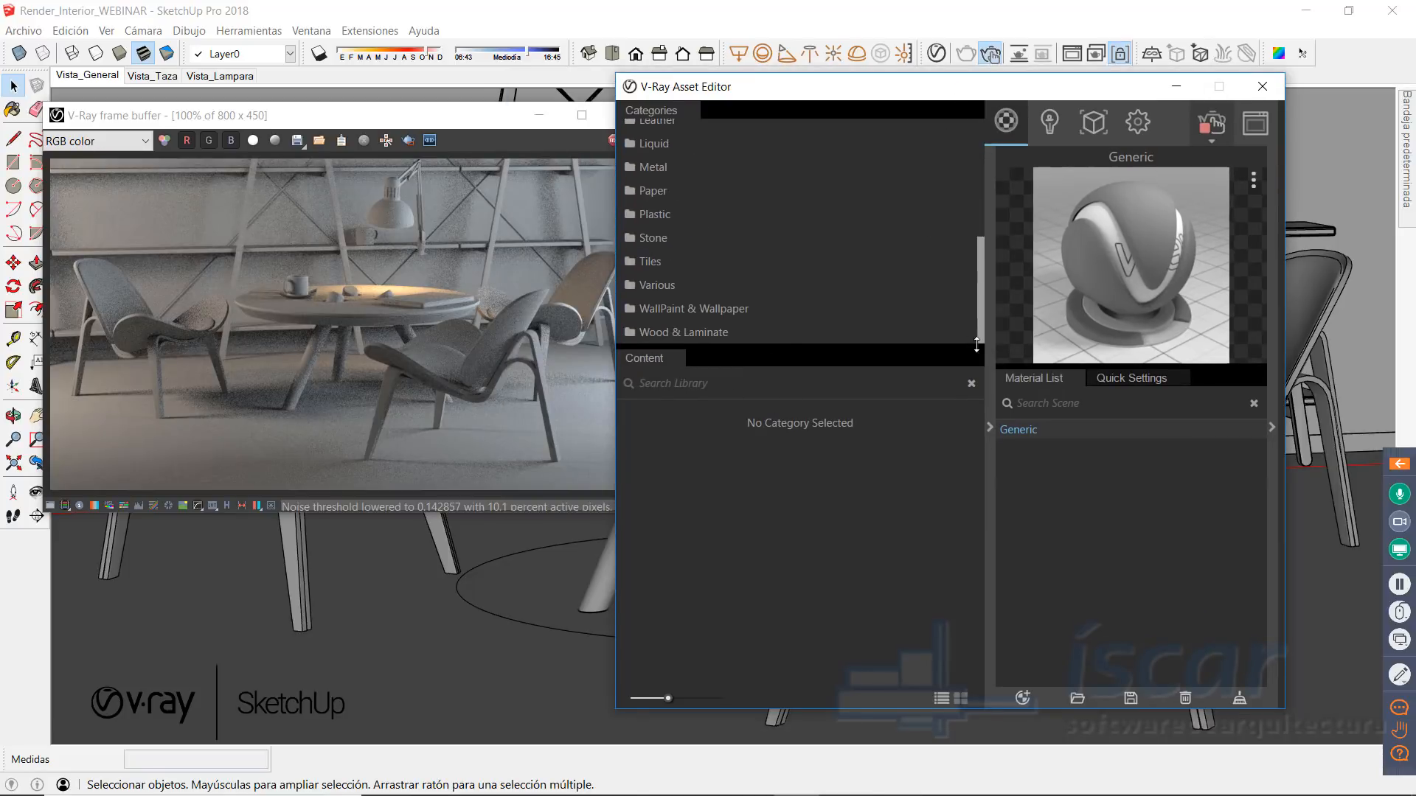
click(681, 333)
drag(981, 423, 996, 483)
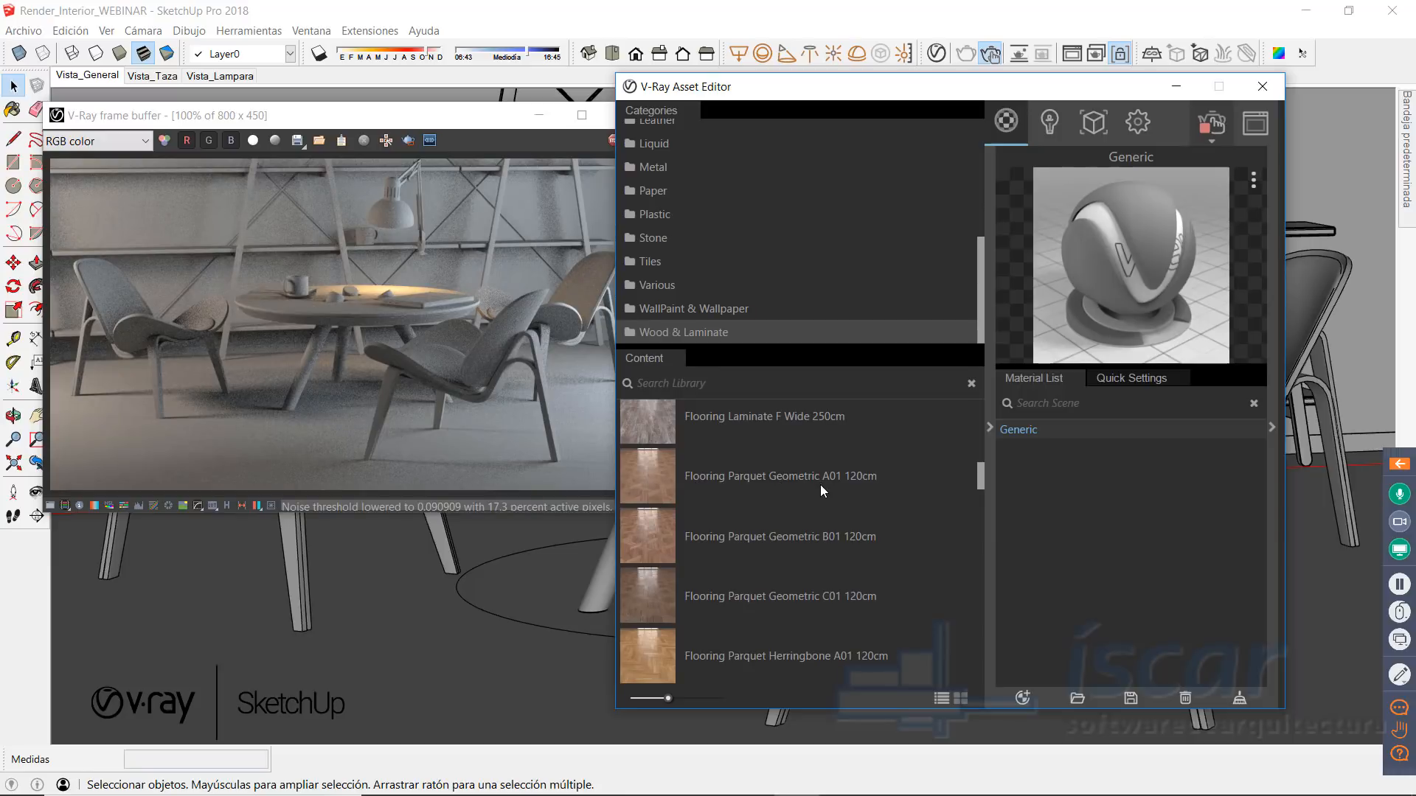
drag(661, 472, 1062, 490)
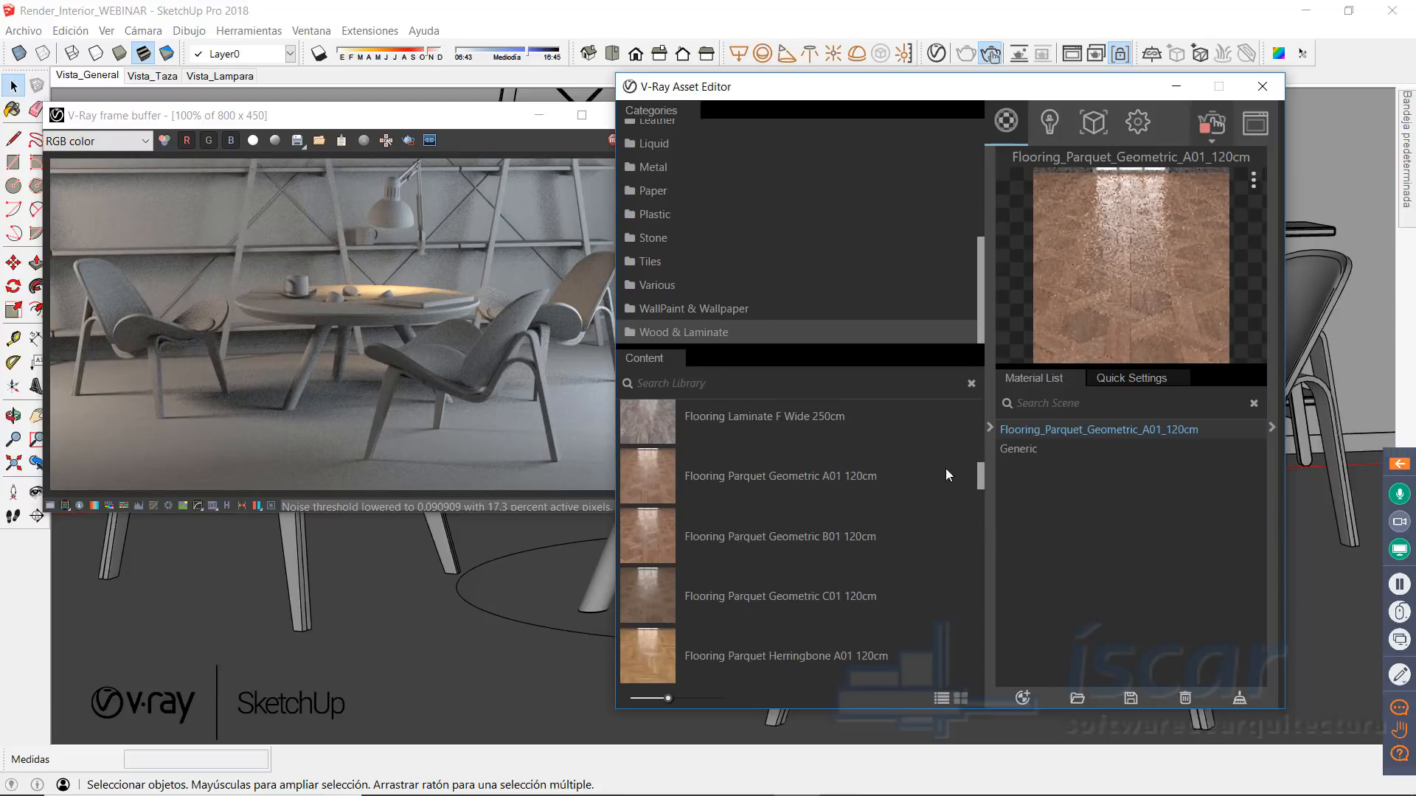
scroll(845, 495, down, 5)
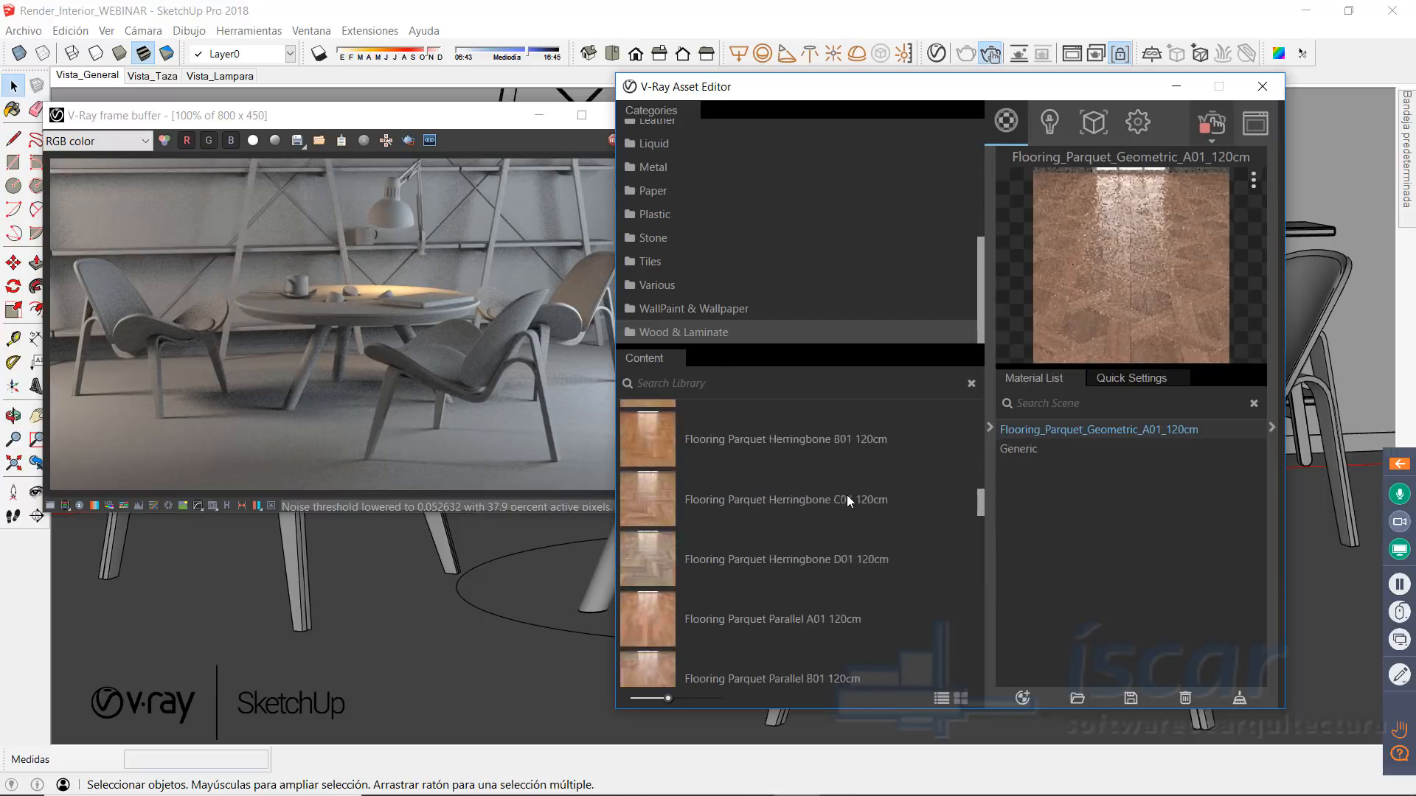
scroll(846, 501, down, 1)
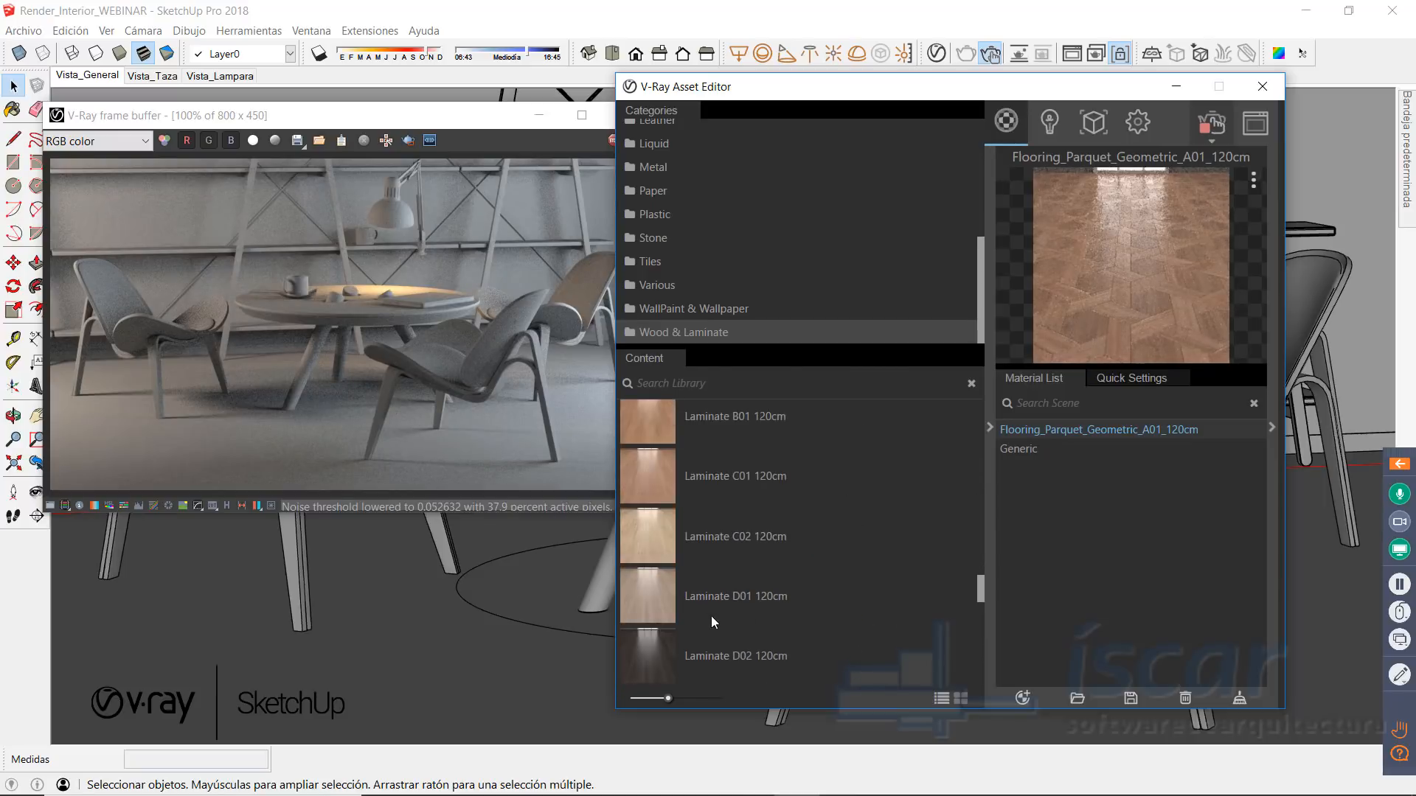
drag(650, 599, 1074, 503)
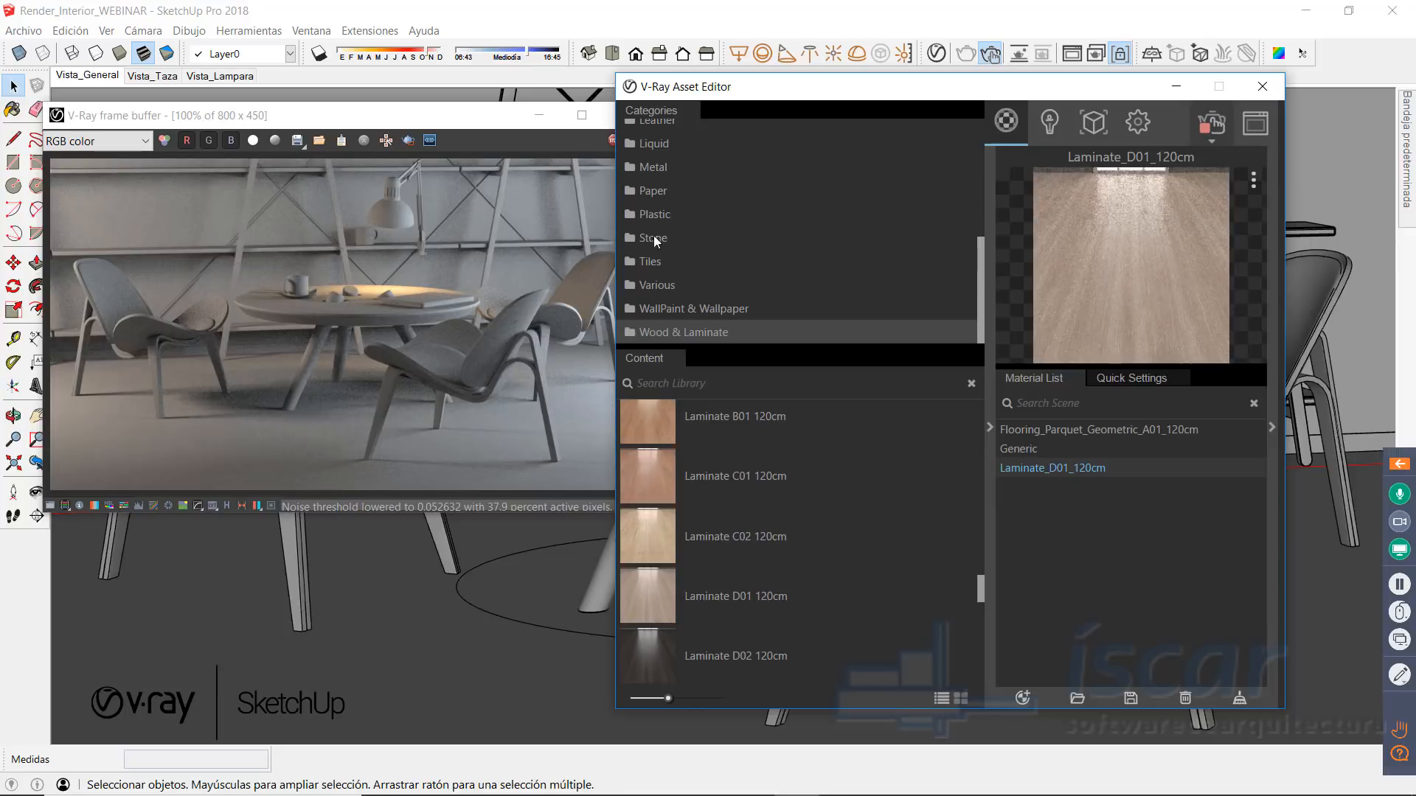
Step: Add the Fabric Pattern D01 20cm material from the Fabric library category to the scene materials
scroll(657, 251, up, 2)
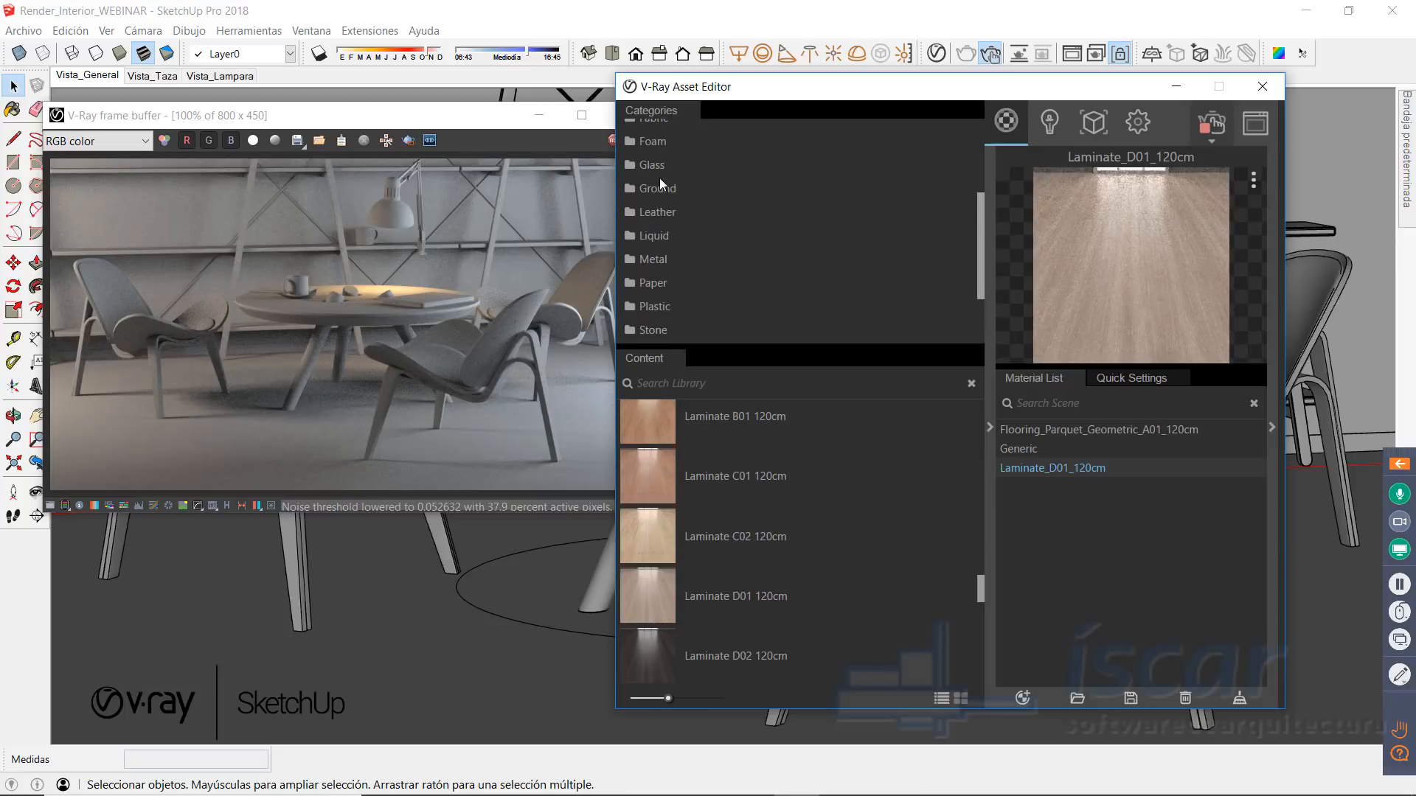
scroll(657, 289, up, 2)
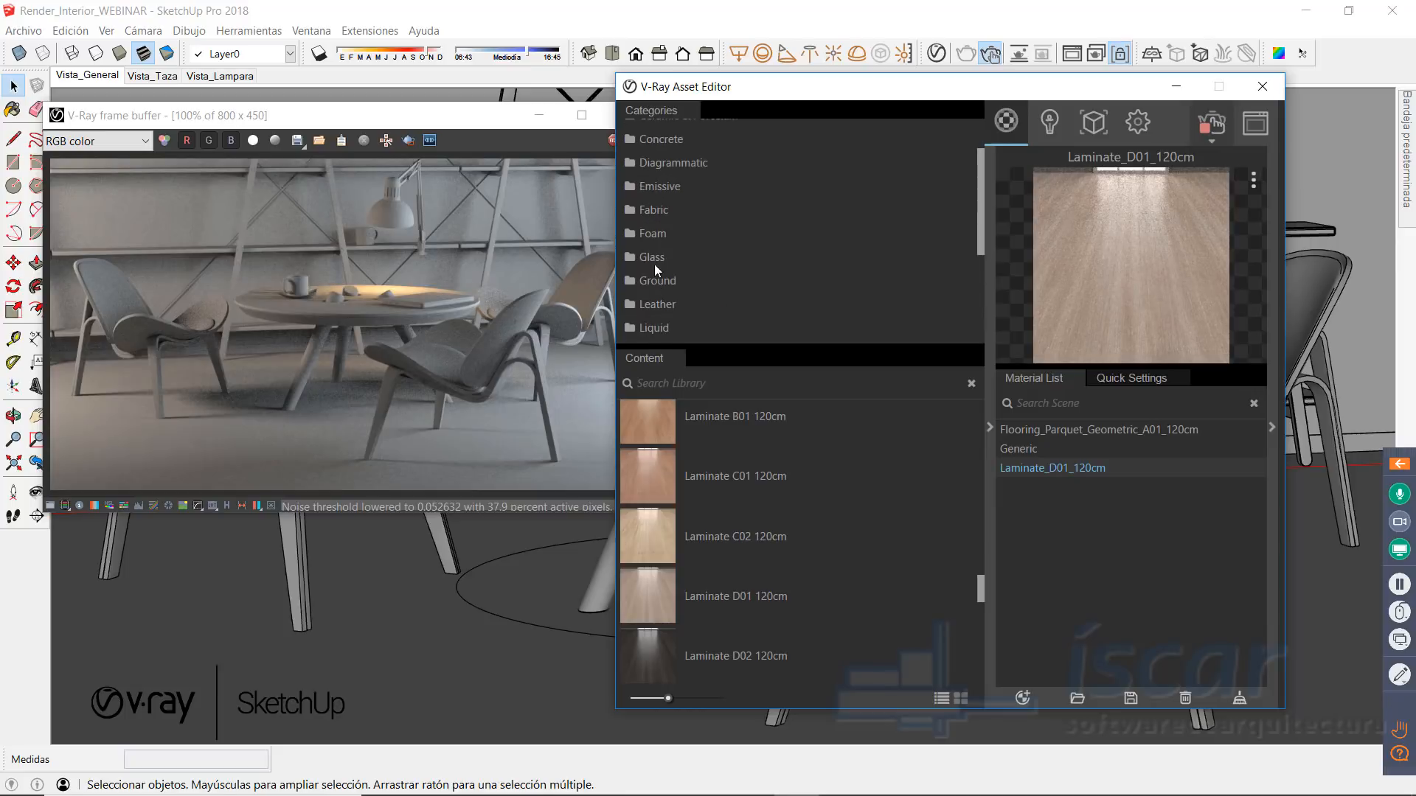
click(656, 210)
scroll(776, 595, down, 5)
drag(648, 492, 1093, 523)
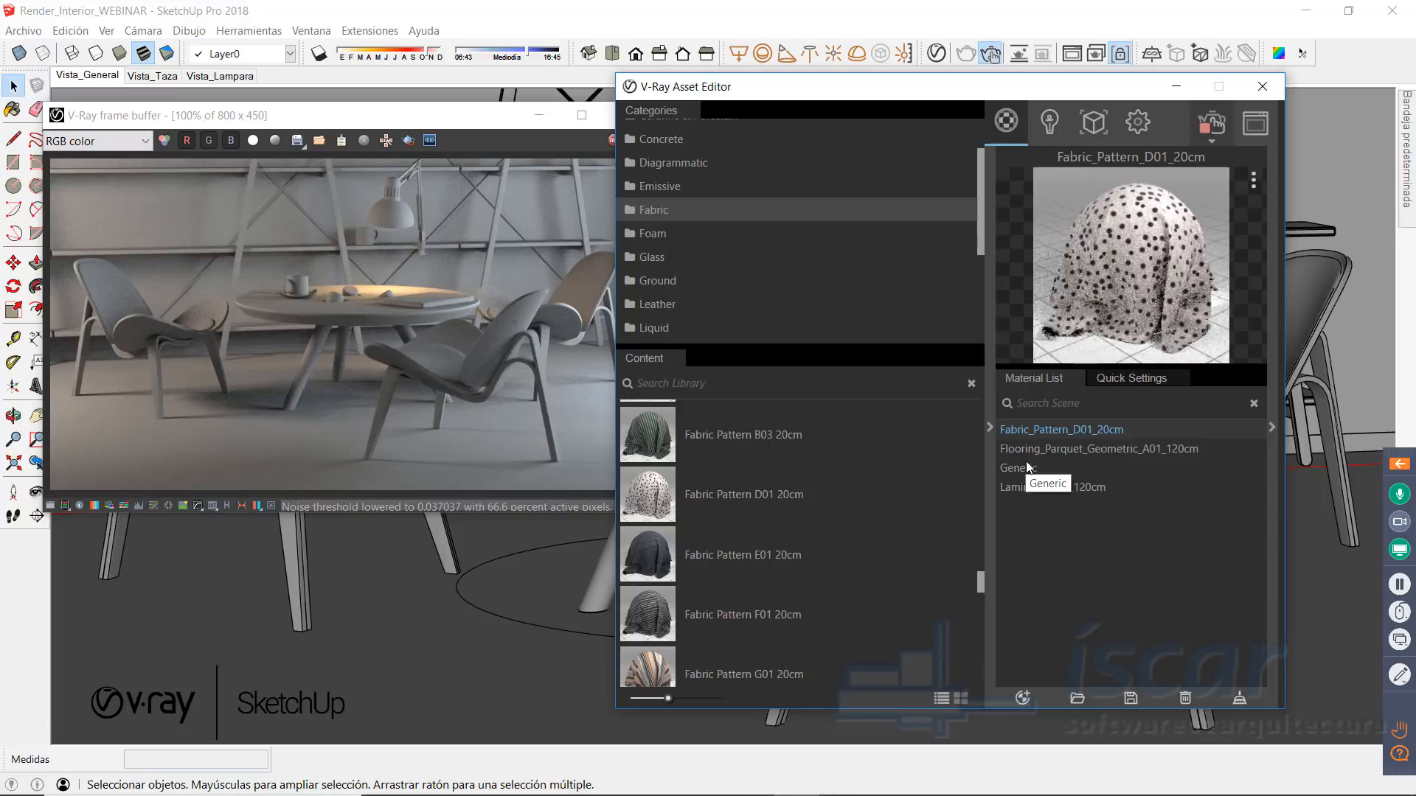
Step: Add the Glass Tempered material from the Glass library category to the scene materials
scroll(760, 435, down, 2)
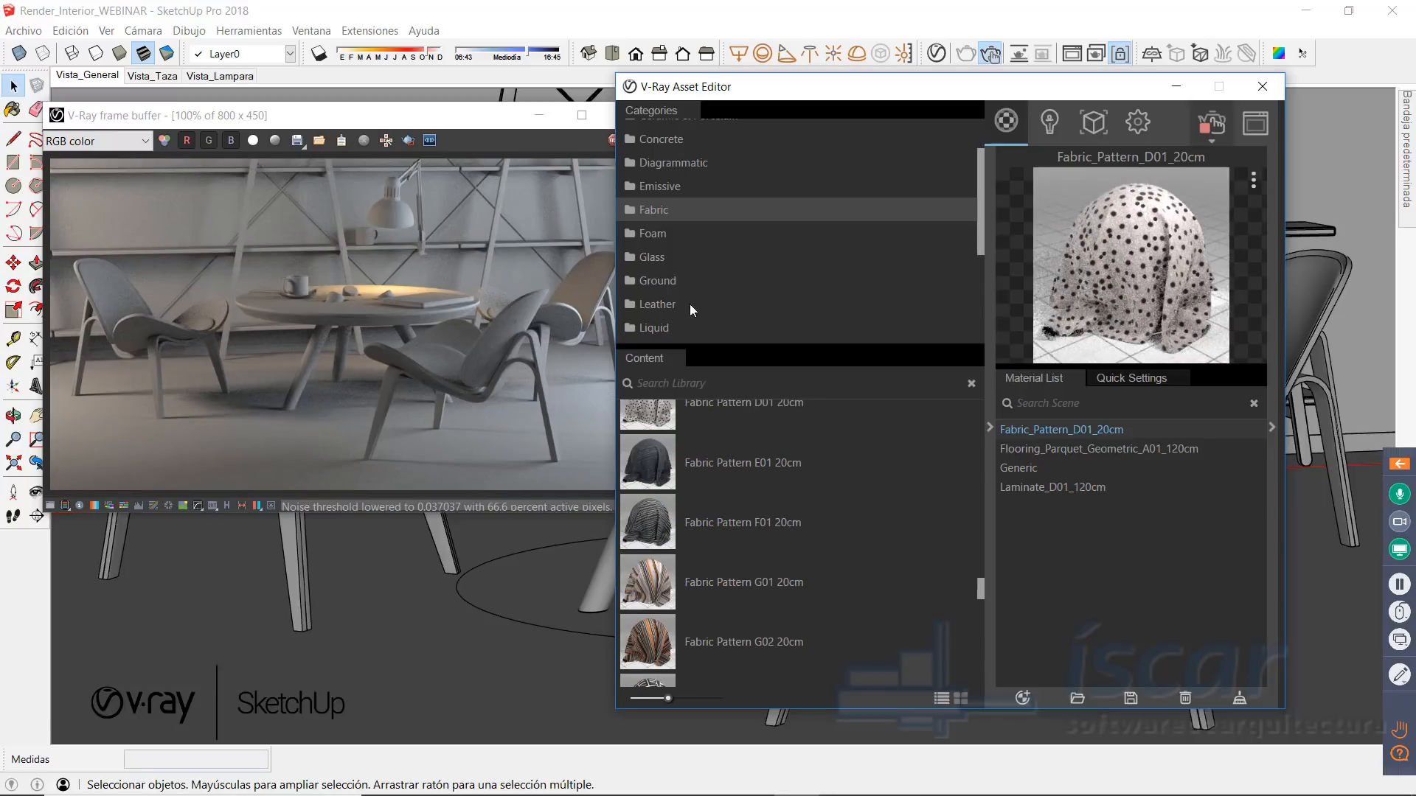
click(657, 260)
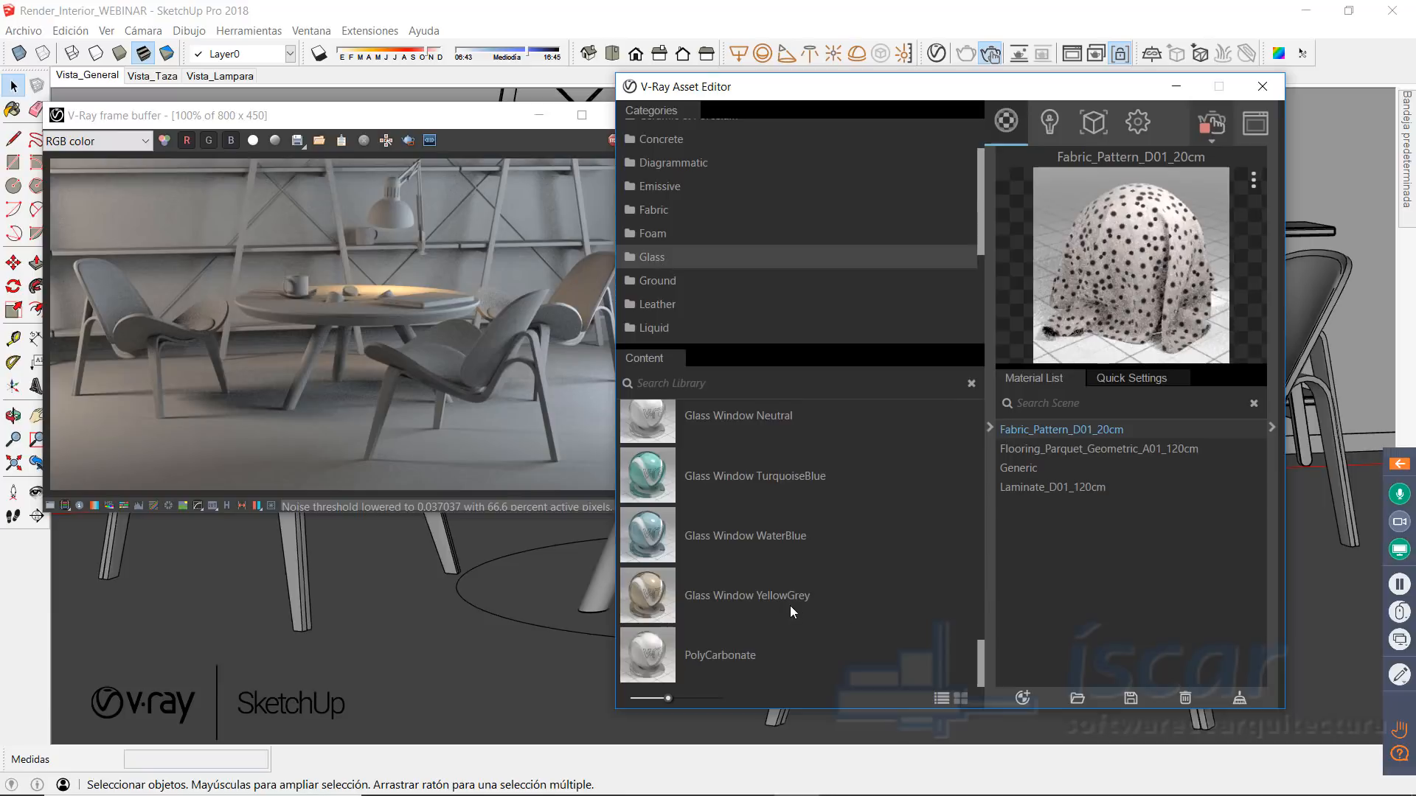
scroll(719, 564, up, 5)
drag(648, 464, 1062, 537)
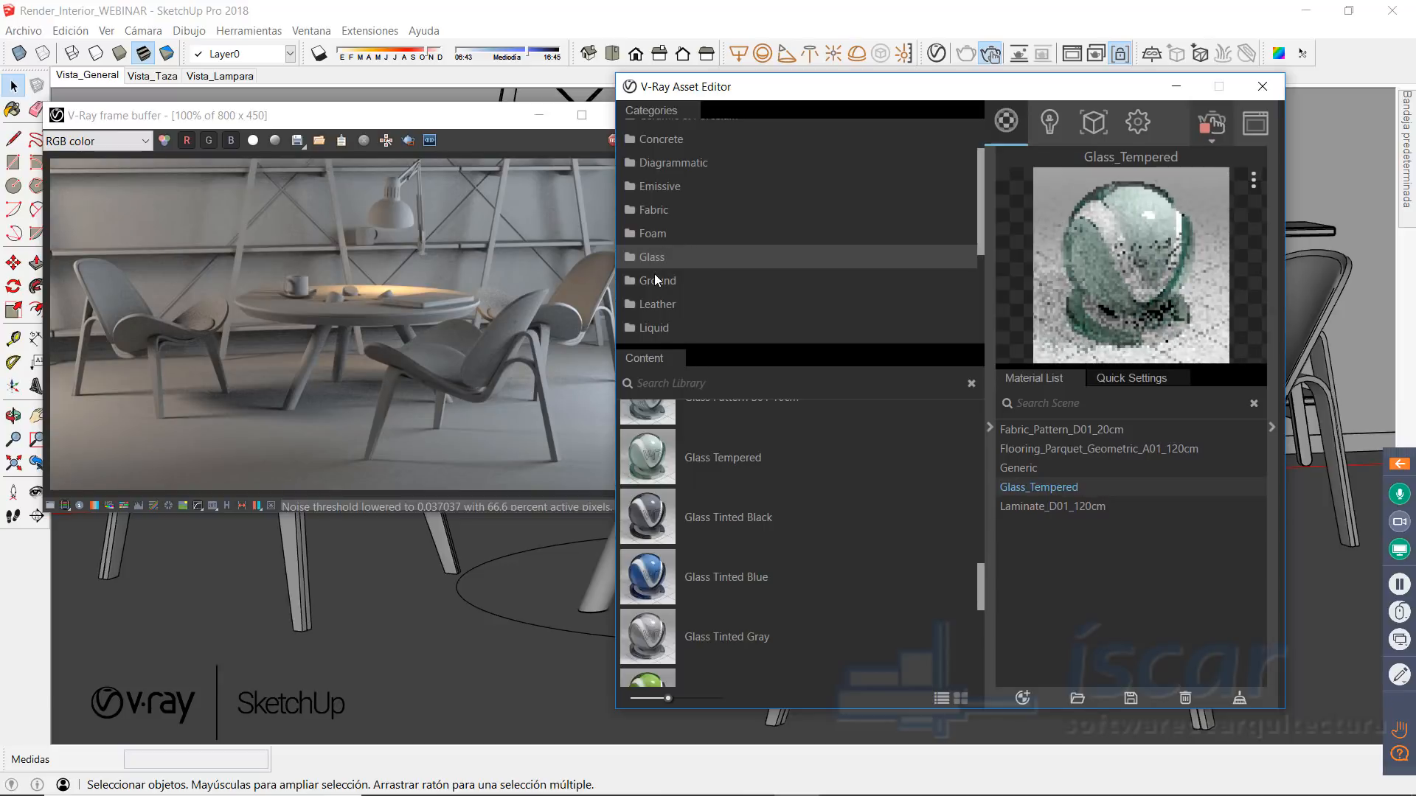
Step: Add Porcelain B02 Orange 10cm and Porcelain B03 Green 10cm from the Ceramic & Porcelain category to the scene materials
scroll(656, 279, up, 1)
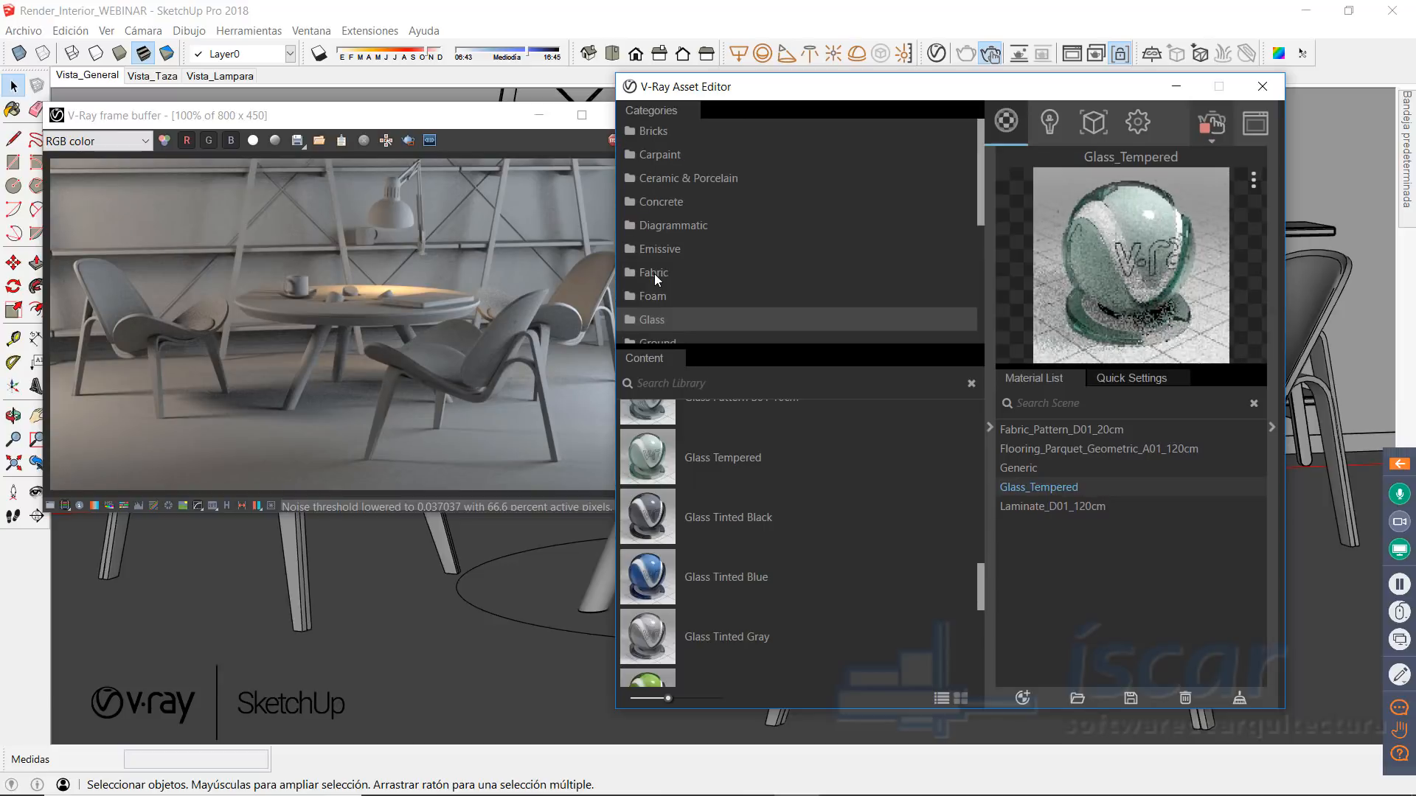
click(652, 180)
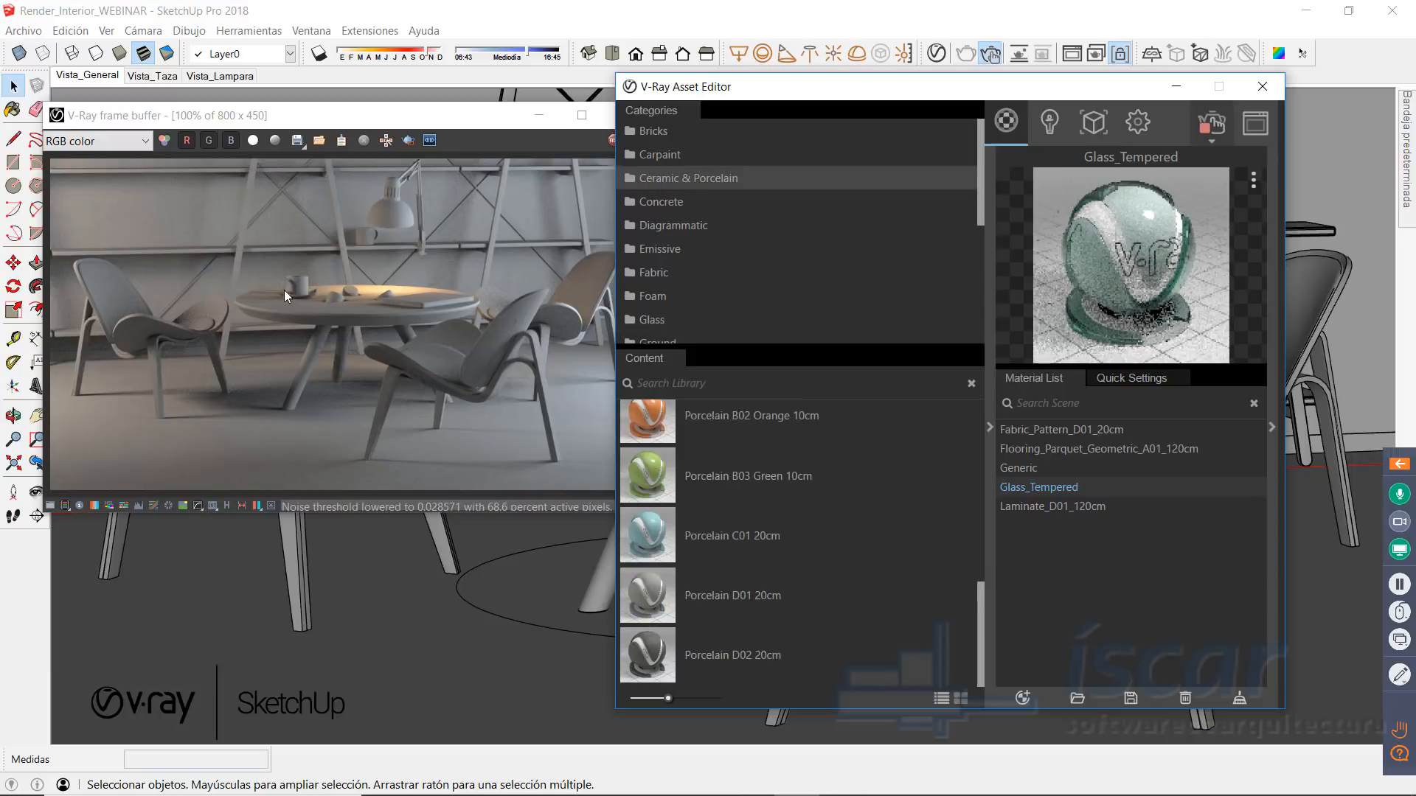
scroll(693, 457, up, 5)
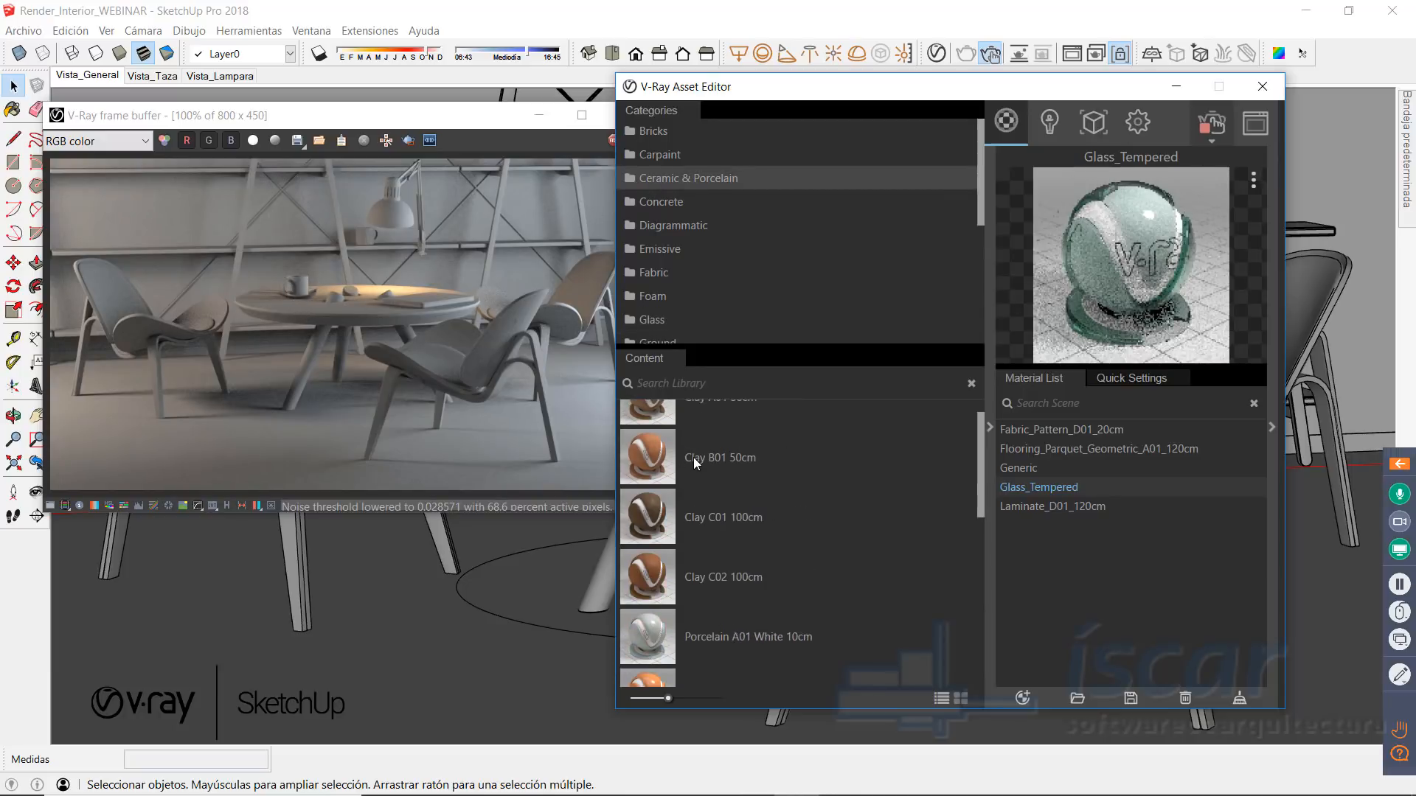
scroll(698, 474, down, 5)
drag(657, 451, 1047, 561)
drag(685, 503, 1126, 582)
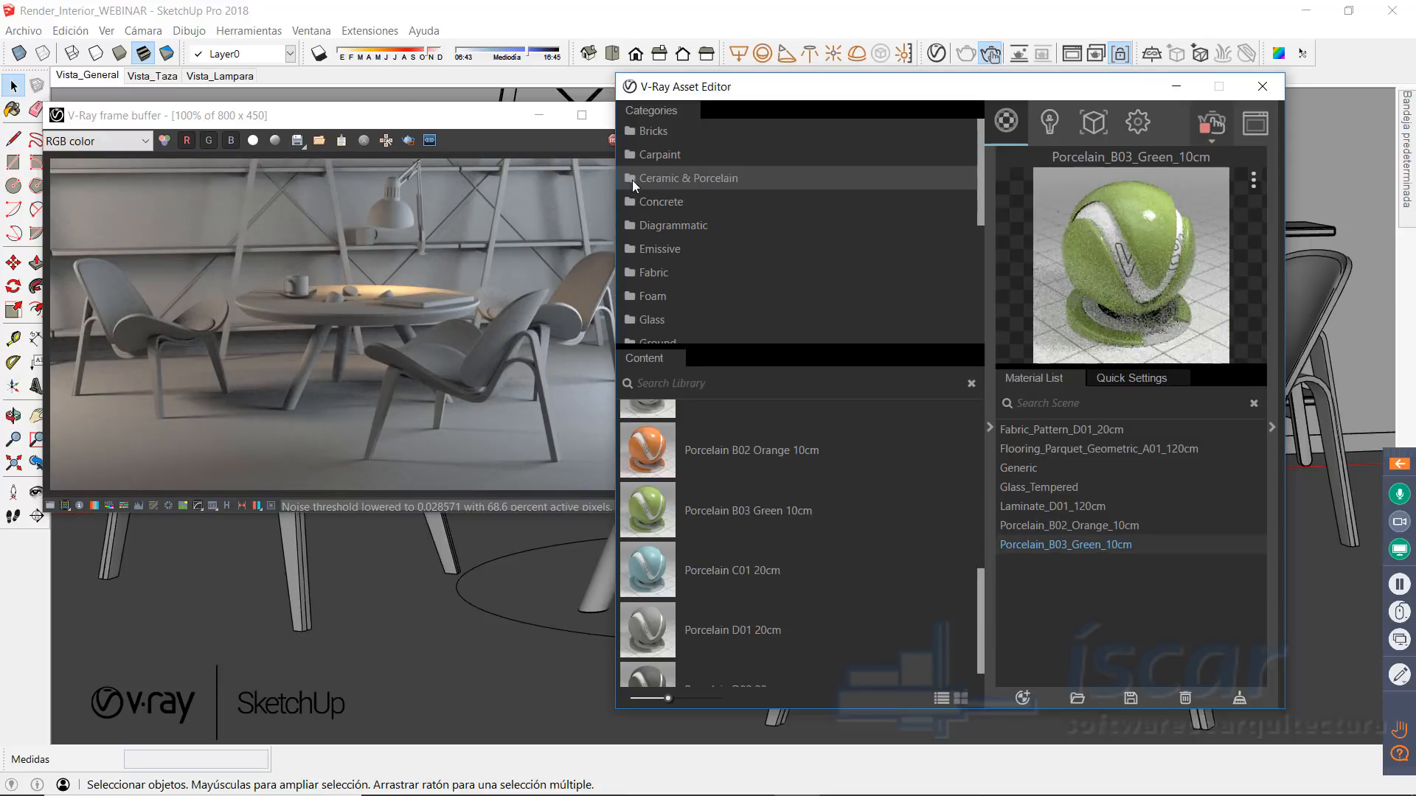
Step: Add the Aluminum Blurry material from the Metal library category to the scene materials
scroll(661, 254, down, 3)
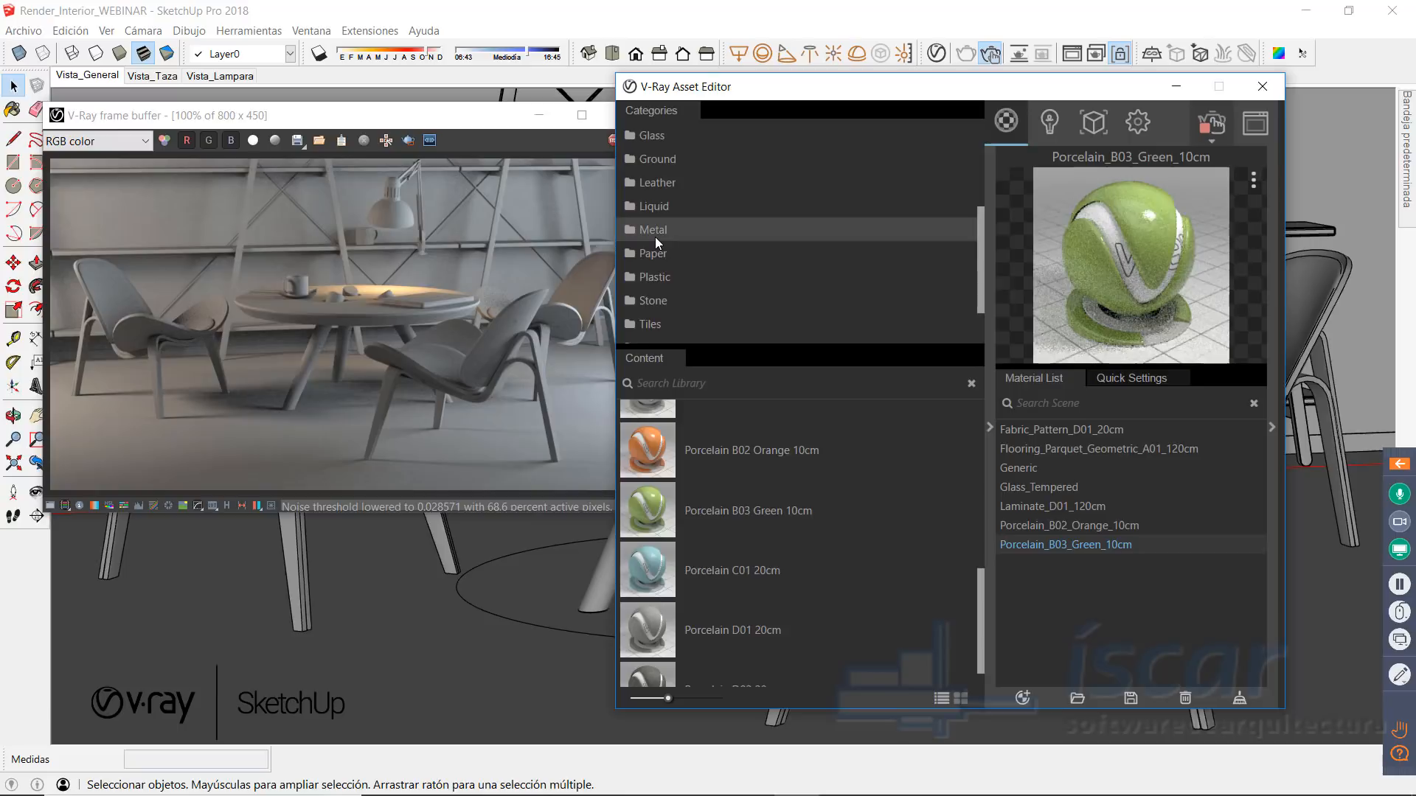
click(655, 235)
scroll(730, 506, up, 5)
scroll(726, 515, down, 5)
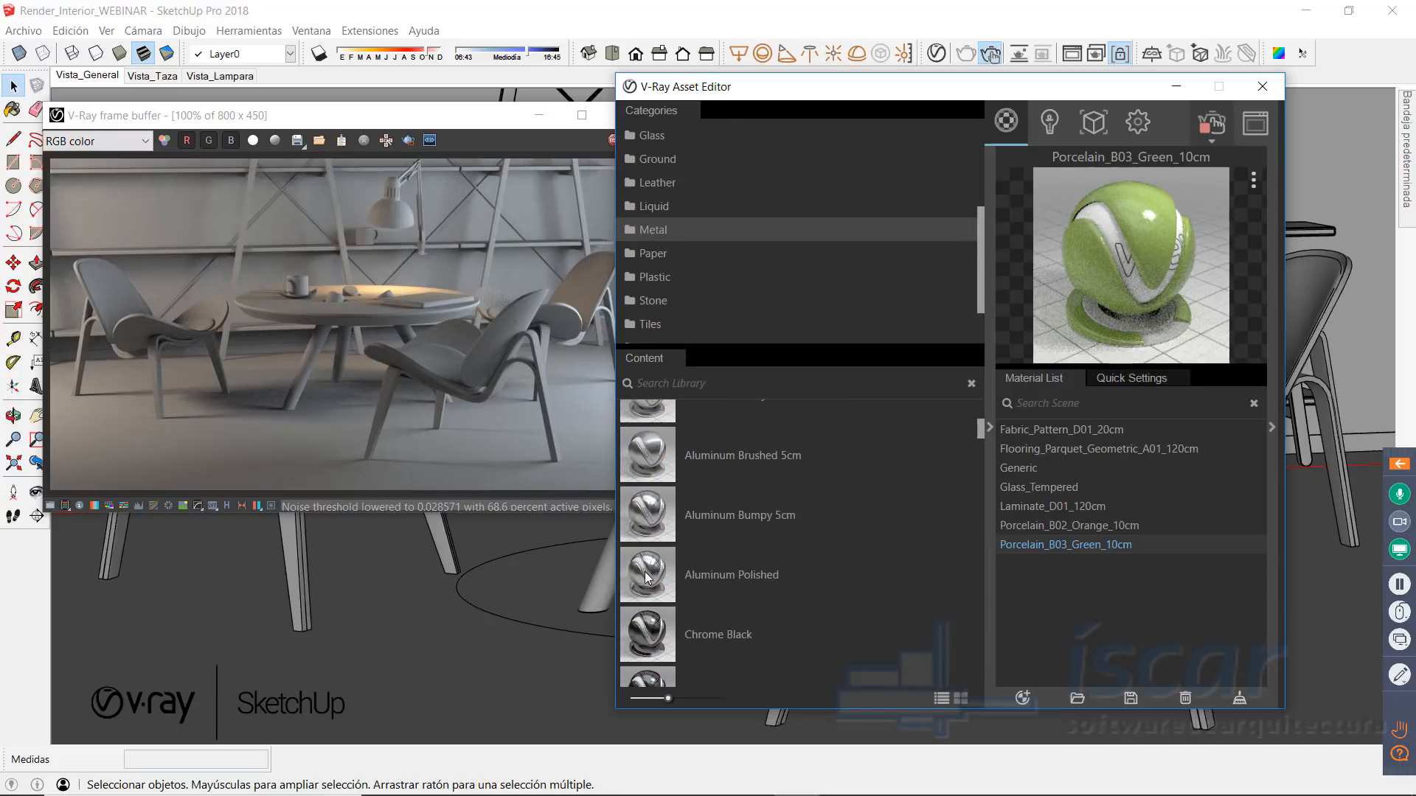
scroll(648, 517, up, 1)
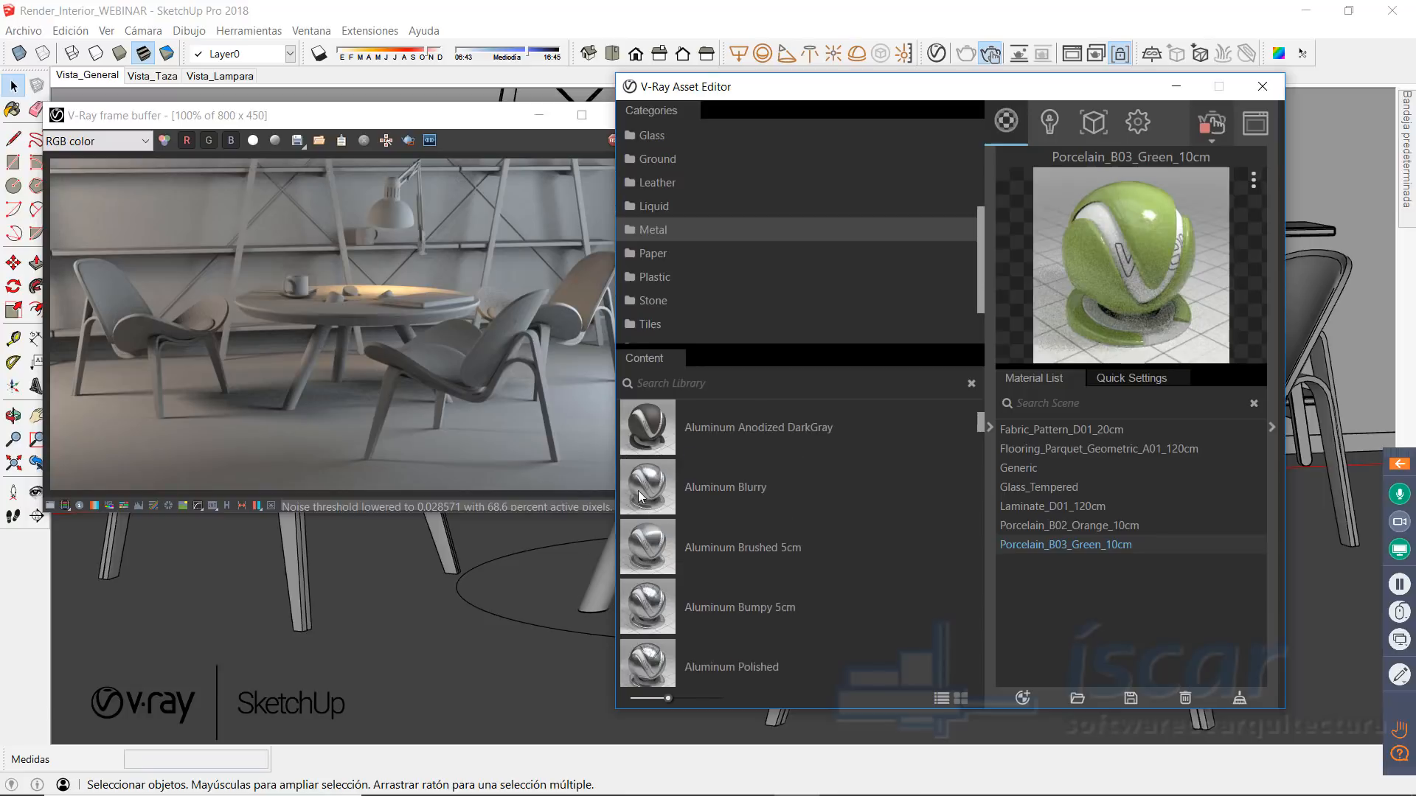
drag(649, 491, 1152, 628)
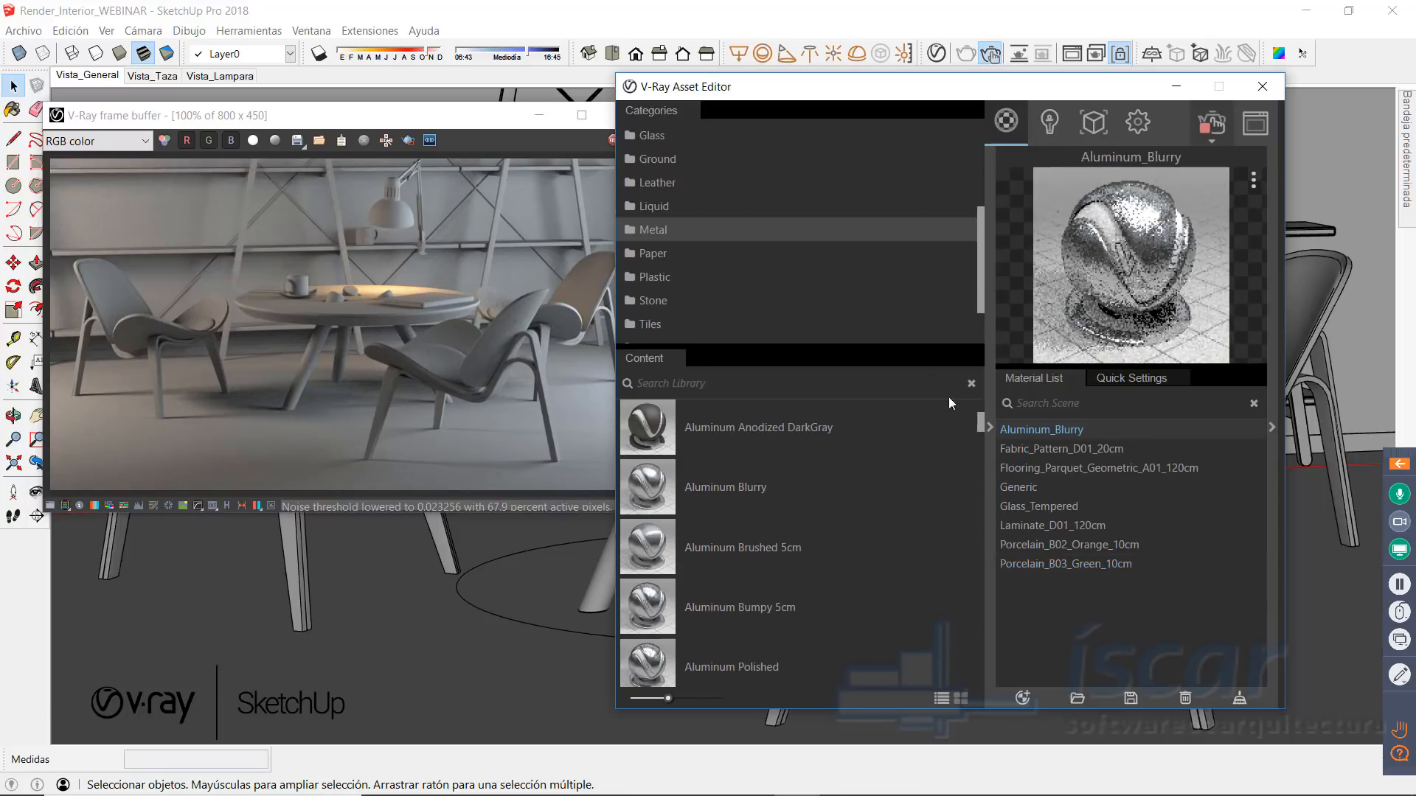
Step: Add Bricks Painted B02 1m from the Bricks category and CarPaint Flakes GrassGreen from the Carpaint category to the scene materials
scroll(723, 221, up, 3)
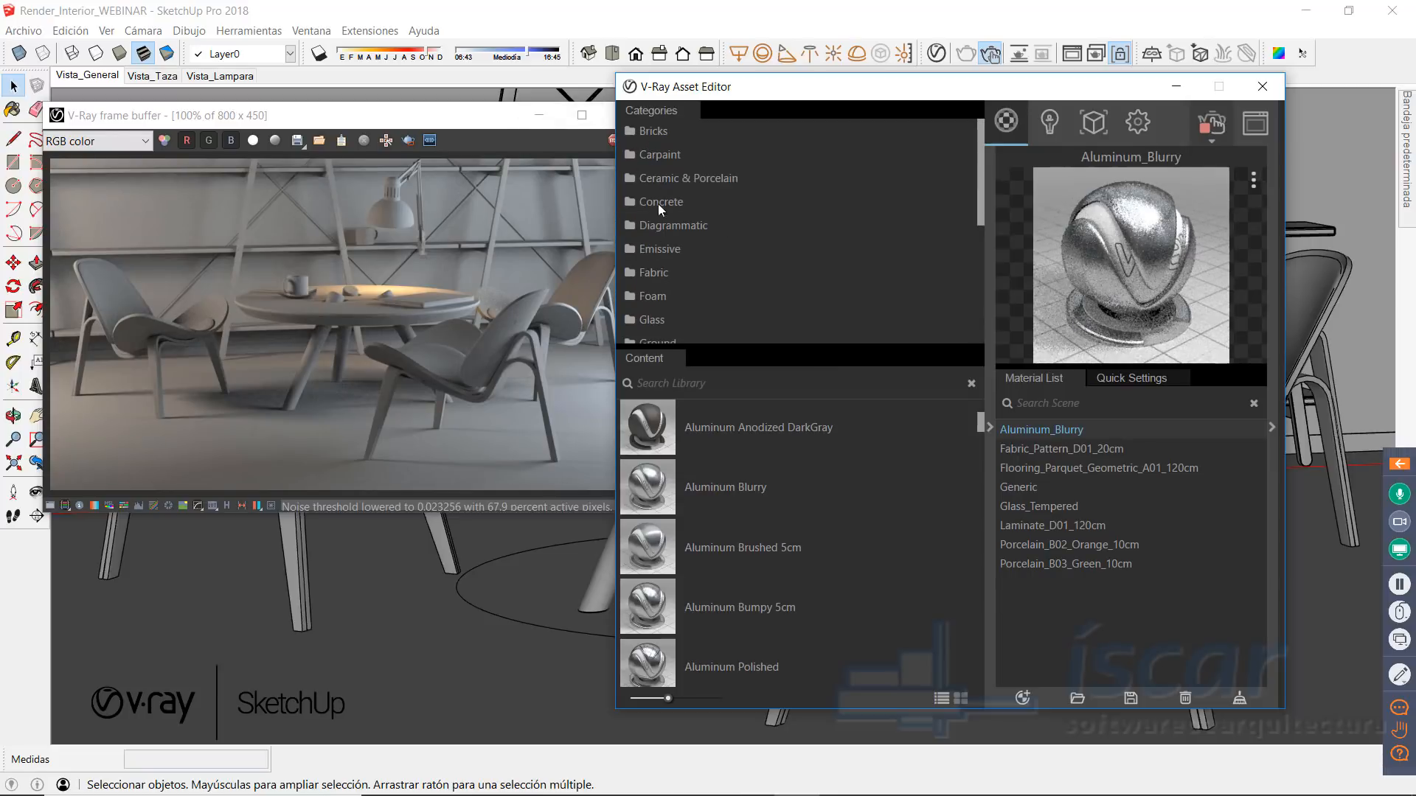
click(658, 131)
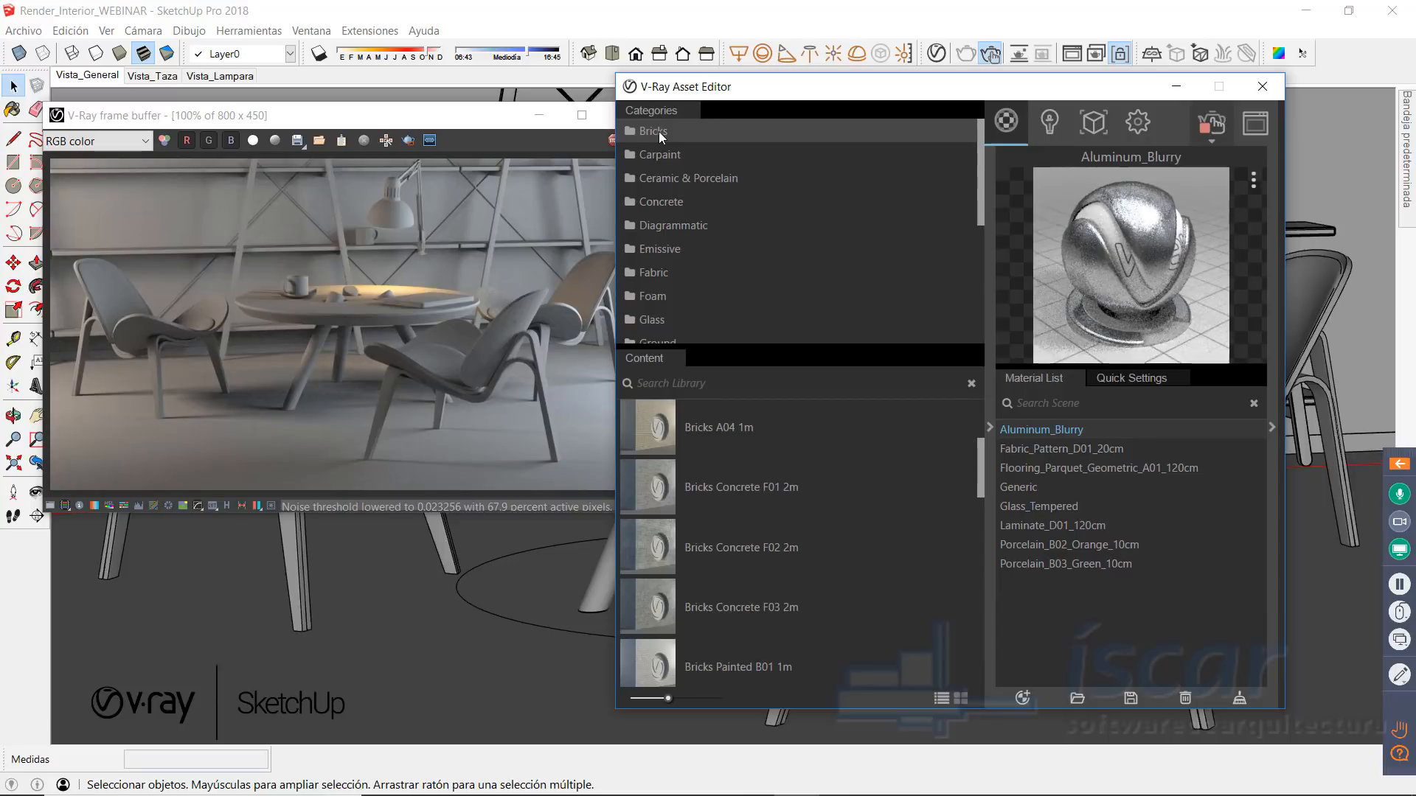
scroll(732, 562, up, 3)
scroll(724, 537, down, 5)
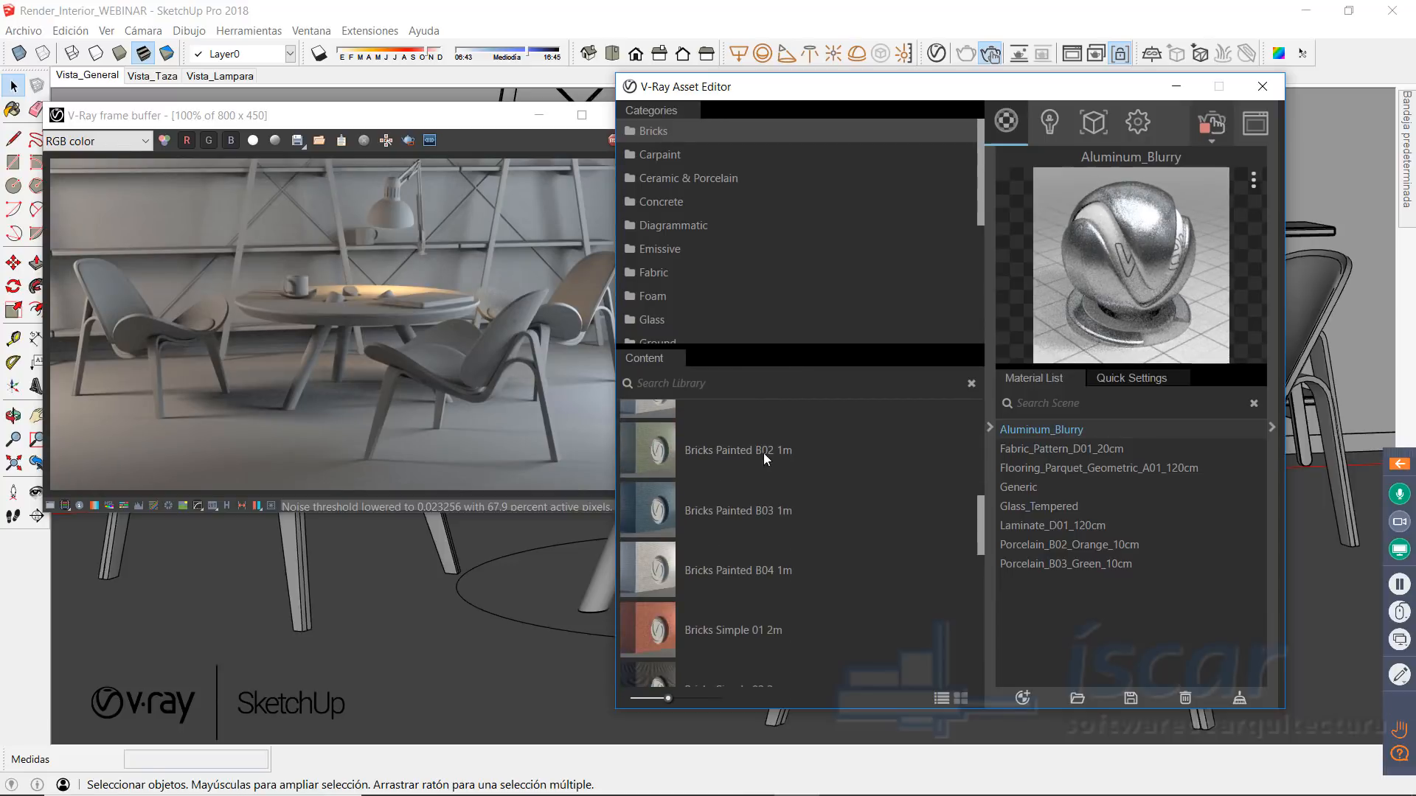
drag(684, 451, 1082, 599)
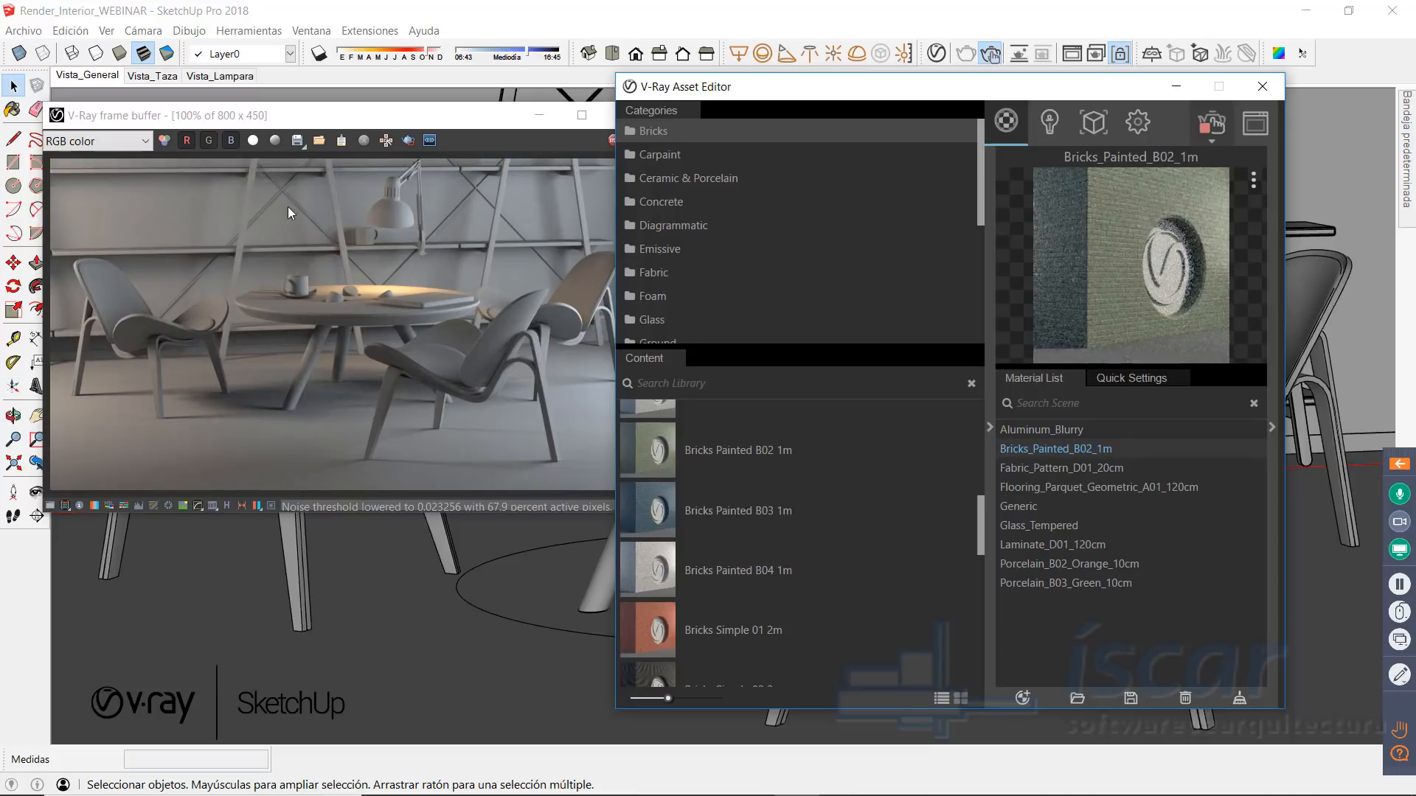
click(668, 157)
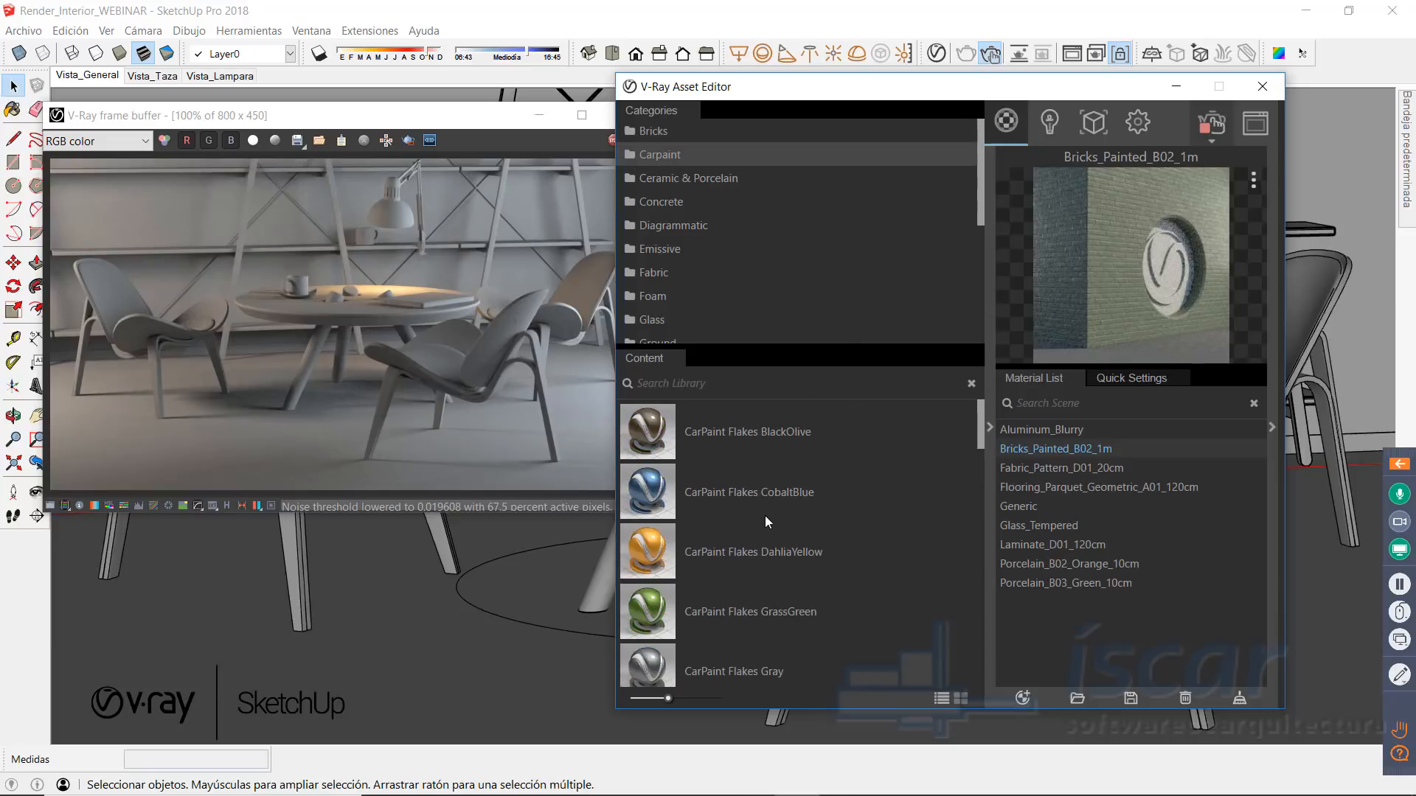
drag(652, 623, 1059, 609)
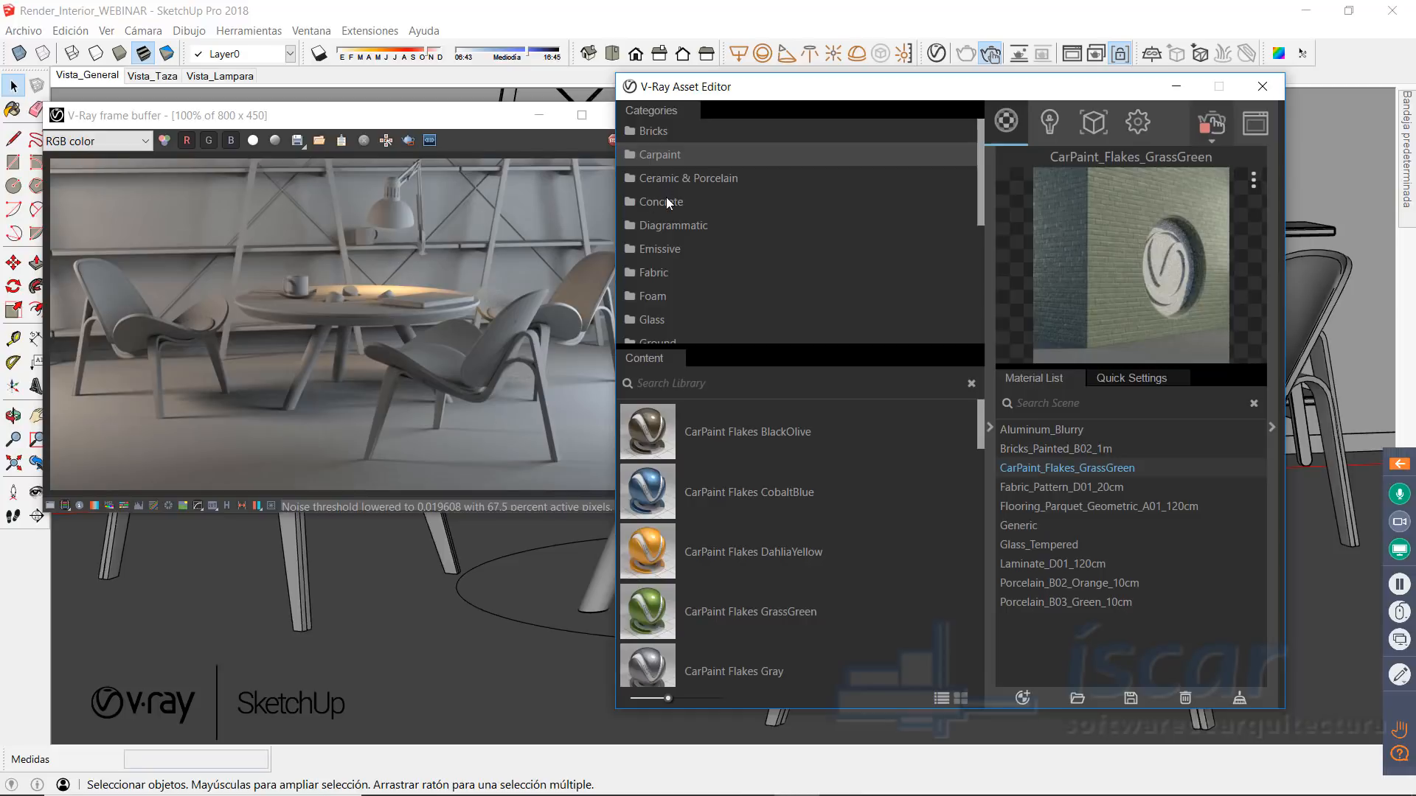
Step: Add the Plastic Simple Blurry Black material from the Plastic library category to the scene materials
scroll(671, 221, down, 3)
click(651, 276)
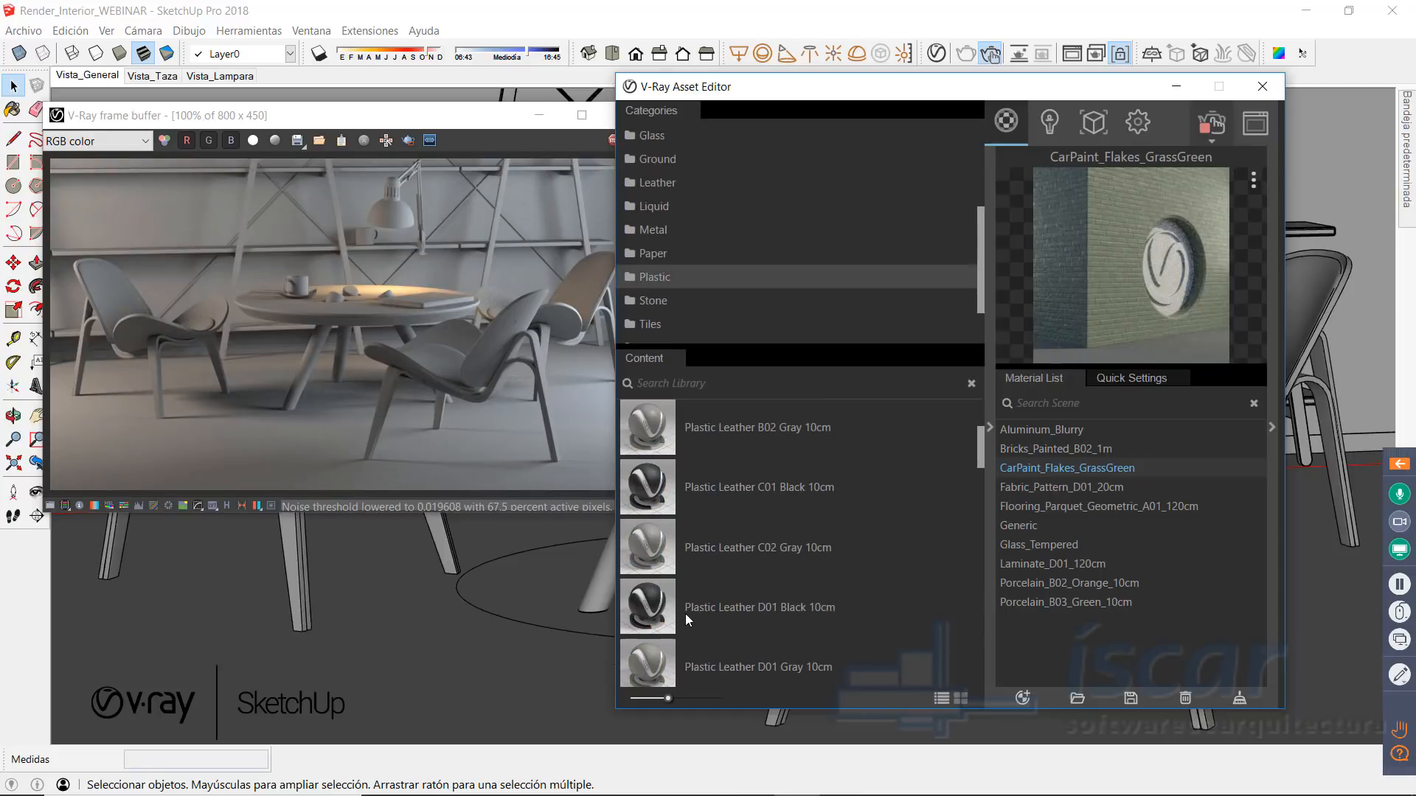
scroll(666, 520, down, 5)
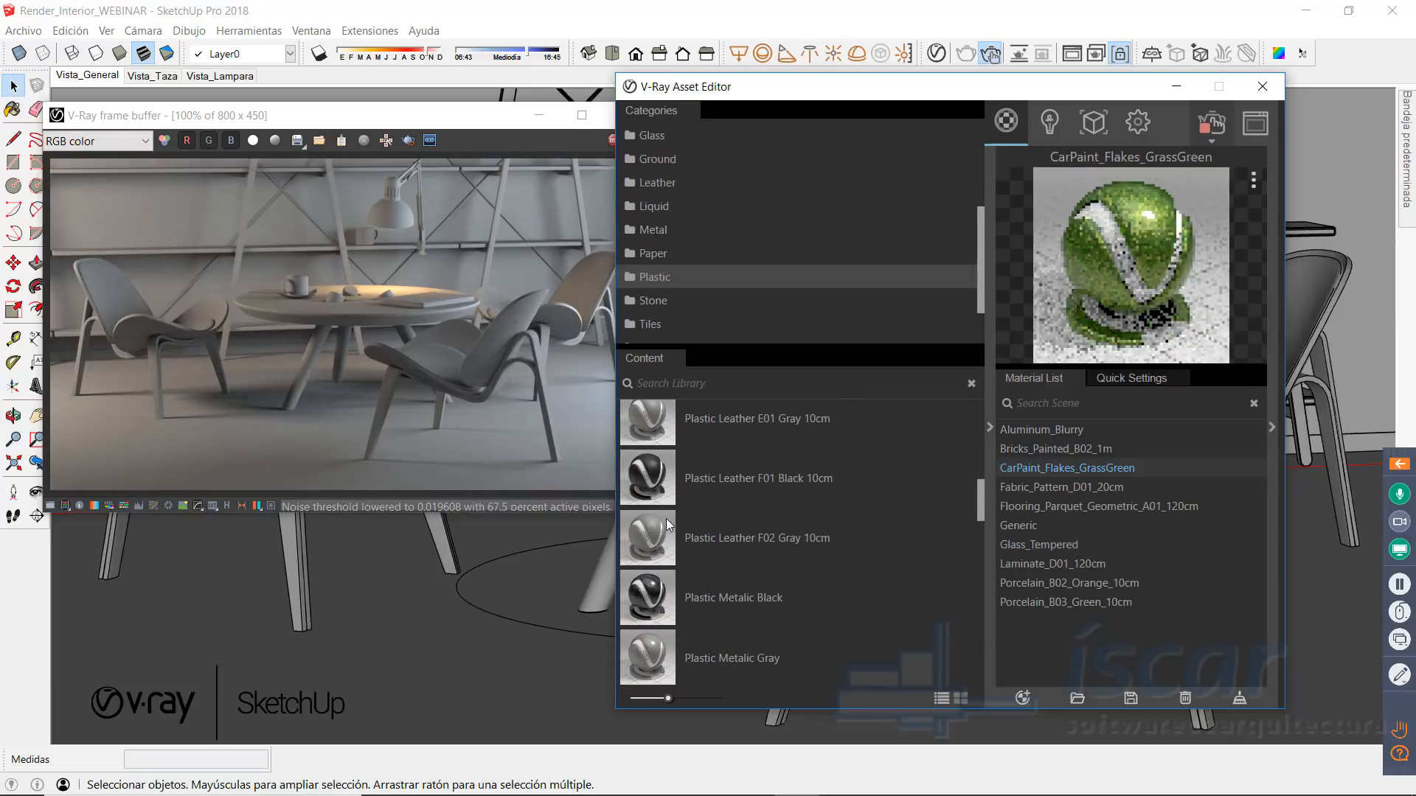
scroll(661, 601, down, 2)
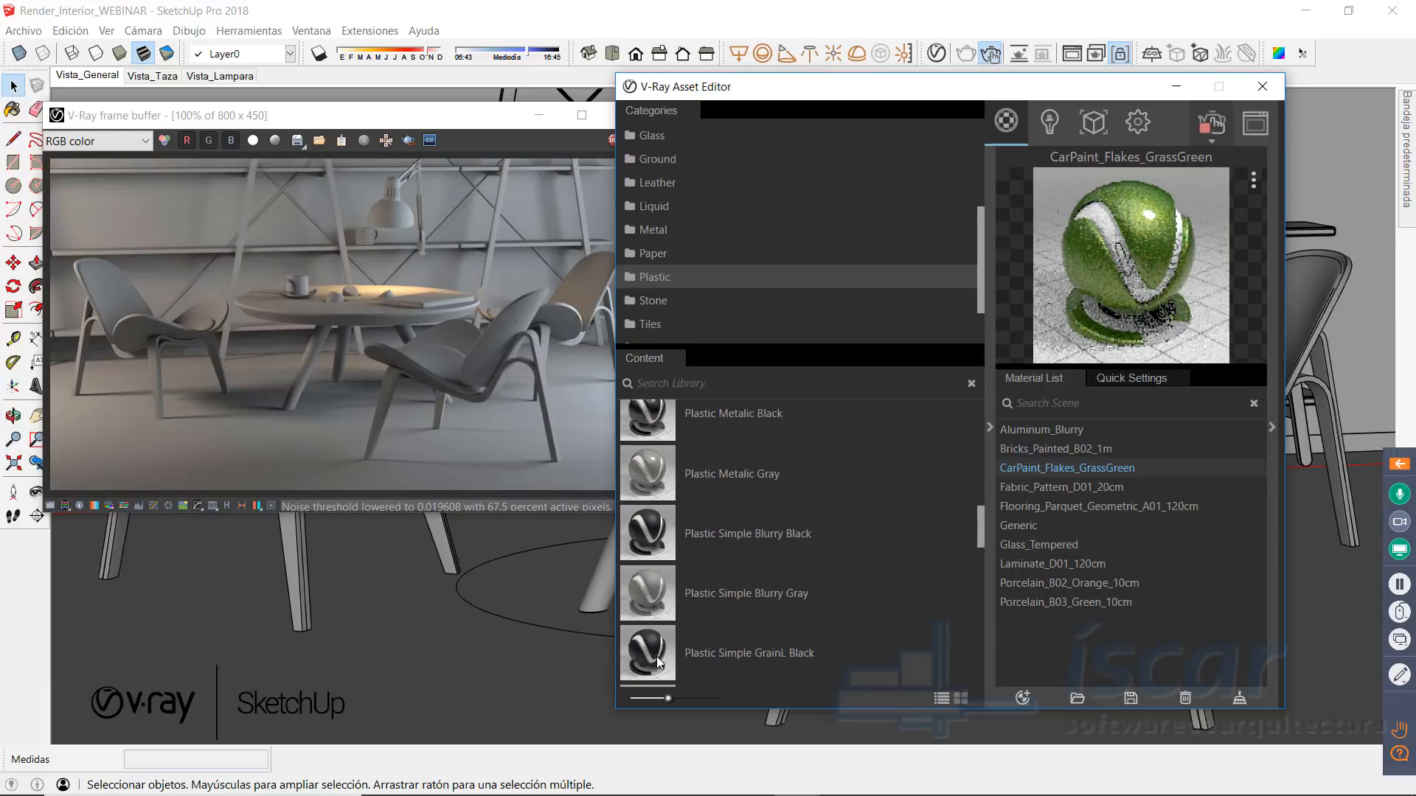
scroll(671, 623, up, 1)
scroll(671, 622, up, 5)
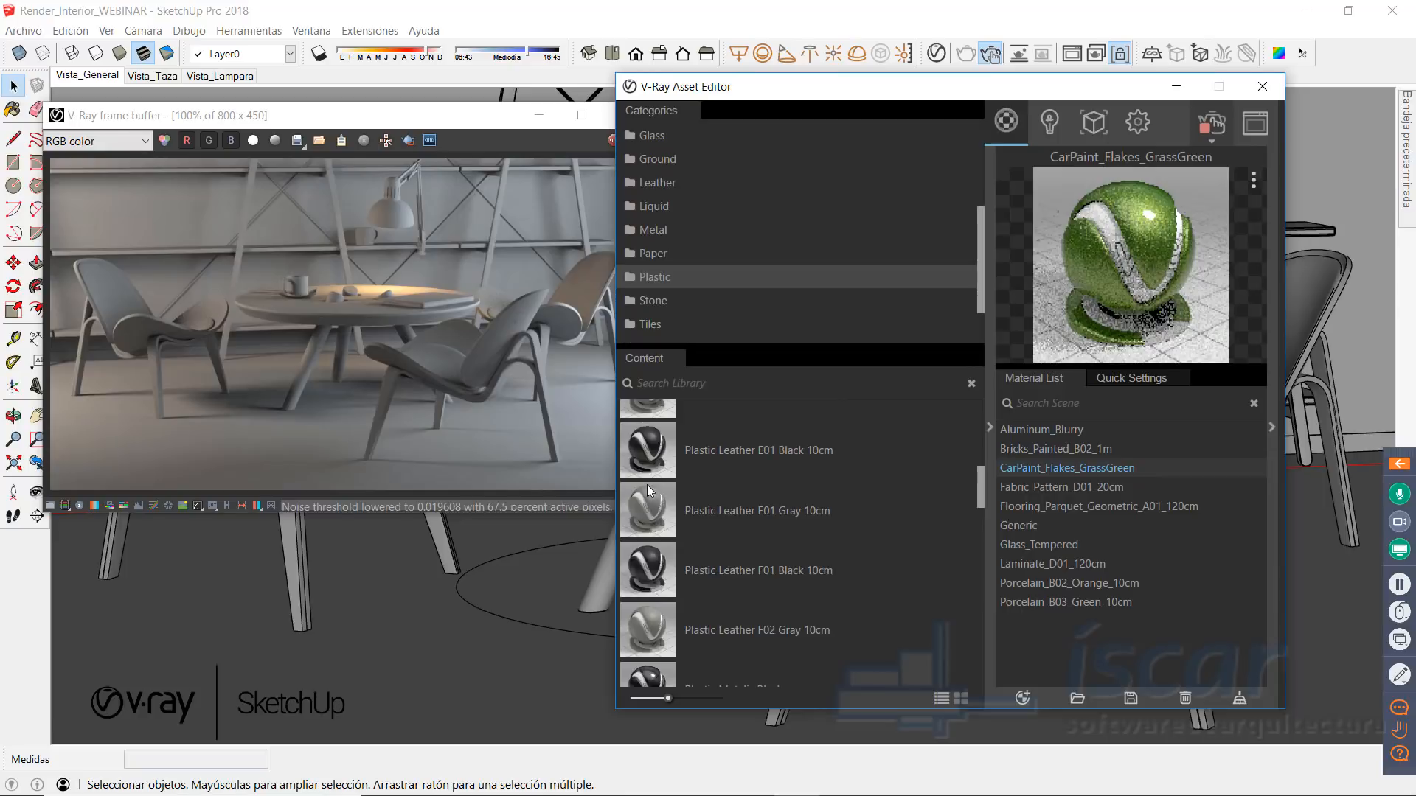
scroll(686, 590, down, 6)
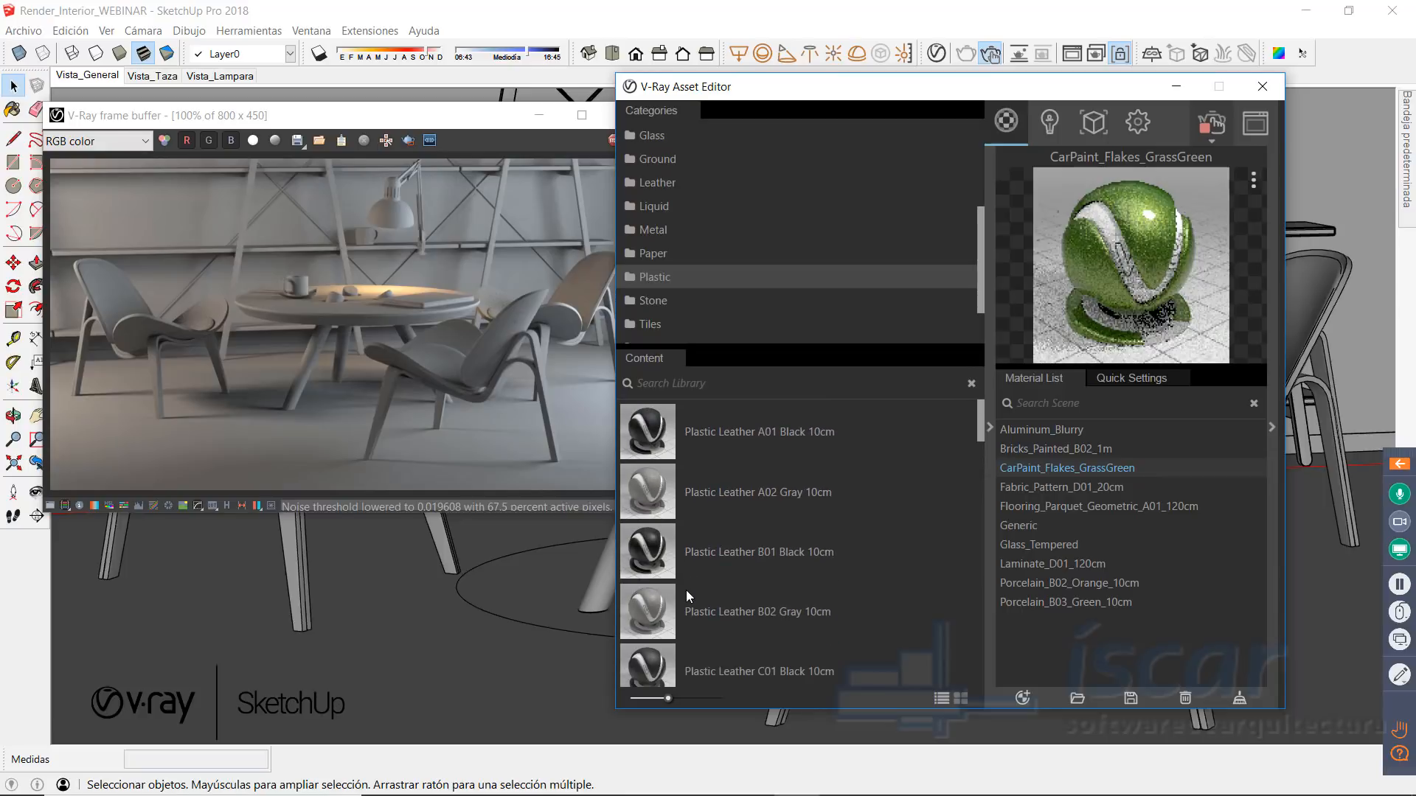
scroll(686, 590, down, 5)
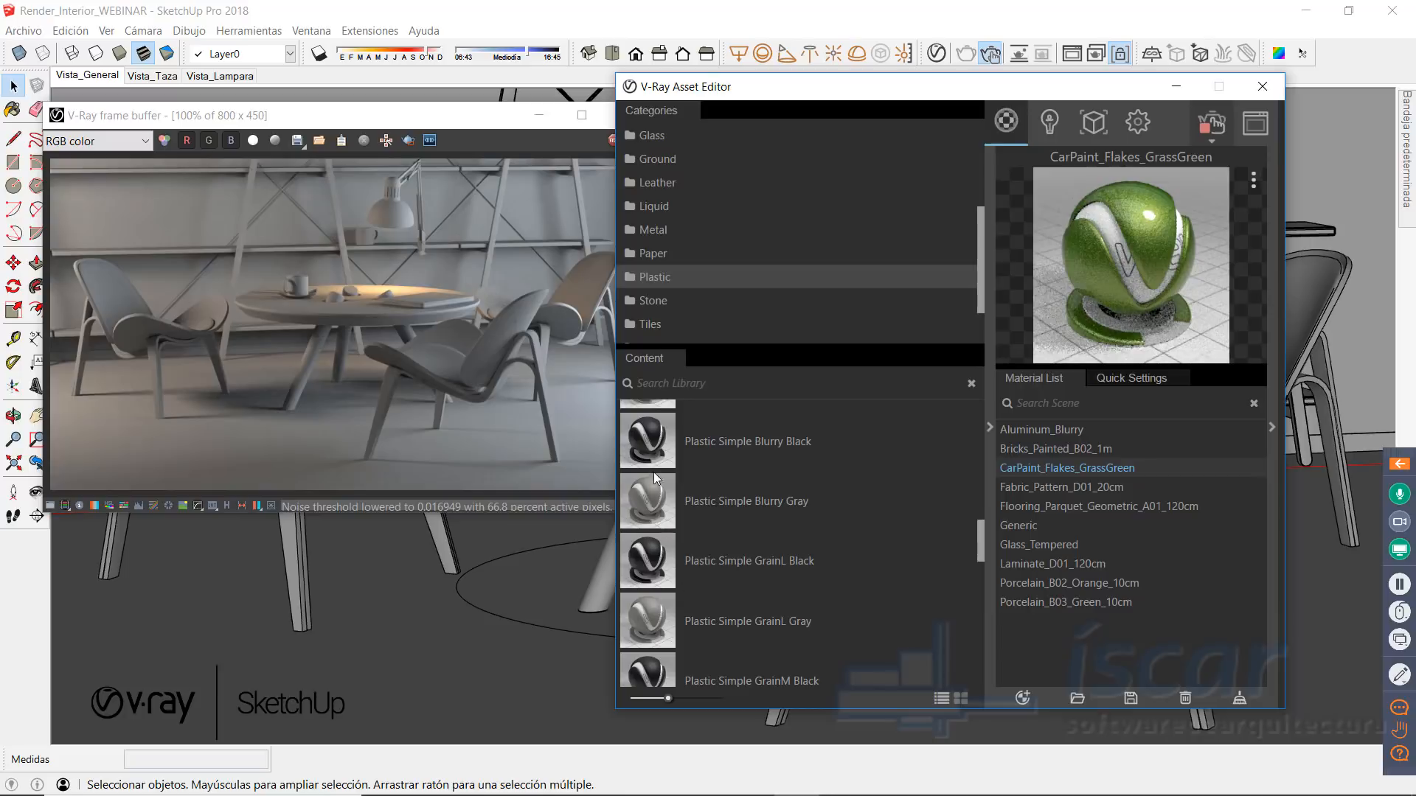
drag(643, 445, 1059, 589)
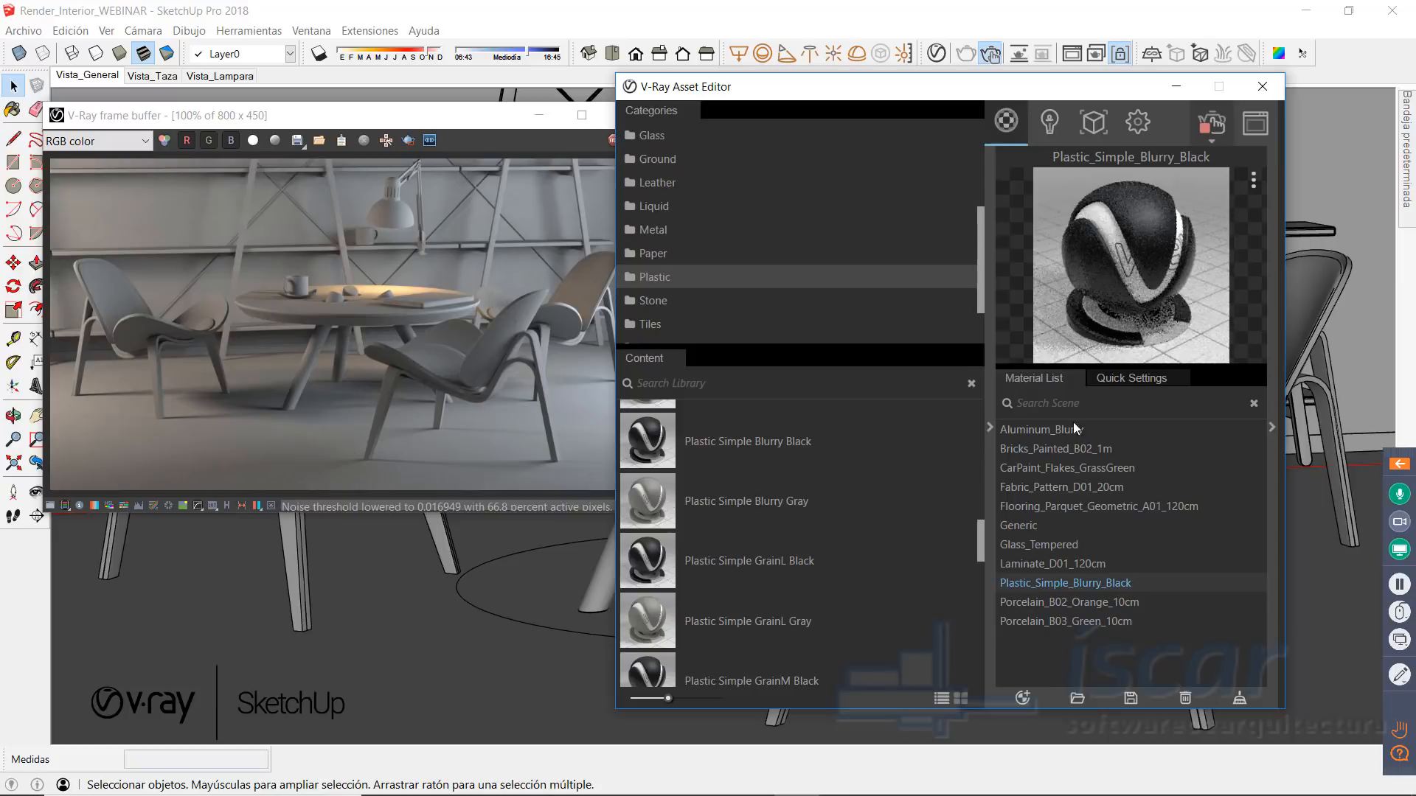
Step: Hide the material library and restrict the interactive render to a region covering the lower half of the image
click(988, 428)
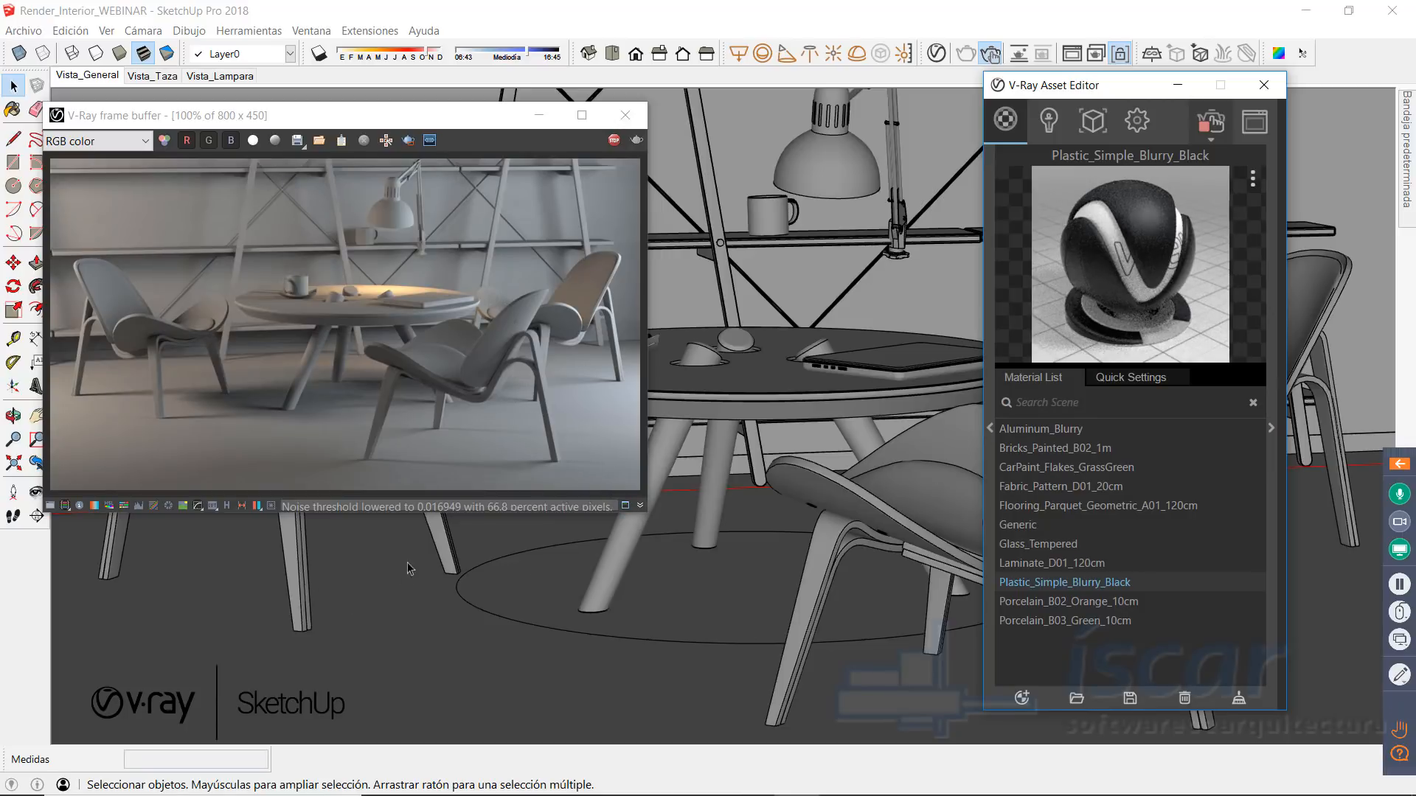
click(408, 140)
drag(47, 336, 646, 538)
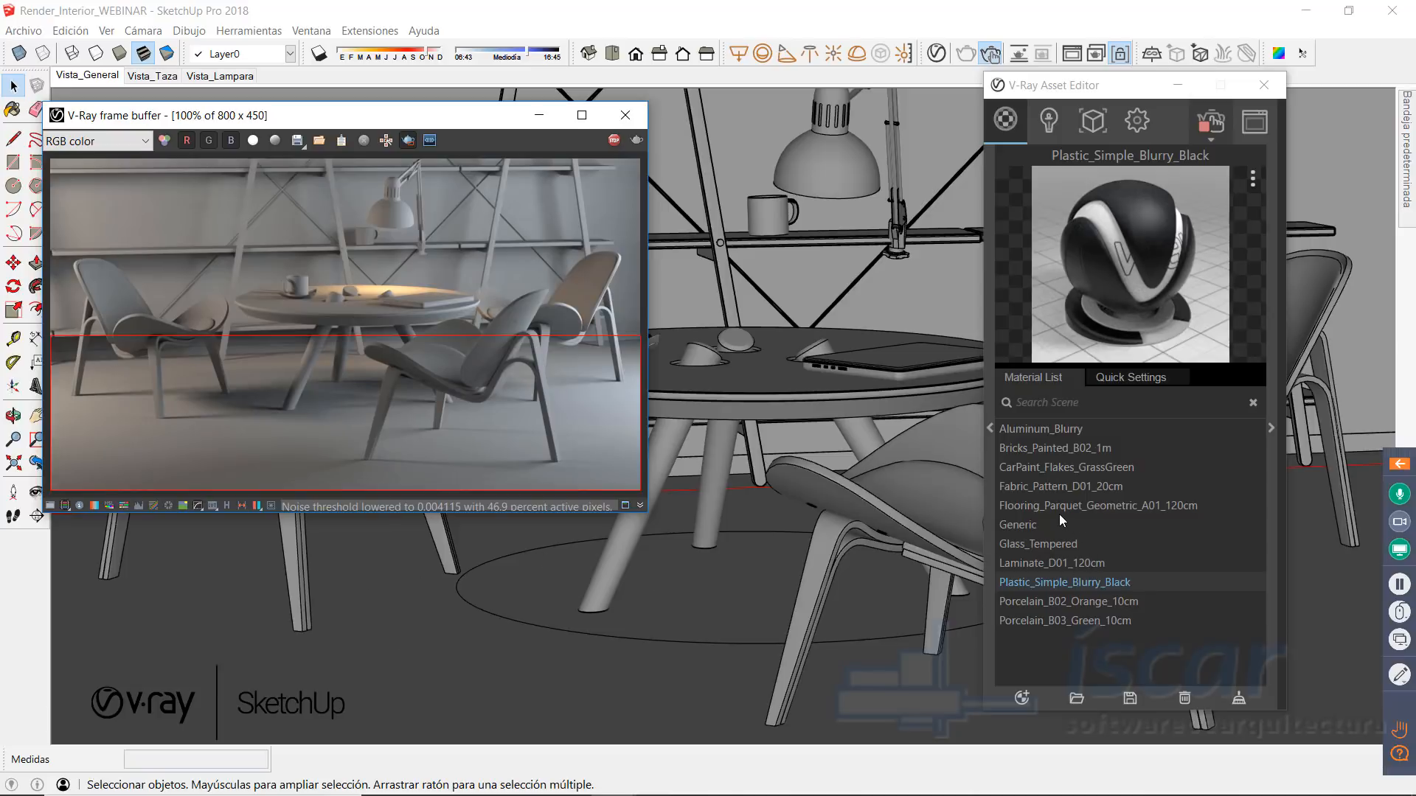
Step: Apply the Flooring_Parquet_Geometric_A01_120cm material to the selected floor face
click(394, 606)
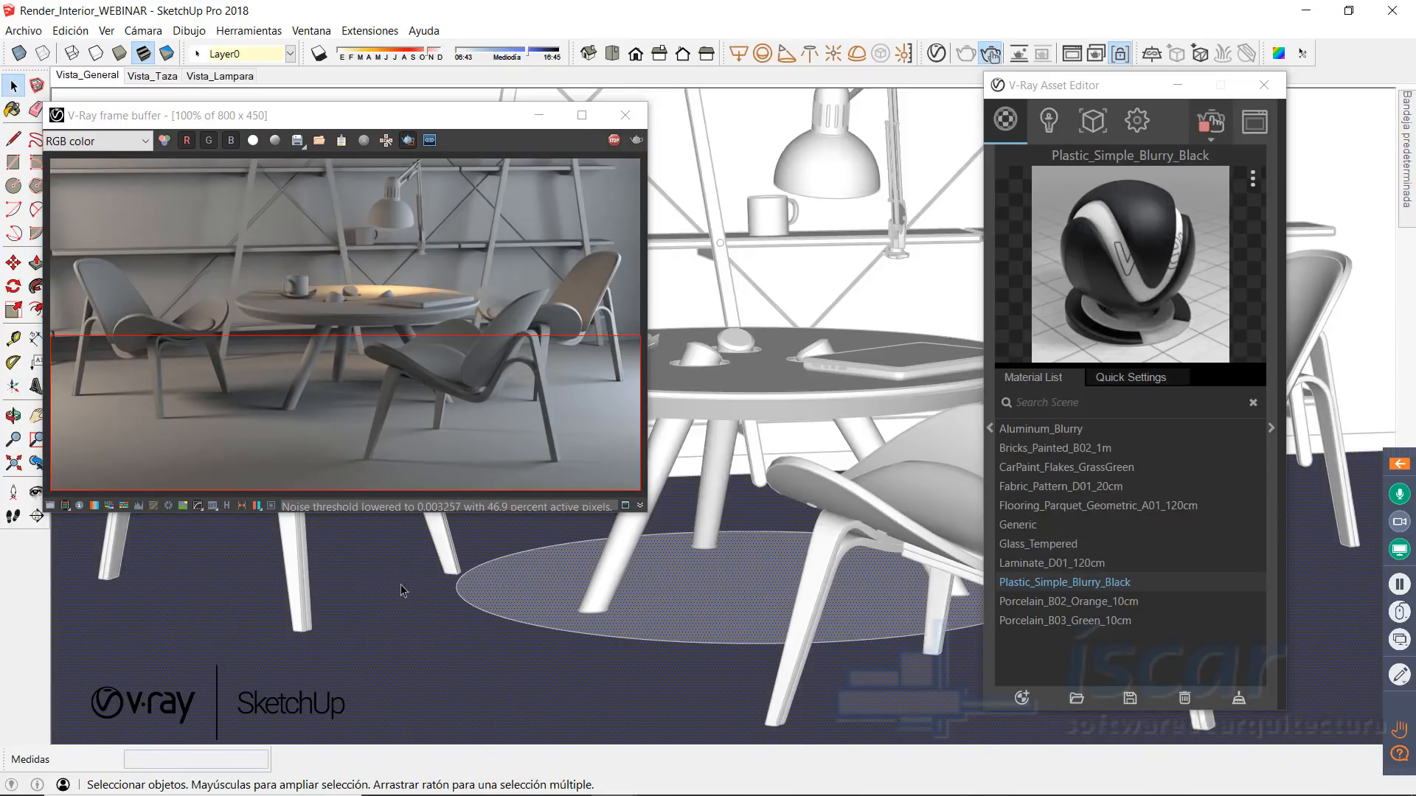
click(1028, 506)
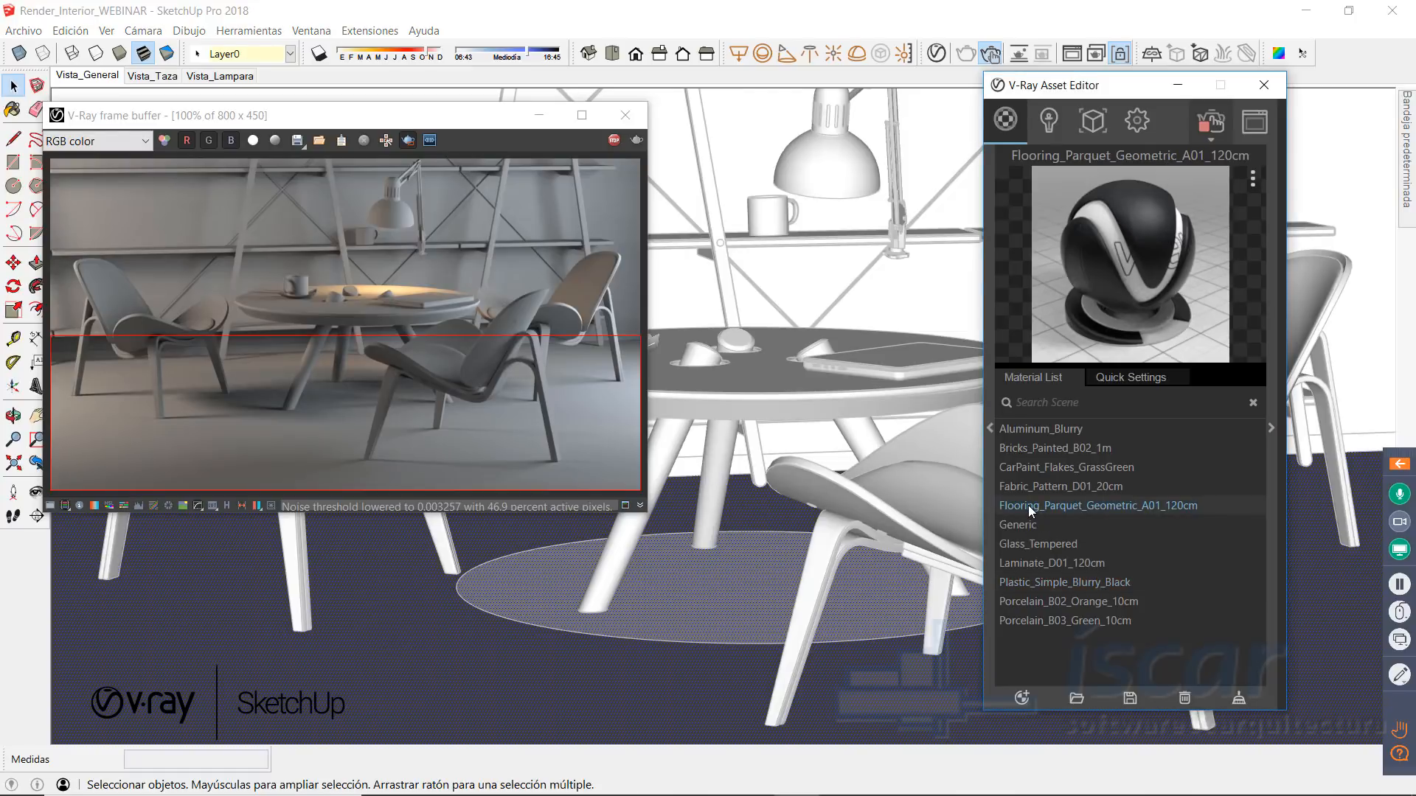
right_click(1028, 506)
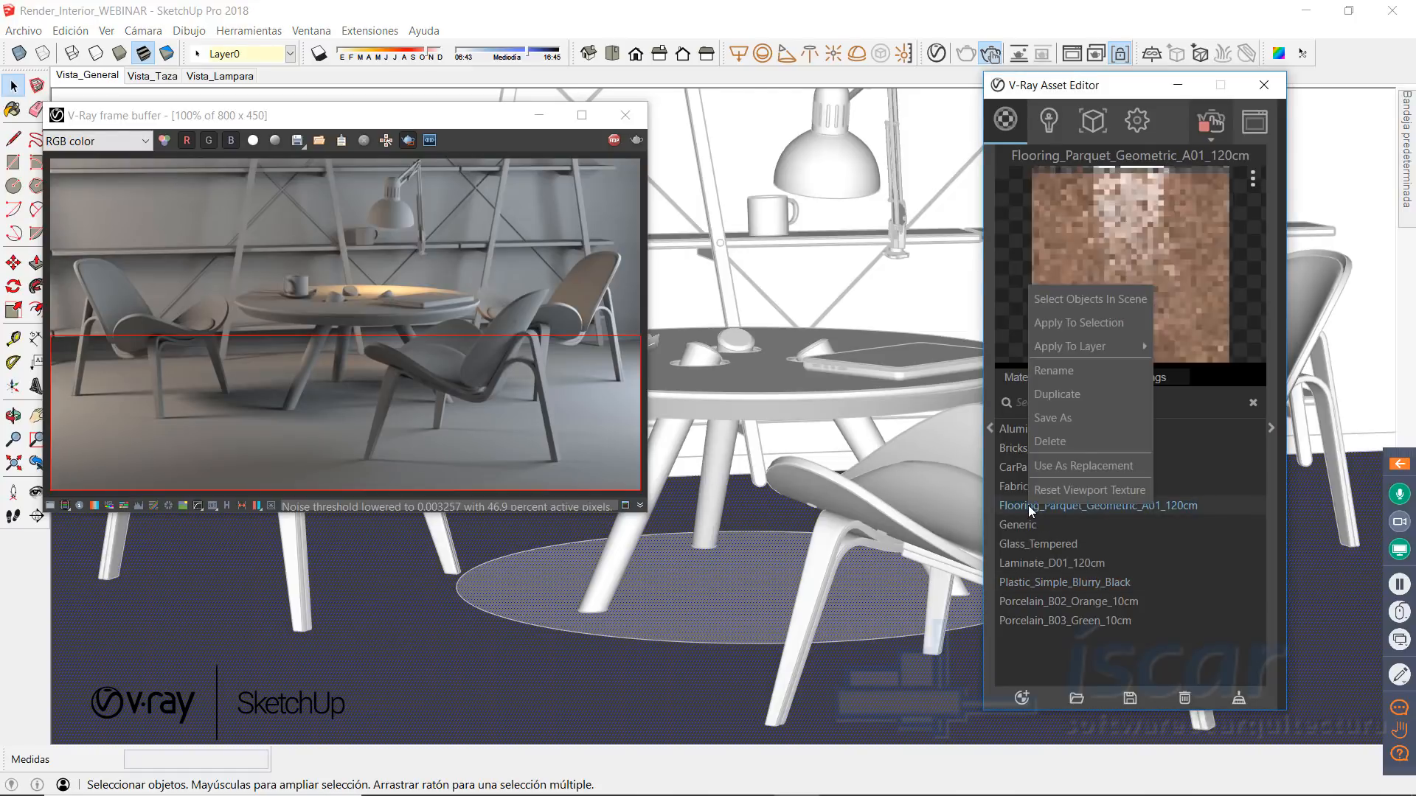
click(1088, 325)
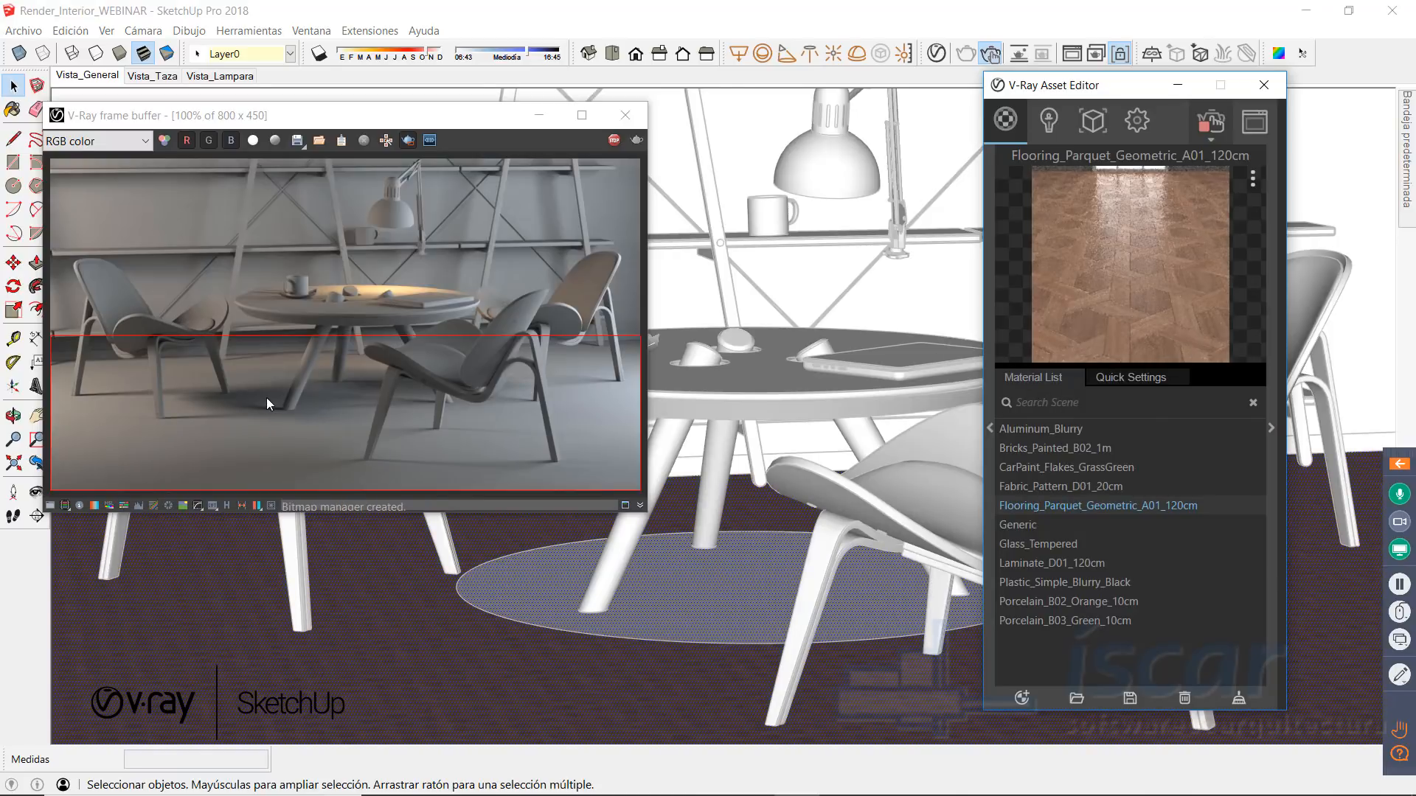
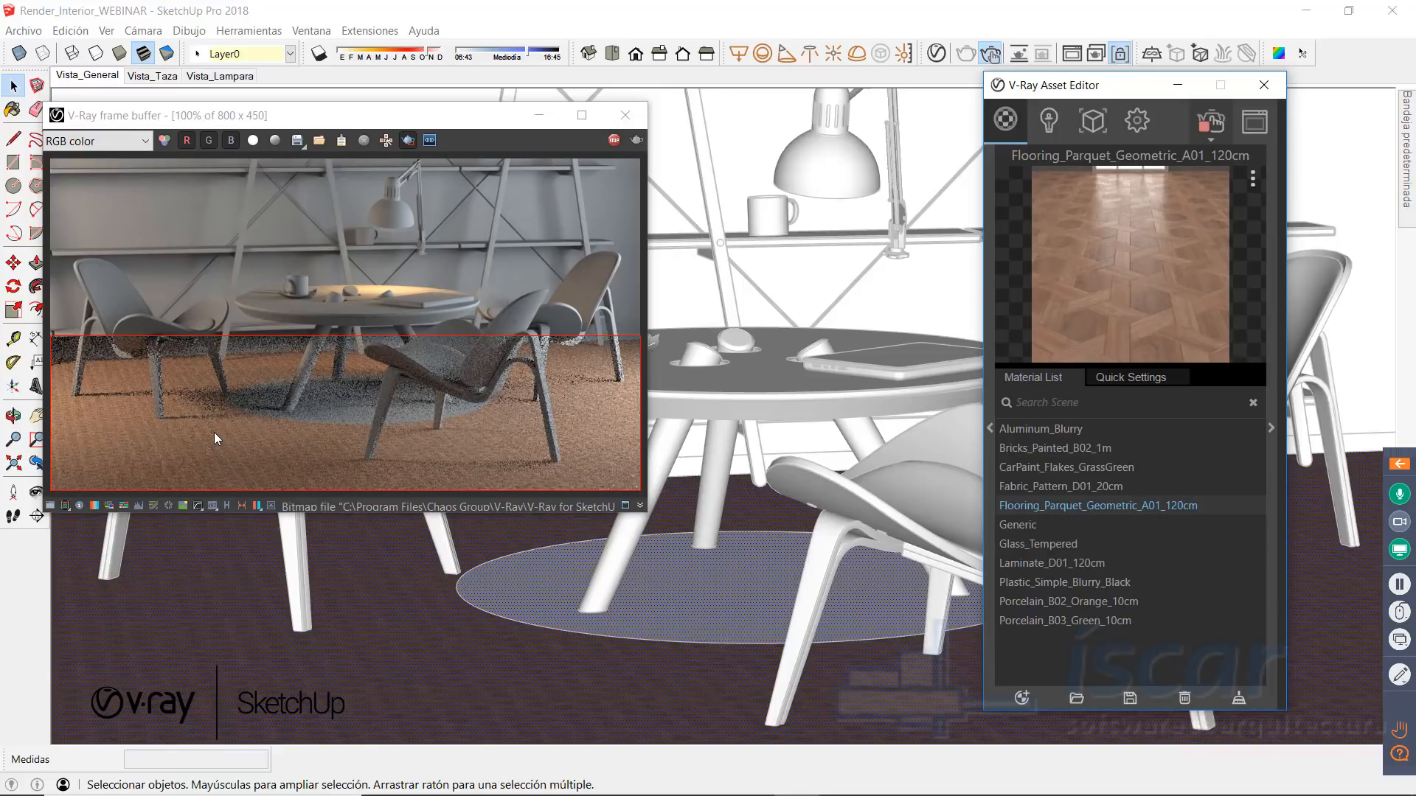
Step: Set the parquet floor material's texture width to 120 cm in SketchUp's material editing settings
drag(1103, 84, 843, 93)
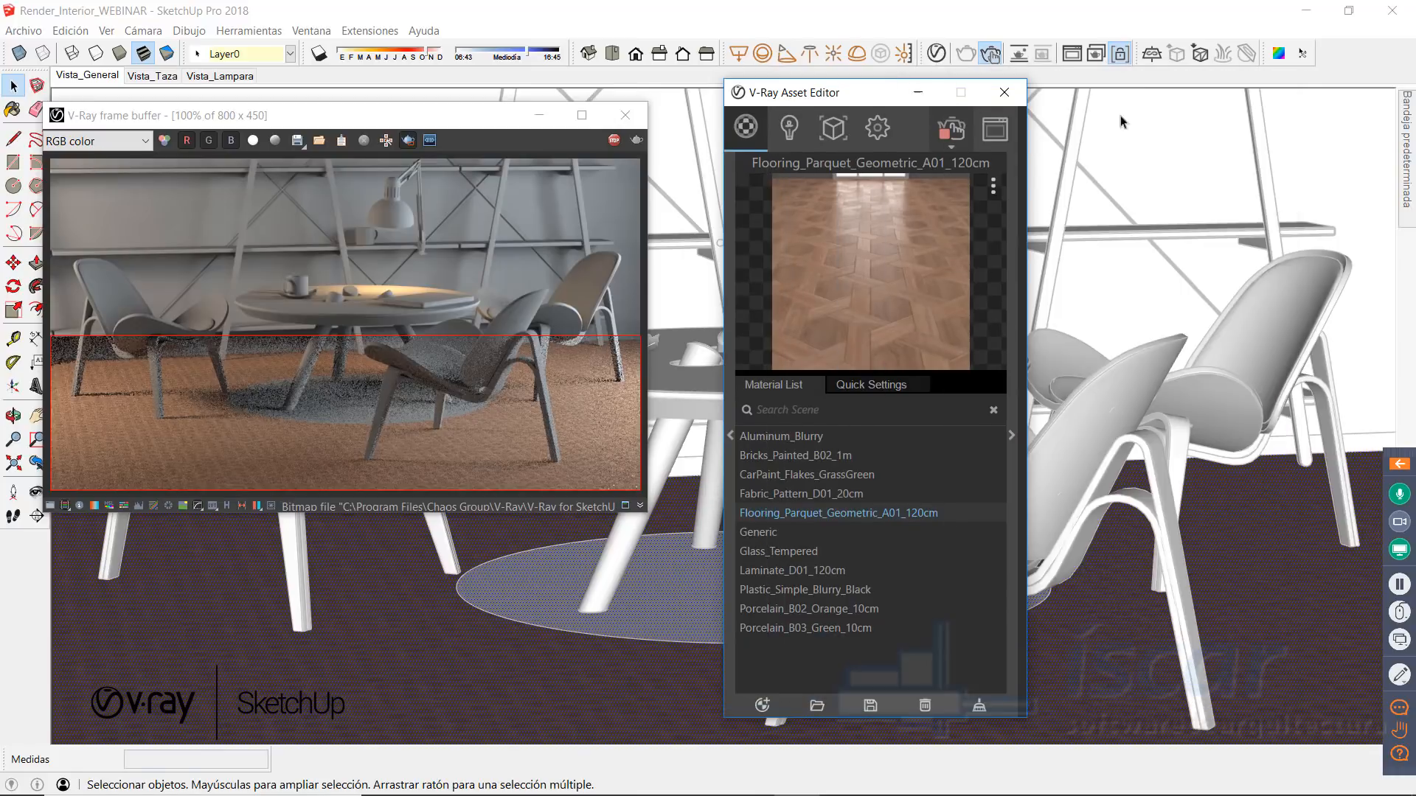
click(1342, 170)
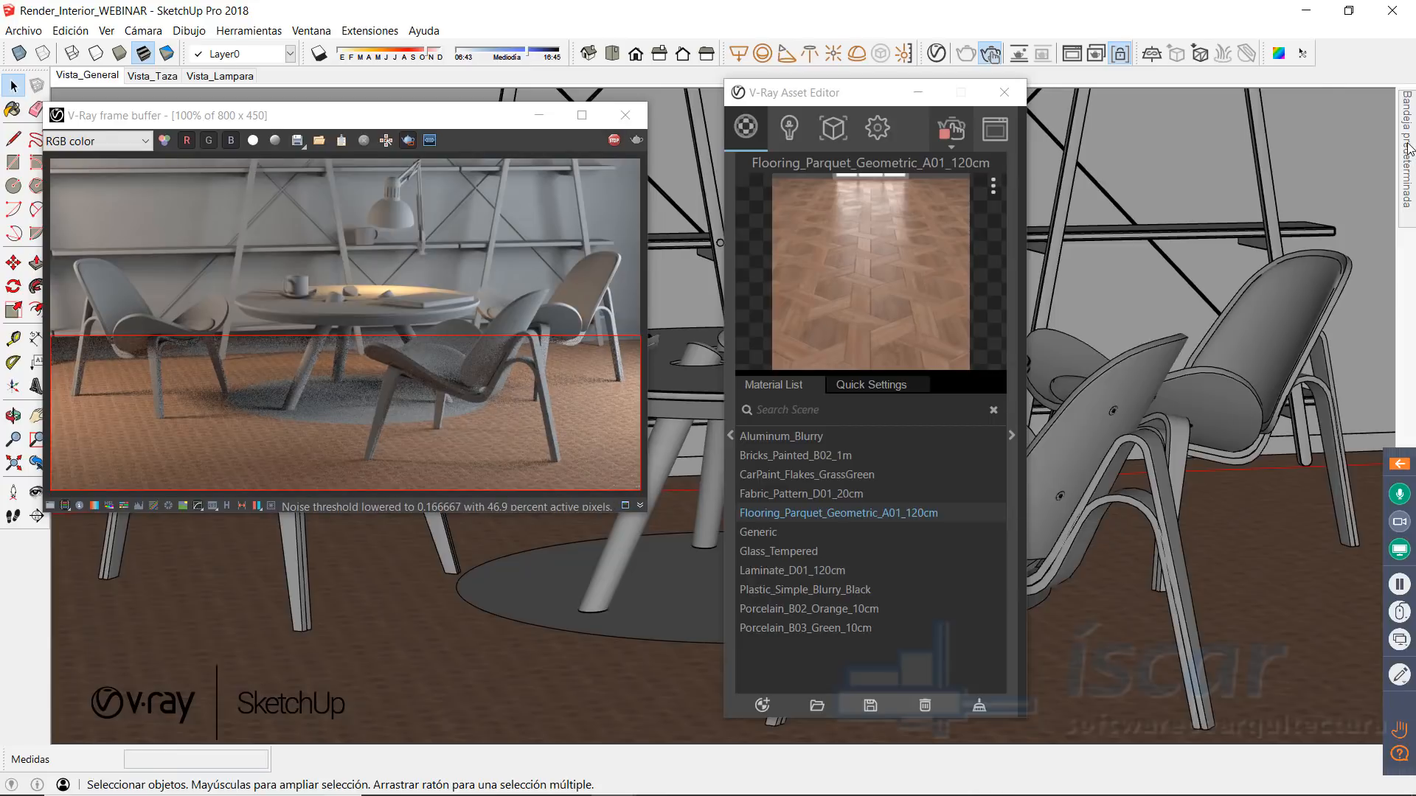
mouse_move(1409, 150)
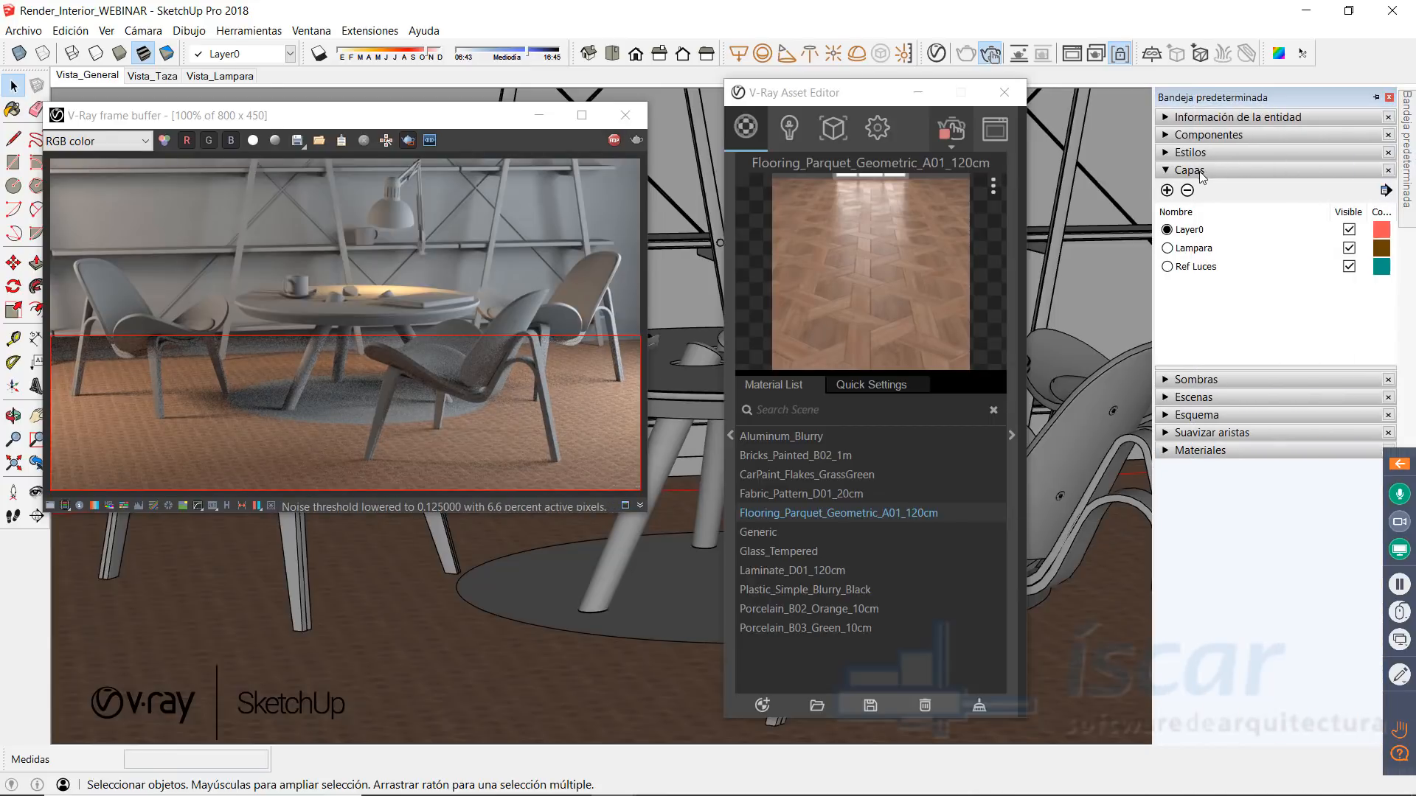
click(1202, 171)
click(1196, 259)
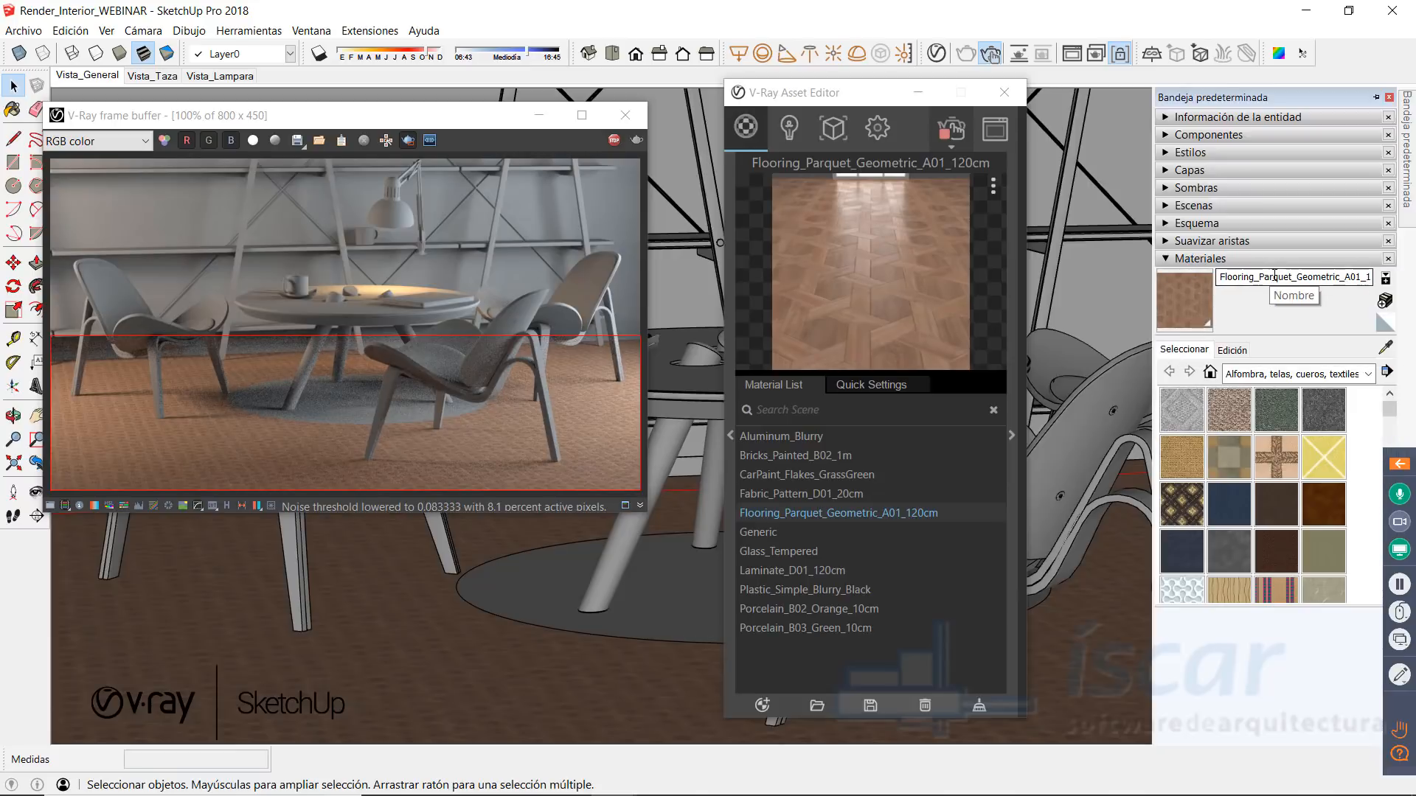
click(1232, 351)
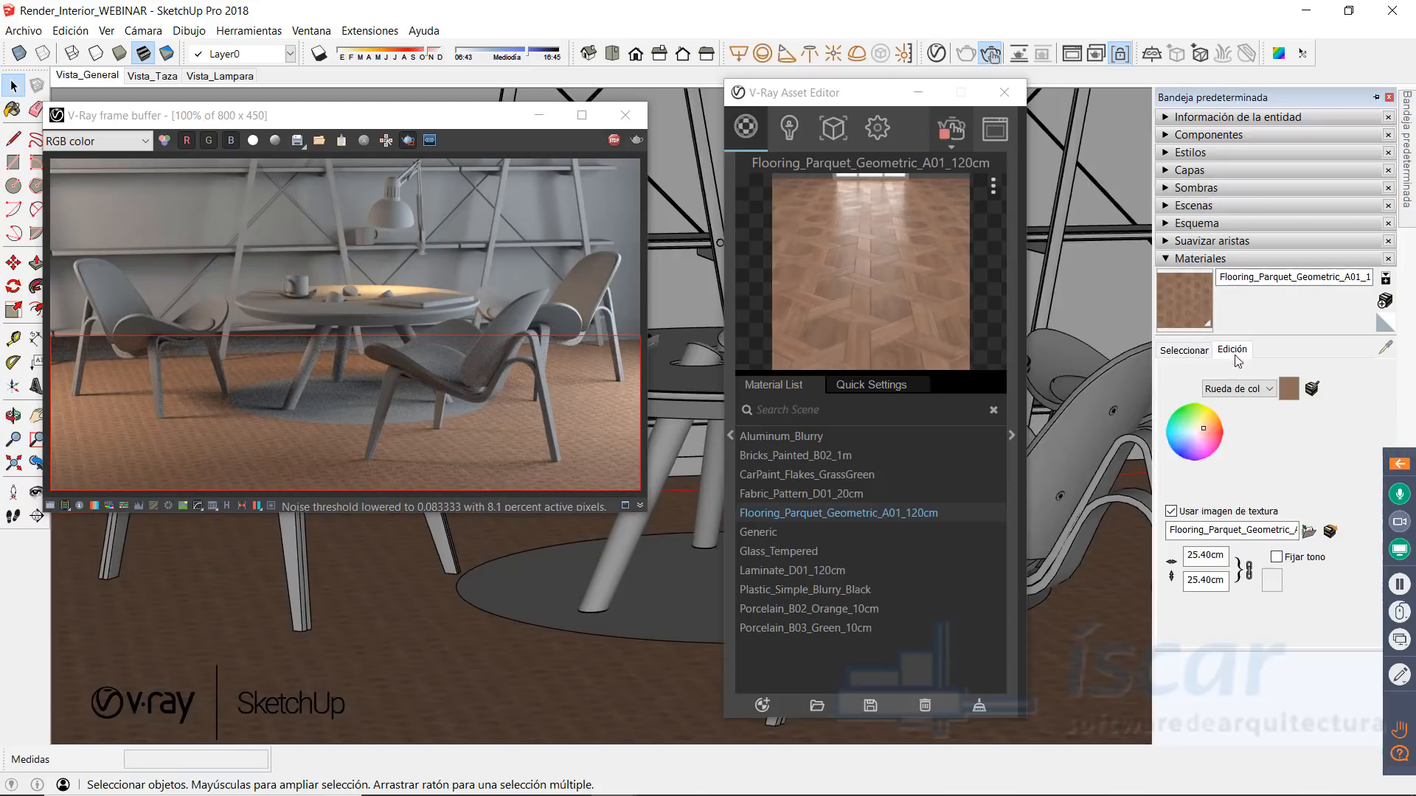
double_click(1227, 554)
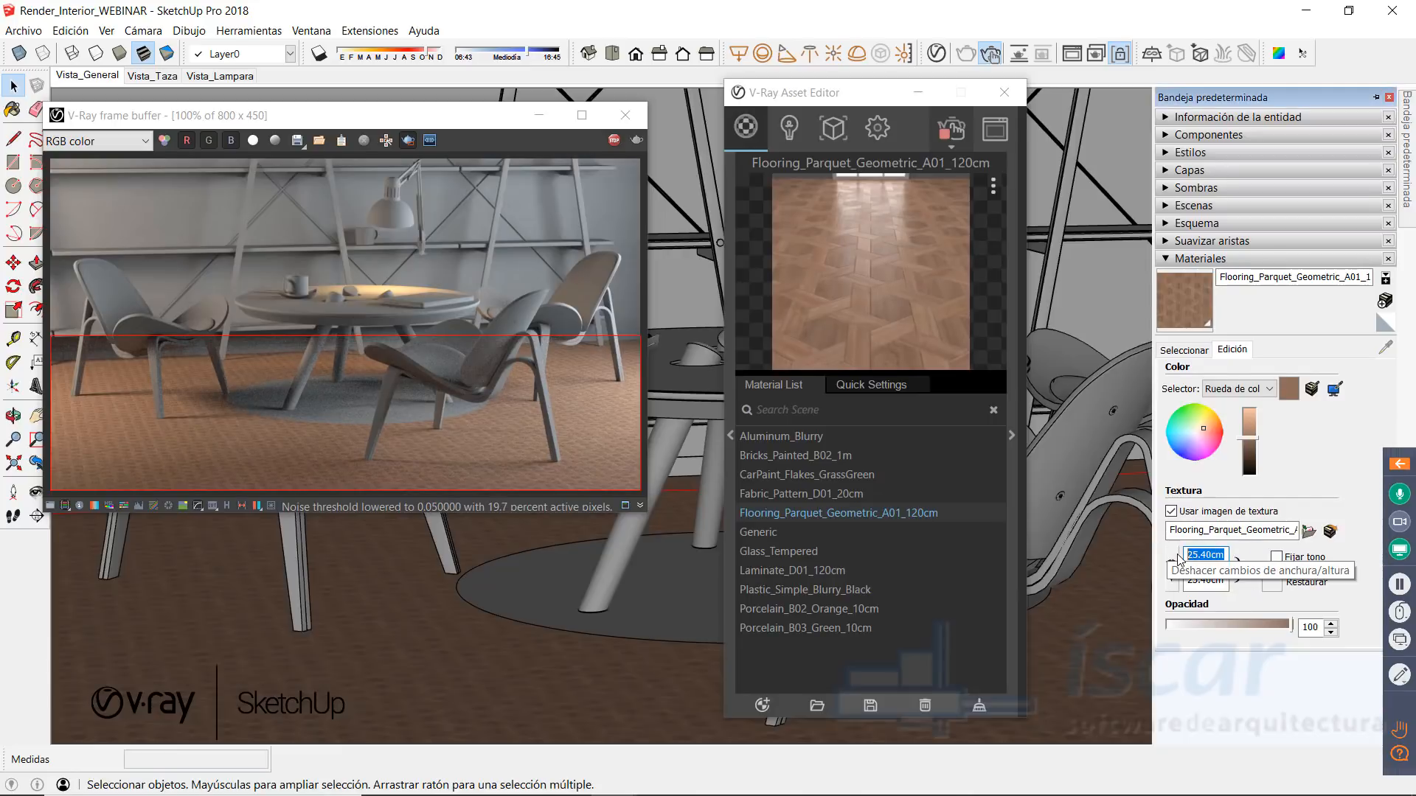
text(120)
key(Return)
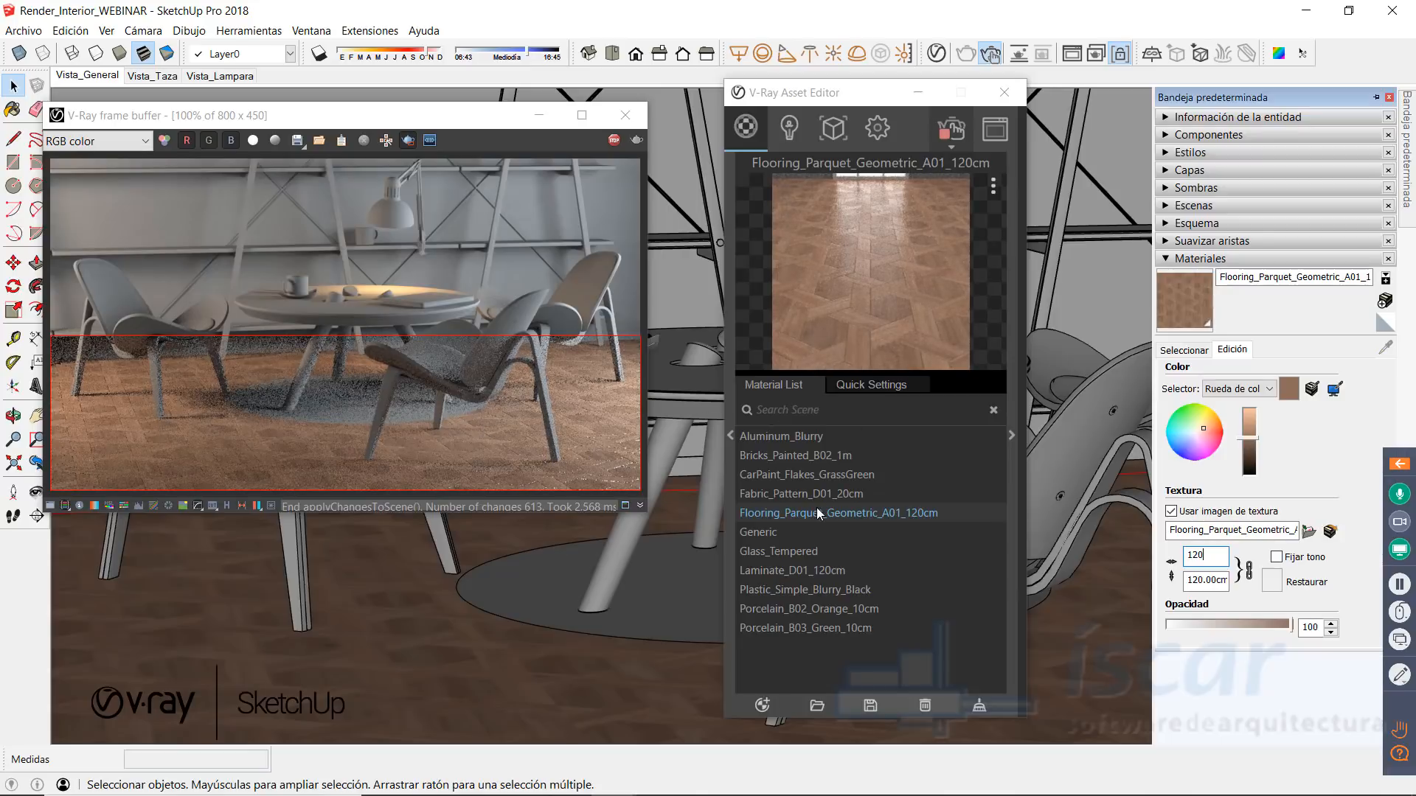
Step: Limit the render region to the floor area beside the front chair's leg and inspect the parquet up close
click(863, 94)
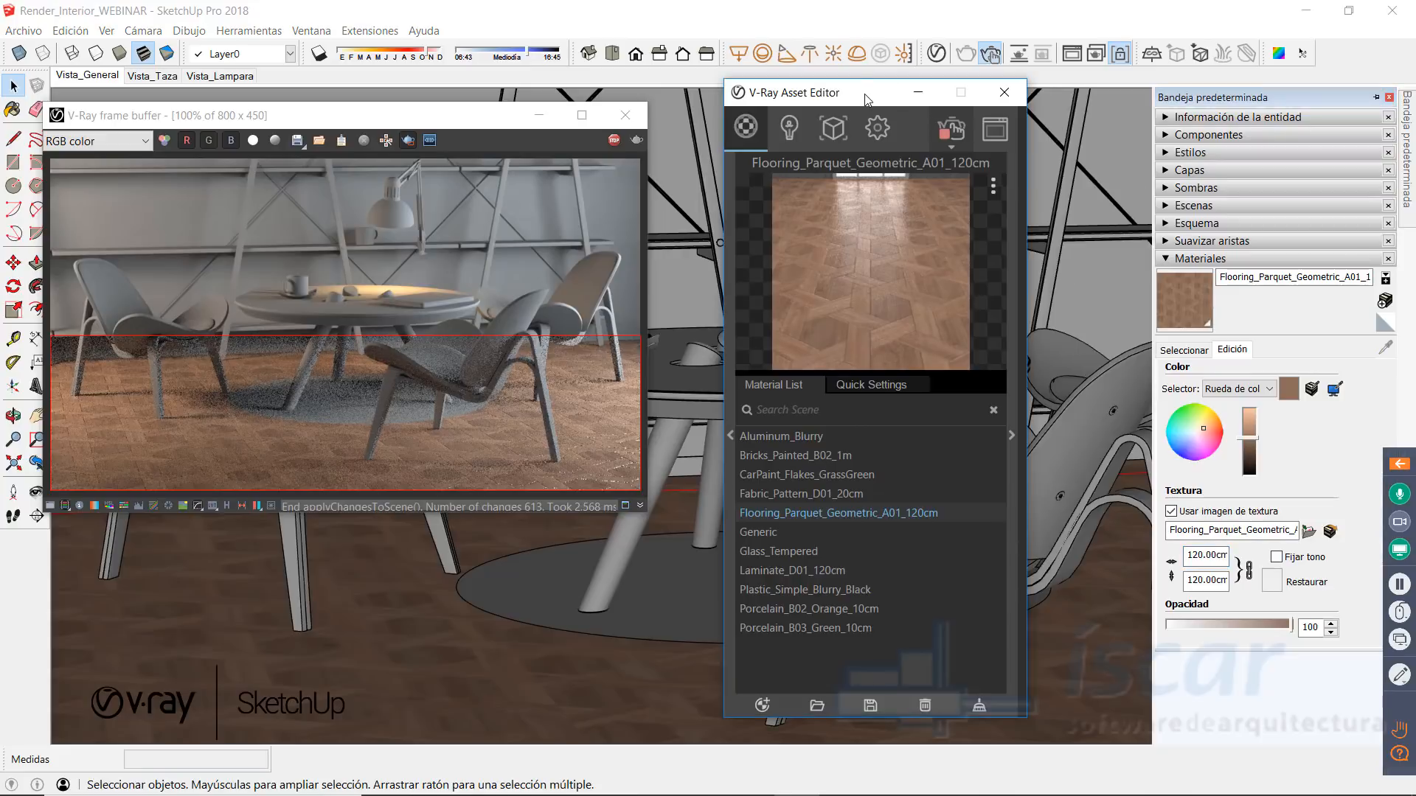
scroll(595, 413, up, 1)
scroll(595, 413, down, 2)
double_click(463, 370)
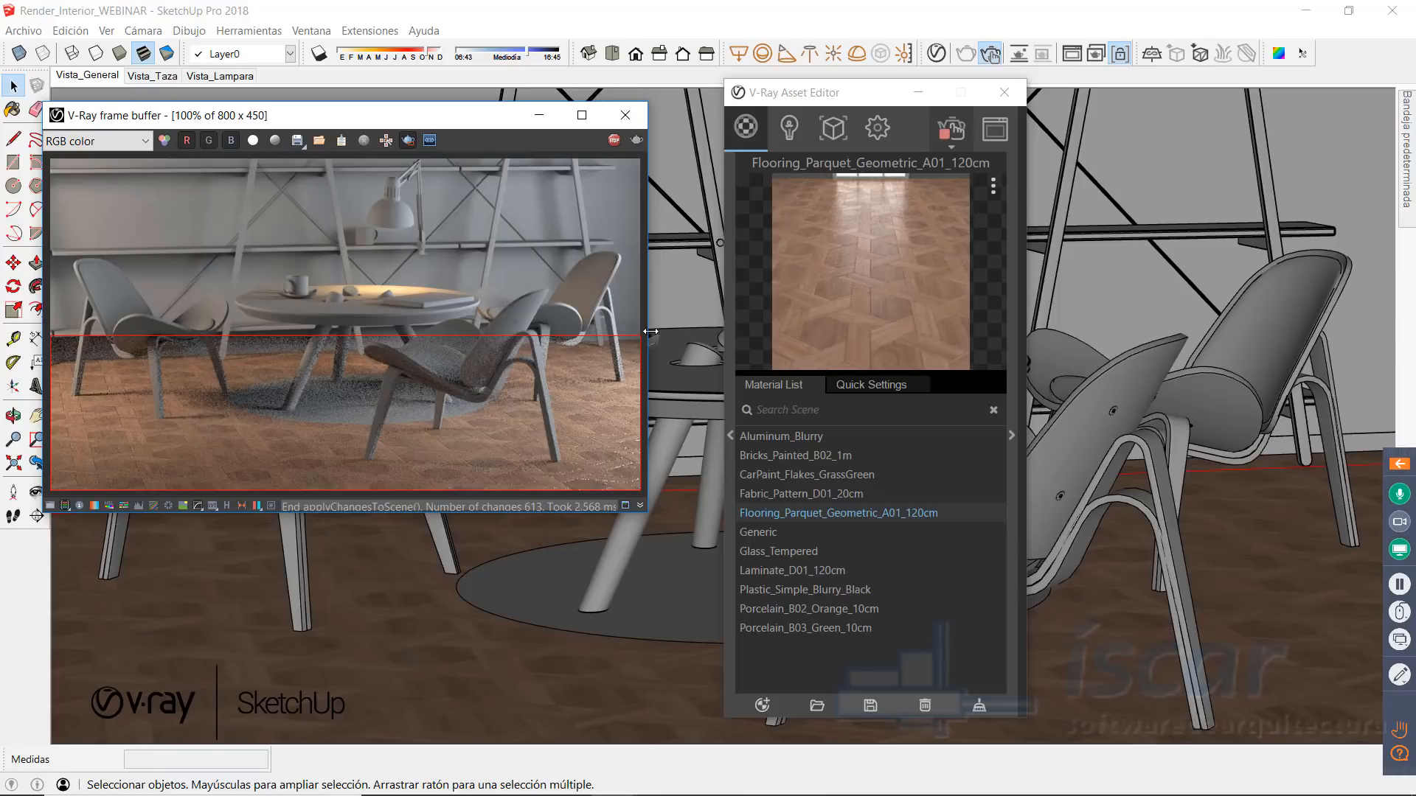
mouse_move(631, 336)
mouse_down()
mouse_move(583, 461)
mouse_move(632, 337)
mouse_up()
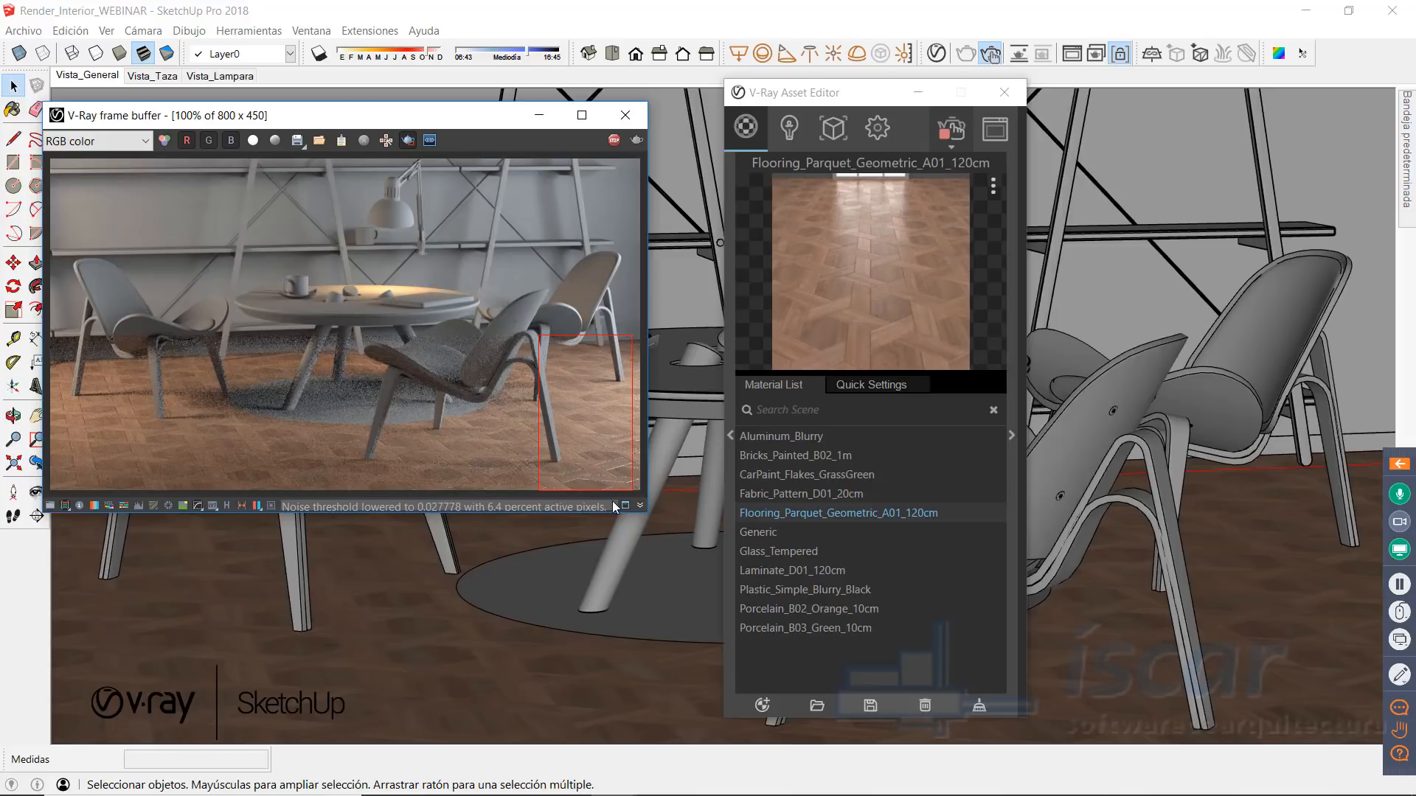
scroll(601, 469, up, 2)
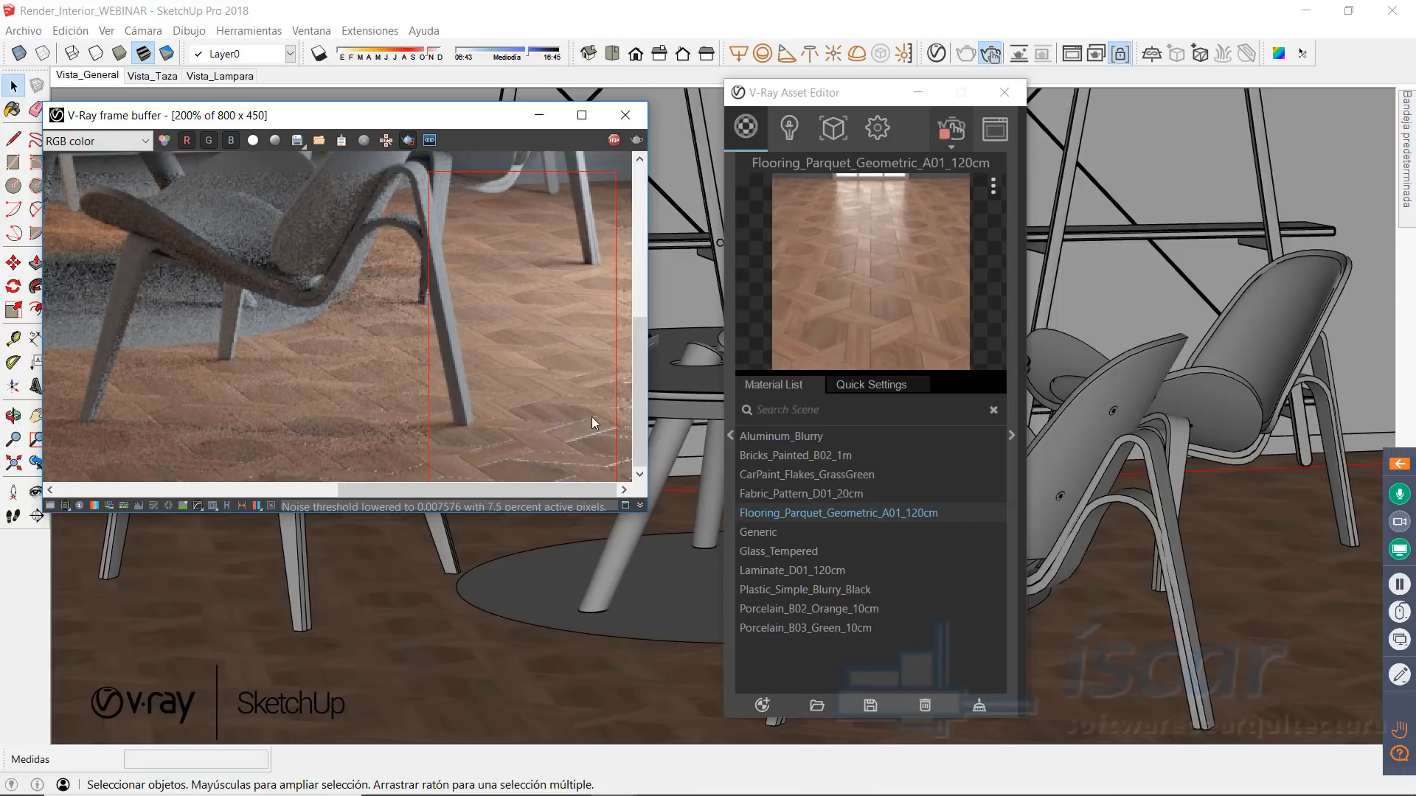
scroll(594, 443, down, 1)
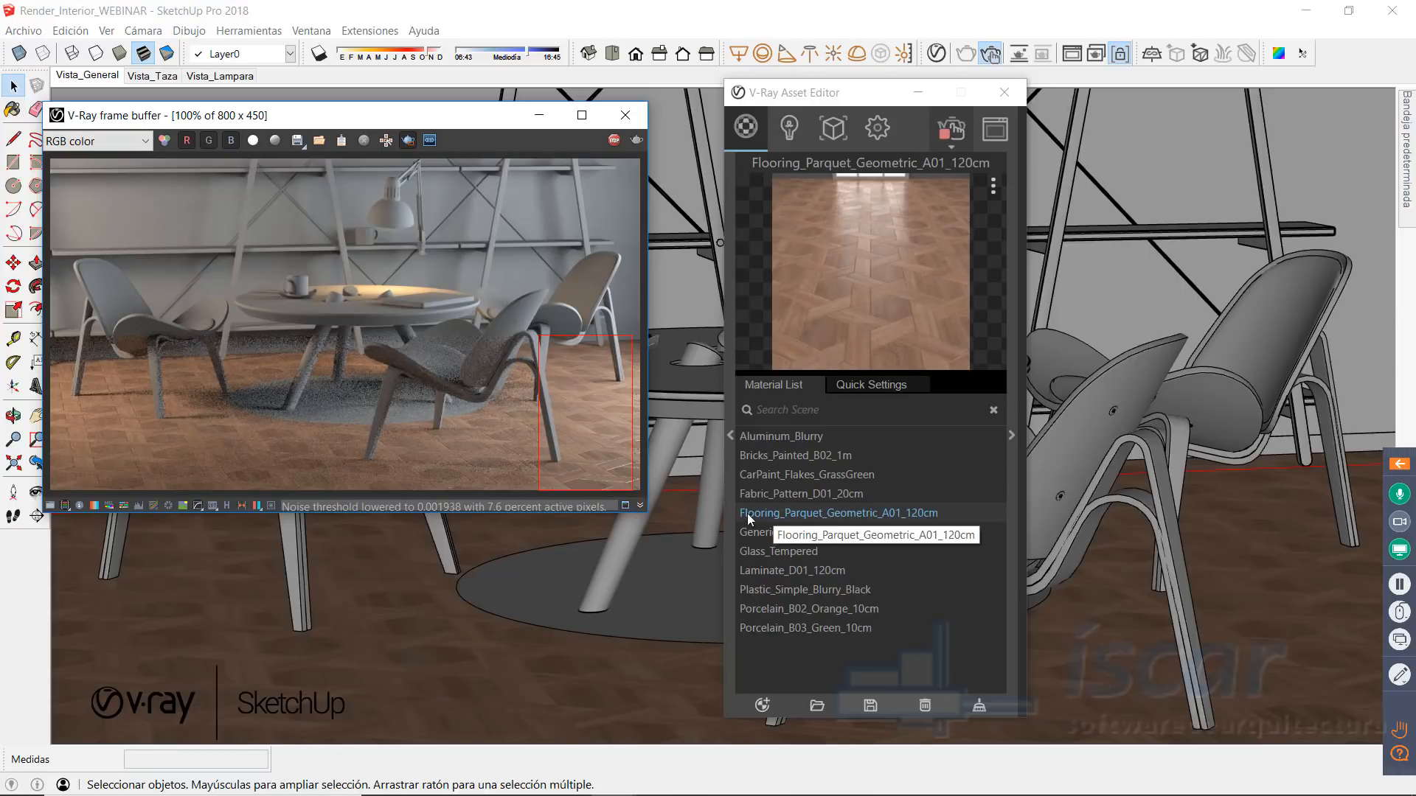
Step: Set the parquet material's bump map amount to 0.4 and re-render a larger region including the front chair and surrounding floor
click(1011, 435)
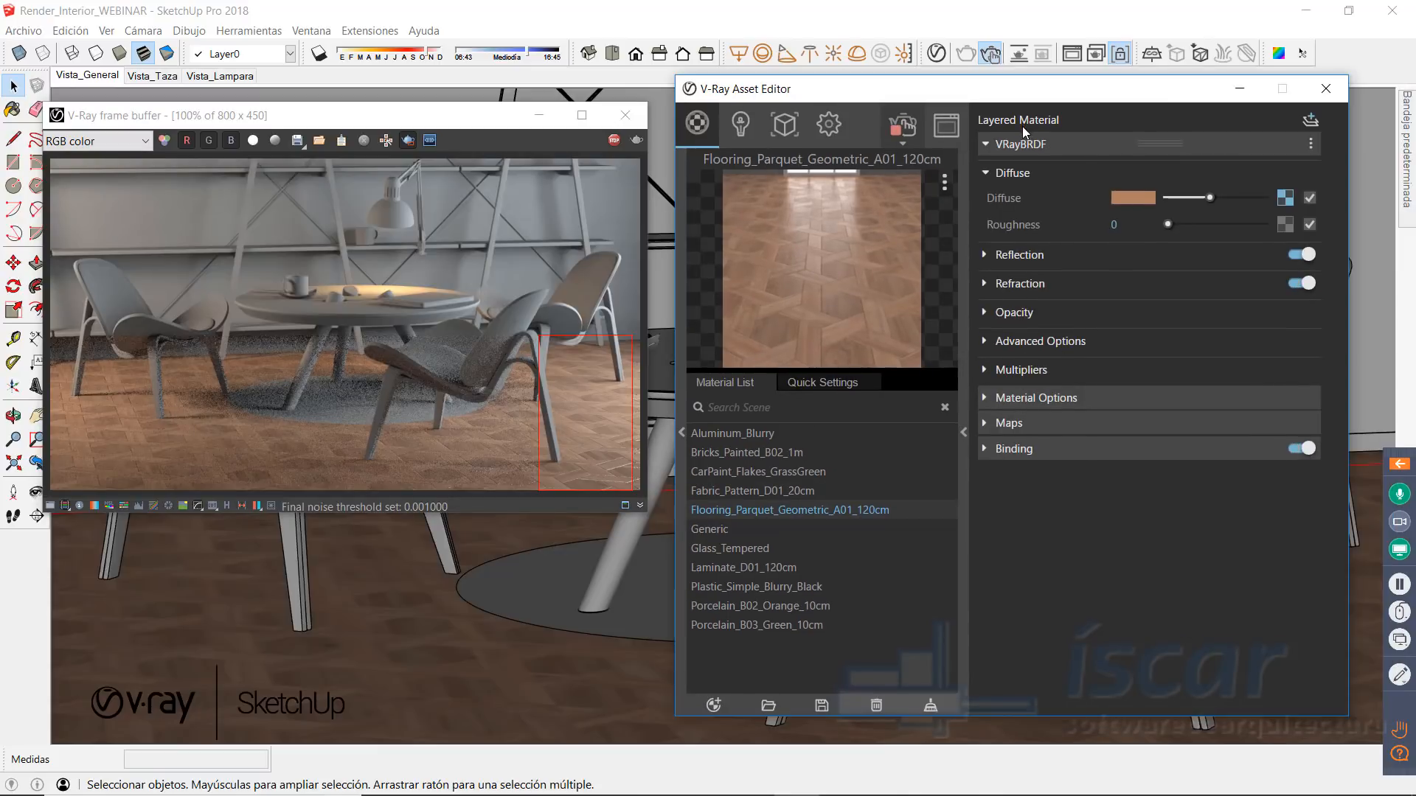
click(1000, 423)
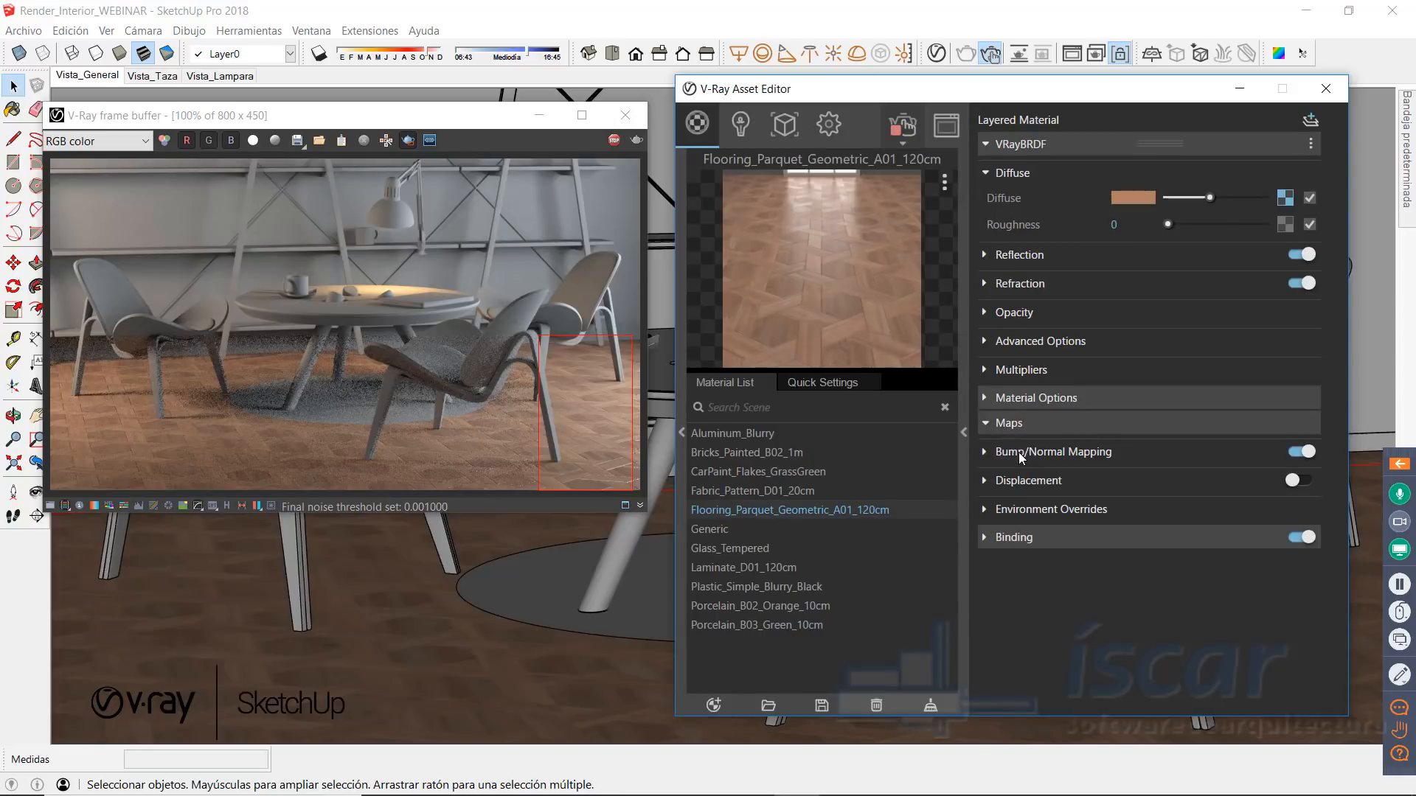
click(1019, 453)
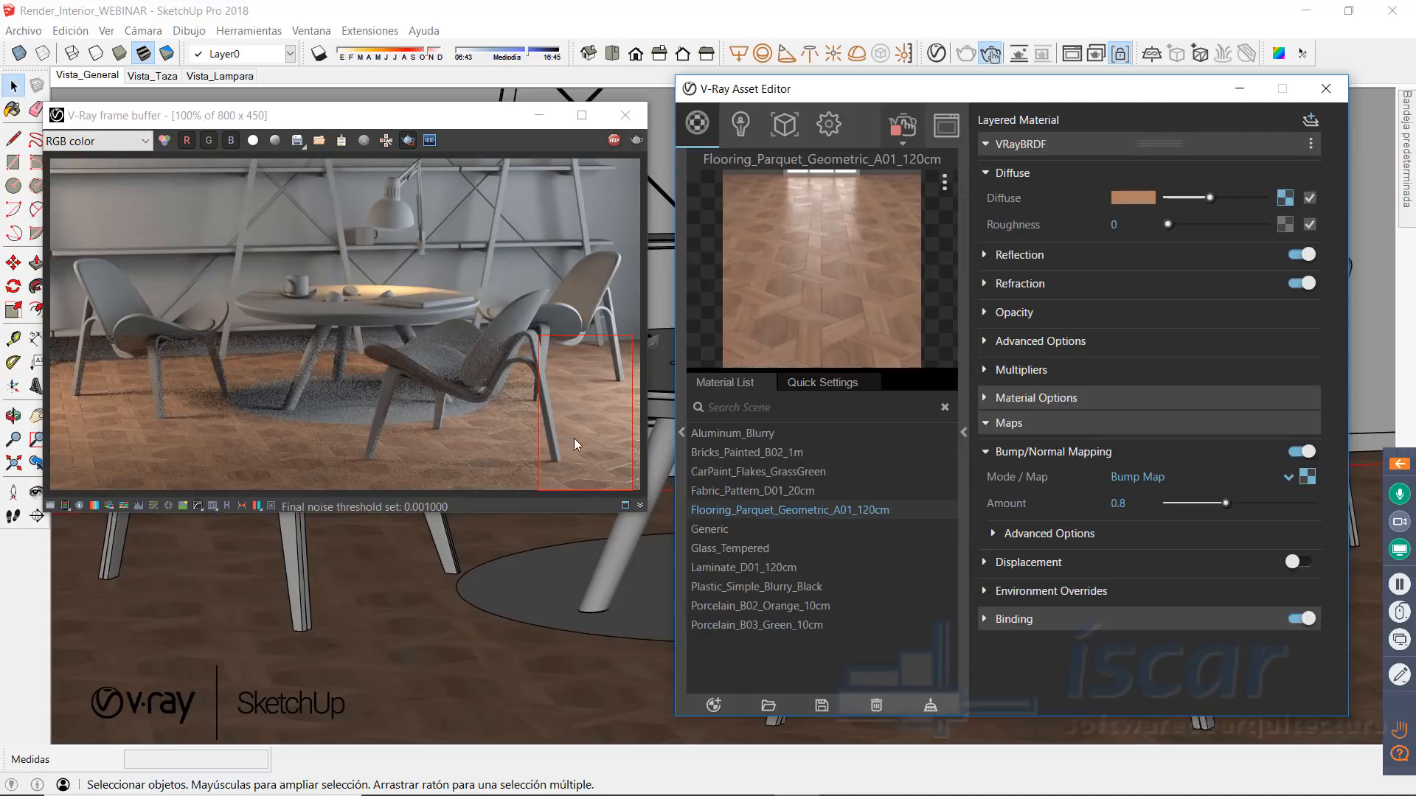
double_click(1122, 503)
text(4)
key(Return)
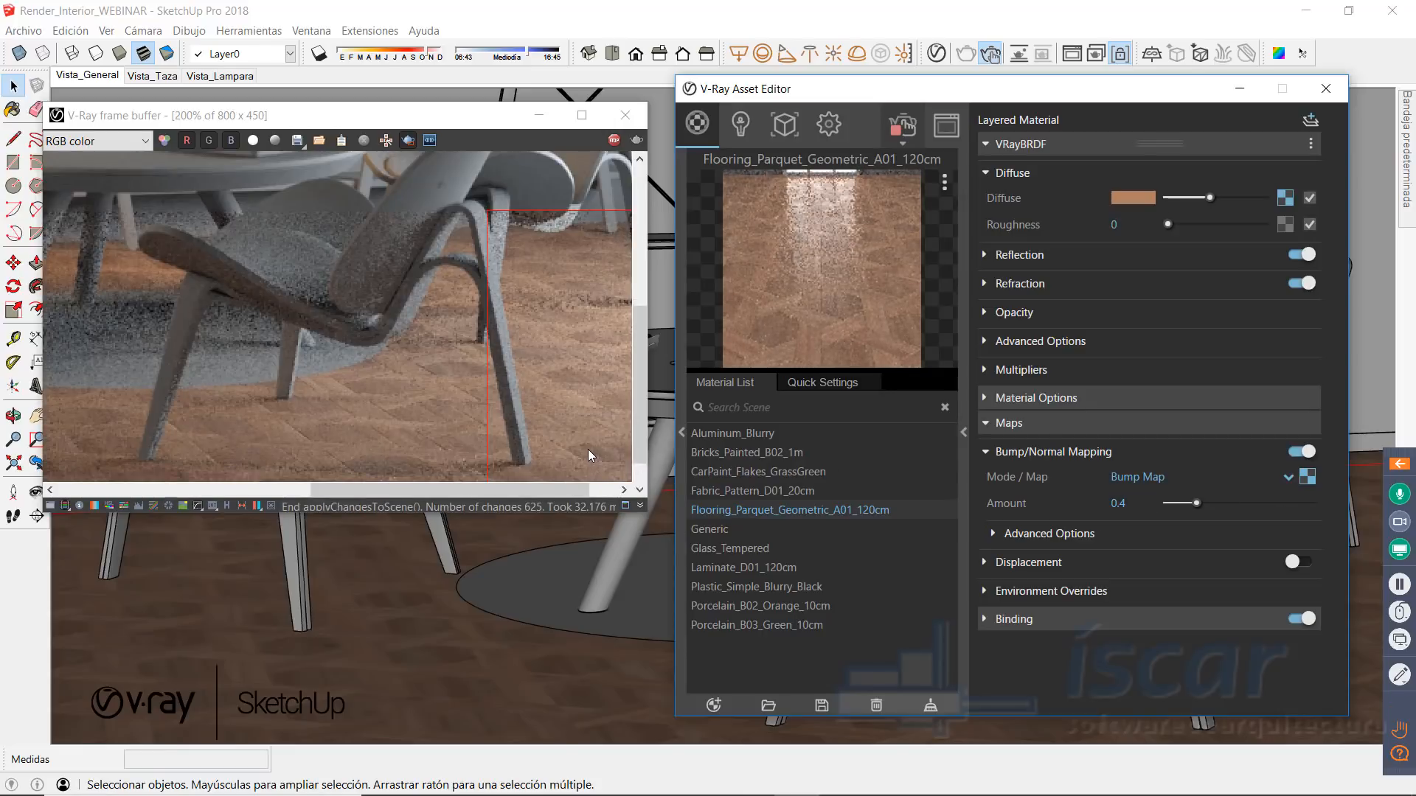
click(584, 442)
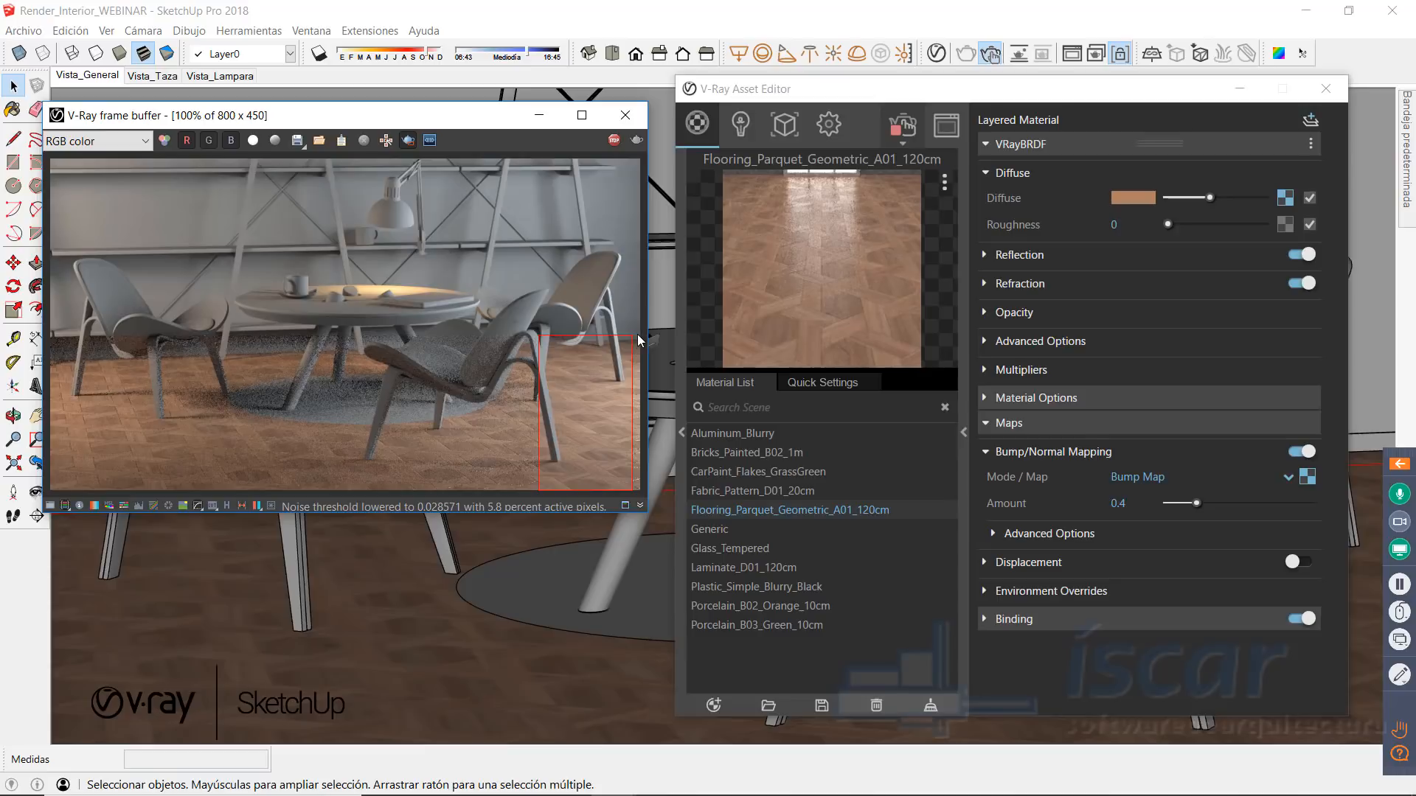
drag(640, 330, 285, 487)
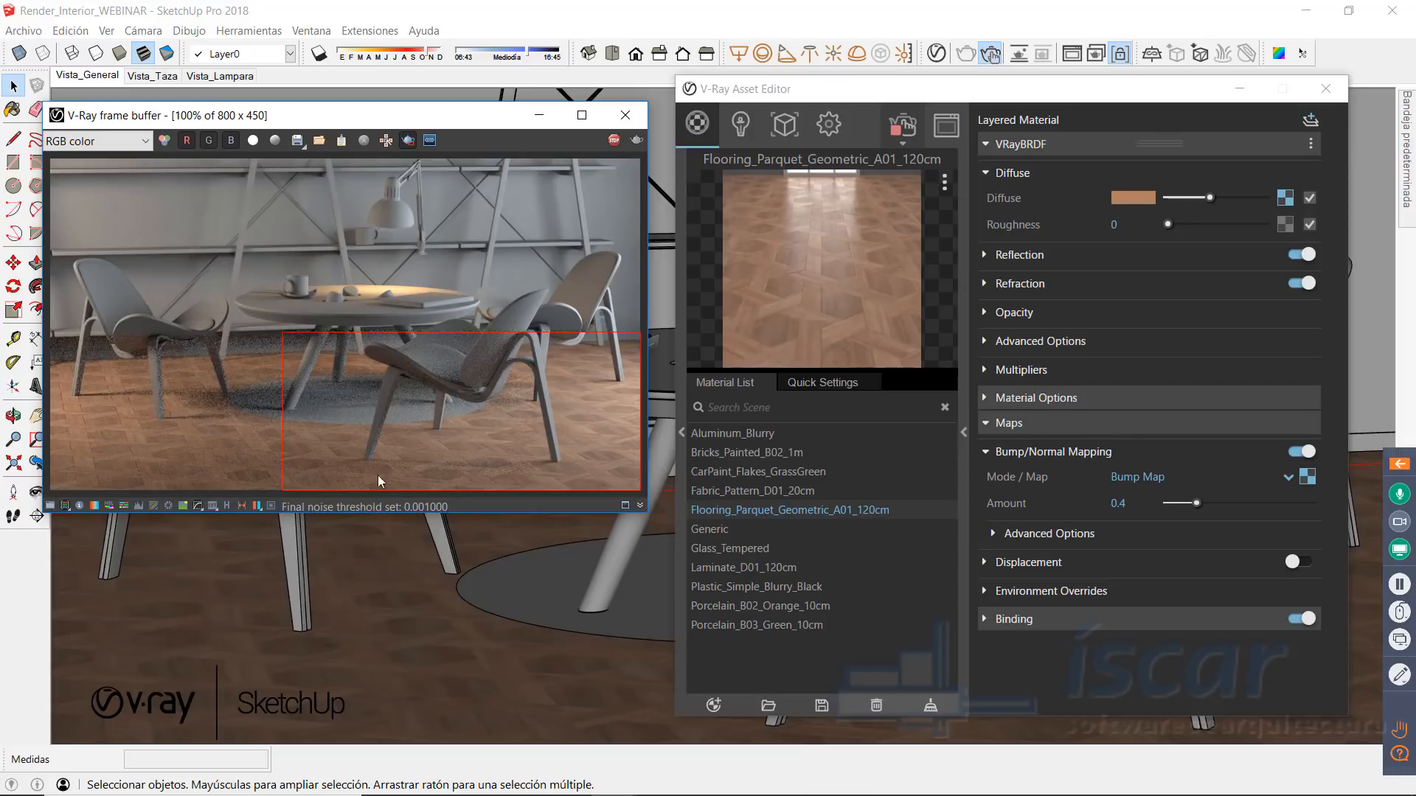
Step: Collapse the parquet material's Maps and VRayBRDF settings and show the layer types that can be added to it
click(991, 425)
click(1006, 146)
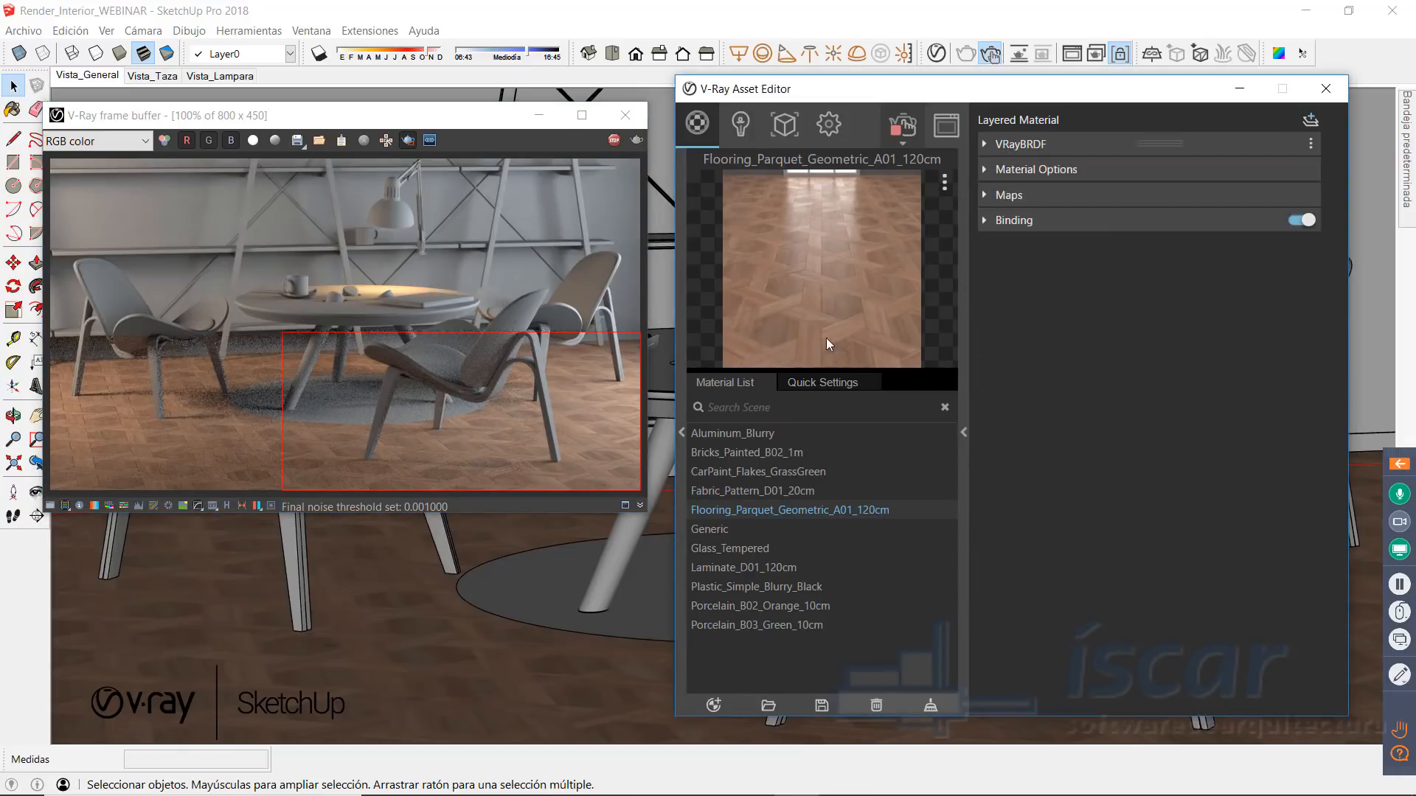
click(1311, 121)
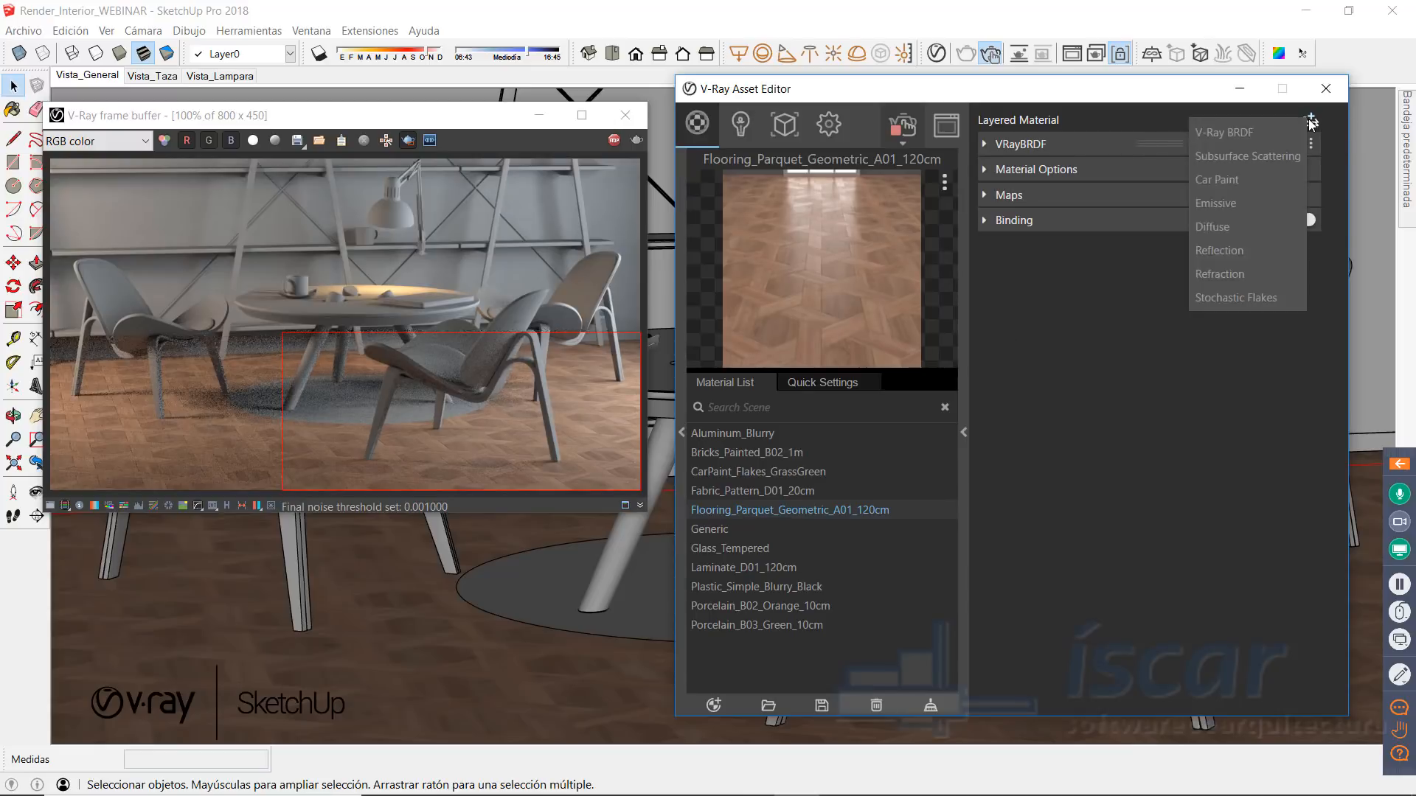
Step: Add a Reflection layer to the Flooring_Parquet_Geometric_A01_120cm material and lower its reflection color to mid-grey, checking the floor render
click(1246, 251)
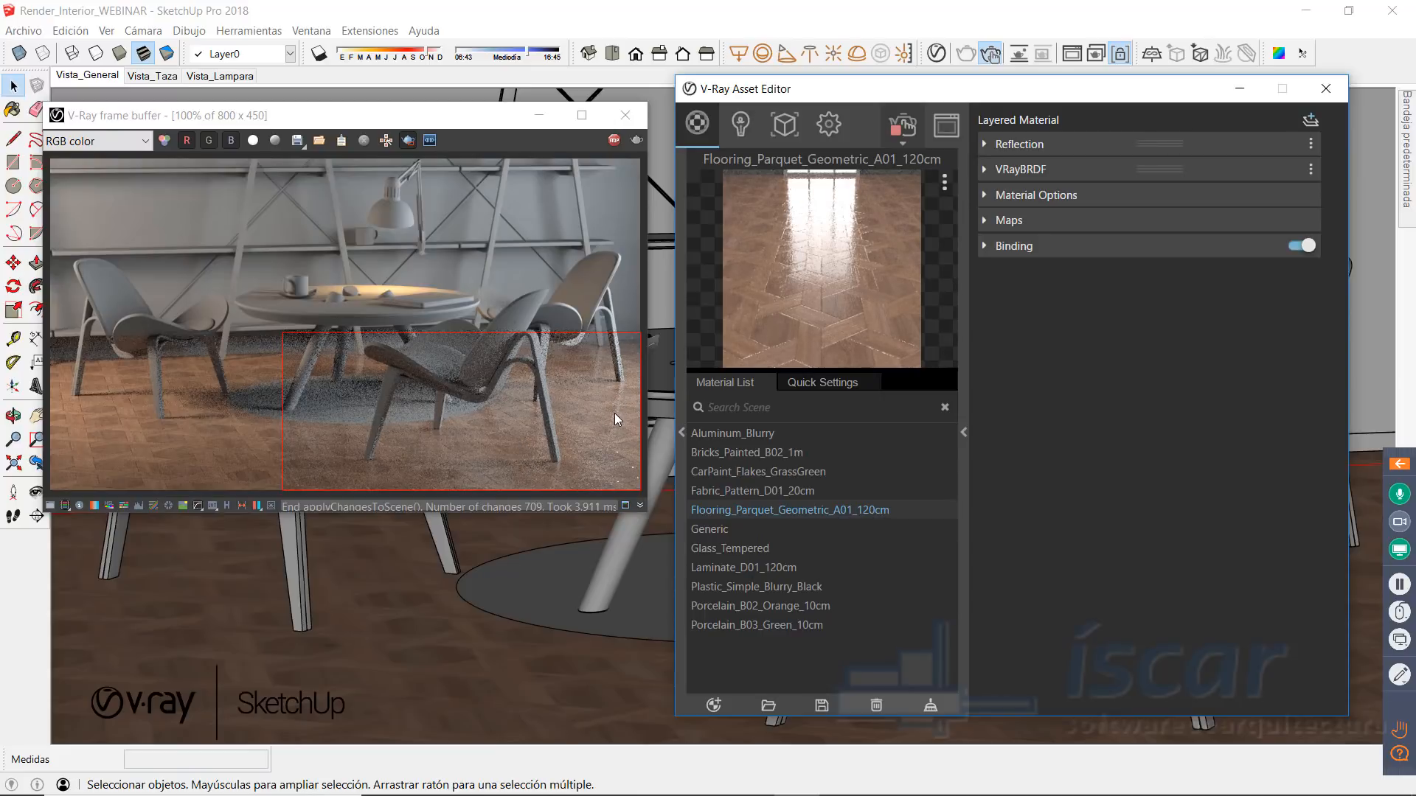
click(1009, 145)
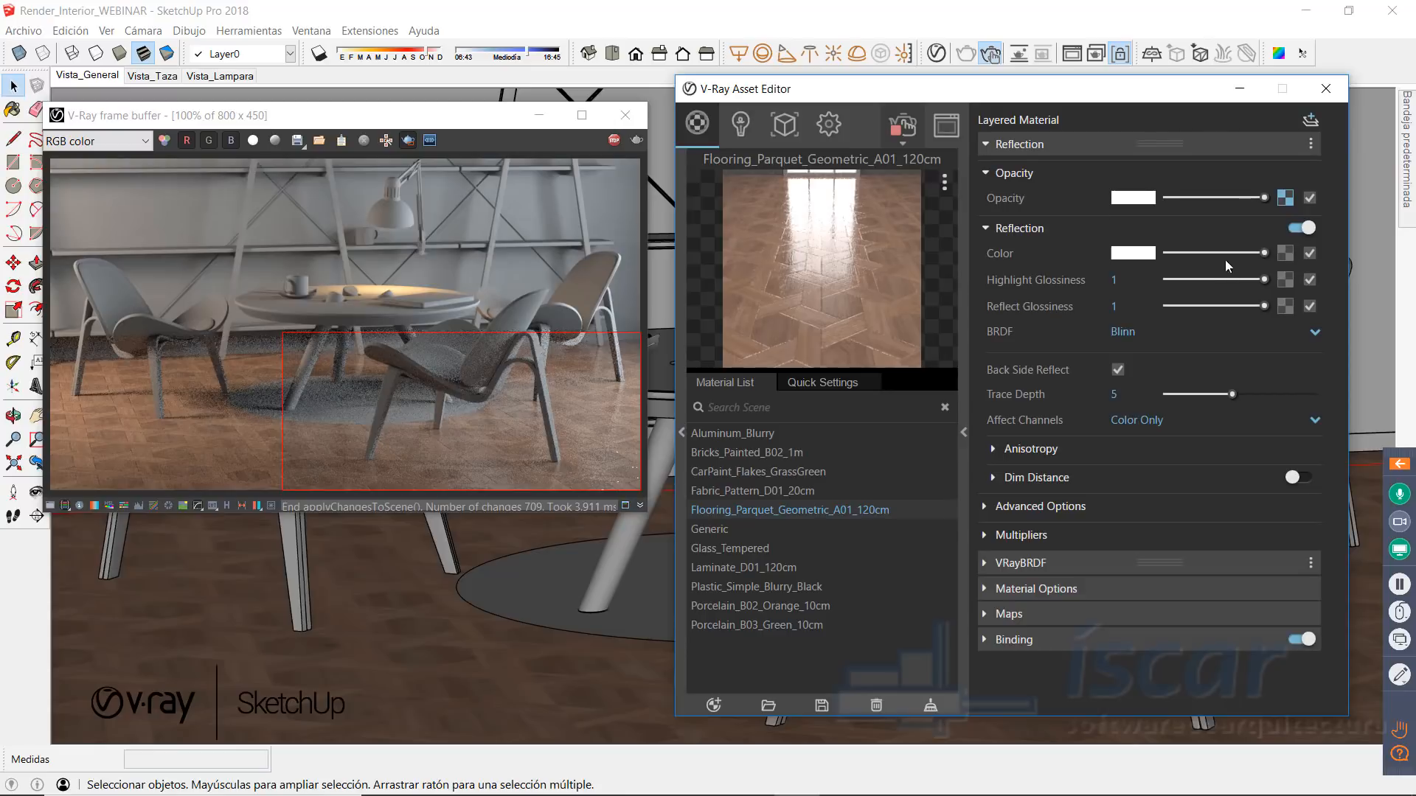
drag(1264, 253, 1205, 265)
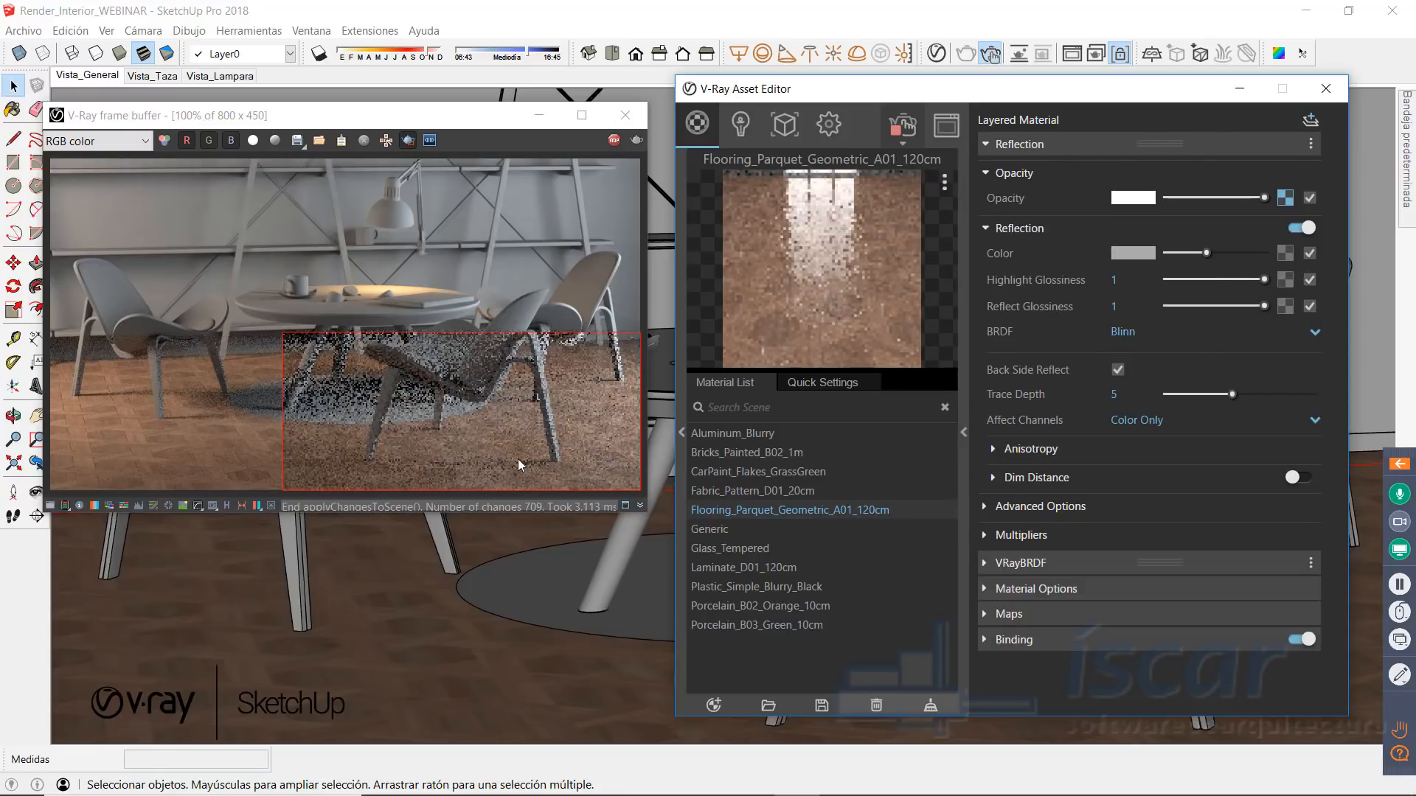
scroll(536, 435, up, 1)
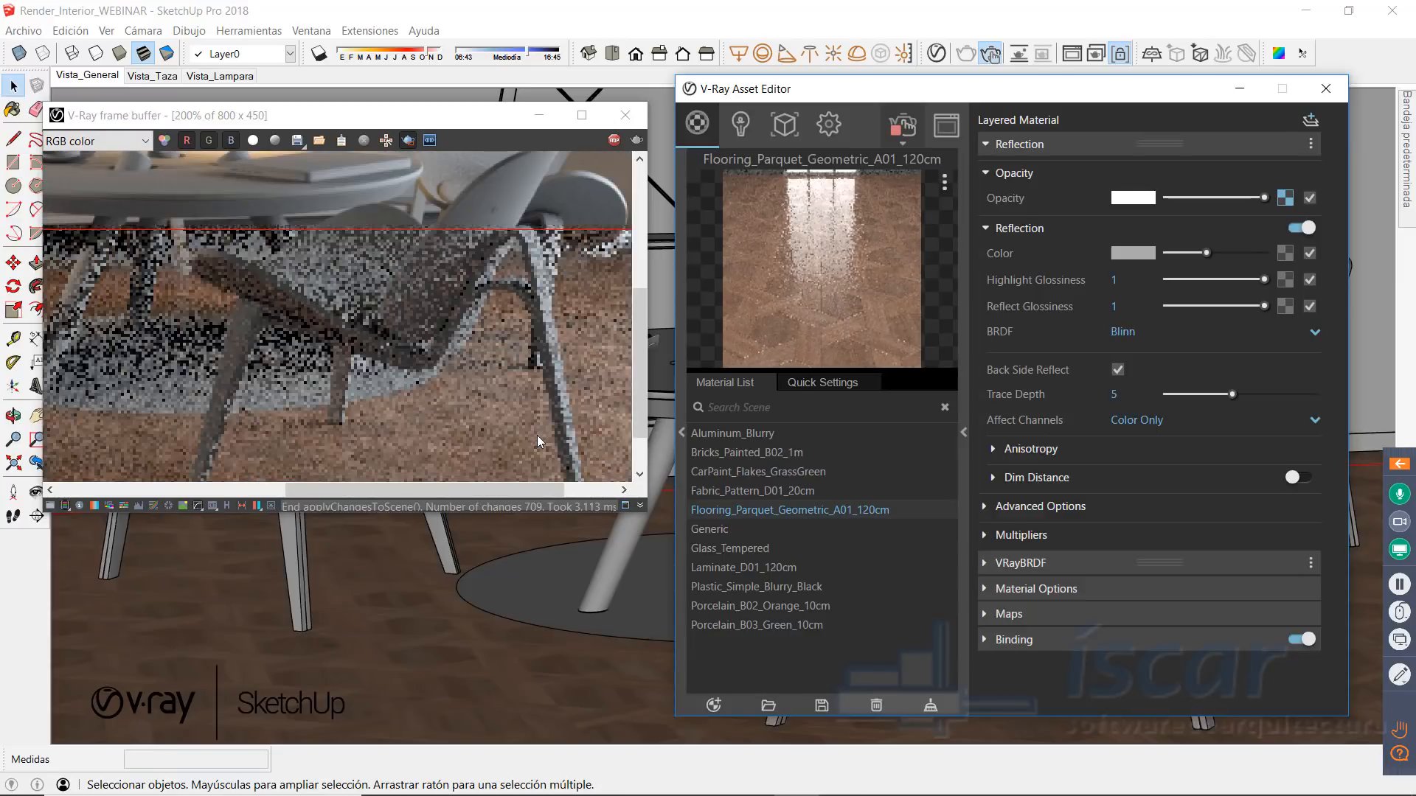
middle_drag(495, 374, 476, 335)
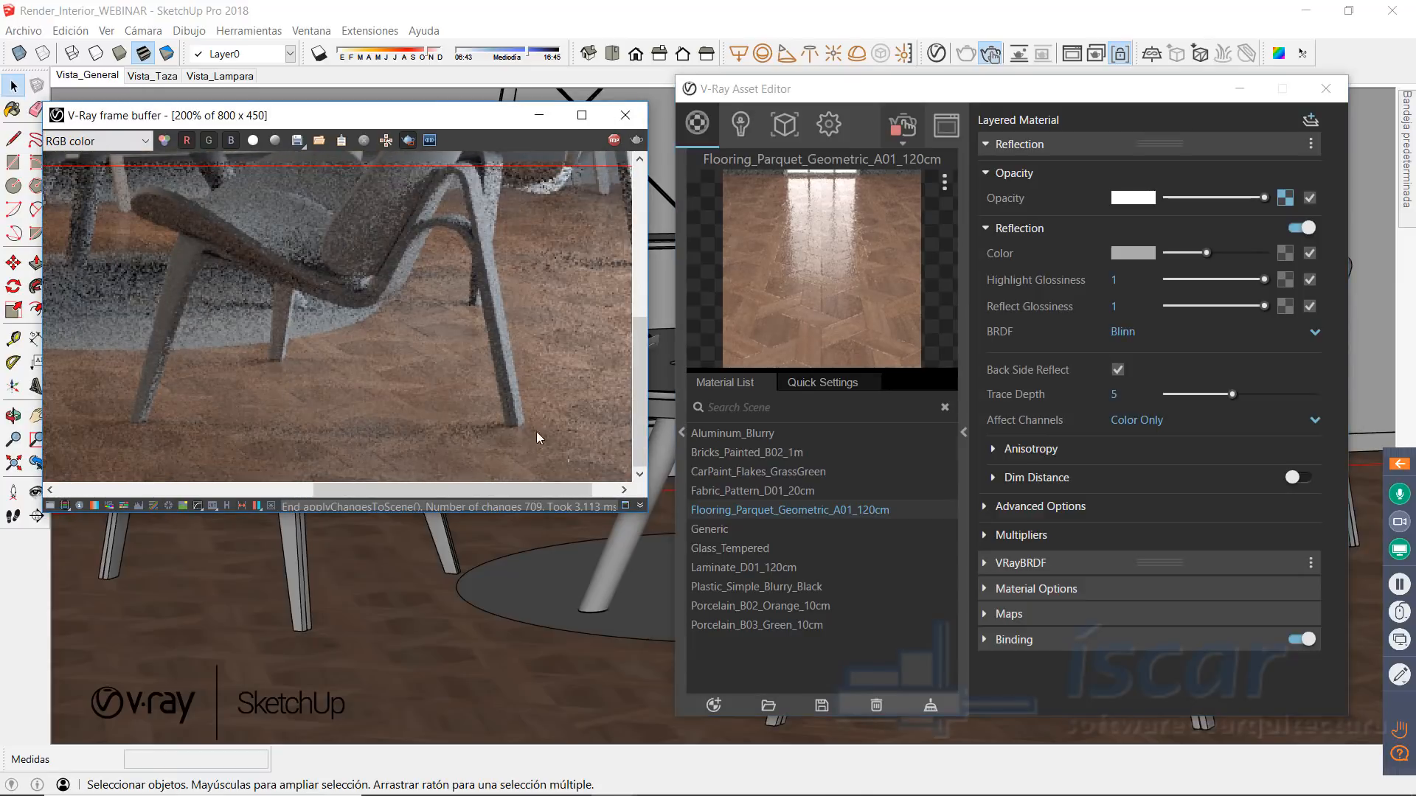
middle_drag(440, 399, 378, 250)
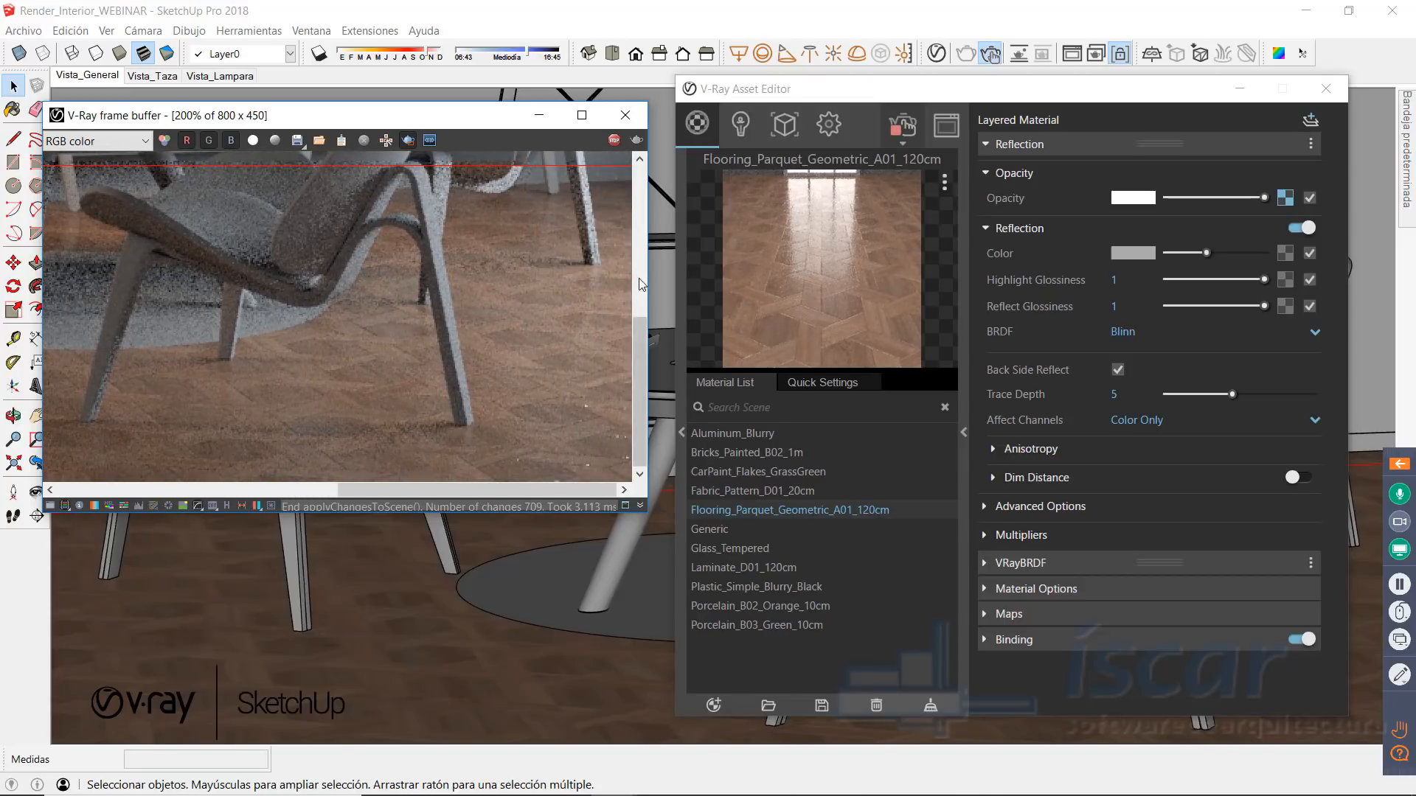
double_click(565, 326)
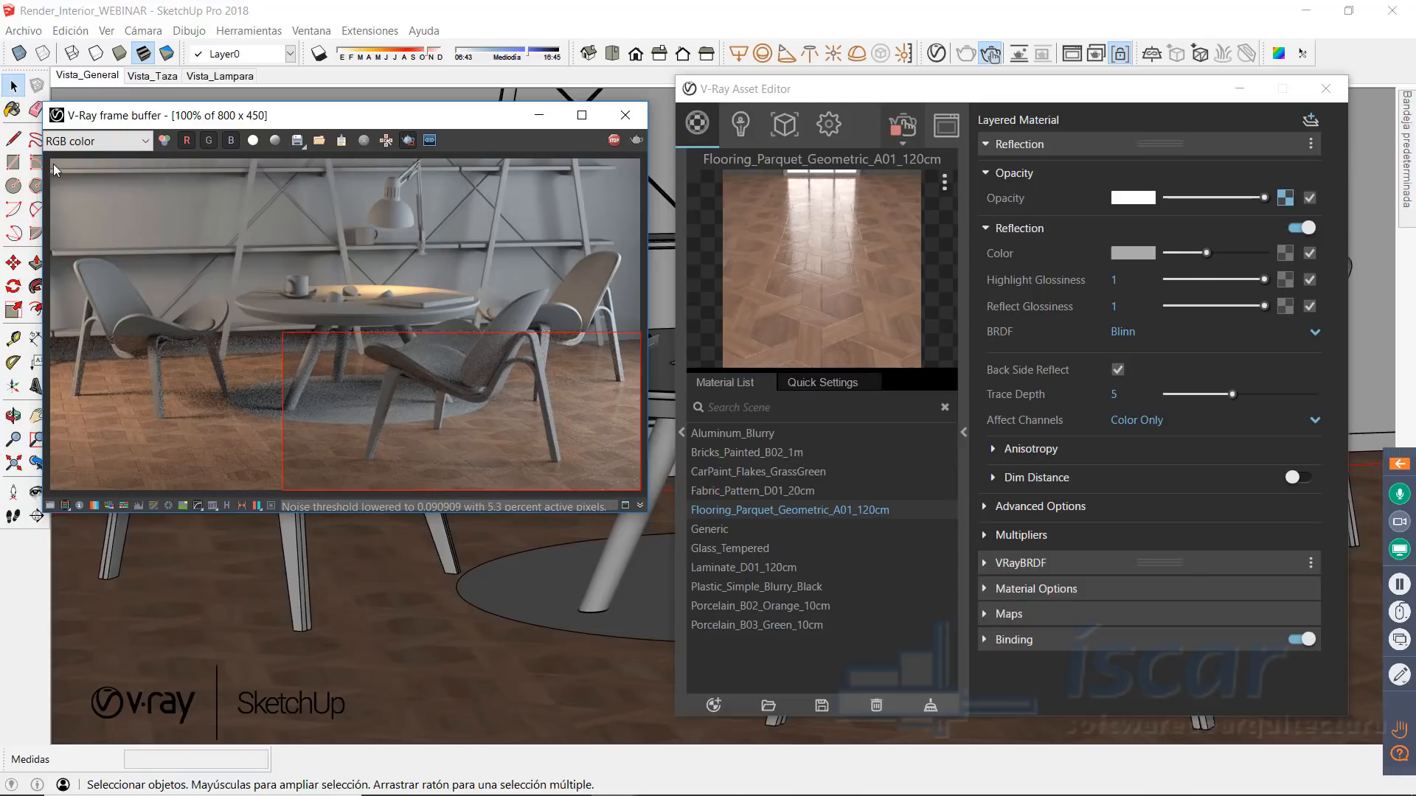
Step: Set the render region across the upper part of the image and apply Bricks_Painted_B02_1m to the back wall
drag(49, 157, 653, 357)
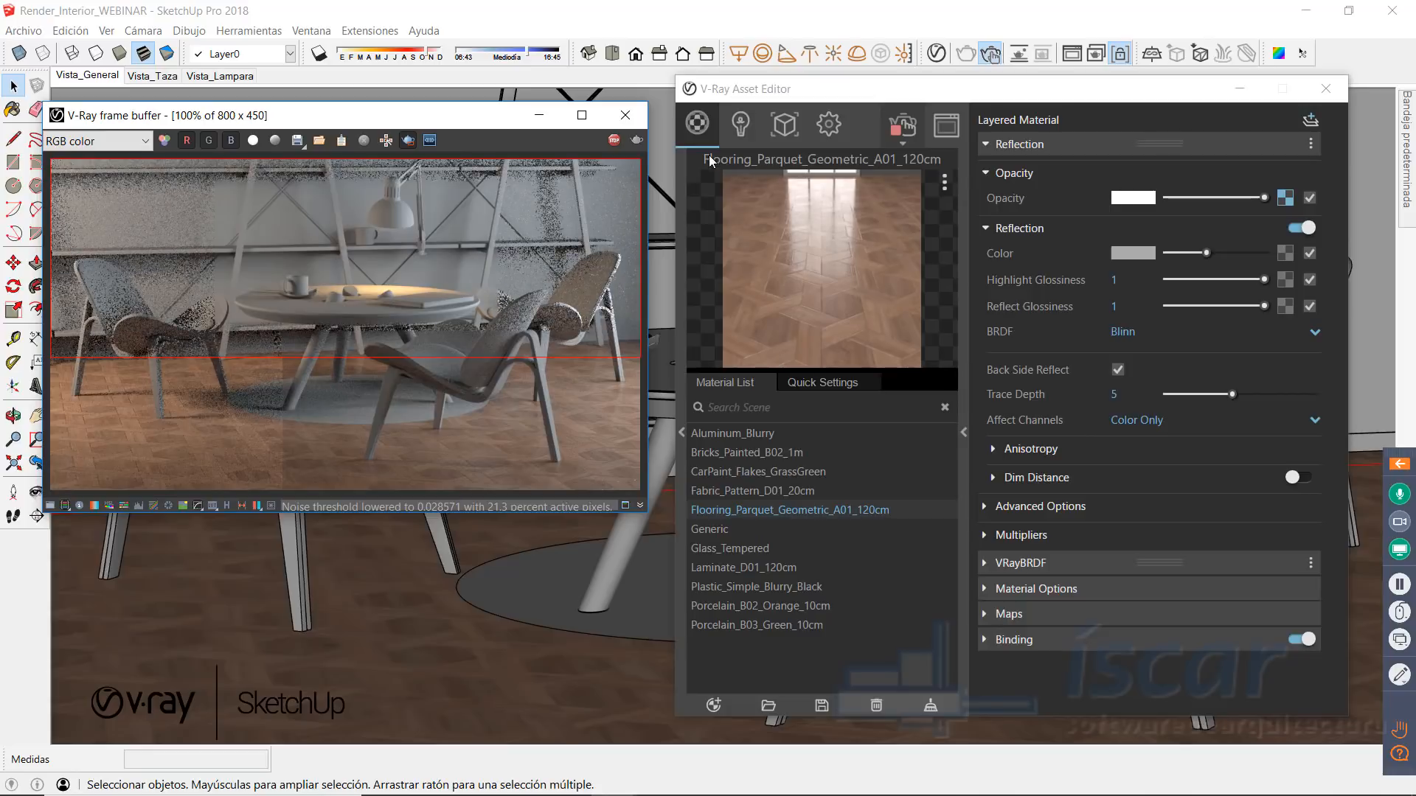
click(713, 454)
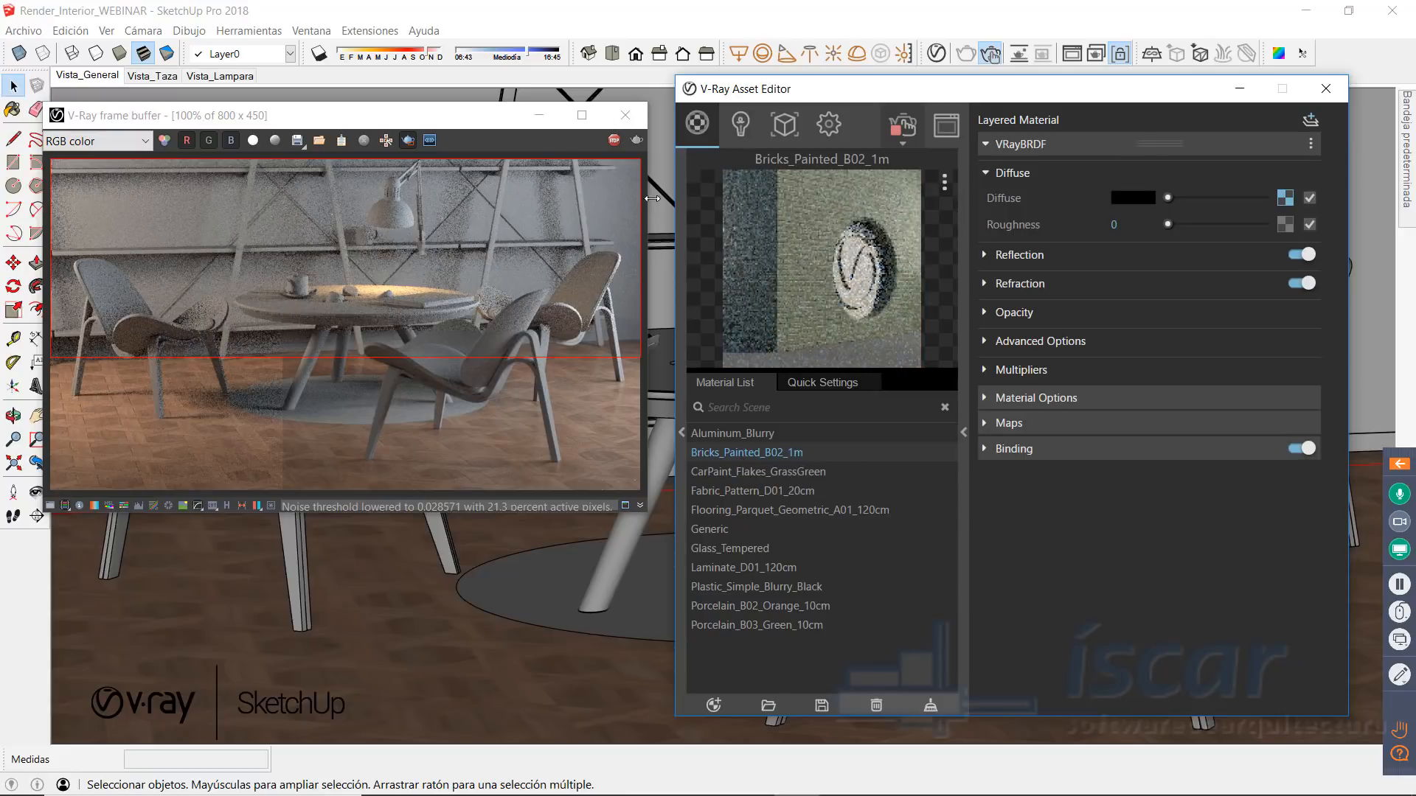
click(663, 144)
double_click(662, 138)
click(662, 139)
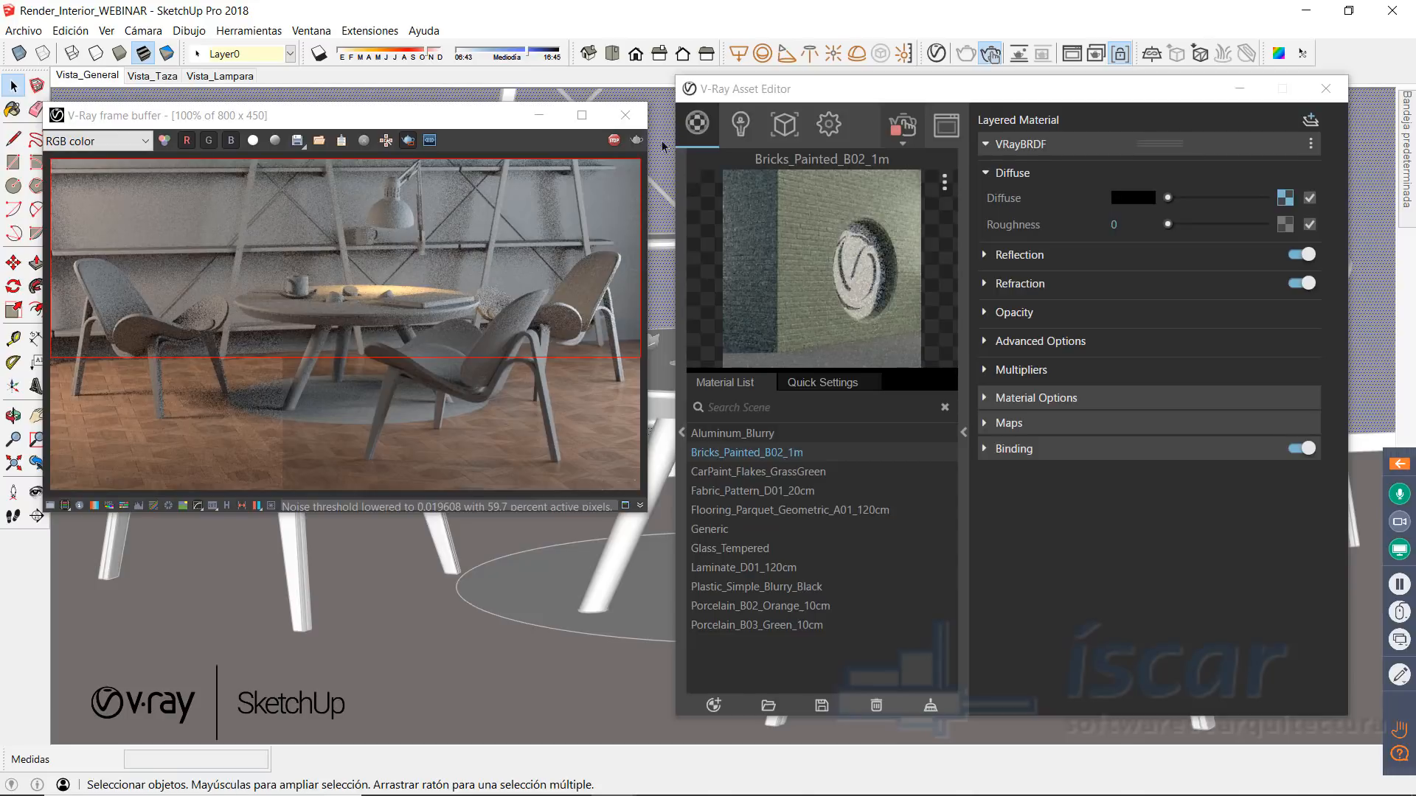
right_click(714, 455)
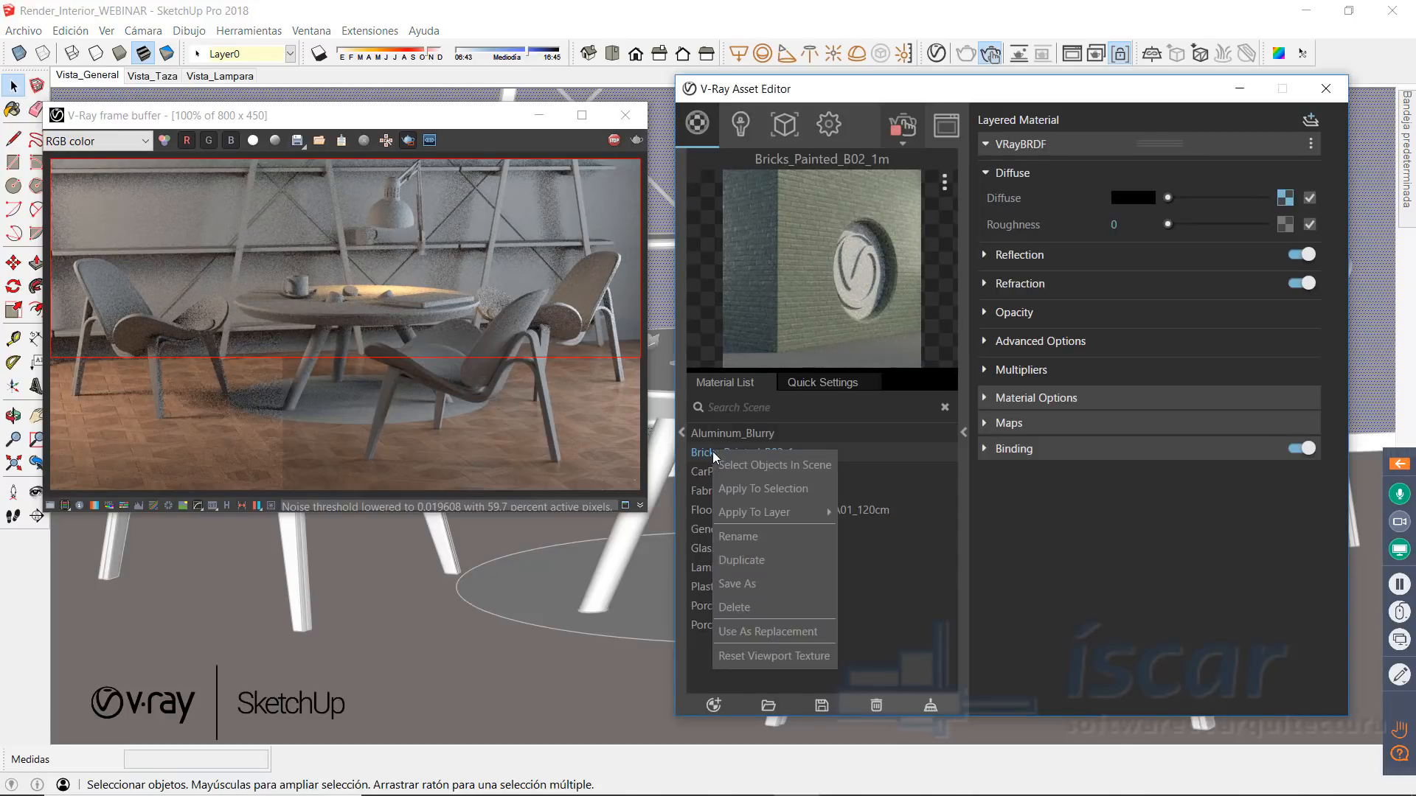
click(744, 489)
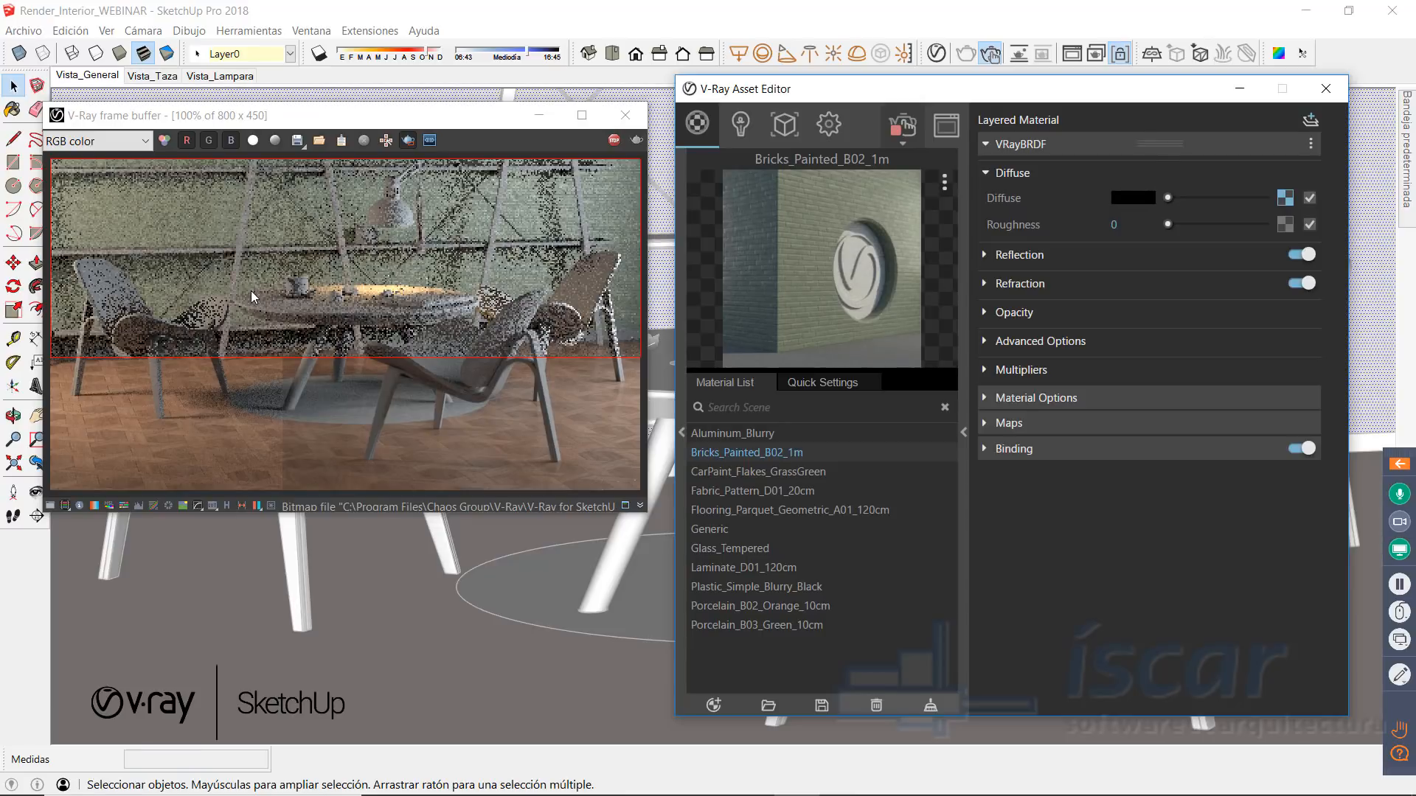
Step: Set the Bricks_Painted_B02_1m texture width to 100 cm in the SketchUp material settings
scroll(519, 214, up, 2)
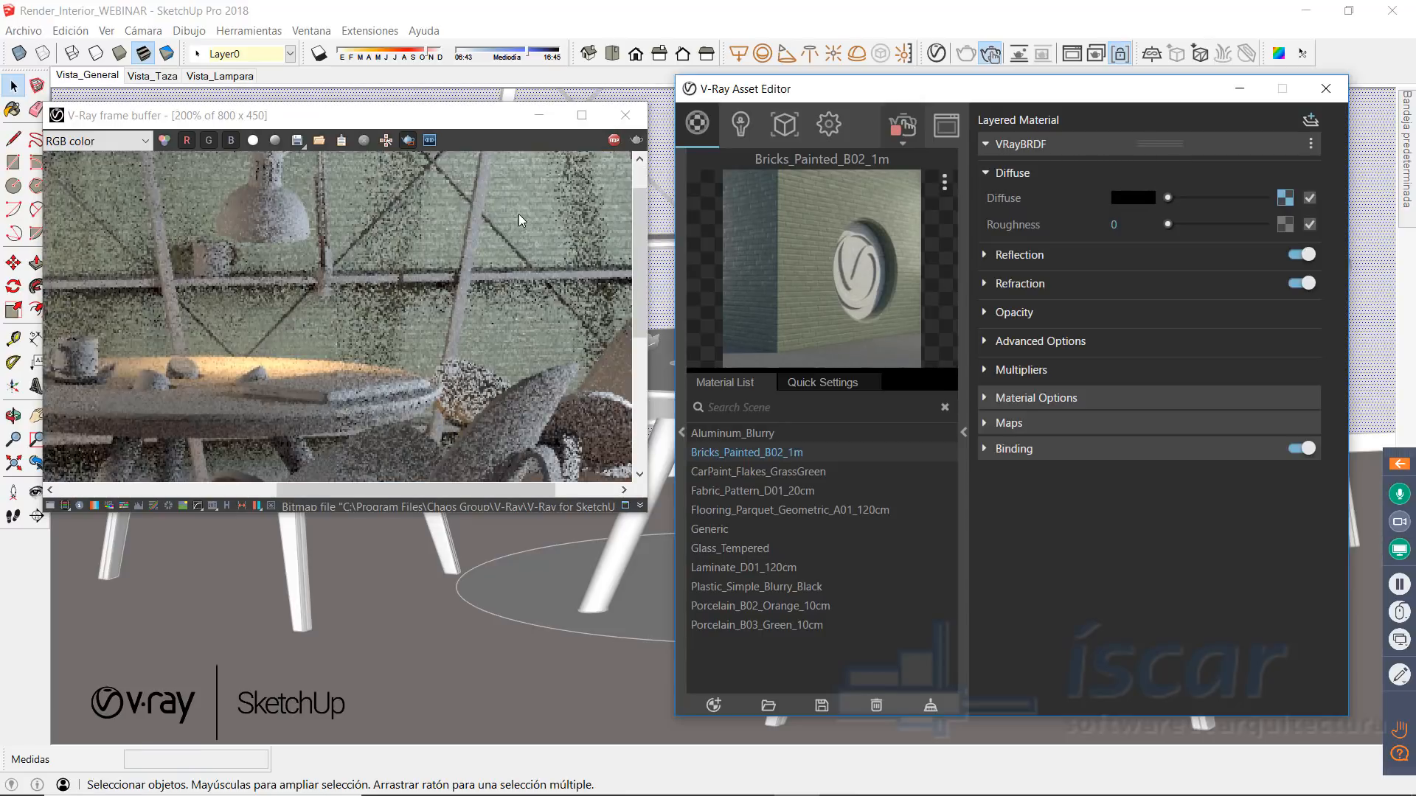
scroll(520, 214, down, 2)
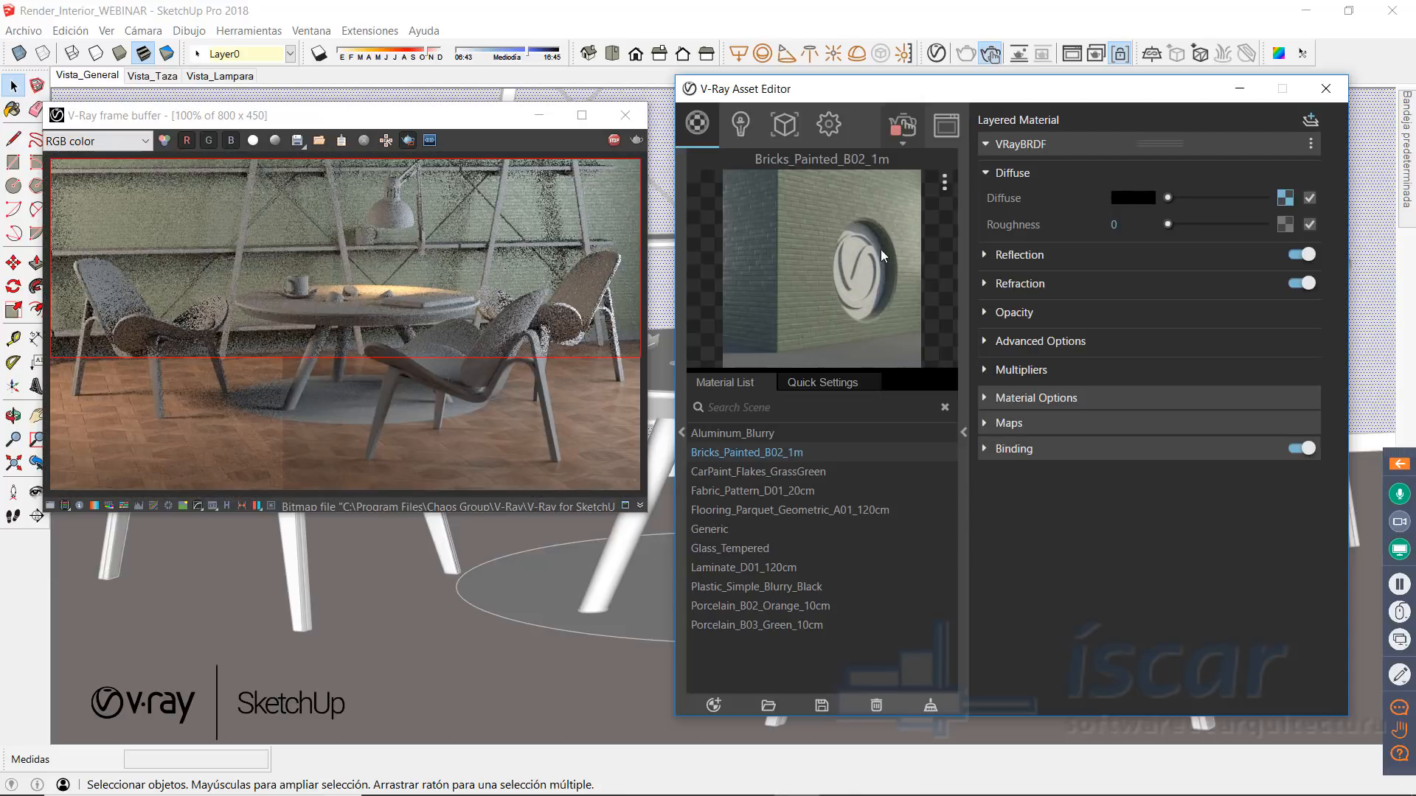
click(966, 432)
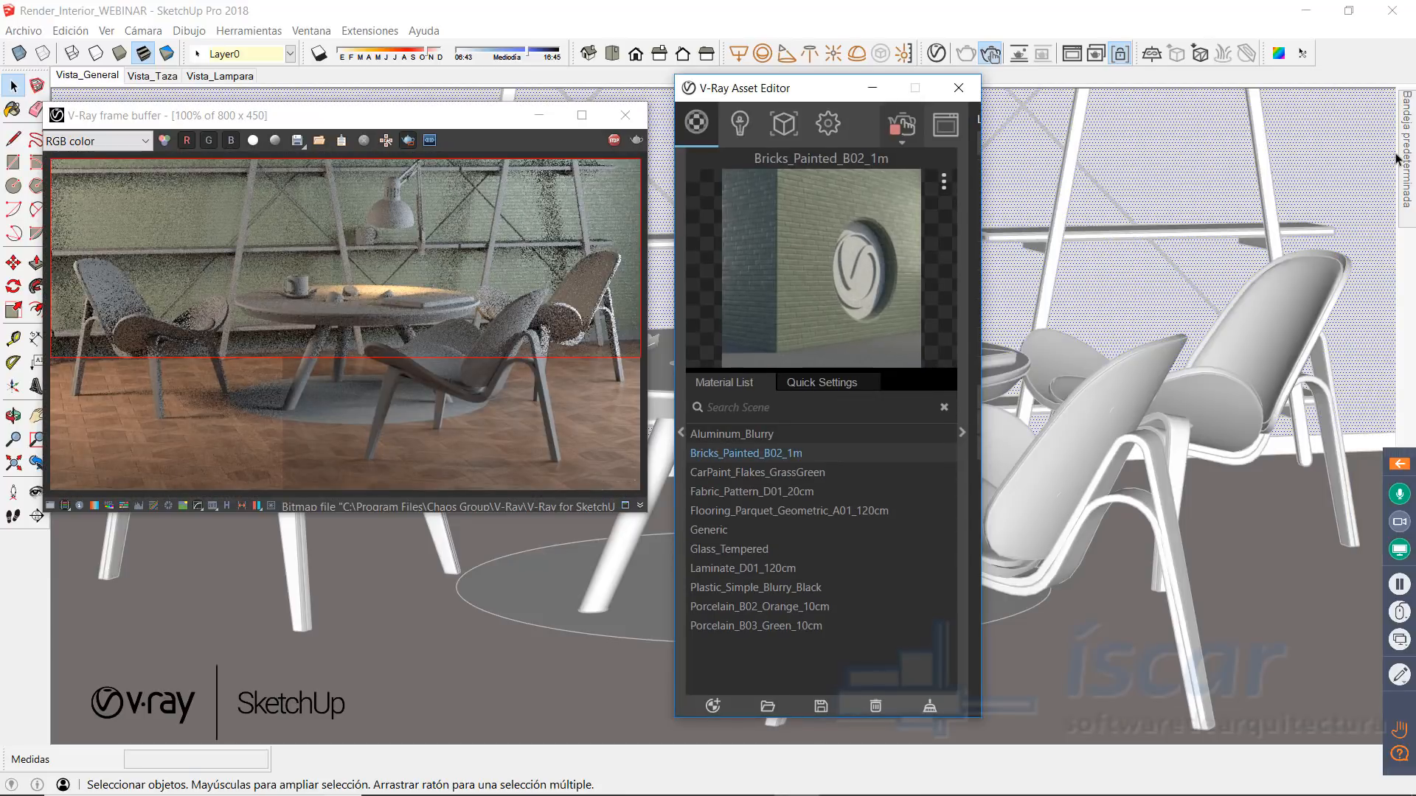
mouse_move(1405, 155)
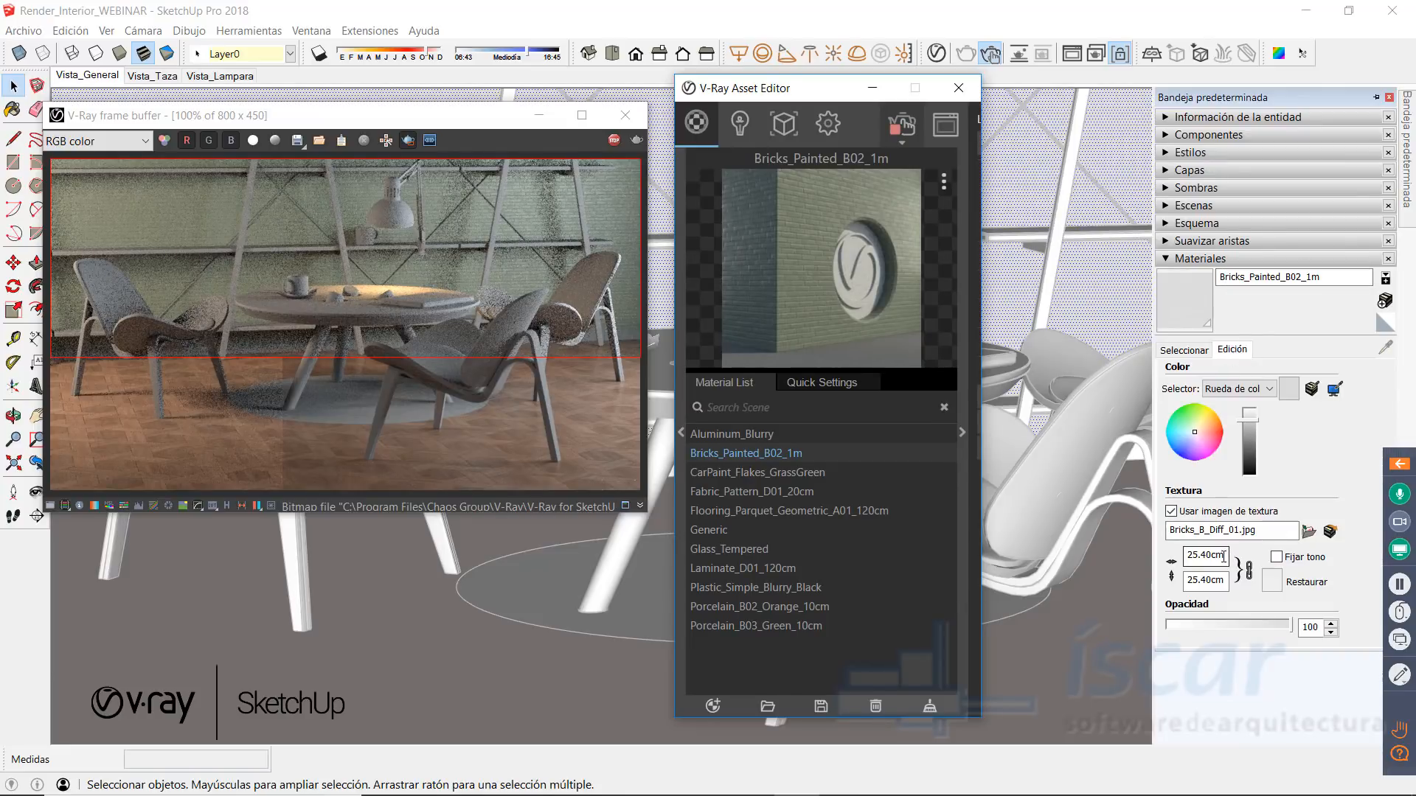
click(1194, 559)
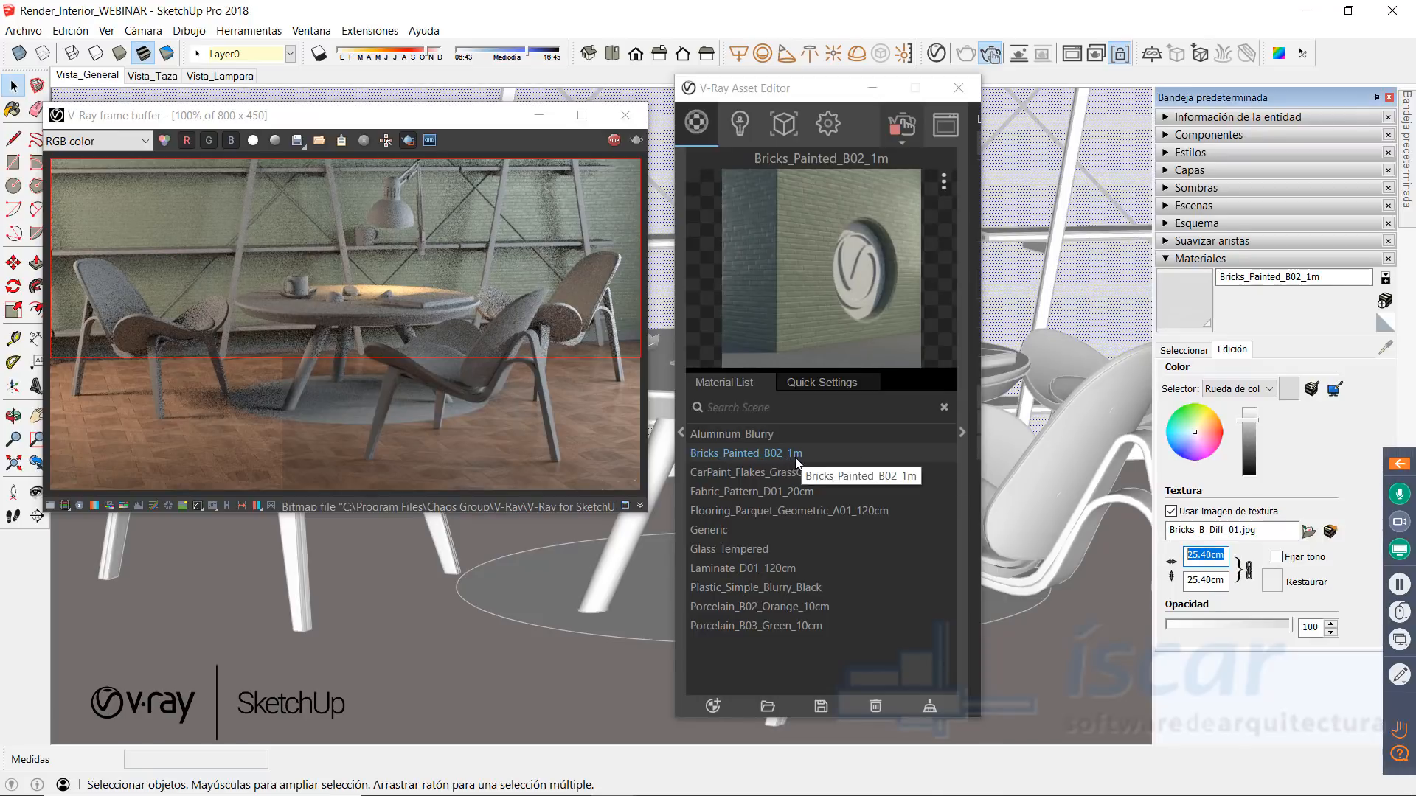
text(100)
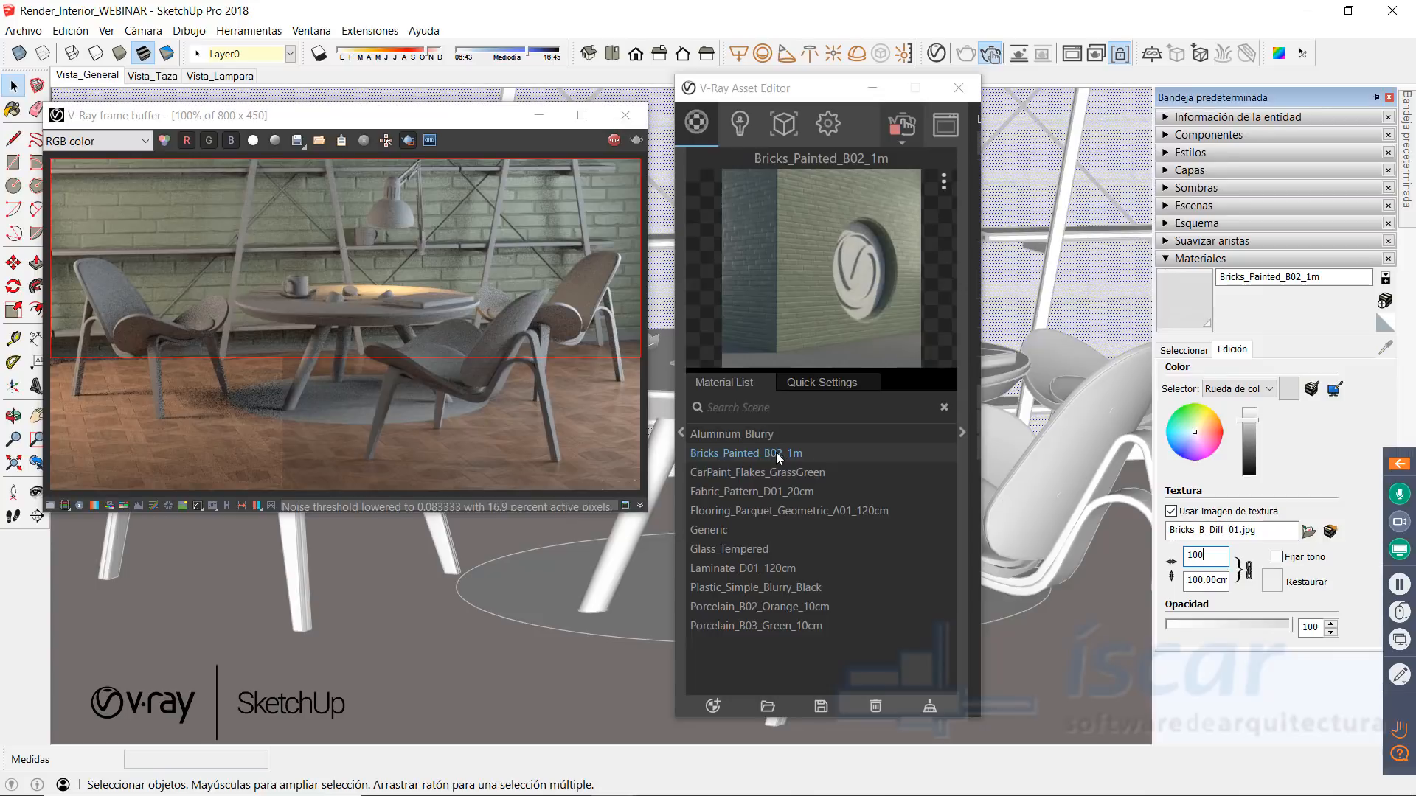
Step: Change the Texture A color in the brick material's diffuse Mix map to neutral grey, RGB 179, 179, 179
click(962, 432)
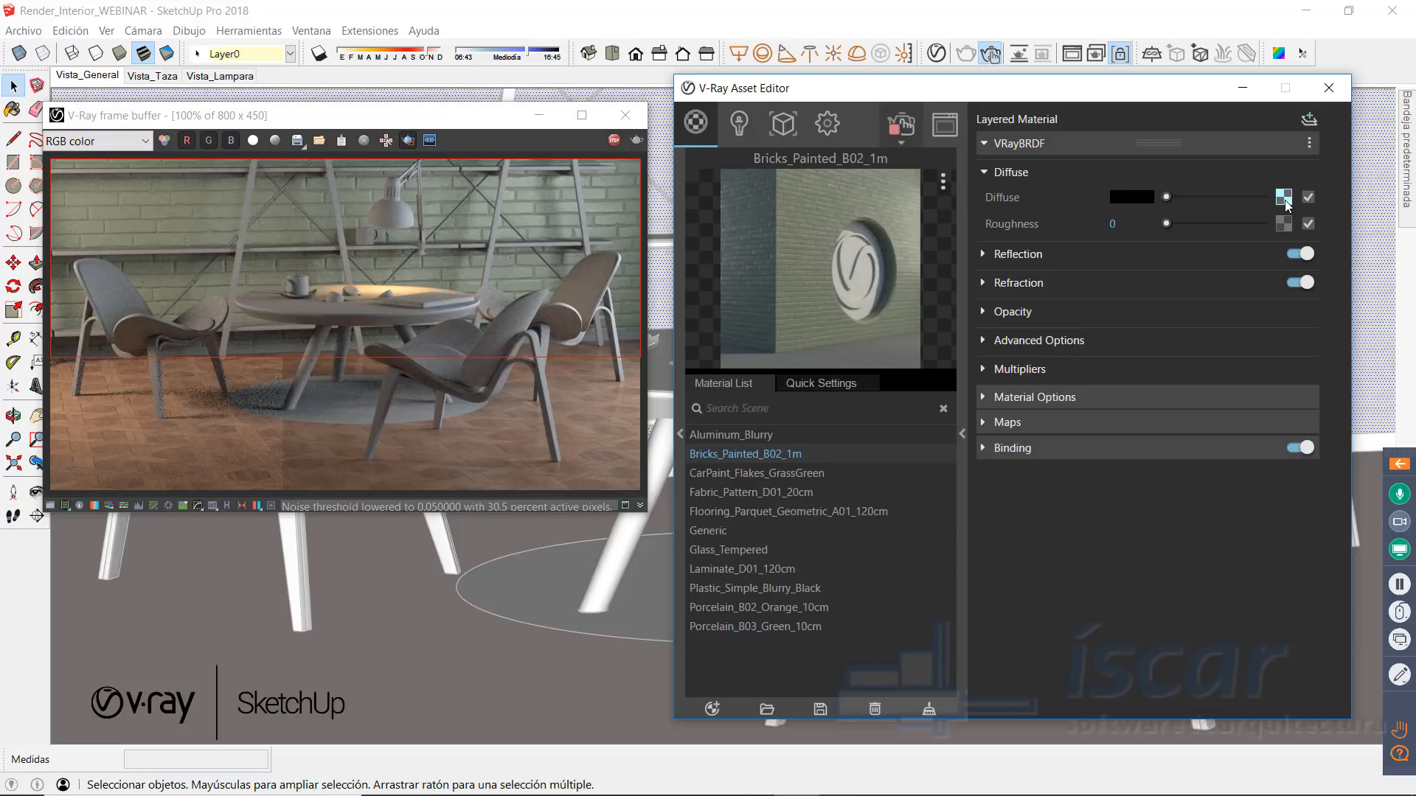
click(1284, 197)
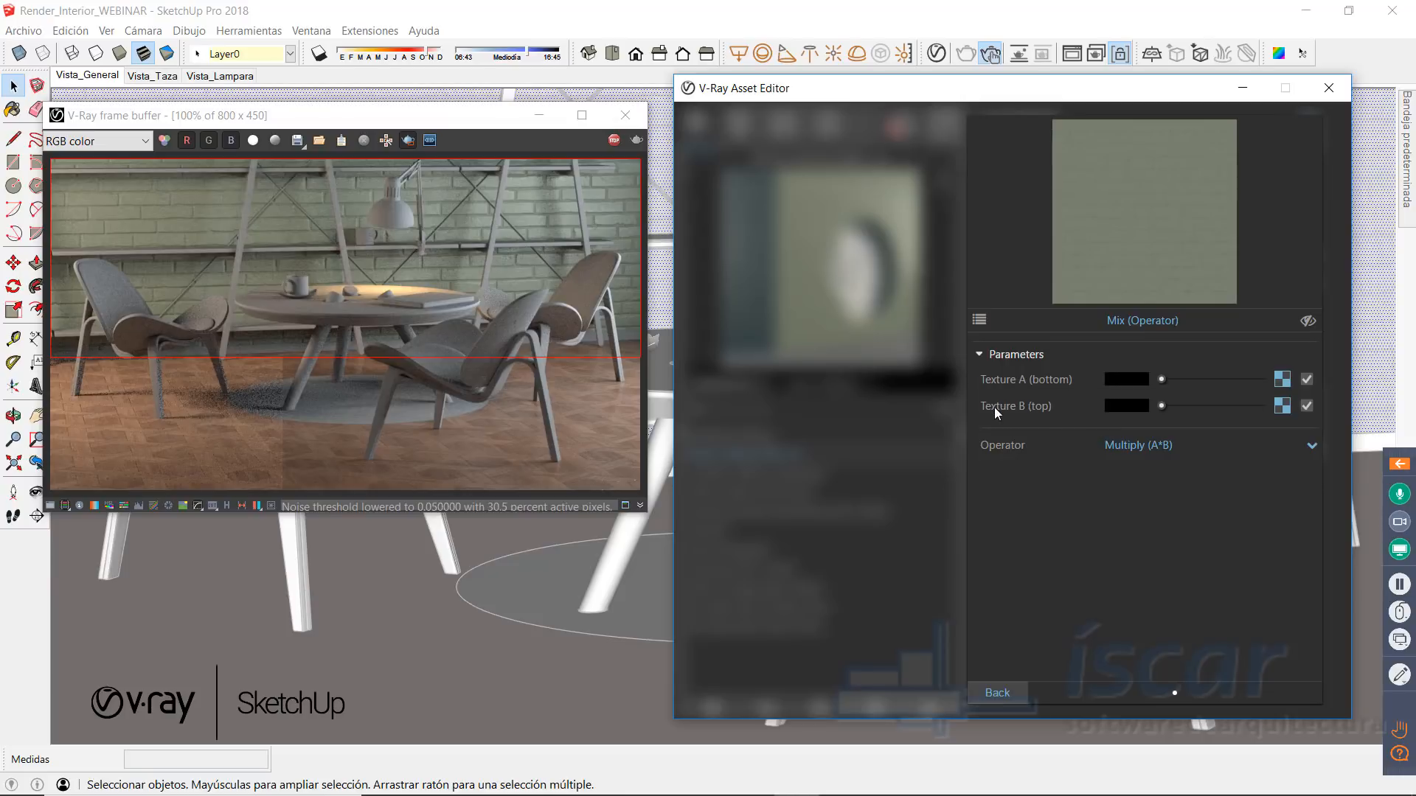
mouse_move(1000, 406)
click(1282, 379)
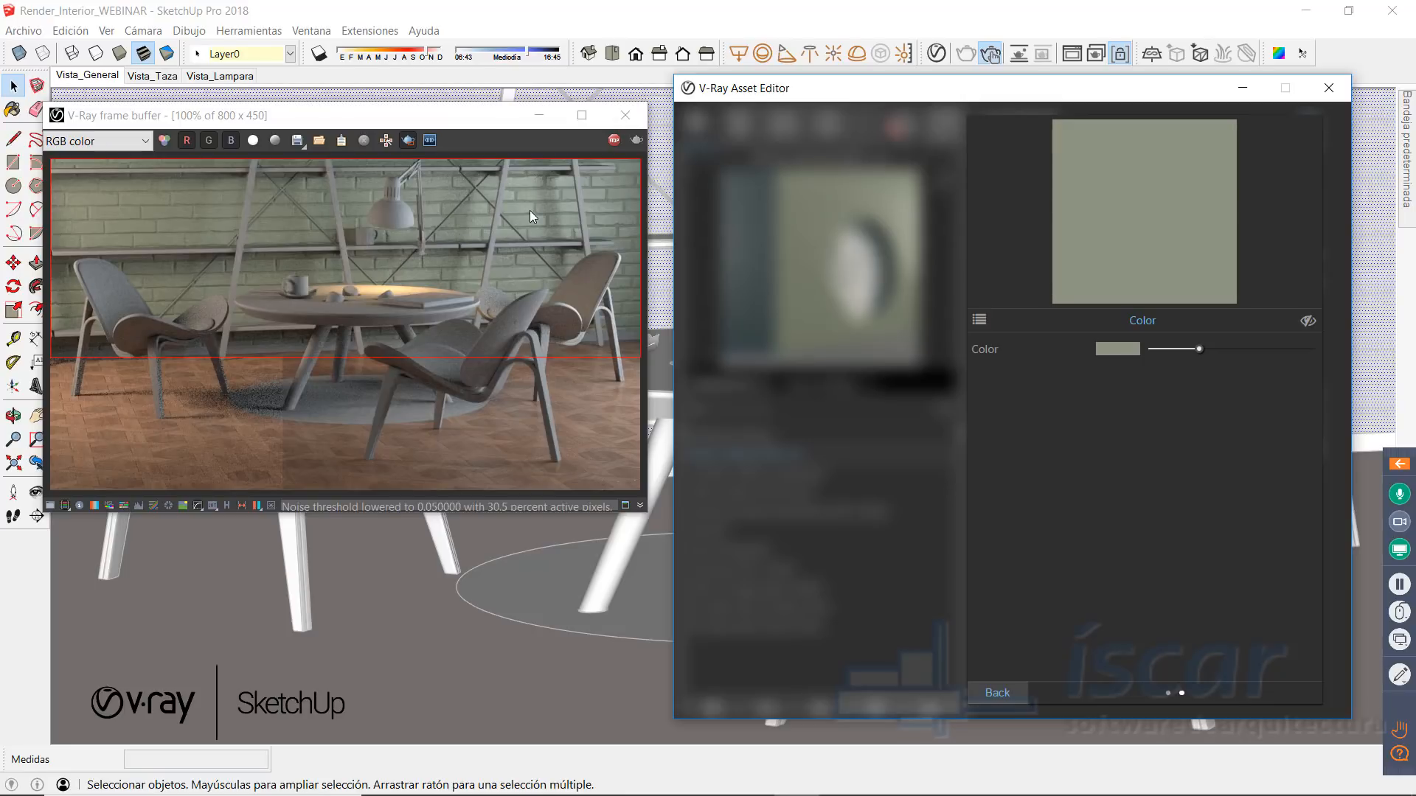
click(1104, 350)
mouse_move(447, 371)
mouse_down()
mouse_move(414, 373)
mouse_move(414, 340)
mouse_up()
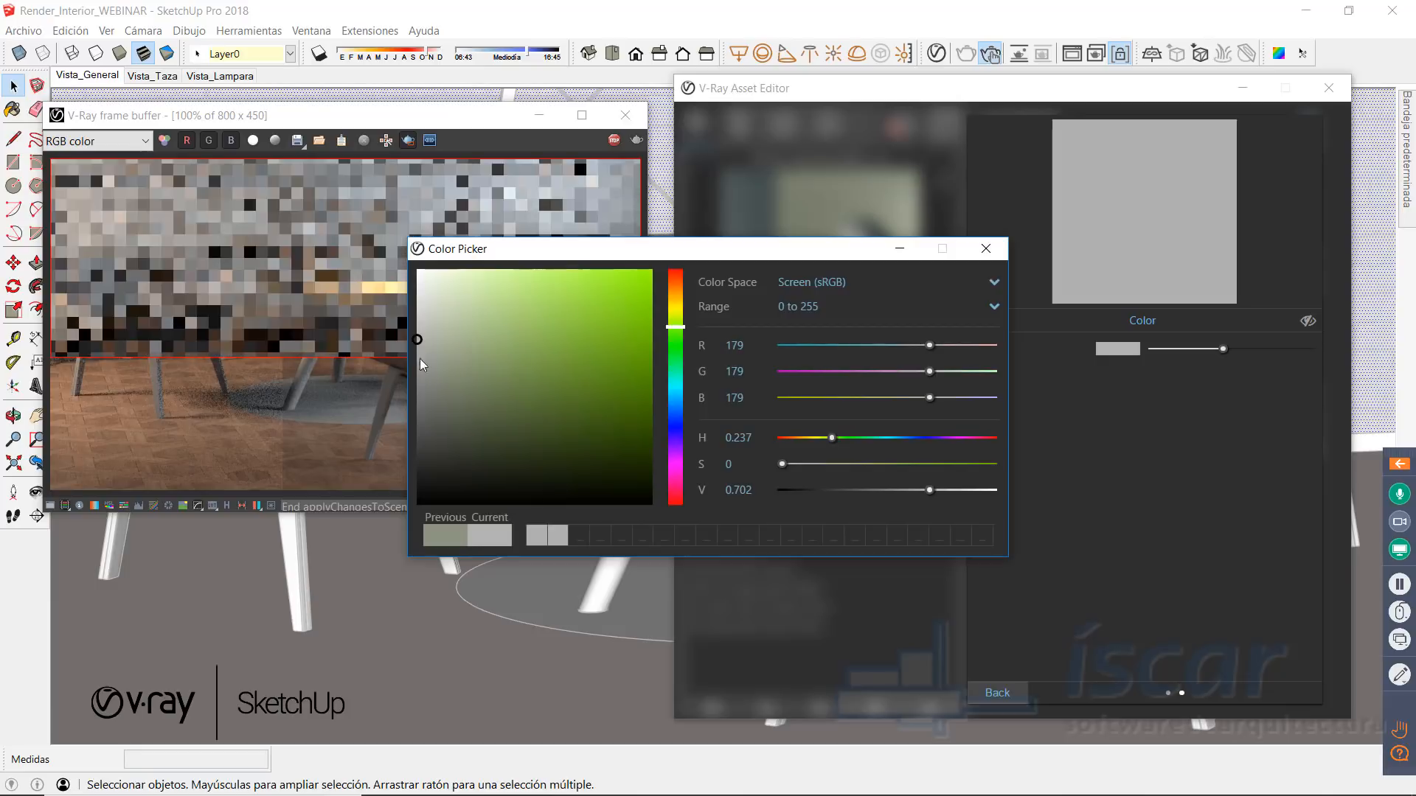
click(993, 255)
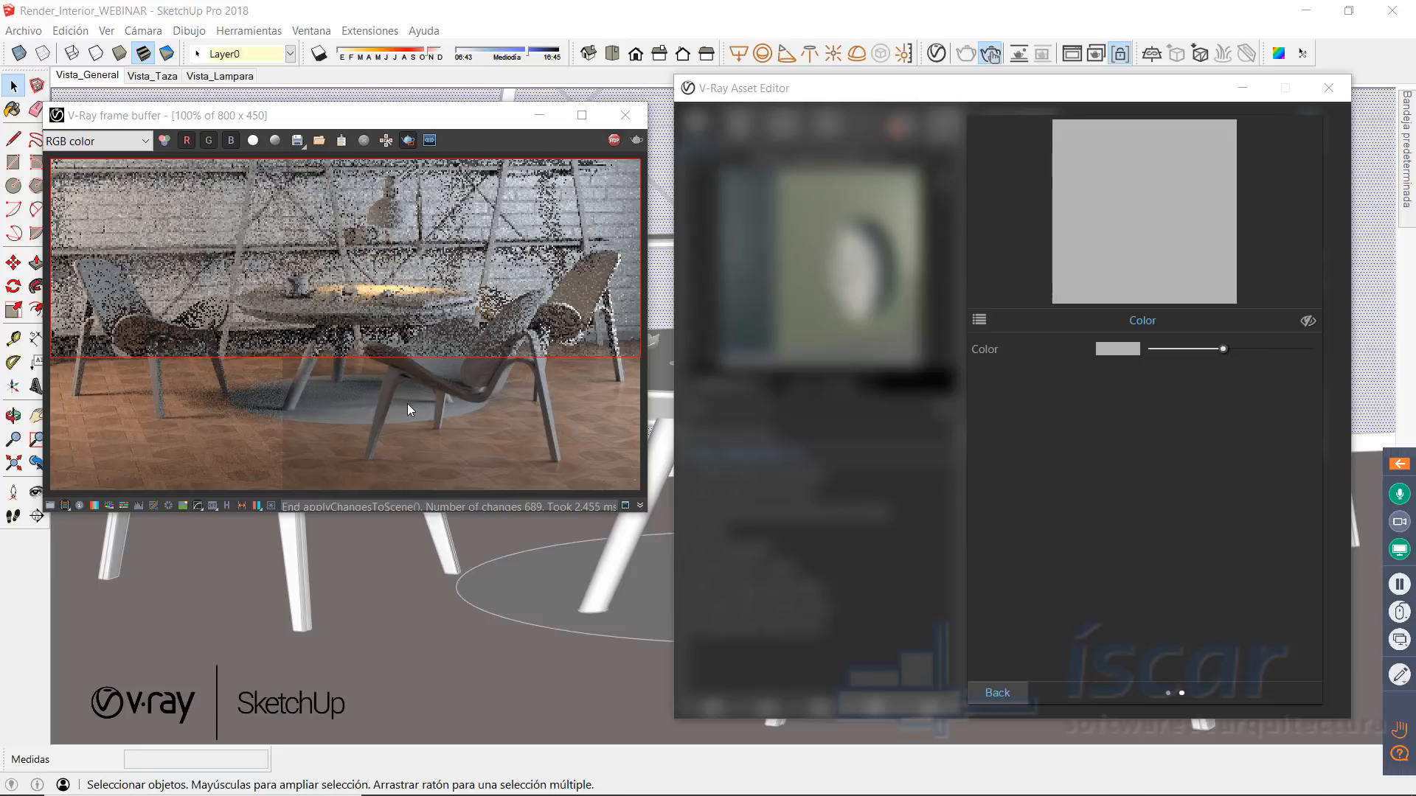
click(1003, 696)
click(1001, 693)
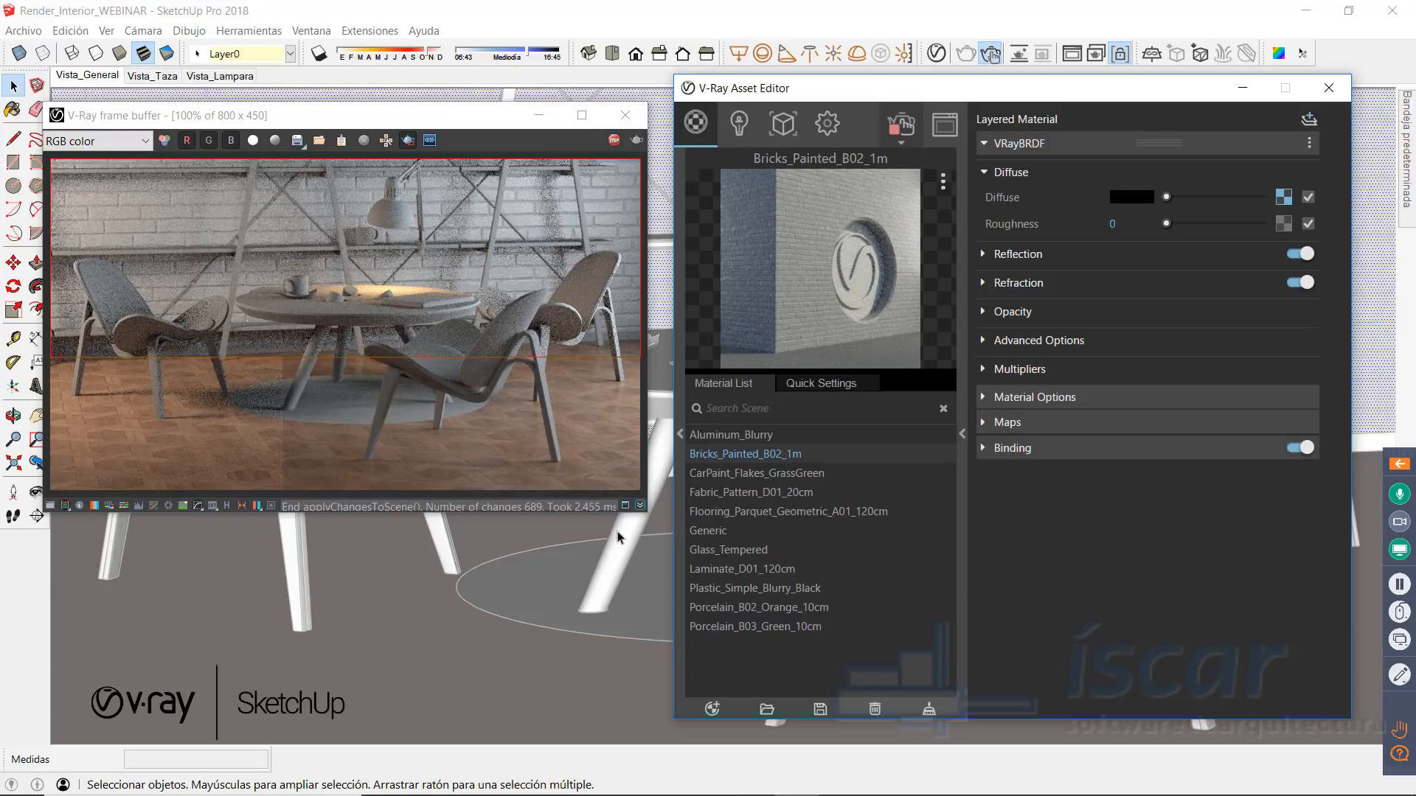
Step: Leave the wall group, minimize the Asset Editor, then open the front chair component and select its frame
click(547, 625)
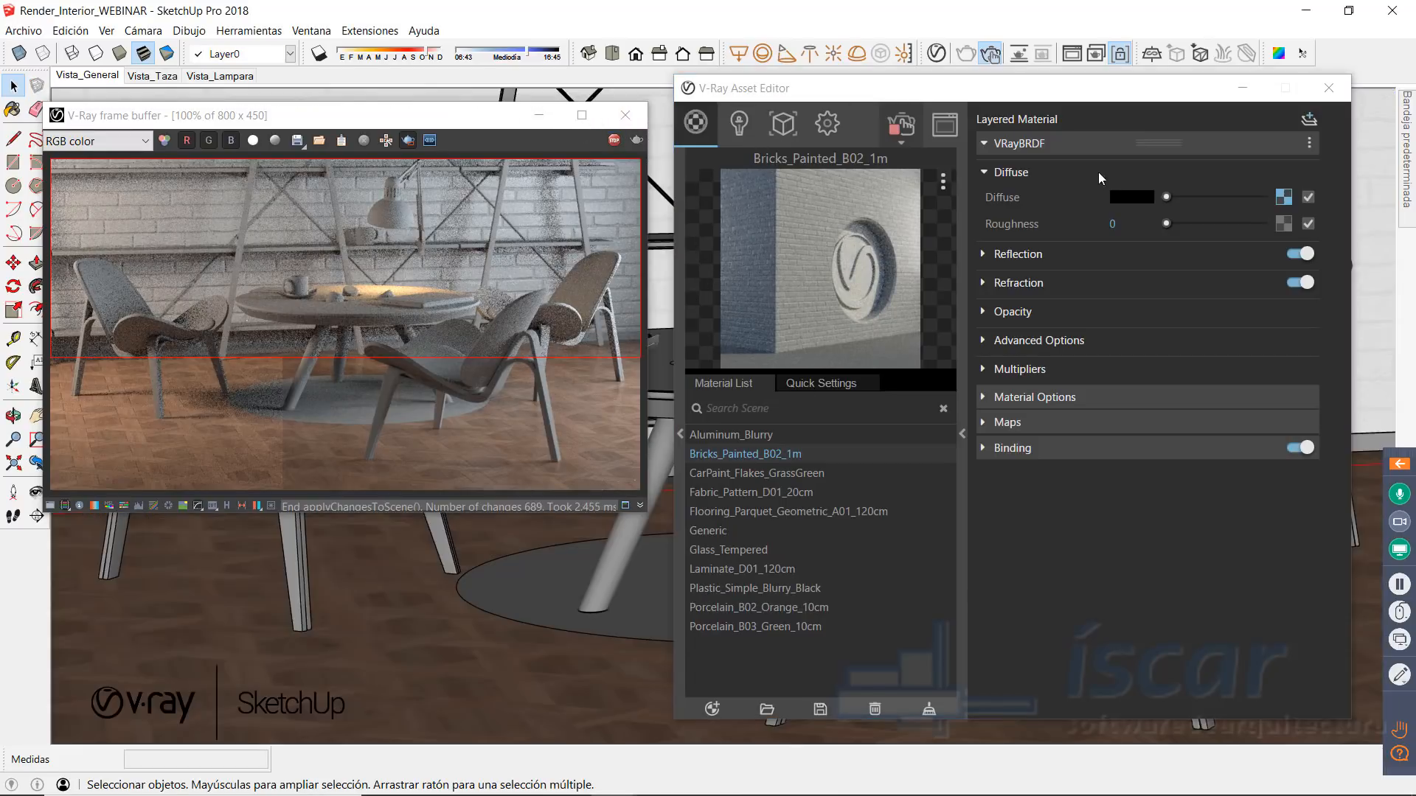
click(1241, 87)
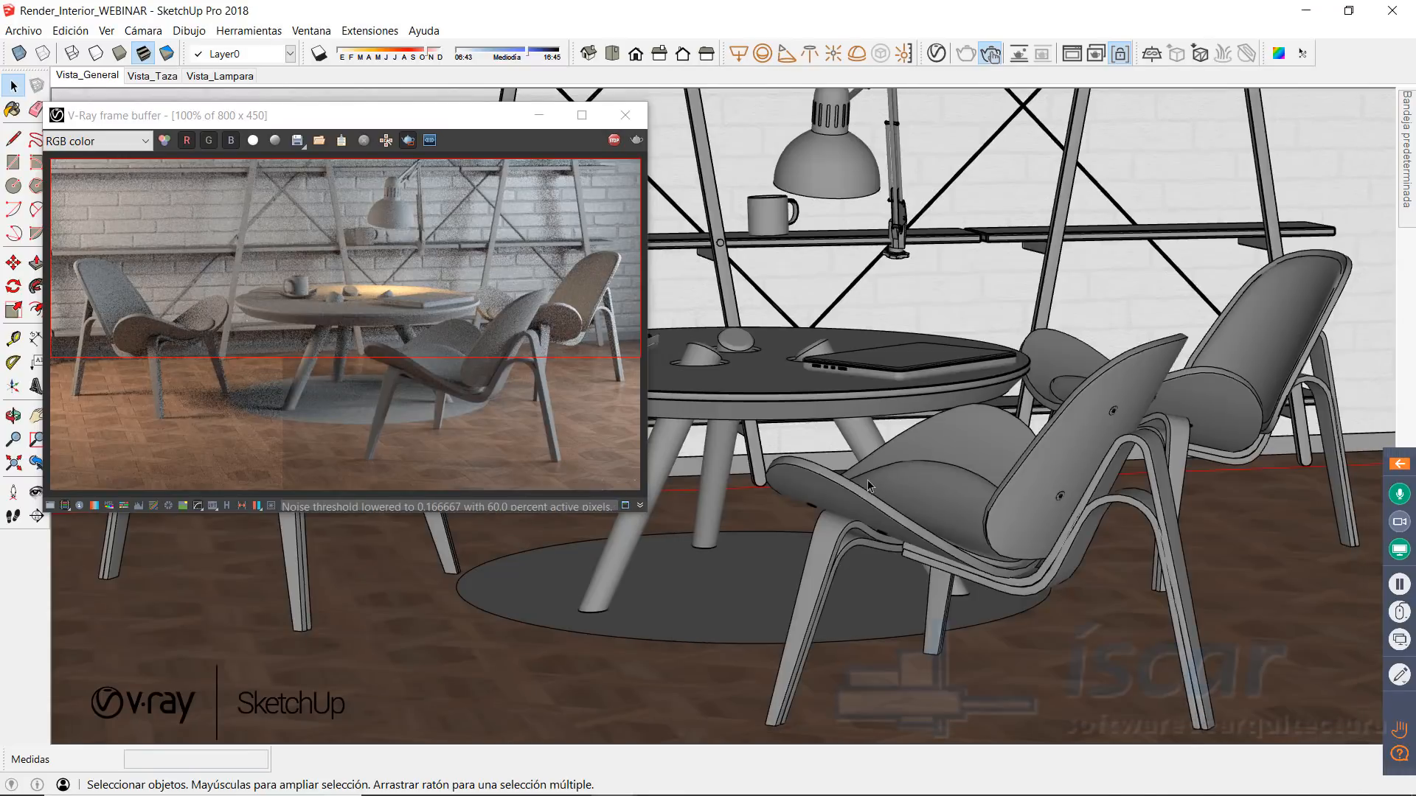
click(851, 503)
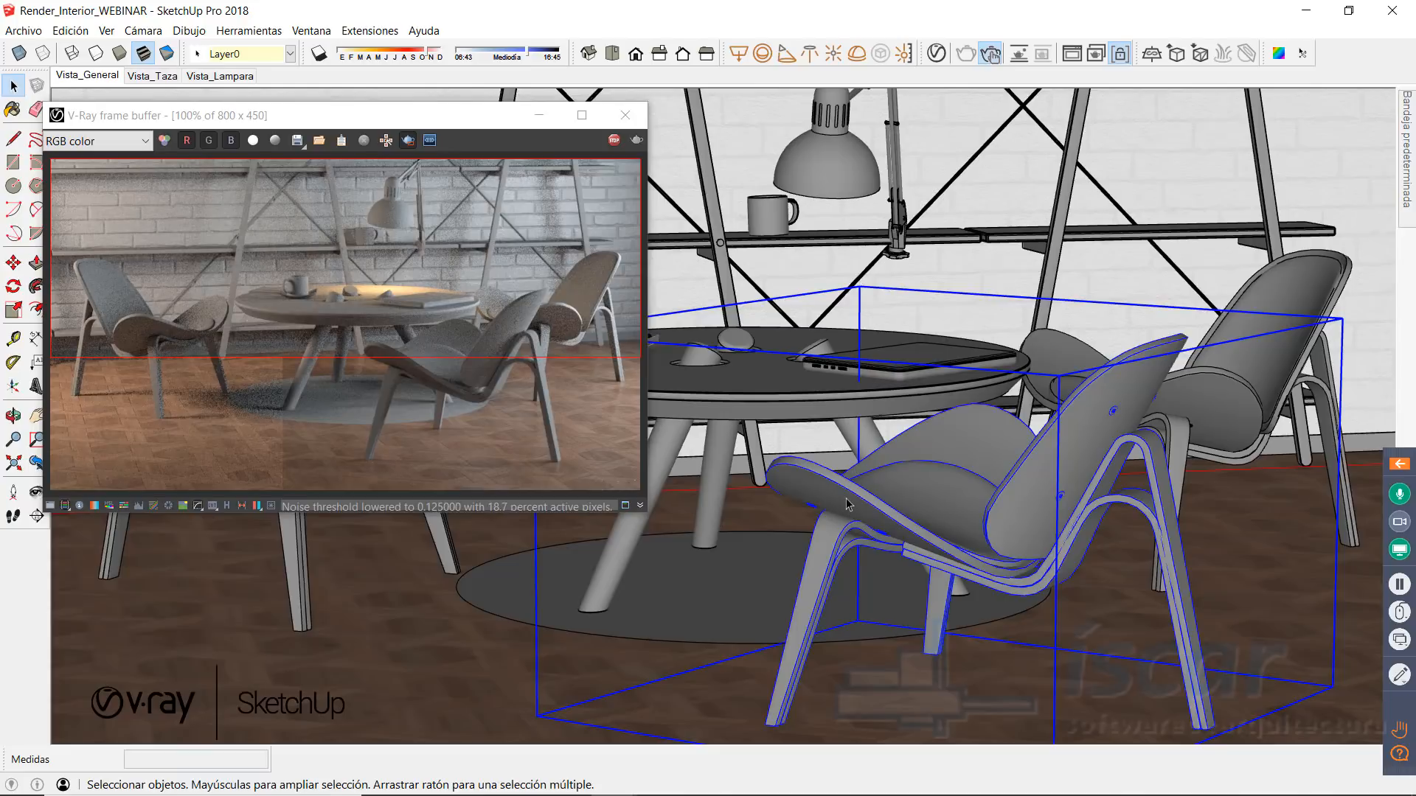
double_click(848, 505)
key(ctrl+a)
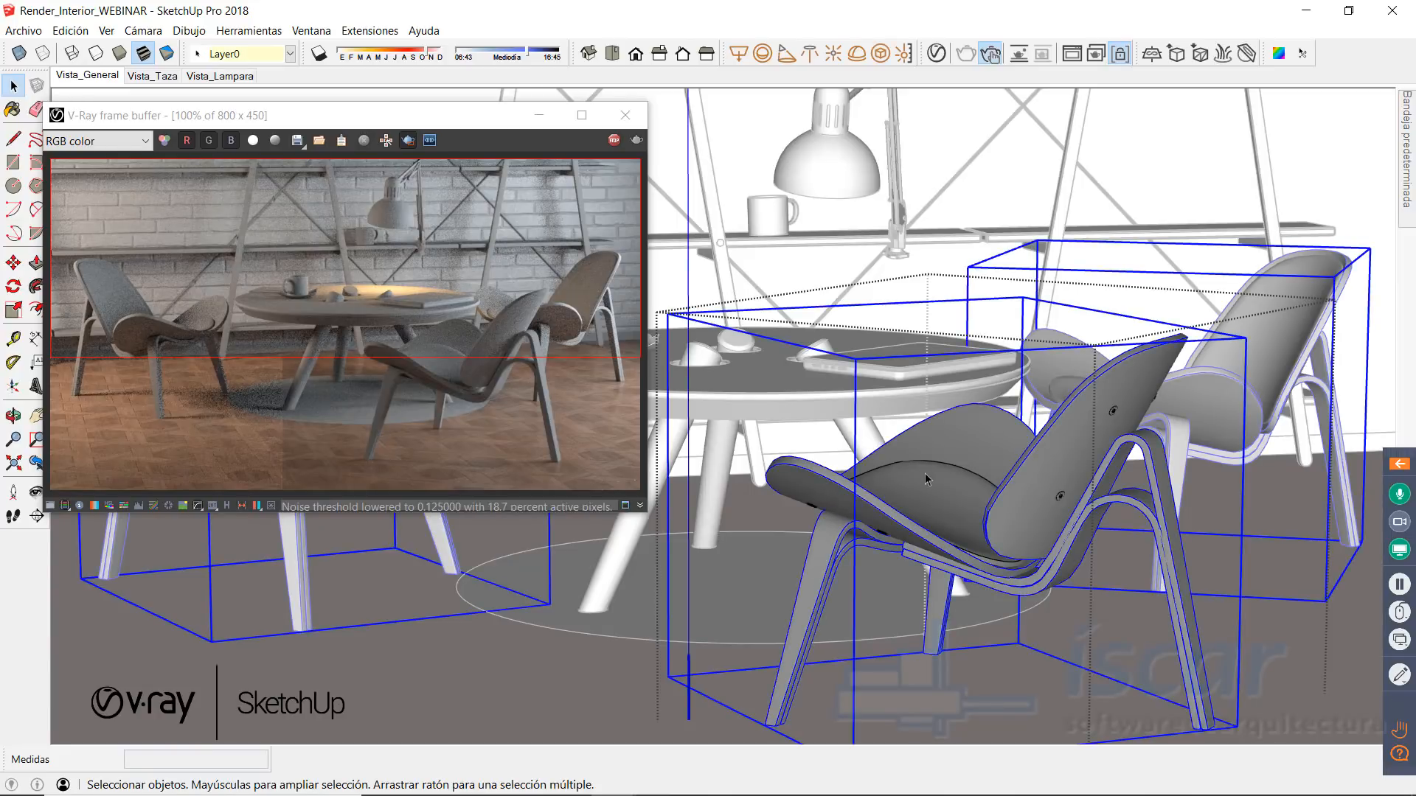
key(m)
click(837, 504)
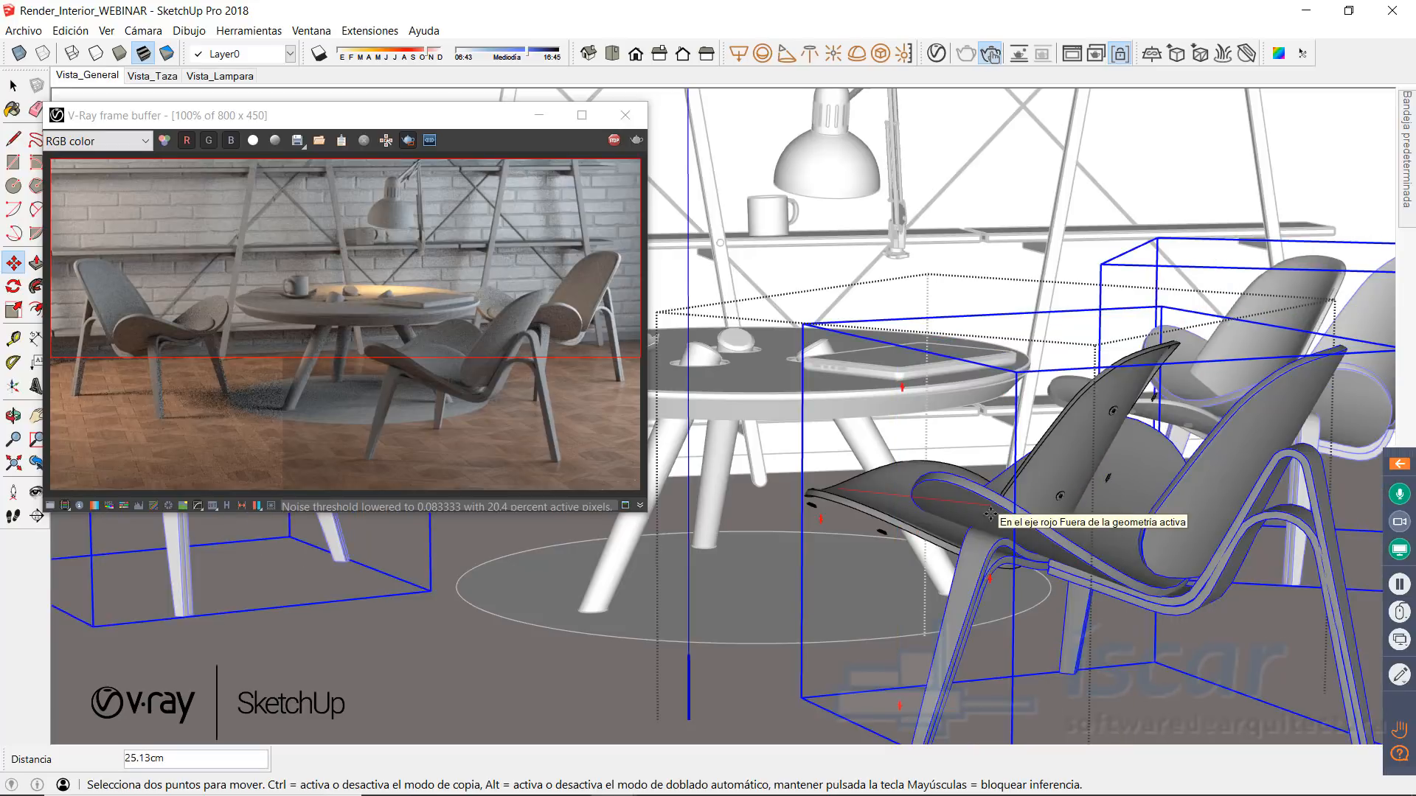
key(Escape)
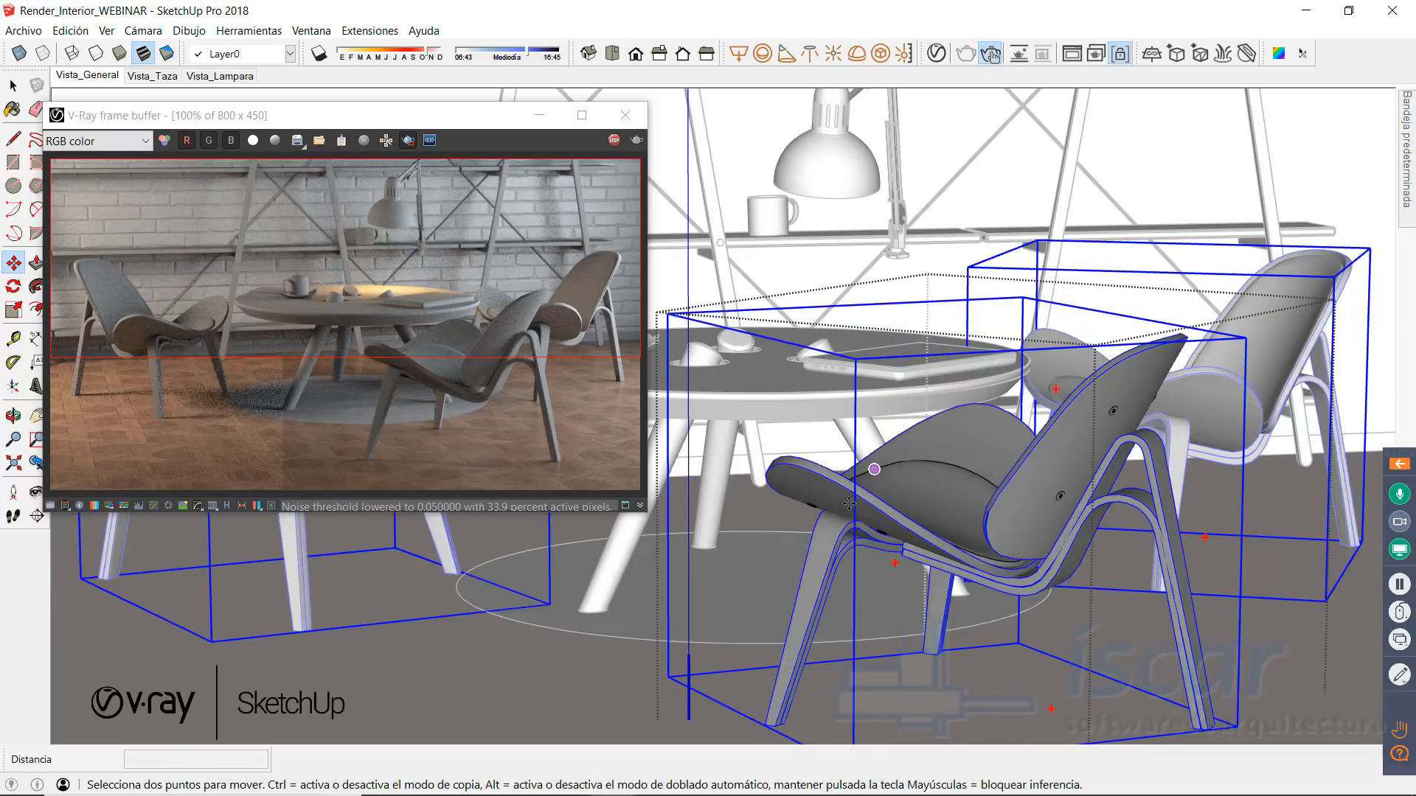
key(space)
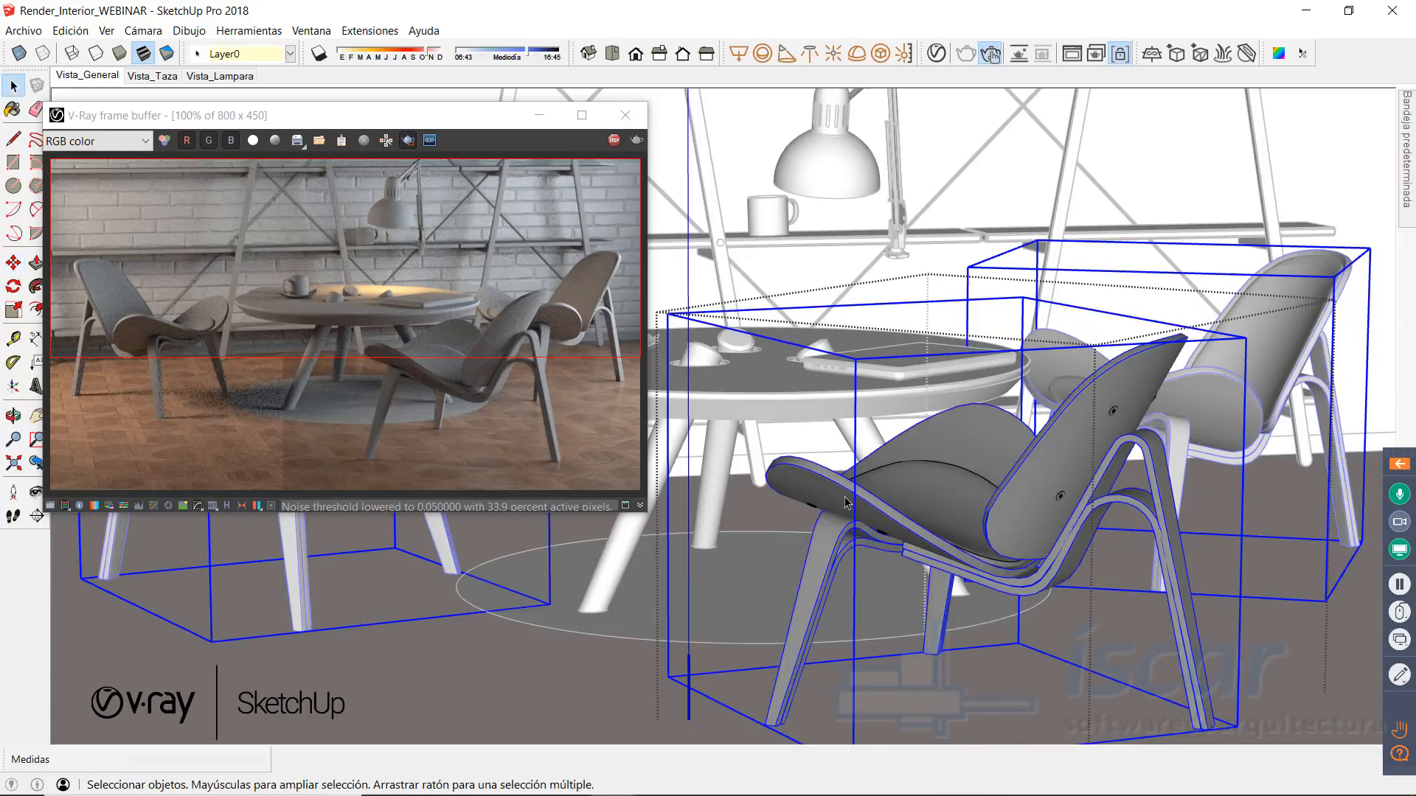
Step: Apply Laminate_D01_120cm to the selected chair frame and set the render region around the front chair
click(936, 53)
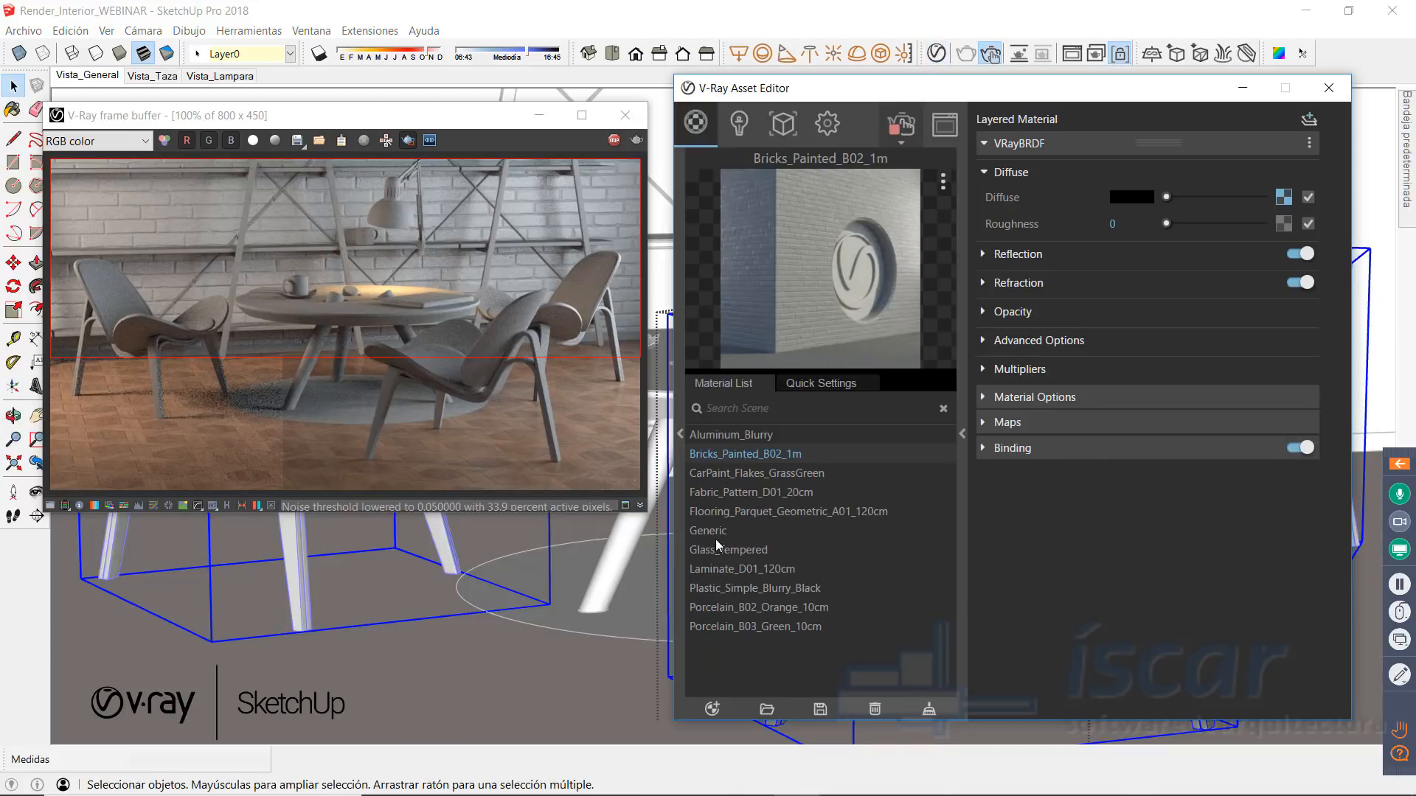
click(713, 570)
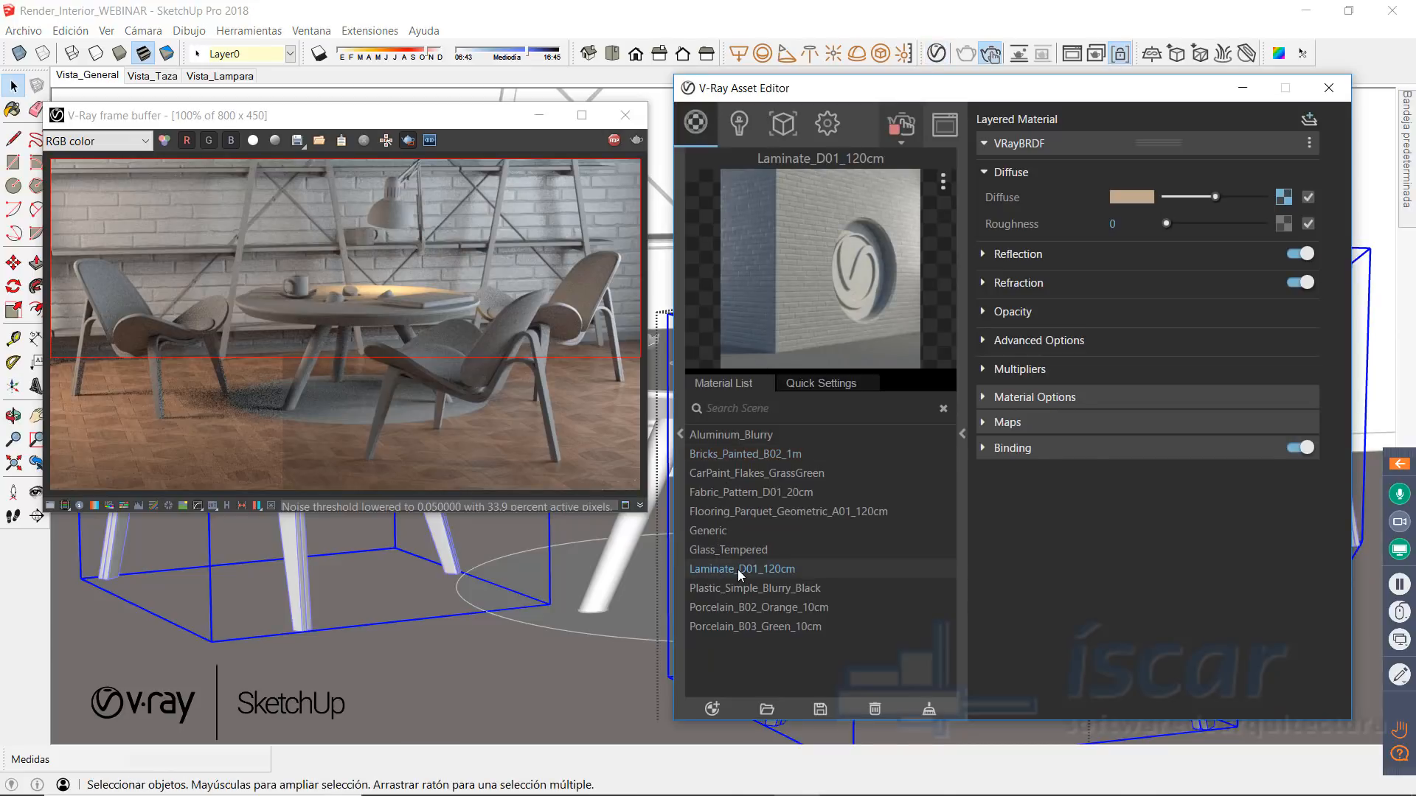
right_click(738, 569)
click(791, 388)
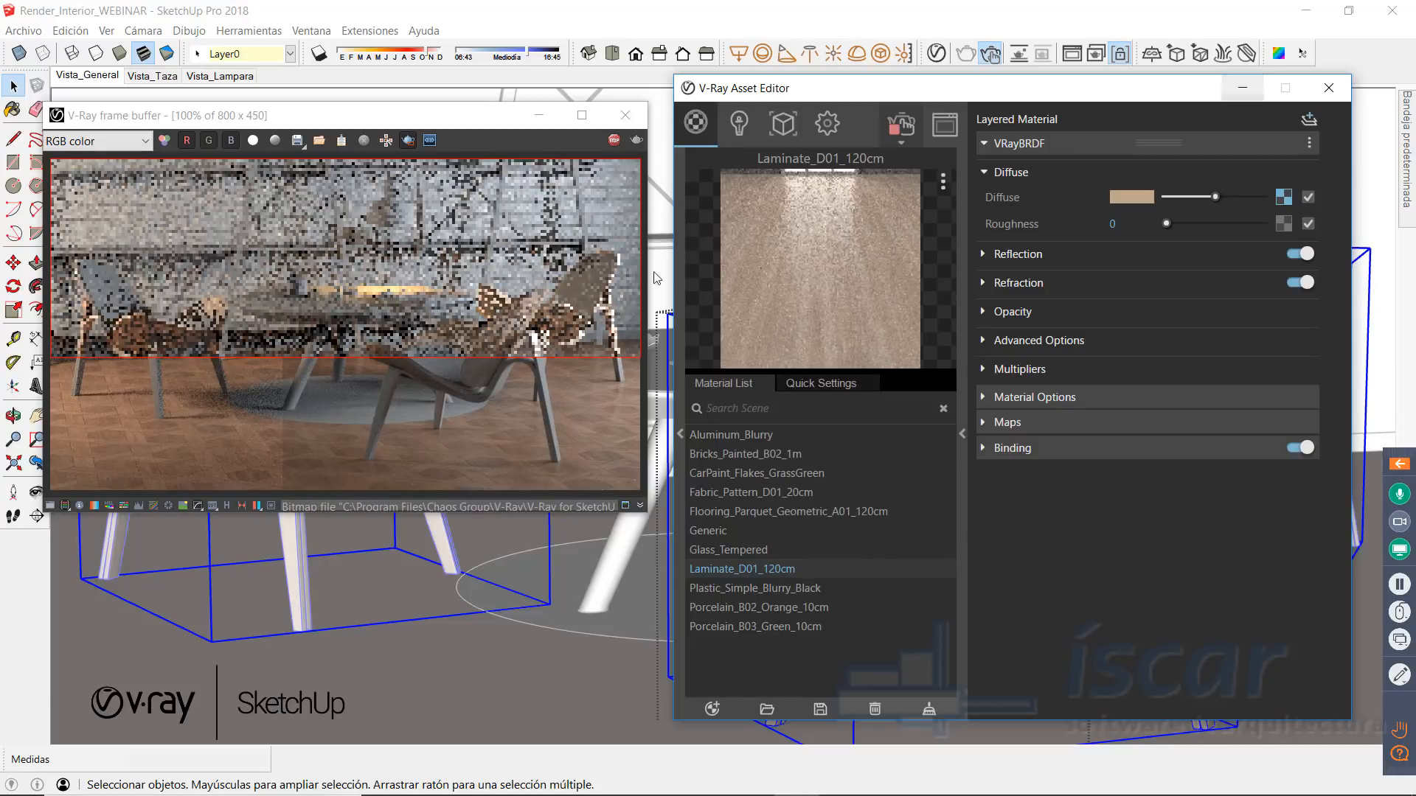
drag(338, 272, 583, 492)
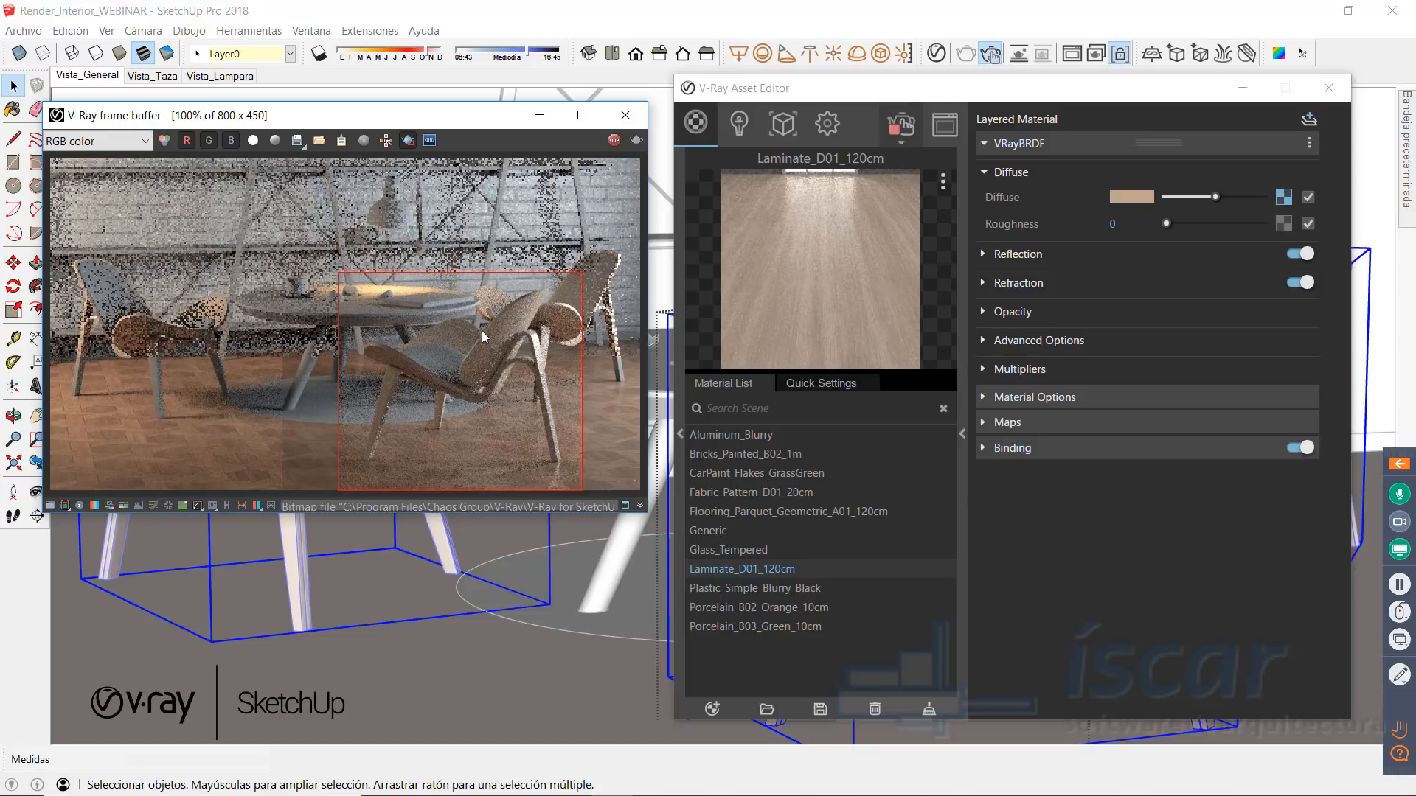
Step: Set the texture width of the Laminate_D01_120cm material to 120 cm in the SketchUp material settings
drag(442, 120, 427, 107)
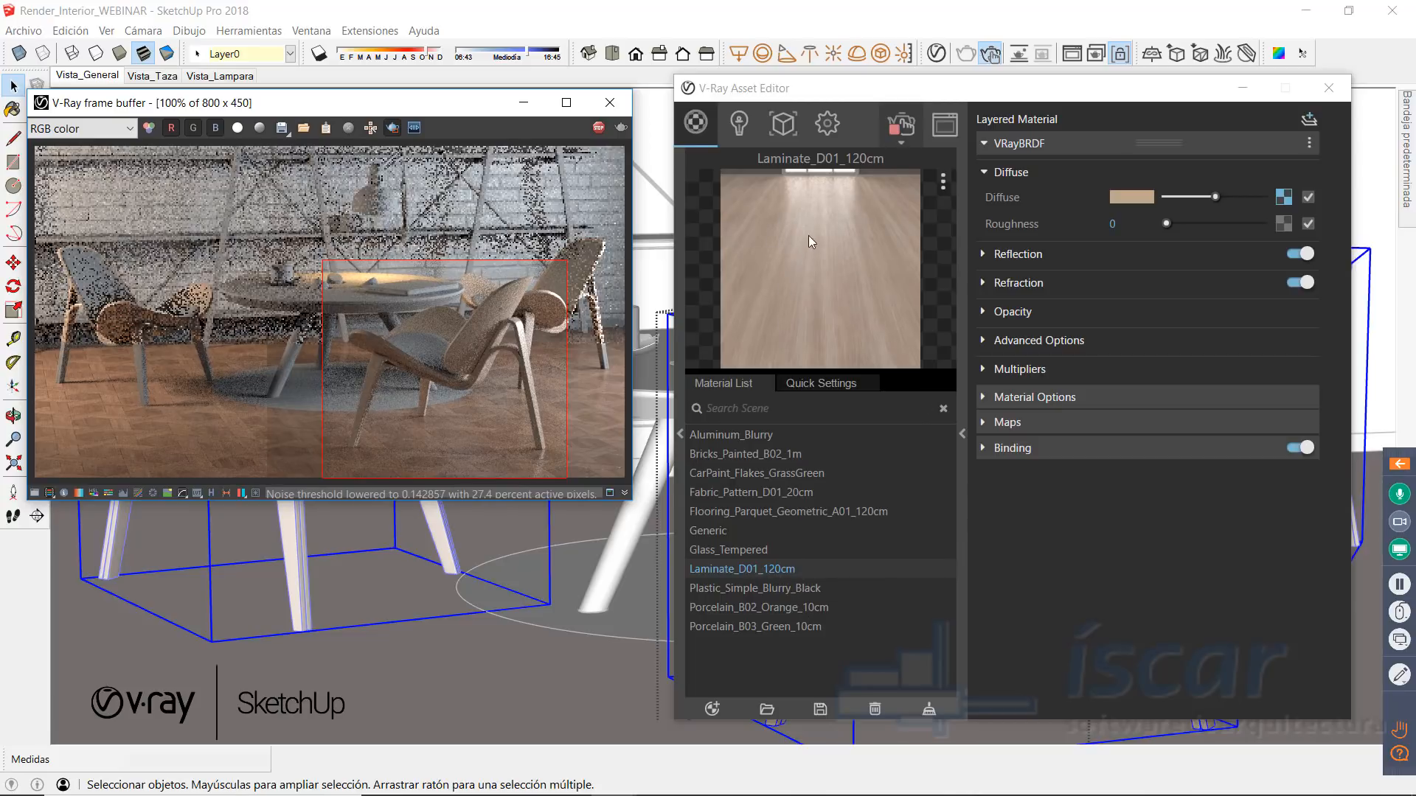
drag(1070, 92, 993, 81)
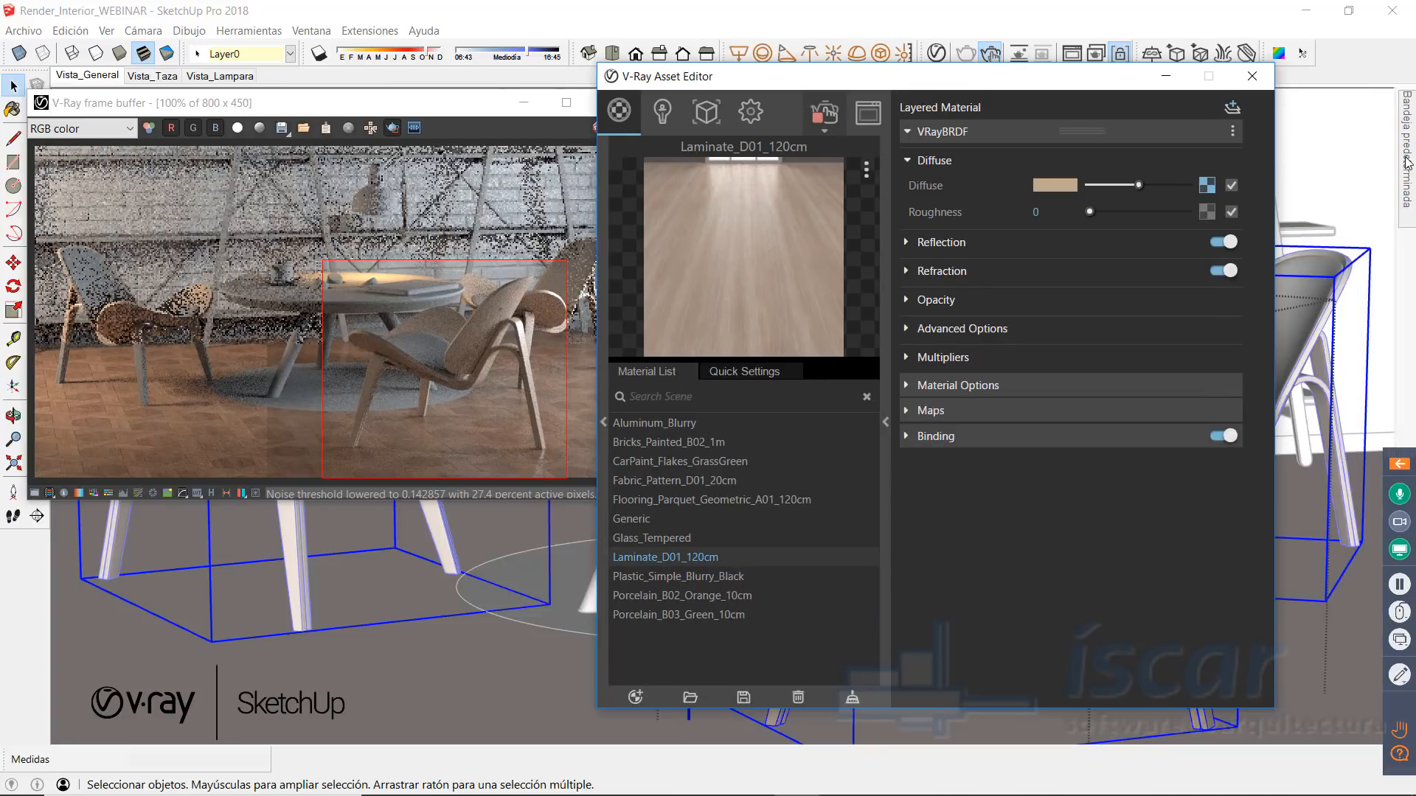
click(885, 422)
mouse_move(1408, 209)
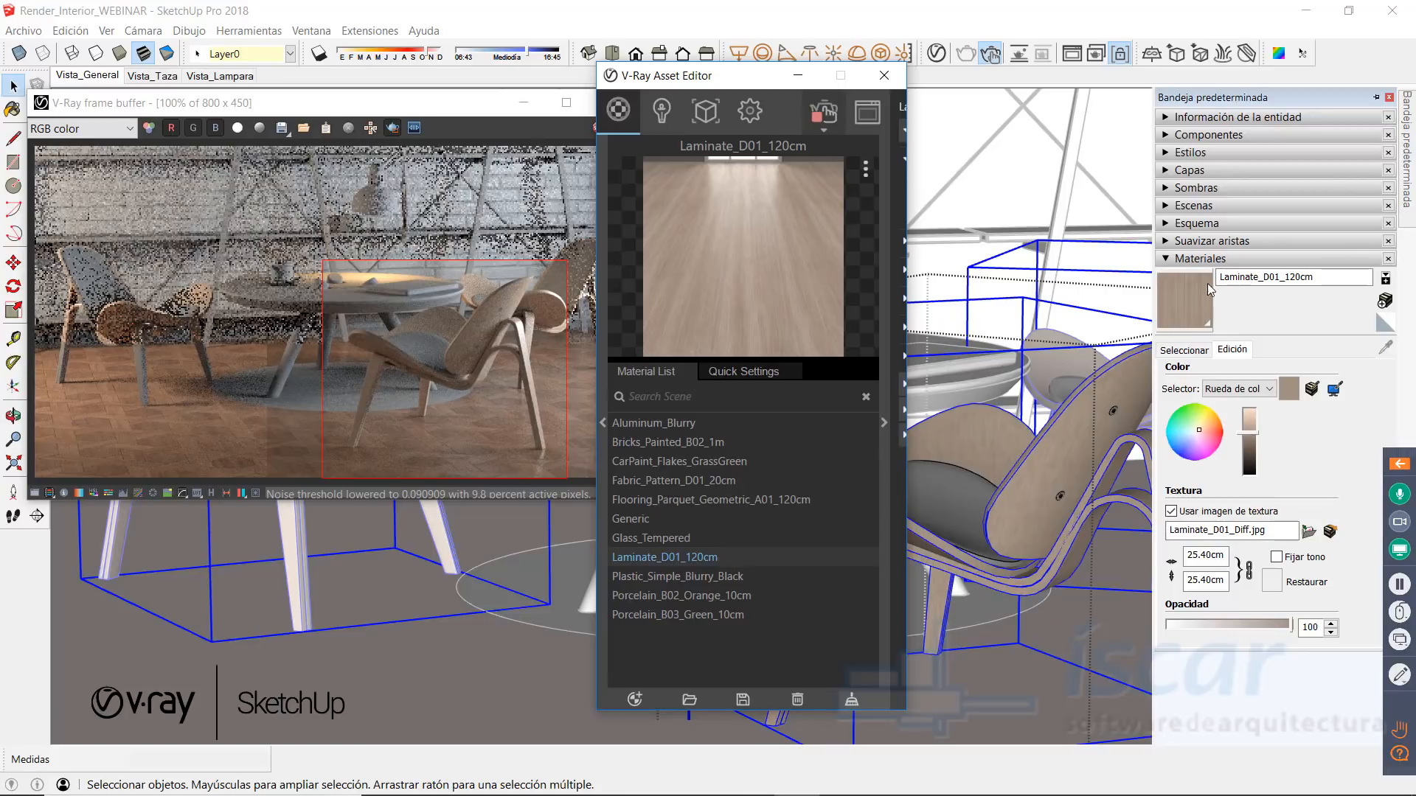
click(1225, 560)
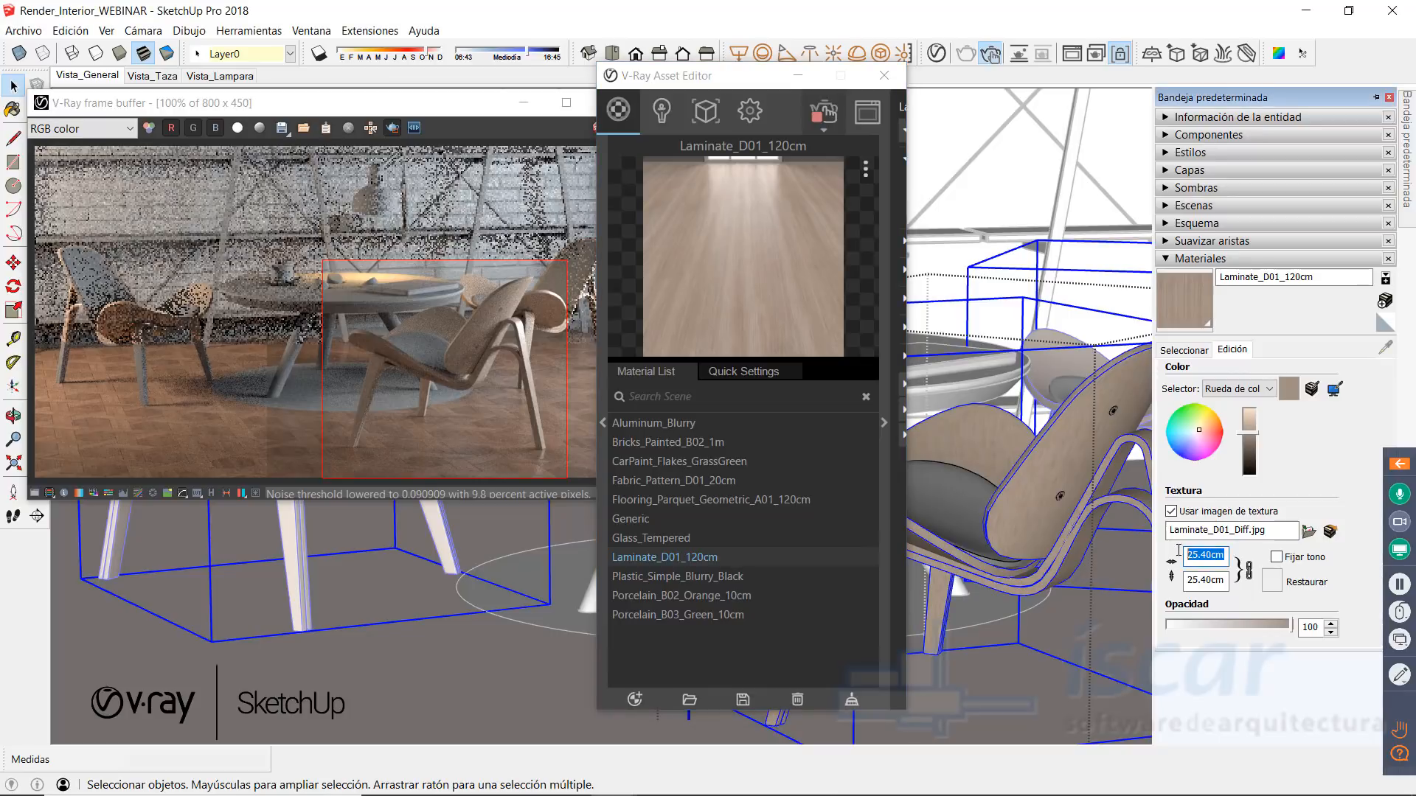
text(120)
click(1184, 350)
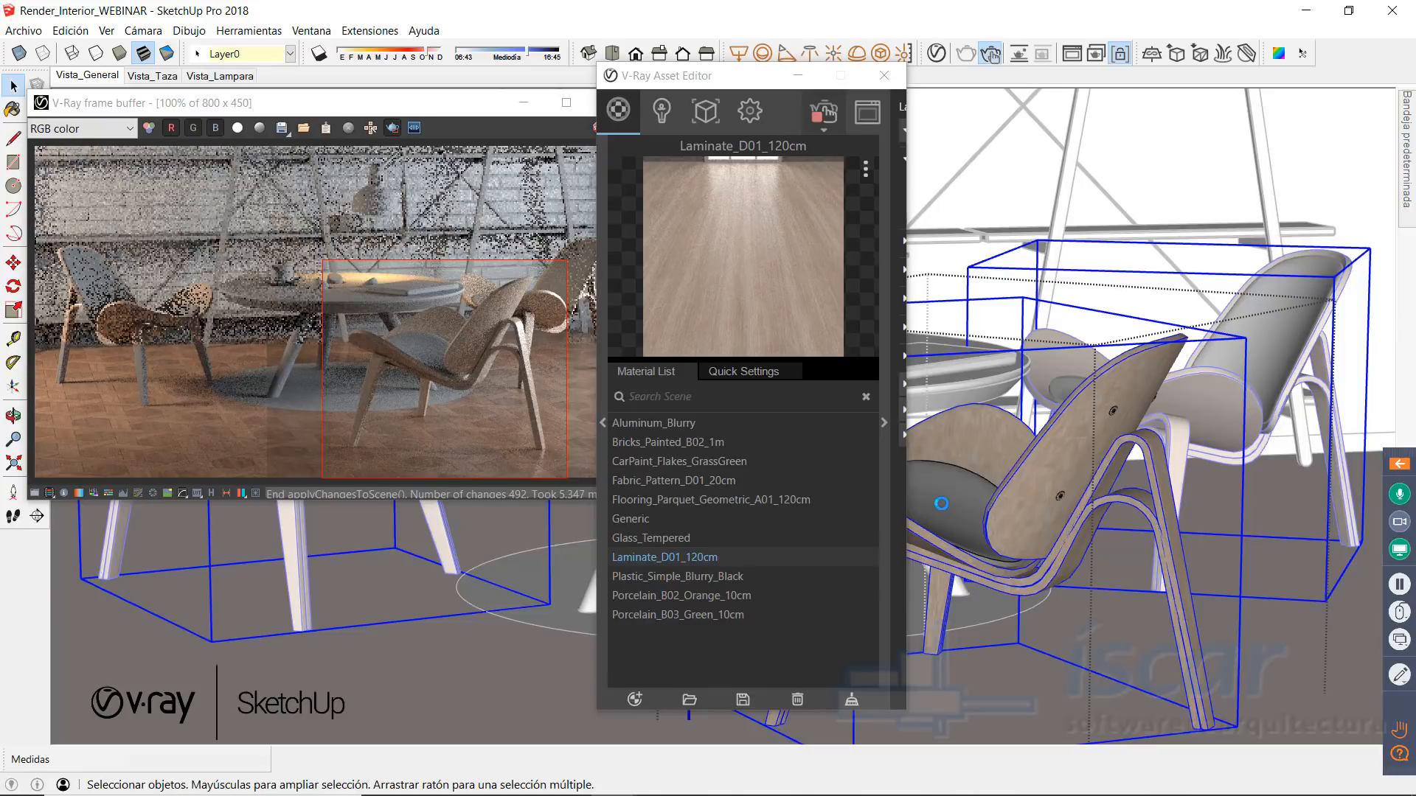
Step: Try to apply the Fabric_Pattern_D01_20cm material to the seat cushion of the front chair
drag(726, 78, 594, 50)
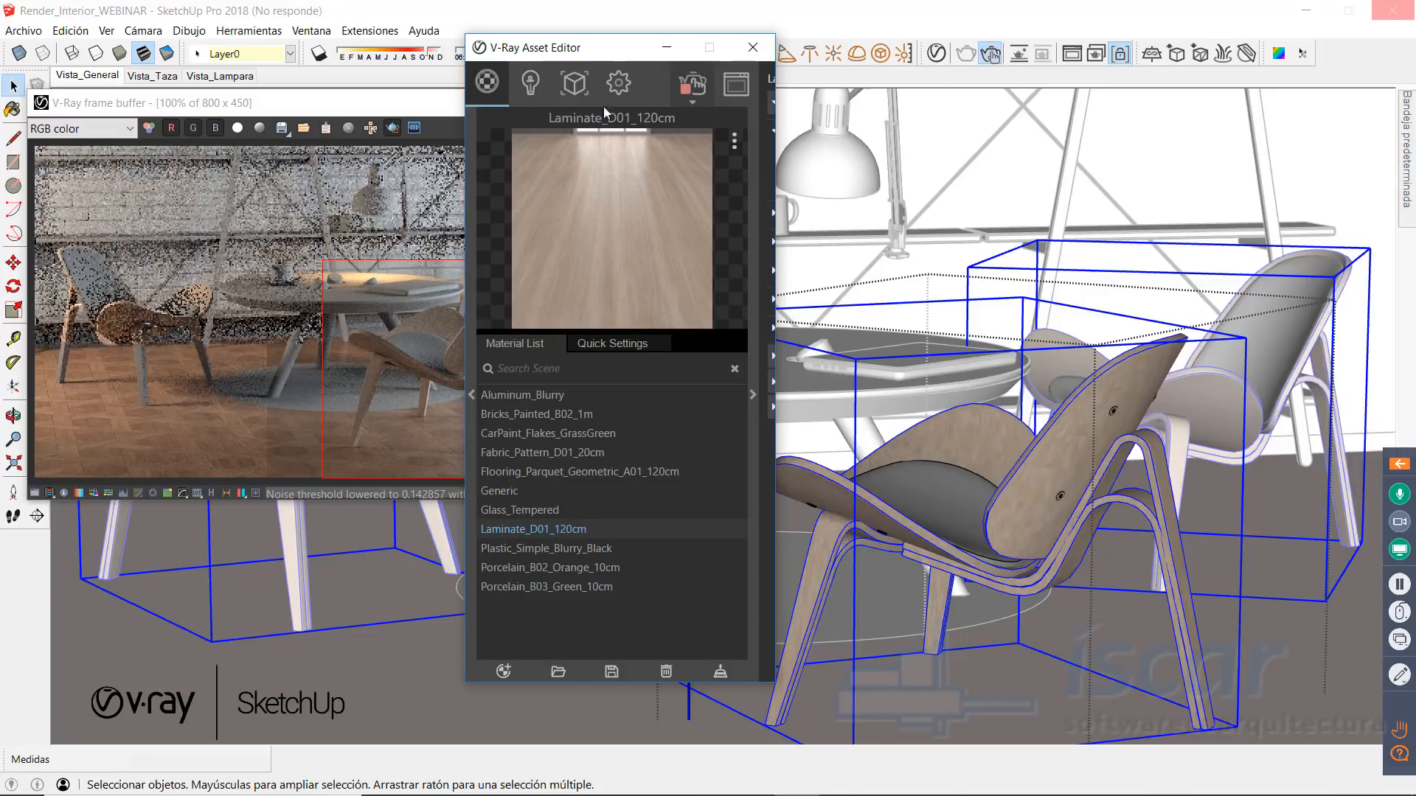
click(934, 500)
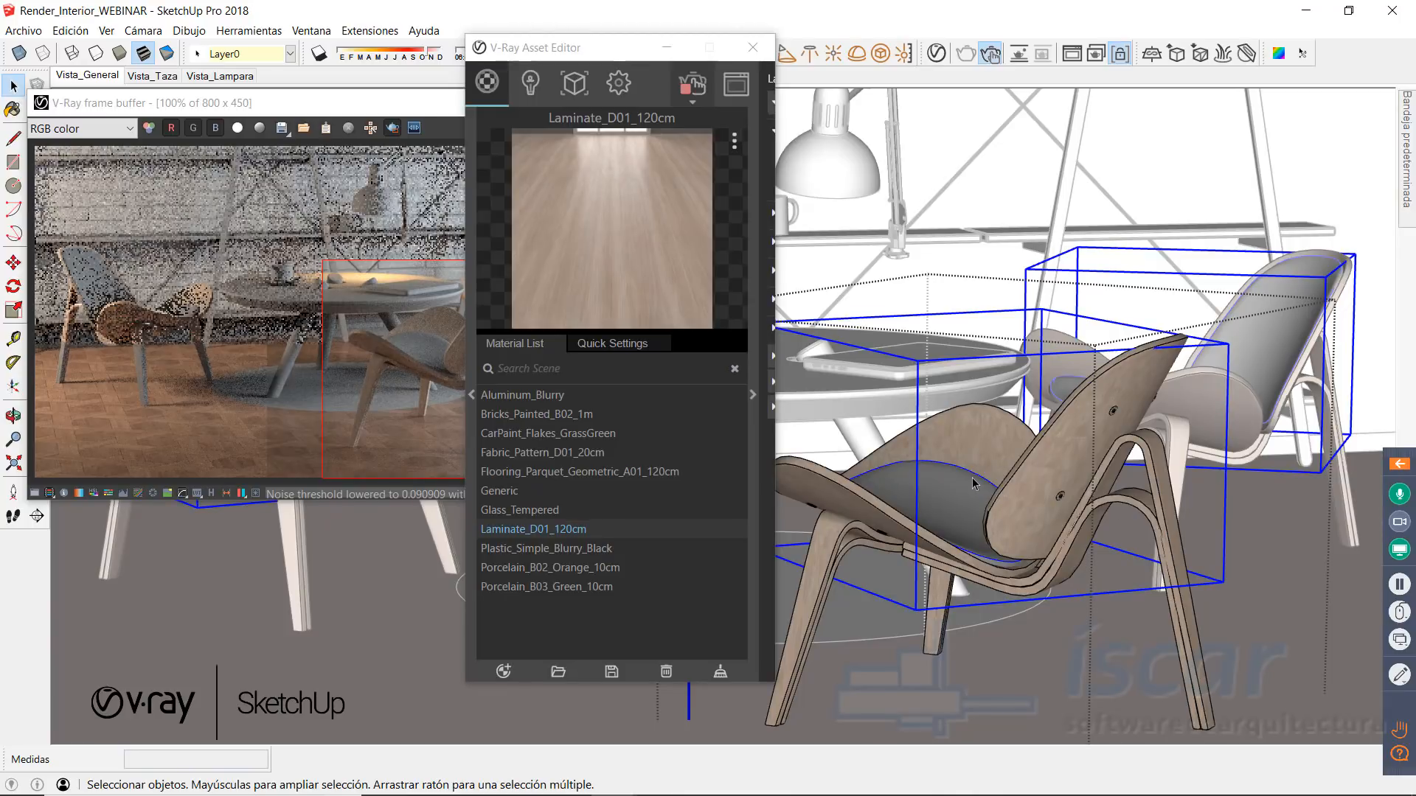
key(m)
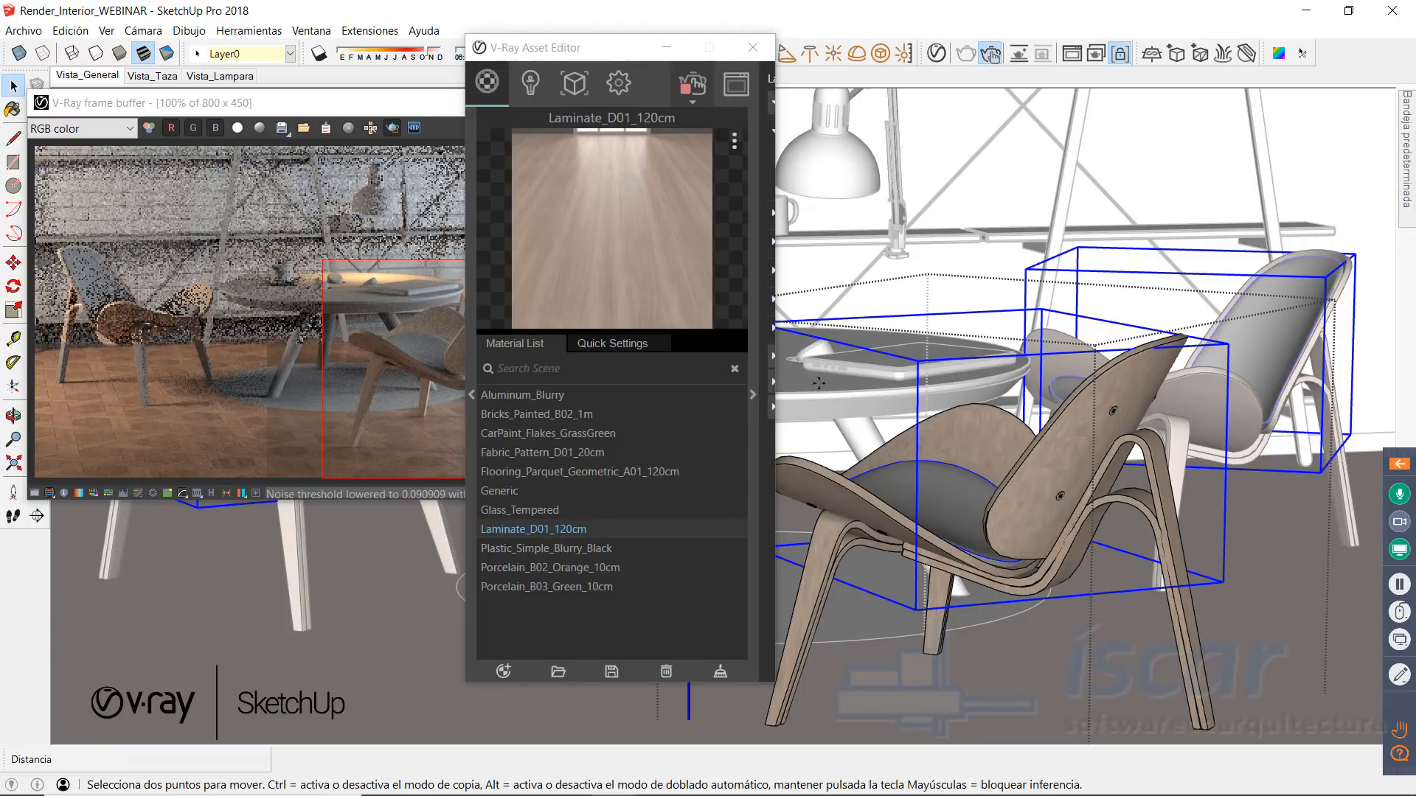
click(859, 489)
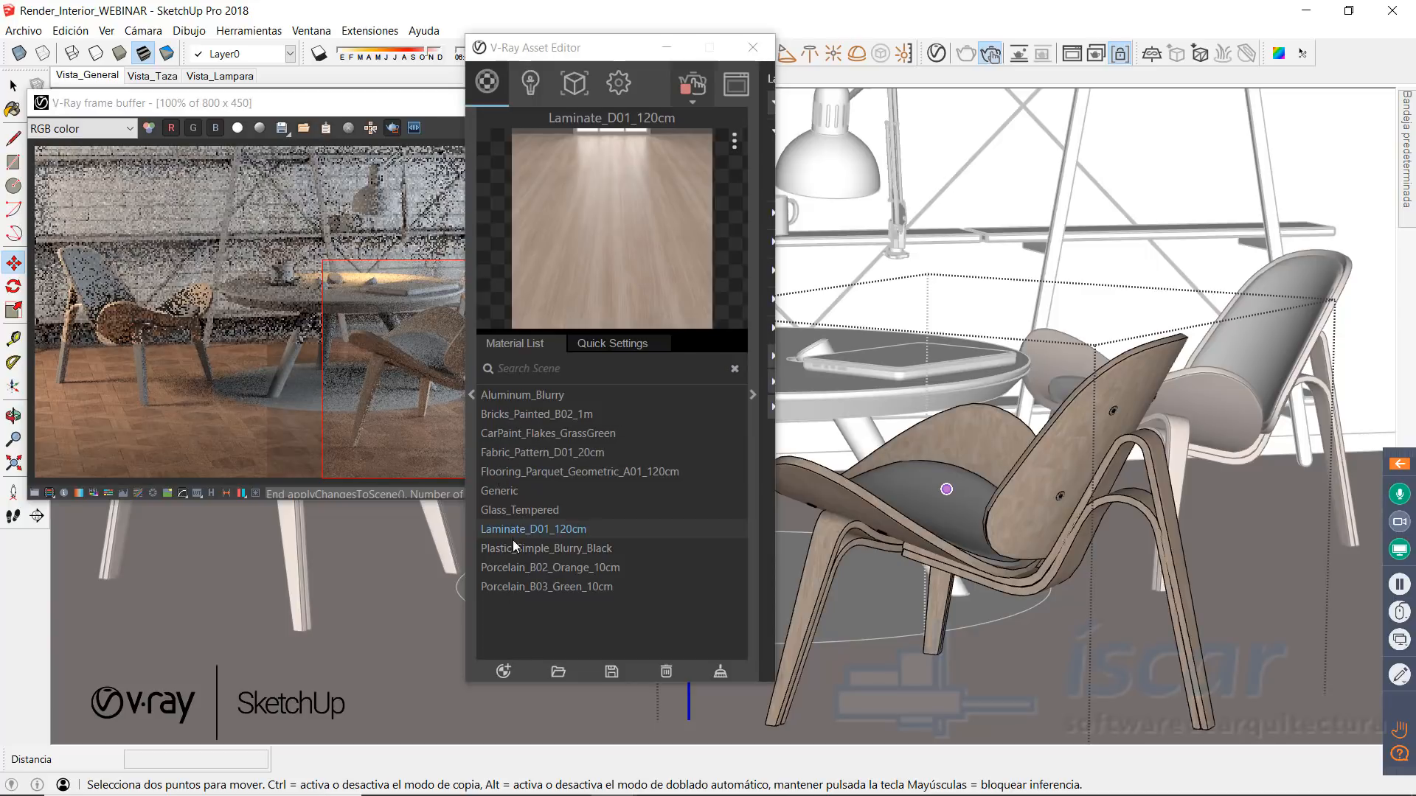
click(505, 452)
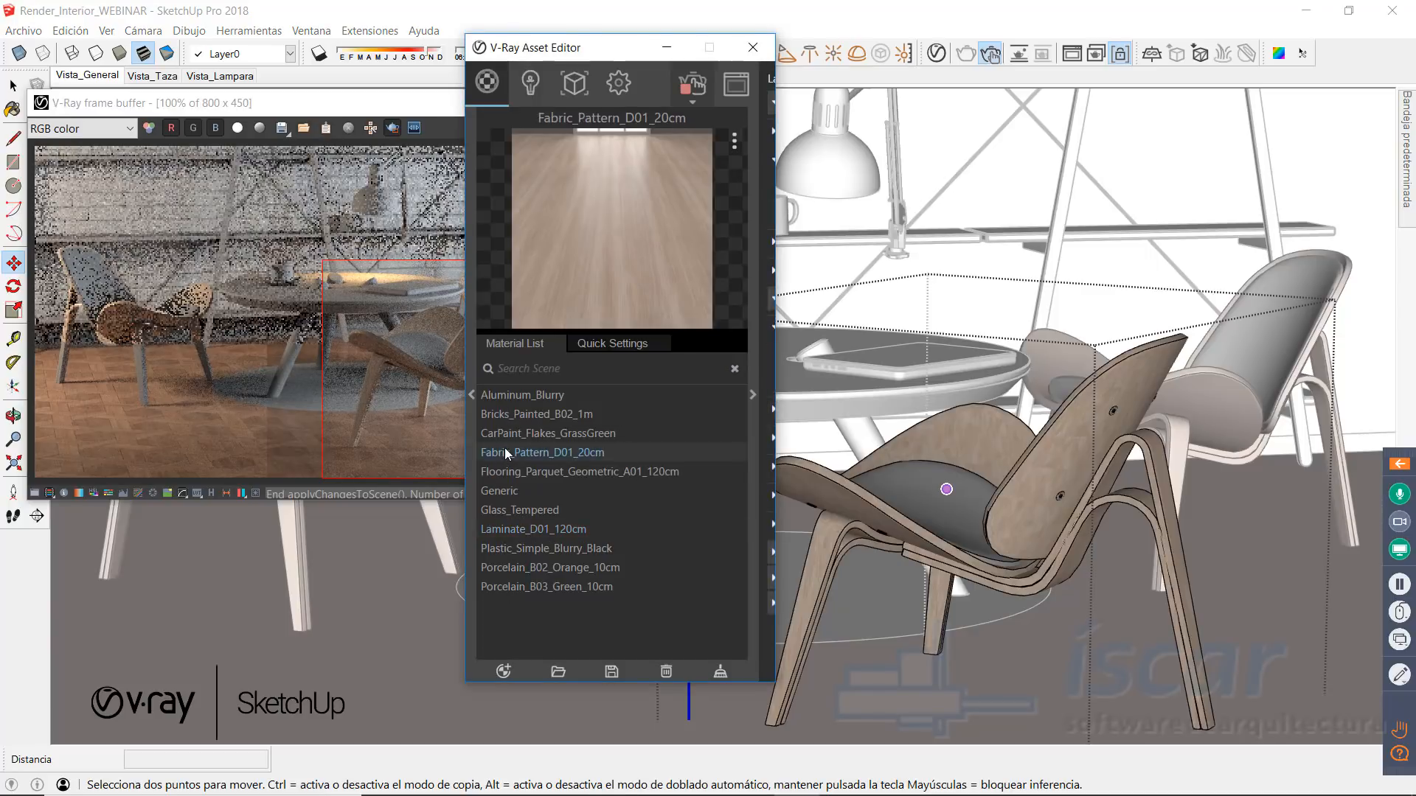
right_click(505, 450)
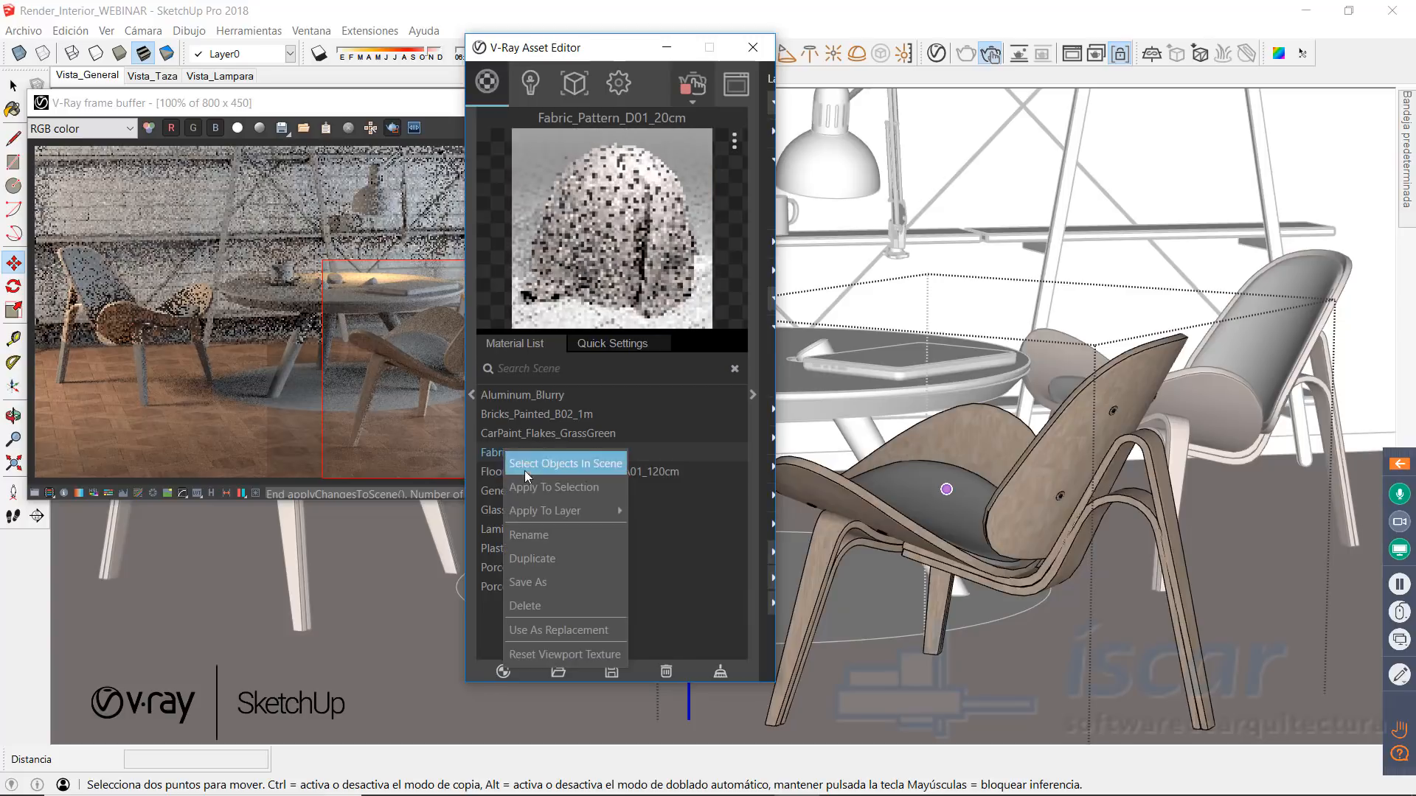
click(538, 488)
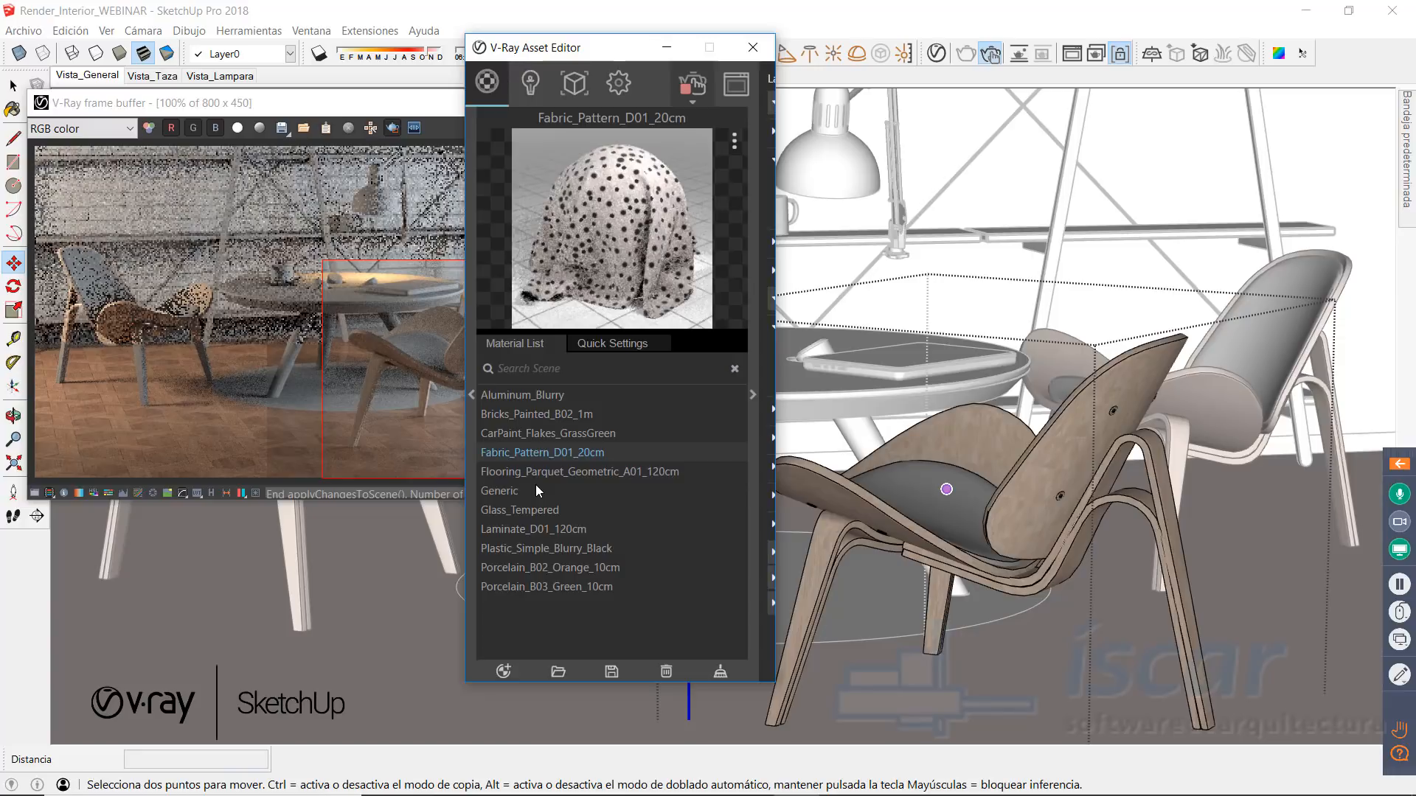
mouse_move(925, 514)
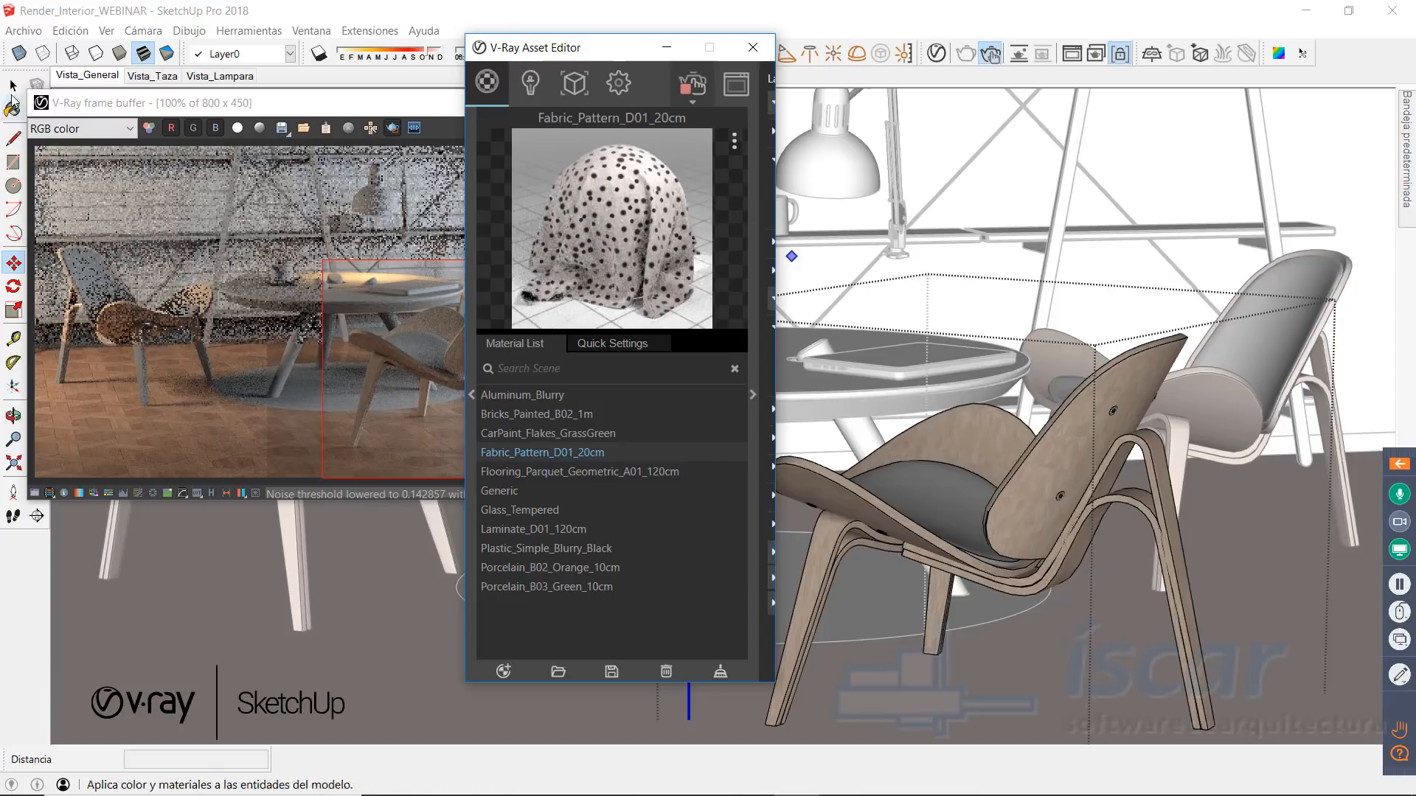
Step: Reselect the front chair's cushion, apply Fabric_Pattern_D01_20cm to it, and uncover the render to check the fabric
key(space)
click(938, 484)
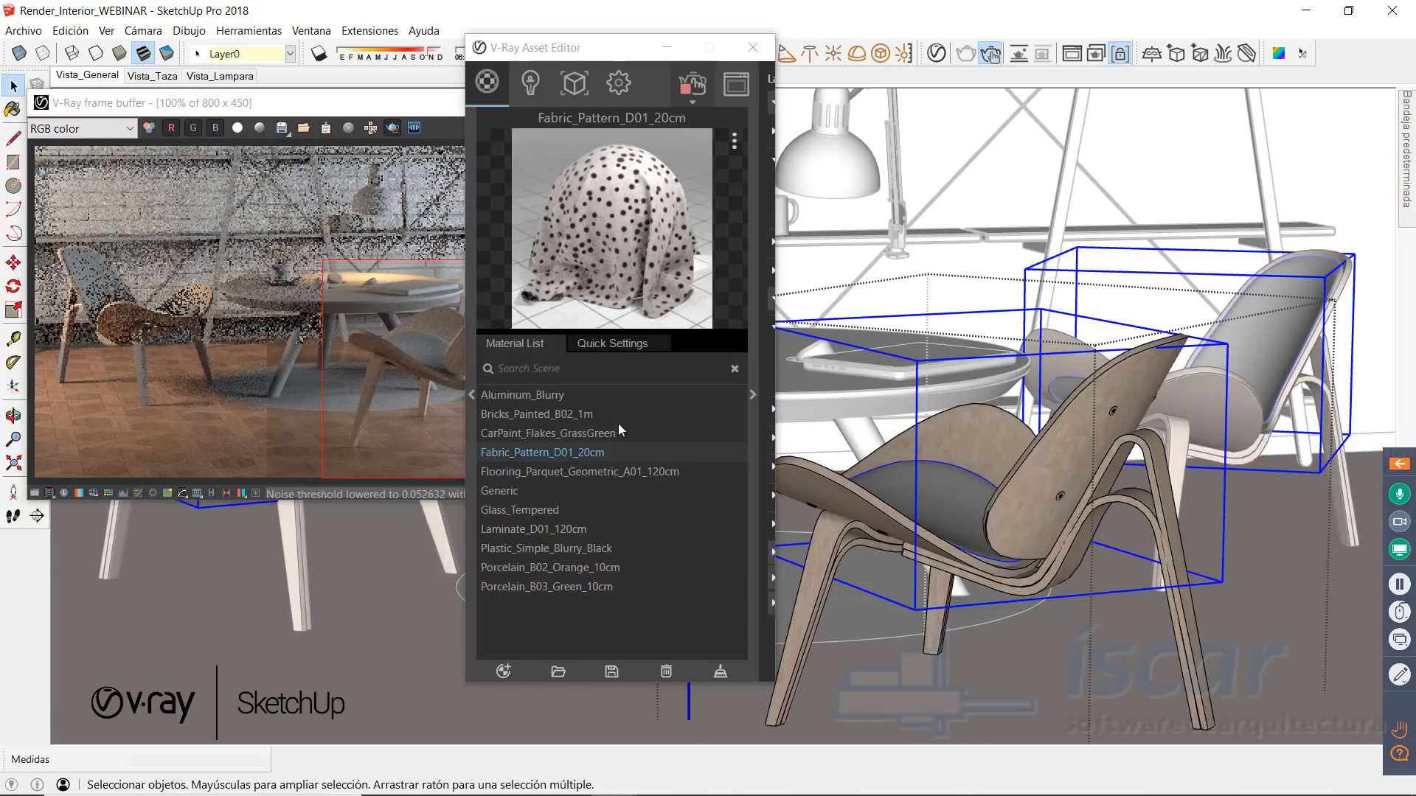
click(84, 5)
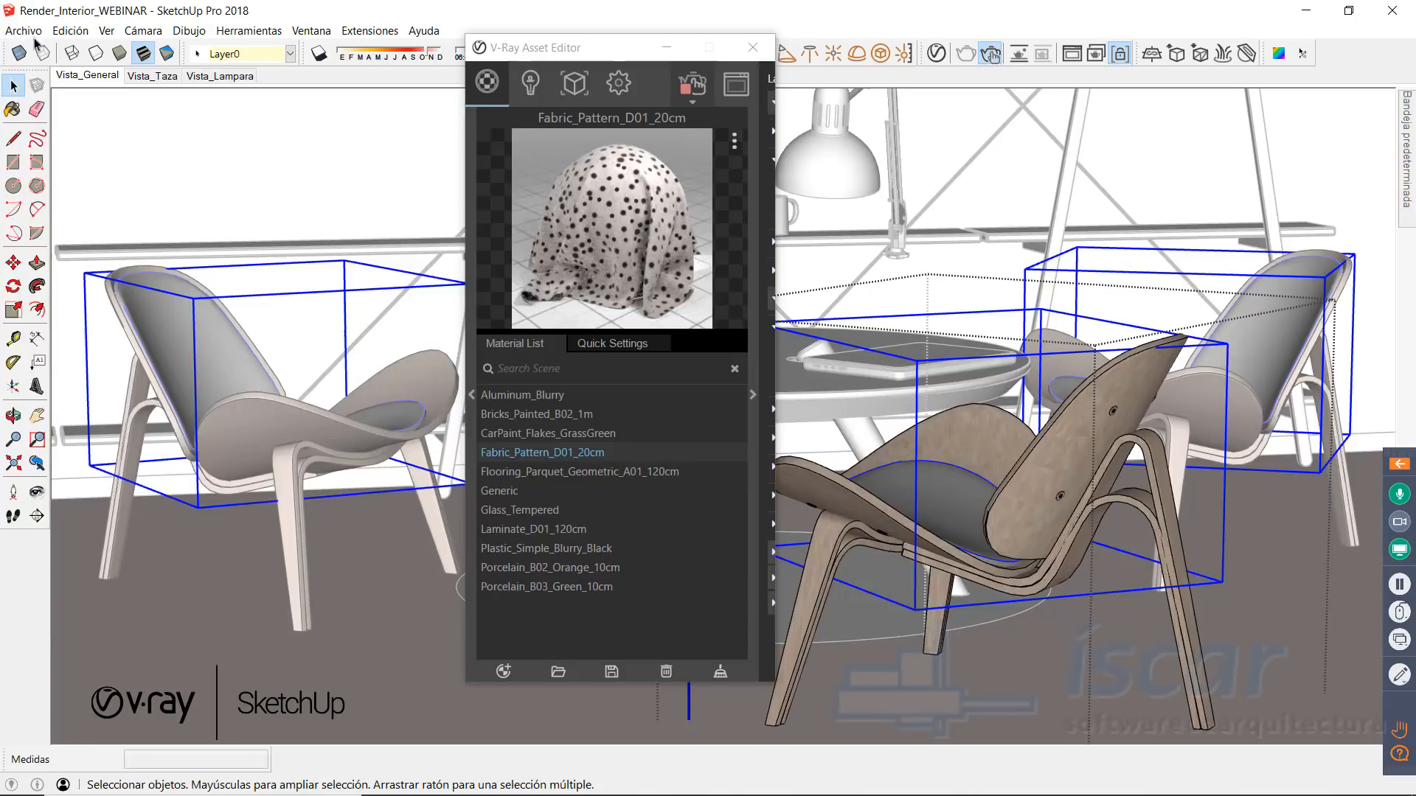
click(947, 56)
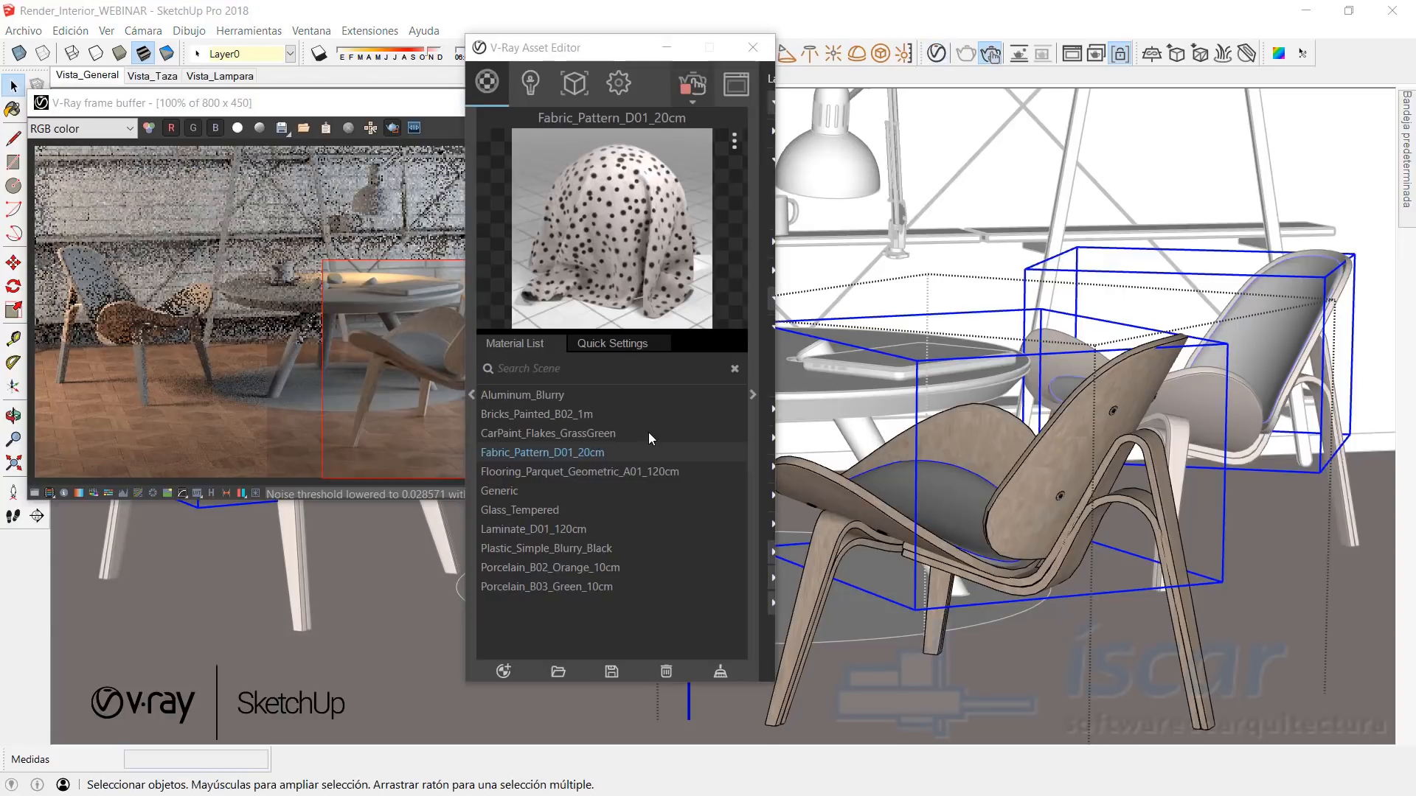
right_click(557, 454)
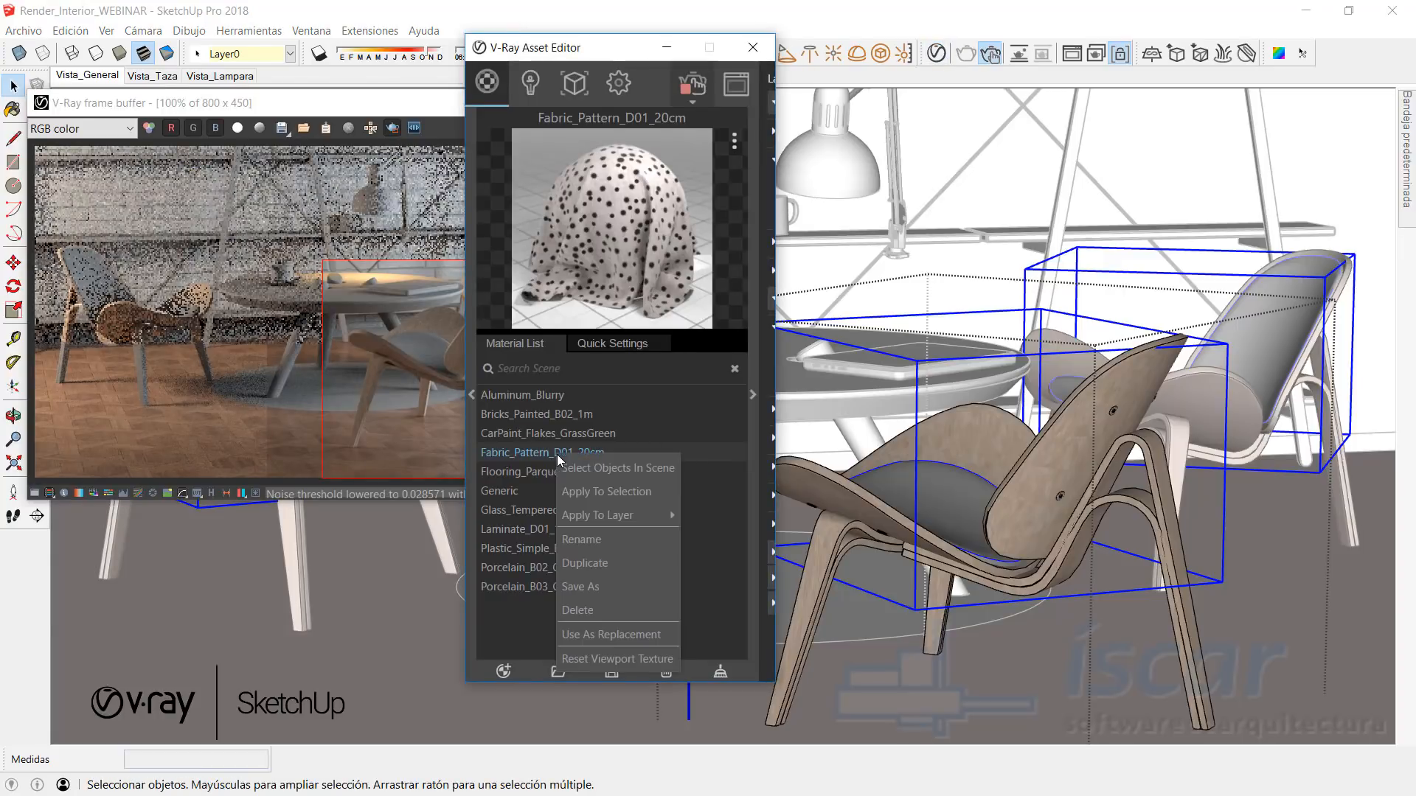
click(582, 489)
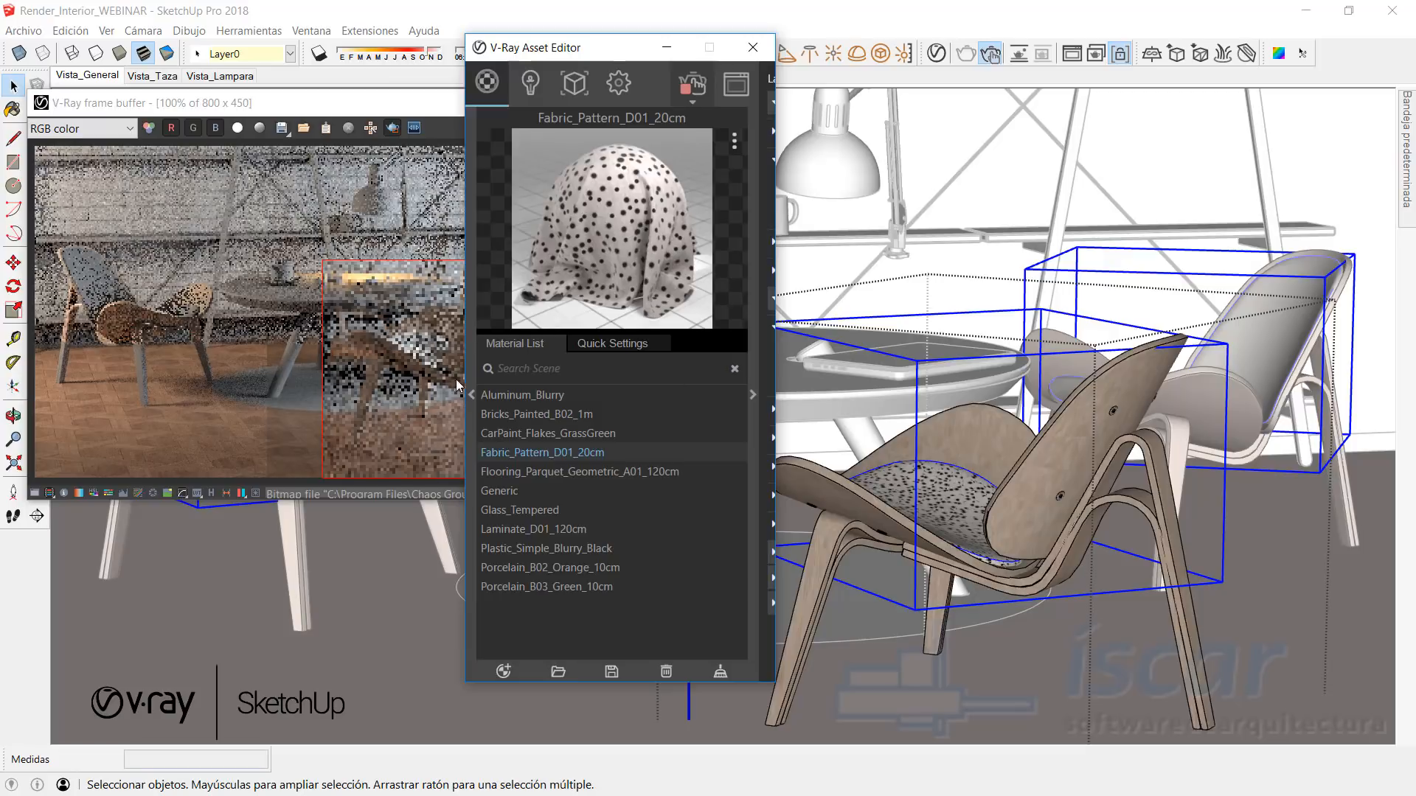
drag(581, 58, 829, 71)
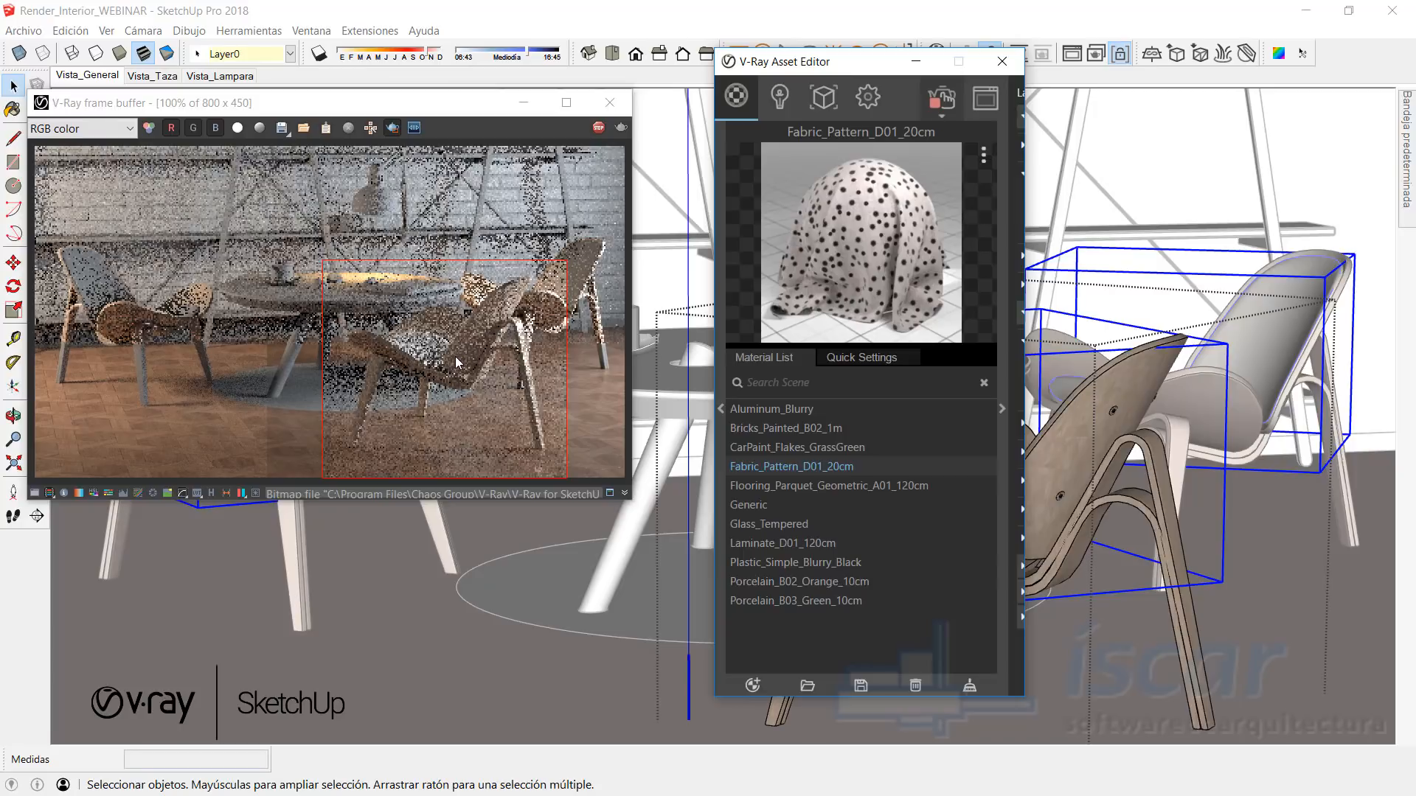
drag(837, 66, 734, 77)
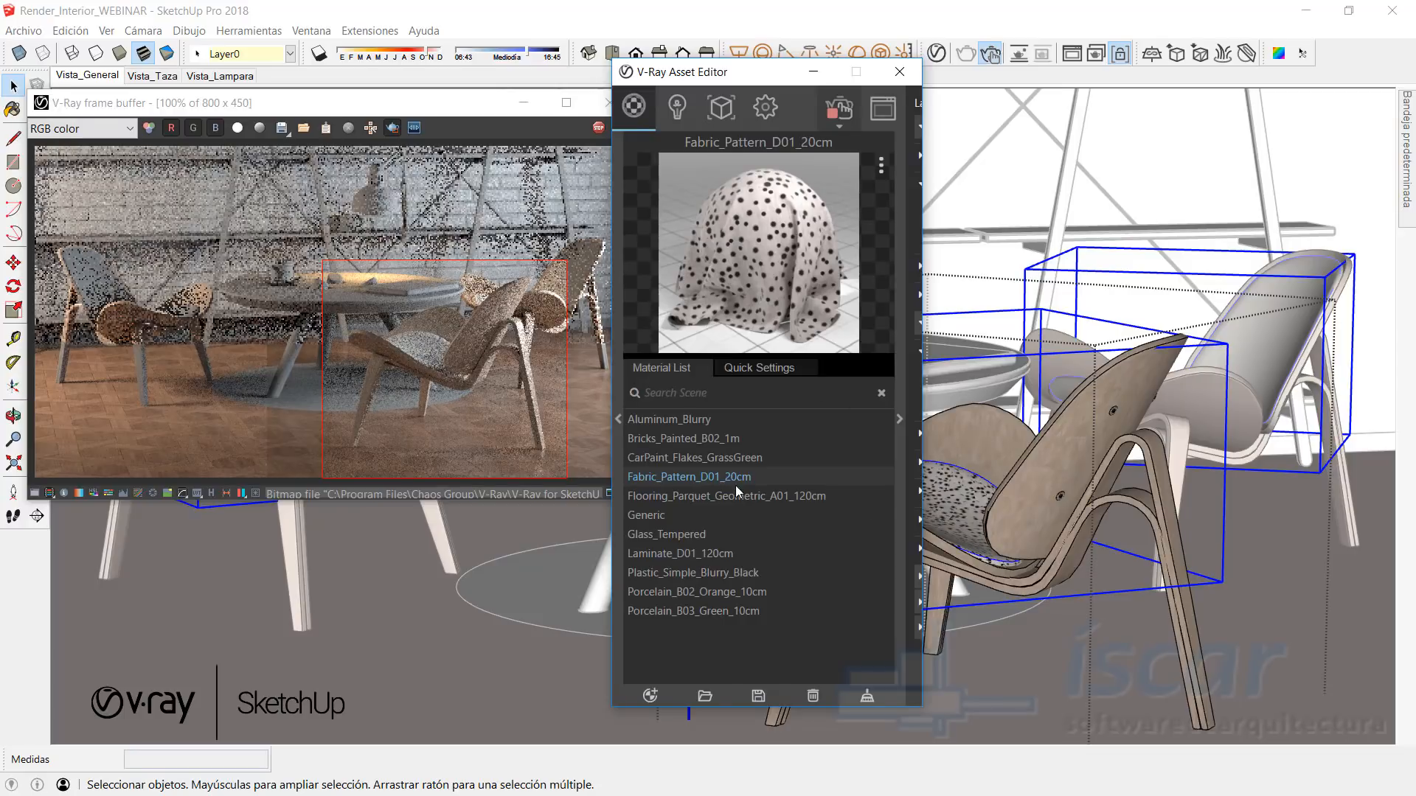
Step: Set the texture width of the Fabric_Pattern_D01_20cm material to 10 cm in the SketchUp material settings
mouse_move(1407, 181)
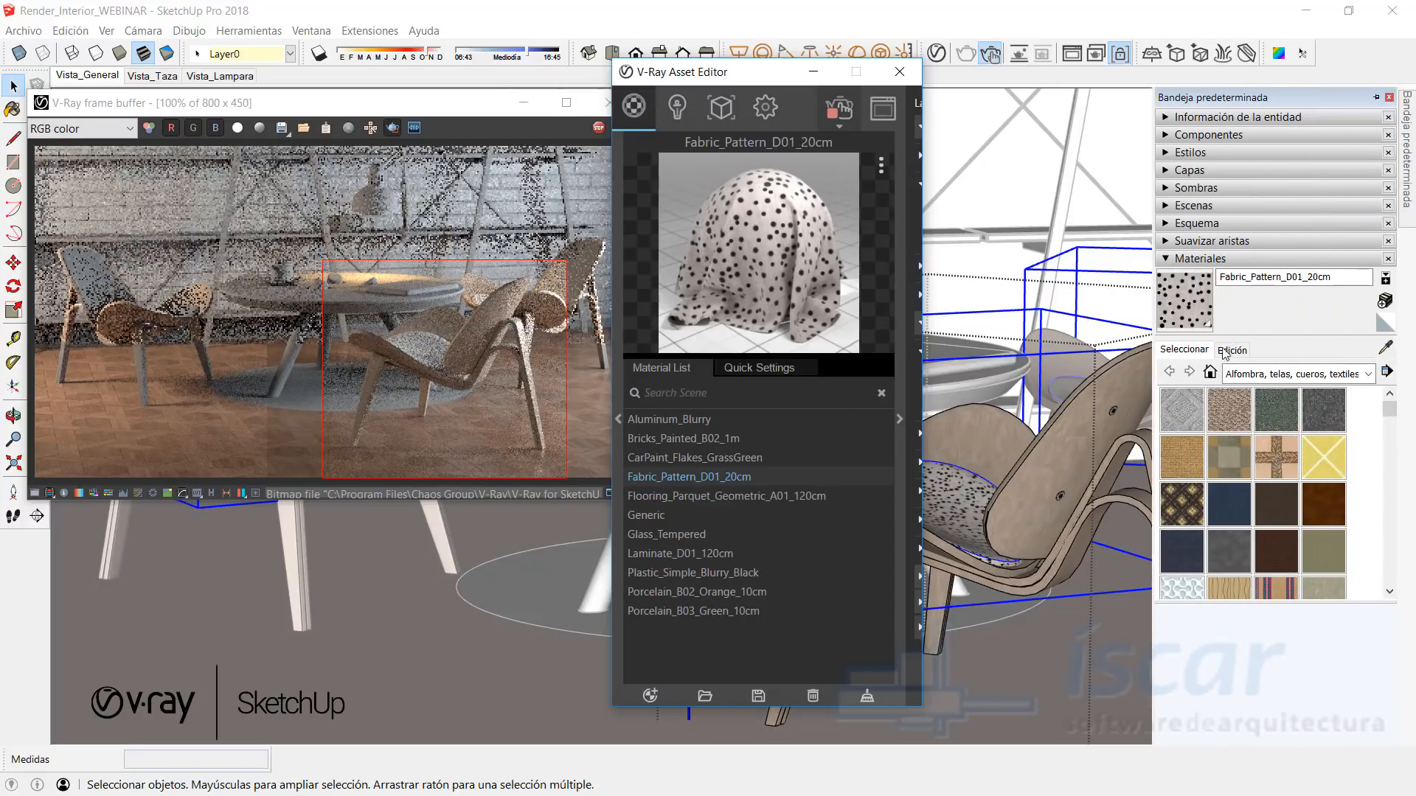
click(1233, 350)
double_click(1217, 556)
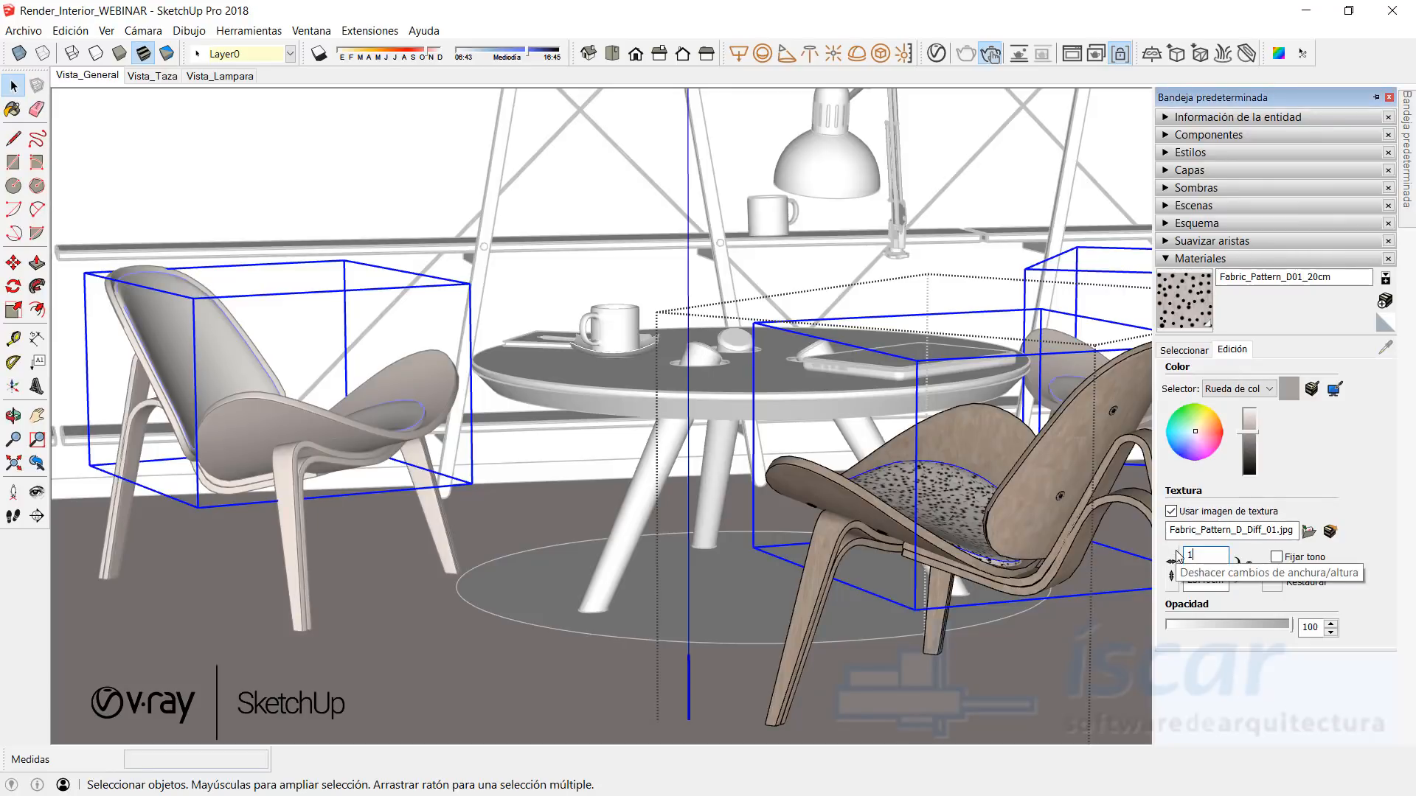
text(10)
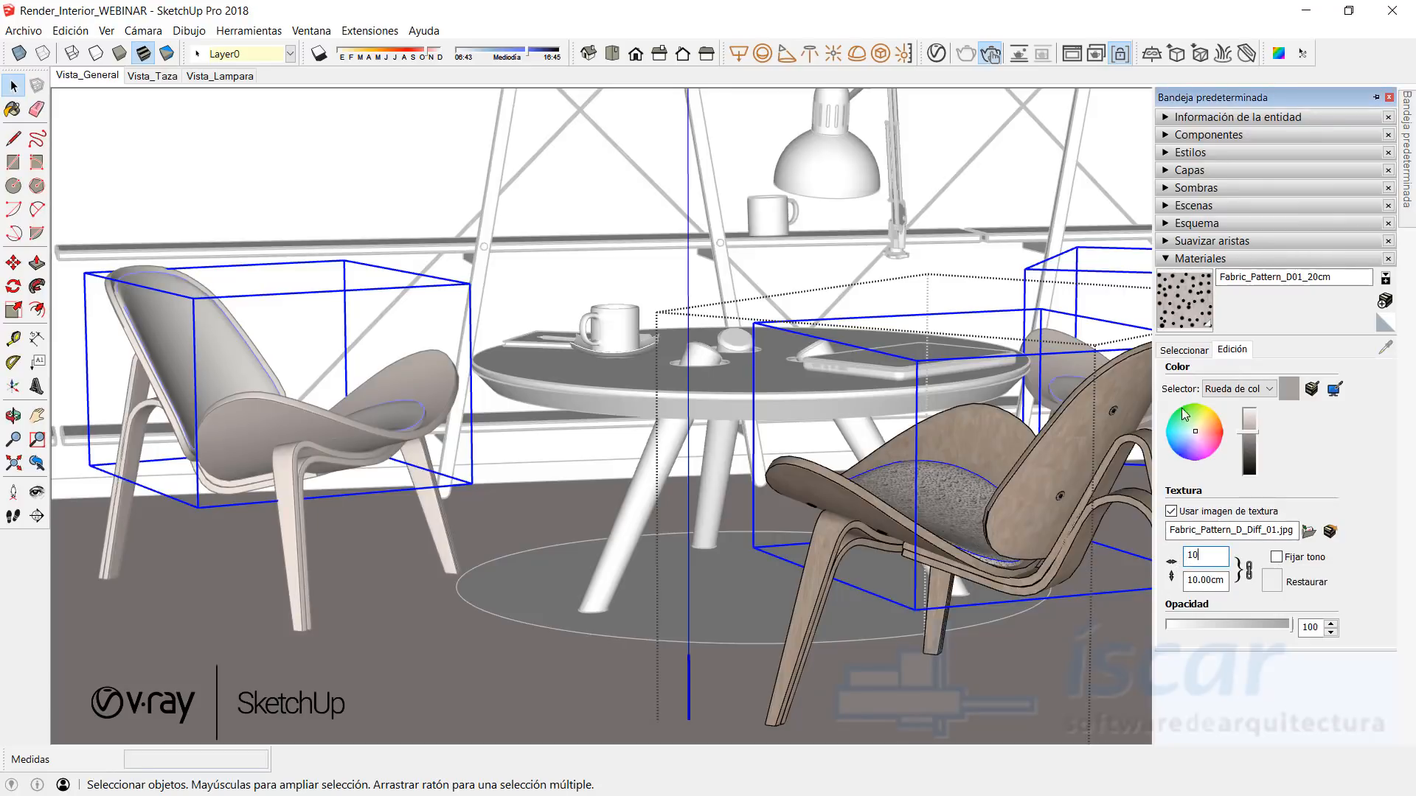
click(1182, 350)
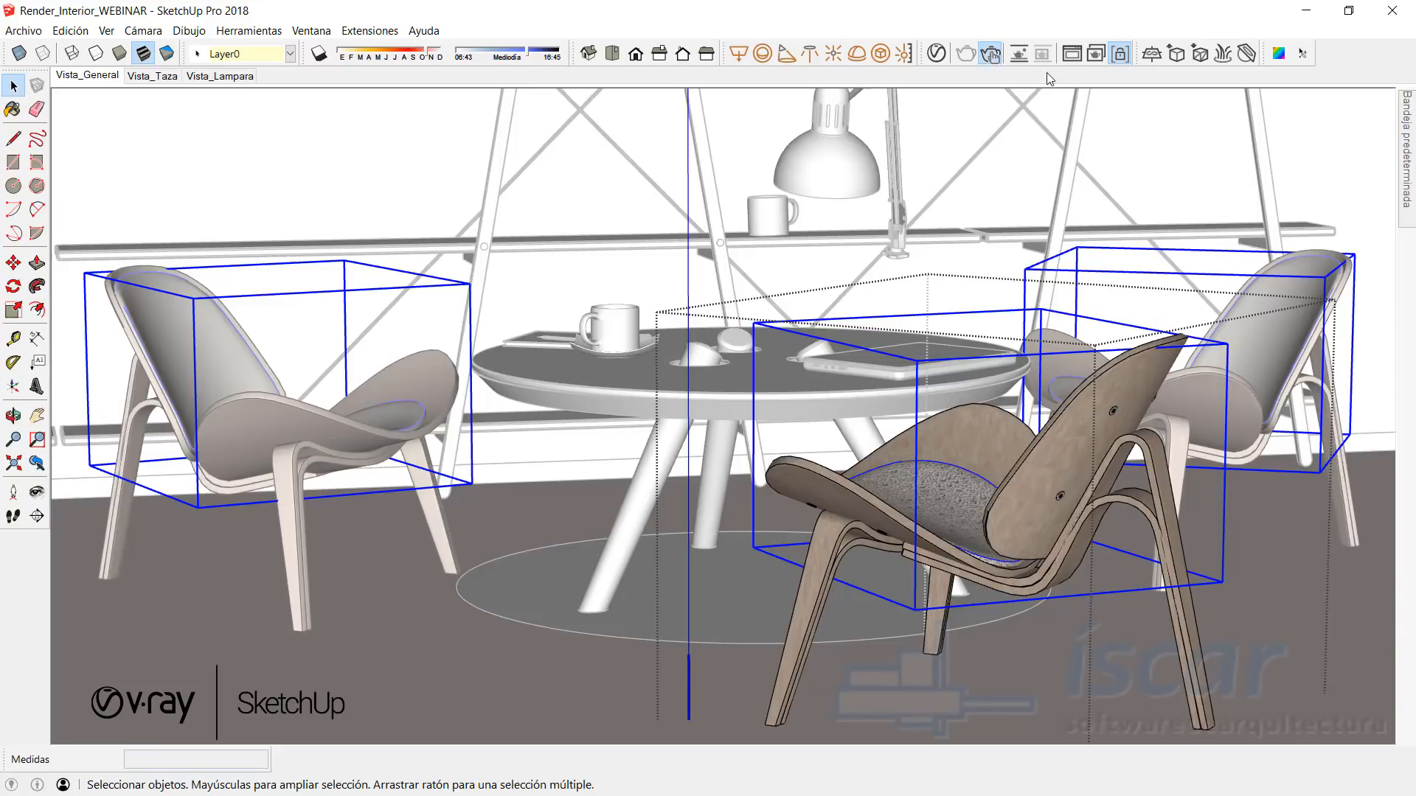
click(936, 54)
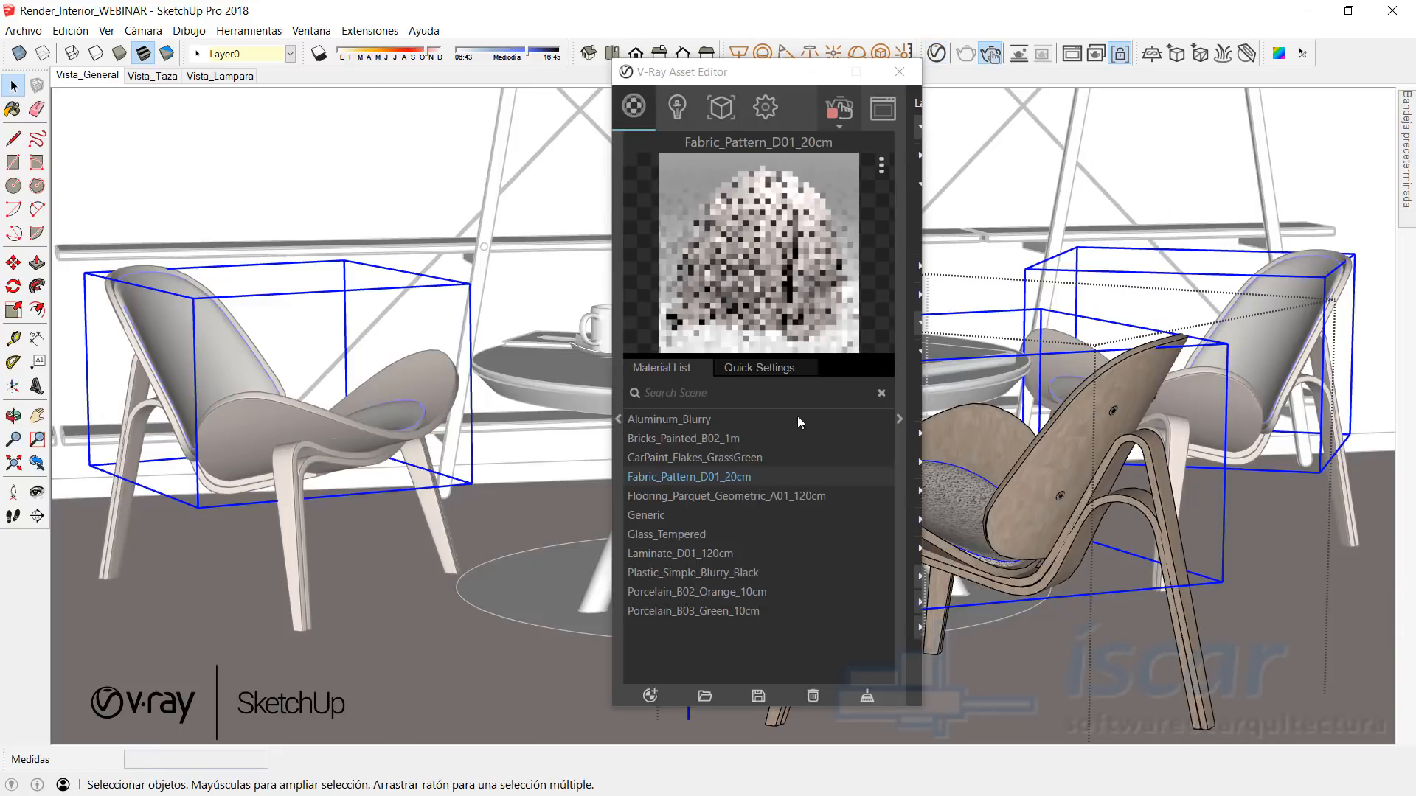
Step: Set the fabric material's texture width to 20 cm, then leave the chair component and show the frame buffer
mouse_move(1414, 146)
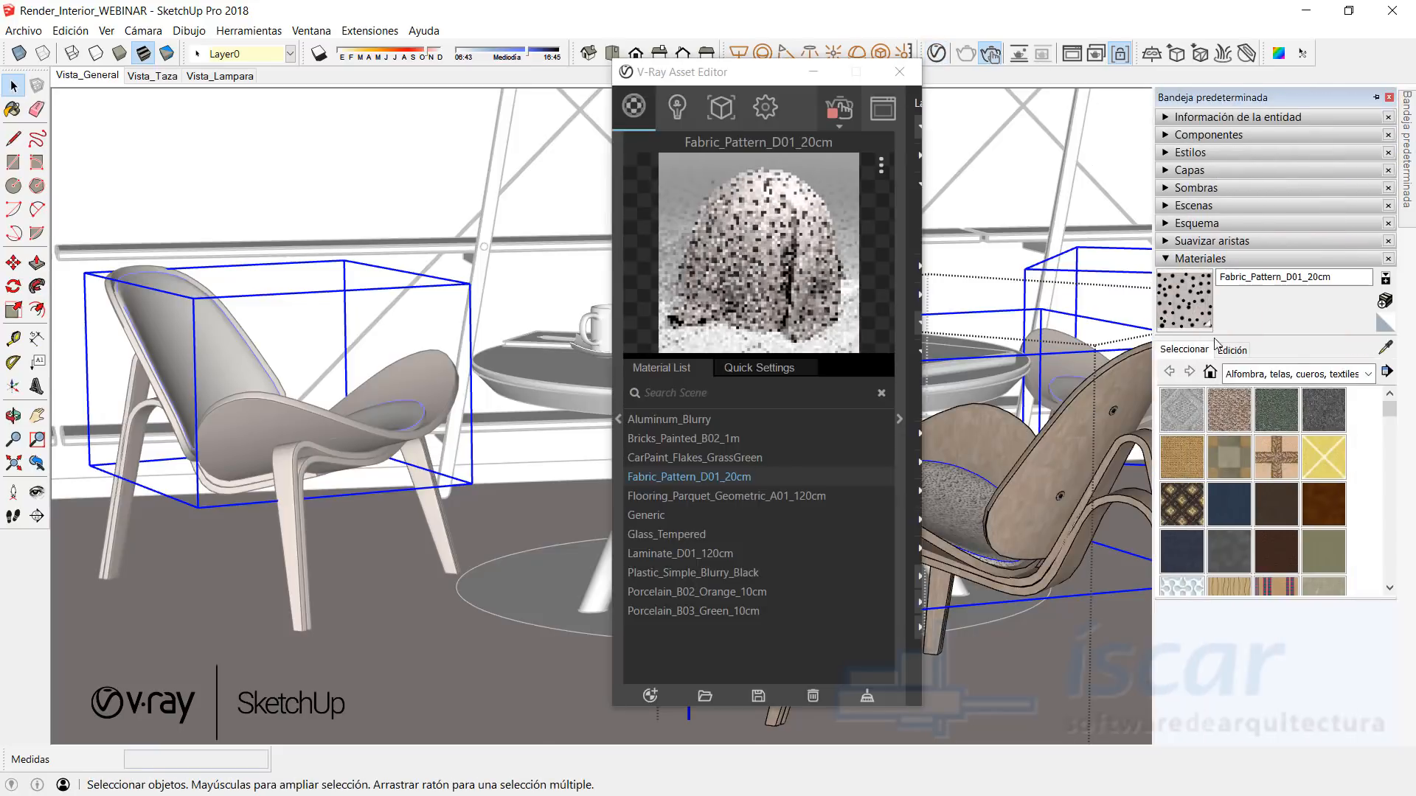
click(1205, 258)
click(1221, 350)
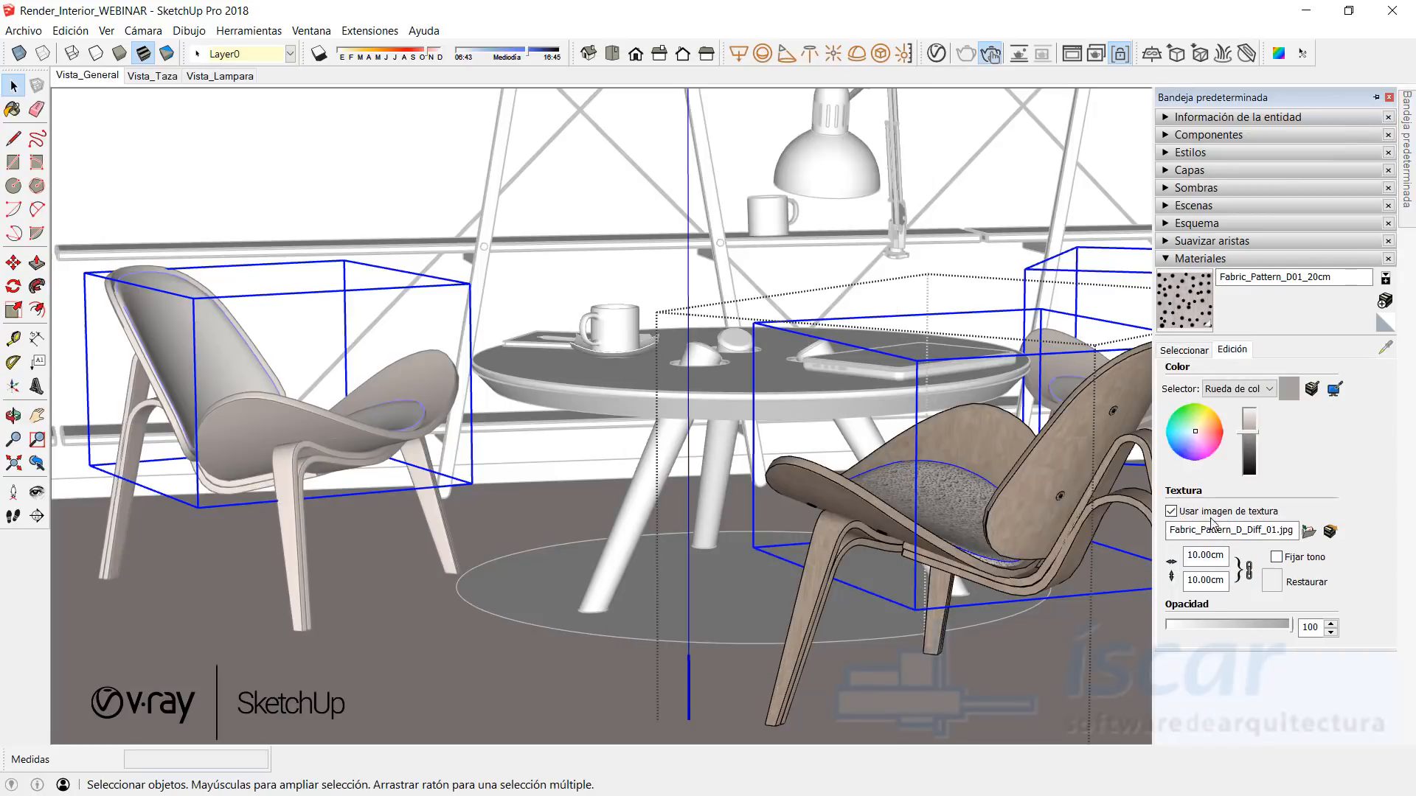
drag(1229, 553, 1165, 546)
text(2)
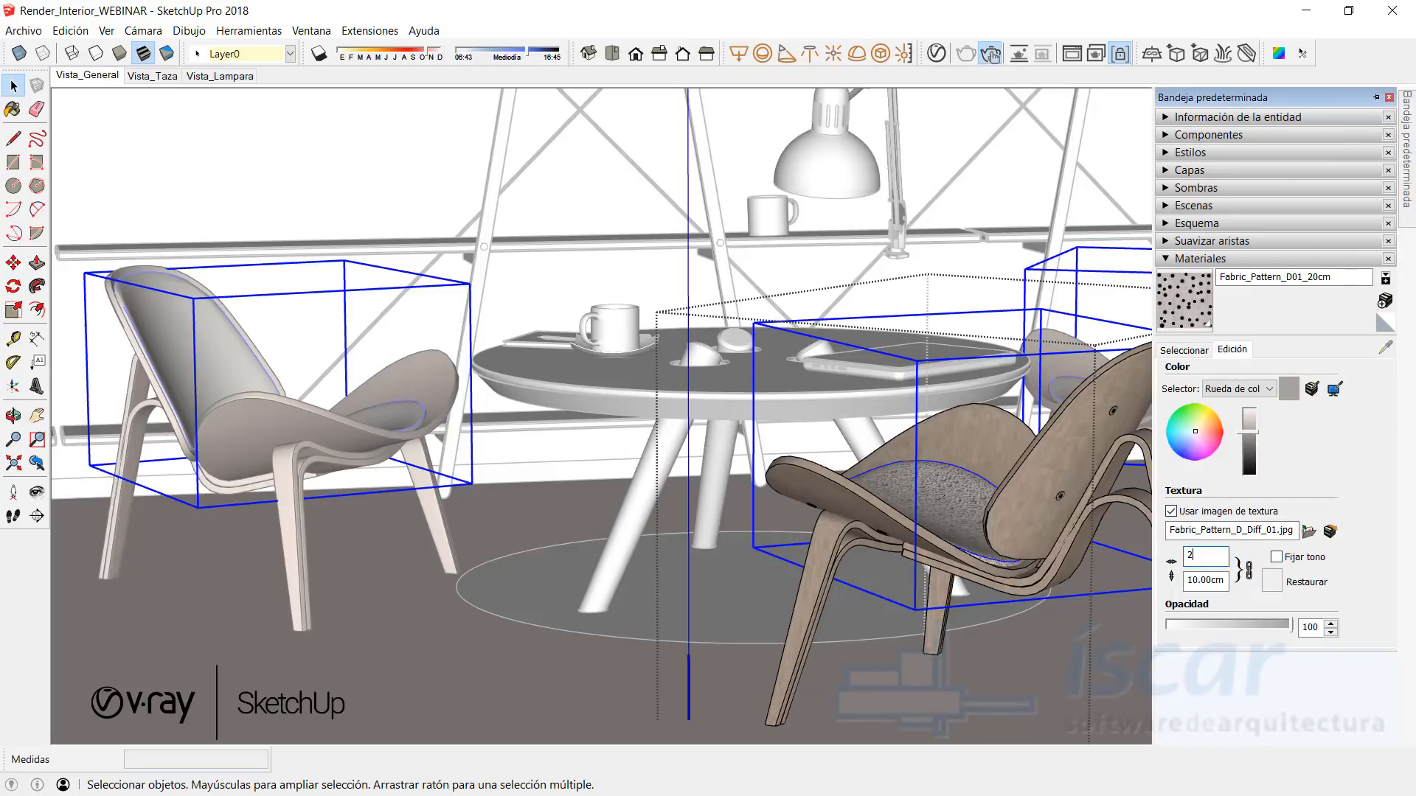
key(Return)
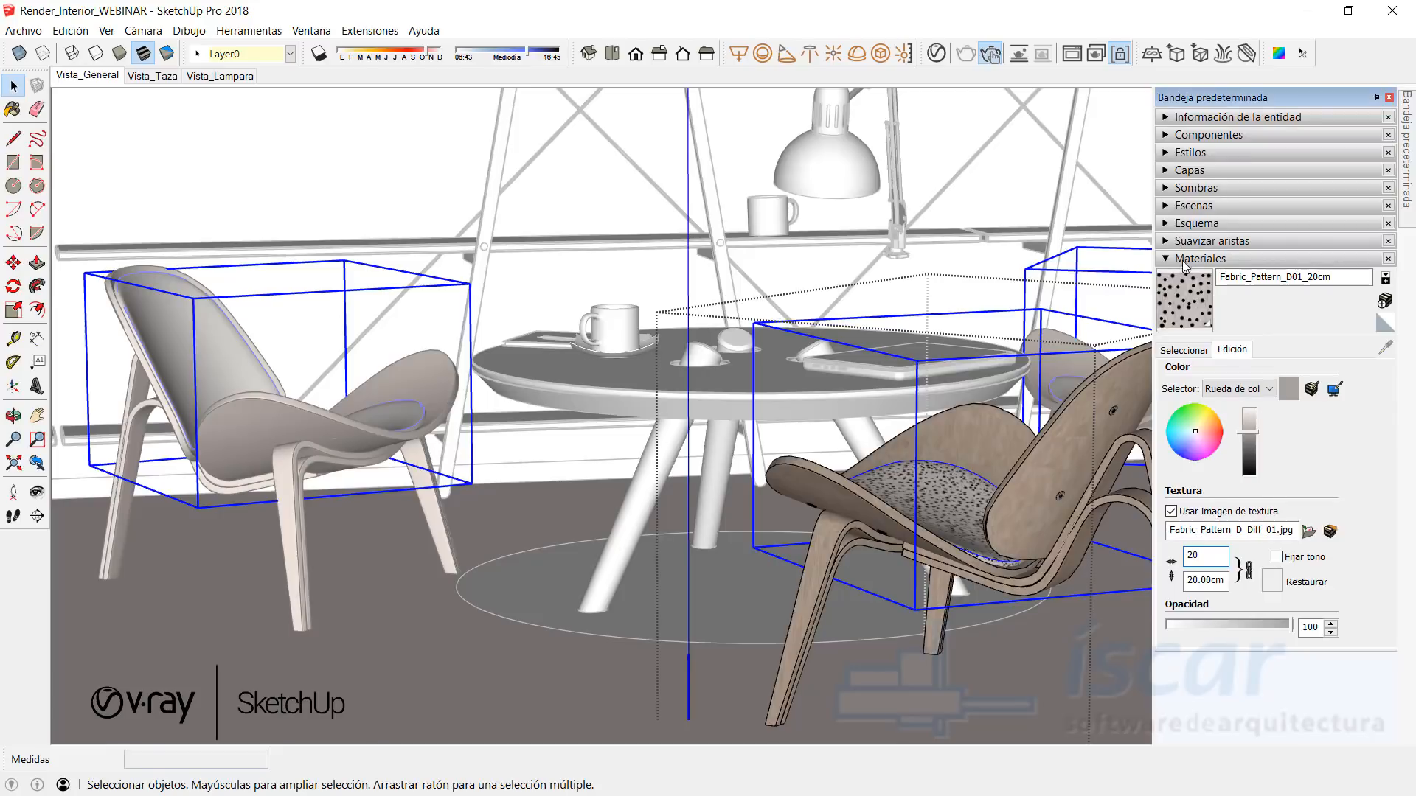
click(1186, 259)
click(937, 53)
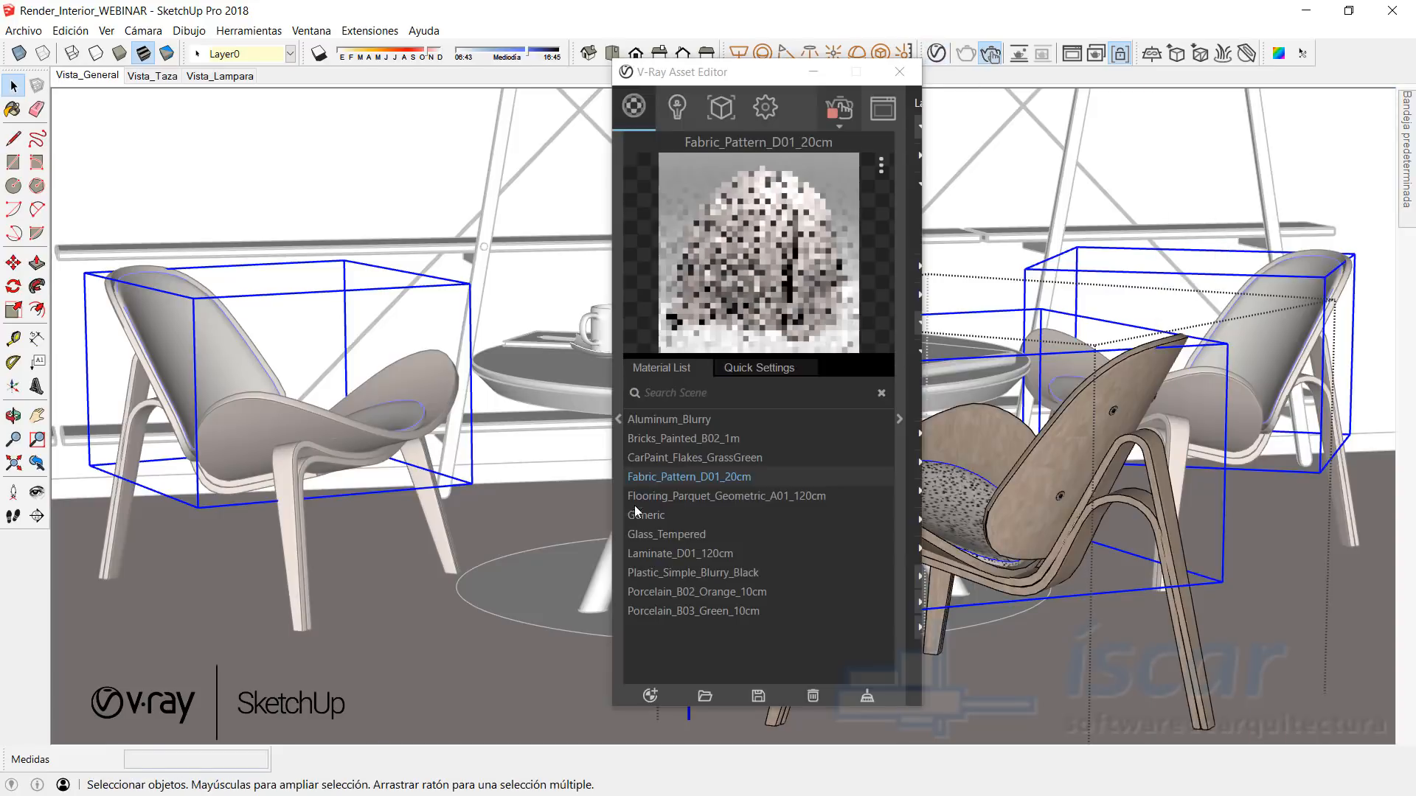
click(533, 497)
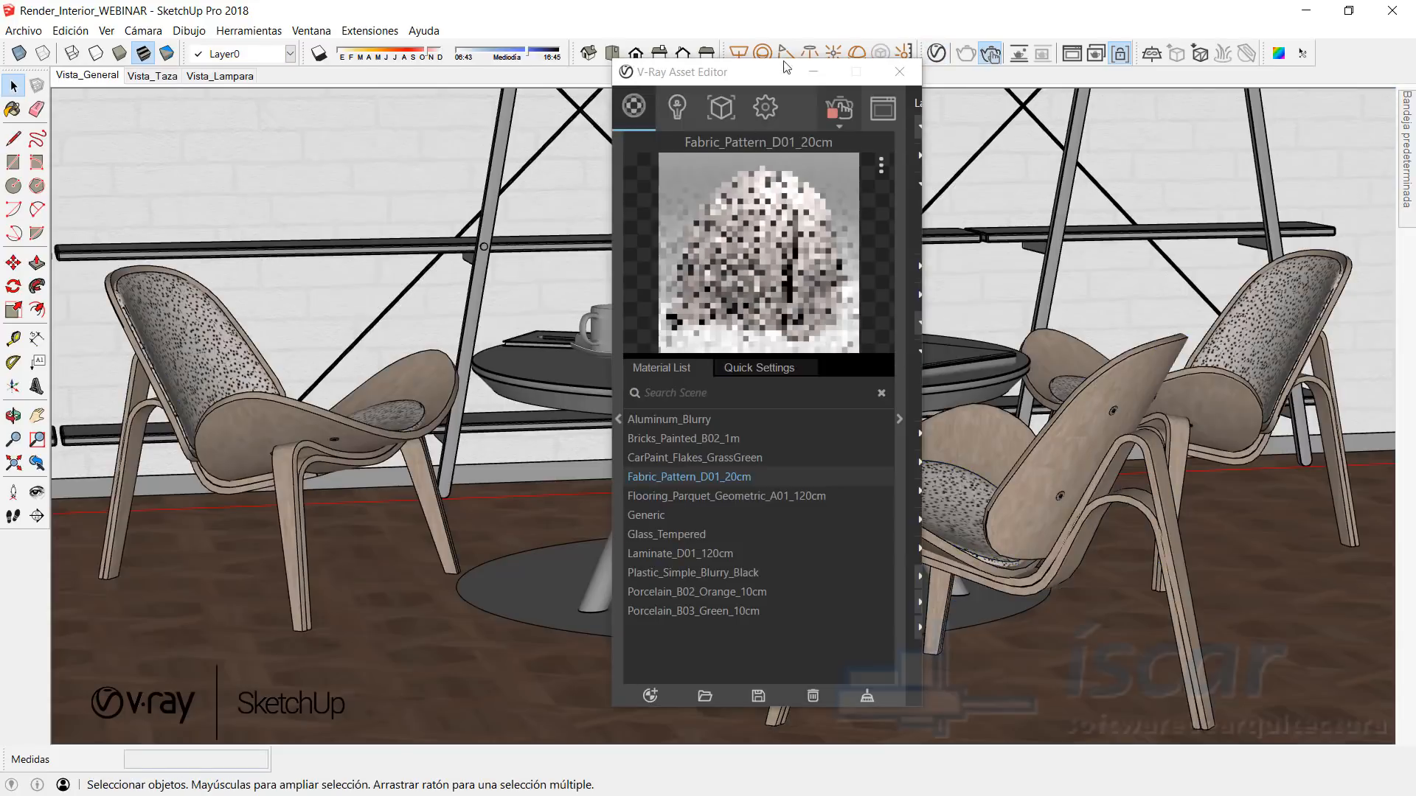
click(883, 108)
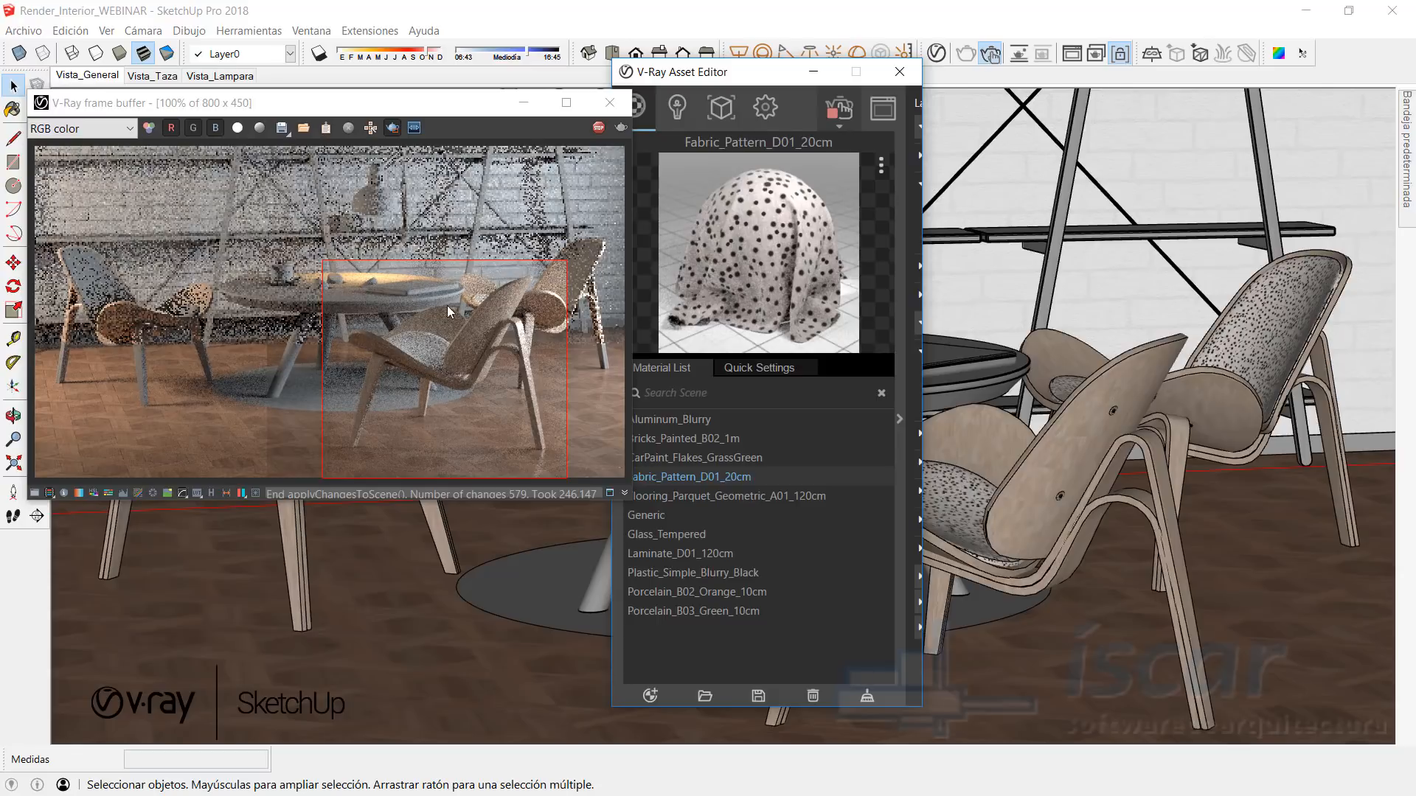
Step: Switch to the Vista_Taza scene and open the V-Ray Asset Editor
click(152, 76)
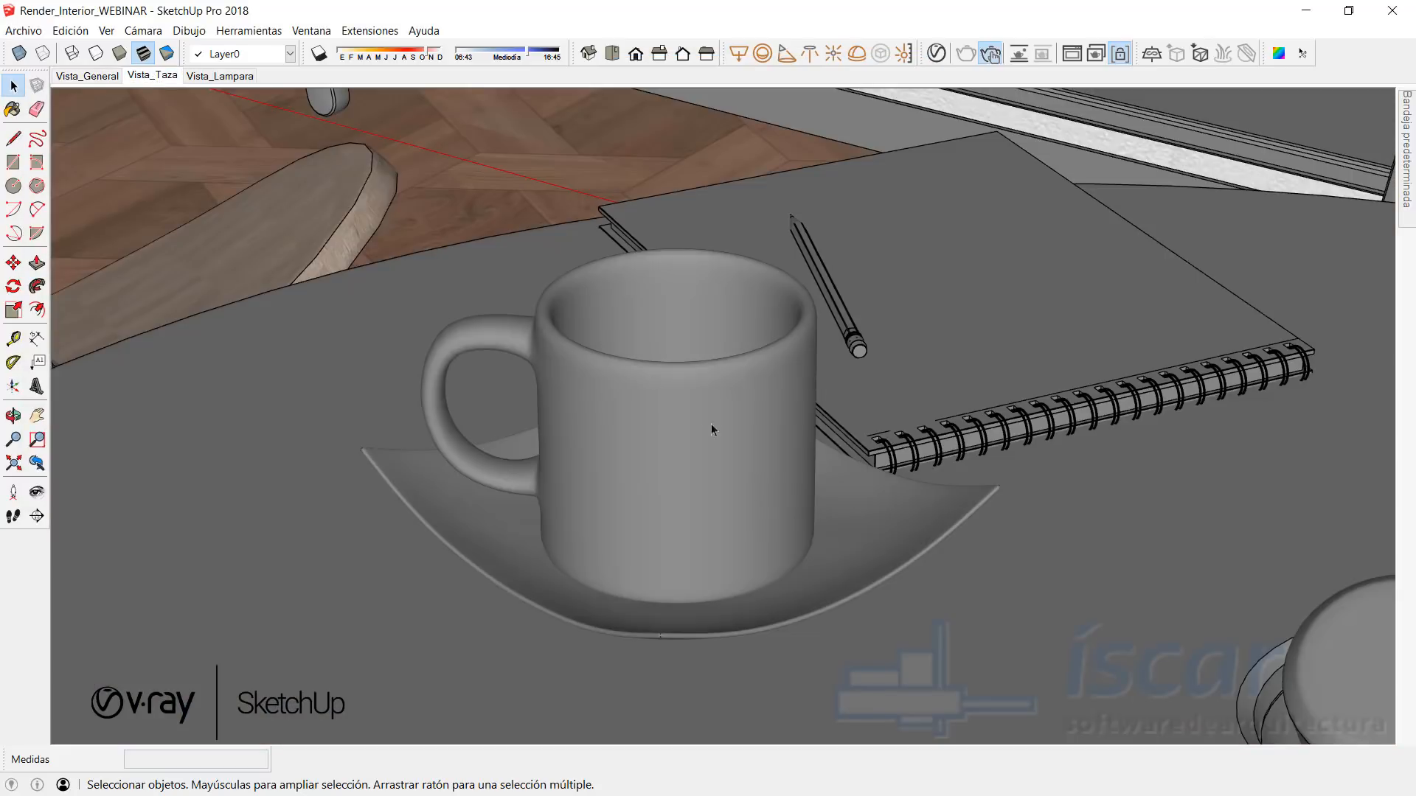
double_click(337, 340)
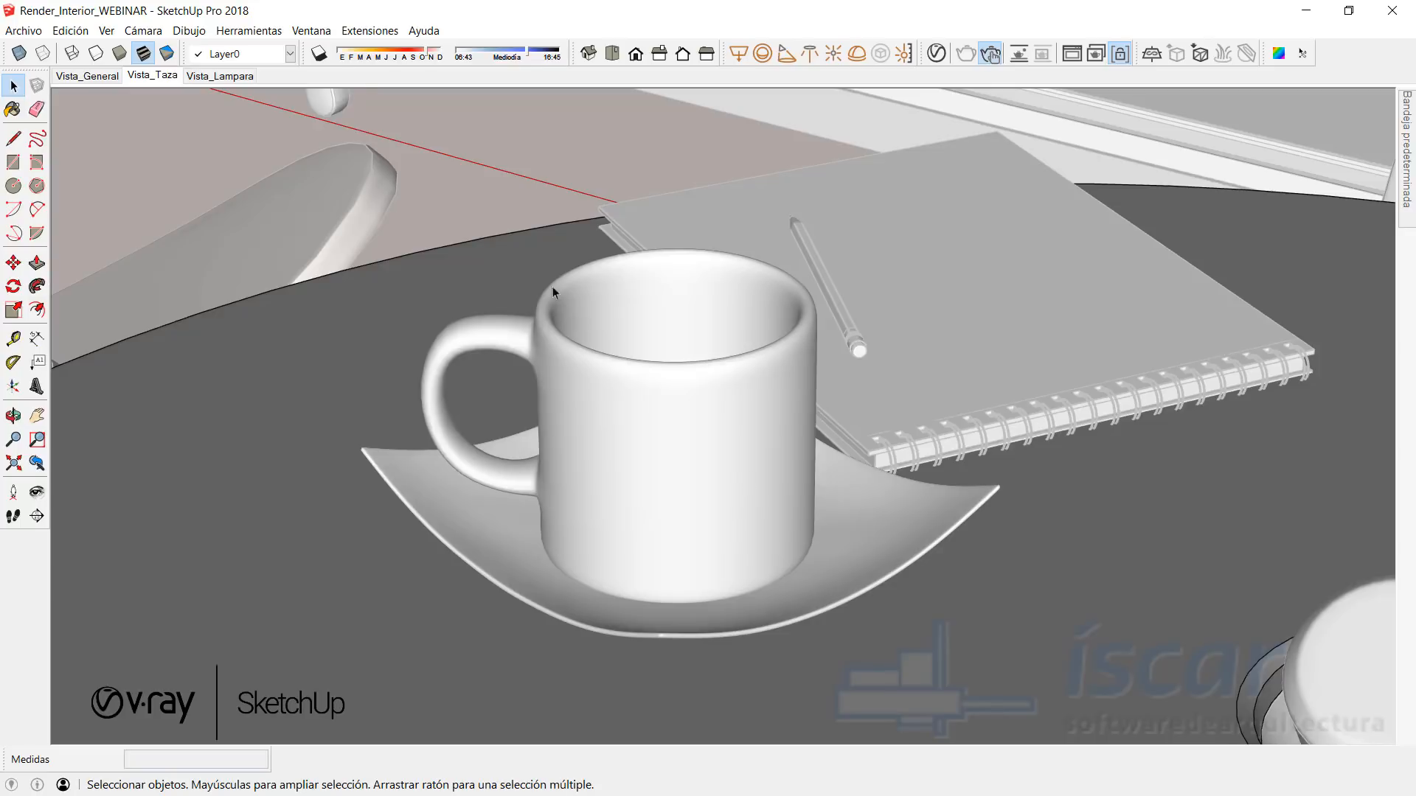
key(Escape)
click(937, 53)
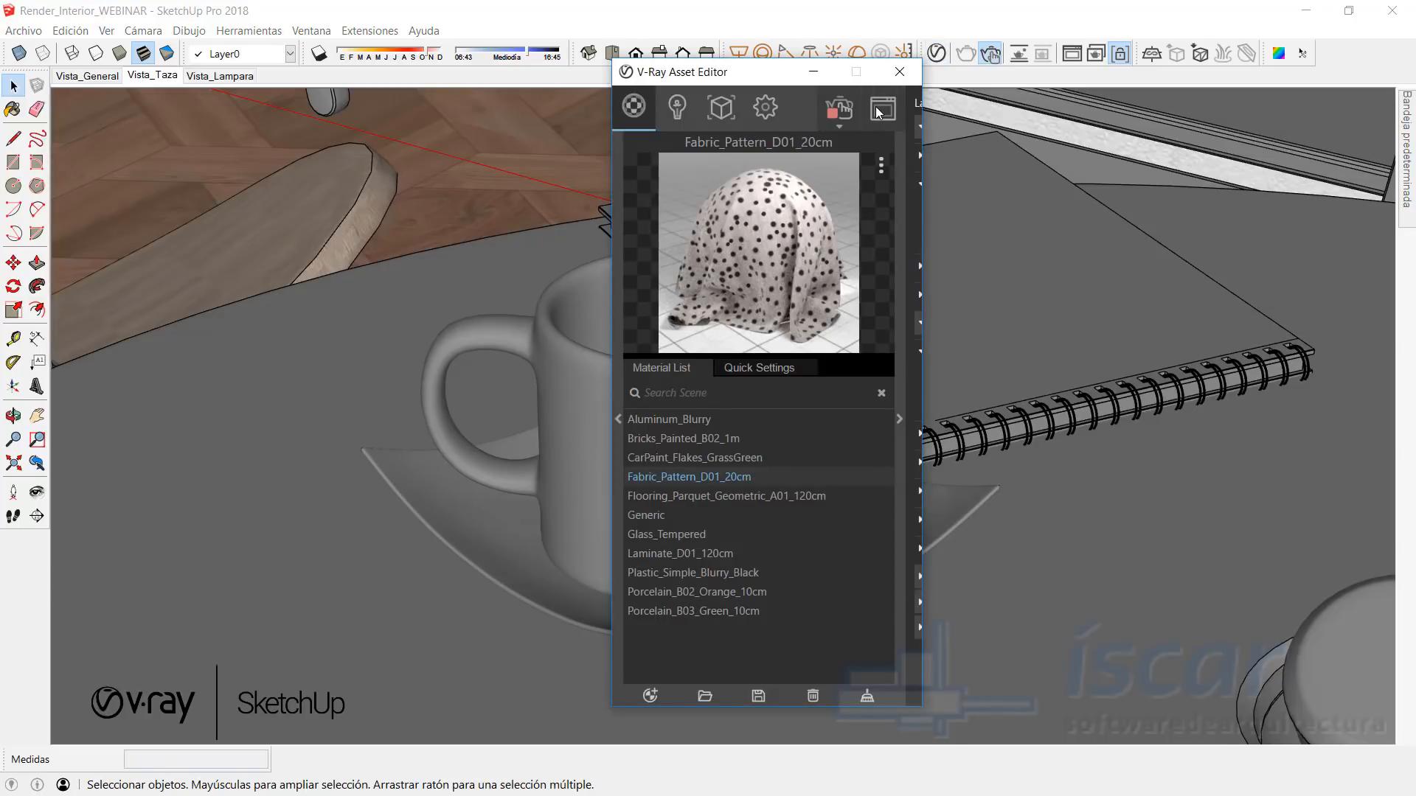
Step: Stop the interactive render, turn off its render region, and restart it for the current cup view
click(814, 70)
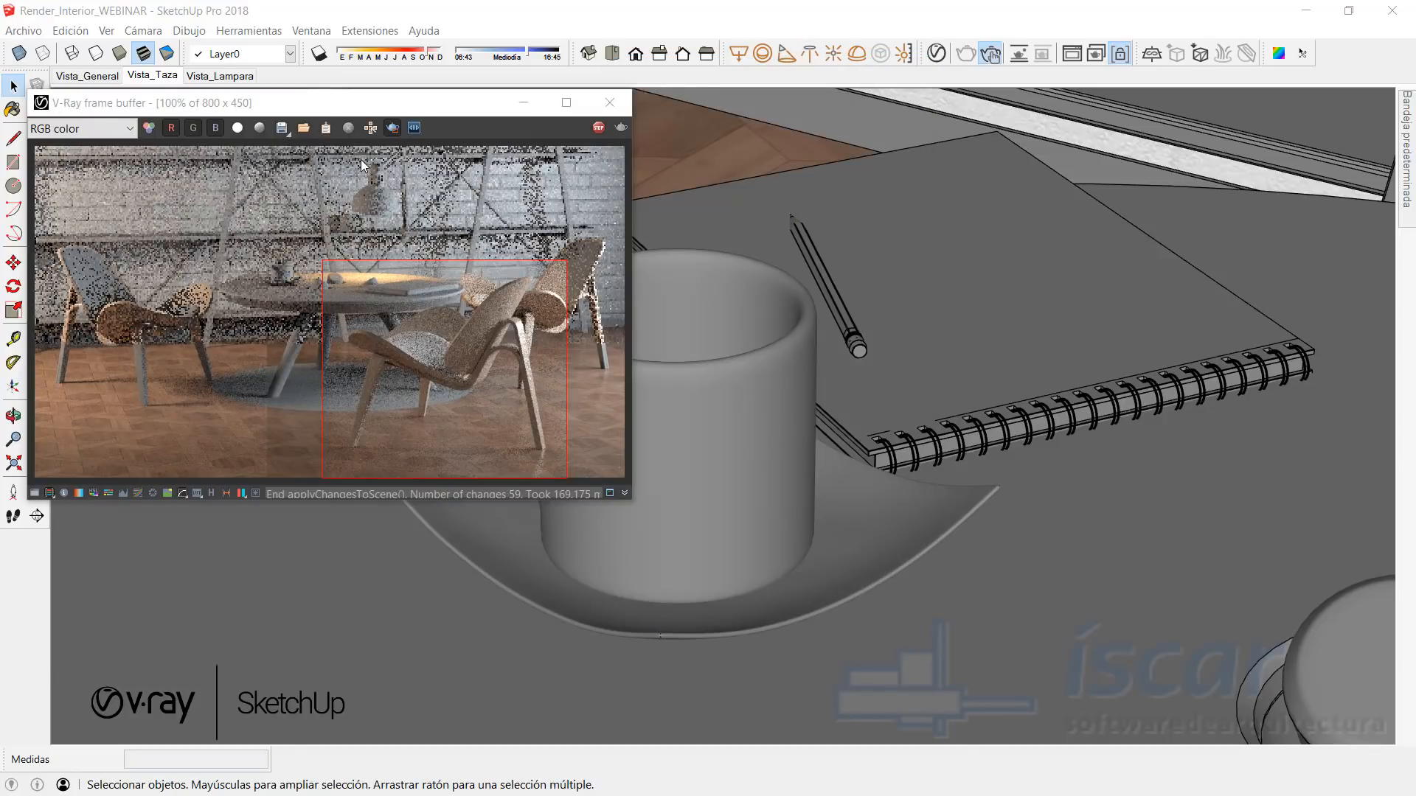
click(599, 130)
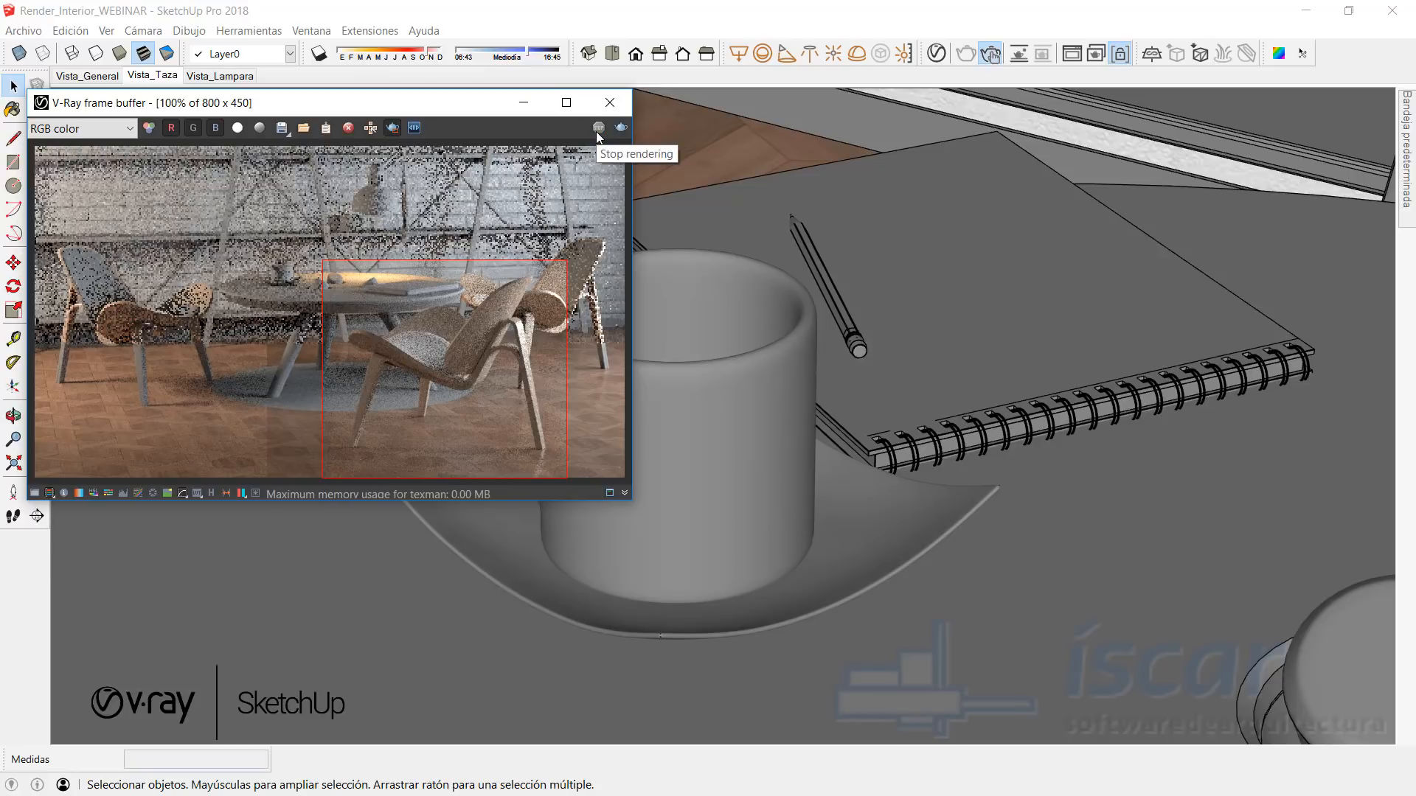
click(394, 128)
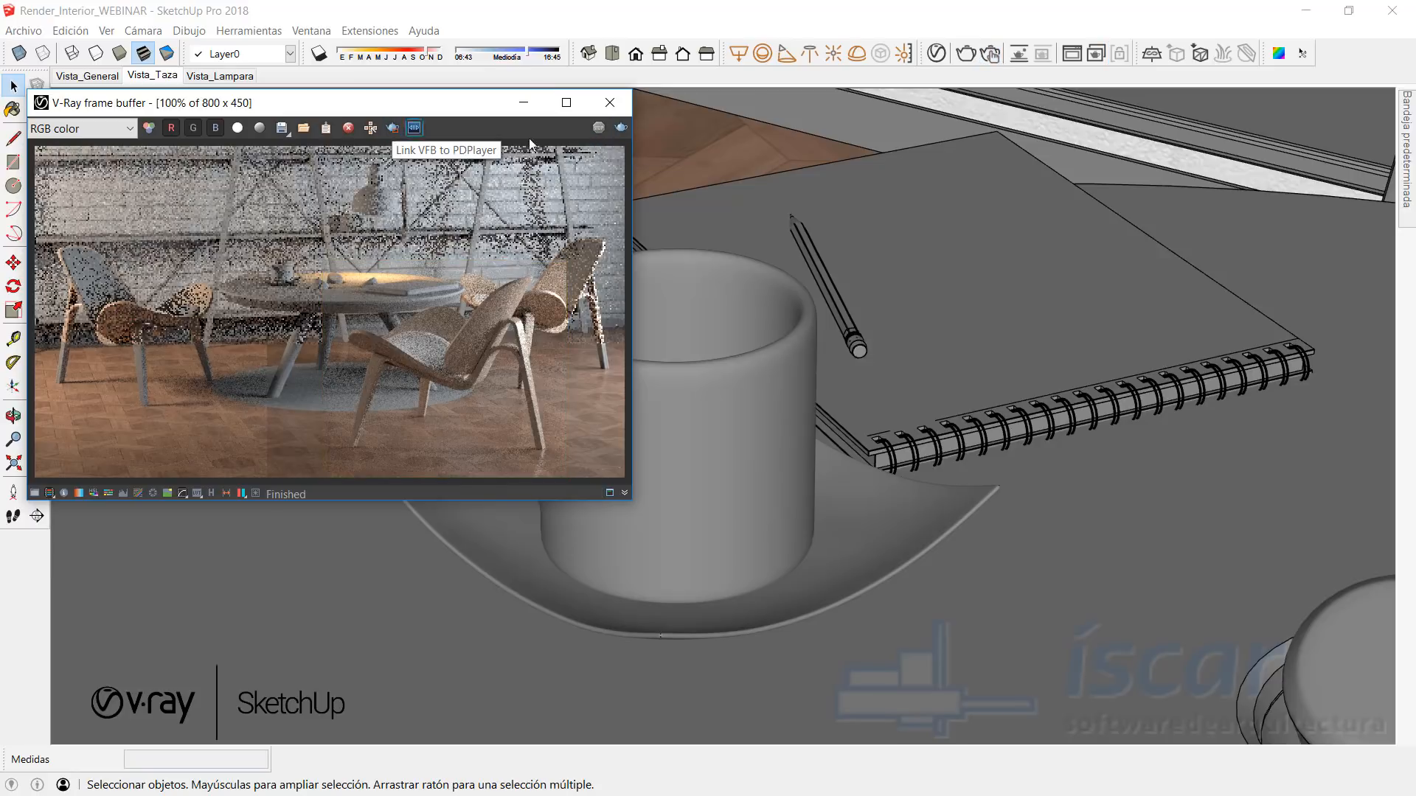
click(621, 129)
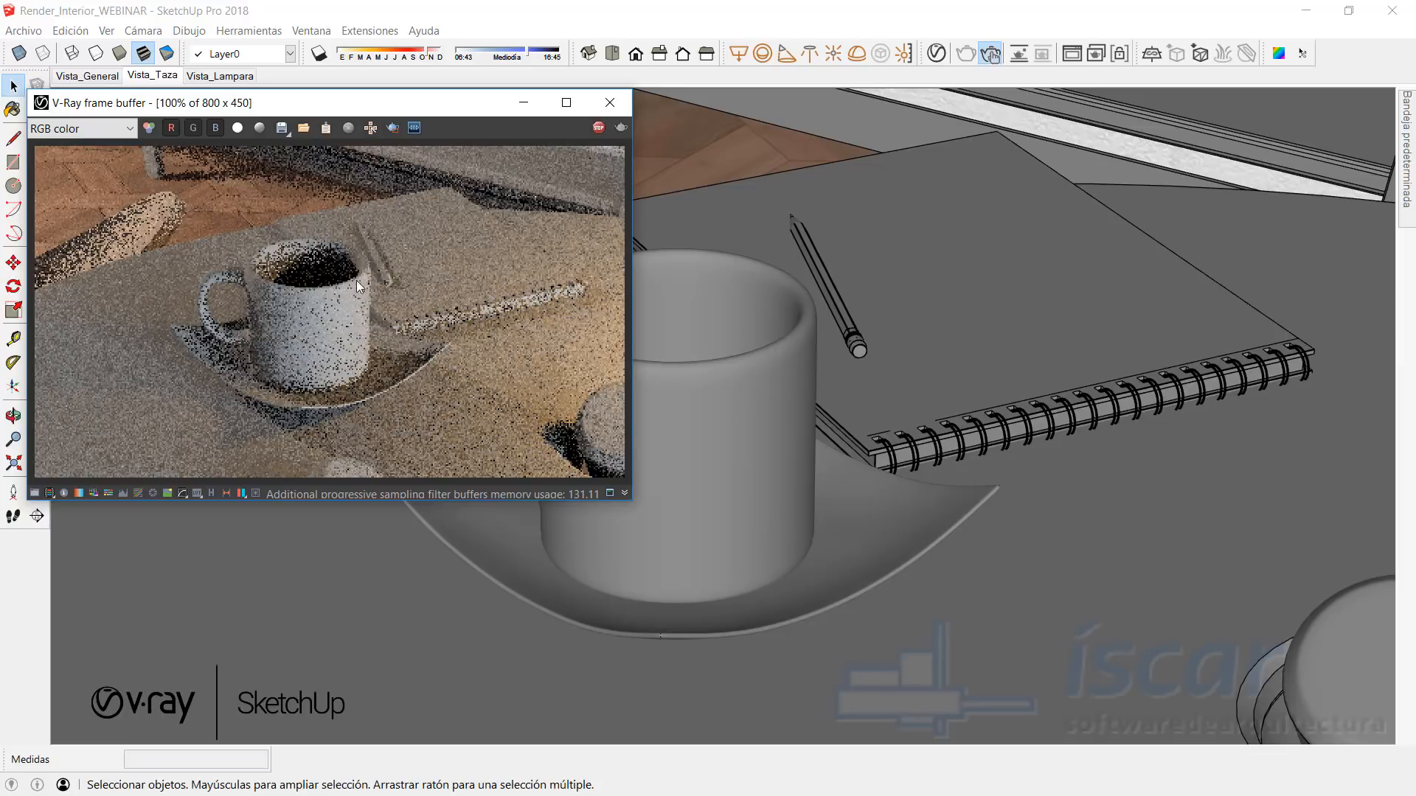
Step: Apply the Porcelain_B03_Green_10cm material to the cup and show the frame buffer to check it
click(701, 412)
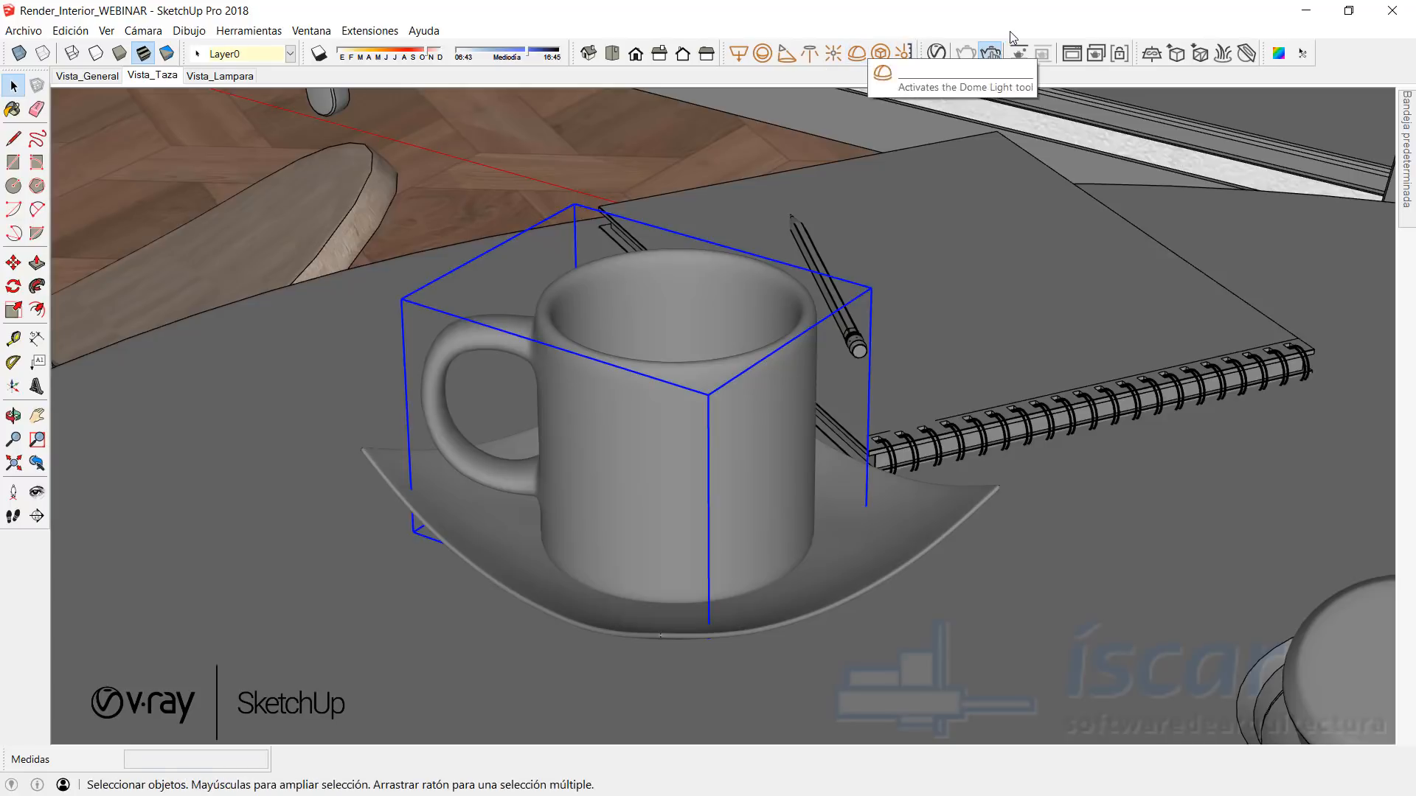
click(1074, 55)
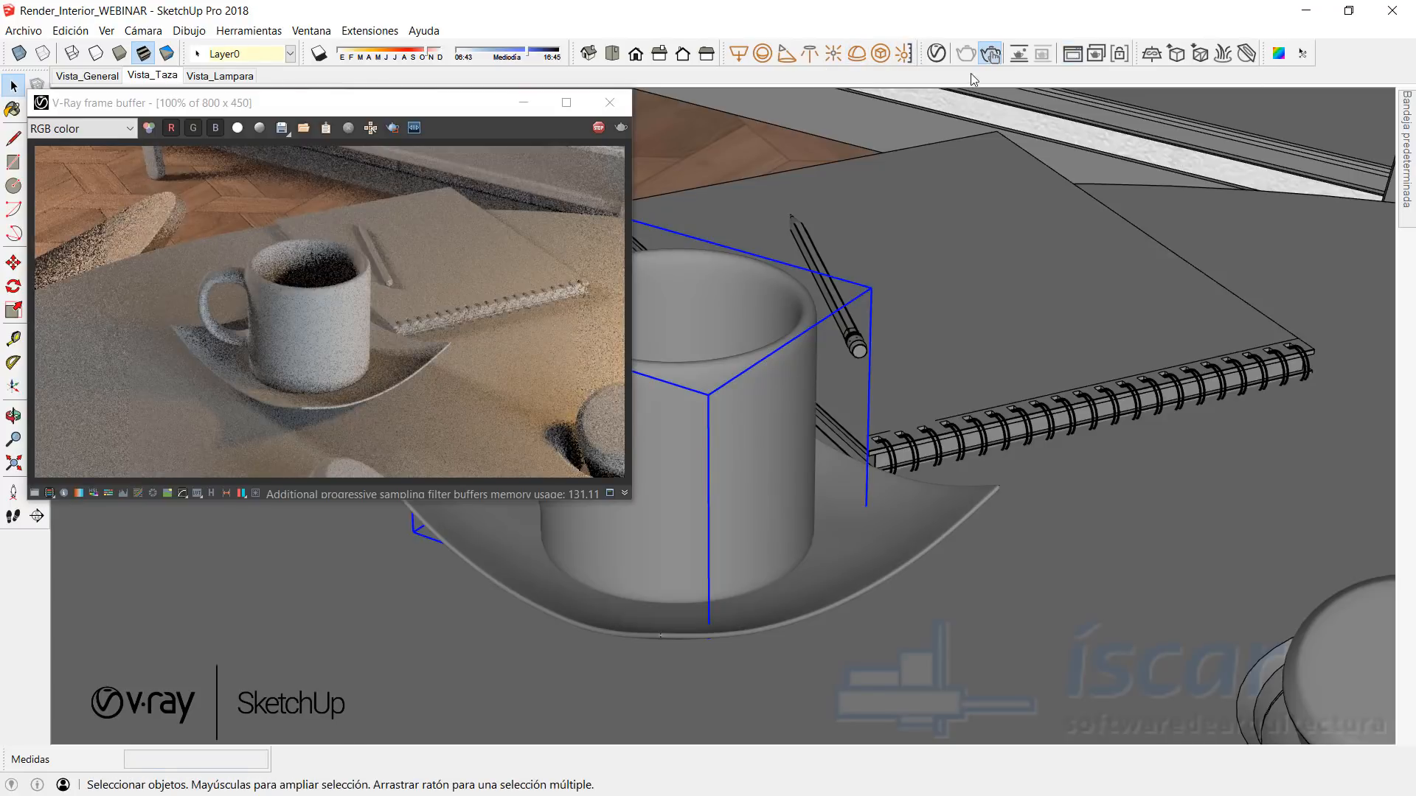
click(936, 56)
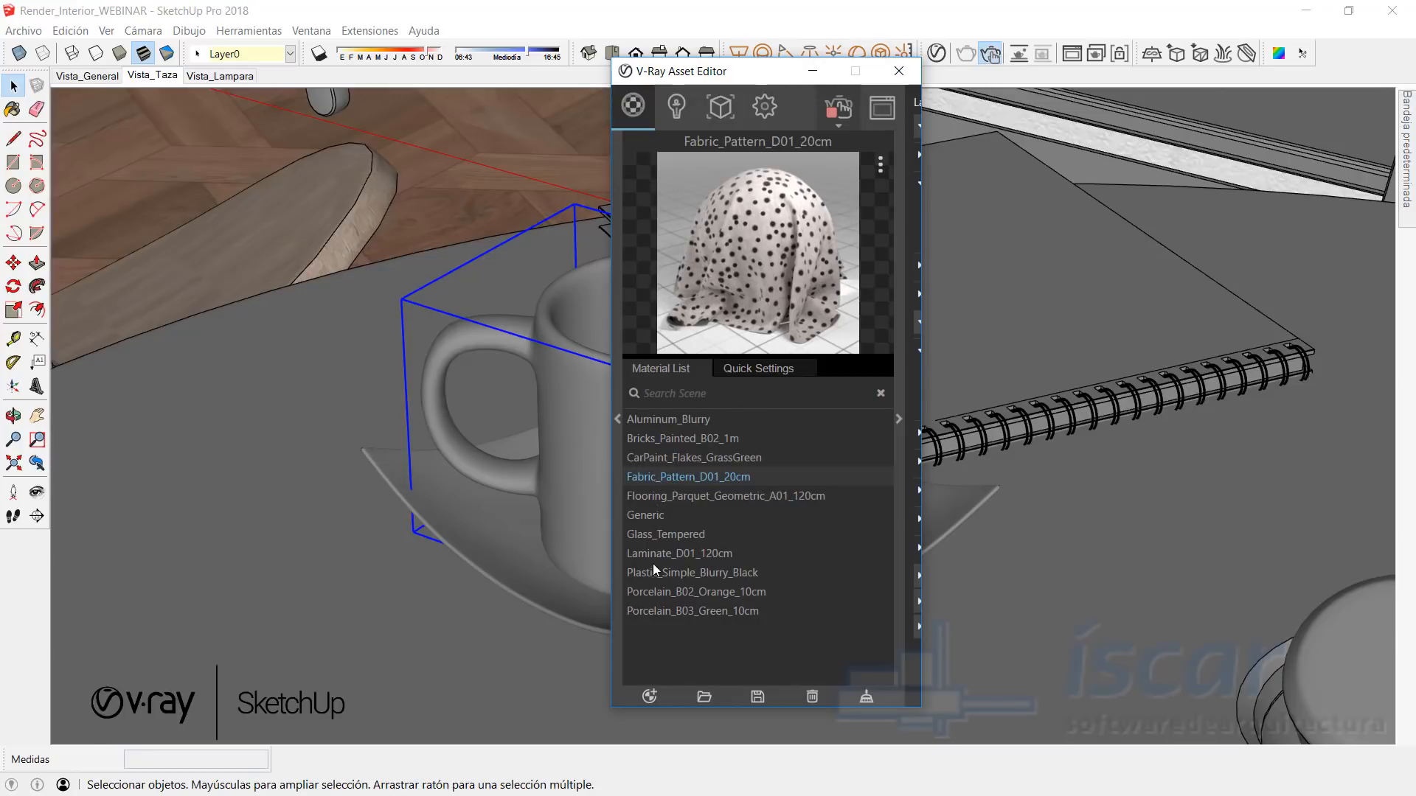
click(669, 612)
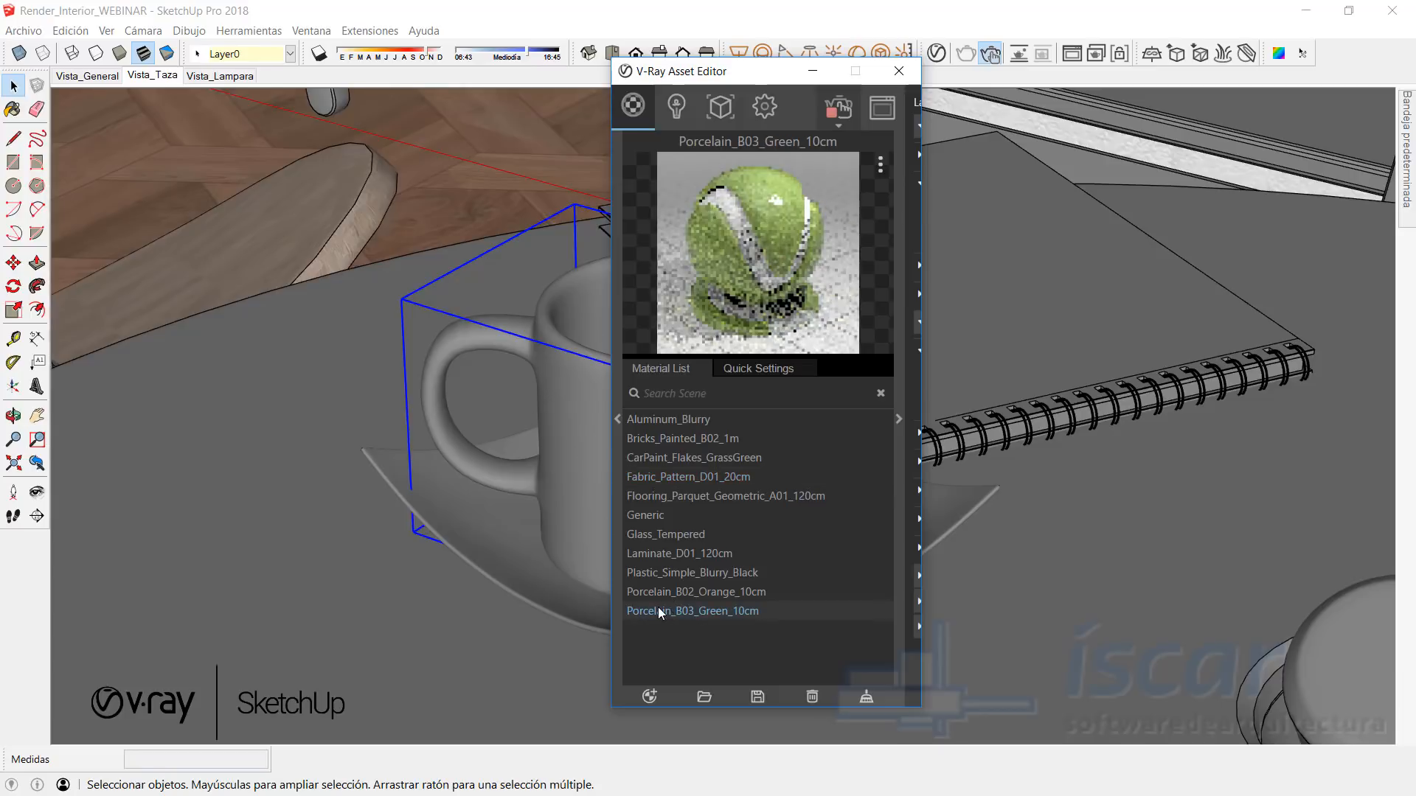
right_click(657, 607)
click(702, 422)
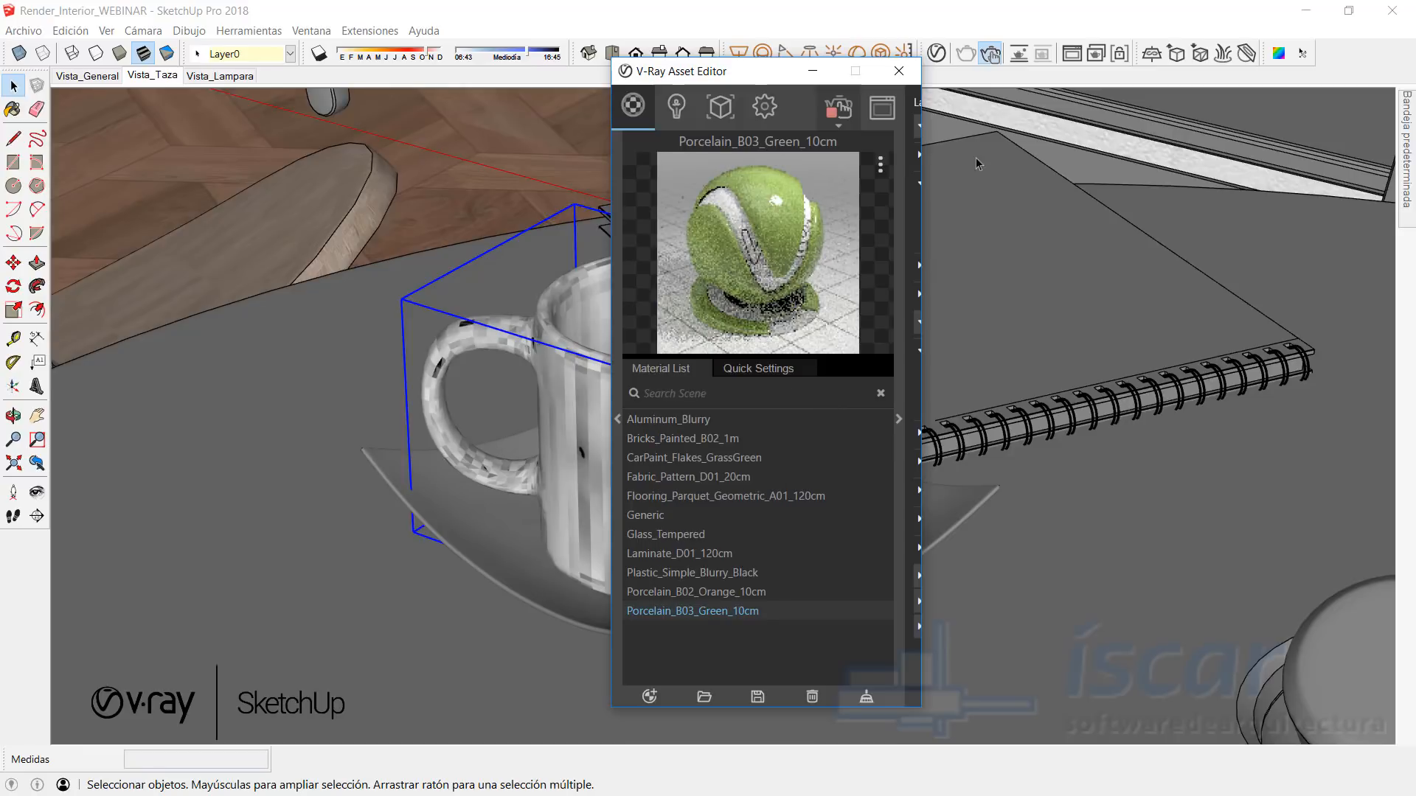
click(1069, 56)
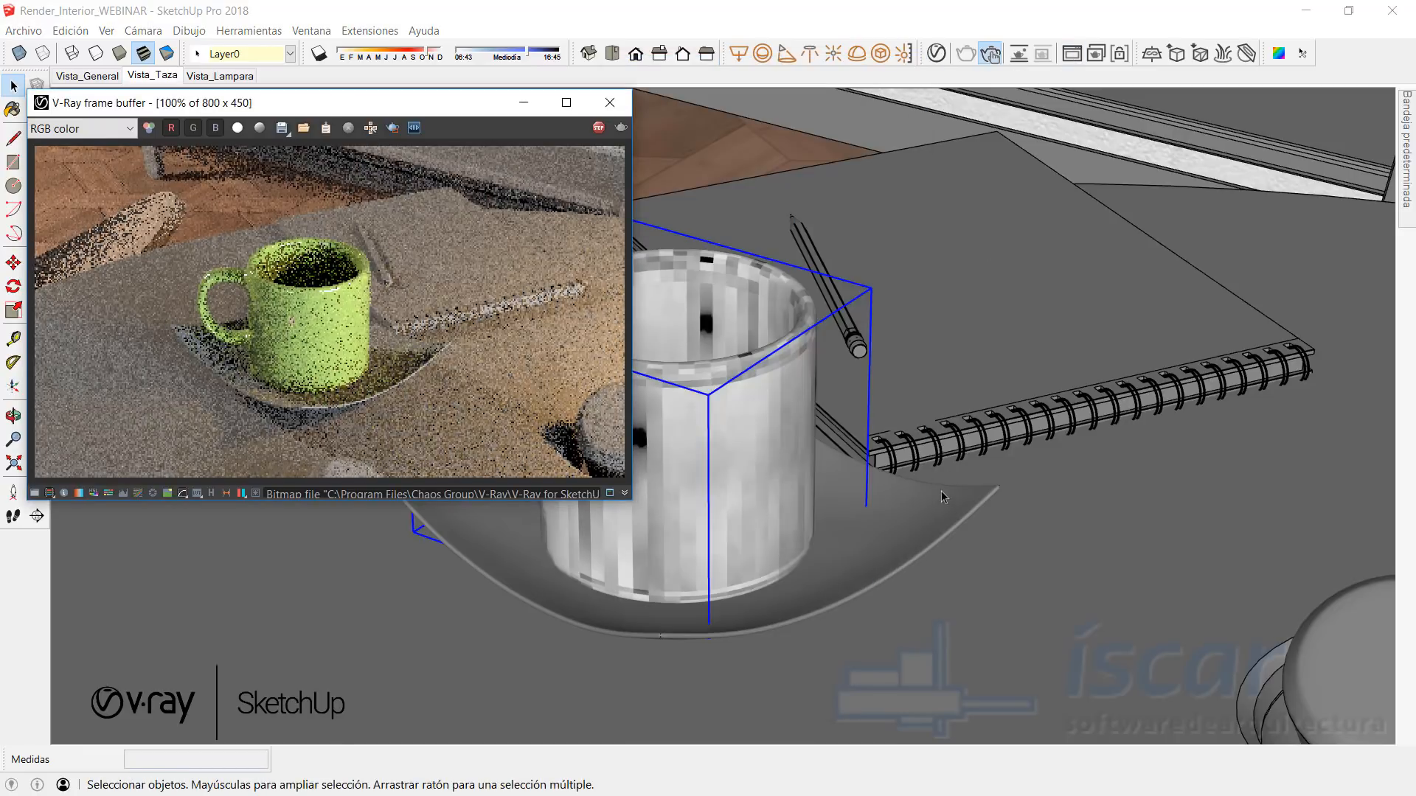
Step: Apply Porcelain_B02_Orange_10cm to the saucer and set a render region around the cup and saucer
click(901, 506)
click(926, 529)
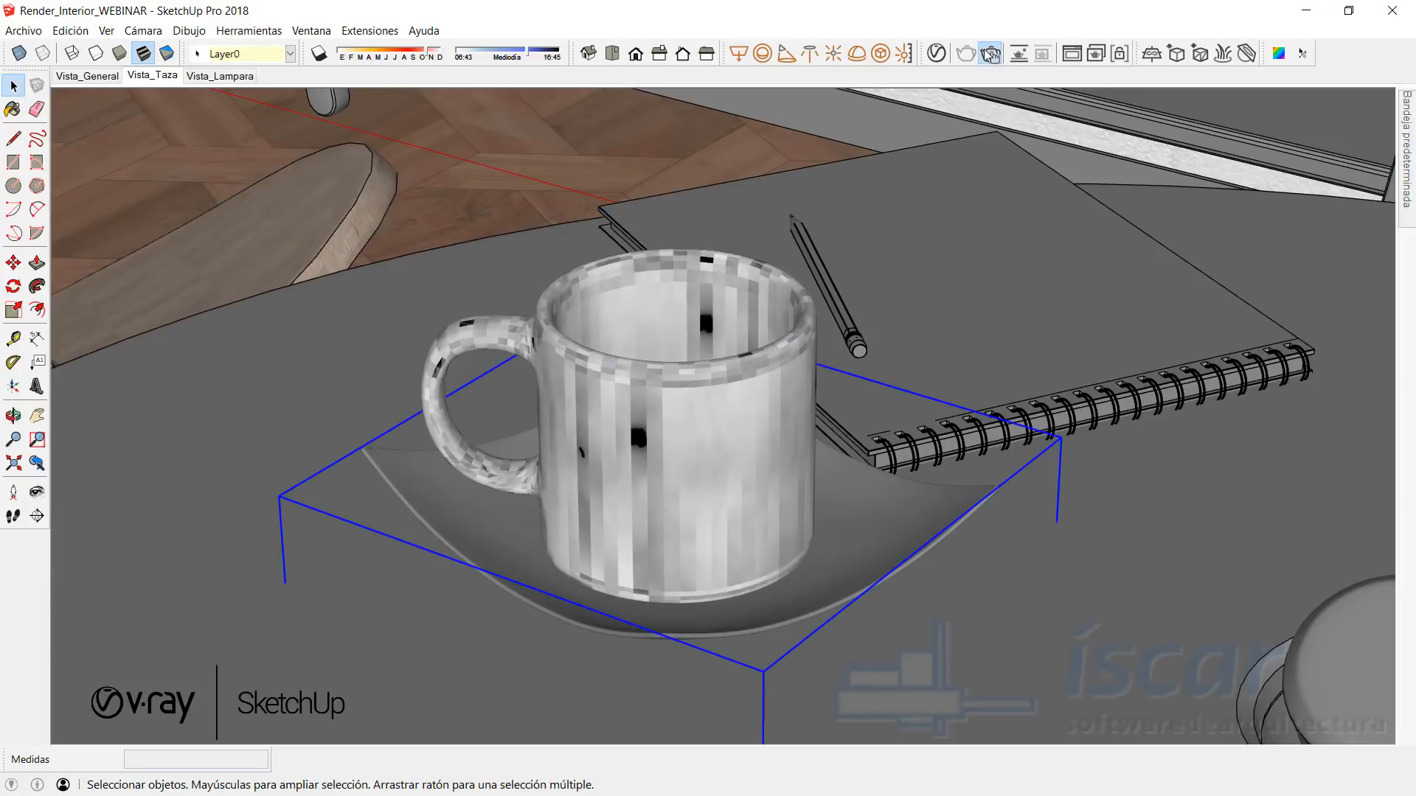
click(992, 53)
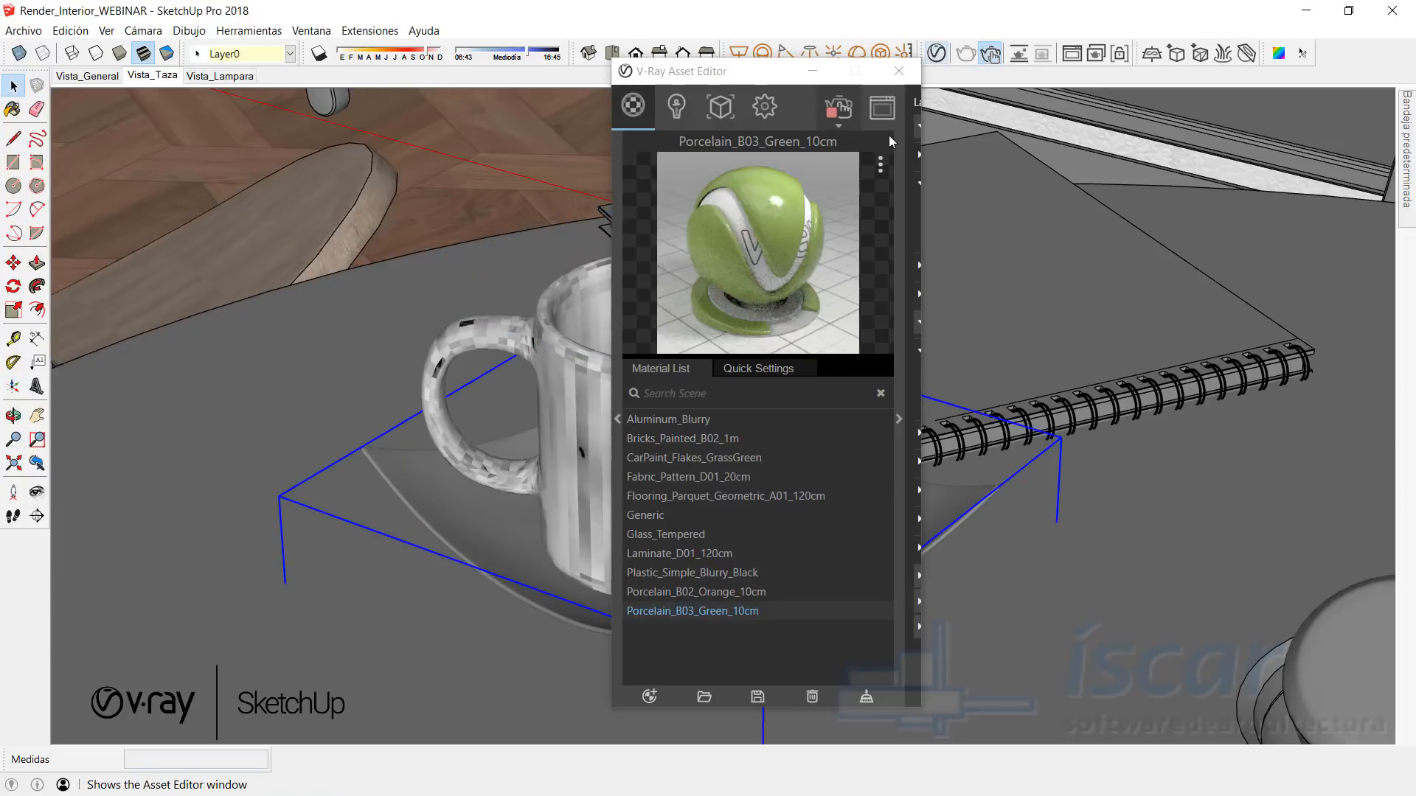
click(671, 592)
right_click(702, 593)
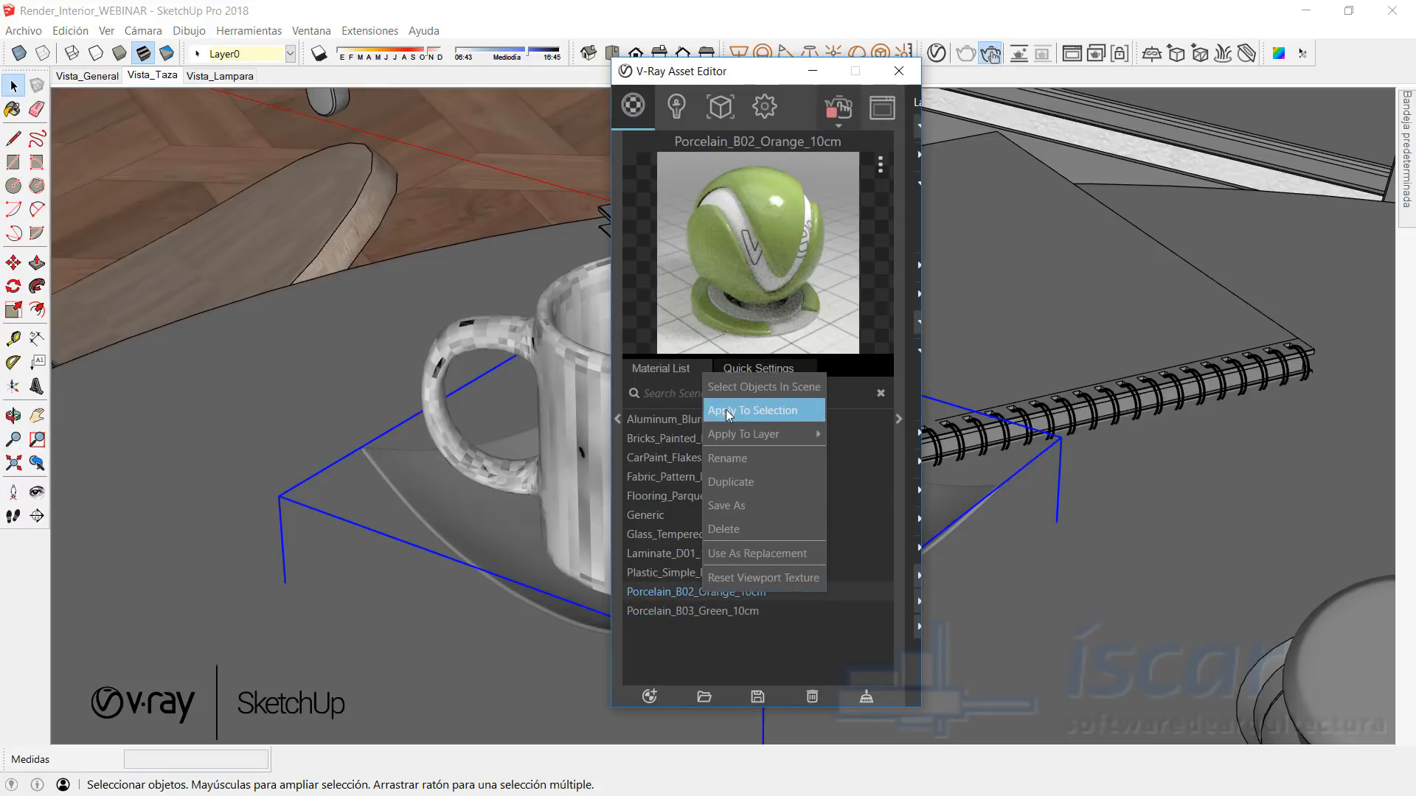
click(725, 409)
click(883, 106)
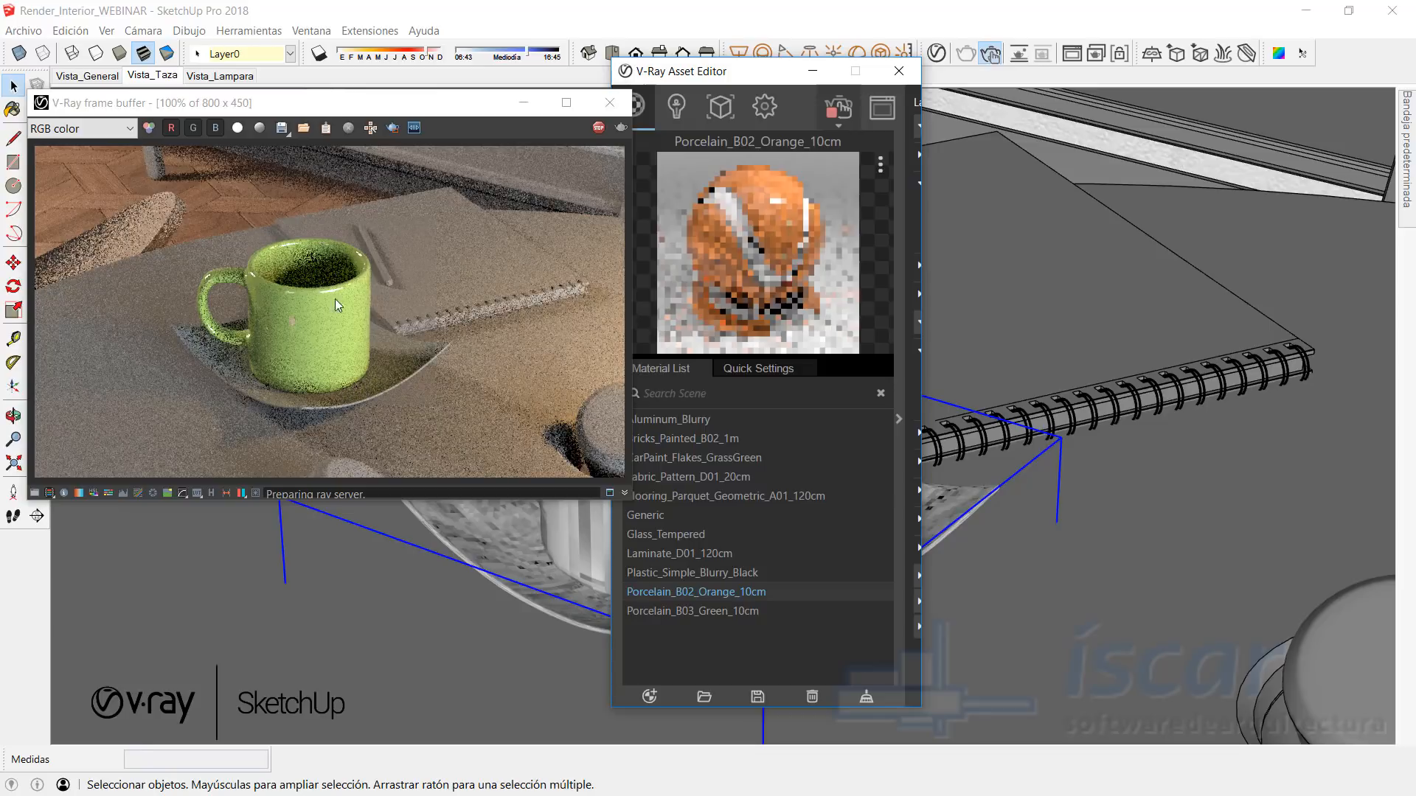
click(392, 129)
drag(152, 221, 468, 440)
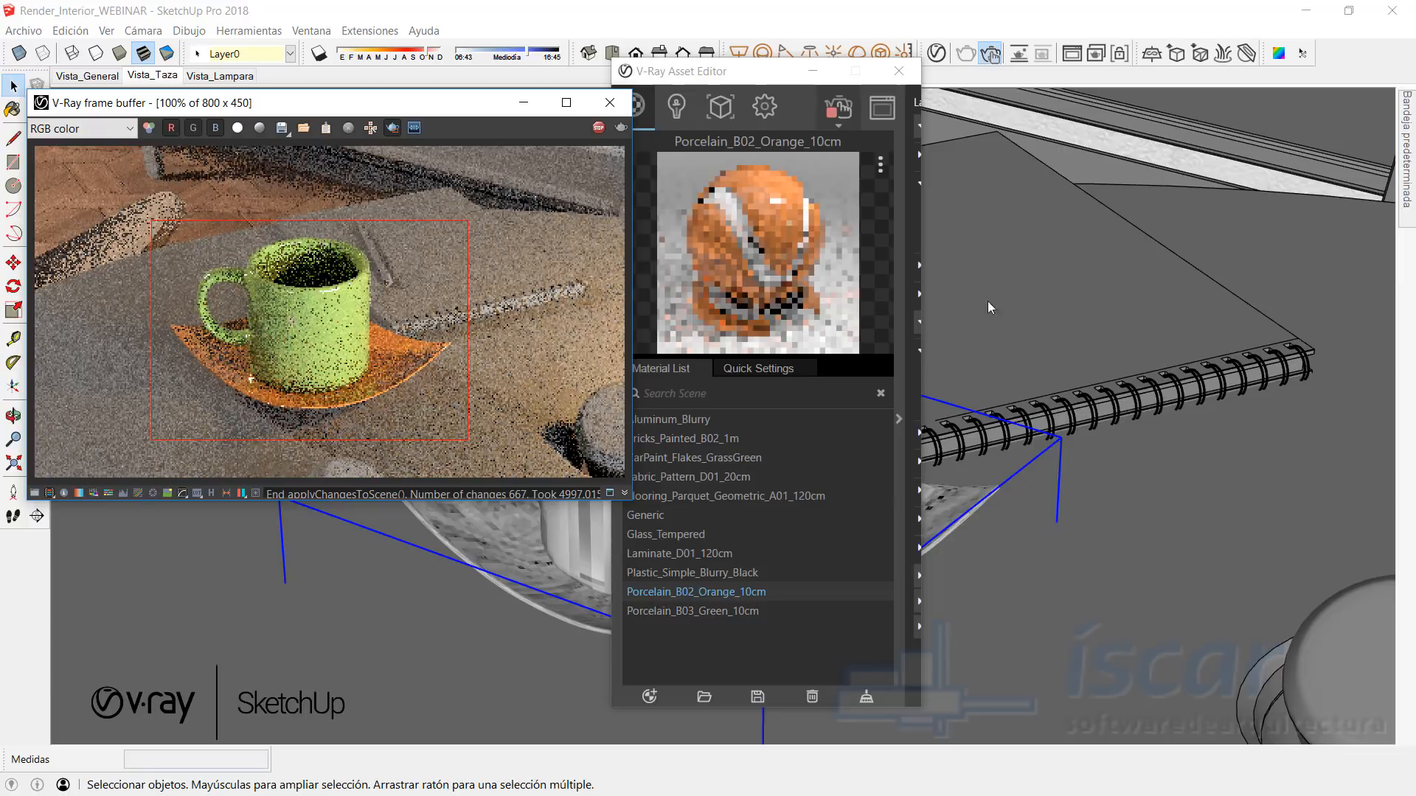
Step: Select both notebook covers and add Paper C04 8cm from the library's Paper category to the scene materials
click(1056, 215)
click(1056, 215)
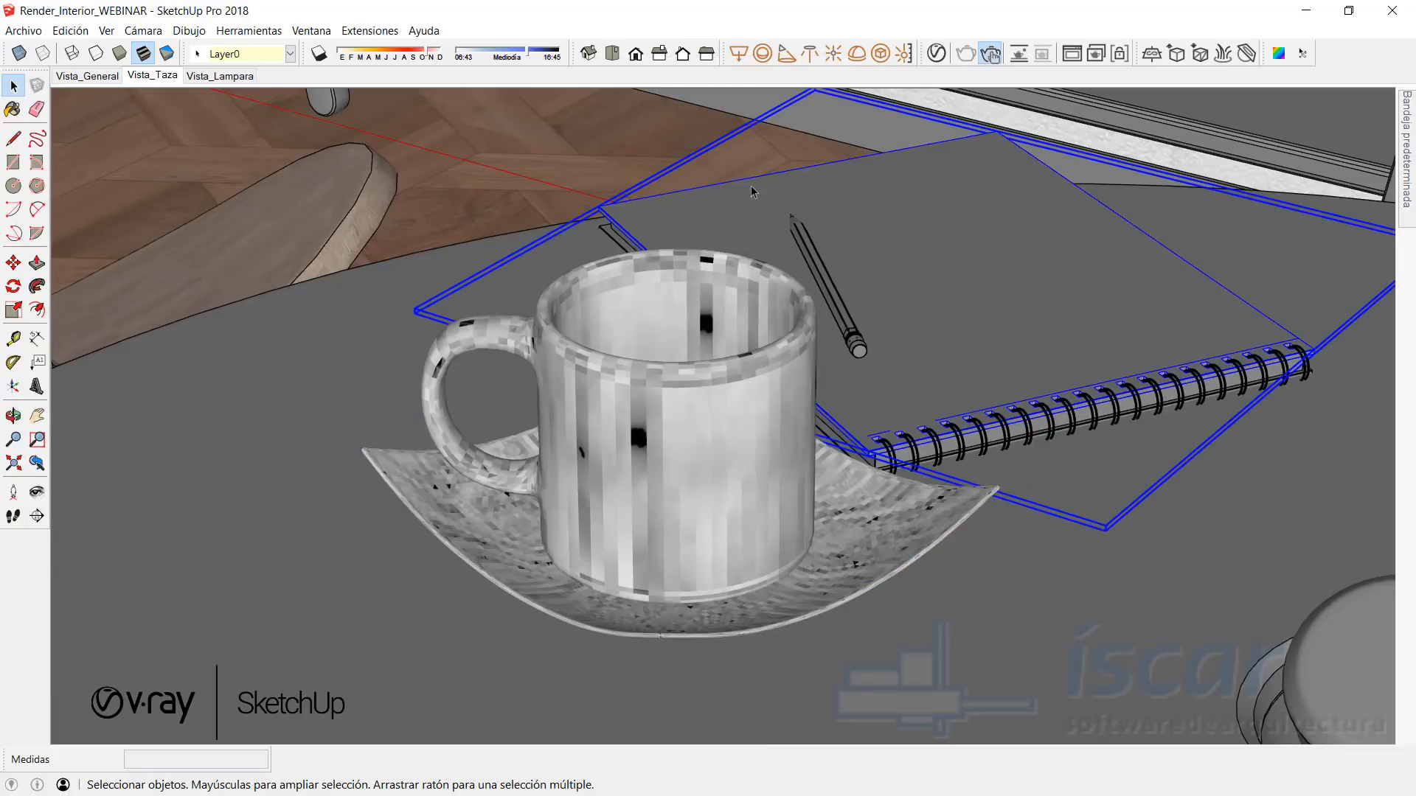
ctrl+click(606, 235)
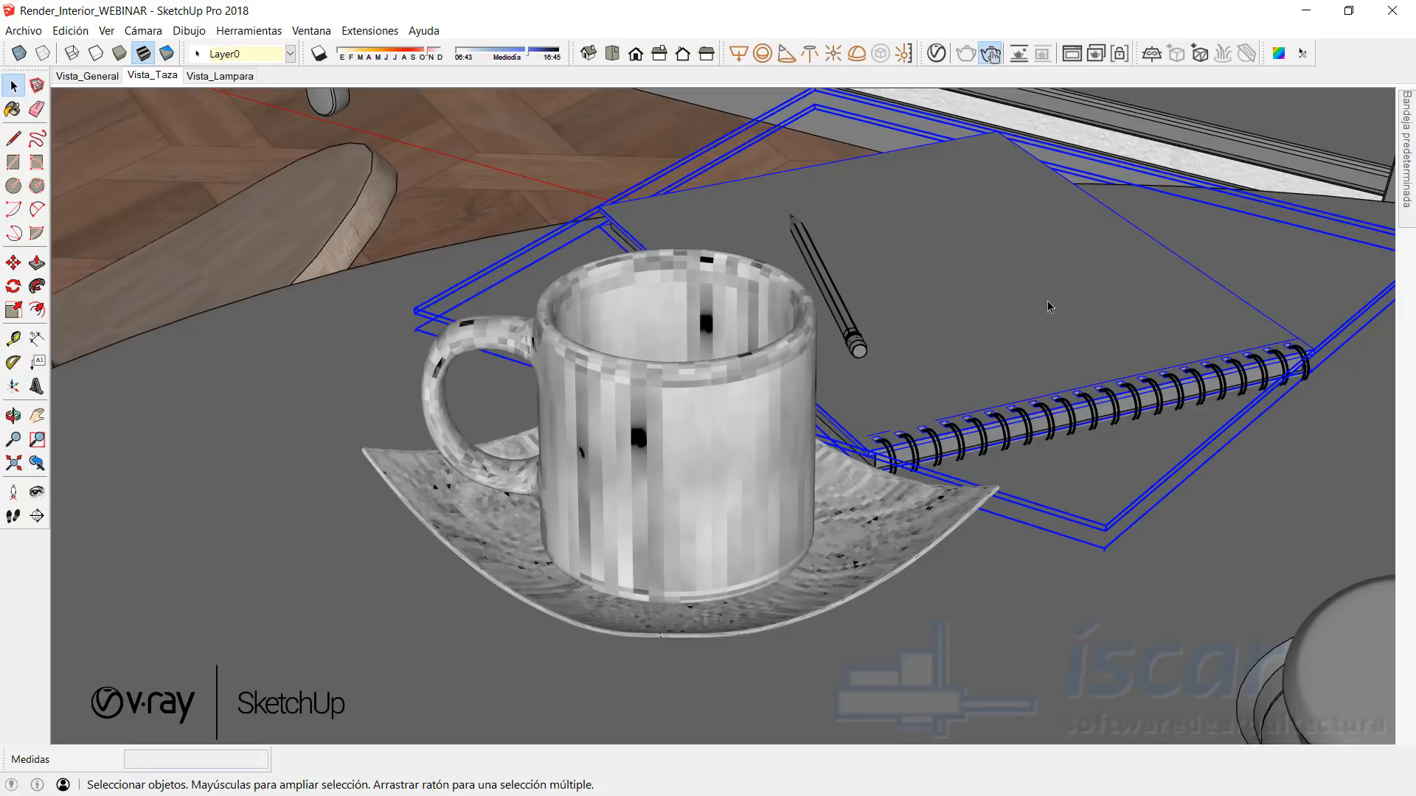
click(937, 54)
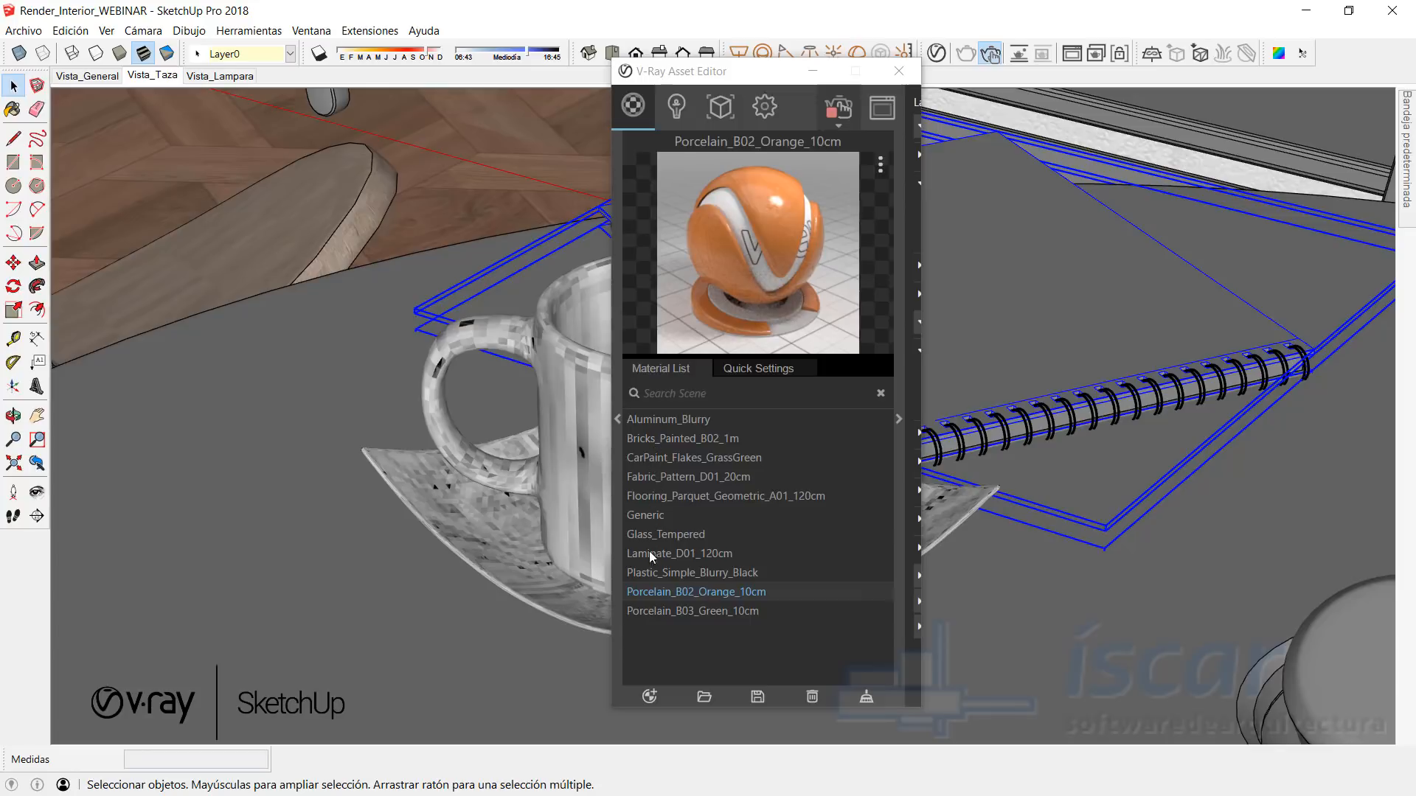
click(618, 422)
scroll(273, 258, down, 1)
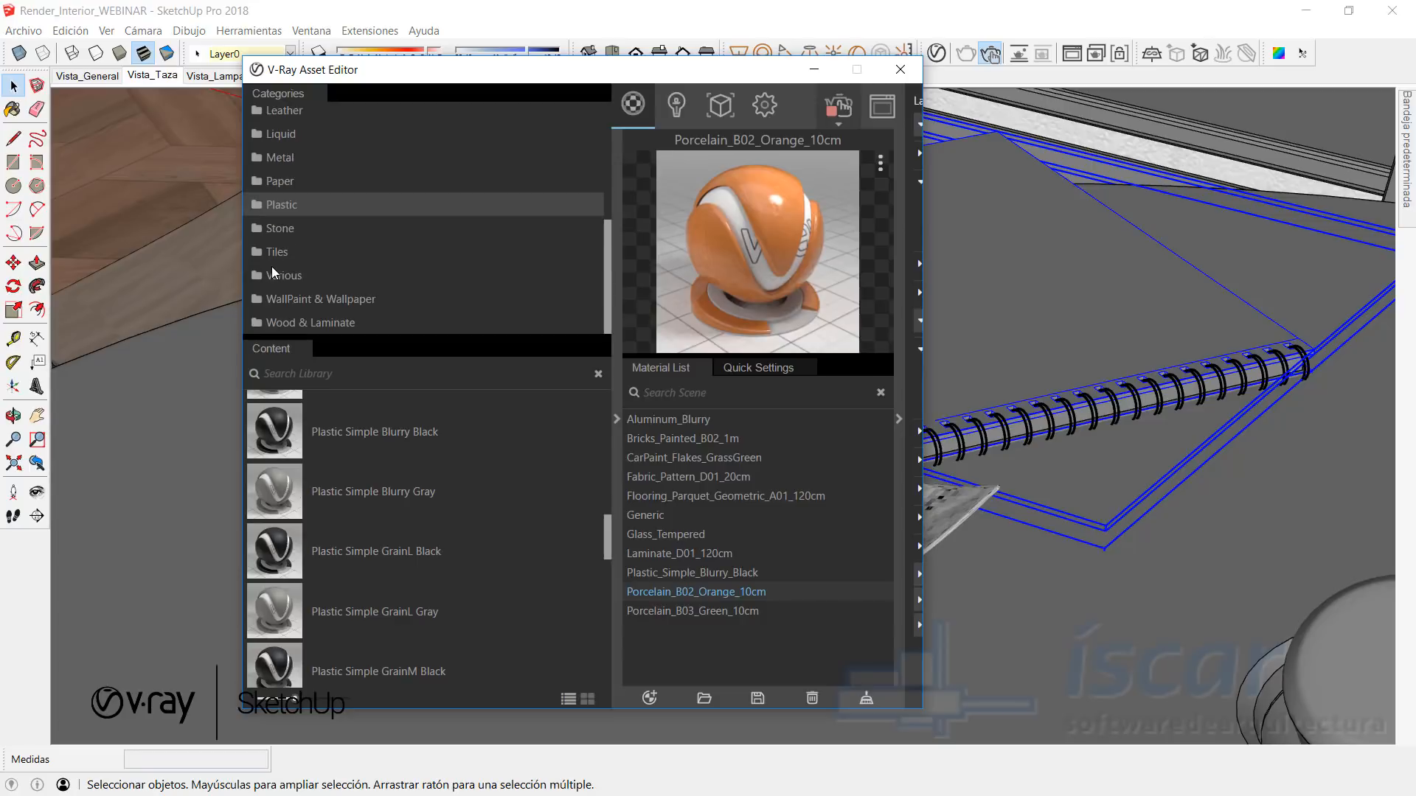
click(280, 184)
scroll(354, 494, down, 4)
scroll(351, 494, up, 1)
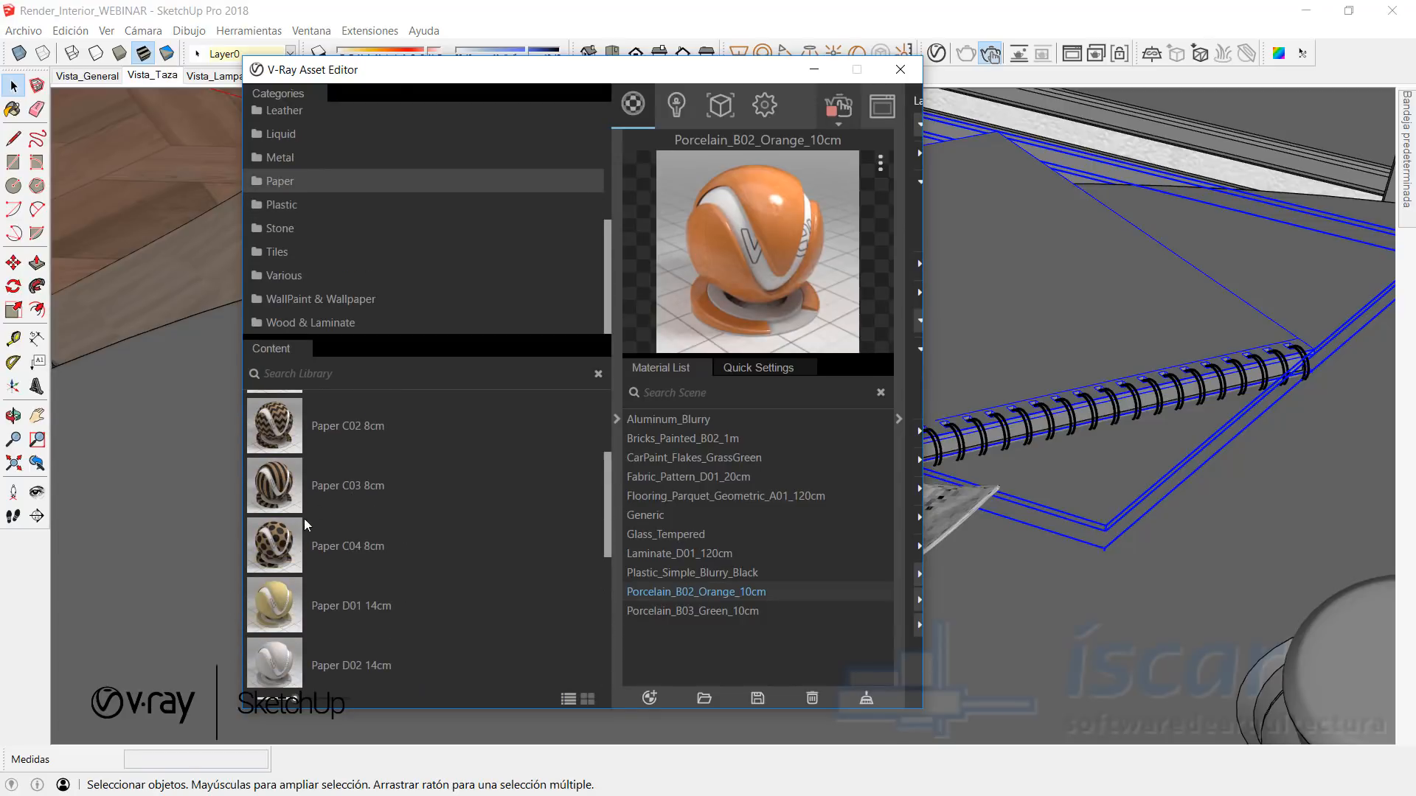
drag(444, 533, 697, 530)
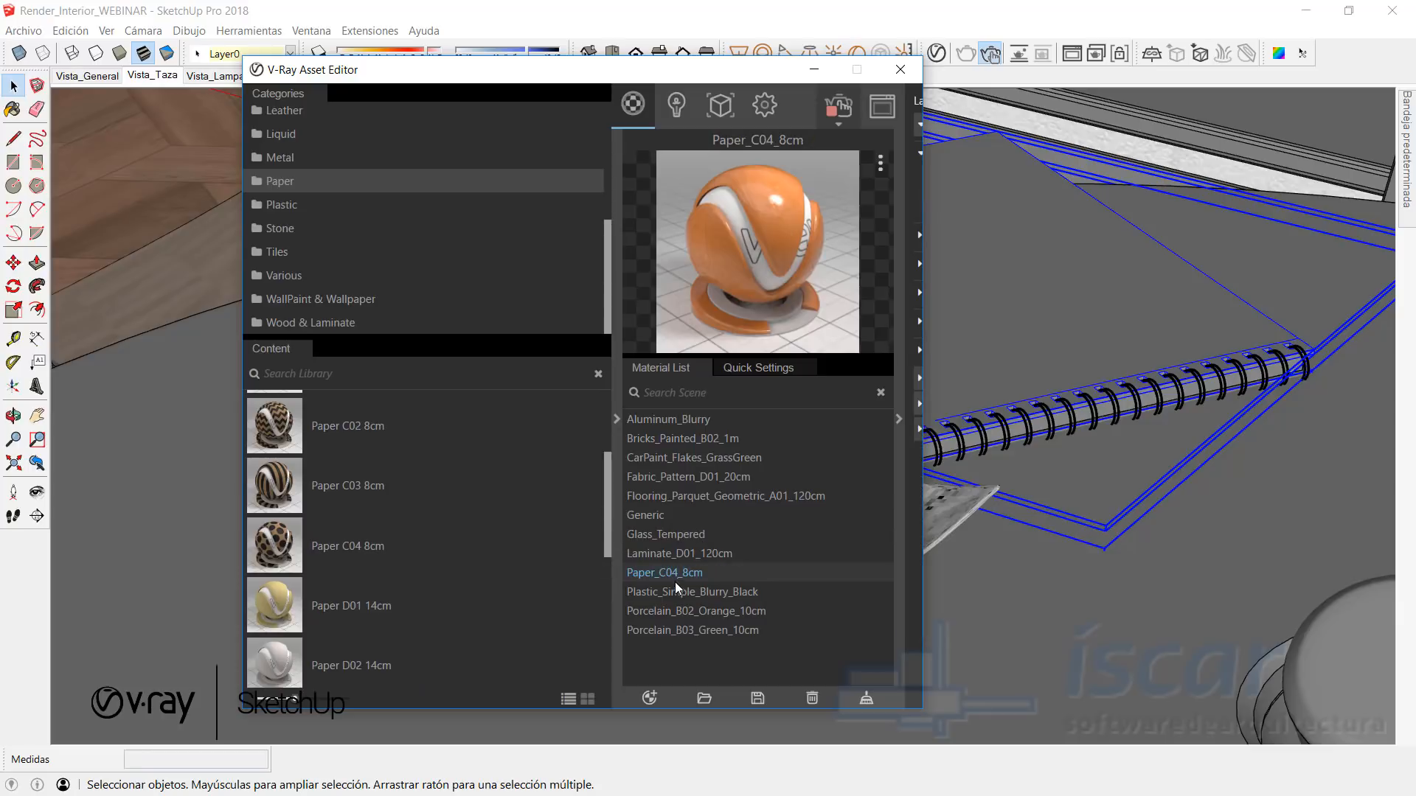
Step: Apply Paper_C04_8cm to the selected notebook covers and redraw the render region over the notebook
right_click(668, 576)
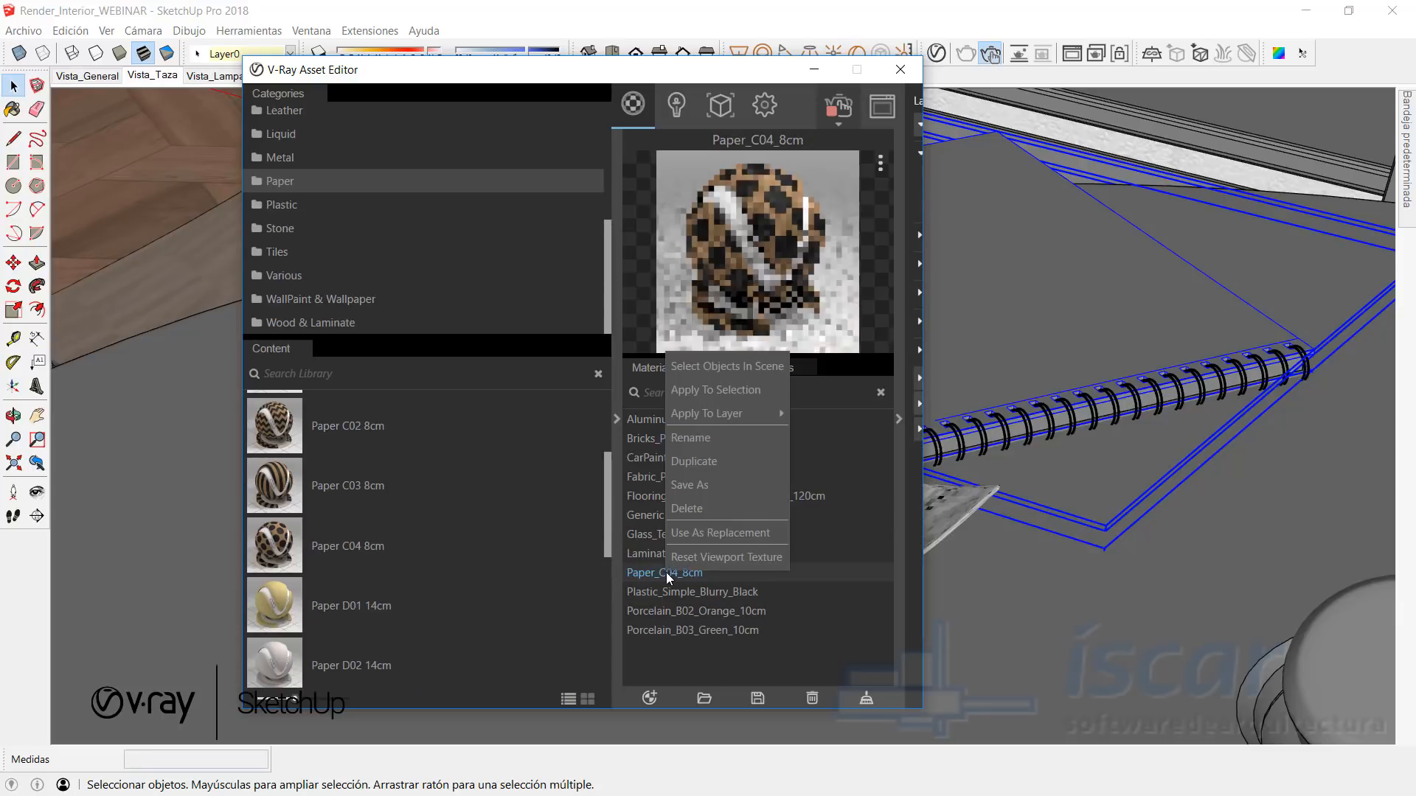
click(701, 386)
click(814, 69)
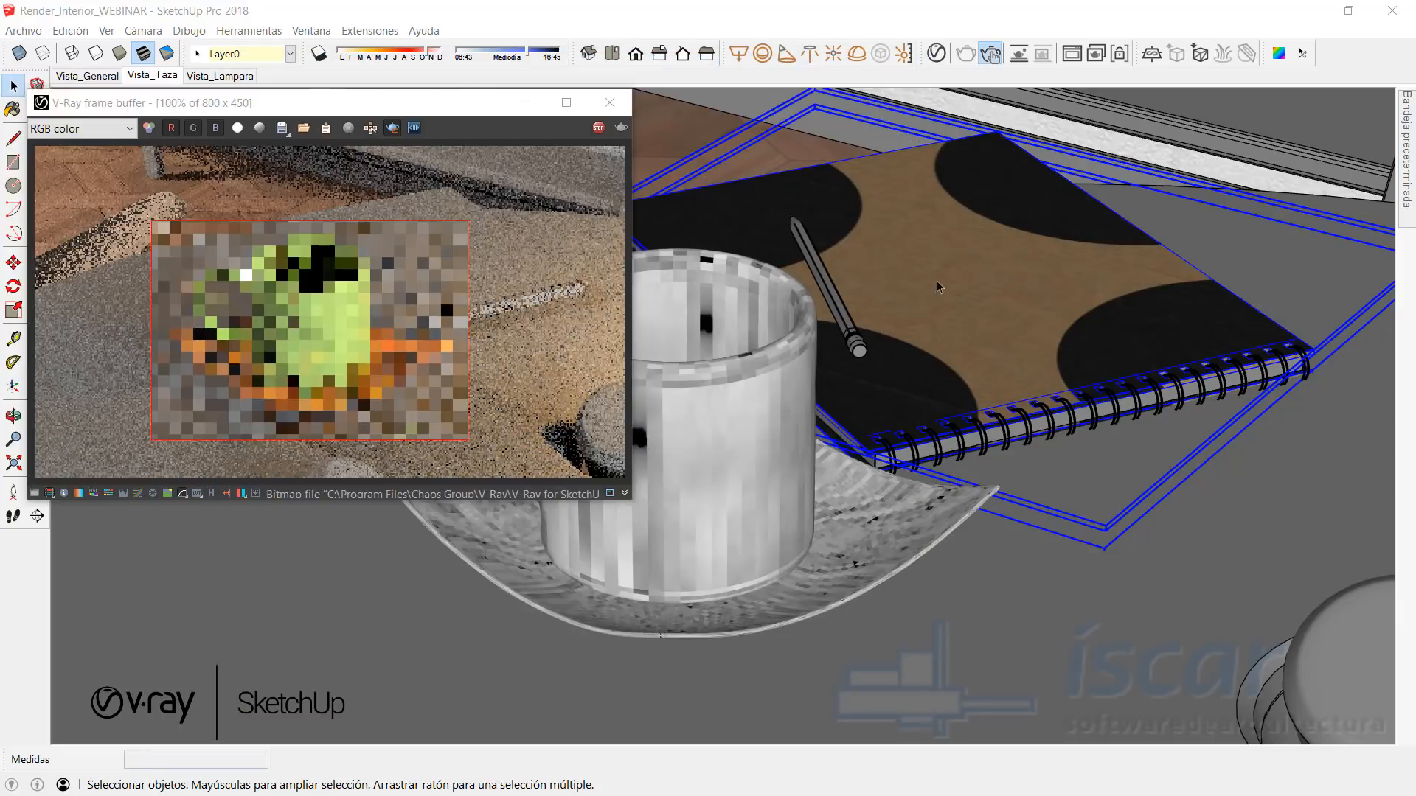
drag(253, 163, 598, 414)
Step: Set the Paper_C04_8cm texture width to 8 cm in the SketchUp material settings and recheck the notebook in the render
mouse_move(1407, 147)
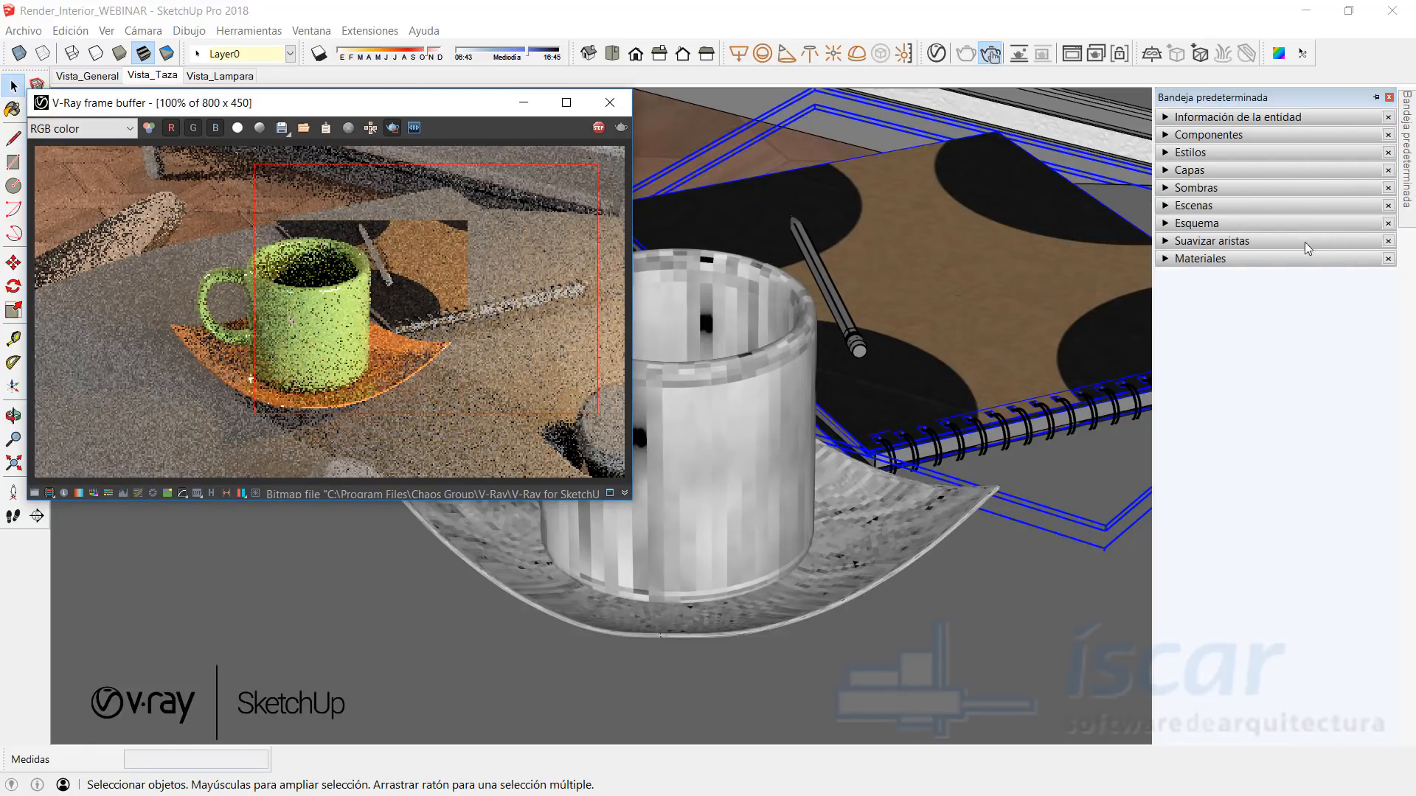
click(1207, 259)
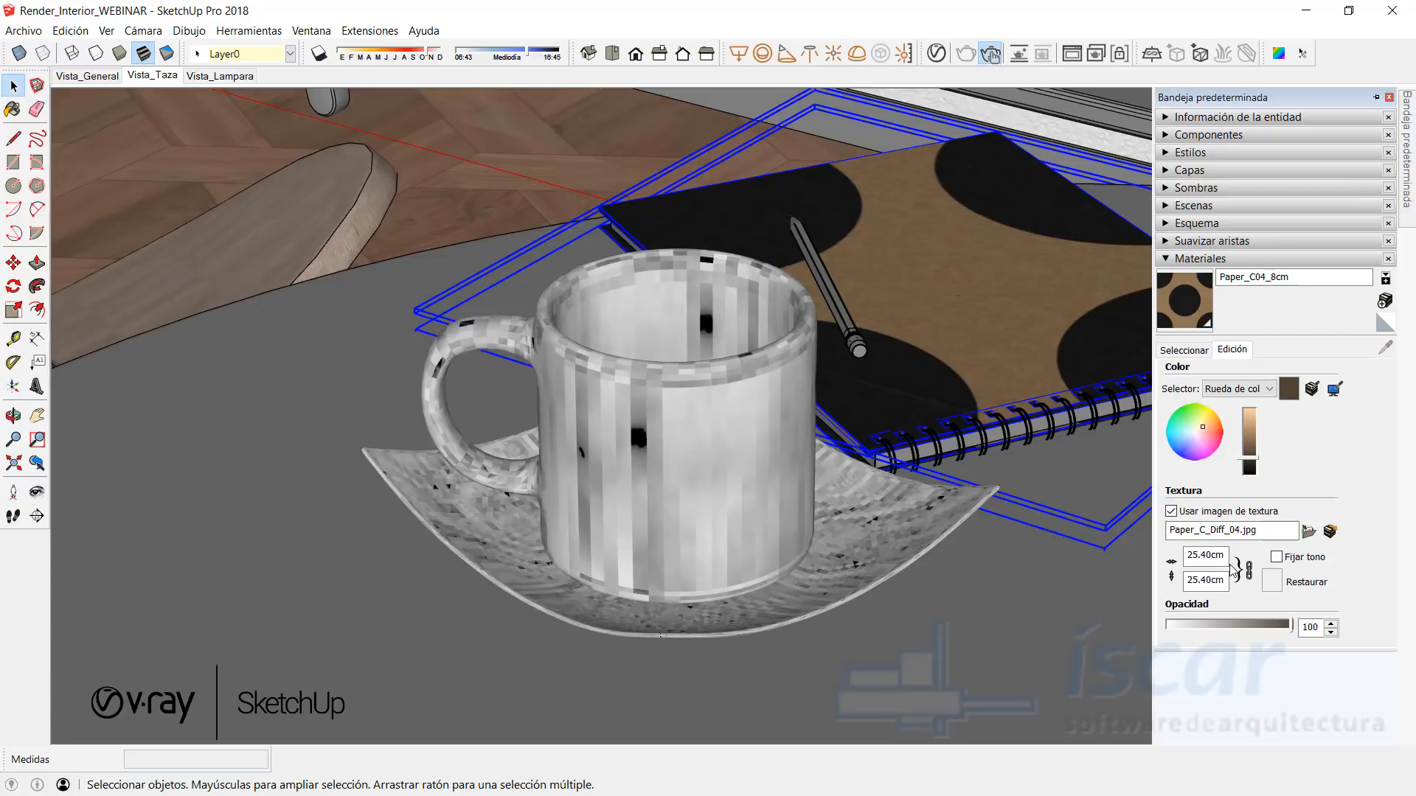
click(1205, 555)
text(8)
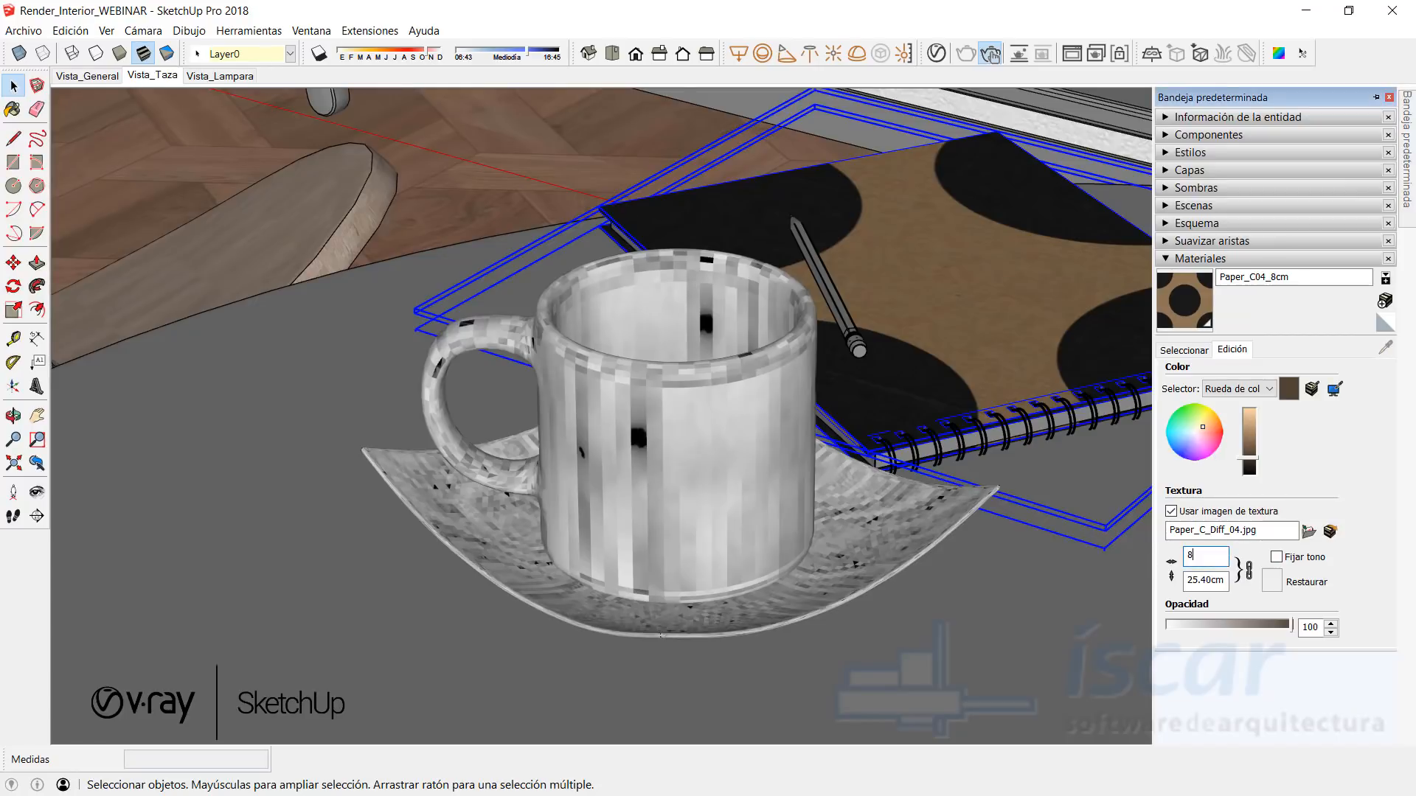
key(Return)
click(1184, 350)
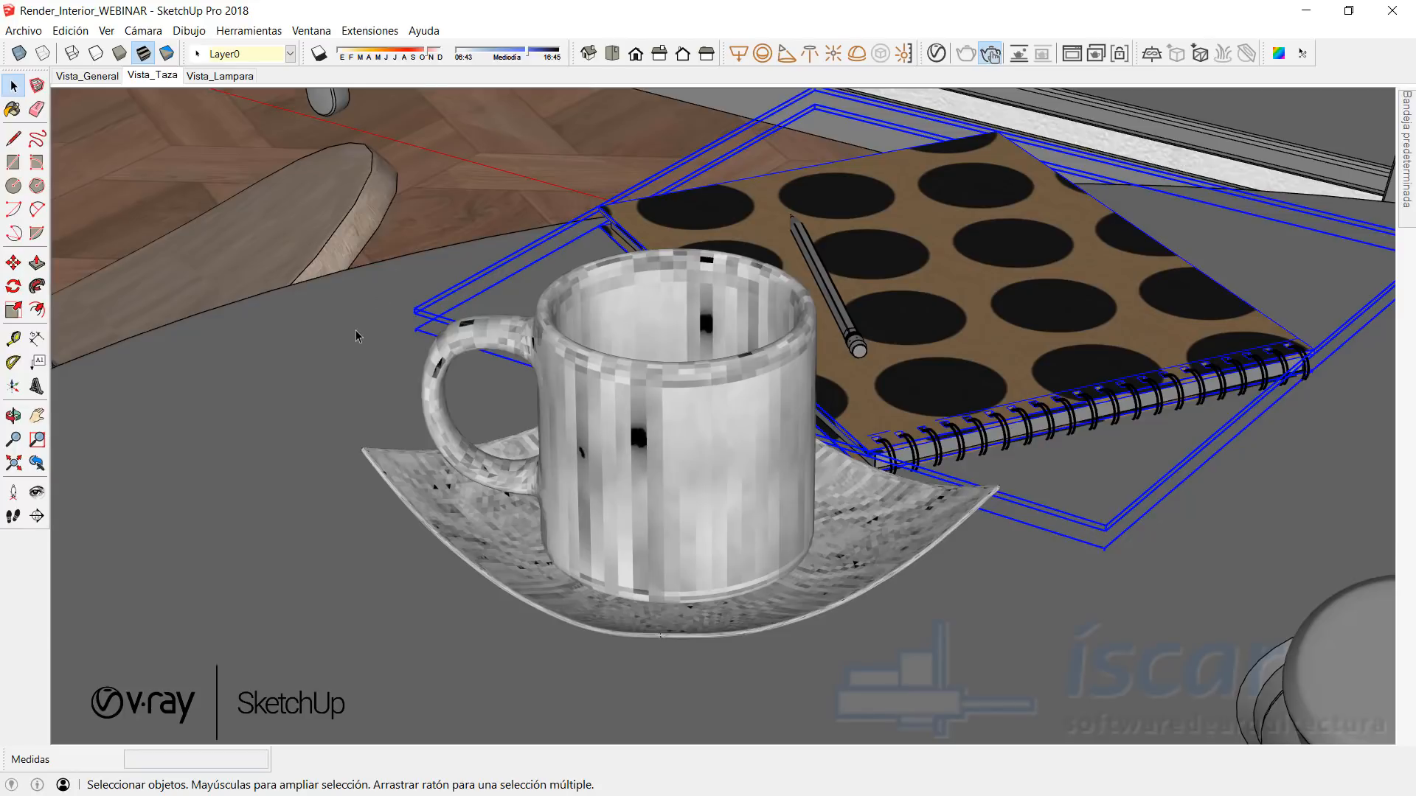
click(1042, 53)
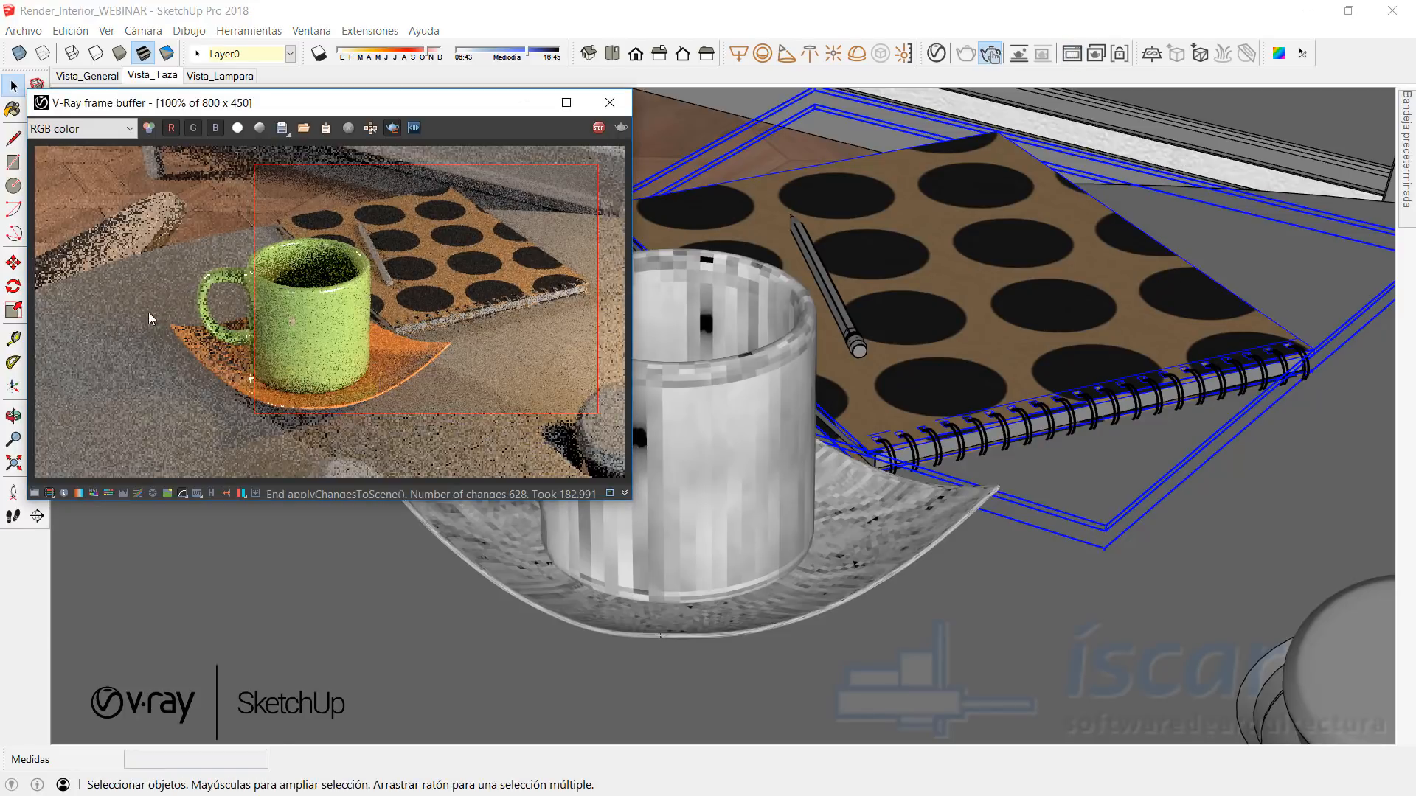
Step: Apply the Glass_Tempered material to the tabletop and turn off the render region to render the full frame
click(332, 612)
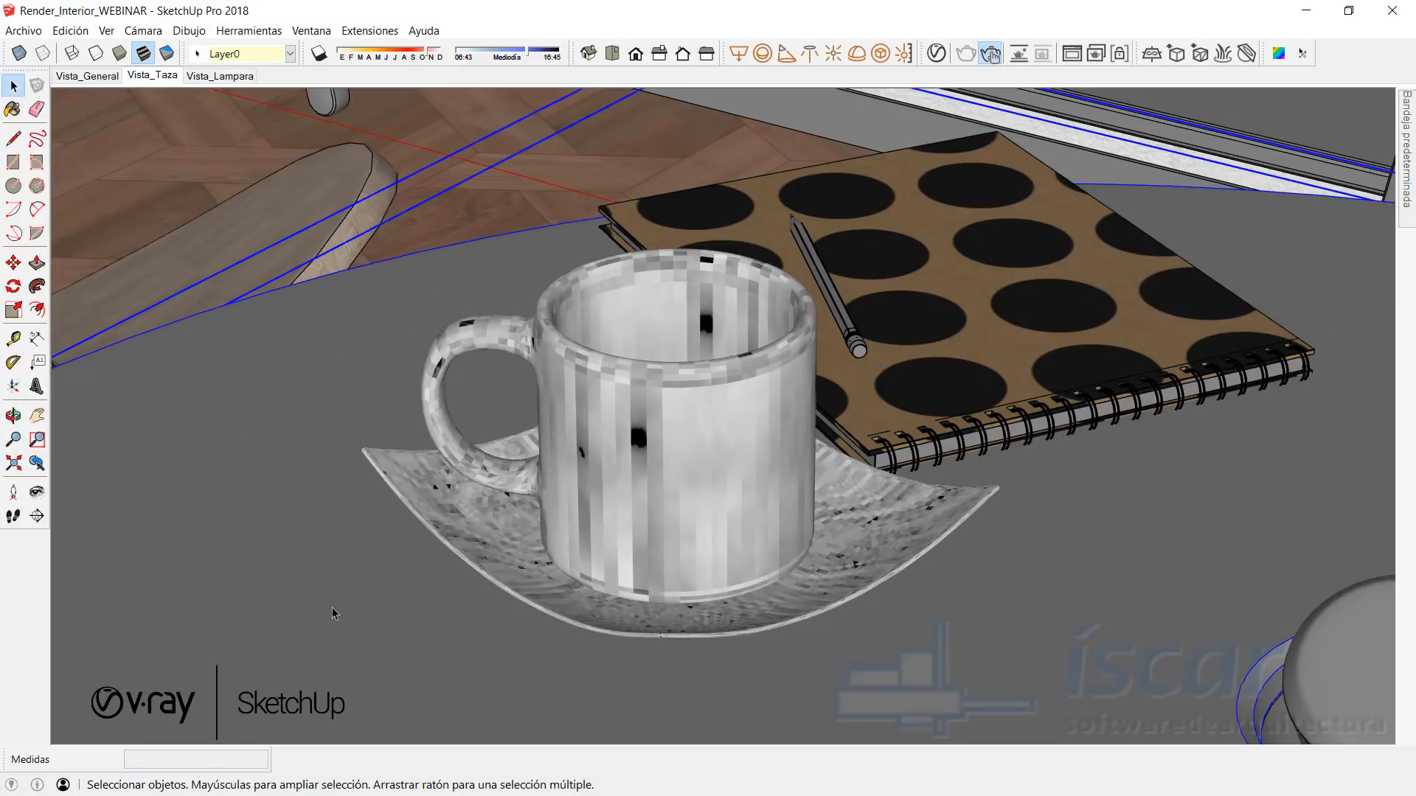
click(936, 53)
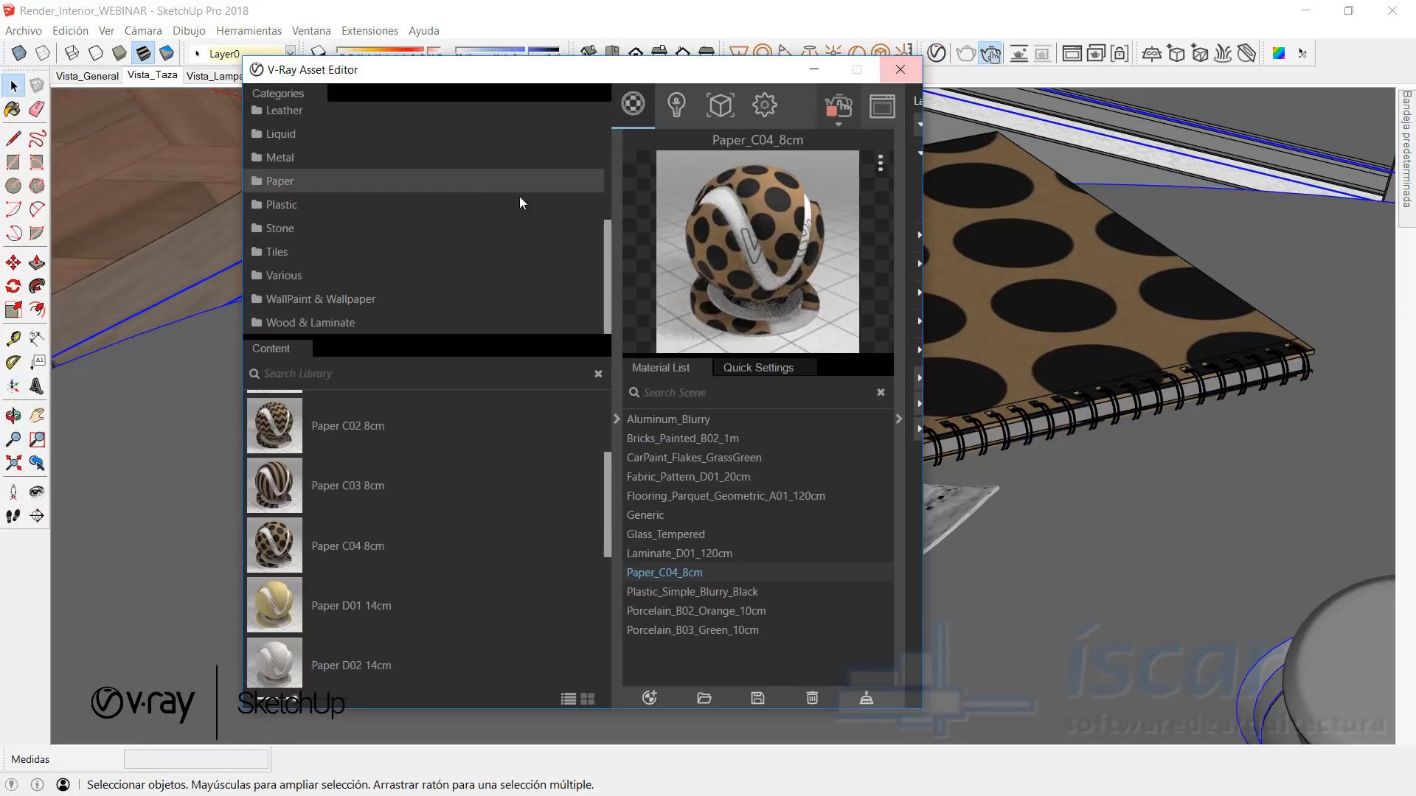
click(658, 534)
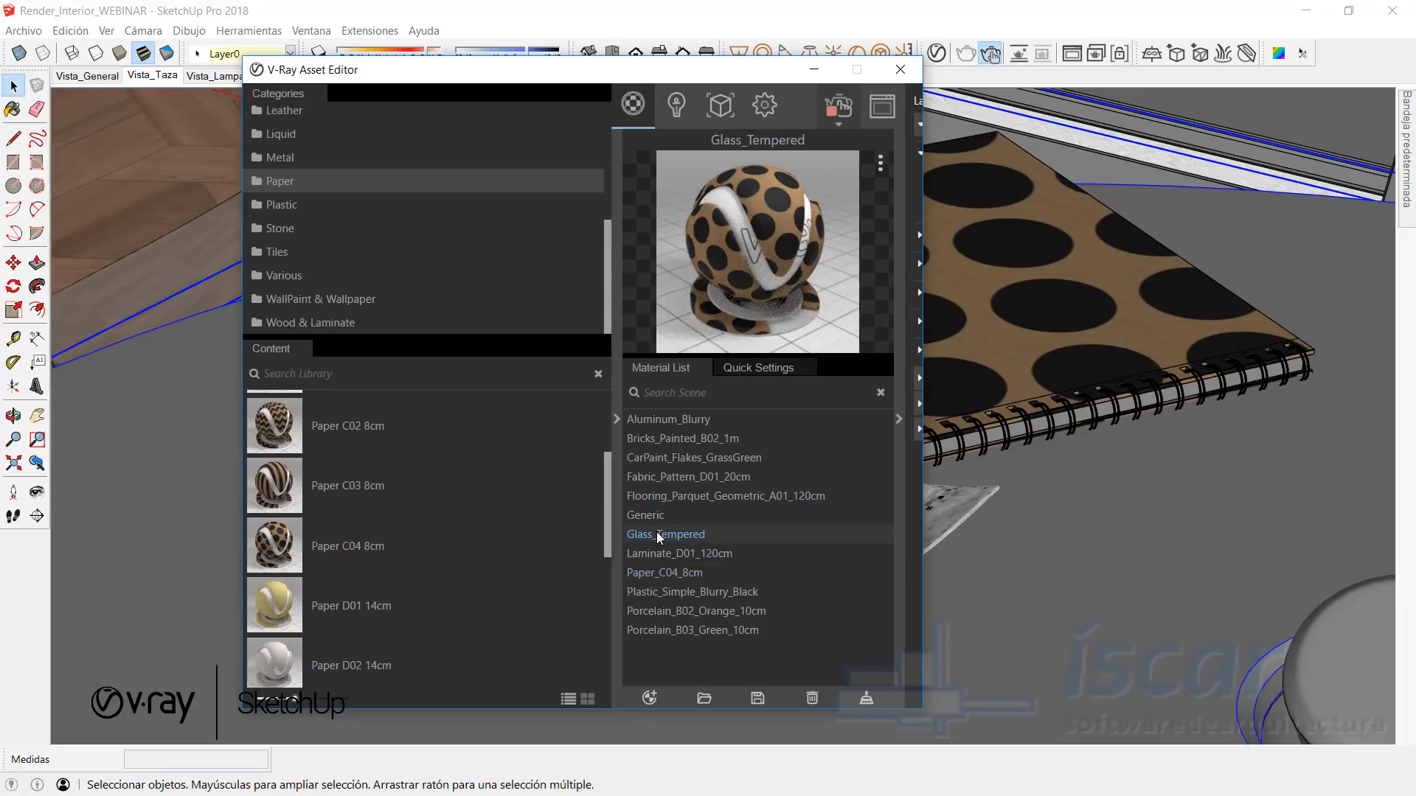
right_click(656, 532)
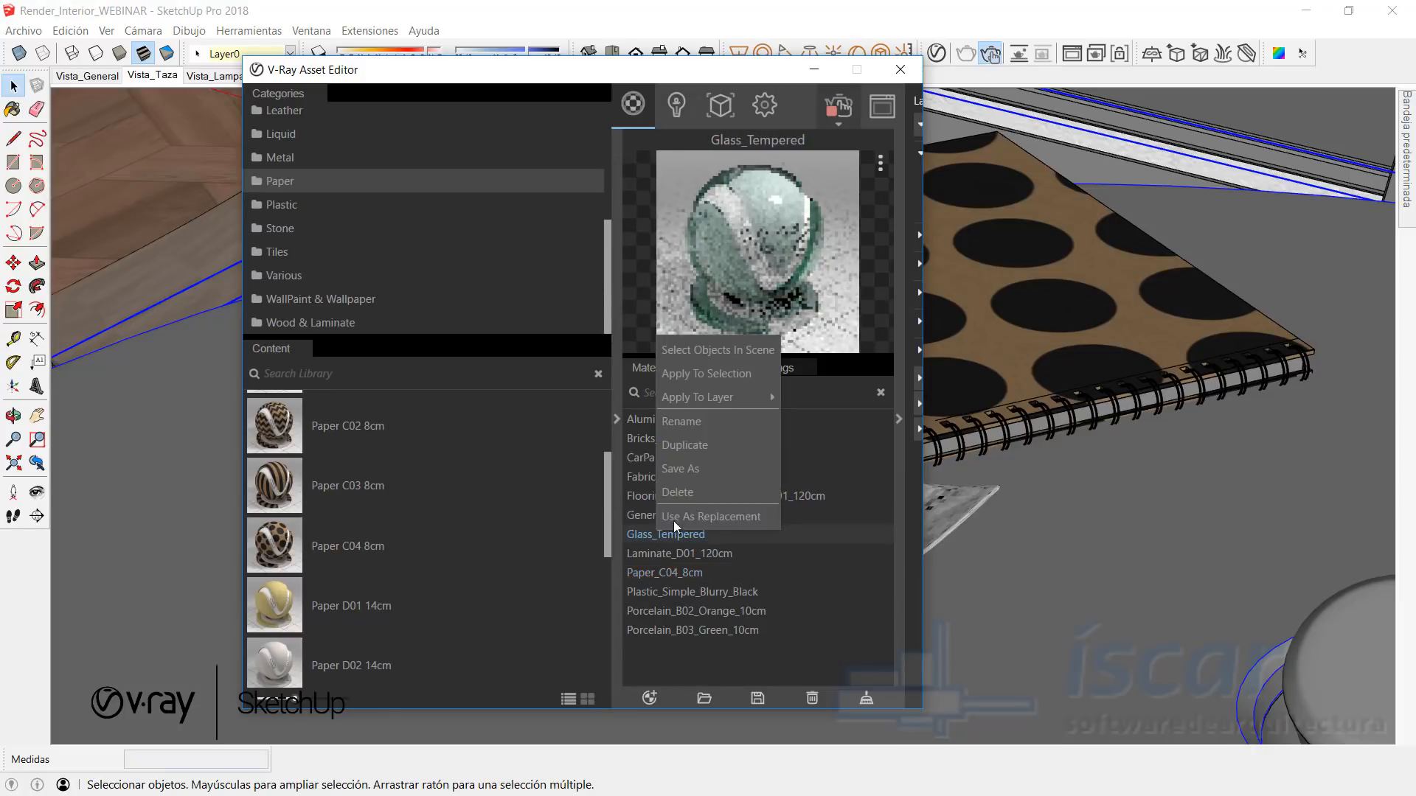
click(700, 373)
click(616, 425)
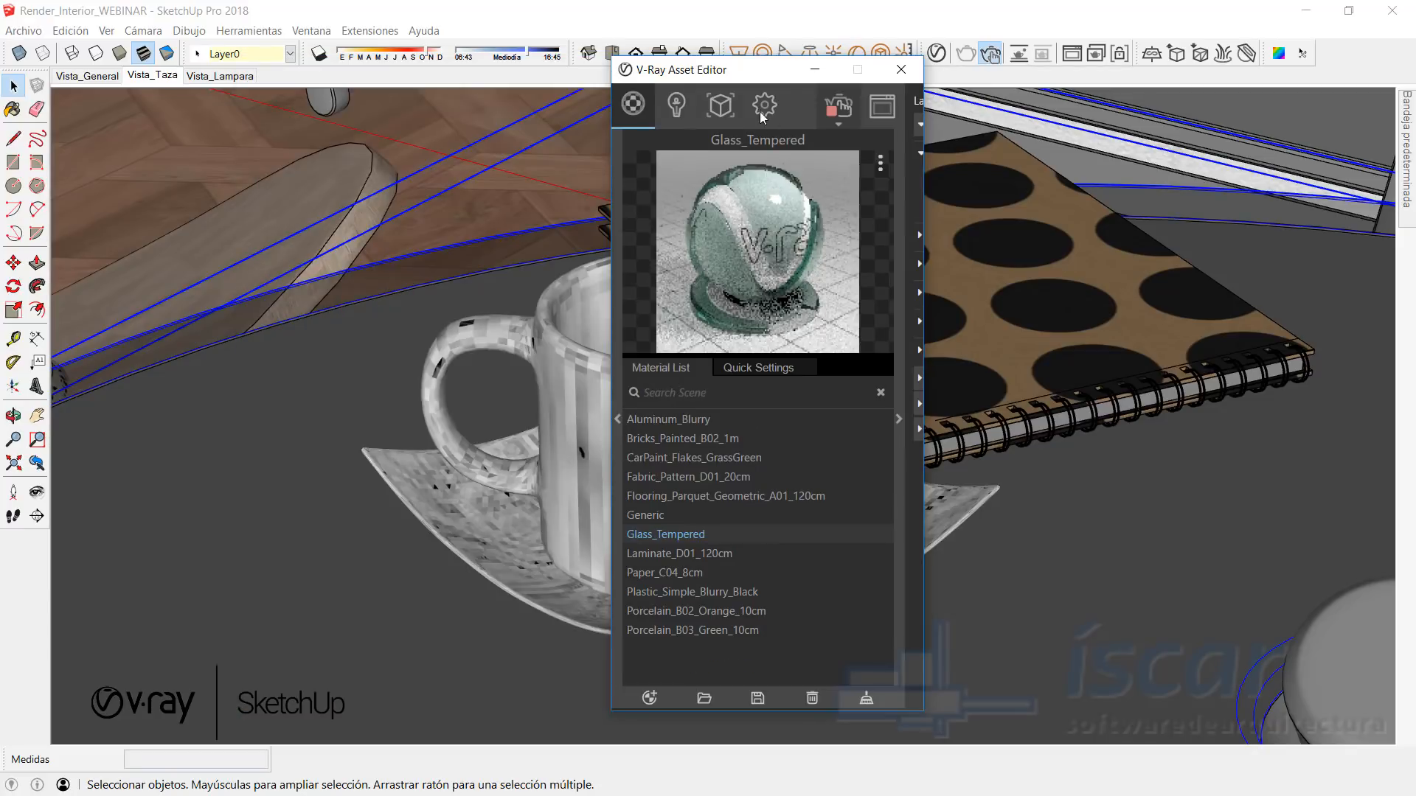
click(815, 70)
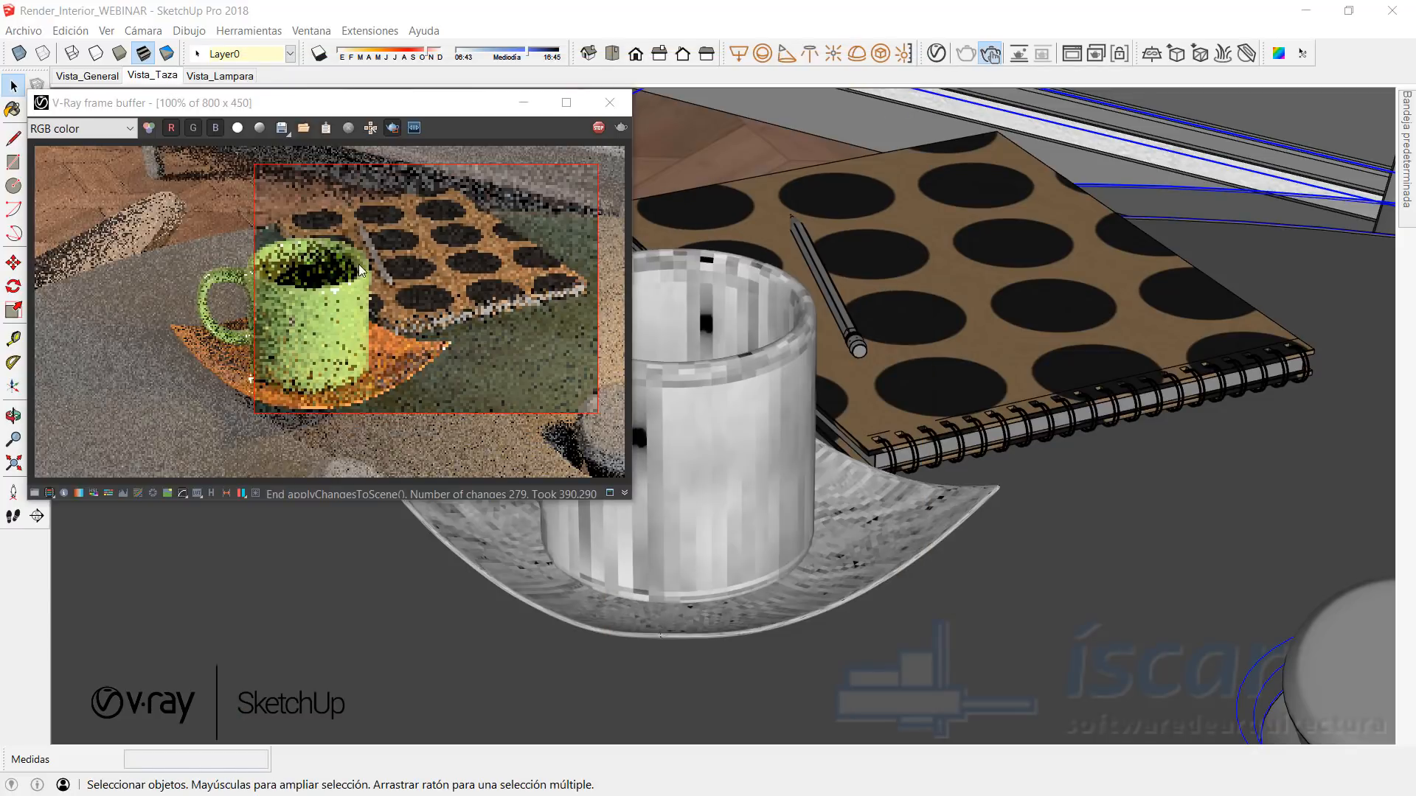
click(393, 129)
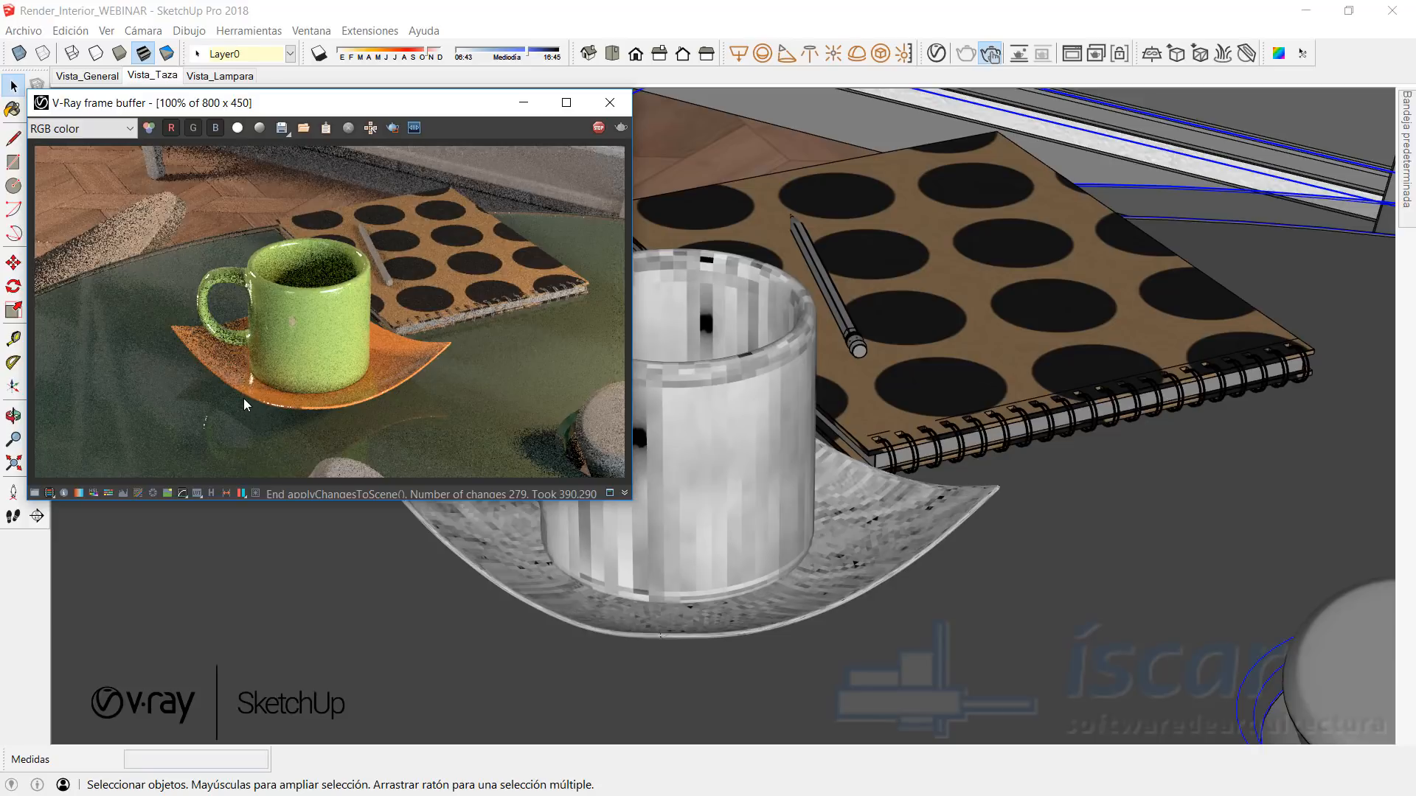
Step: Return to the Vista_General scene and apply CarPaint_Flakes_GrassGreen to the laptop's lid
click(100, 76)
click(99, 76)
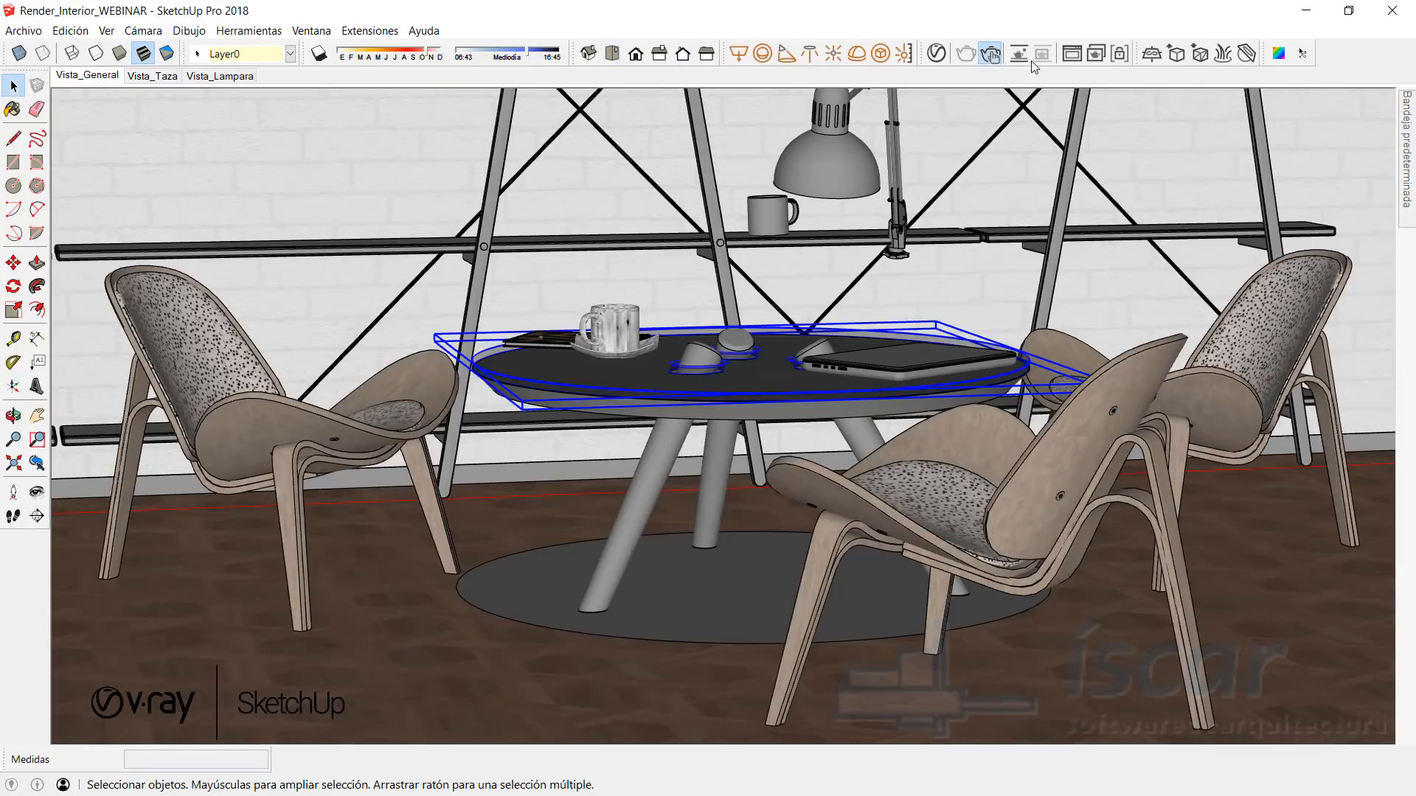
click(1072, 54)
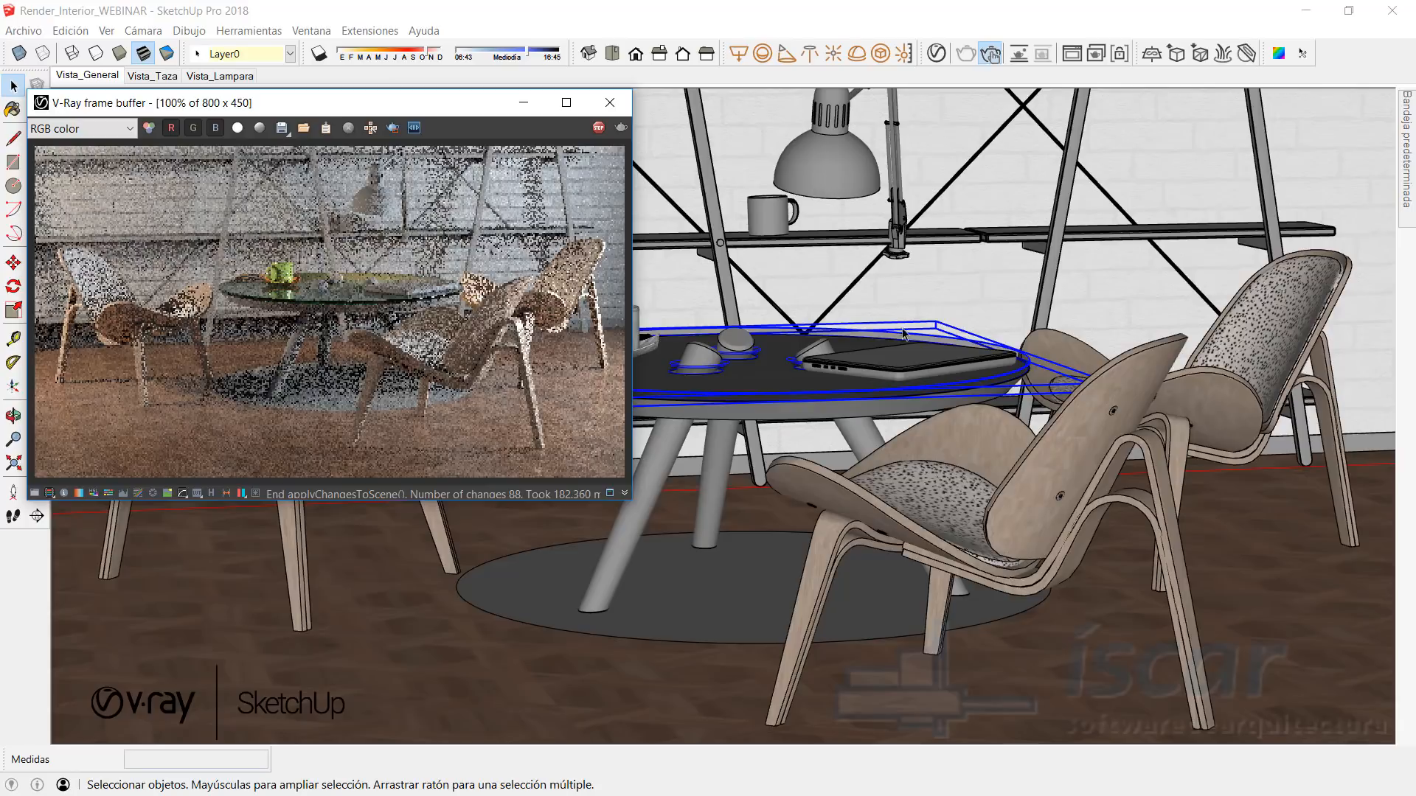
click(897, 371)
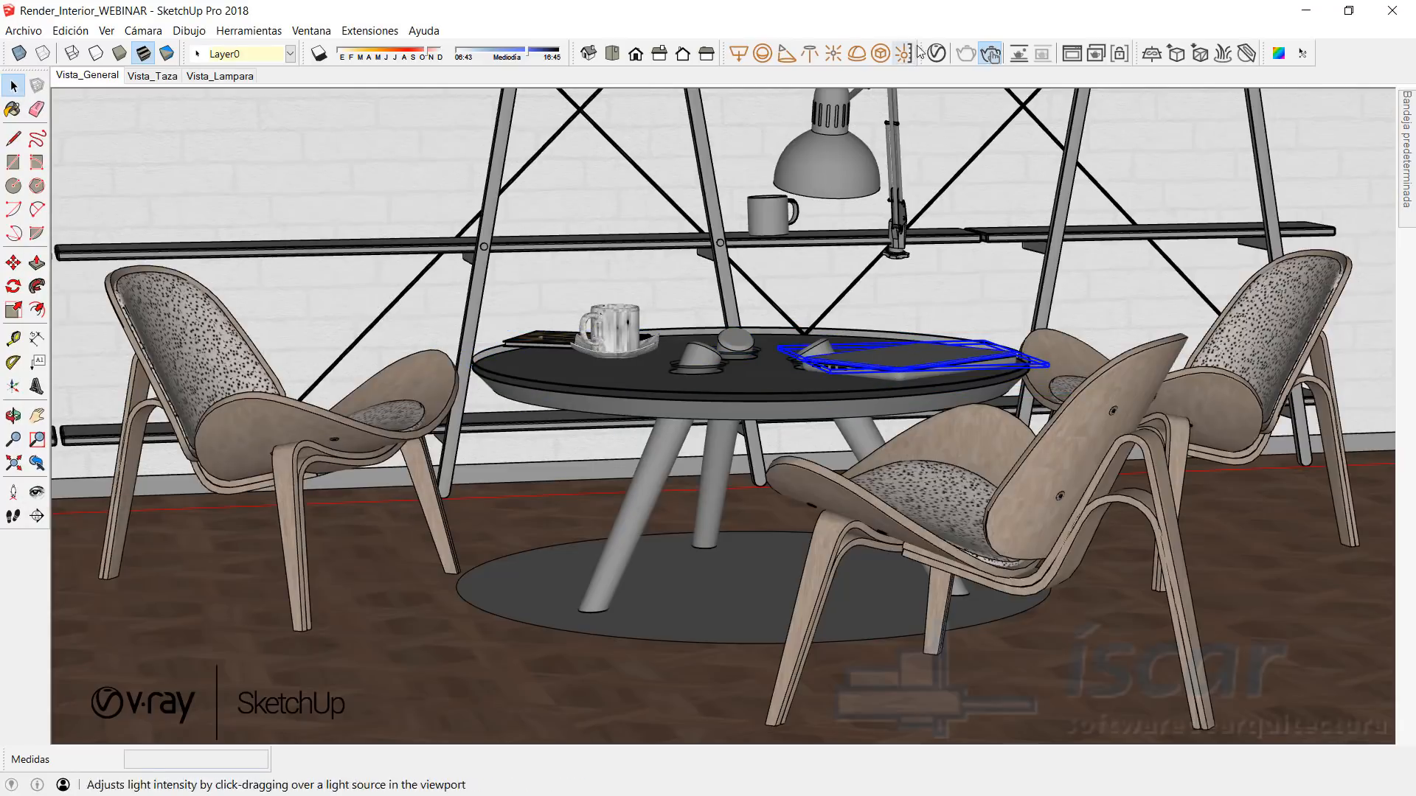
click(936, 53)
click(671, 464)
right_click(670, 462)
click(699, 502)
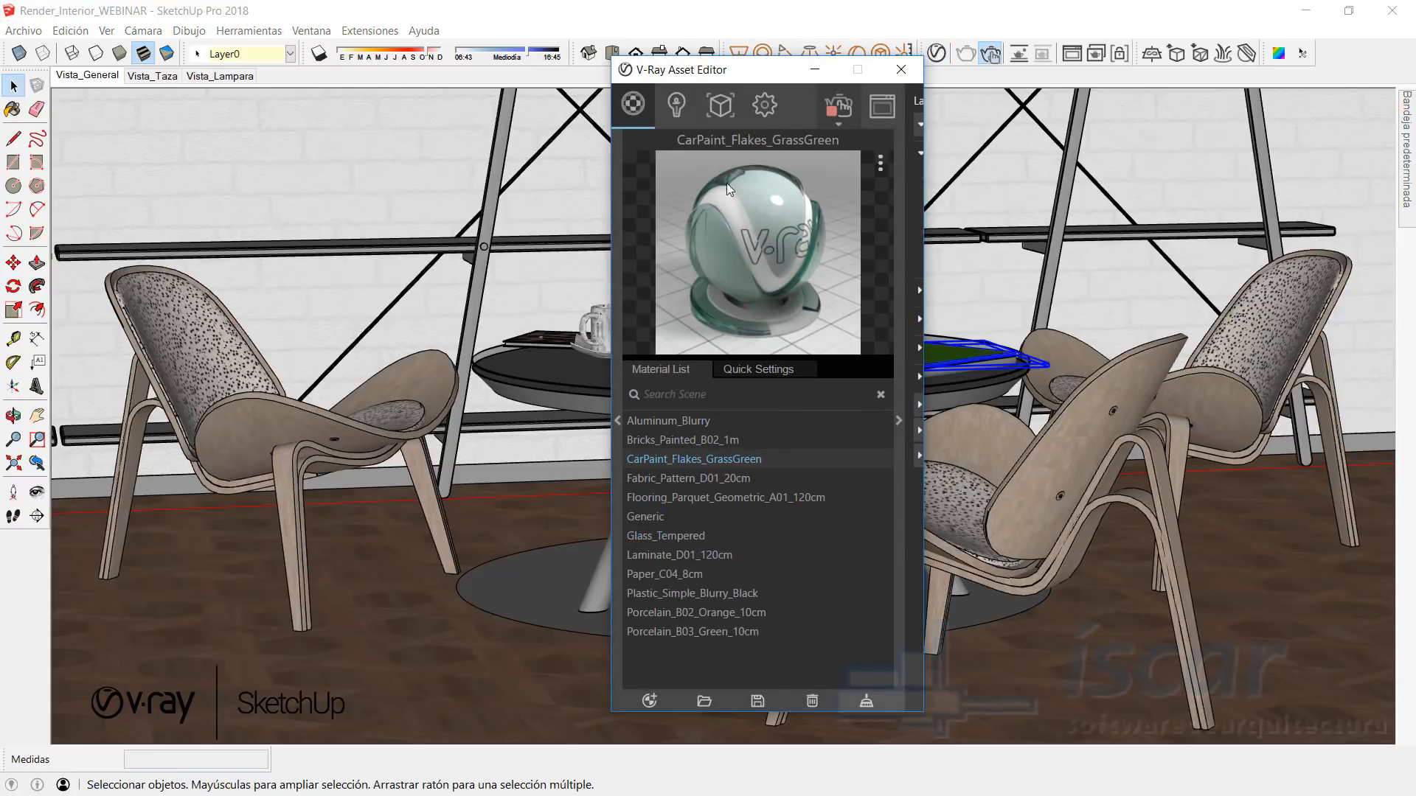
Step: Select the laptop's base and apply the Plastic_Simple_Blurry_Black material to it
drag(747, 82, 493, 40)
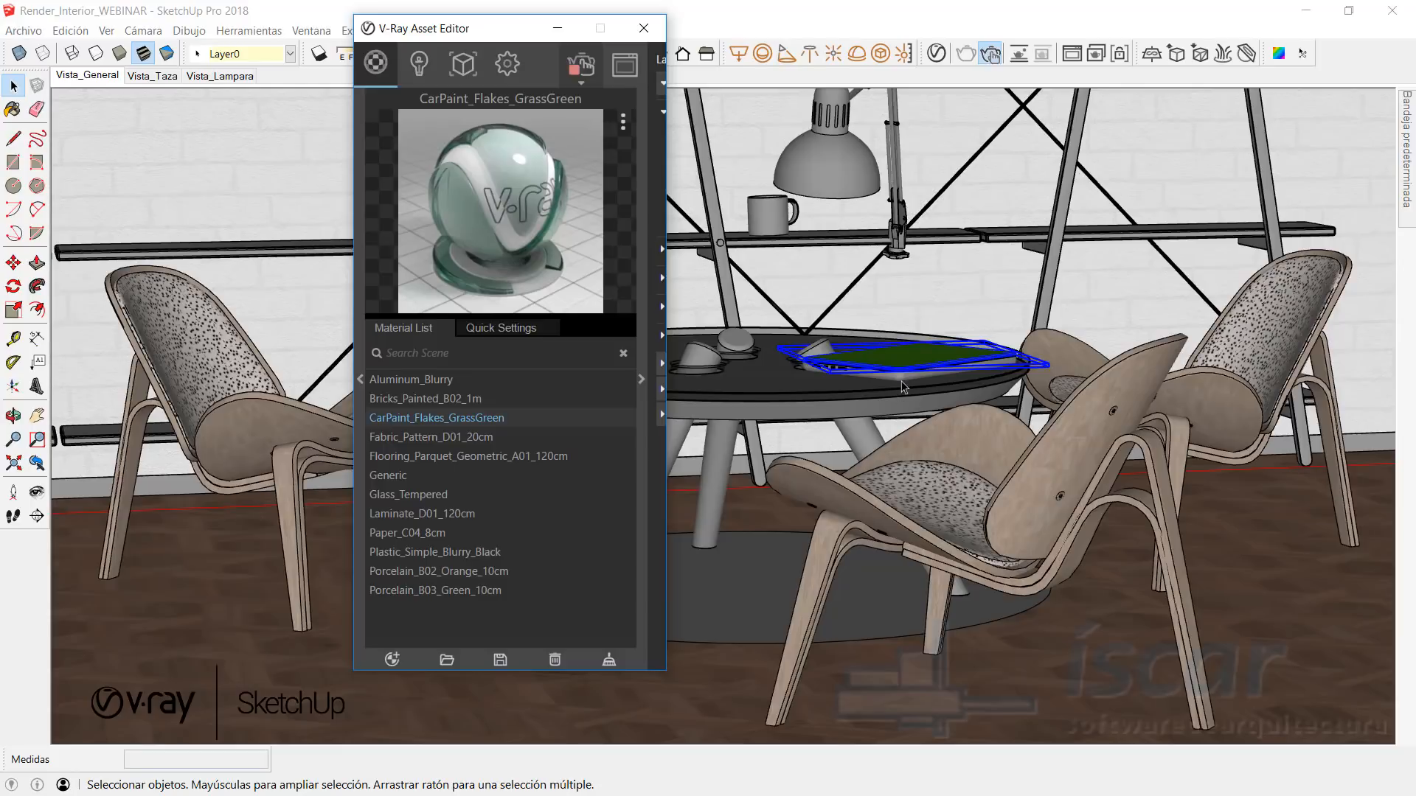
click(904, 384)
click(935, 54)
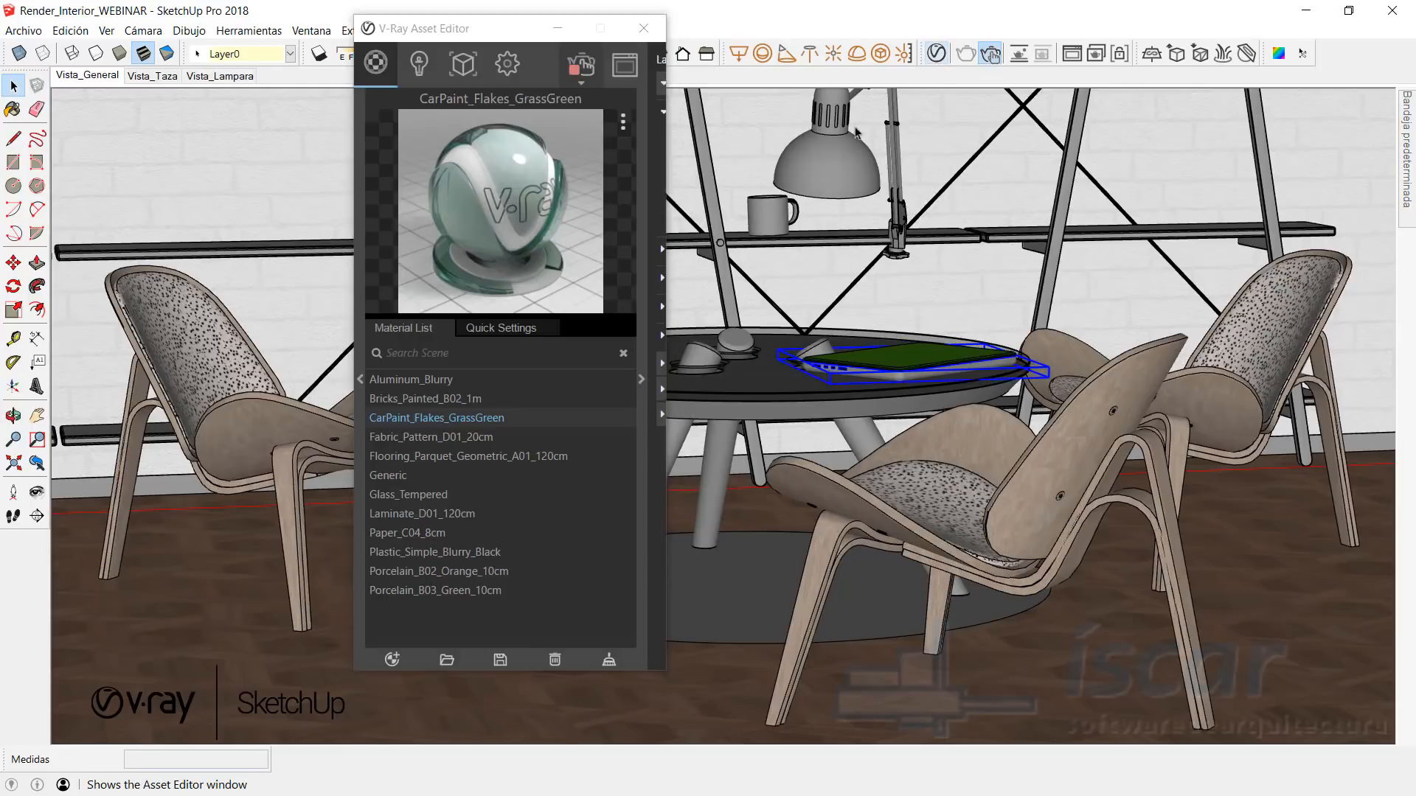
click(389, 555)
right_click(390, 555)
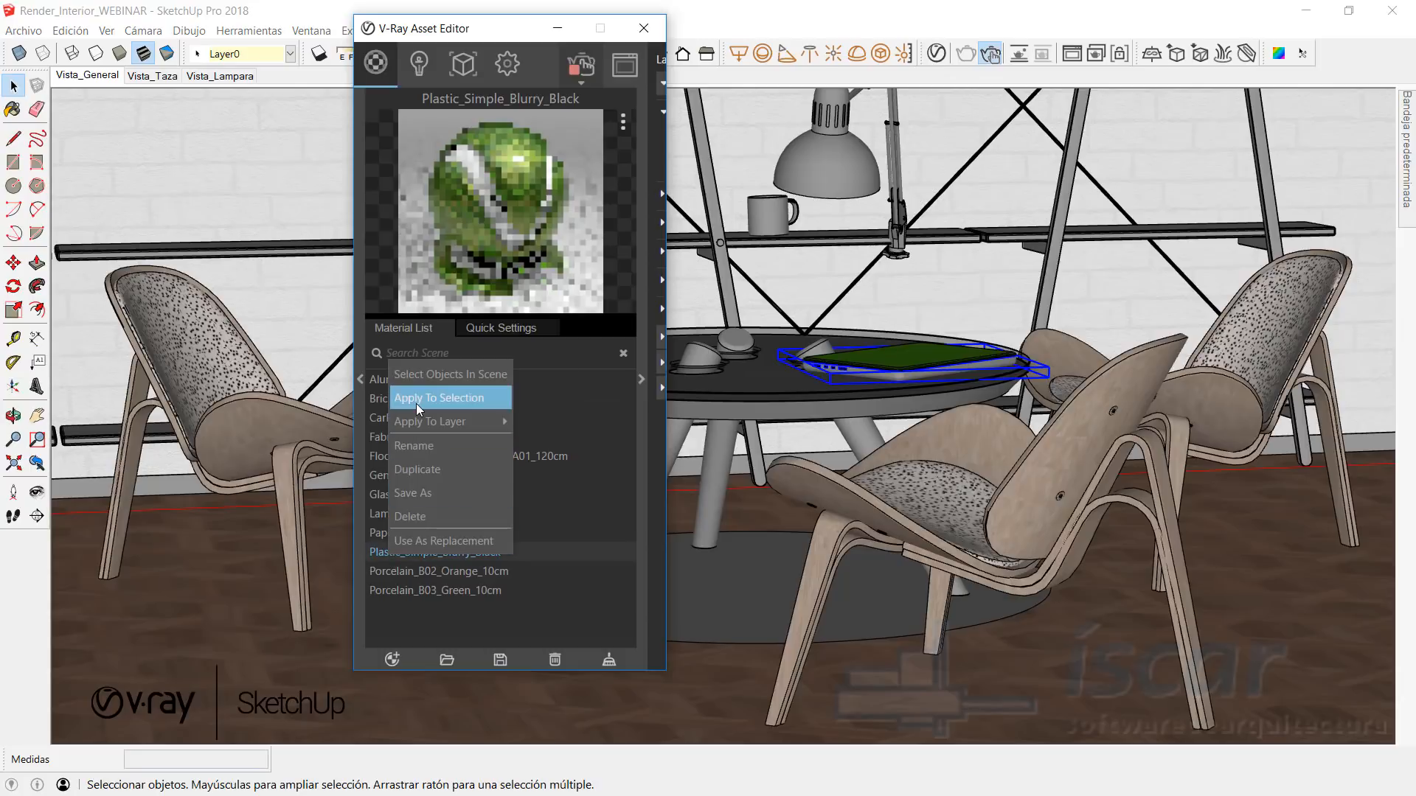
click(416, 404)
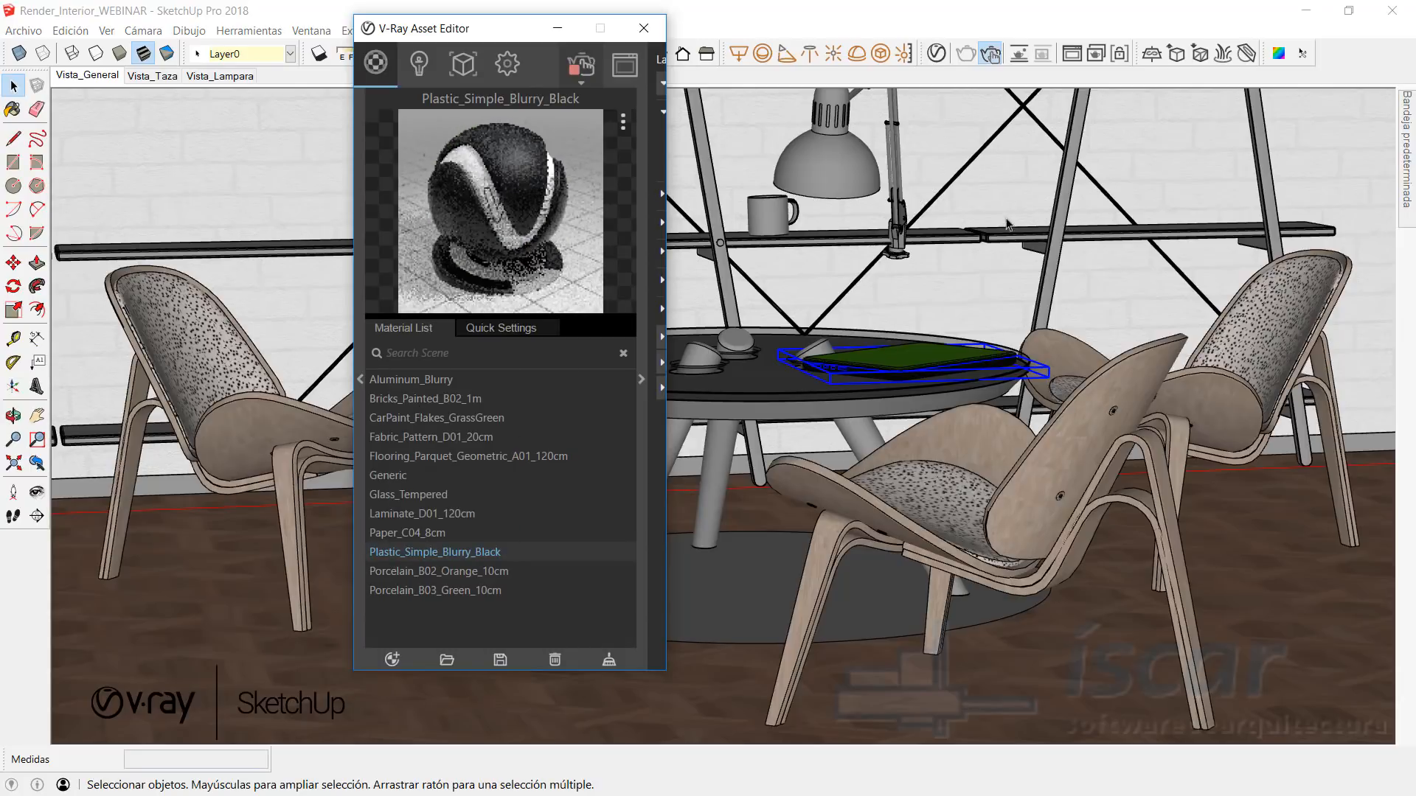
Step: Apply Aluminum_Blurry to the shelving's diagonal braces and bolts, and check the result in the render
click(999, 137)
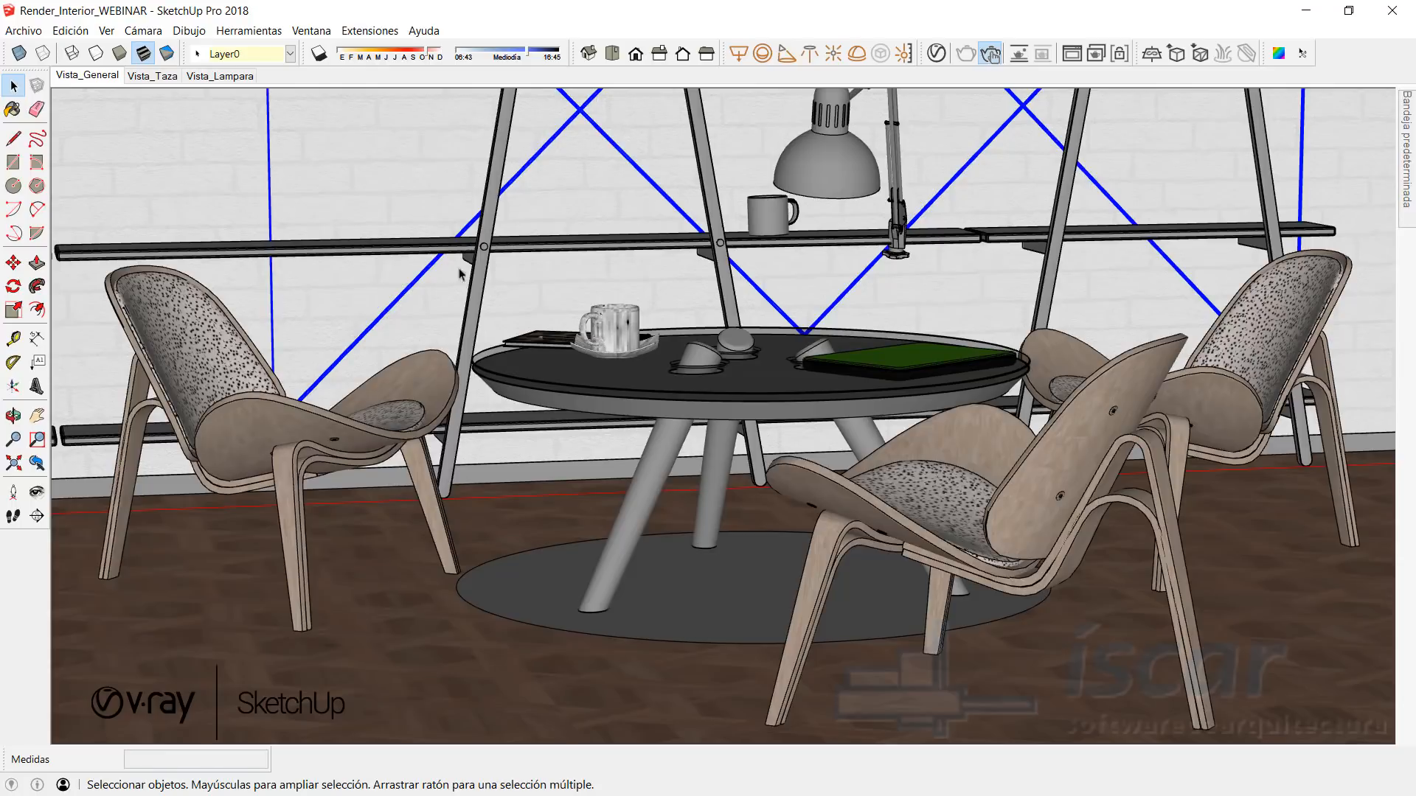
shift+click(726, 248)
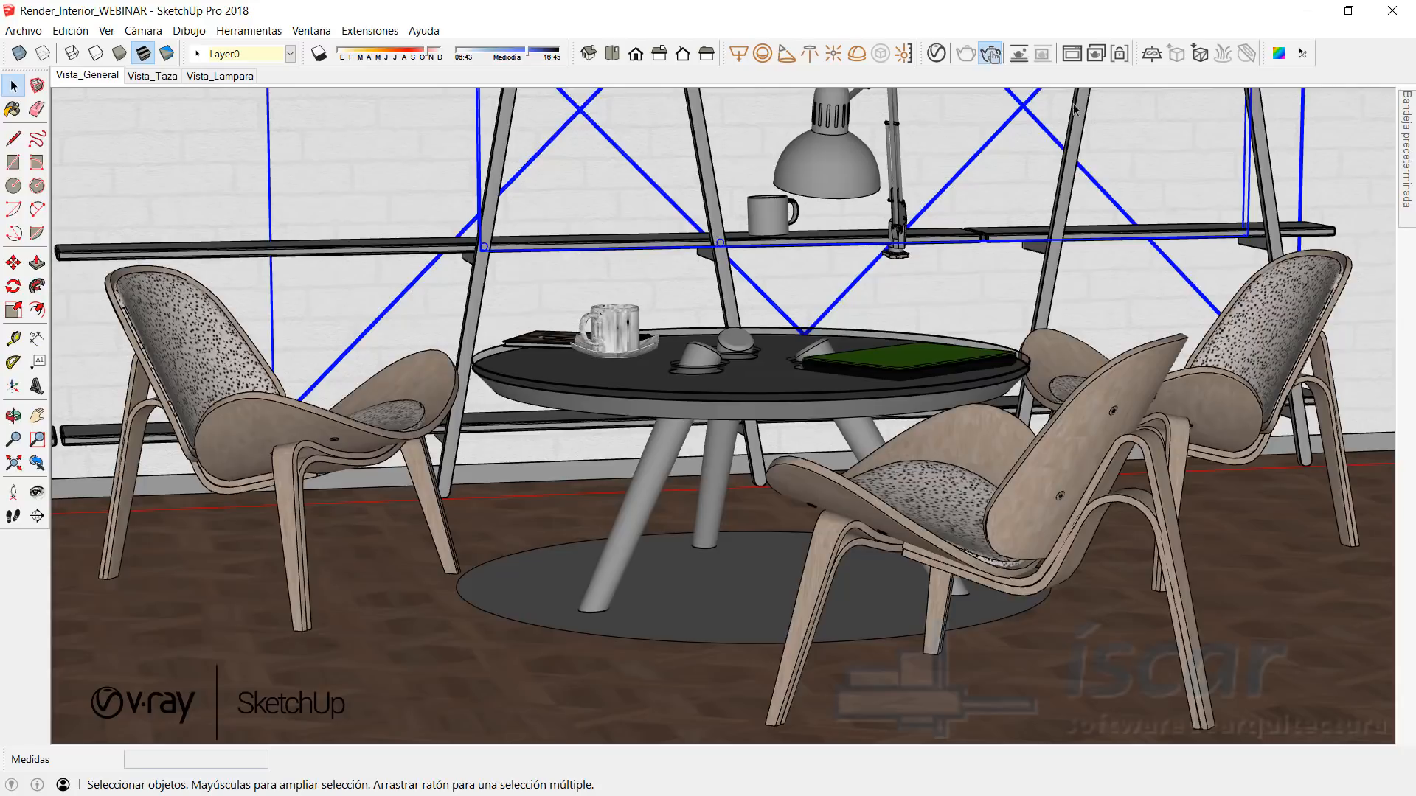
click(934, 54)
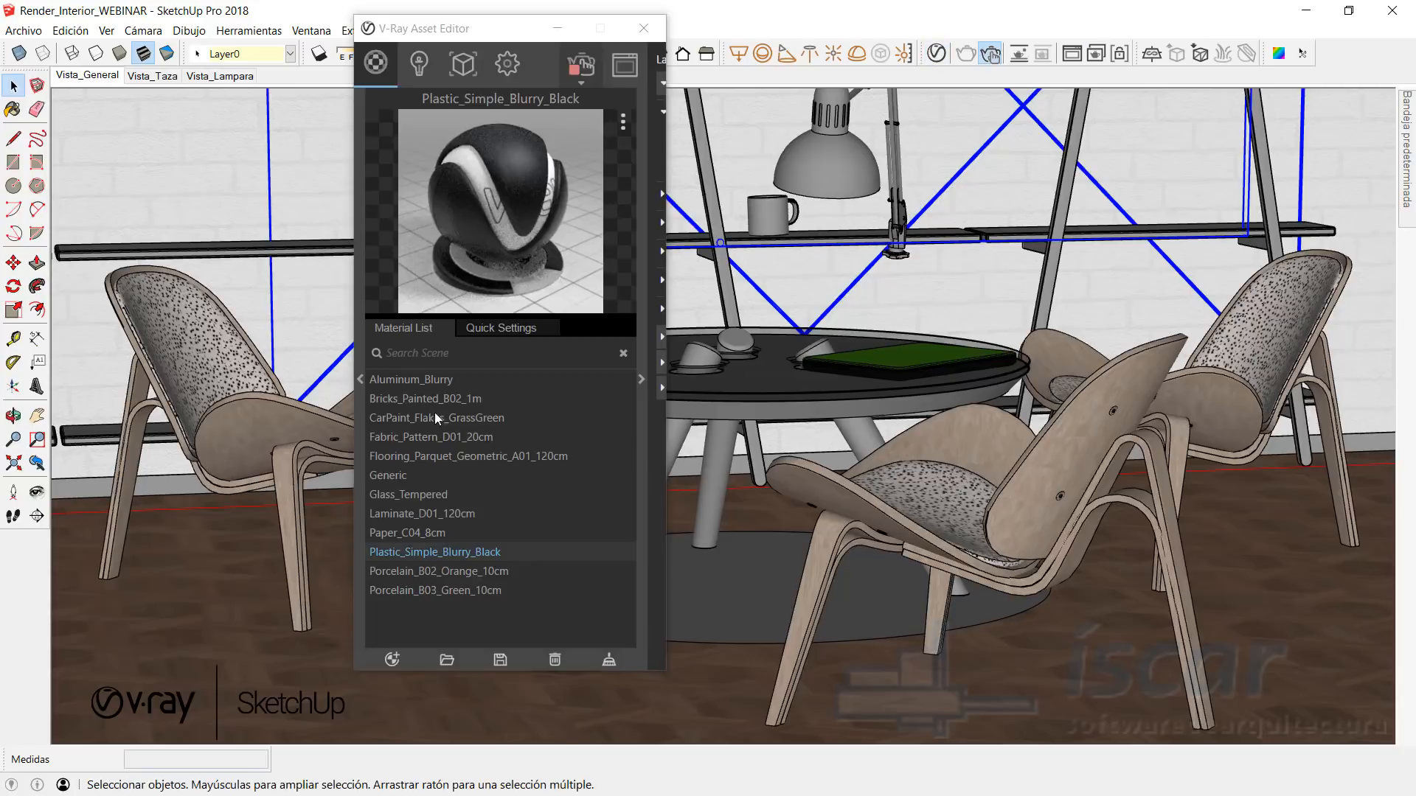
click(407, 381)
right_click(407, 382)
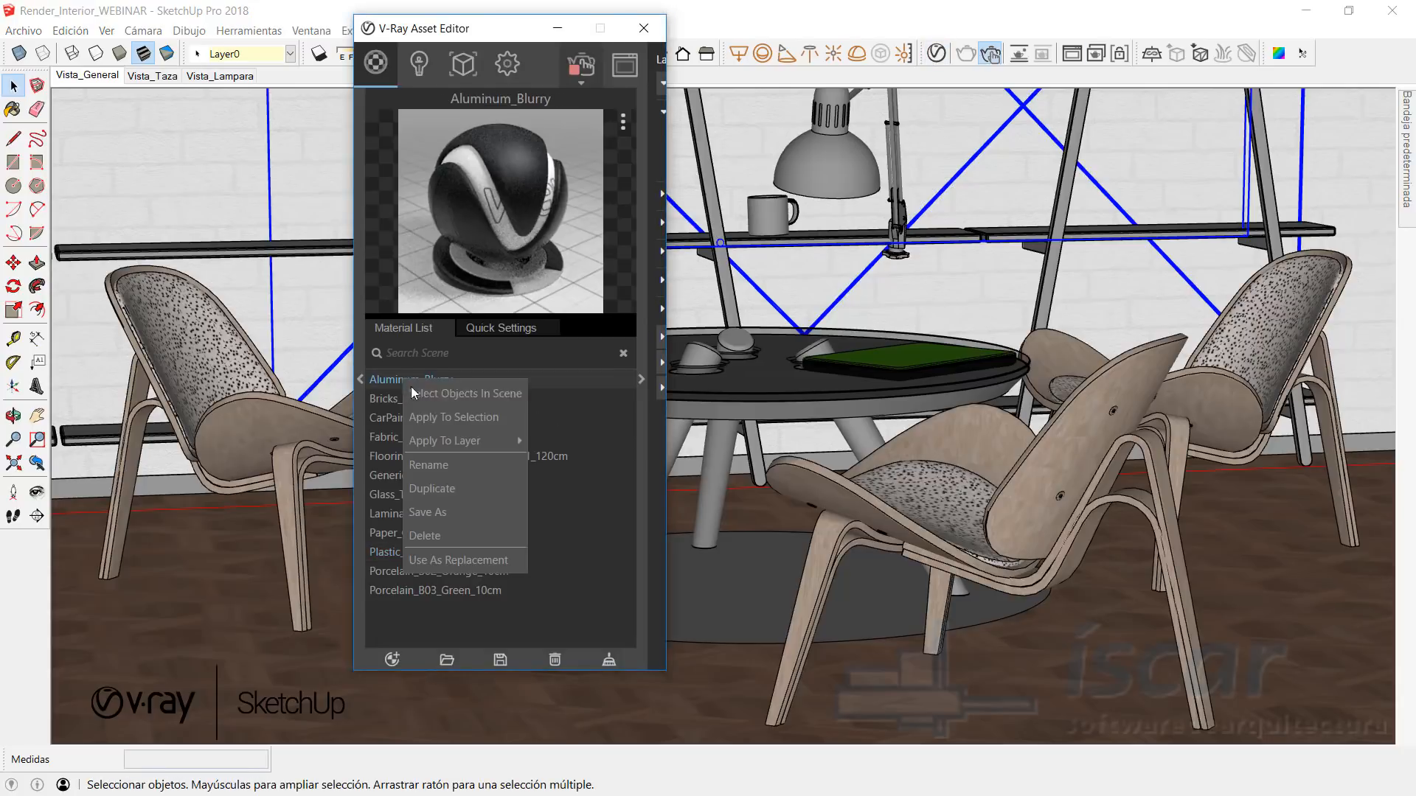
click(435, 420)
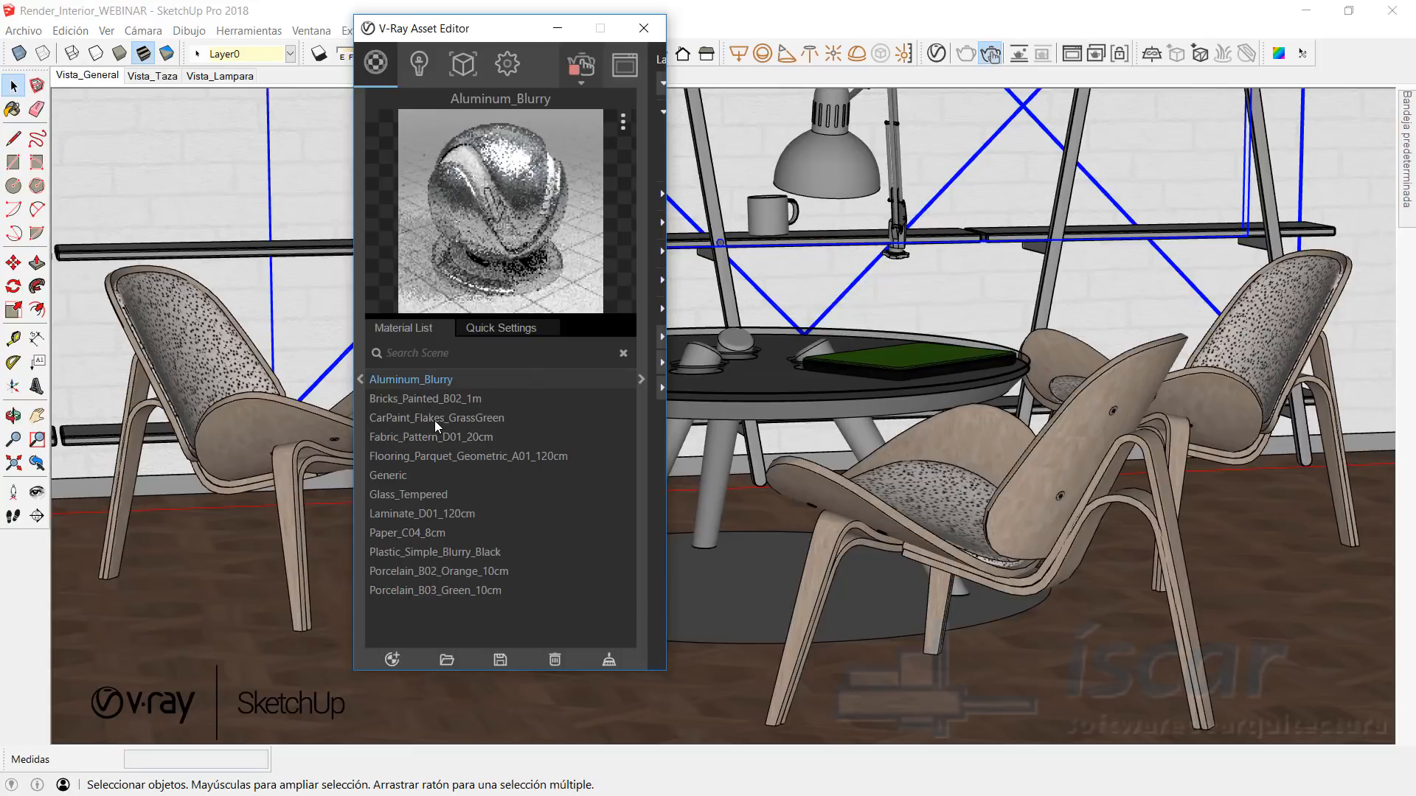
click(558, 29)
click(1072, 54)
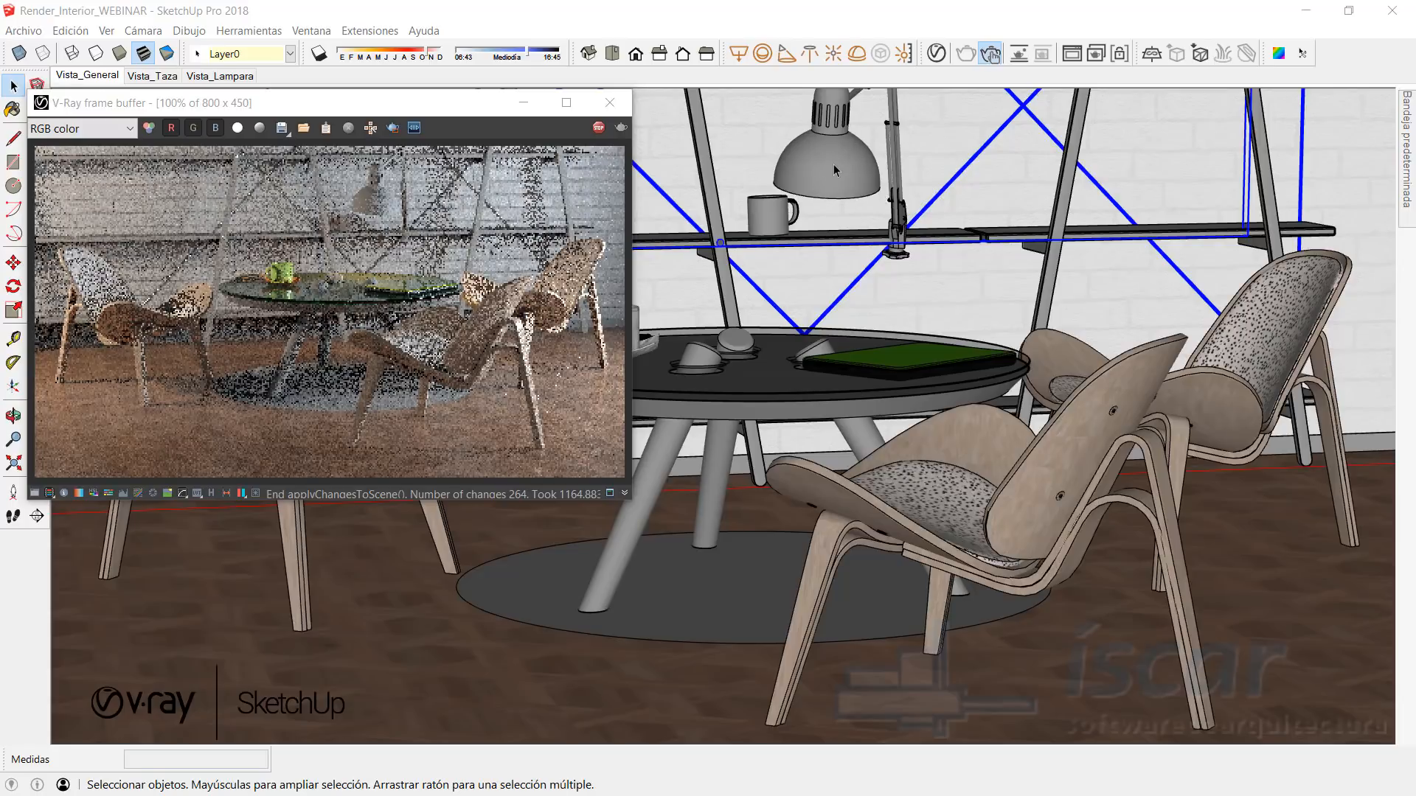
Step: Switch to the Vista_Lampara scene and check the desk lamp in the interactive render
click(204, 76)
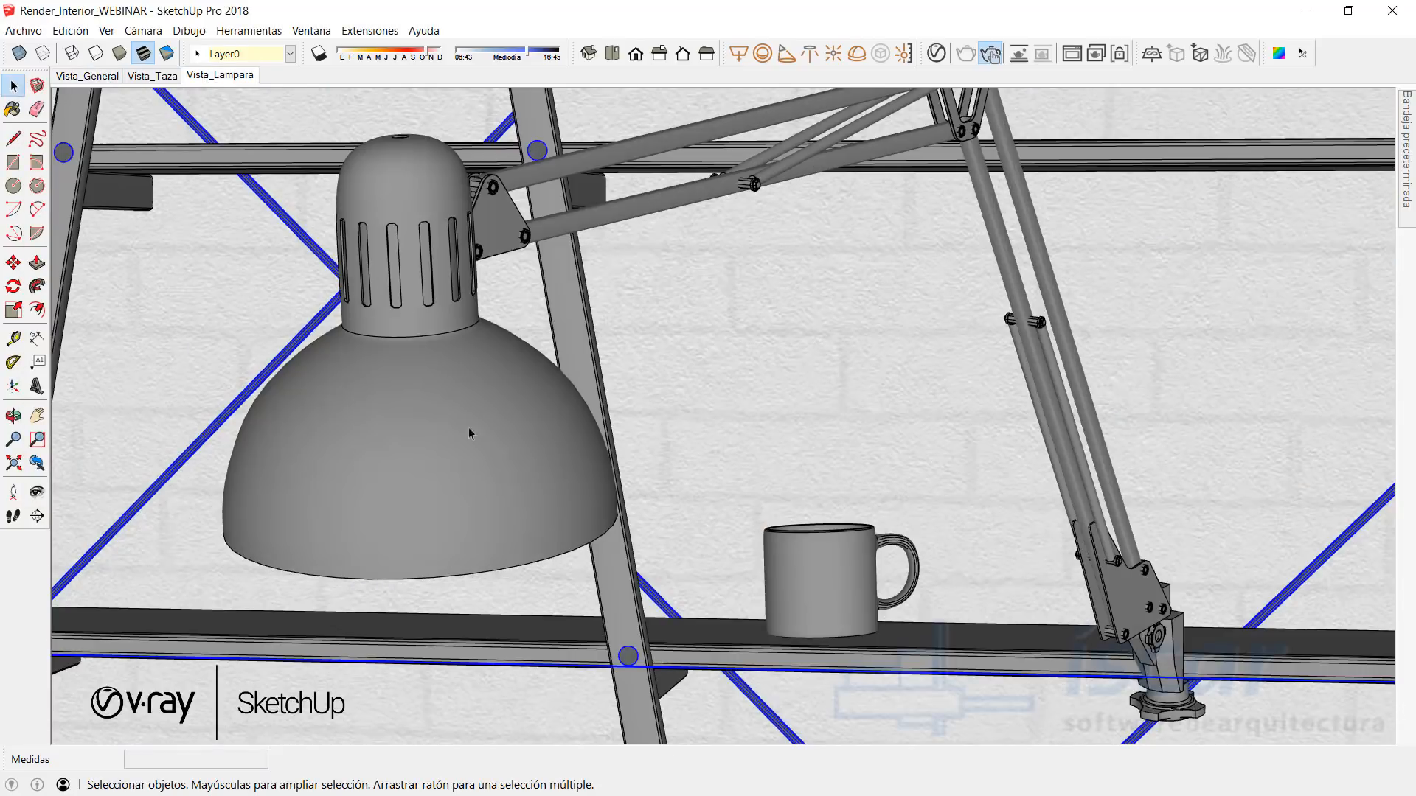
click(1071, 53)
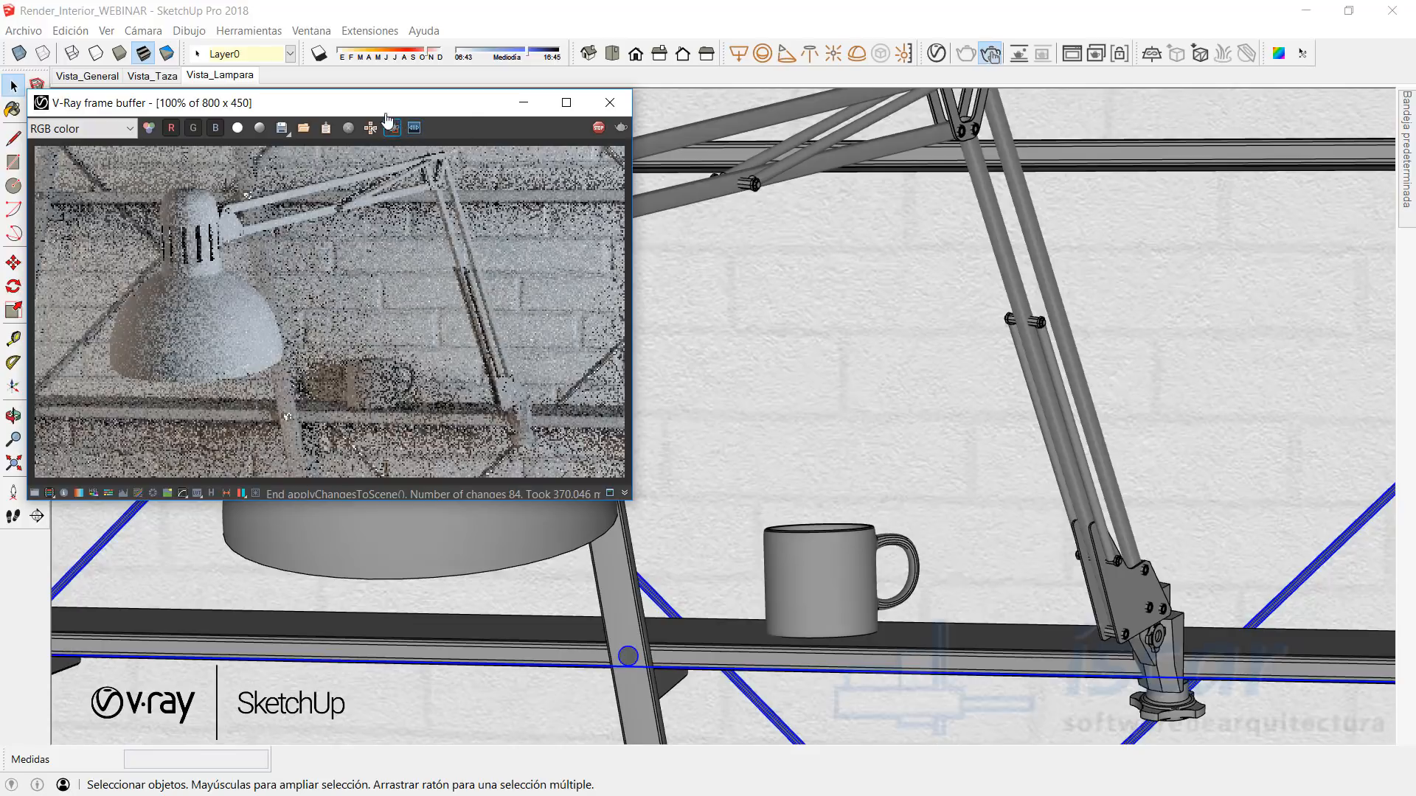
click(936, 53)
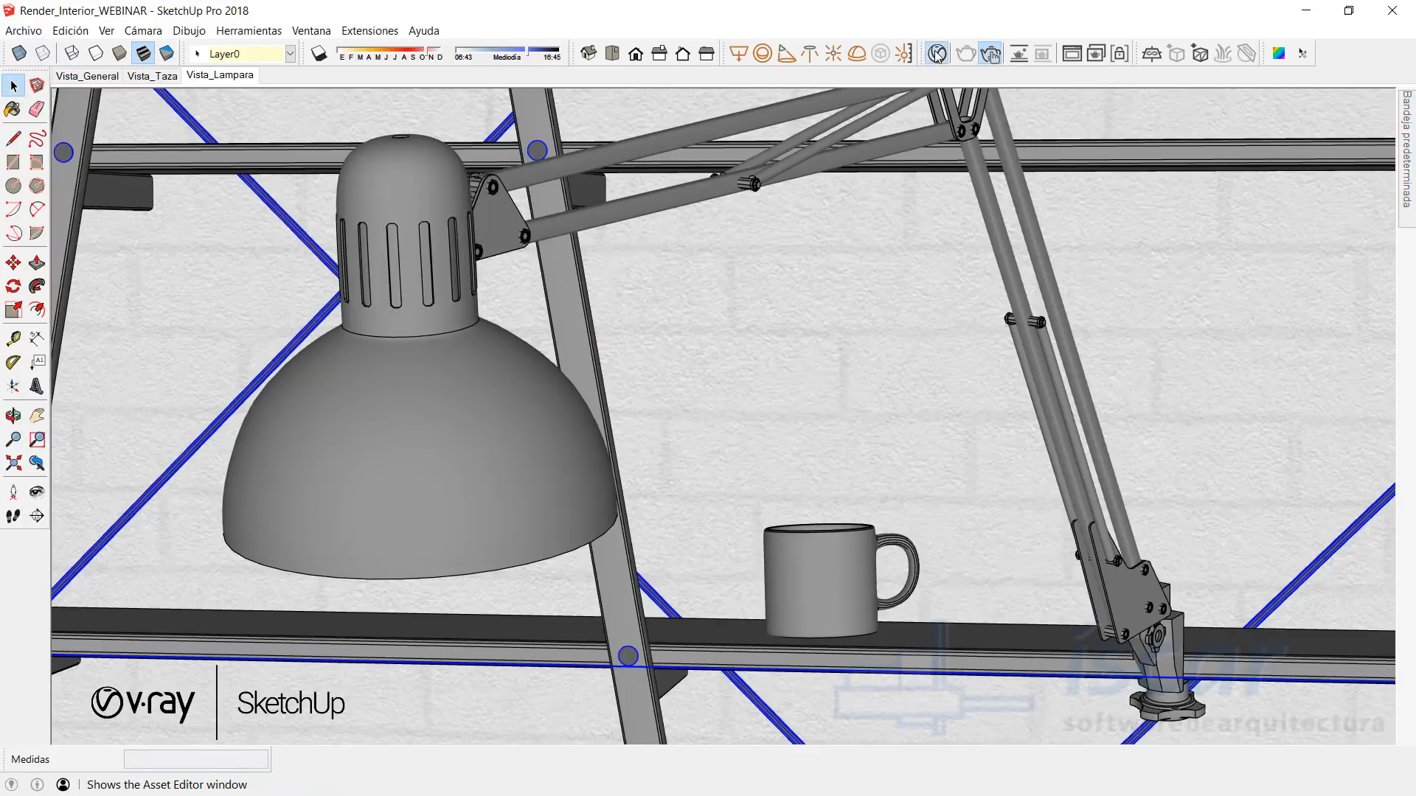
click(936, 54)
drag(485, 31, 891, 107)
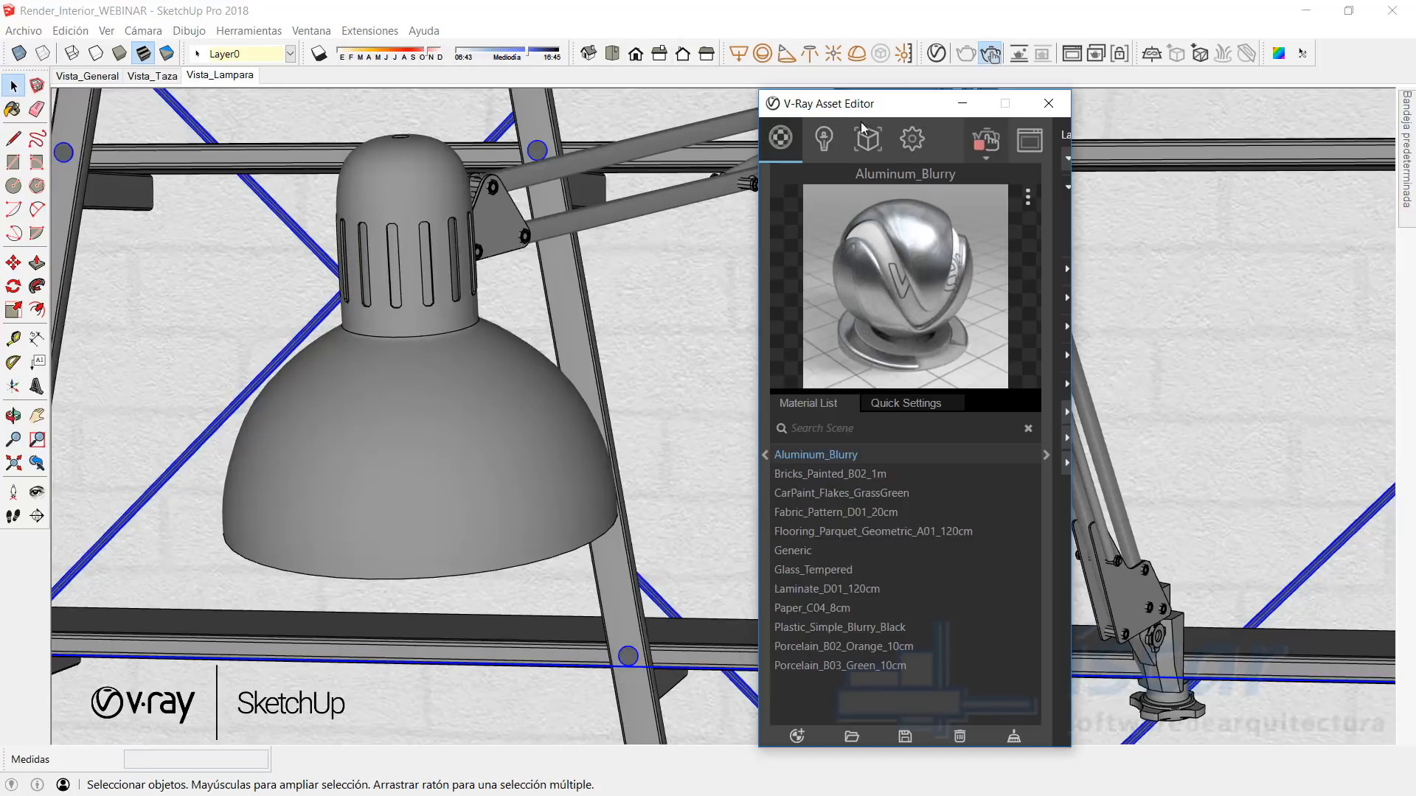
click(1074, 54)
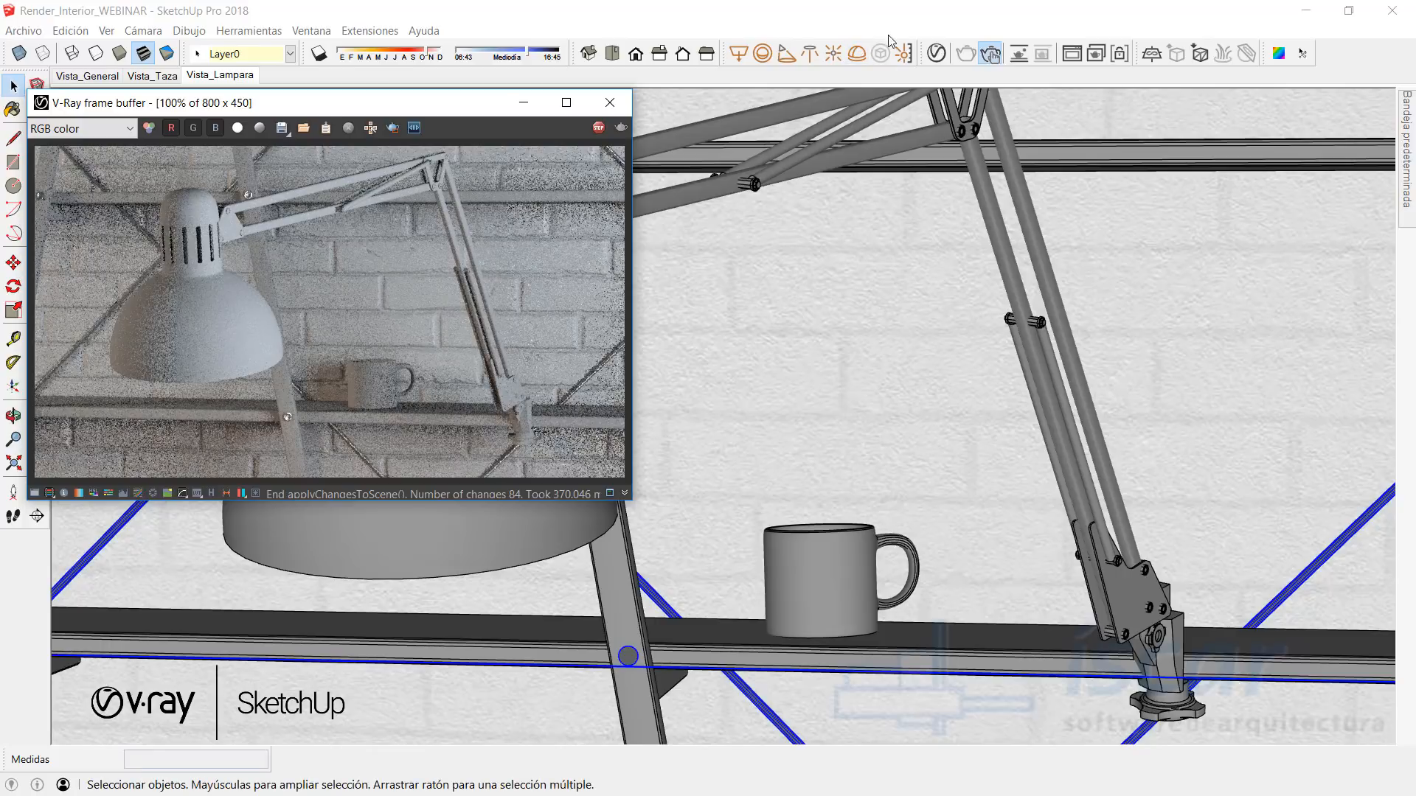
Step: Create a new Generic material and expand its parameters
click(936, 53)
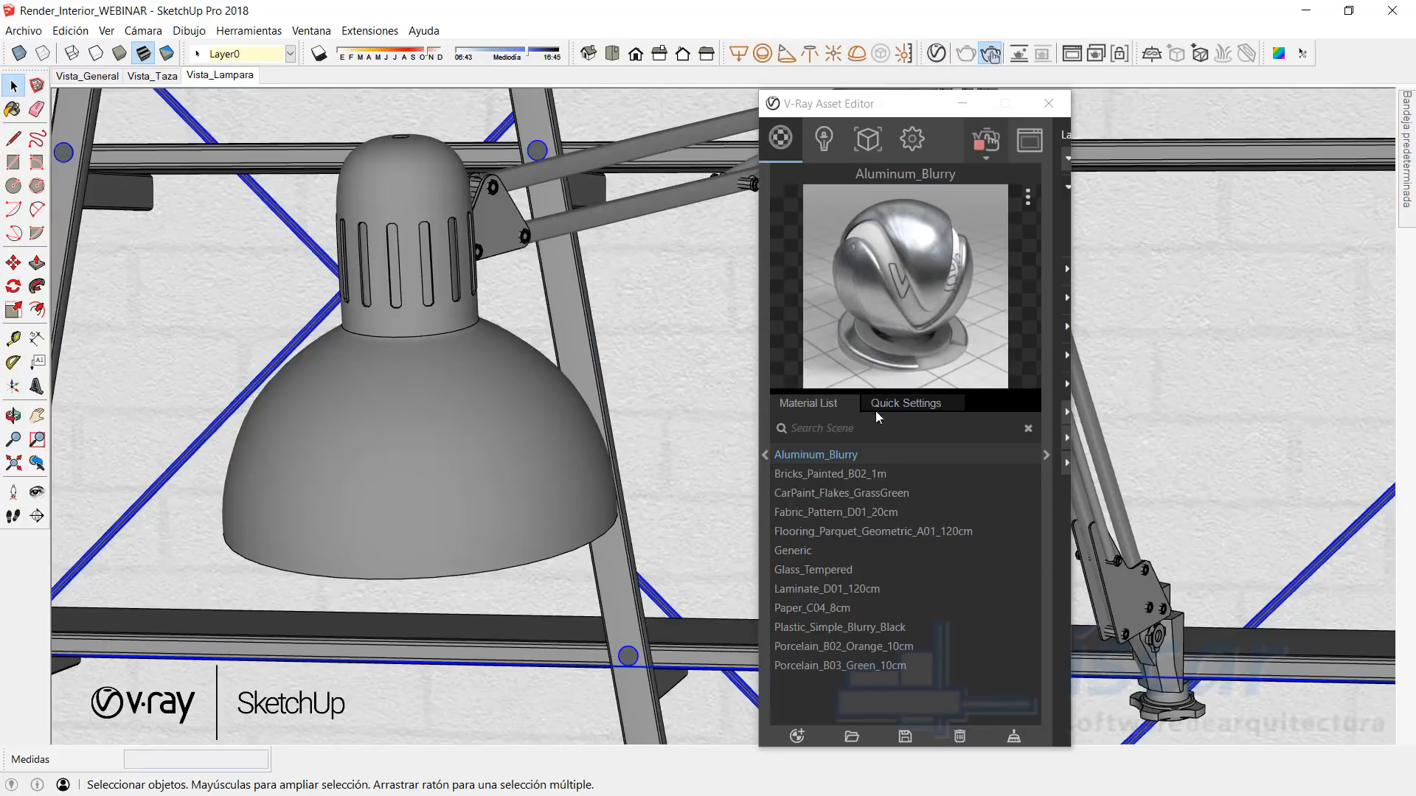
click(797, 737)
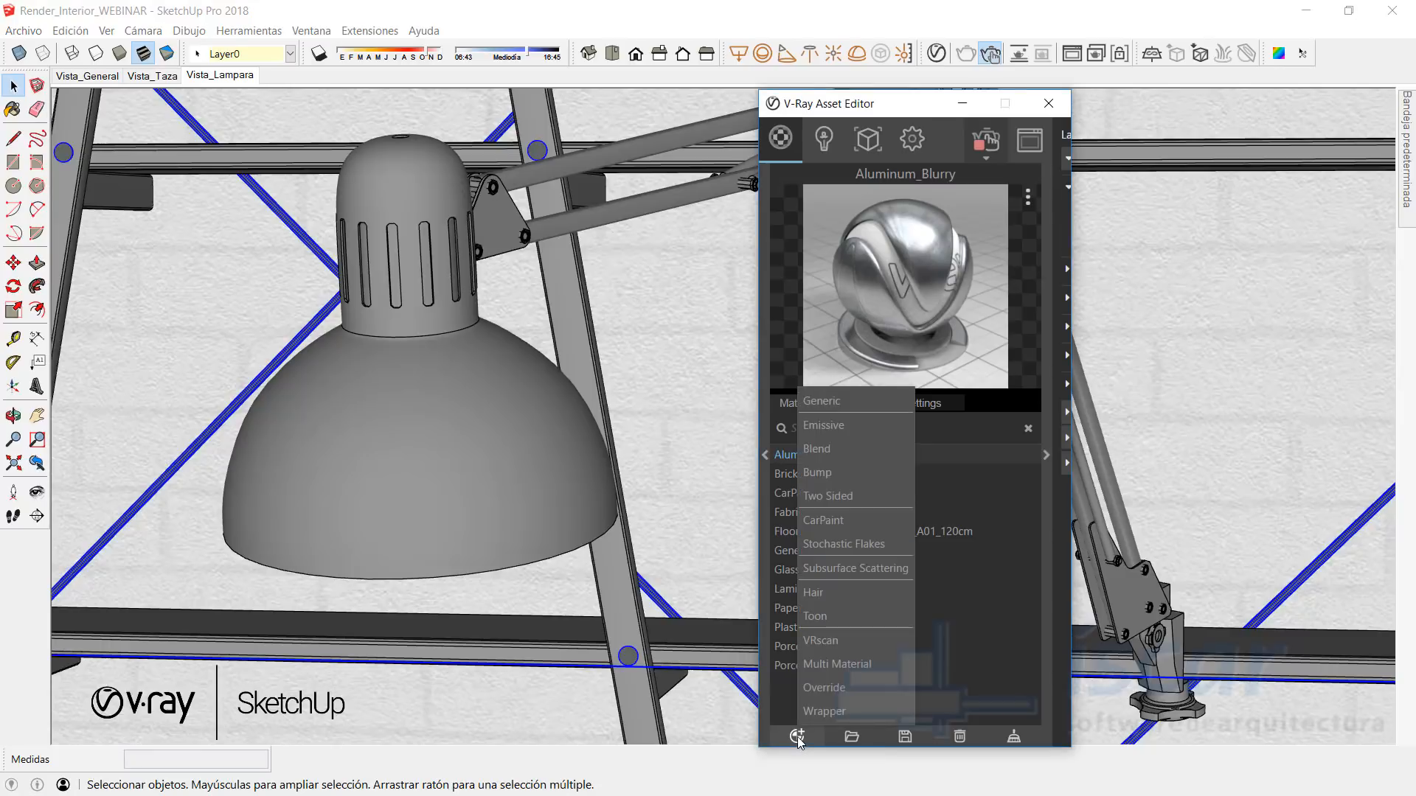
click(823, 403)
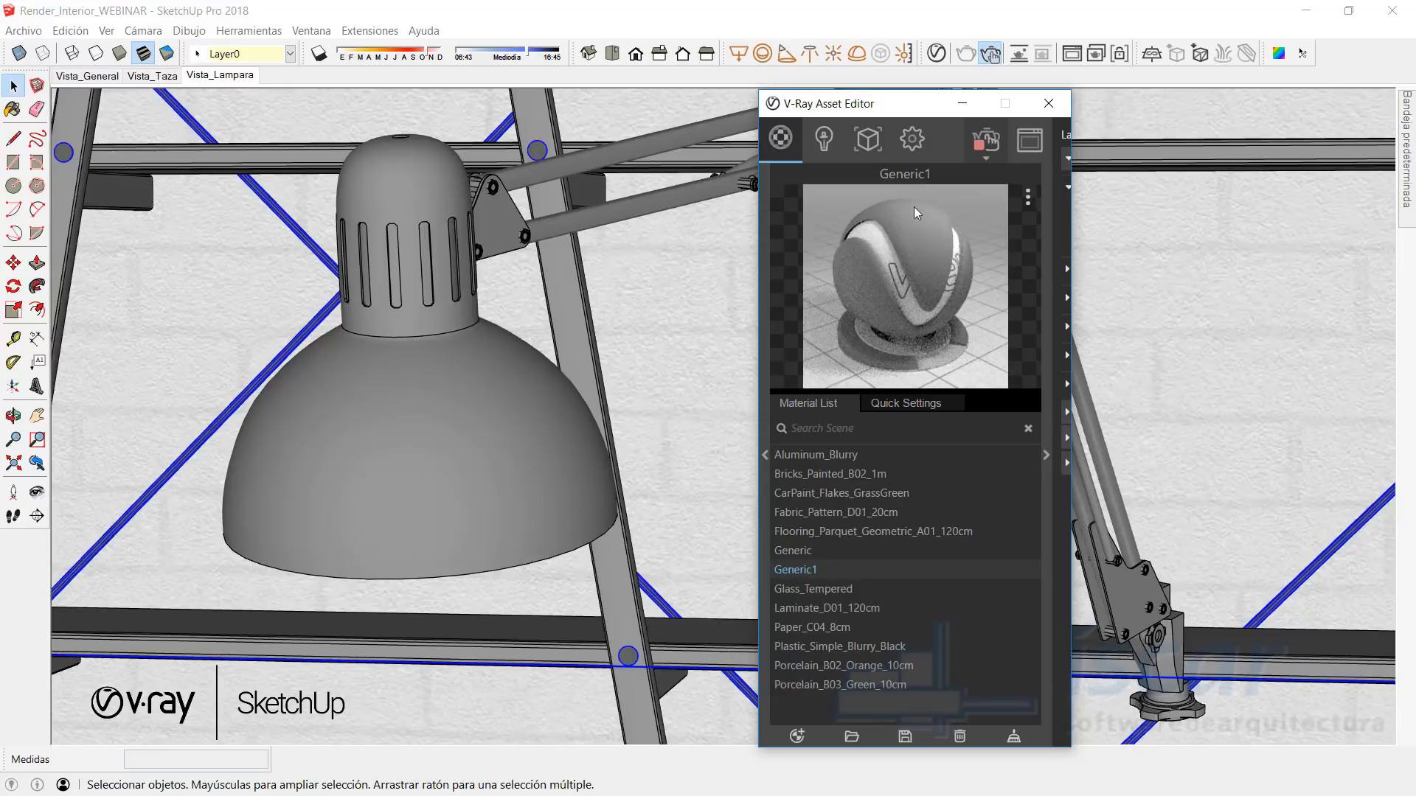
drag(866, 104, 773, 67)
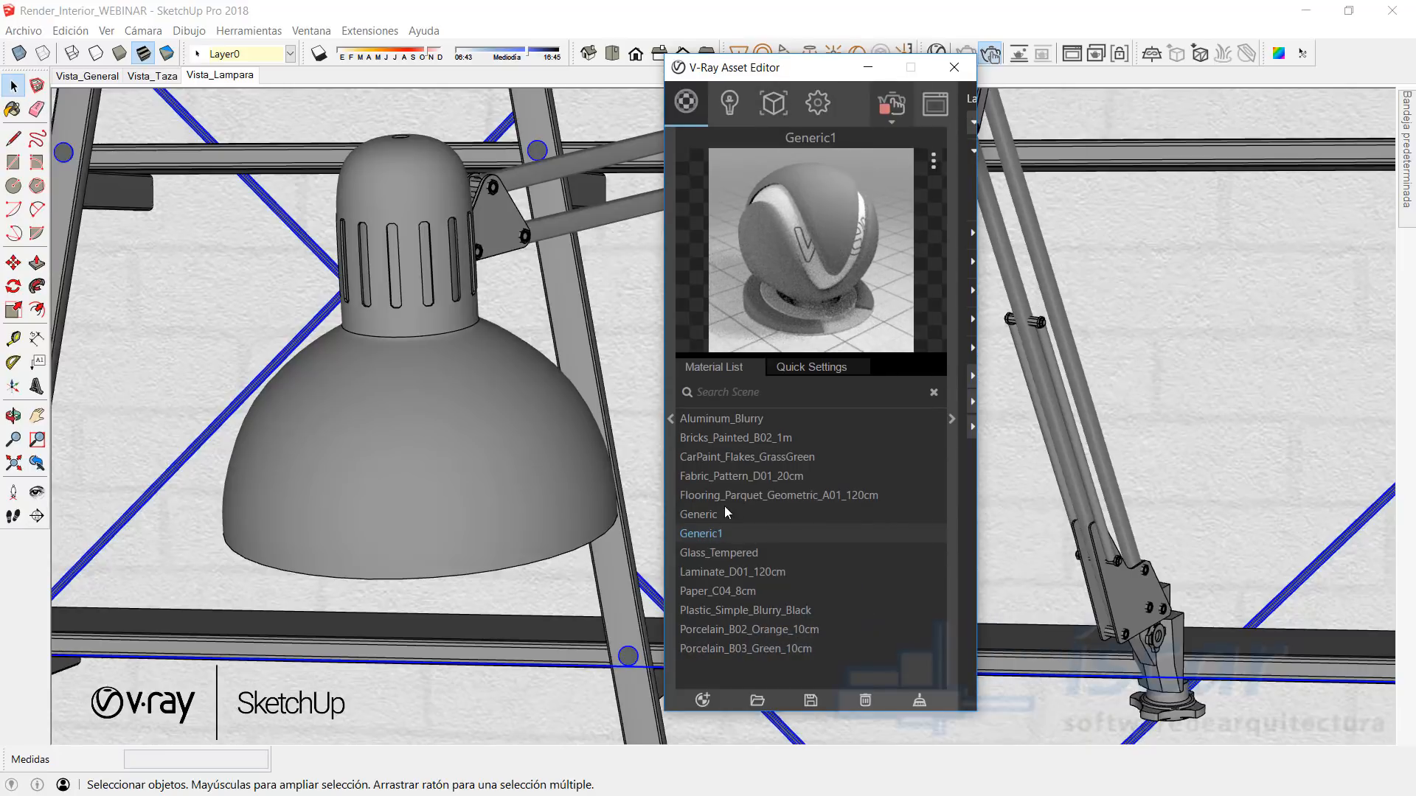
click(952, 420)
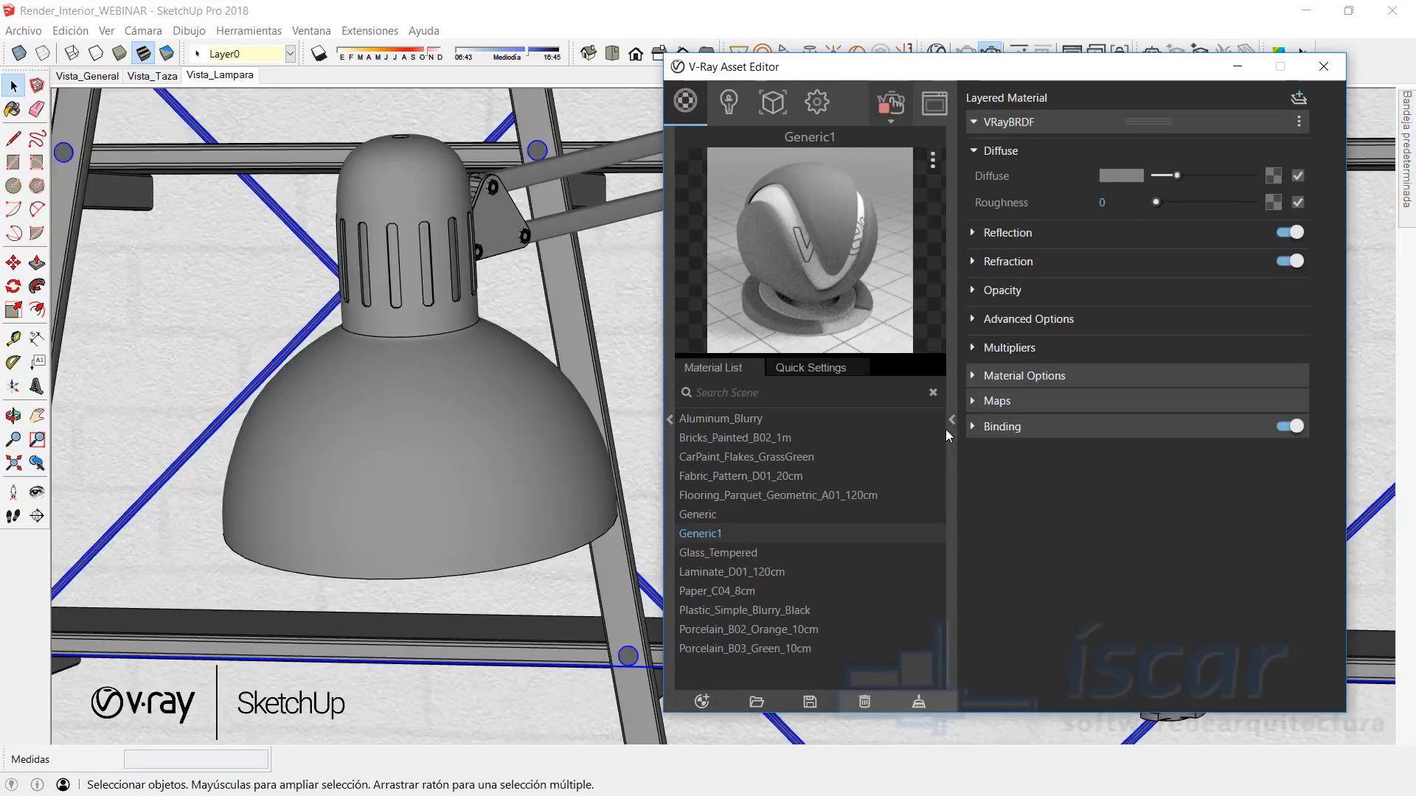
Step: Set the new Generic material's diffuse color to RGB 100, 111, 43
click(1125, 175)
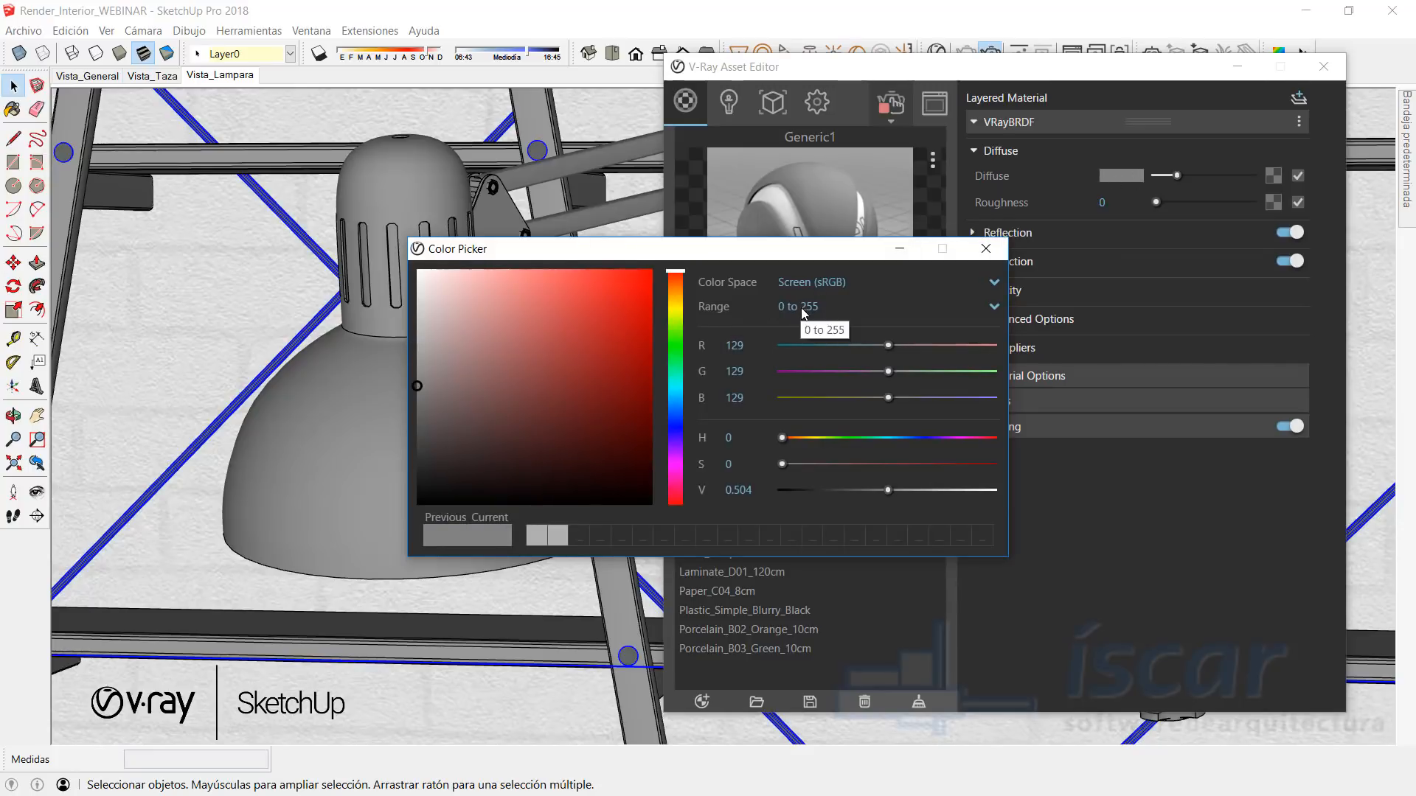
click(764, 354)
text(100)
key(Tab)
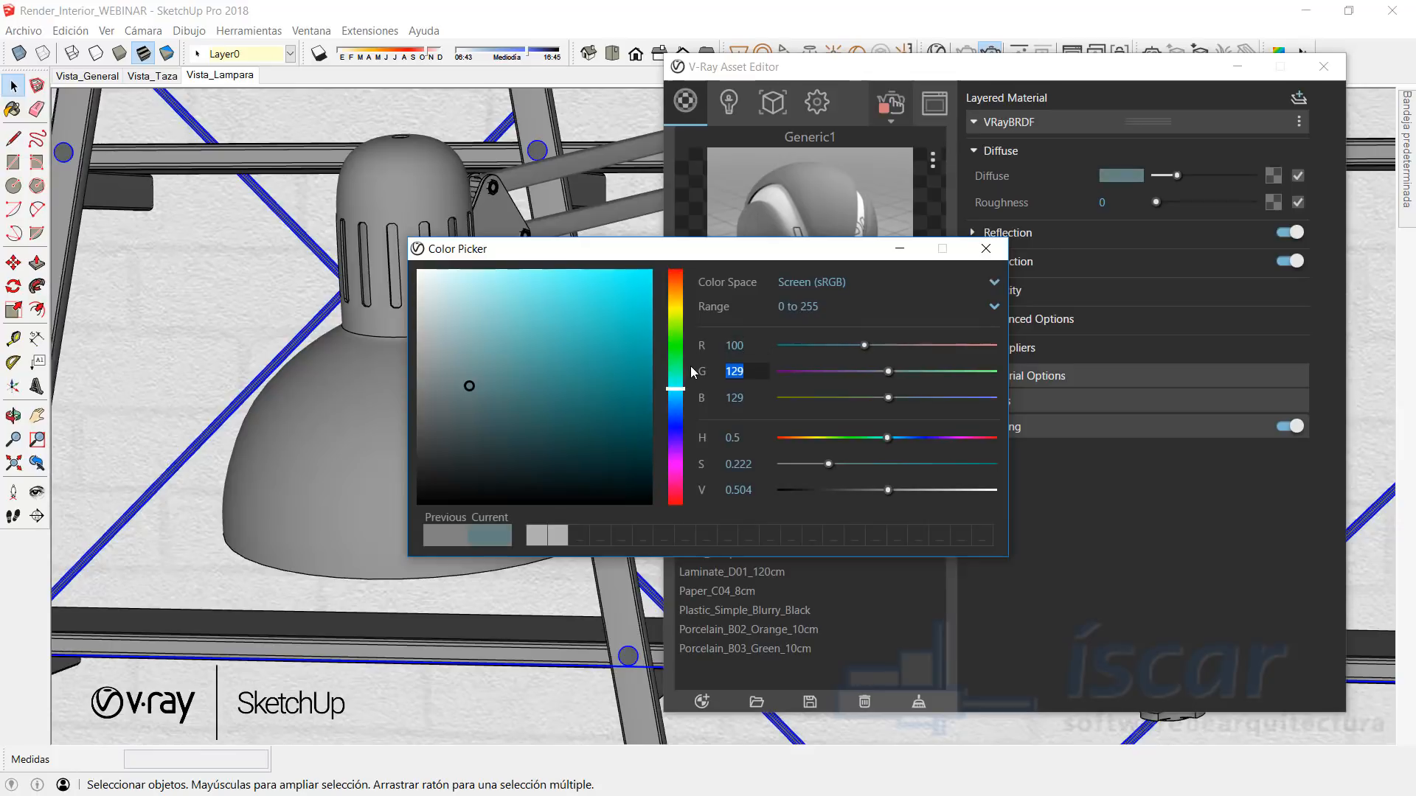
text(111)
key(Tab)
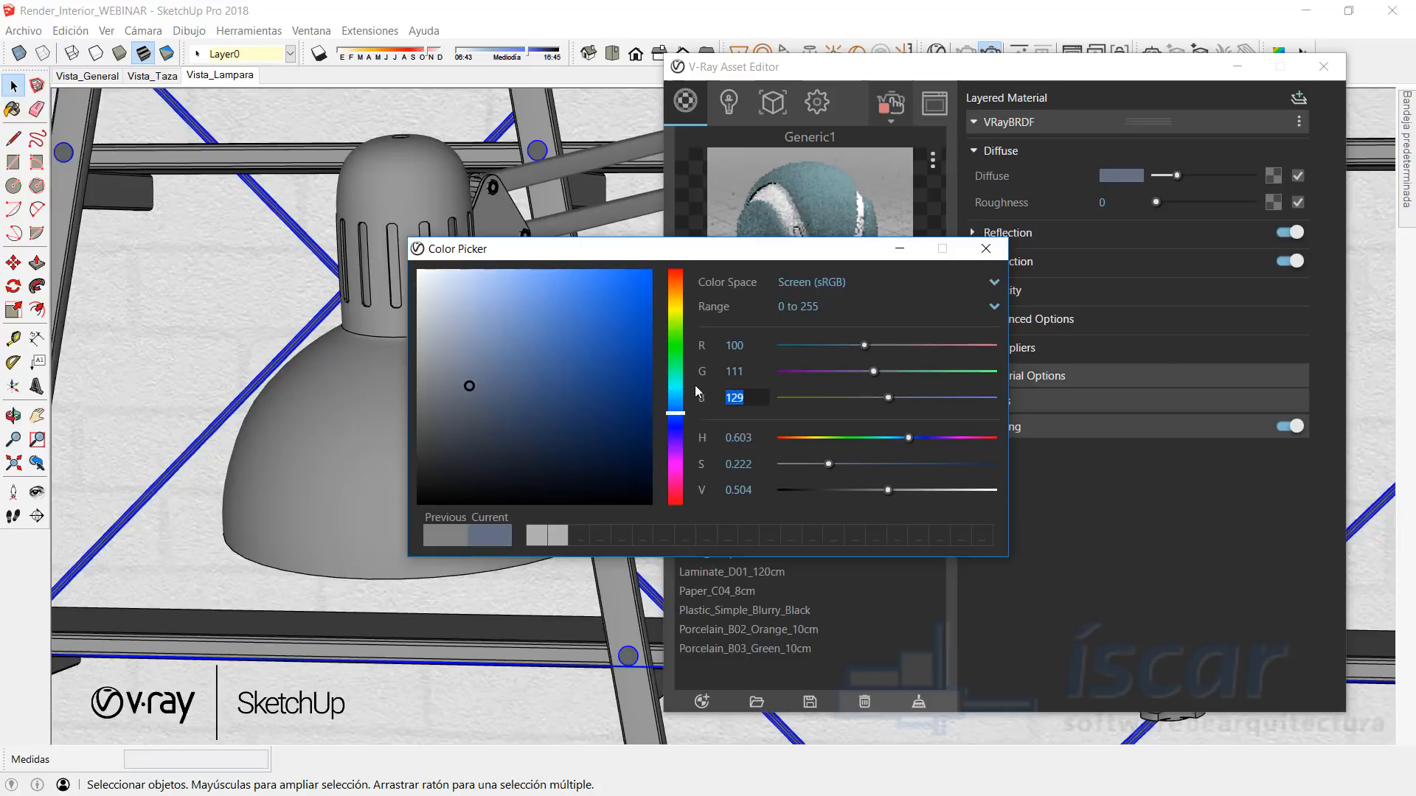
text(43)
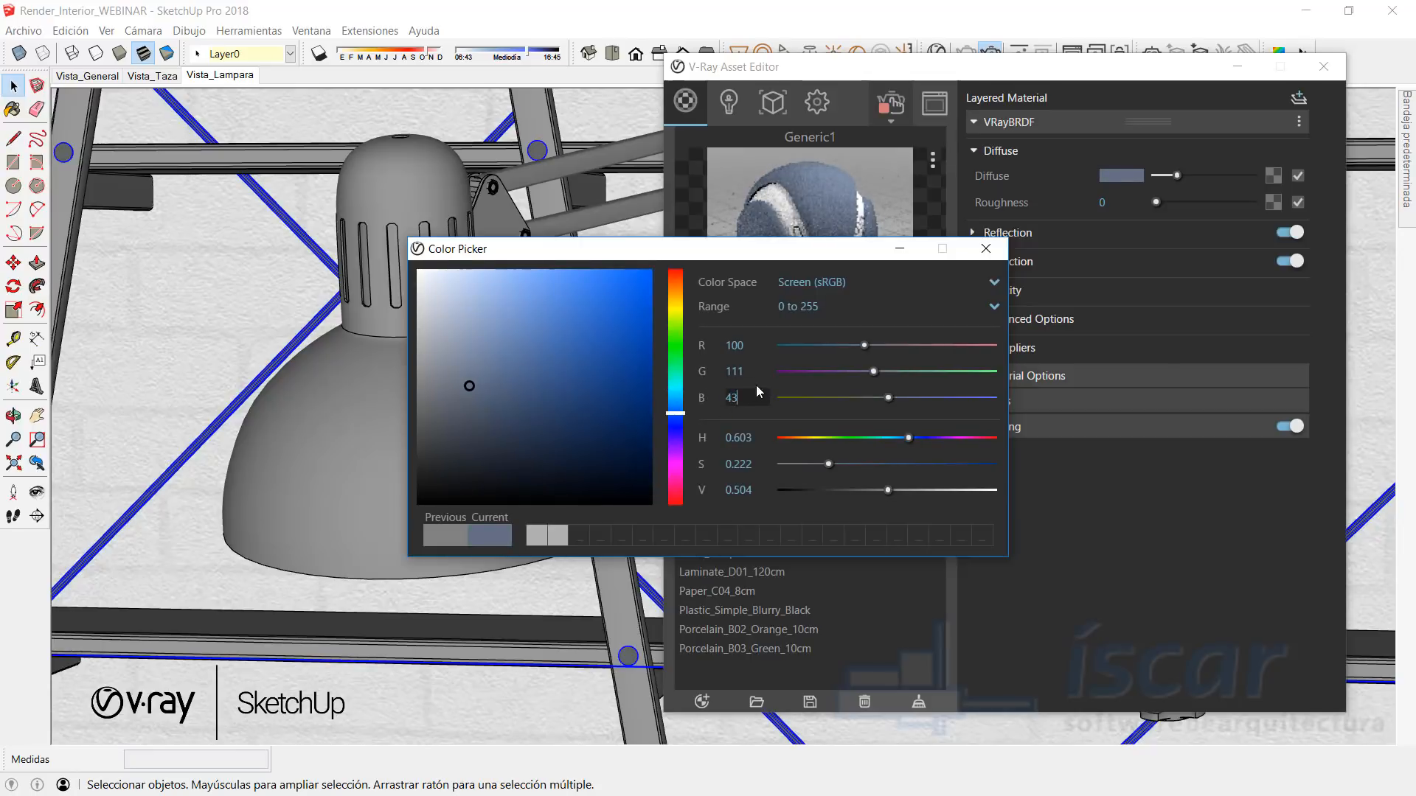
key(Tab)
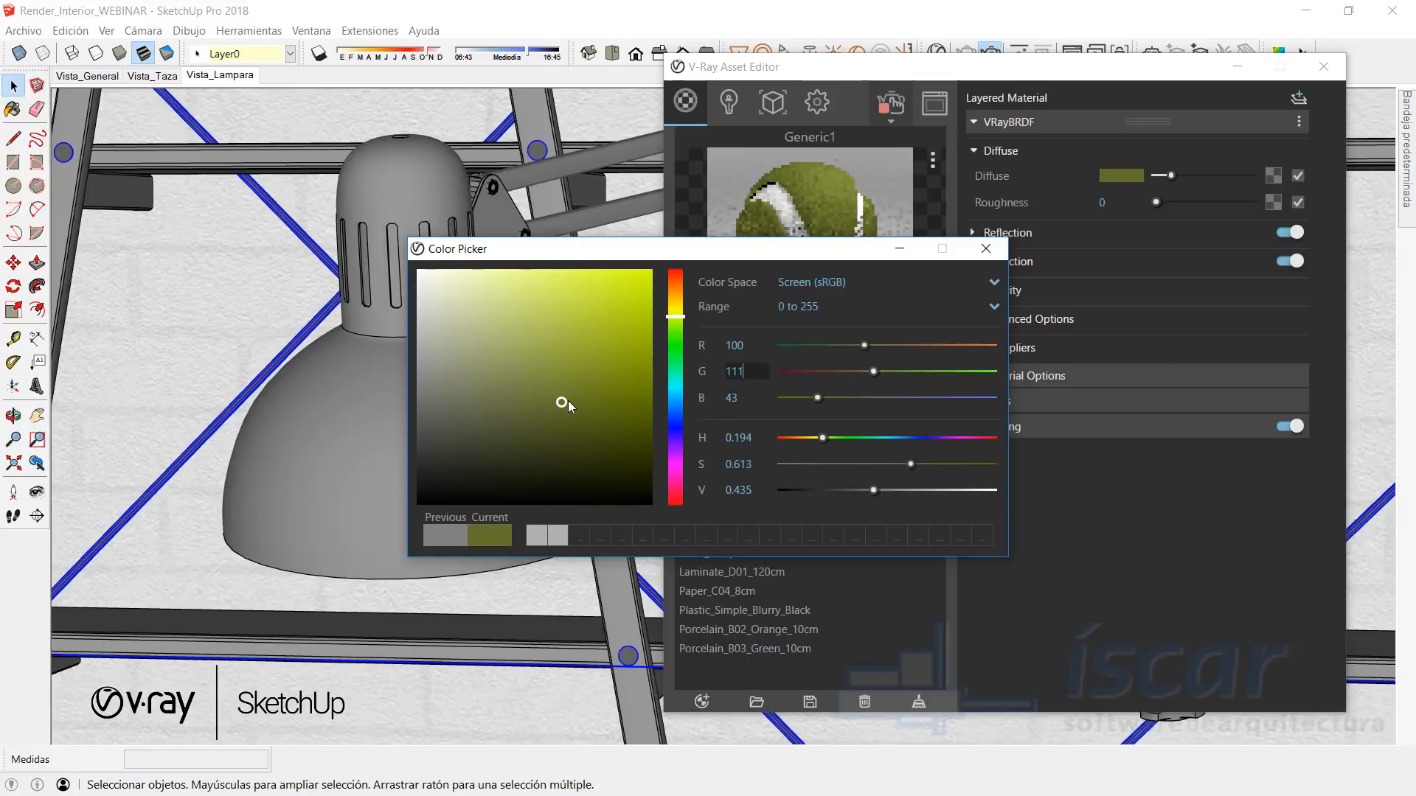
click(985, 250)
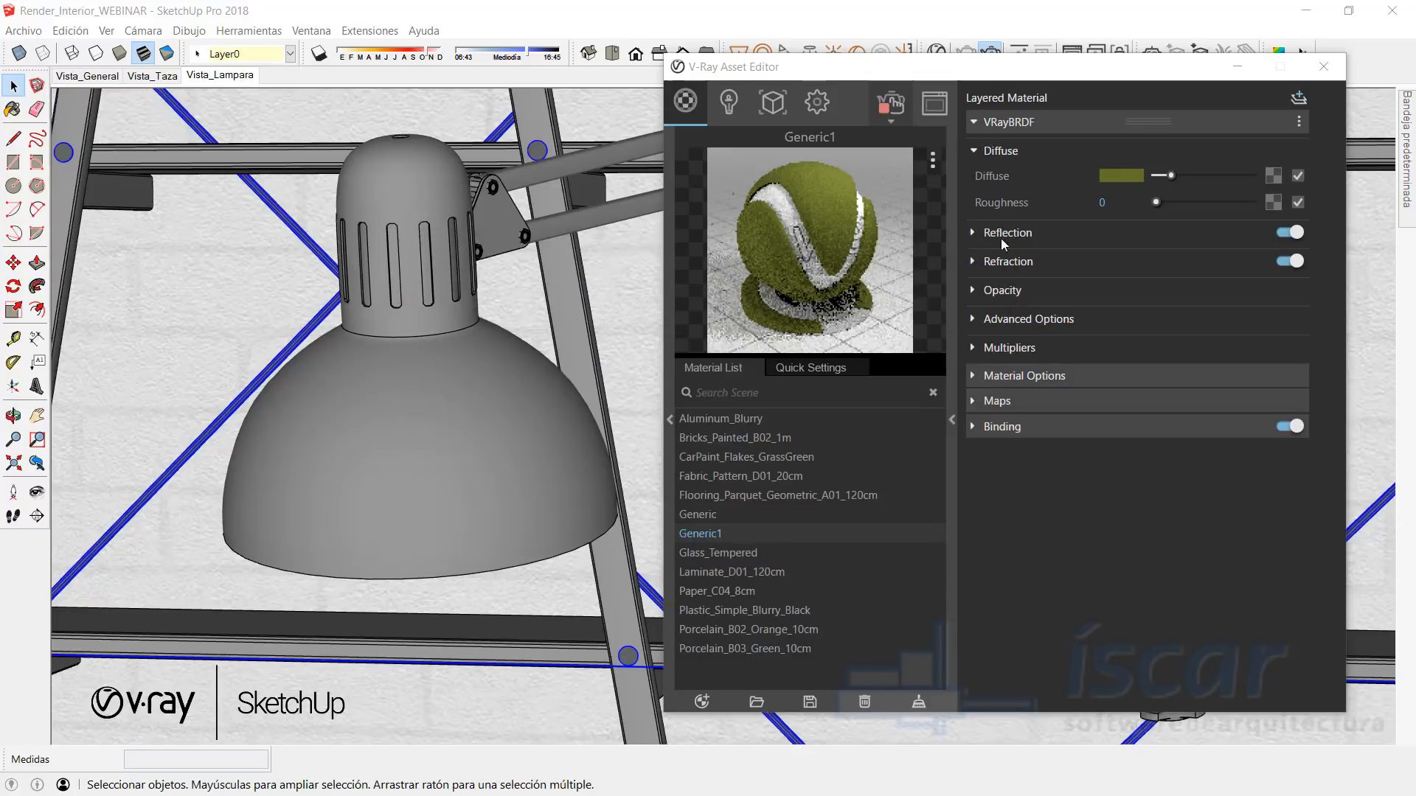
Step: Rename the green Generic1 material as Metal Lampara in the V-Ray material list
click(936, 51)
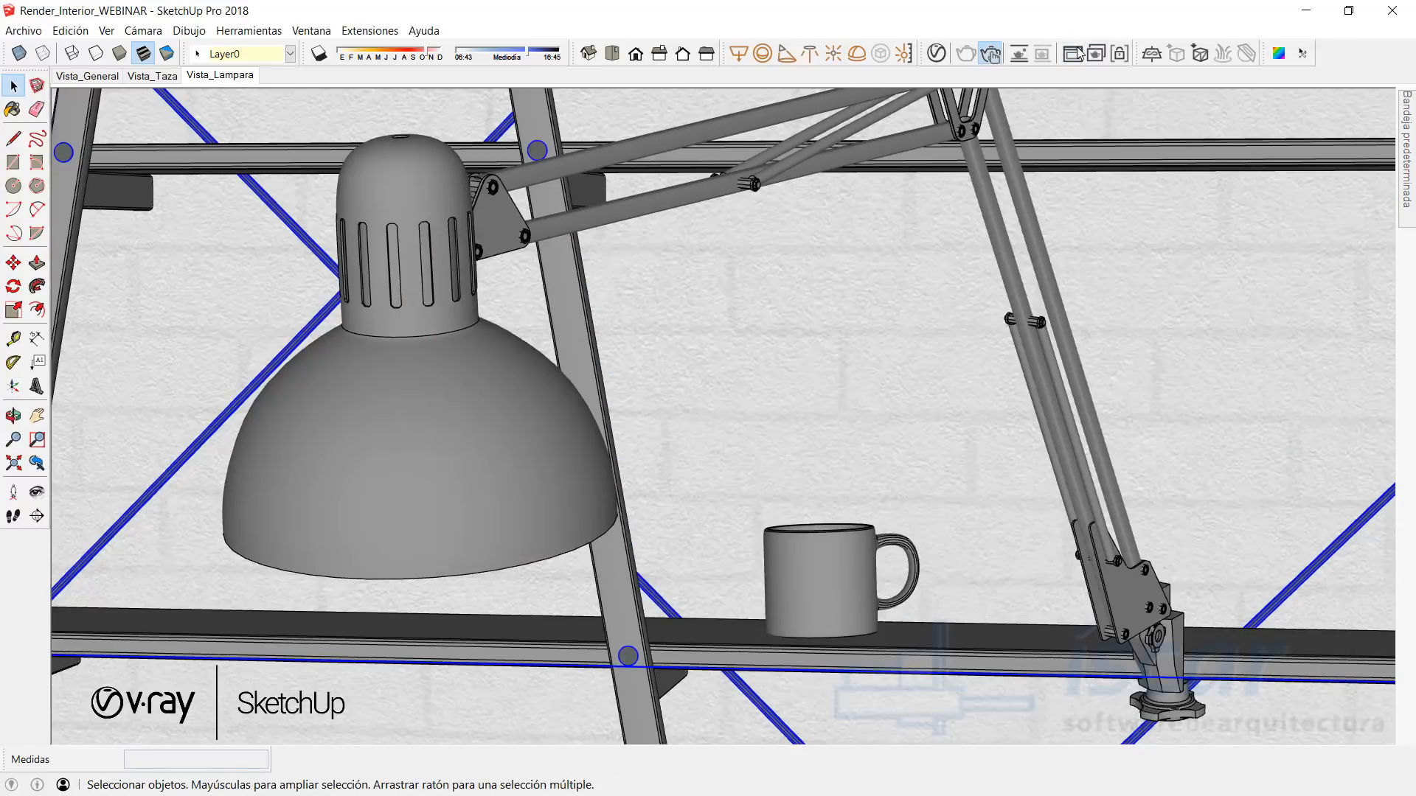
click(1072, 53)
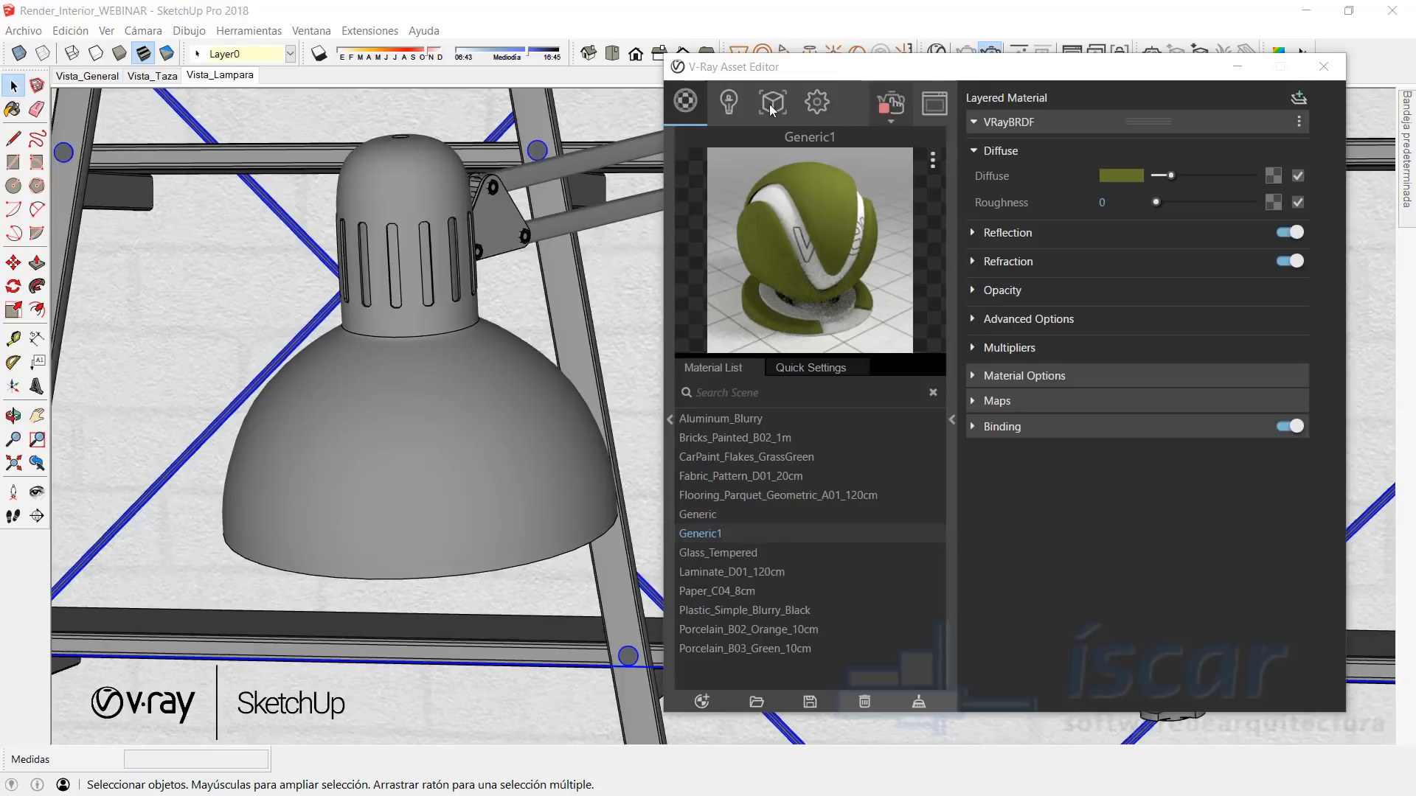
click(937, 50)
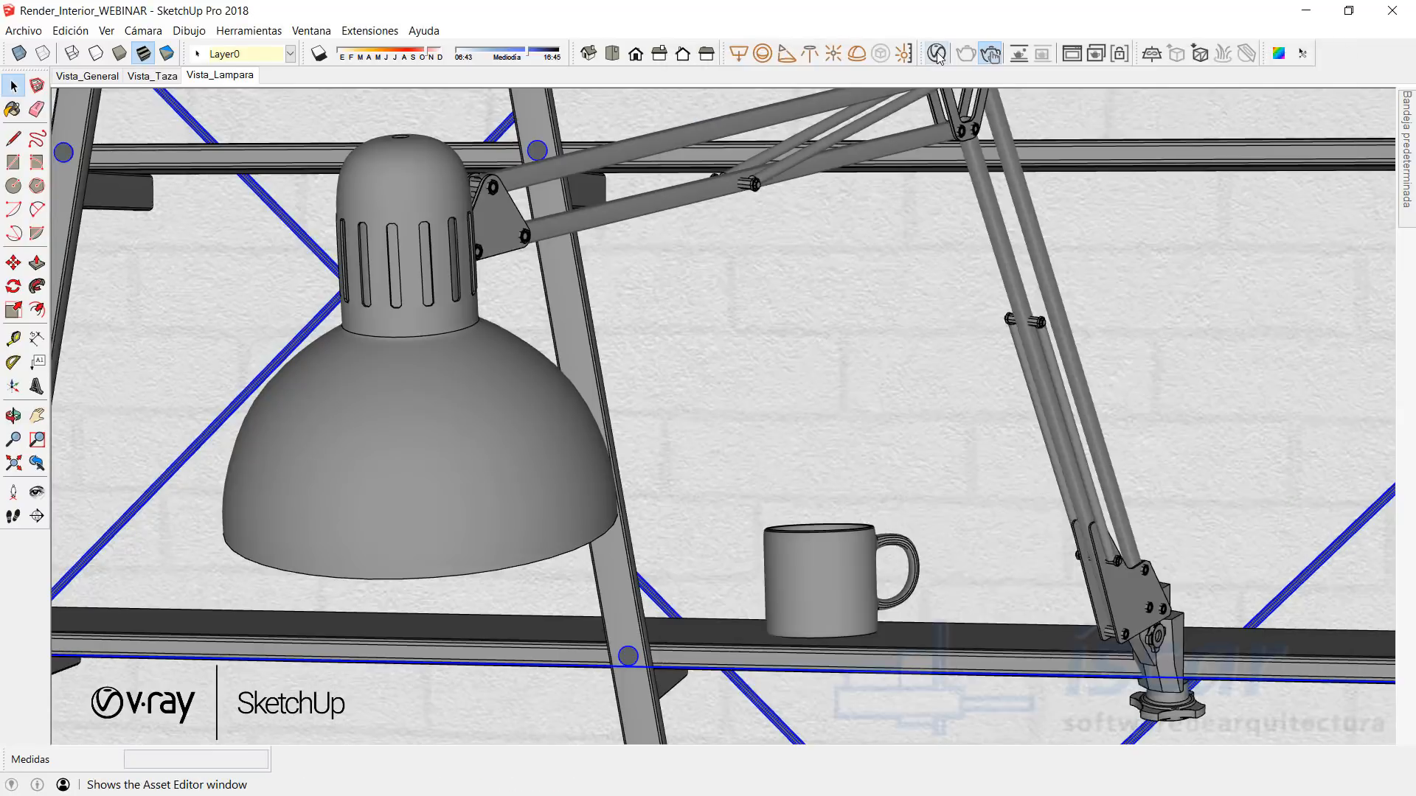
double_click(706, 536)
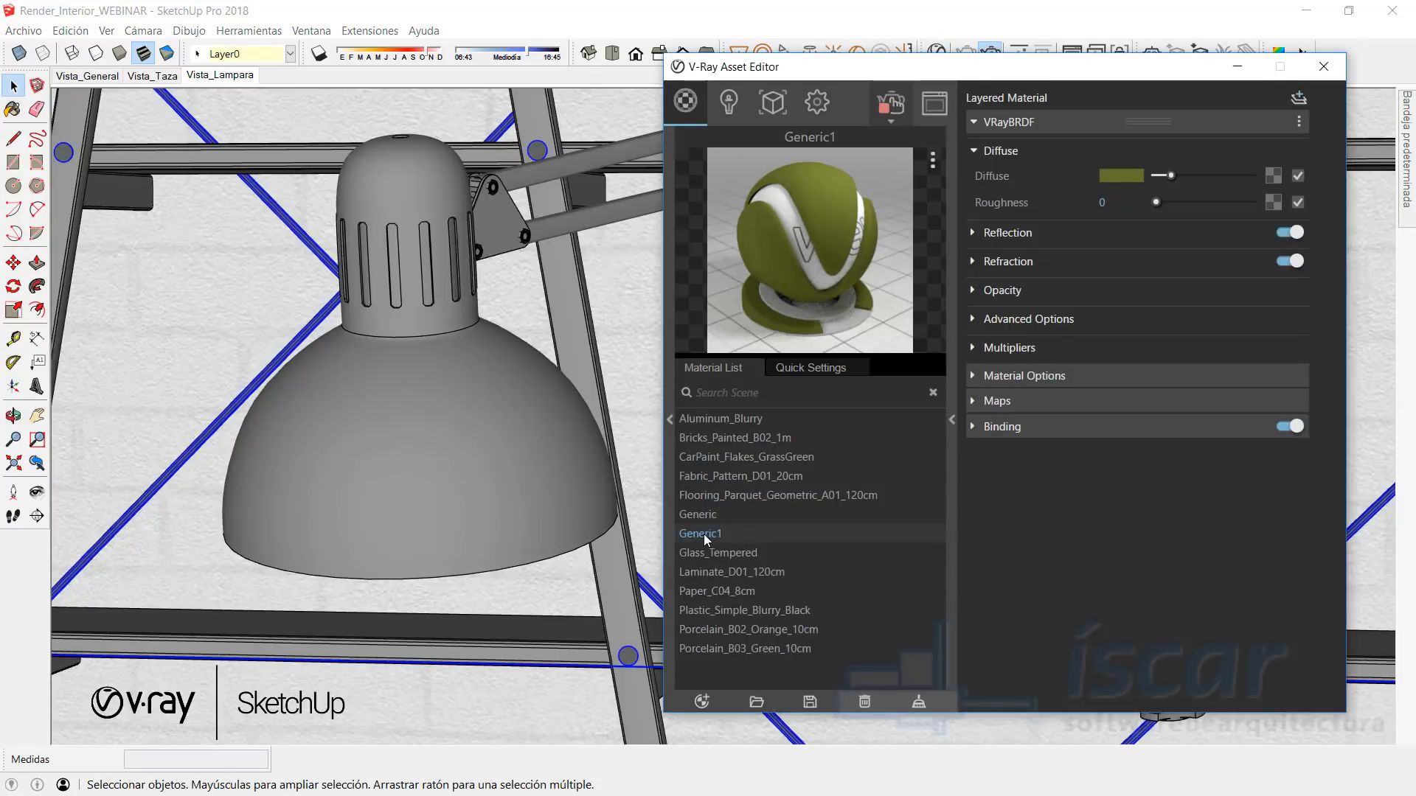
drag(725, 536, 677, 531)
text(amapara)
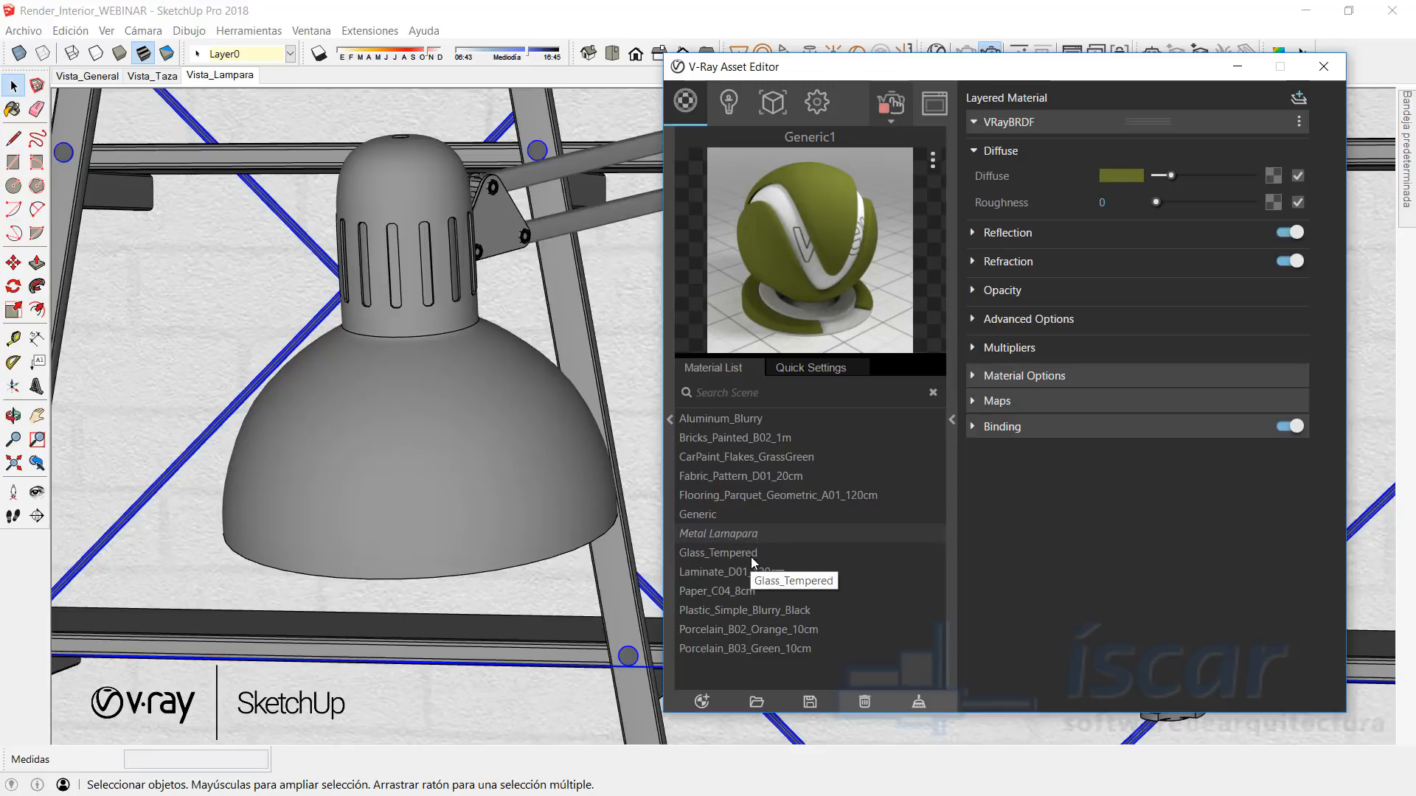
key(BackSpace)
key(BackSpace)
key(BackSpace)
key(BackSpace)
key(BackSpace)
text(para)
key(Return)
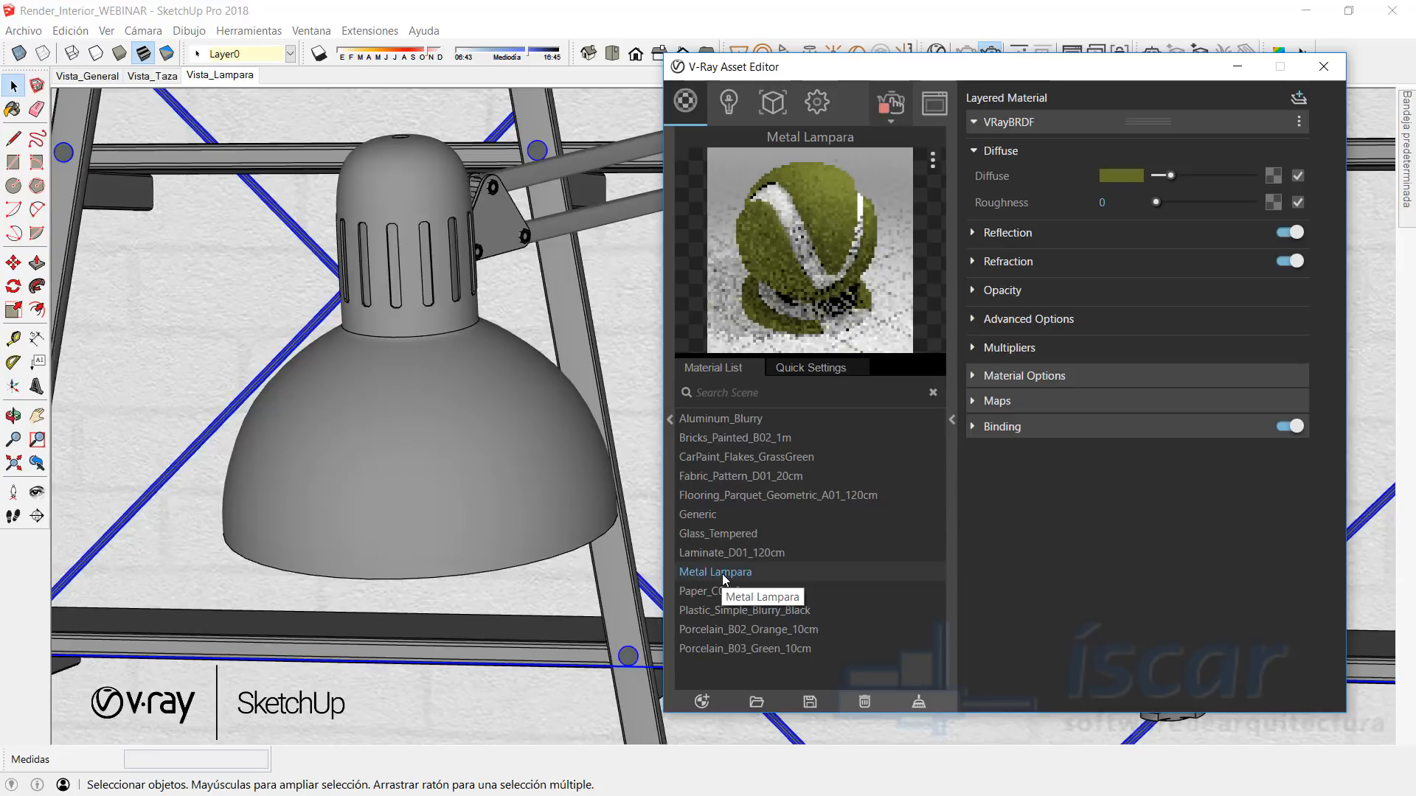
Step: Apply the Metal Lampara material to the Lampara layer and check the desk lamp in the interactive render
right_click(725, 578)
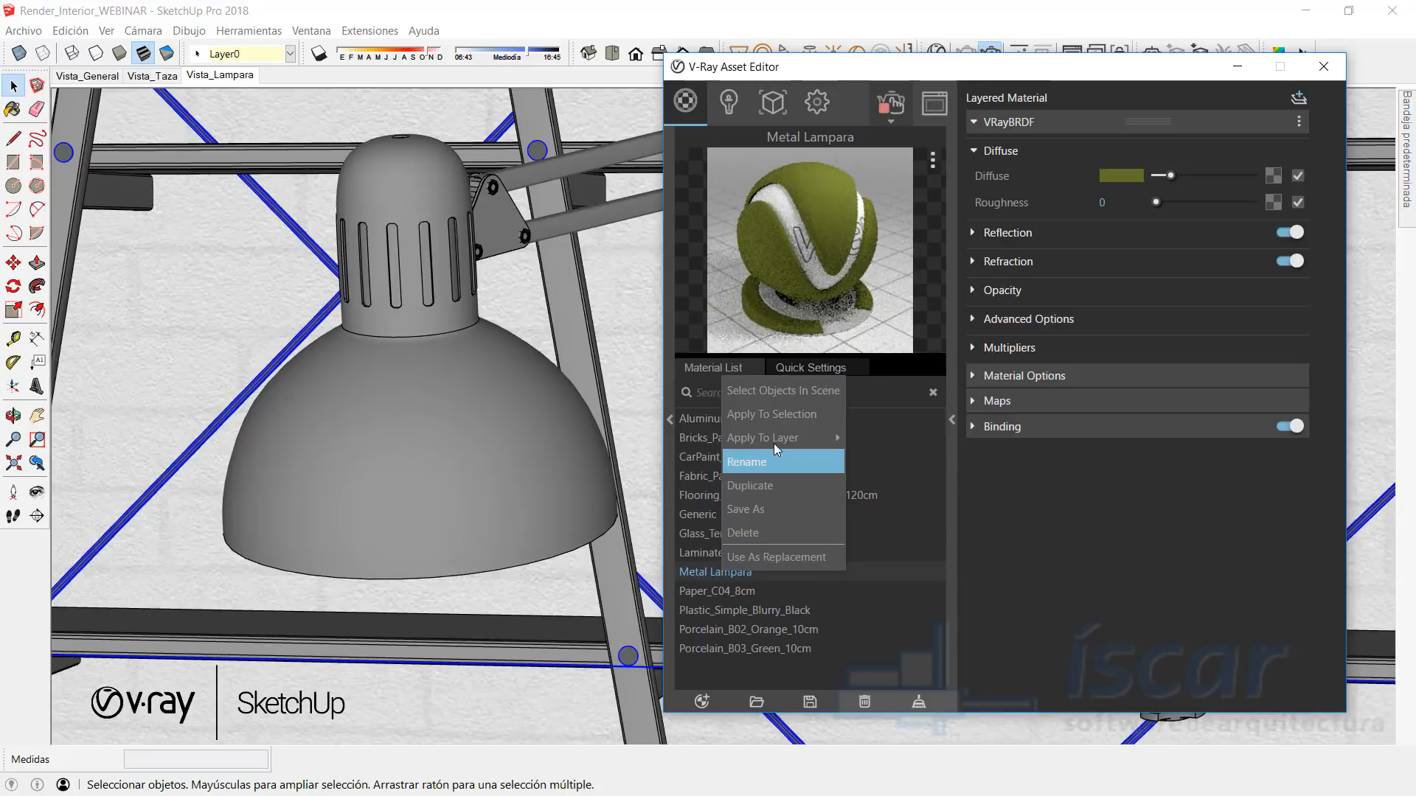
mouse_move(774, 437)
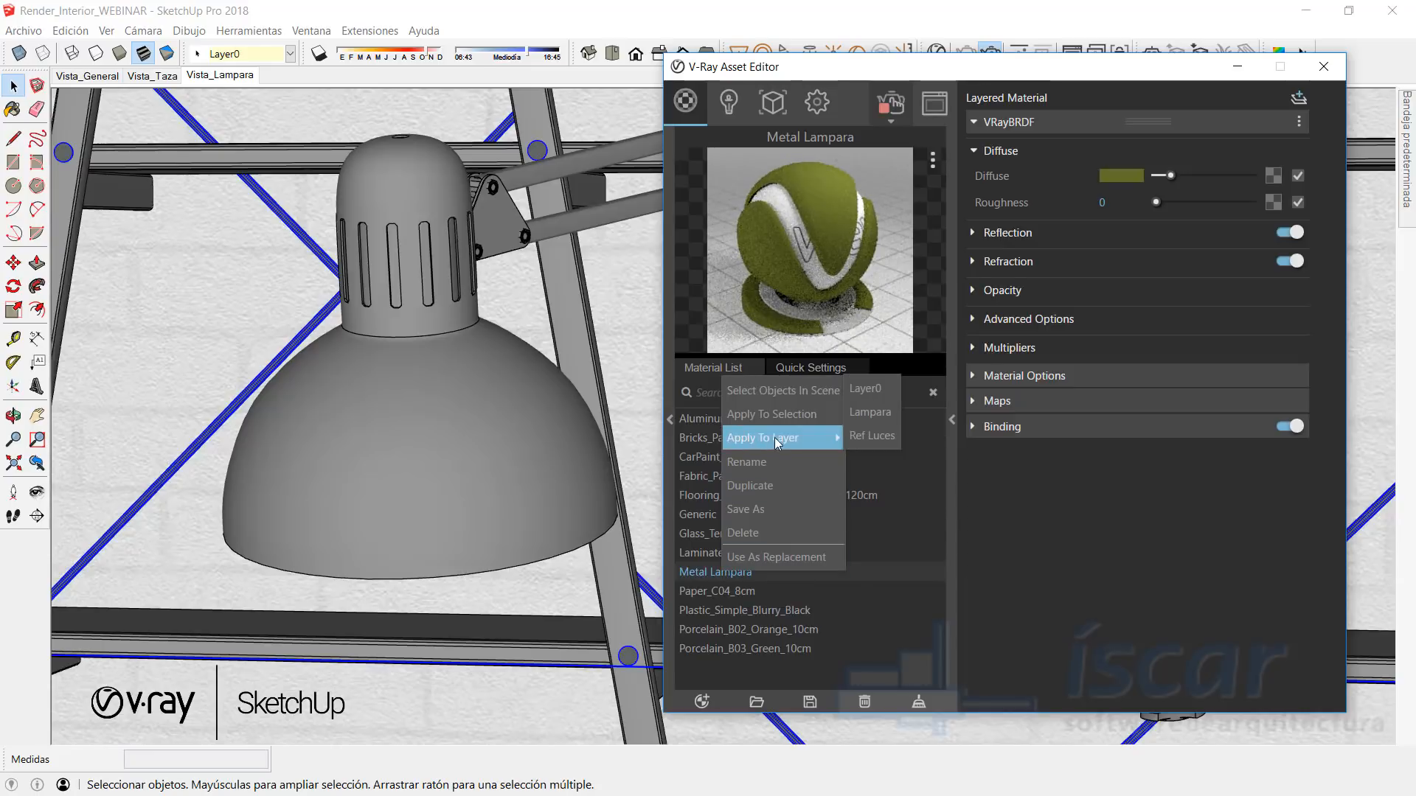
click(867, 419)
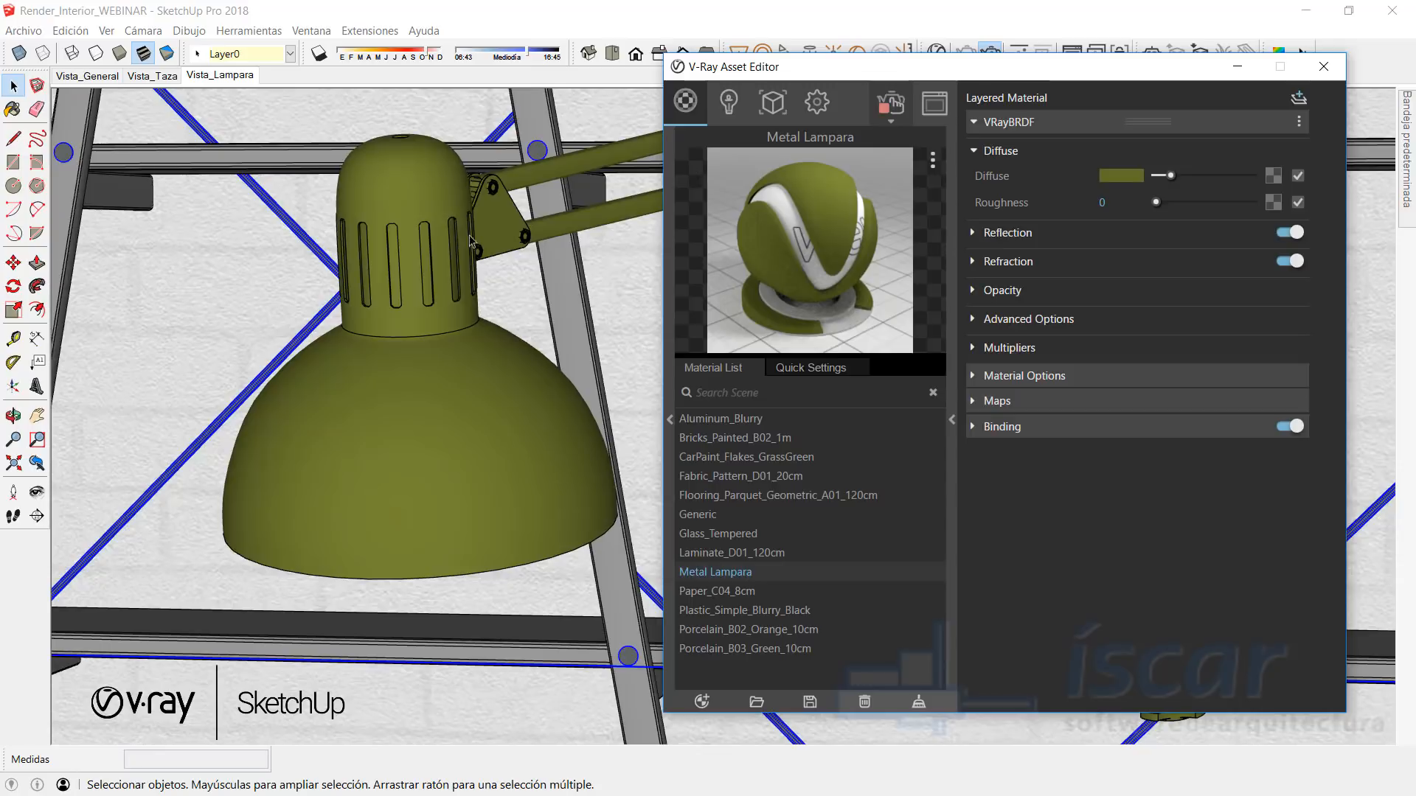
click(1238, 68)
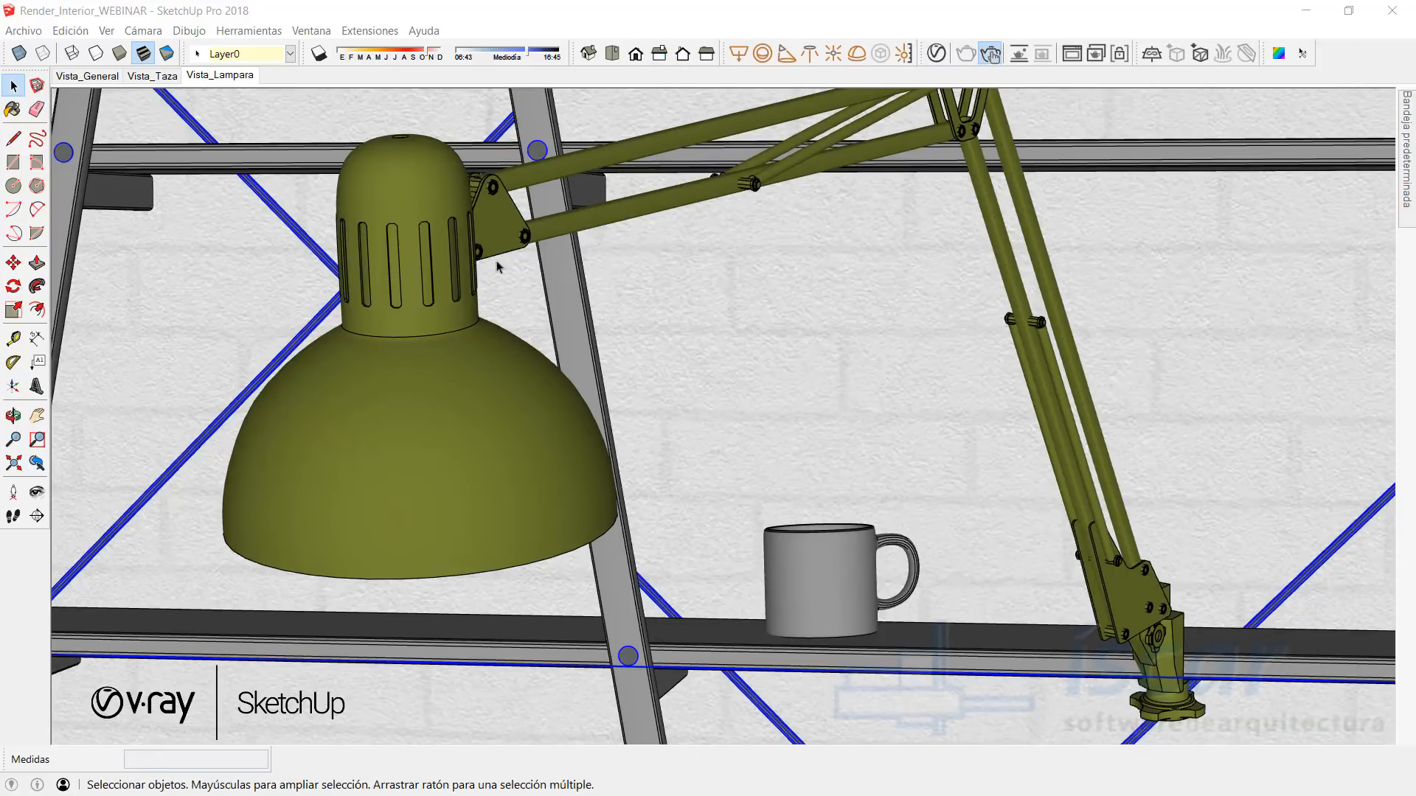
click(938, 52)
click(1075, 47)
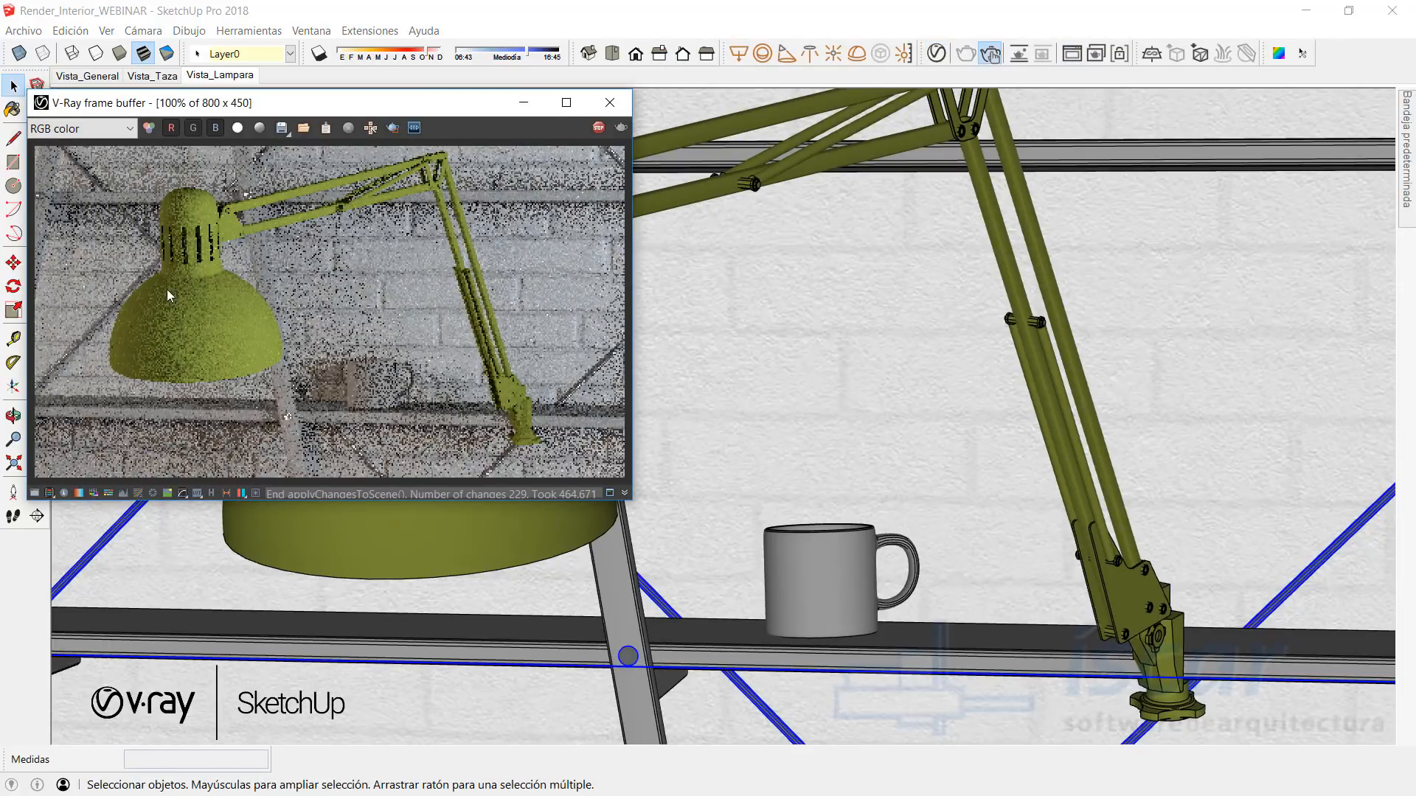
Step: Expand Metal Lampara's reflection settings and raise its reflection color to near white, RGB 248, 248, 248, with the render alongside
click(938, 52)
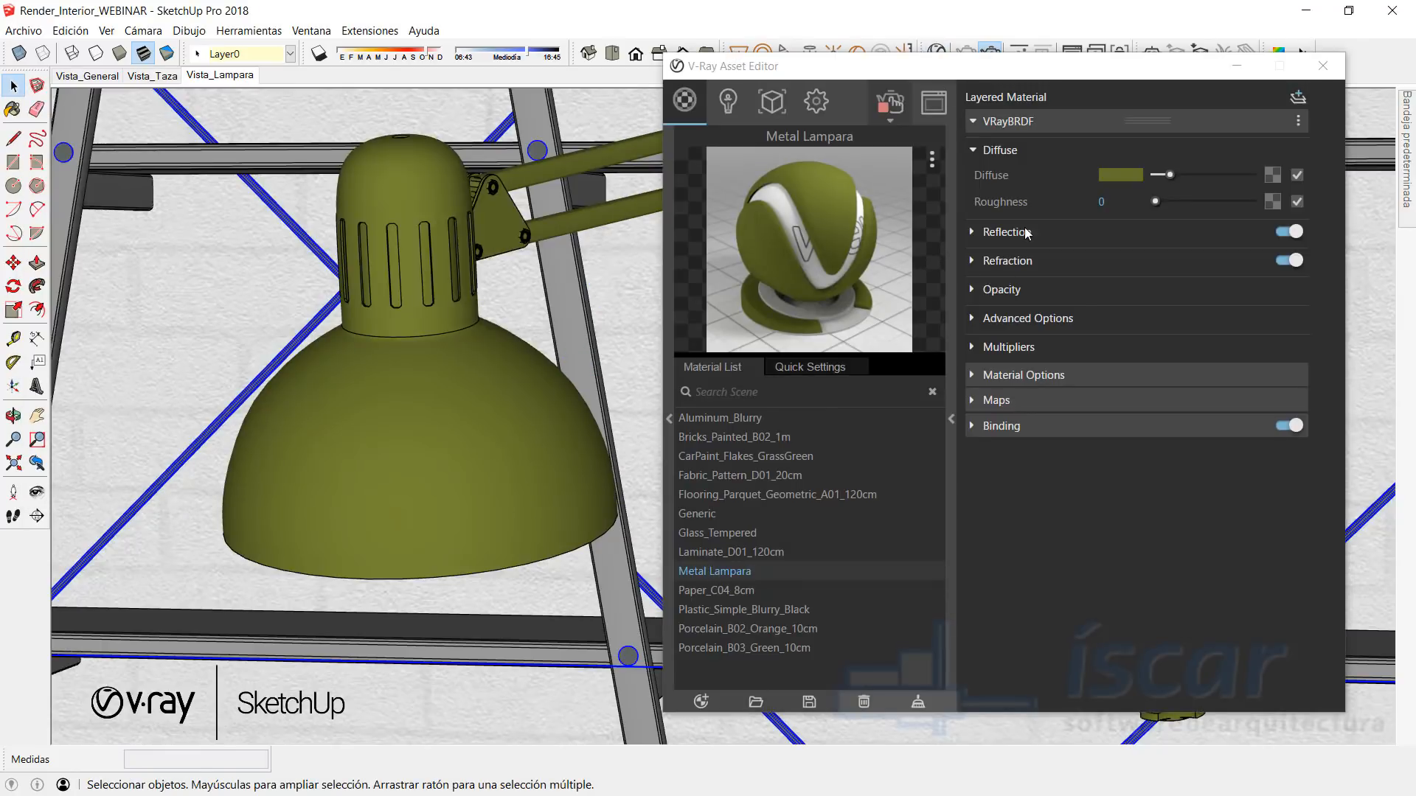
click(994, 233)
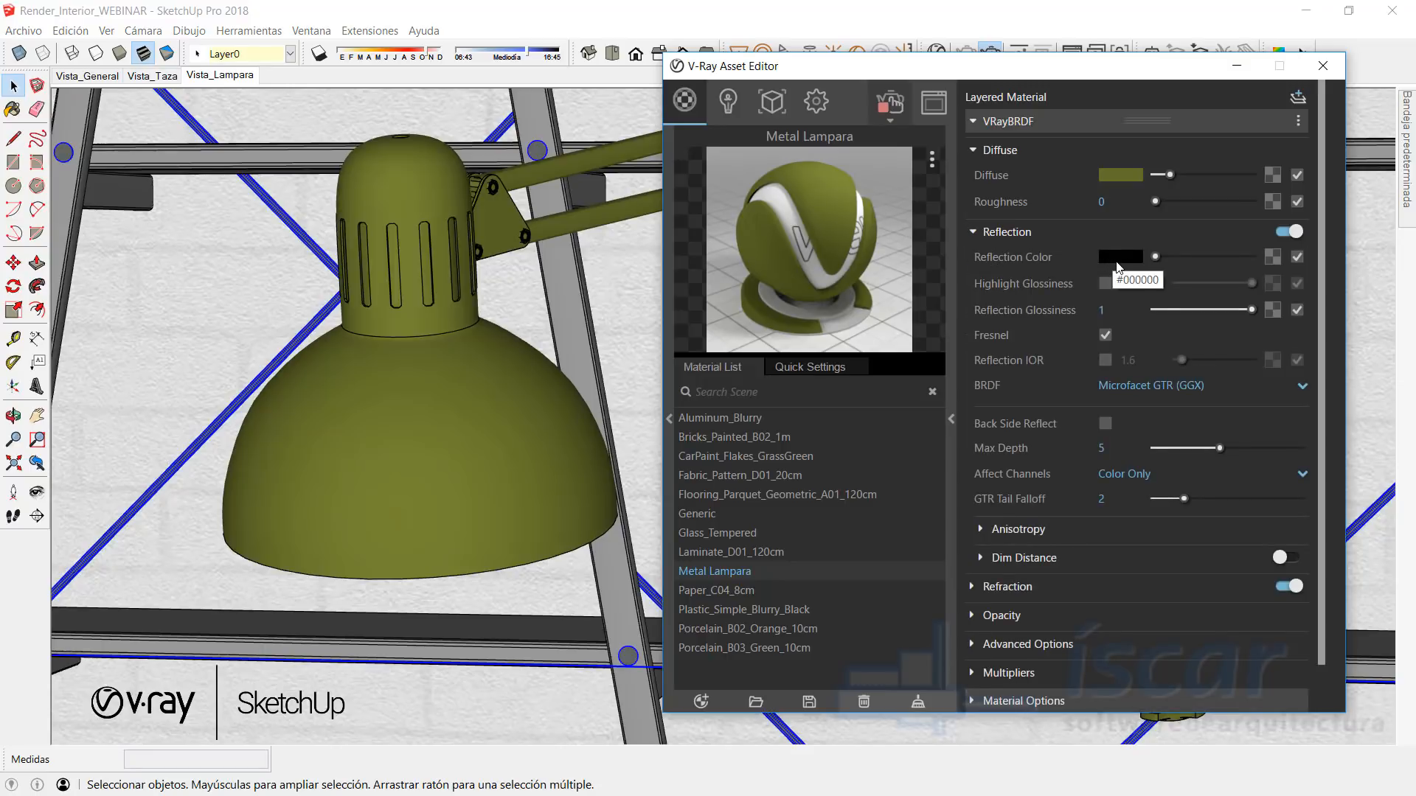
click(934, 103)
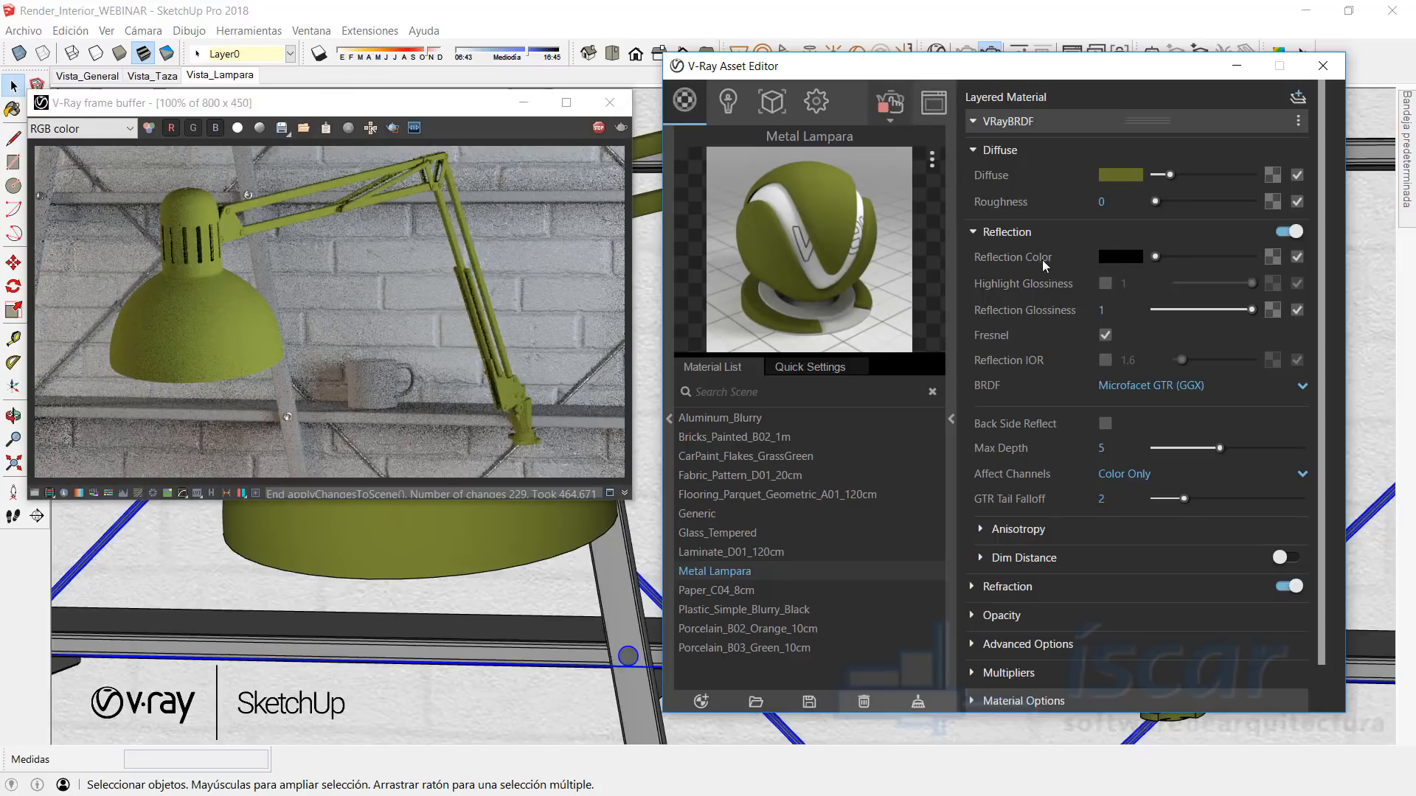
drag(1156, 258, 1241, 257)
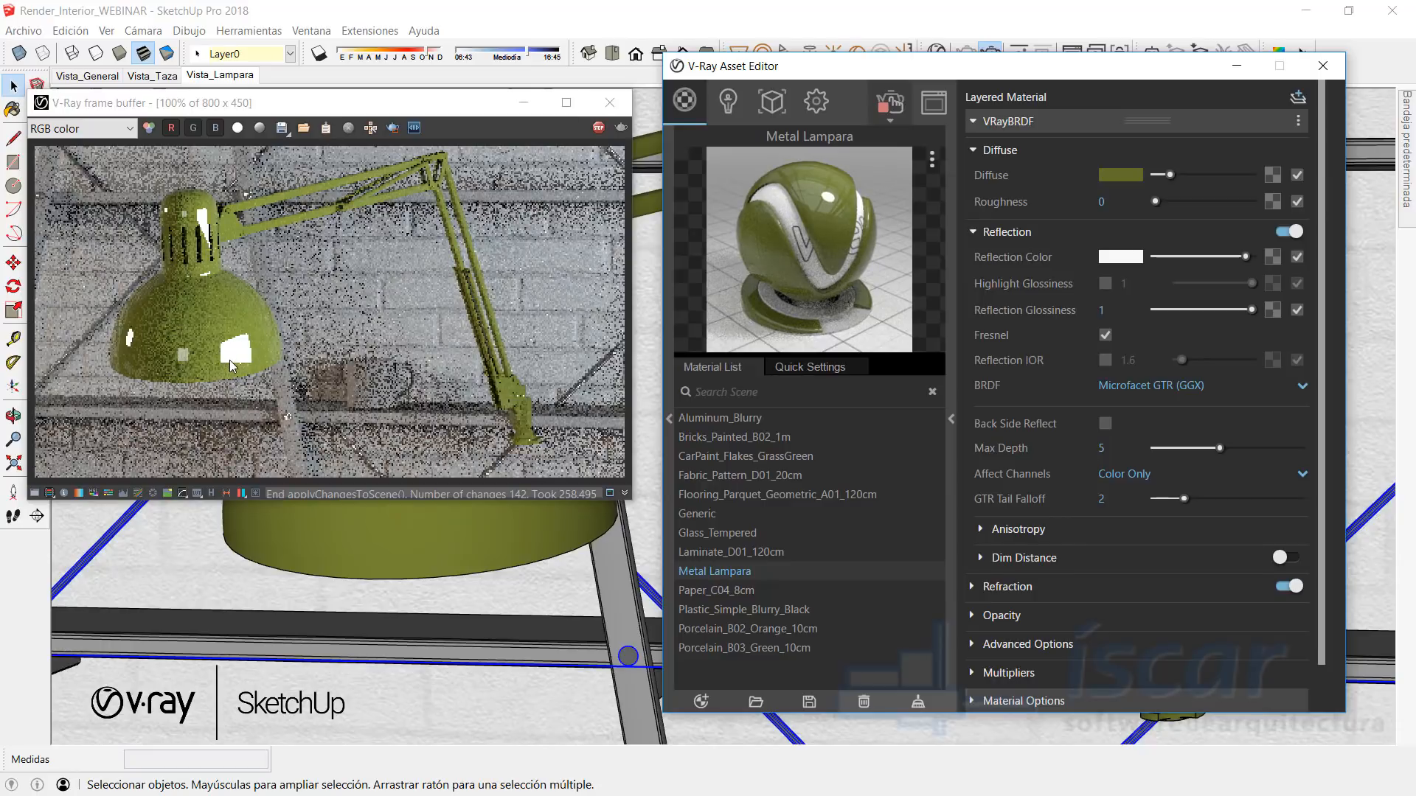
Step: Set Metal Lampara's reflection color to RGB 137, 151, 62
click(1121, 258)
click(734, 347)
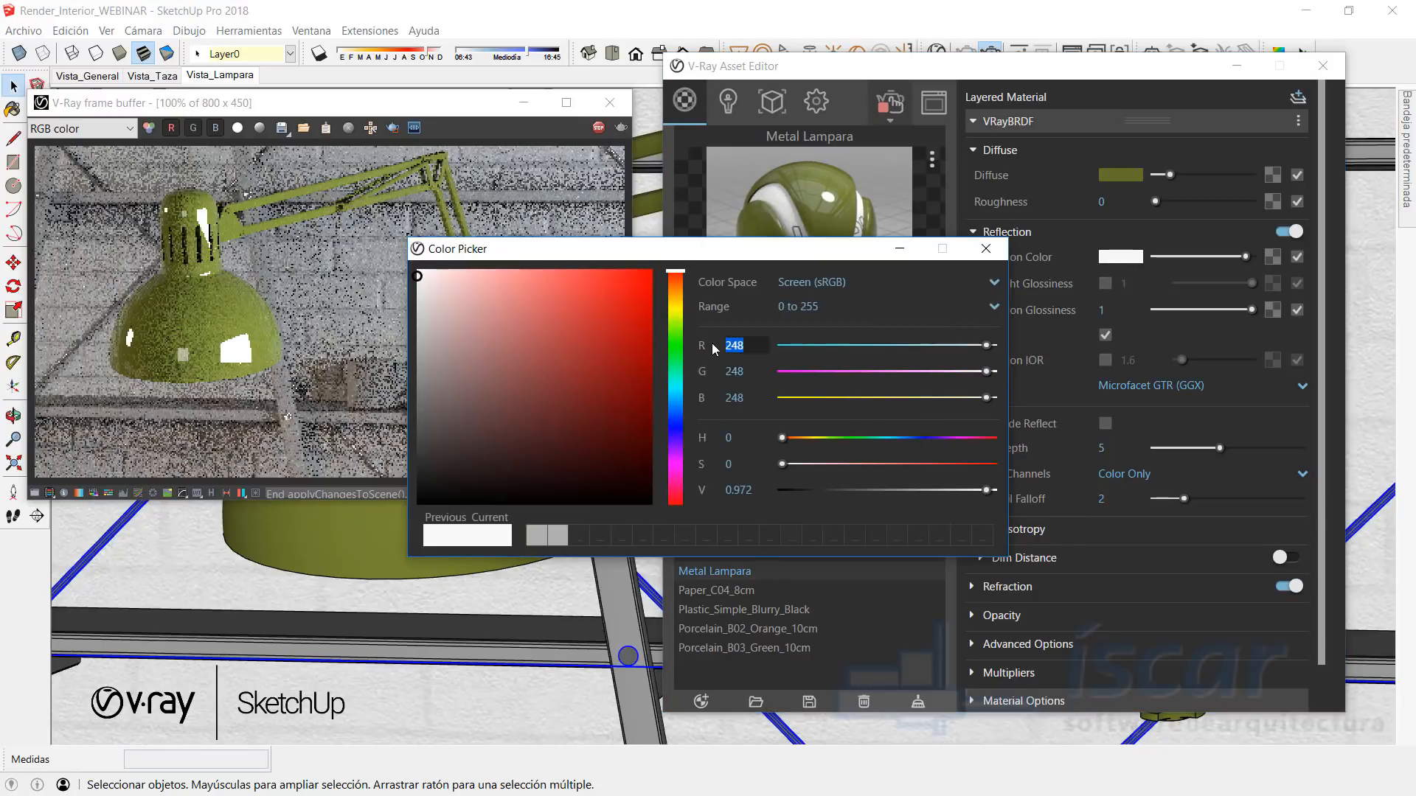
text(137)
key(Tab)
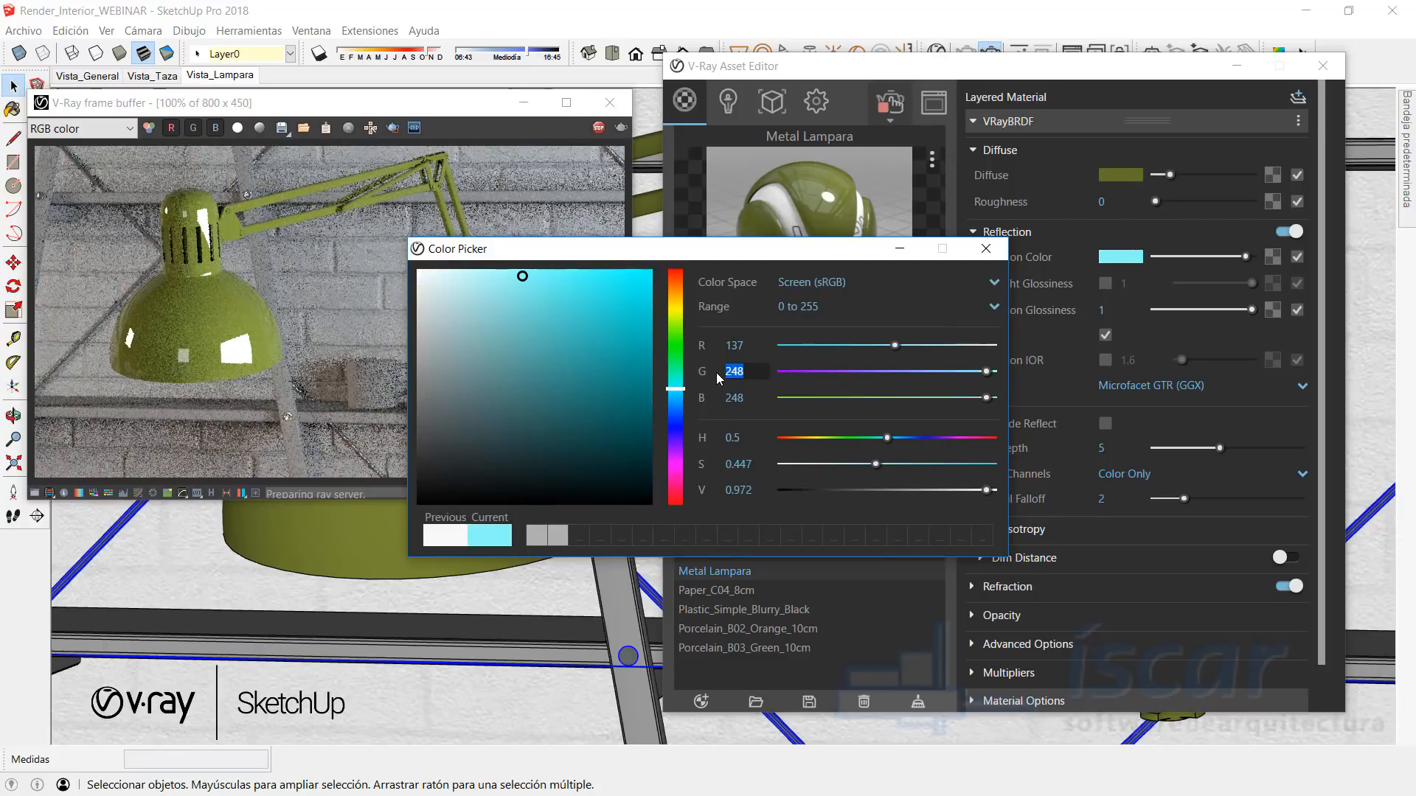
text(151)
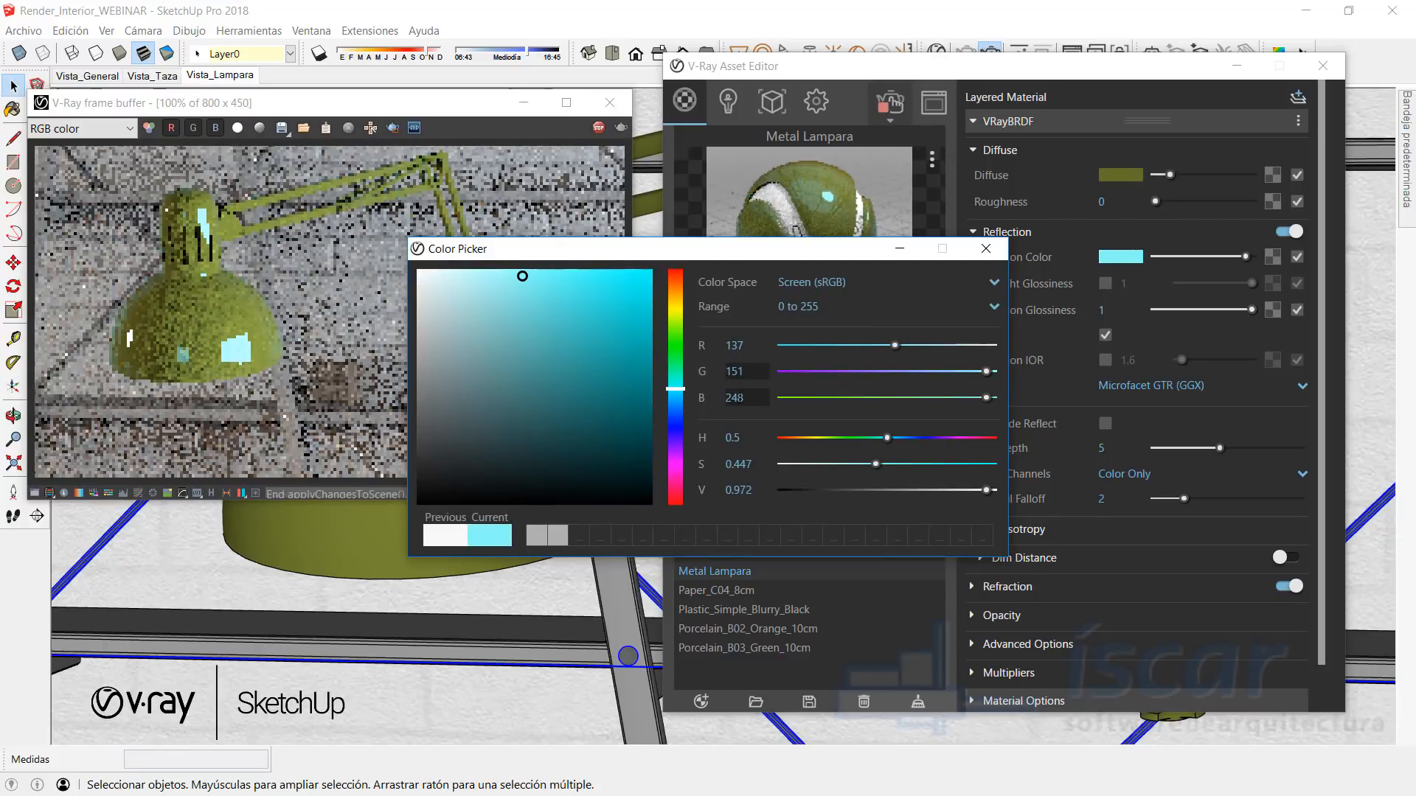
click(750, 399)
text(62)
click(749, 345)
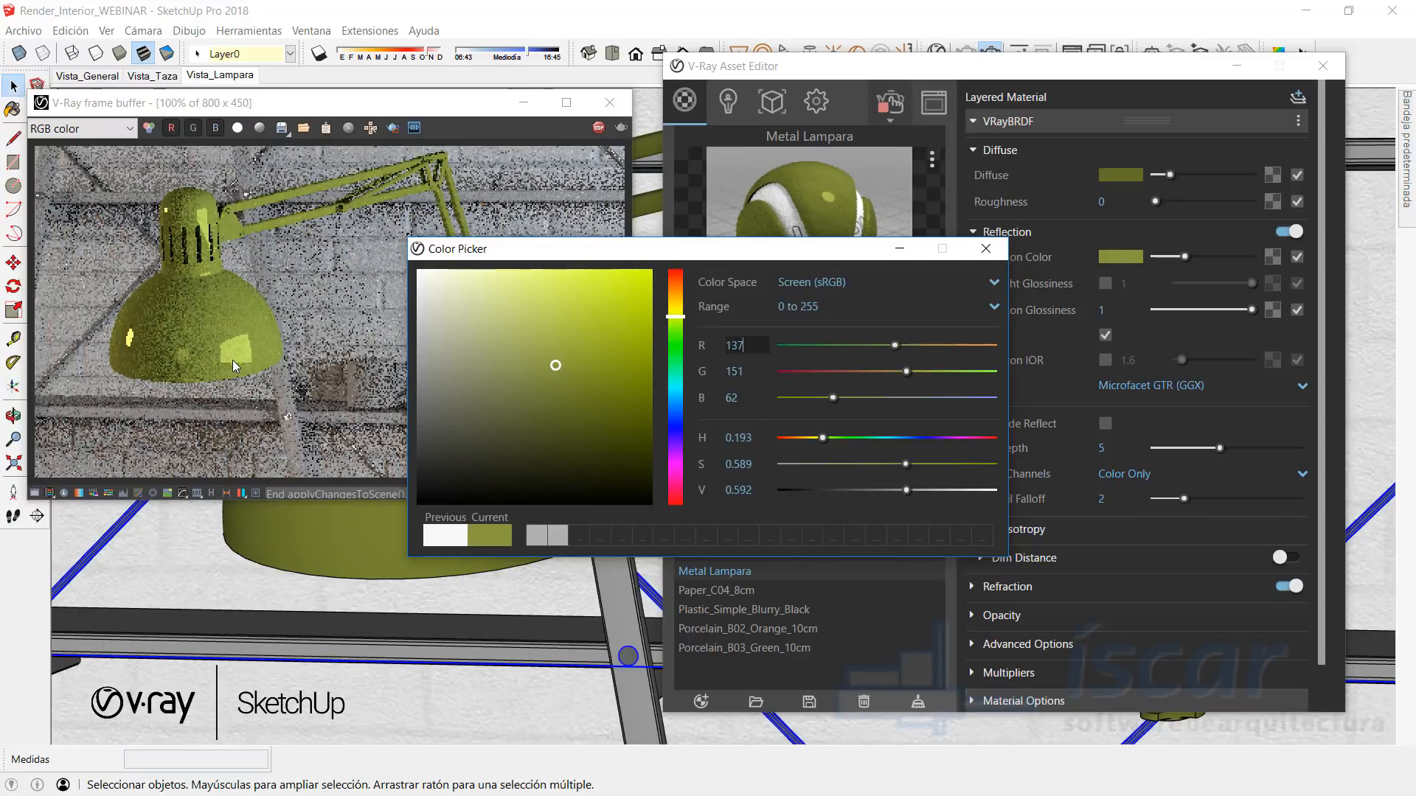
click(984, 251)
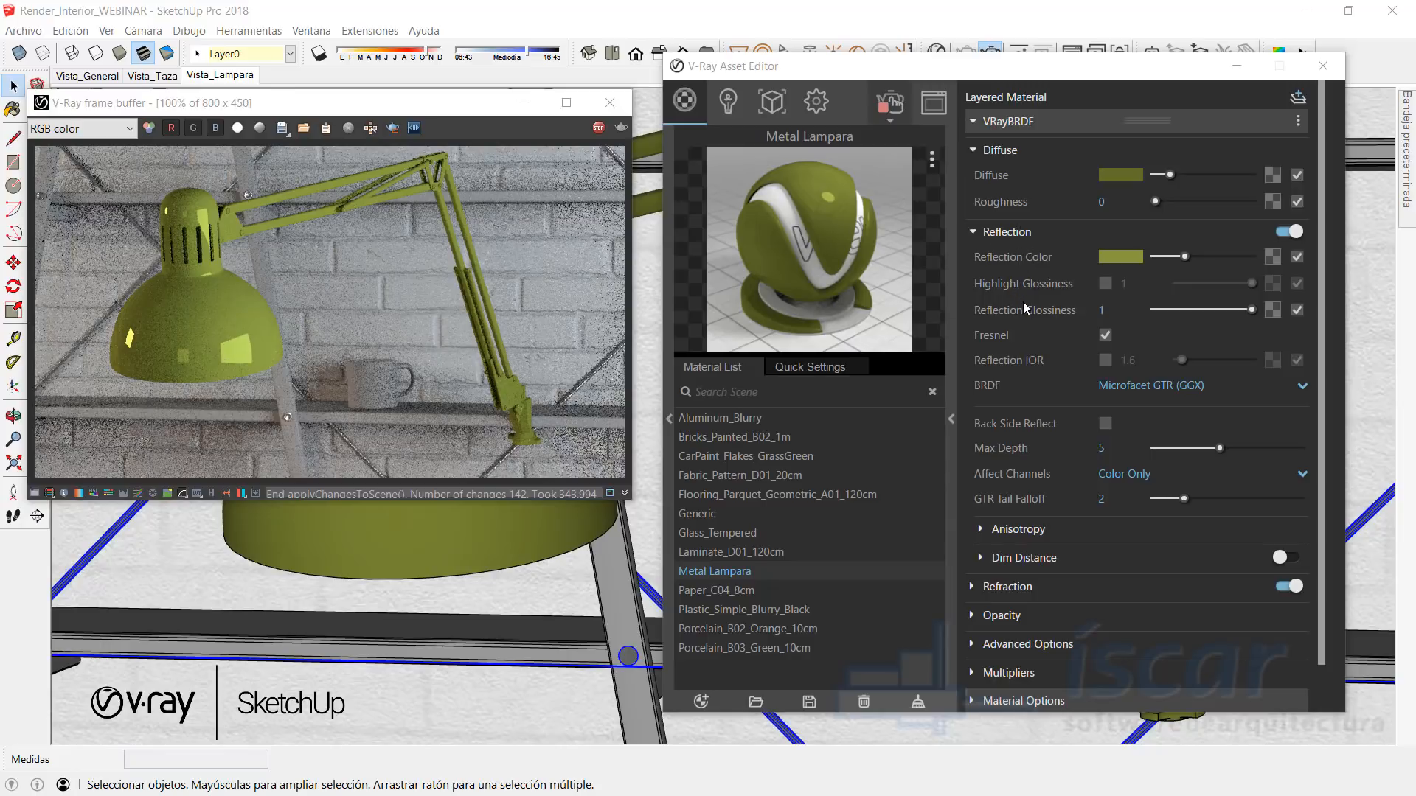
Step: Set Metal Lampara's Reflection Glossiness to 0.7
mouse_move(989, 322)
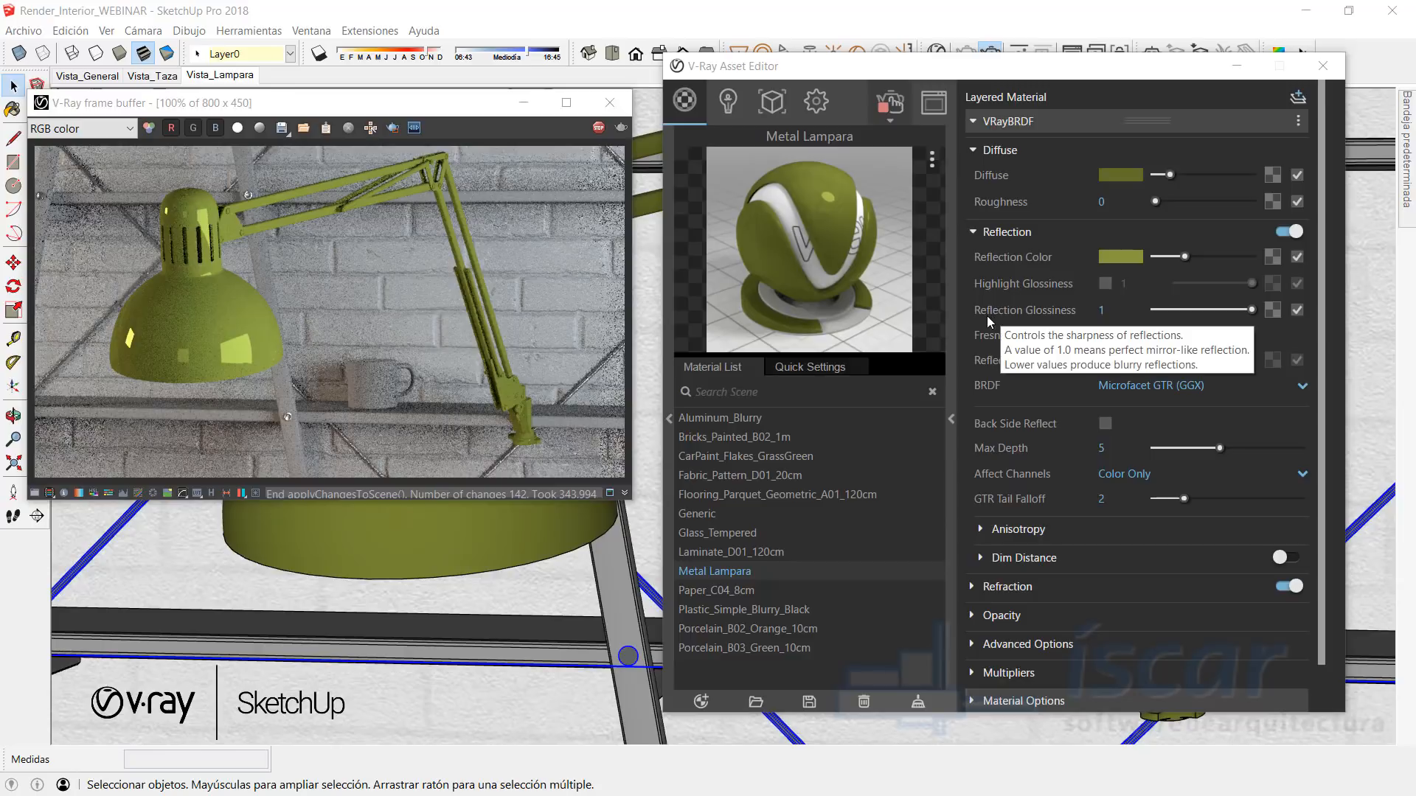
click(1110, 313)
click(1110, 313)
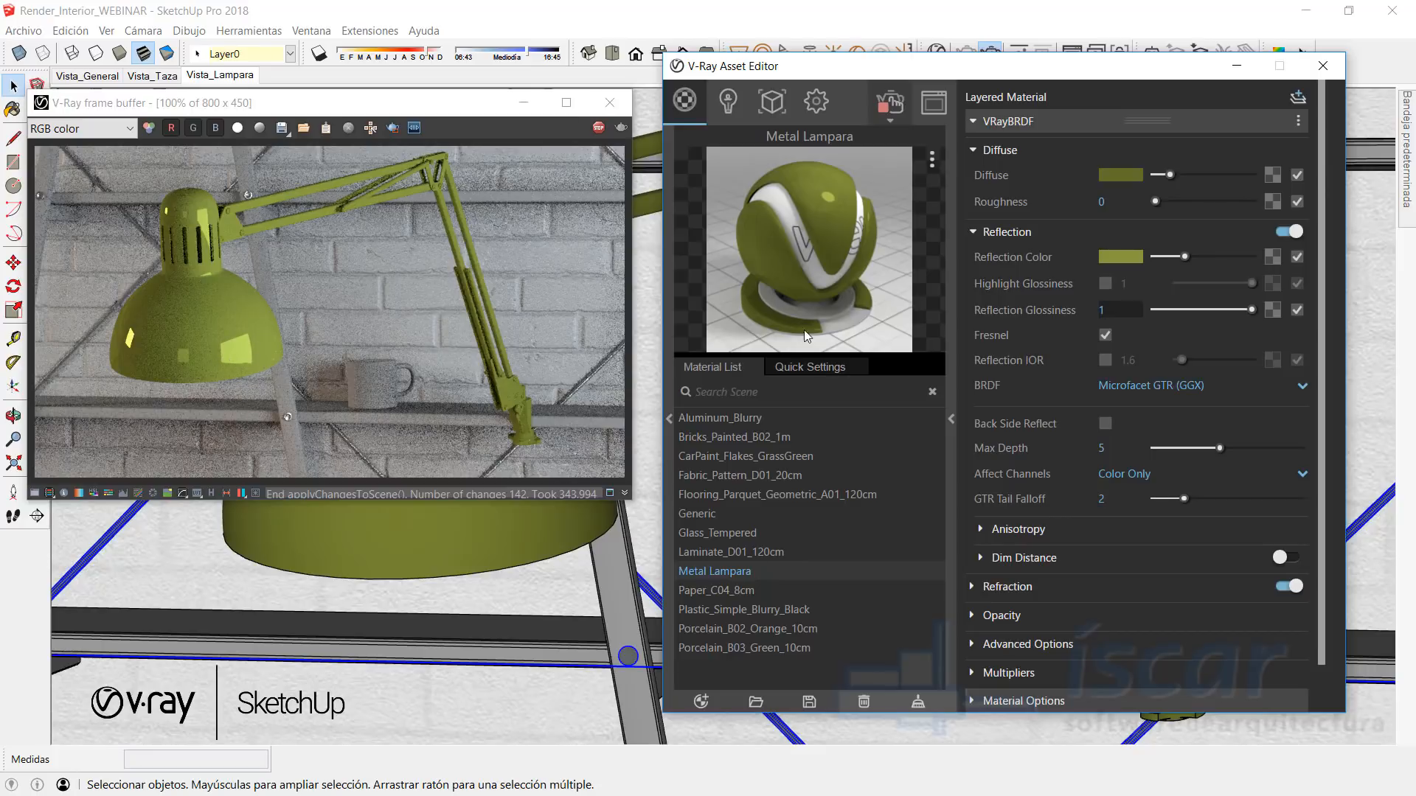
double_click(1097, 316)
text(1)
key(Return)
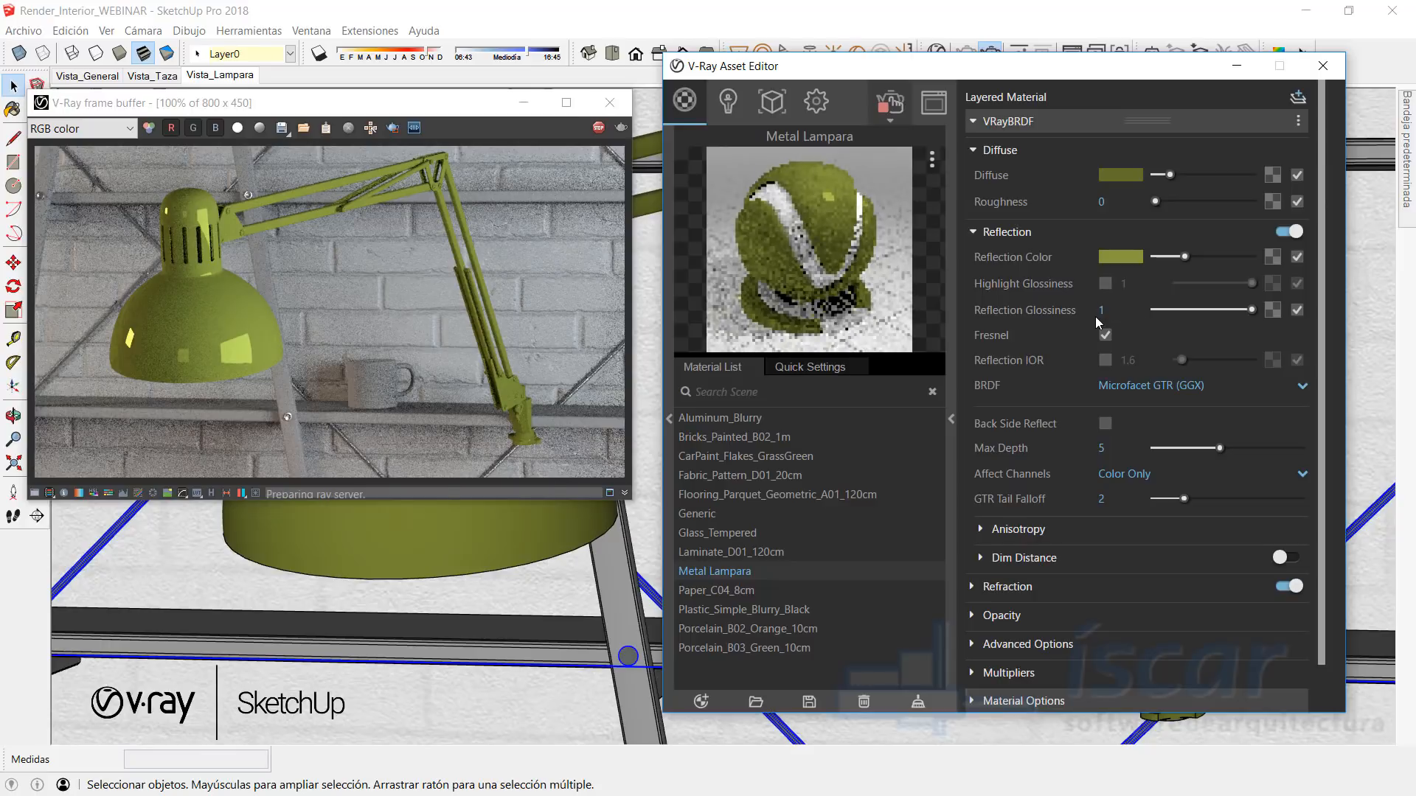
click(1091, 305)
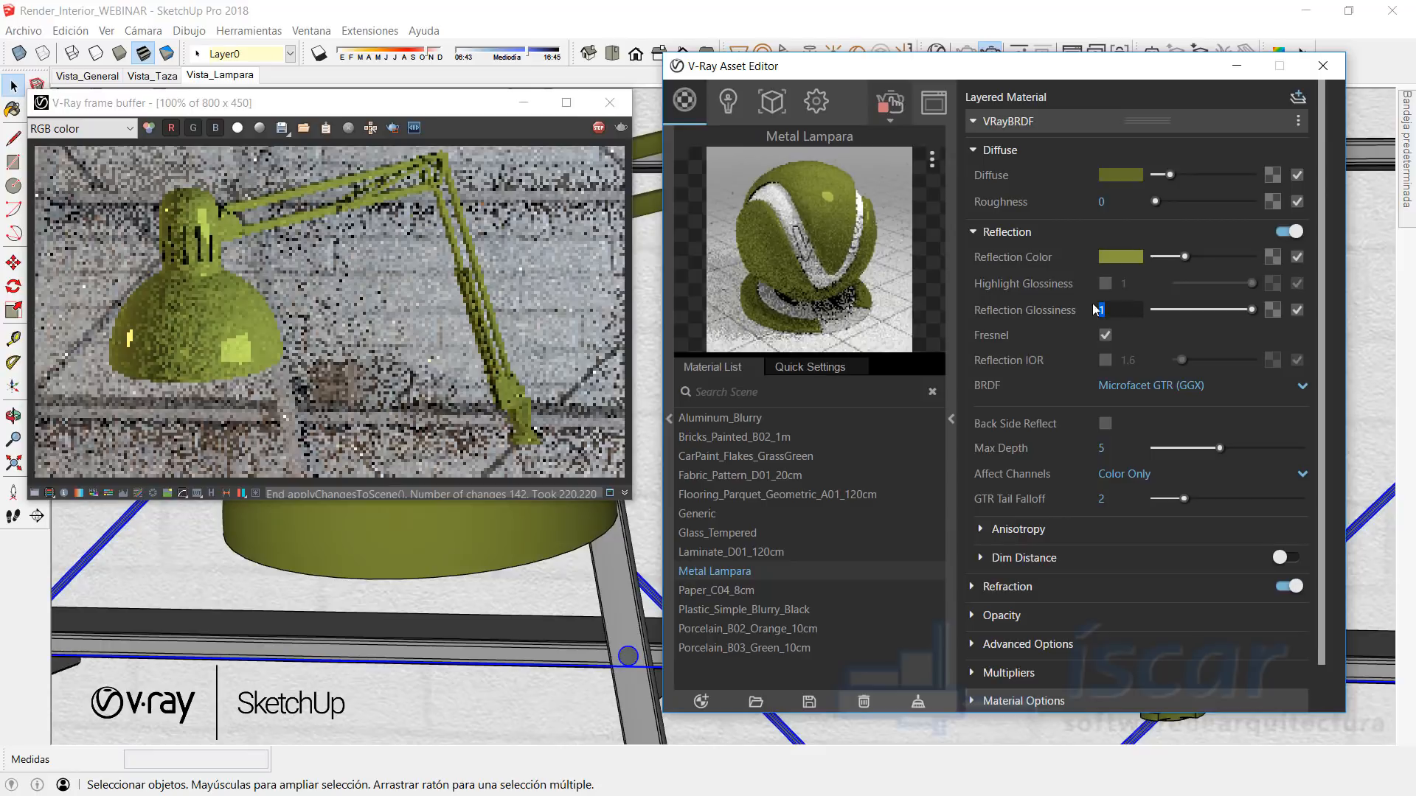
text(0.7)
key(Return)
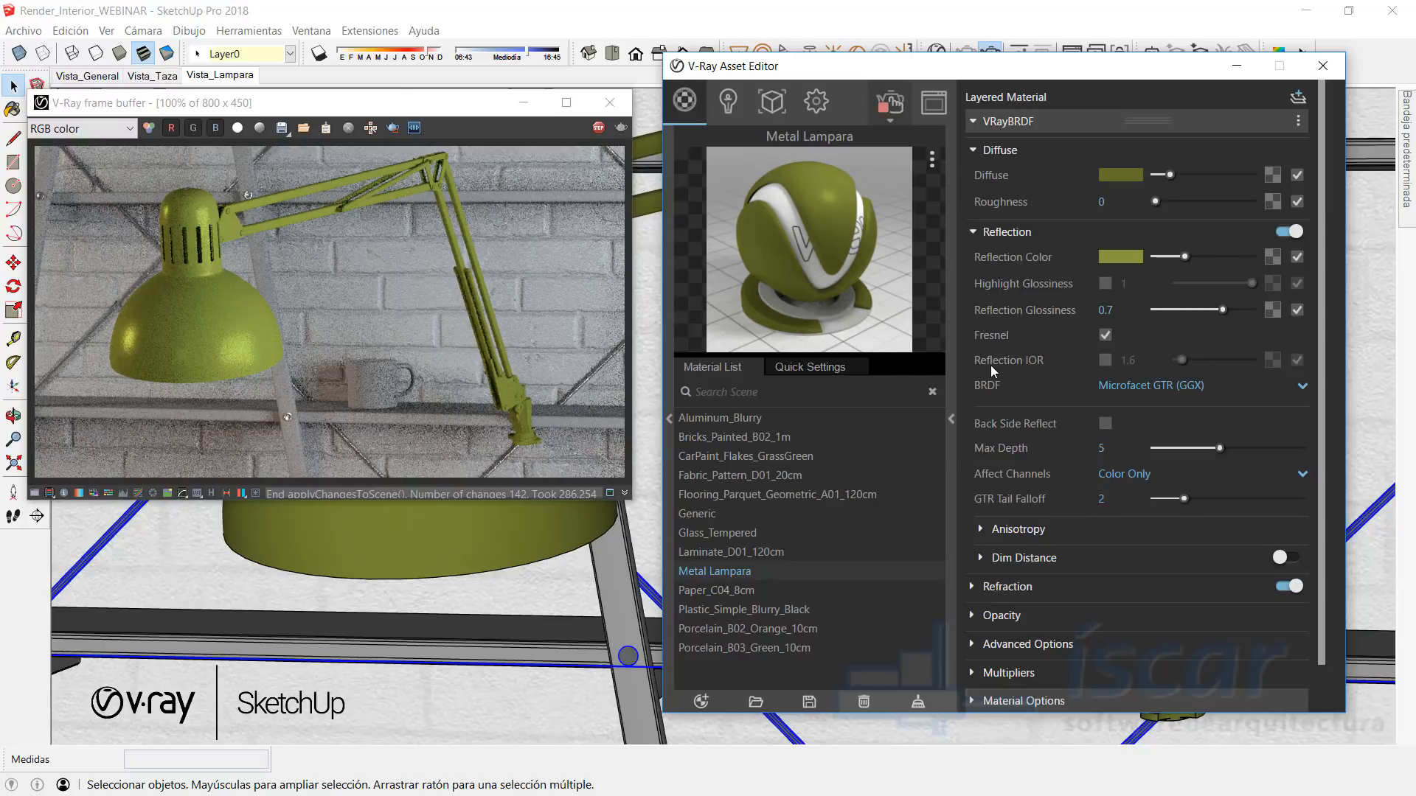
Step: Enable Metal Lampara's Reflection IOR and set it to 1.9
click(1104, 361)
click(1132, 360)
text(9)
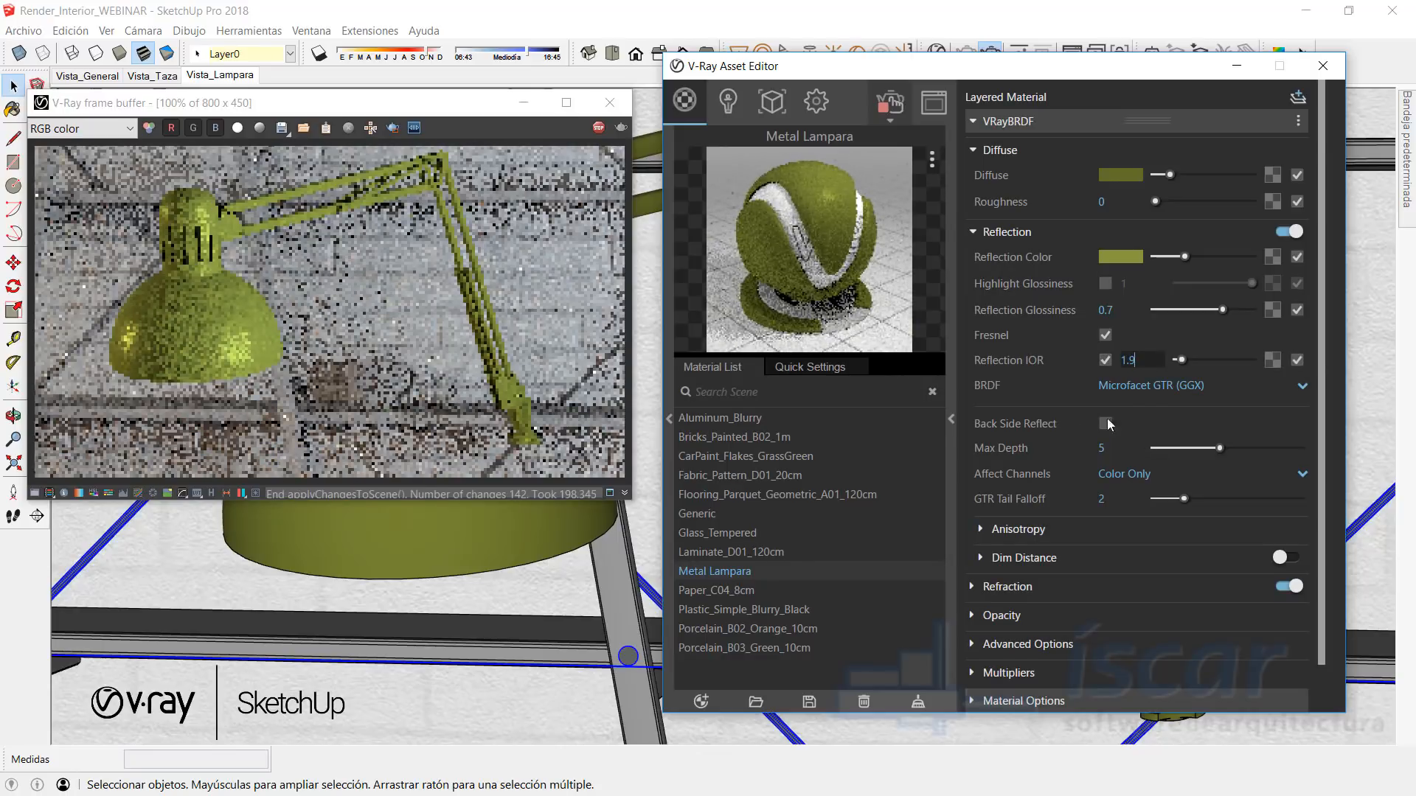
key(Return)
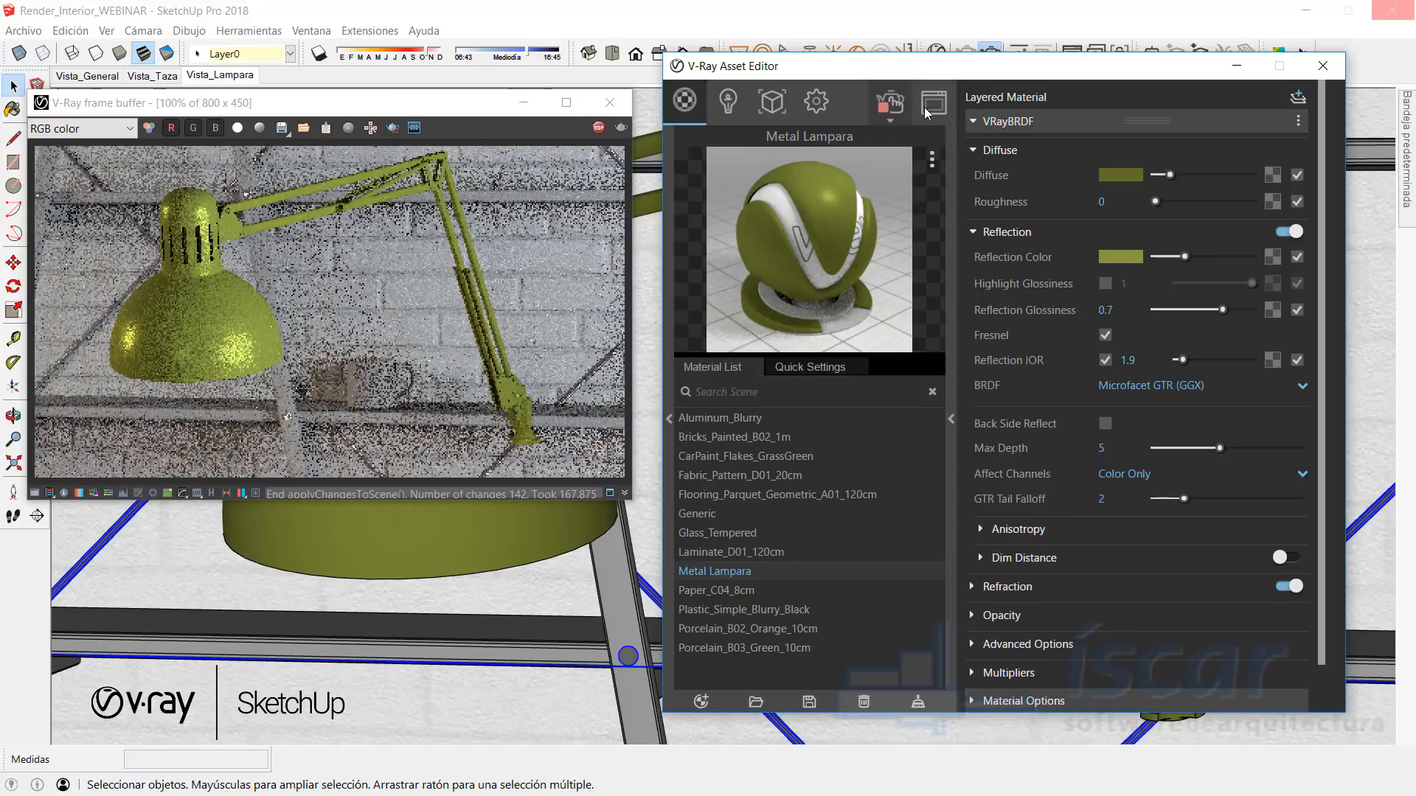
Step: Switch to the Vista_General scene and check it in the interactive render, with the render and material settings arranged side by side
click(106, 76)
drag(357, 105, 427, 140)
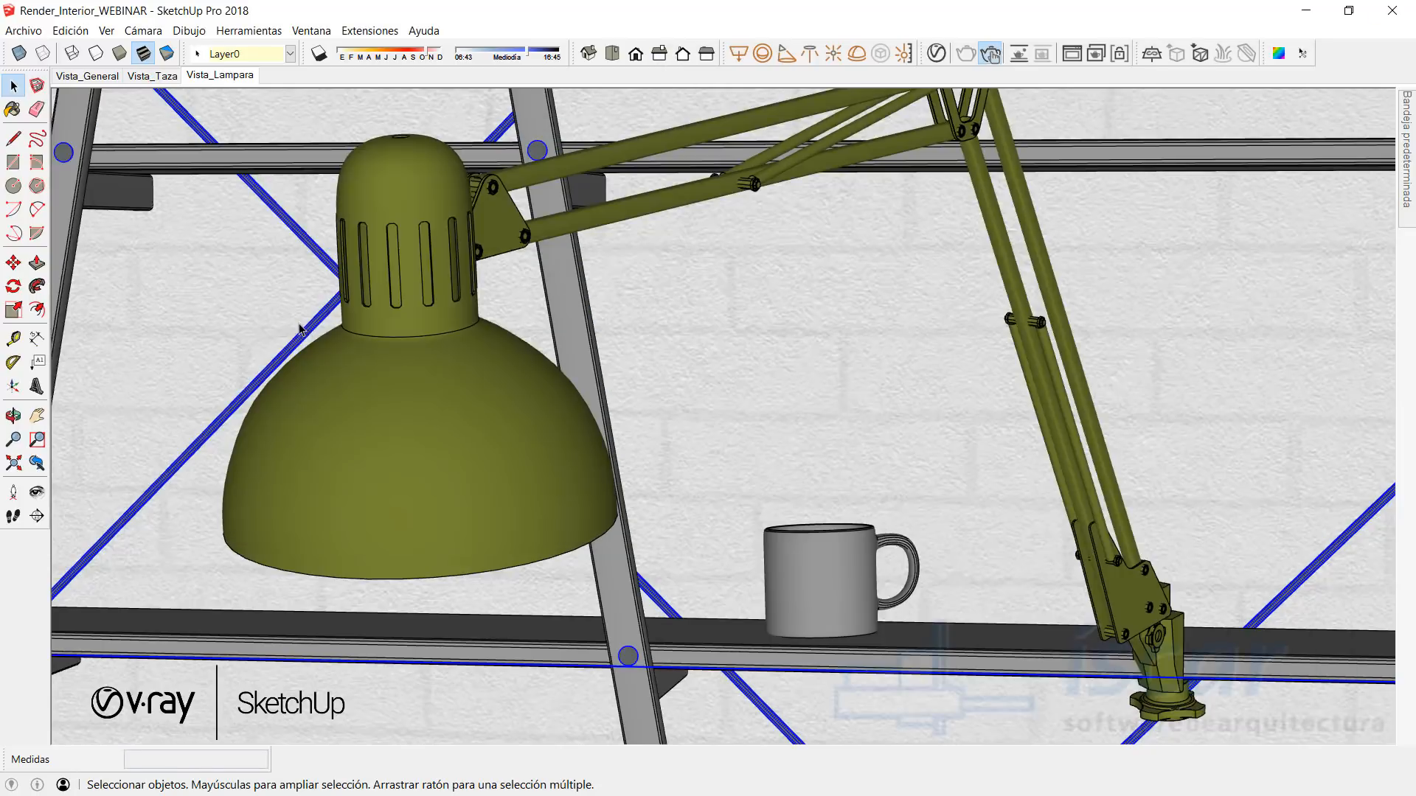
click(931, 55)
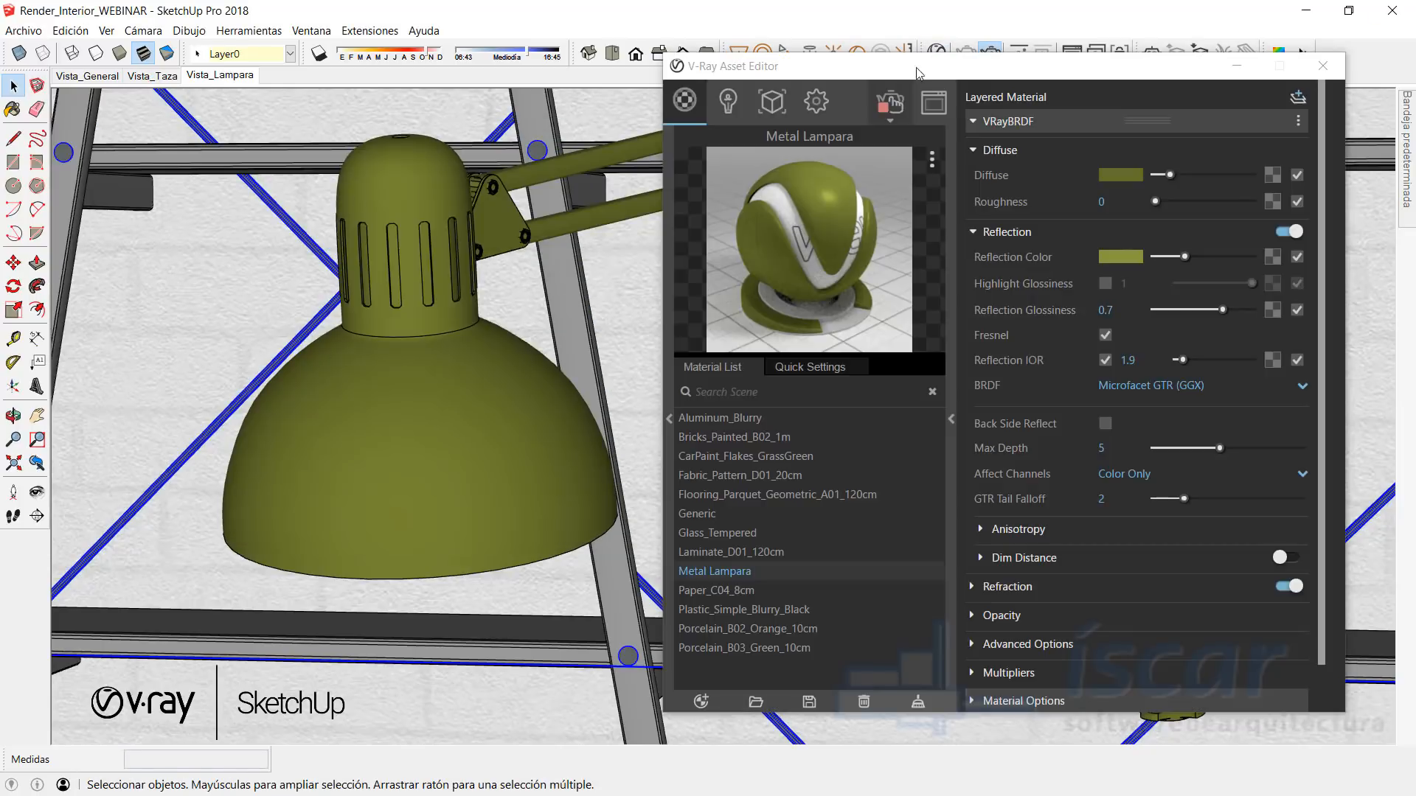
click(87, 76)
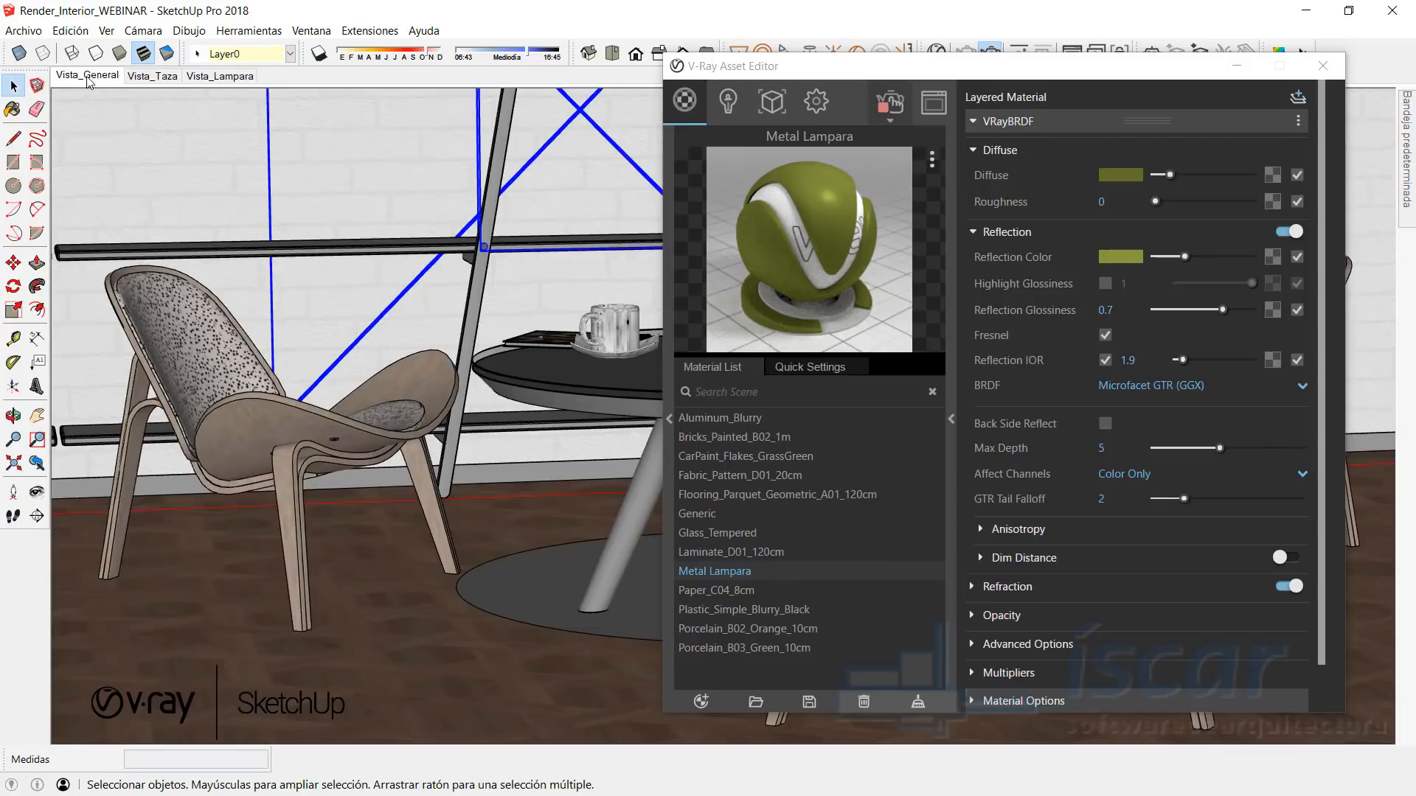
click(922, 101)
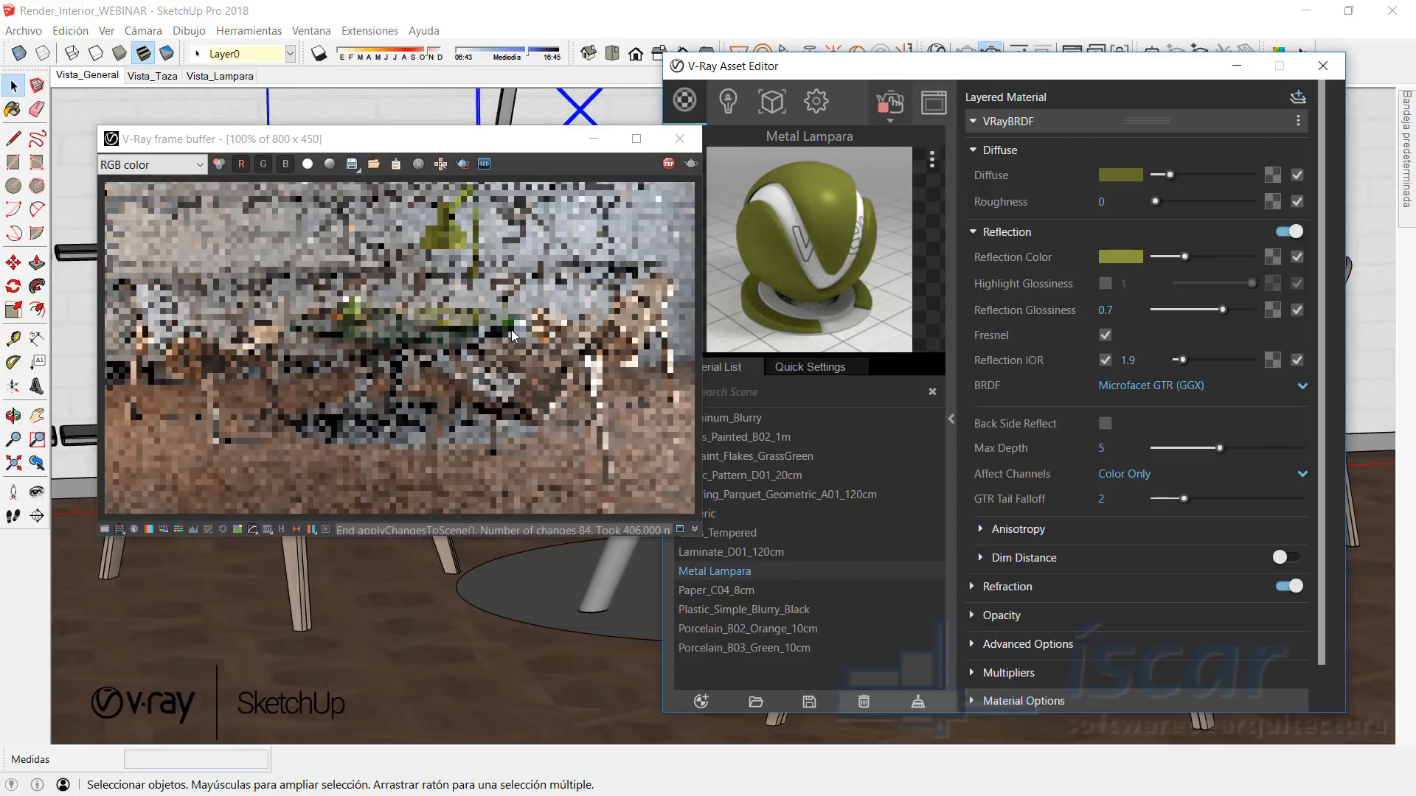
drag(885, 74, 953, 74)
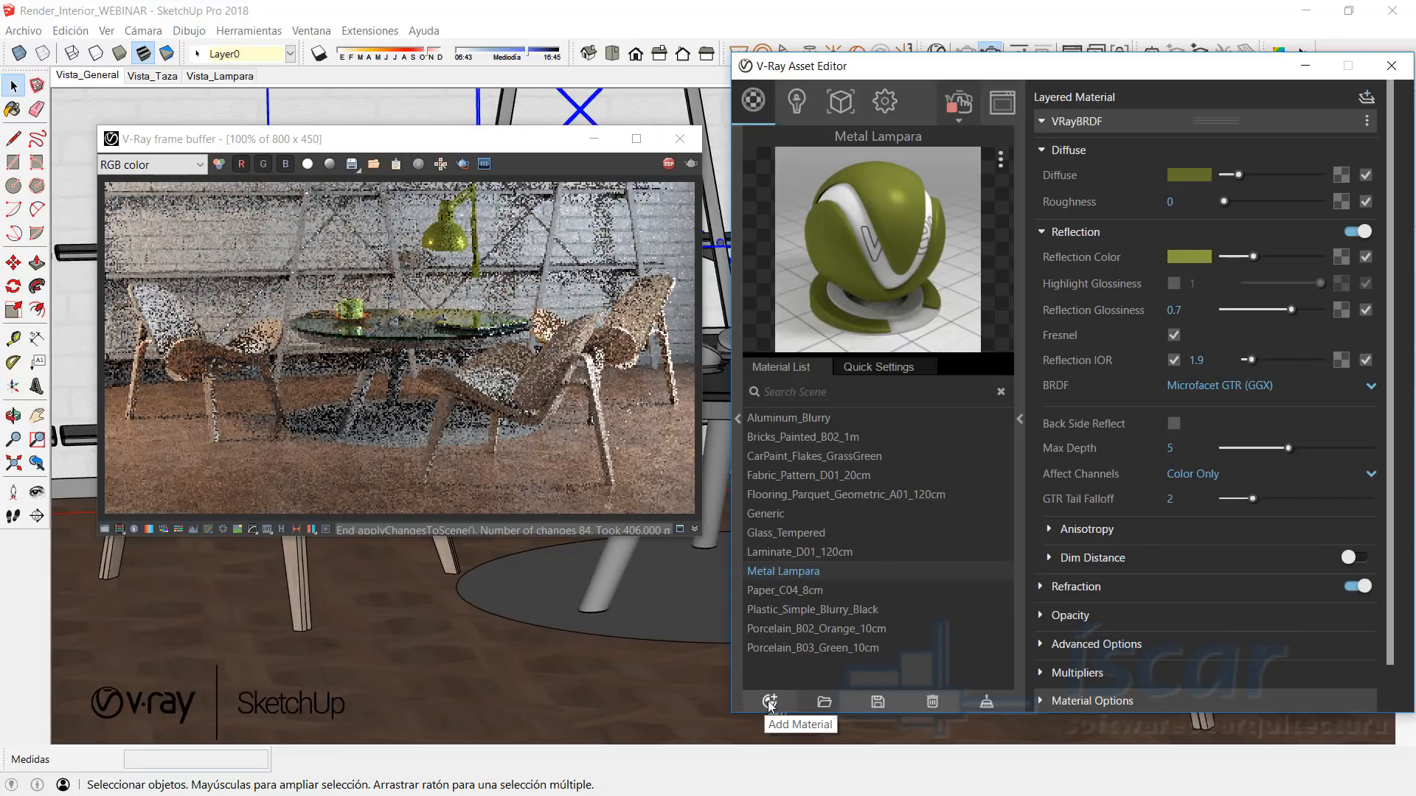
Step: Create a new Generic material and name it Plastico Blanco
click(769, 702)
click(799, 371)
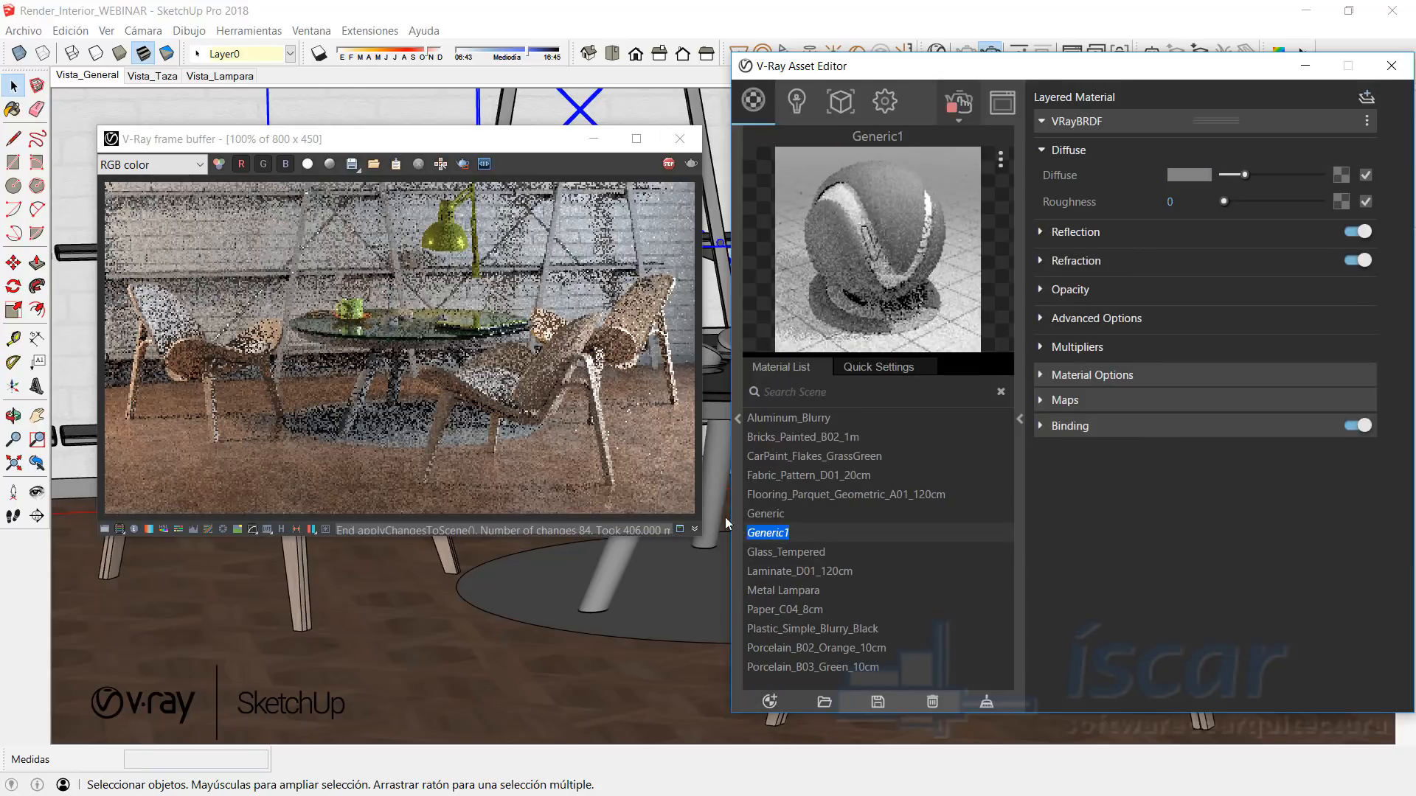
text(Plasrti)
key(BackSpace)
key(BackSpace)
text(tico Blanco)
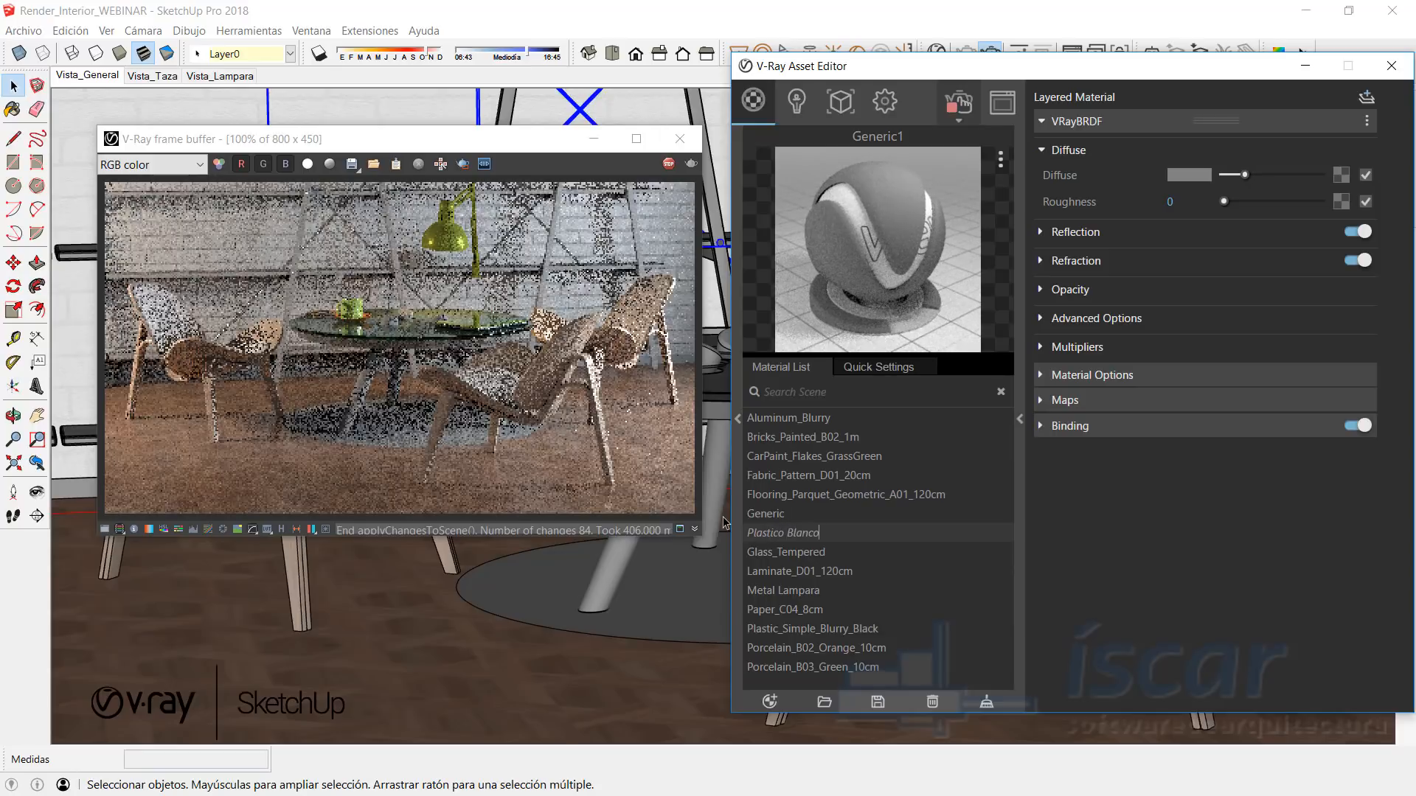
key(Return)
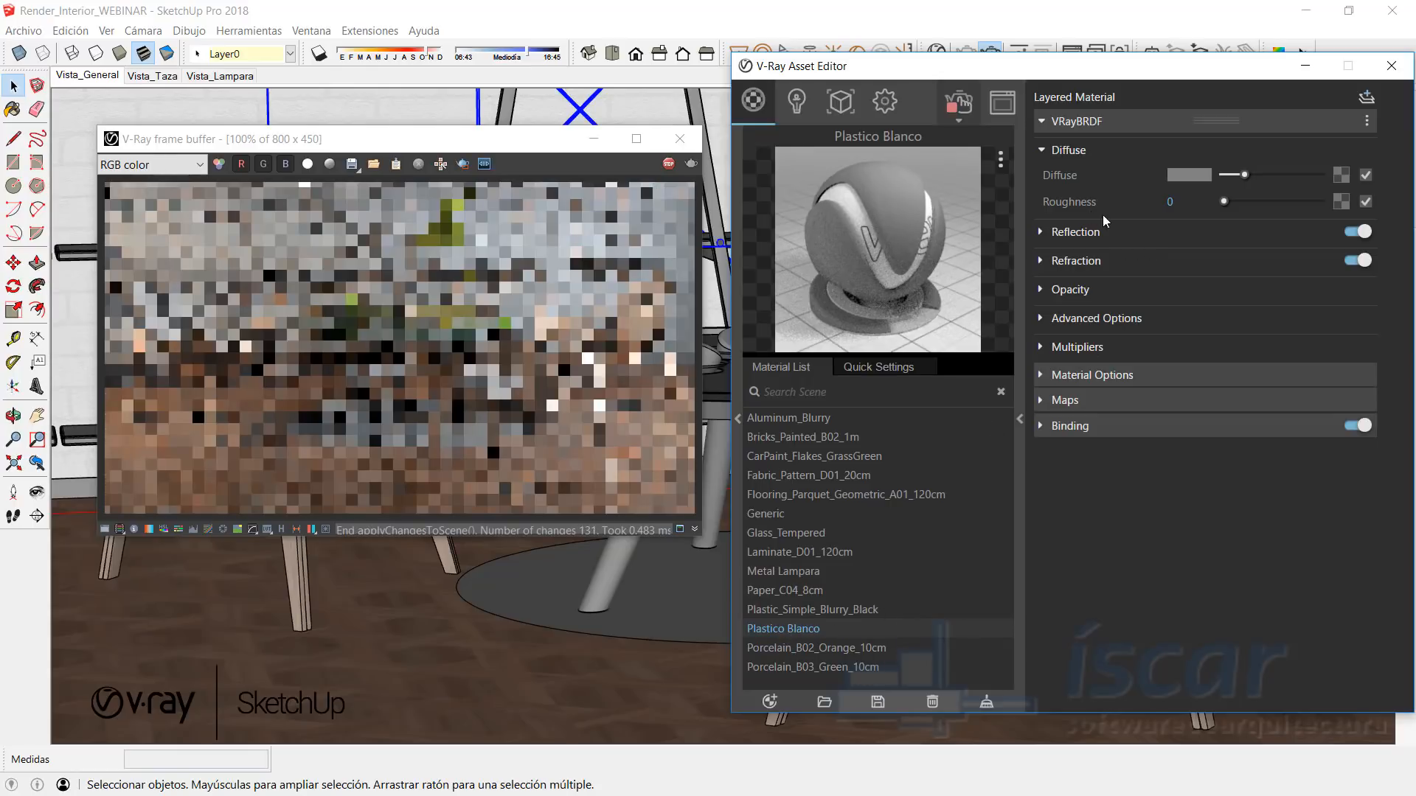
Step: Set Plastico Blanco's Diffuse color to a light gray of RGB 201, 201, 201
click(1184, 176)
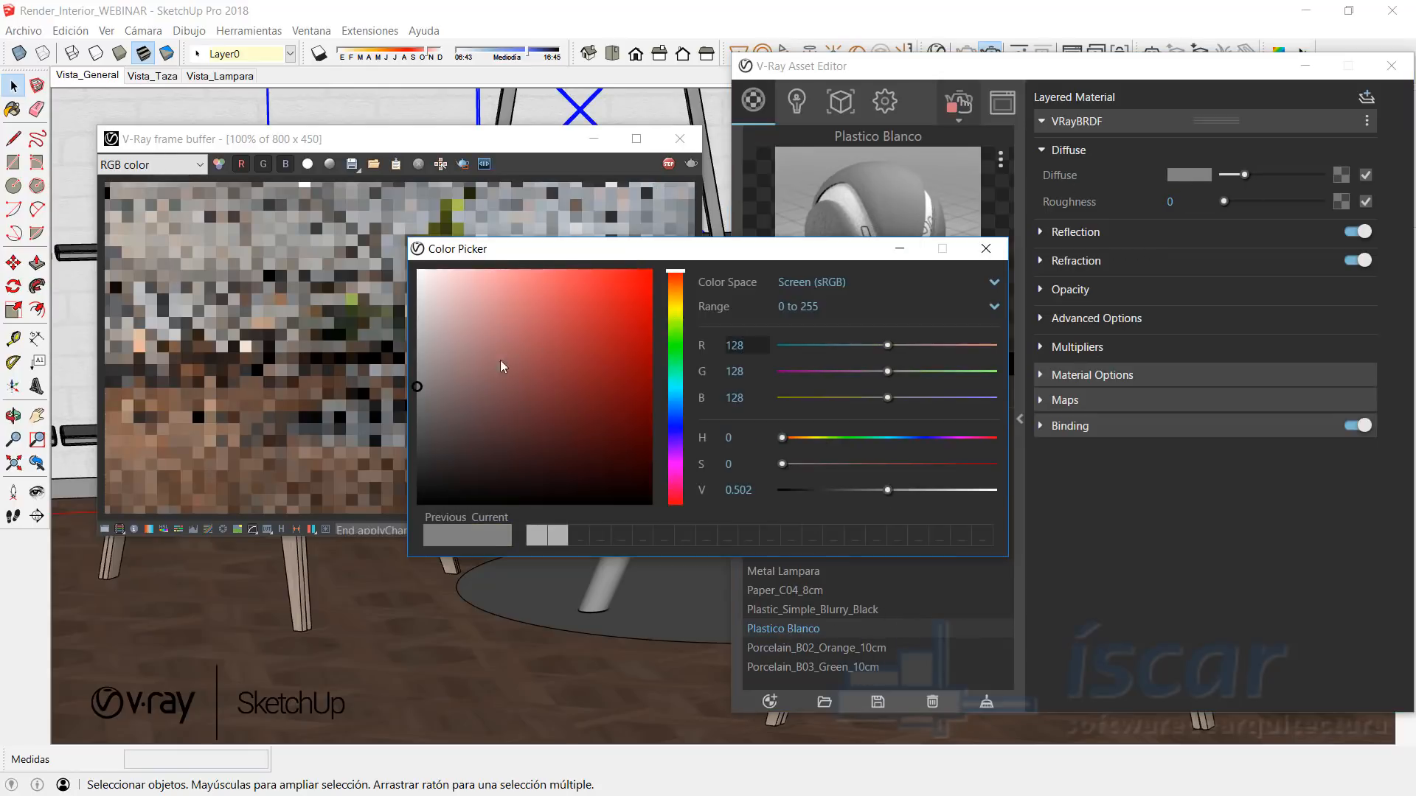
drag(410, 375, 410, 331)
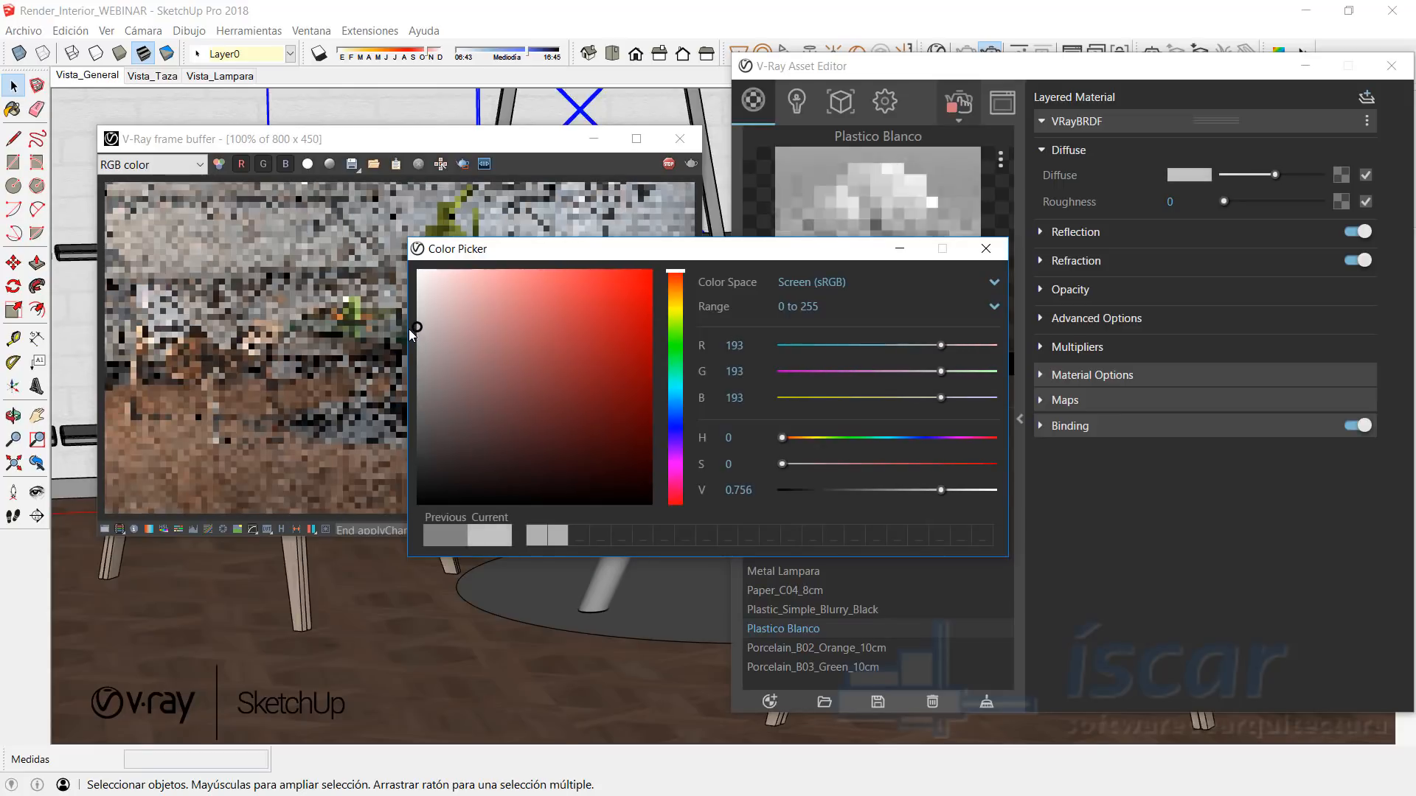
drag(410, 333, 418, 334)
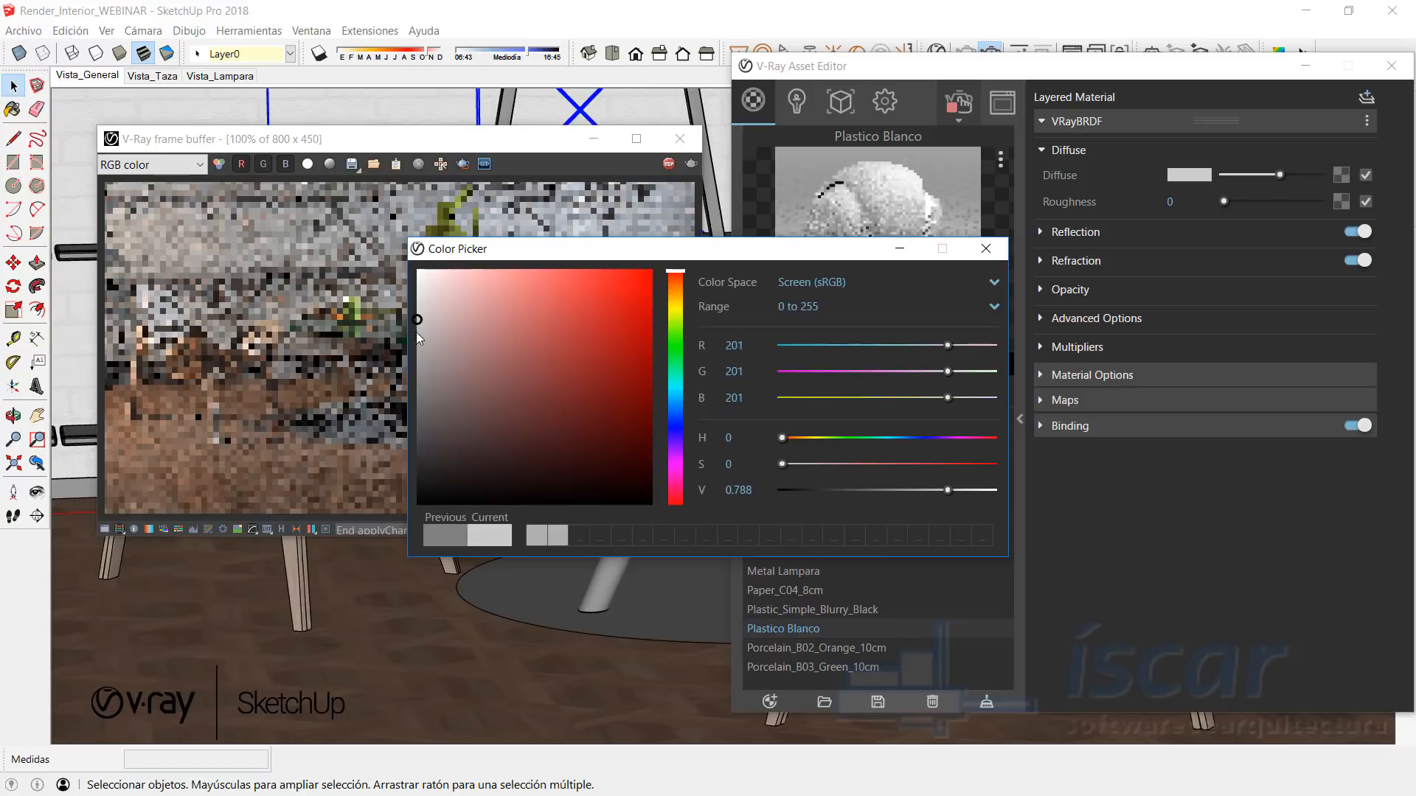
click(986, 249)
Step: Set Plastico Blanco's Reflection Color to a gray of RGB 159, 159, 159
click(1081, 234)
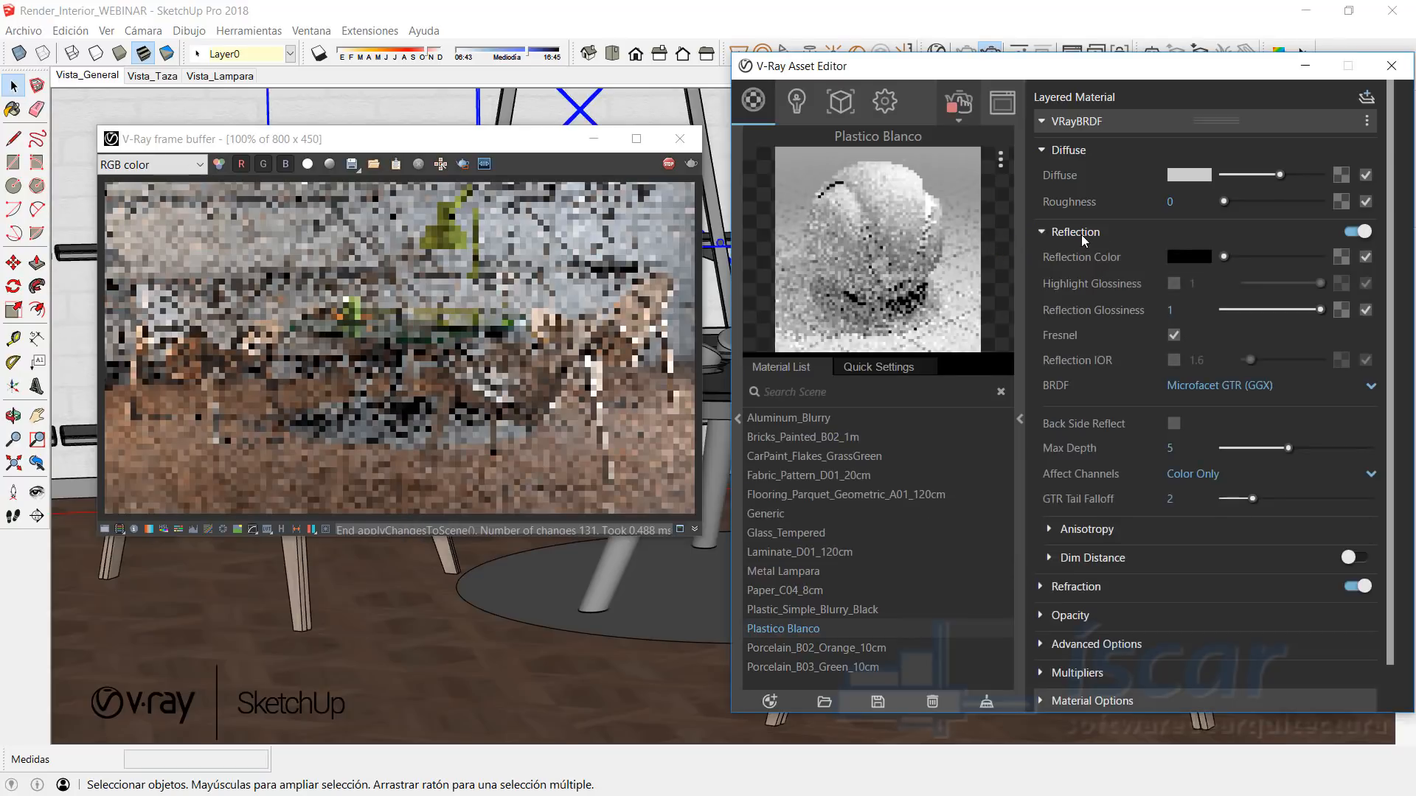
click(1197, 258)
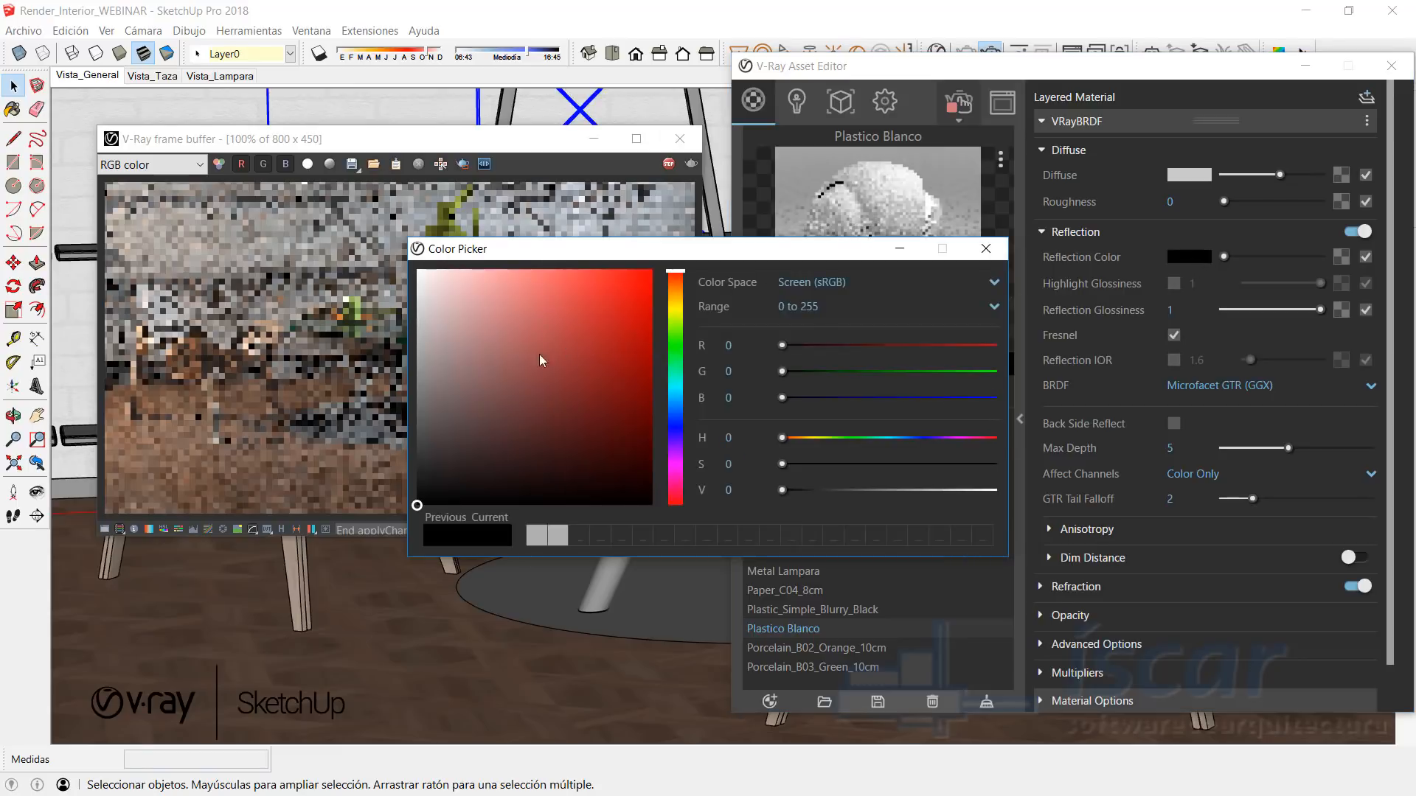
mouse_move(417, 506)
mouse_down()
mouse_move(392, 449)
mouse_move(389, 359)
mouse_up()
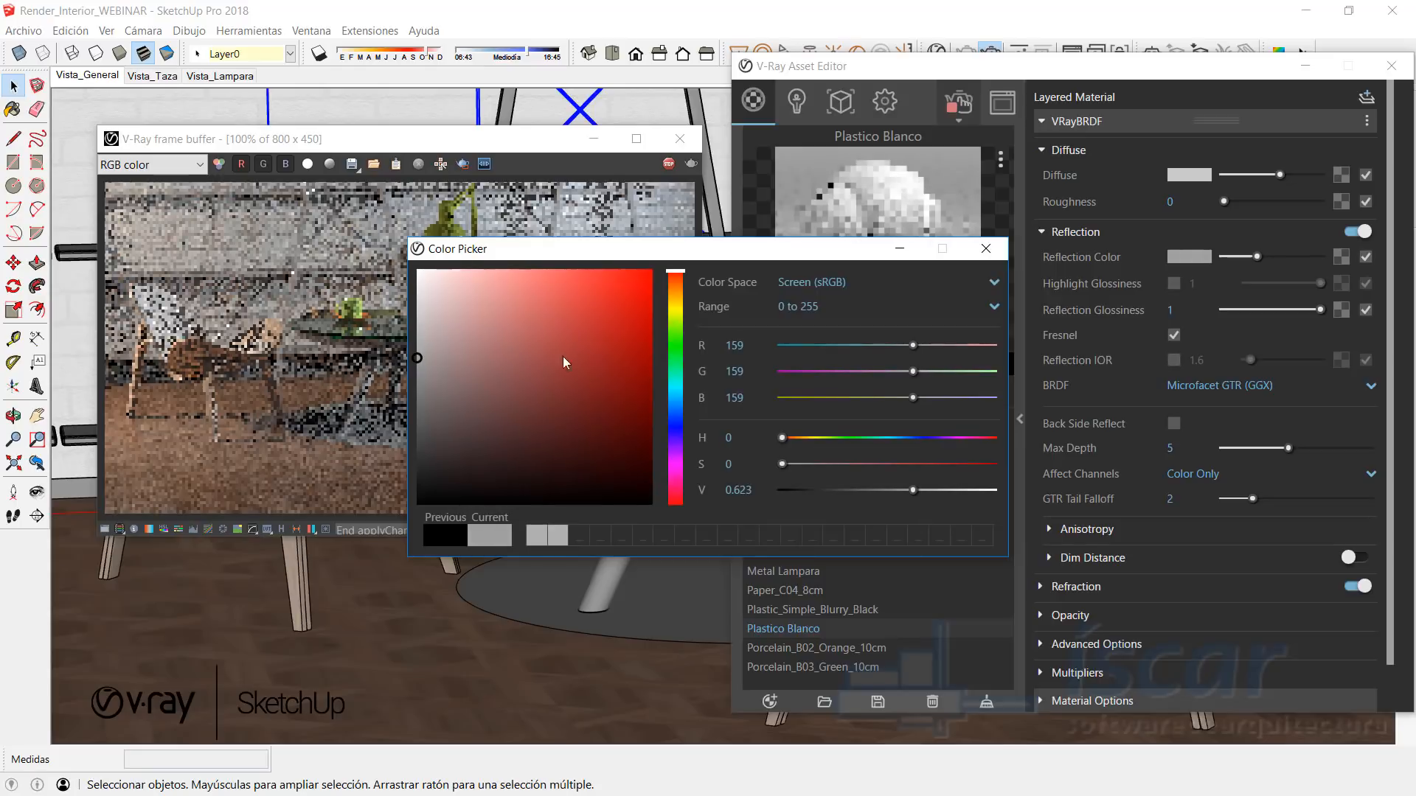
click(998, 257)
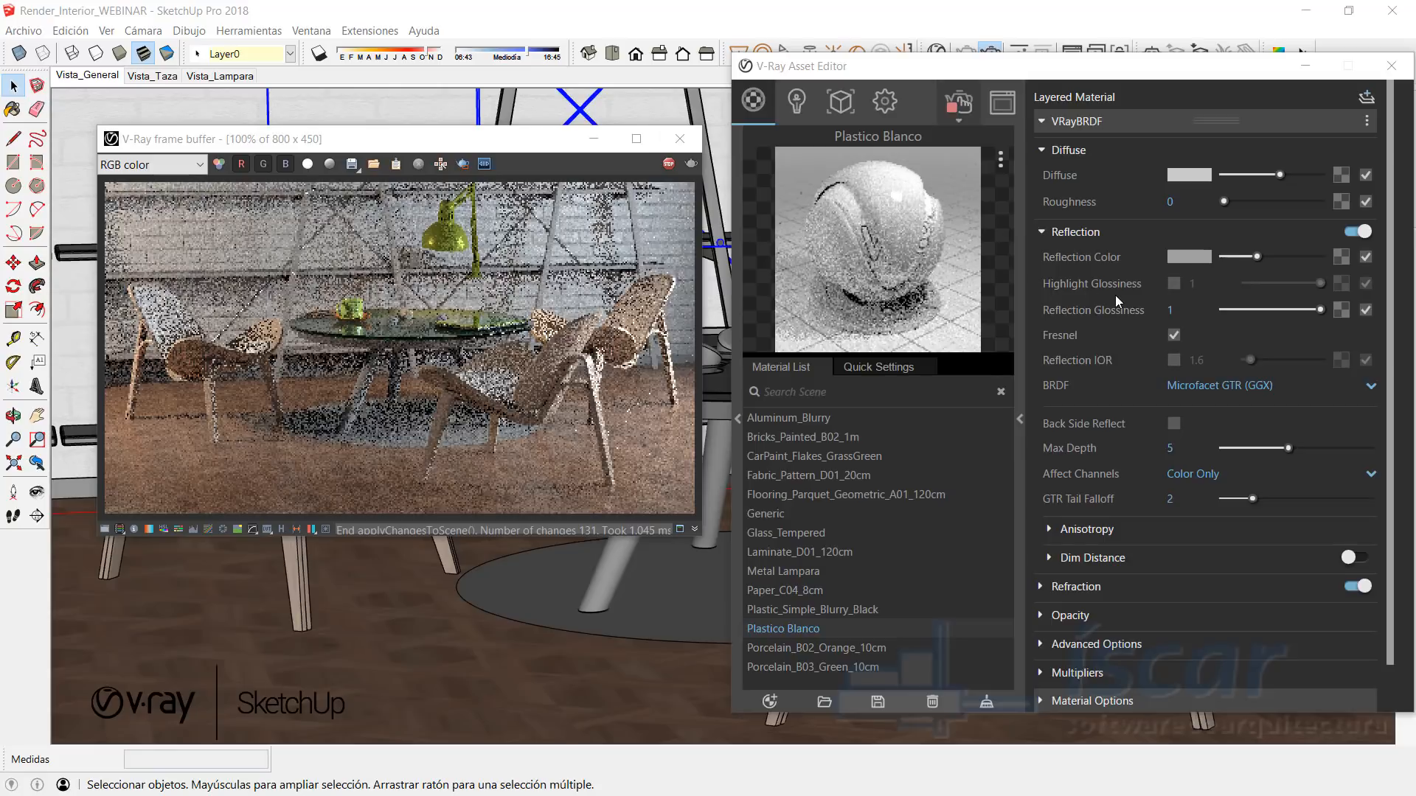
Step: Set Plastico Blanco's Reflection Glossiness to 0.85
click(1172, 308)
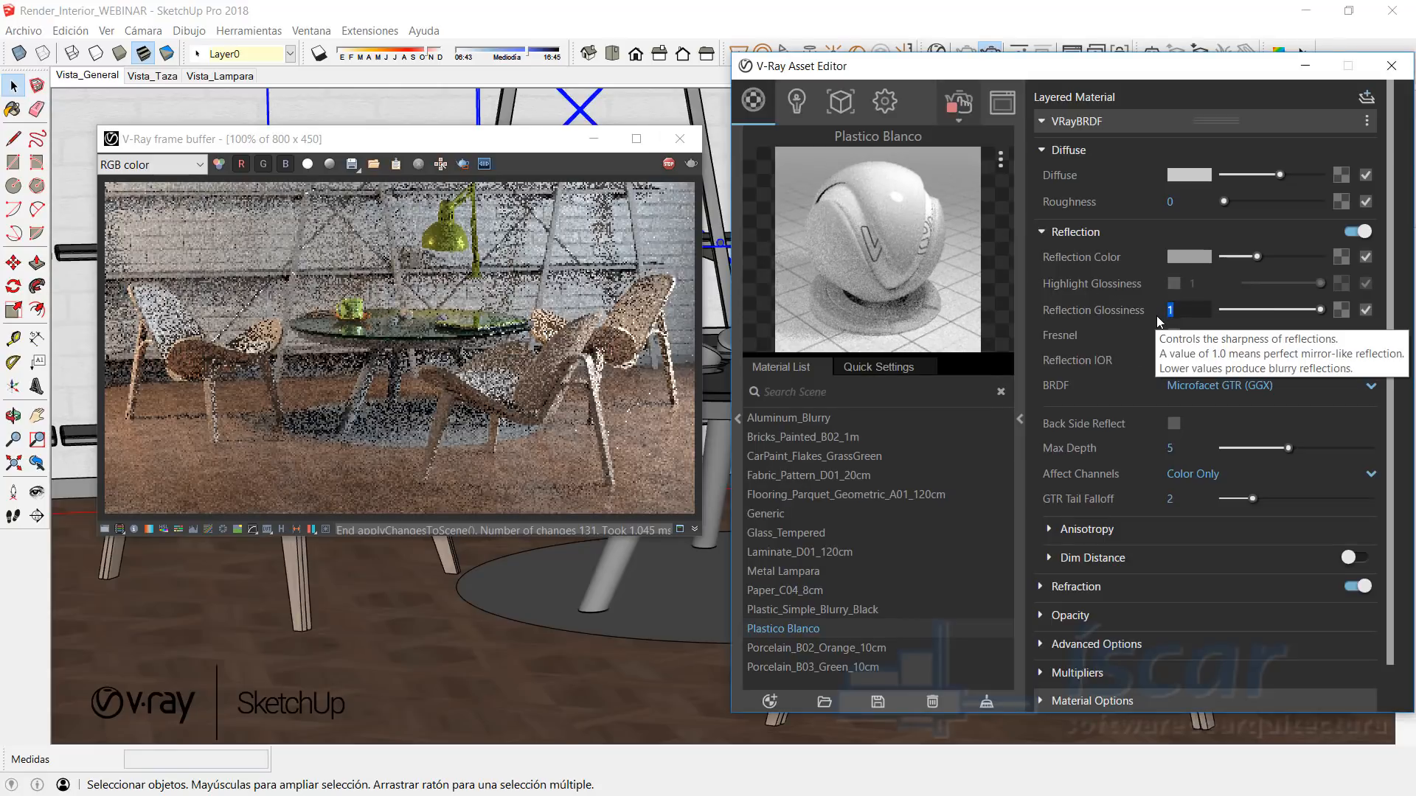
text(0)
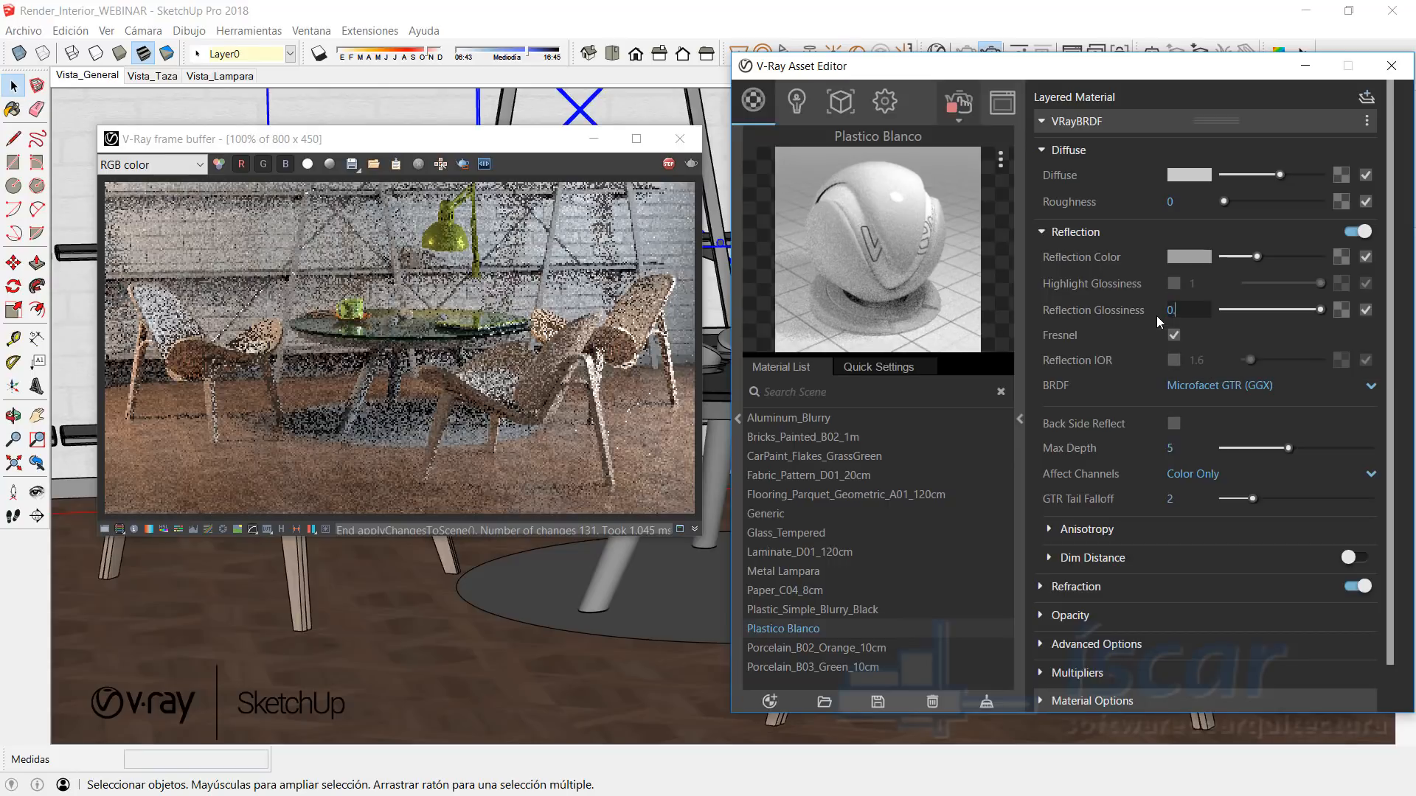
text(.85)
key(Return)
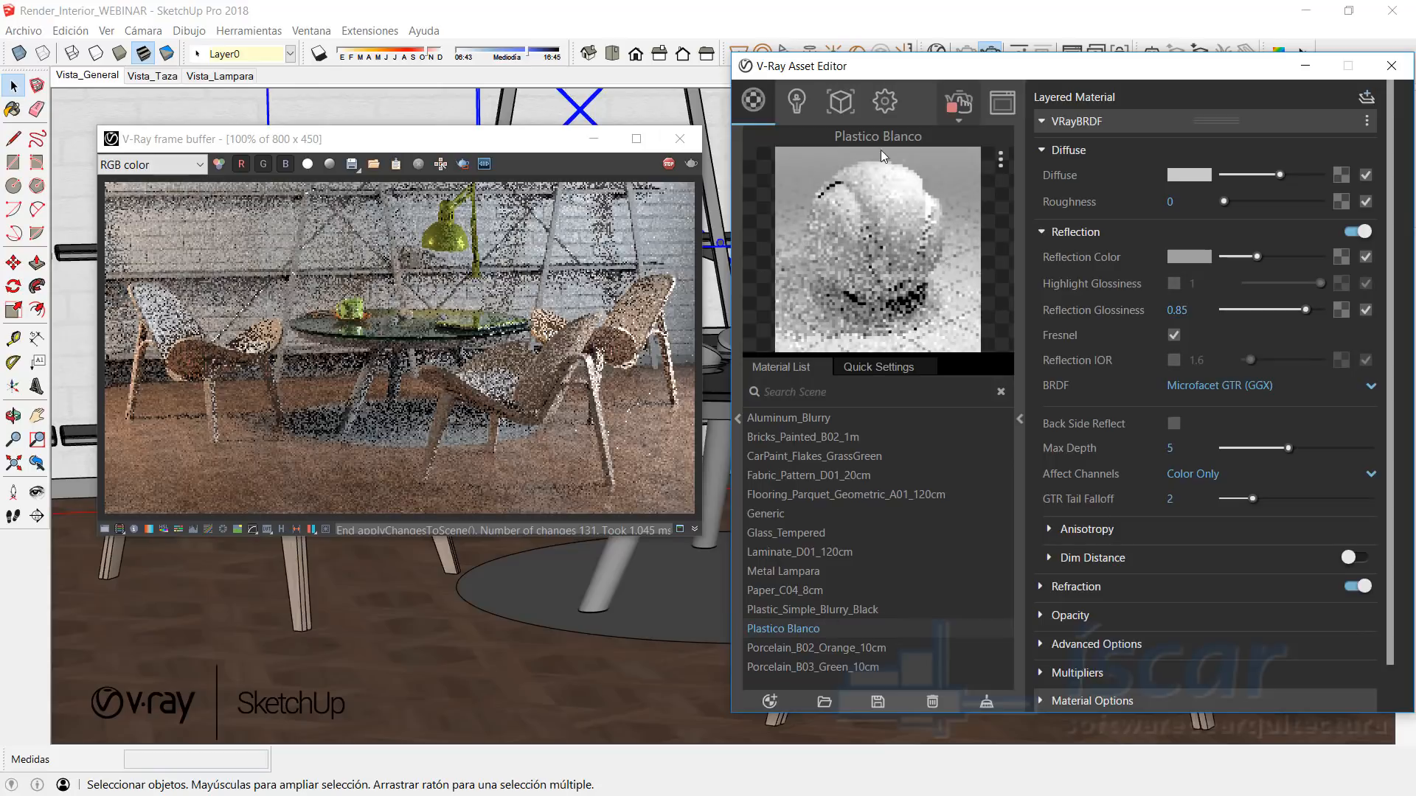
Step: Apply Plastico Blanco to the shelving frames and shelves, the small bowls on the table, the shelf mug and the baseboard
click(589, 137)
click(491, 224)
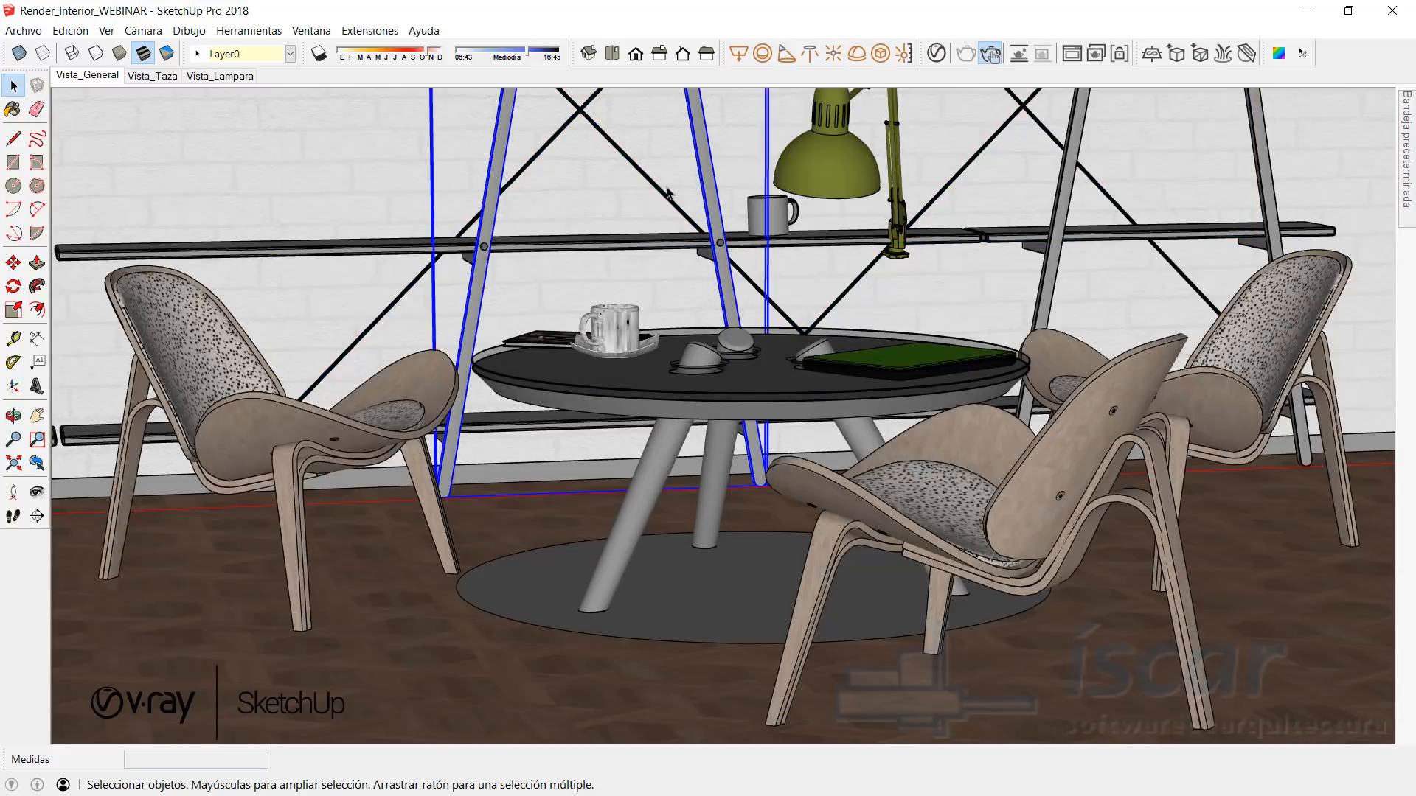
shift+click(387, 251)
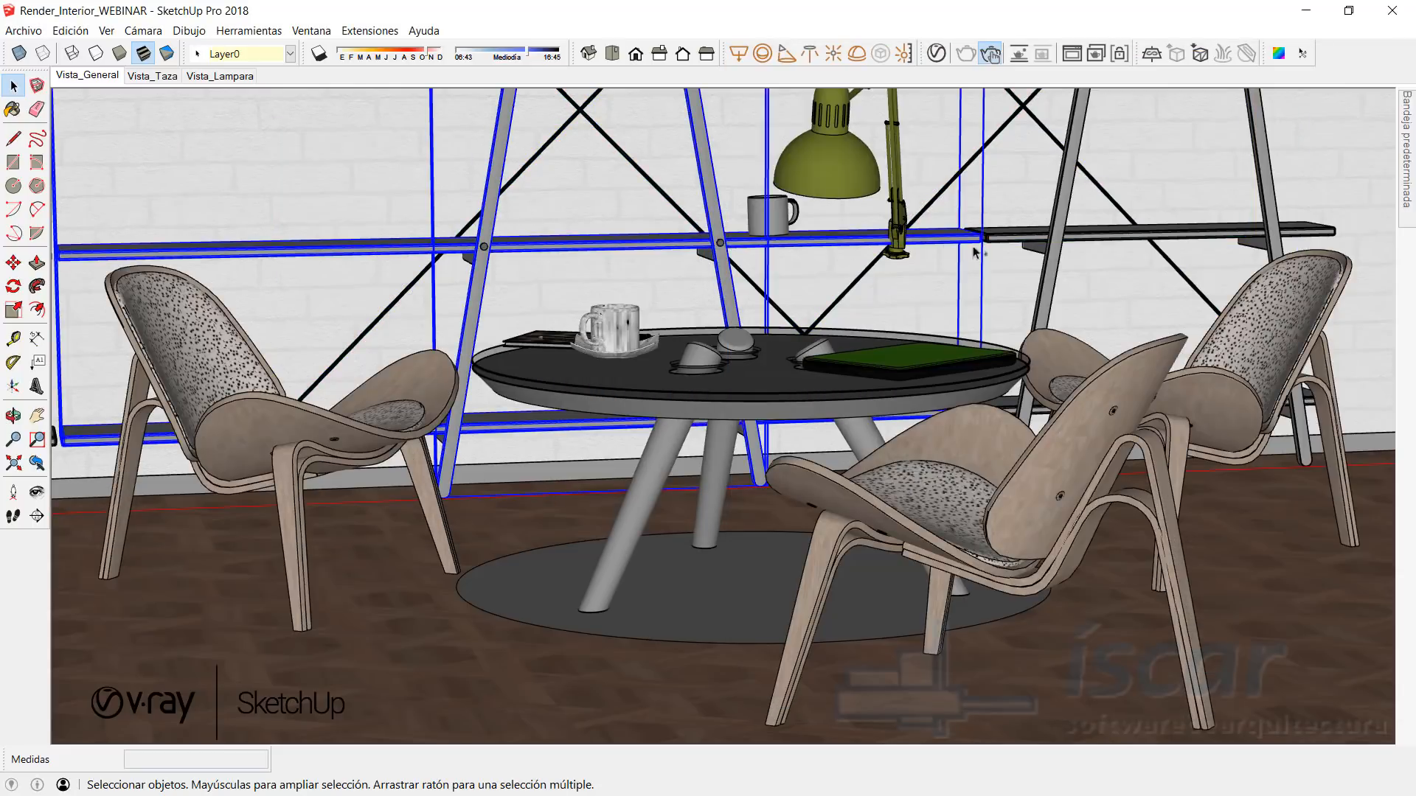
shift+click(1062, 214)
shift+click(1105, 238)
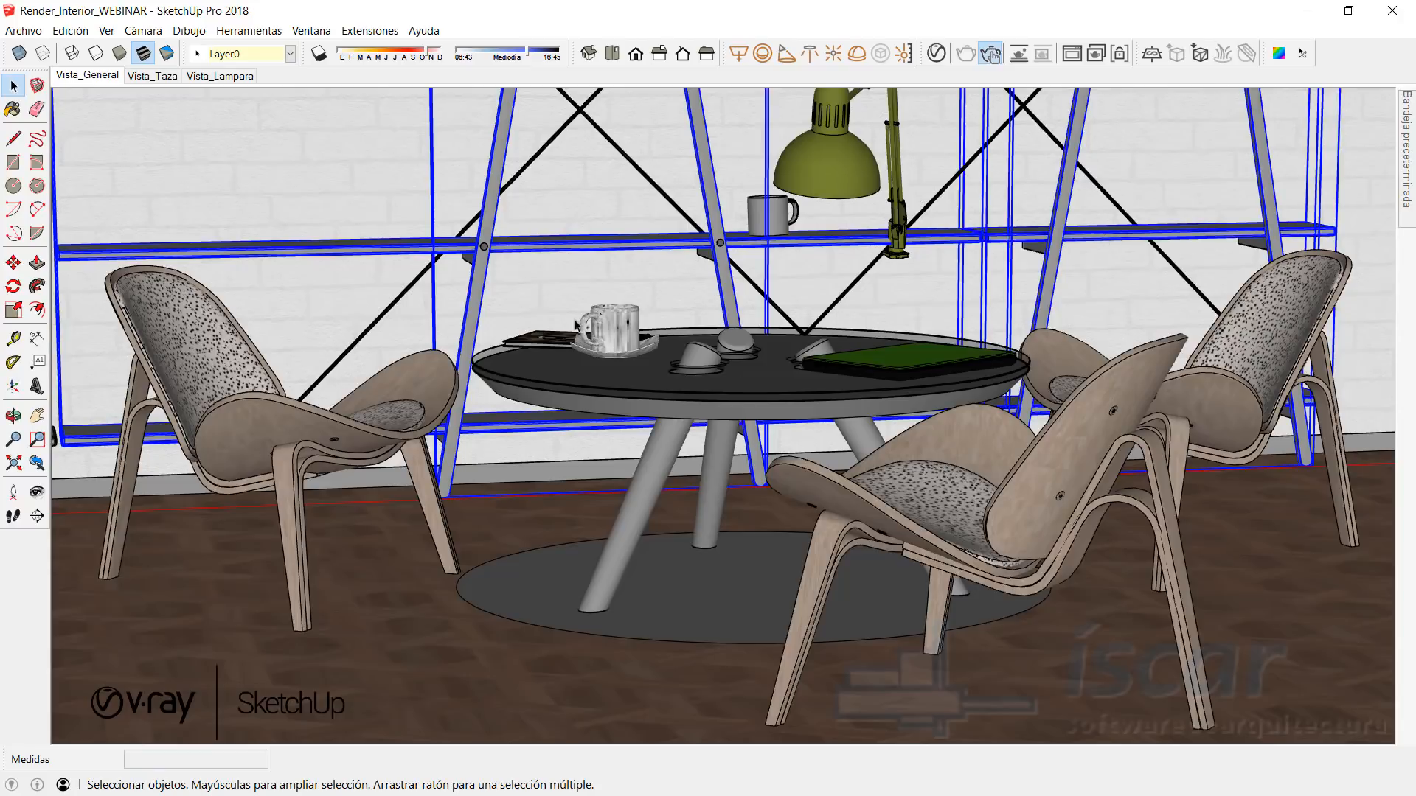
shift+click(750, 345)
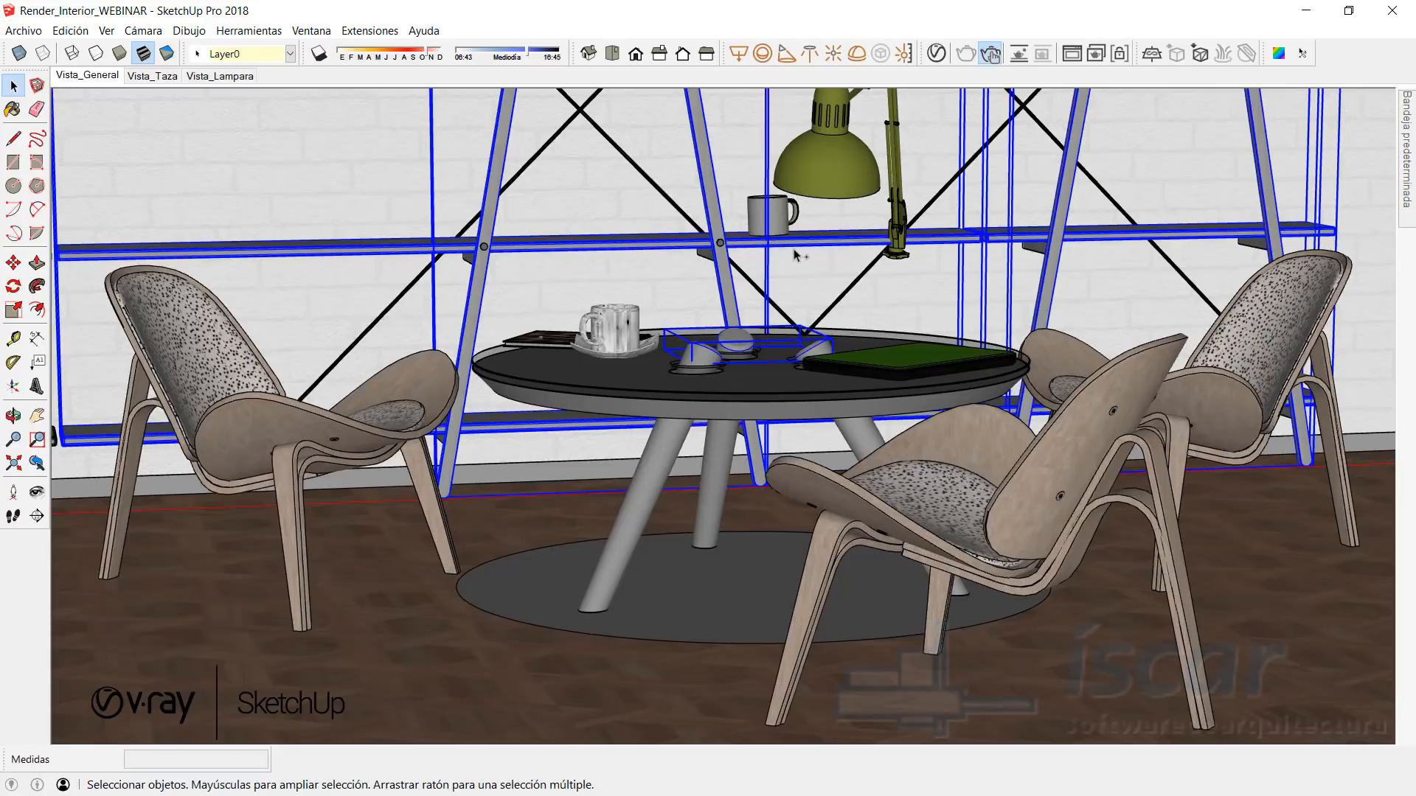
shift+click(764, 216)
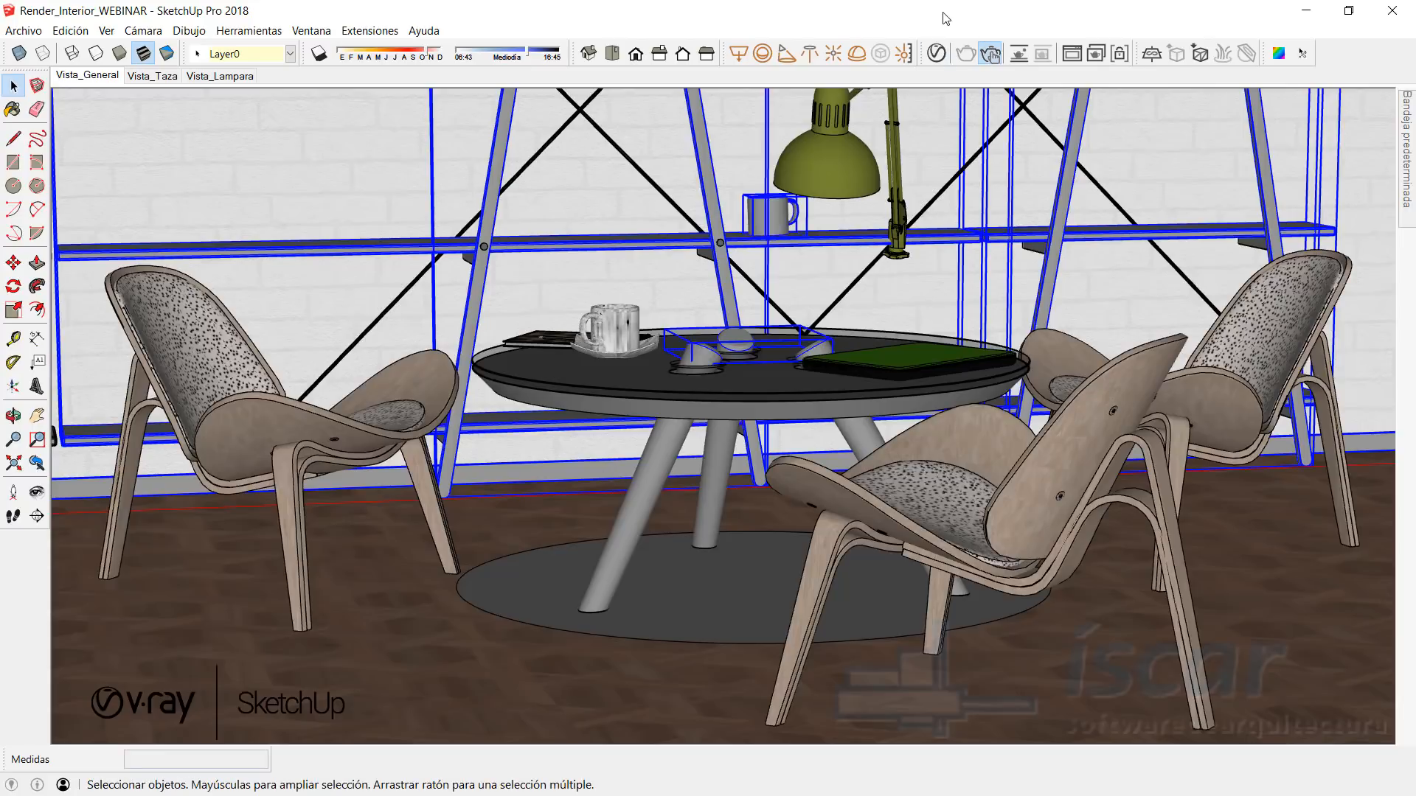
click(937, 53)
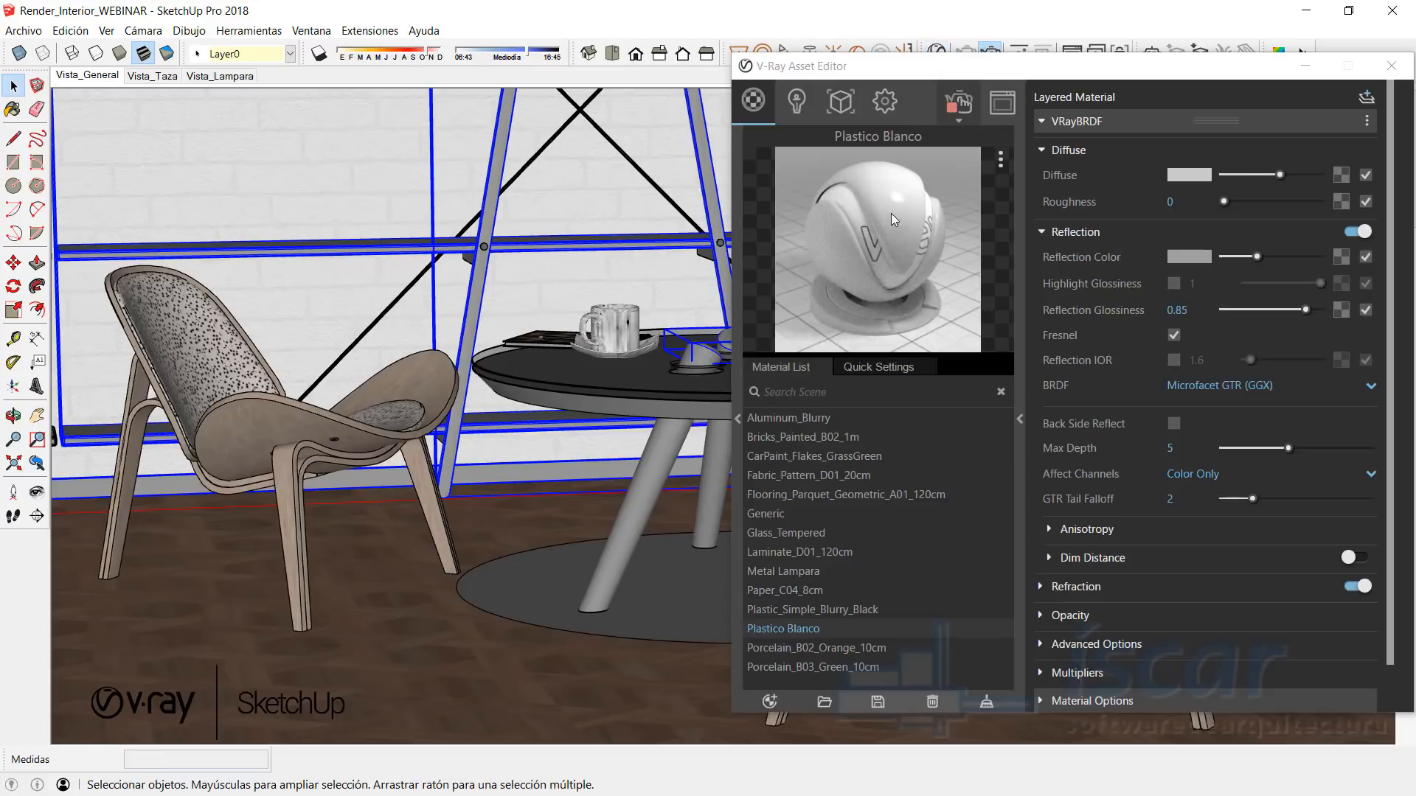
right_click(782, 630)
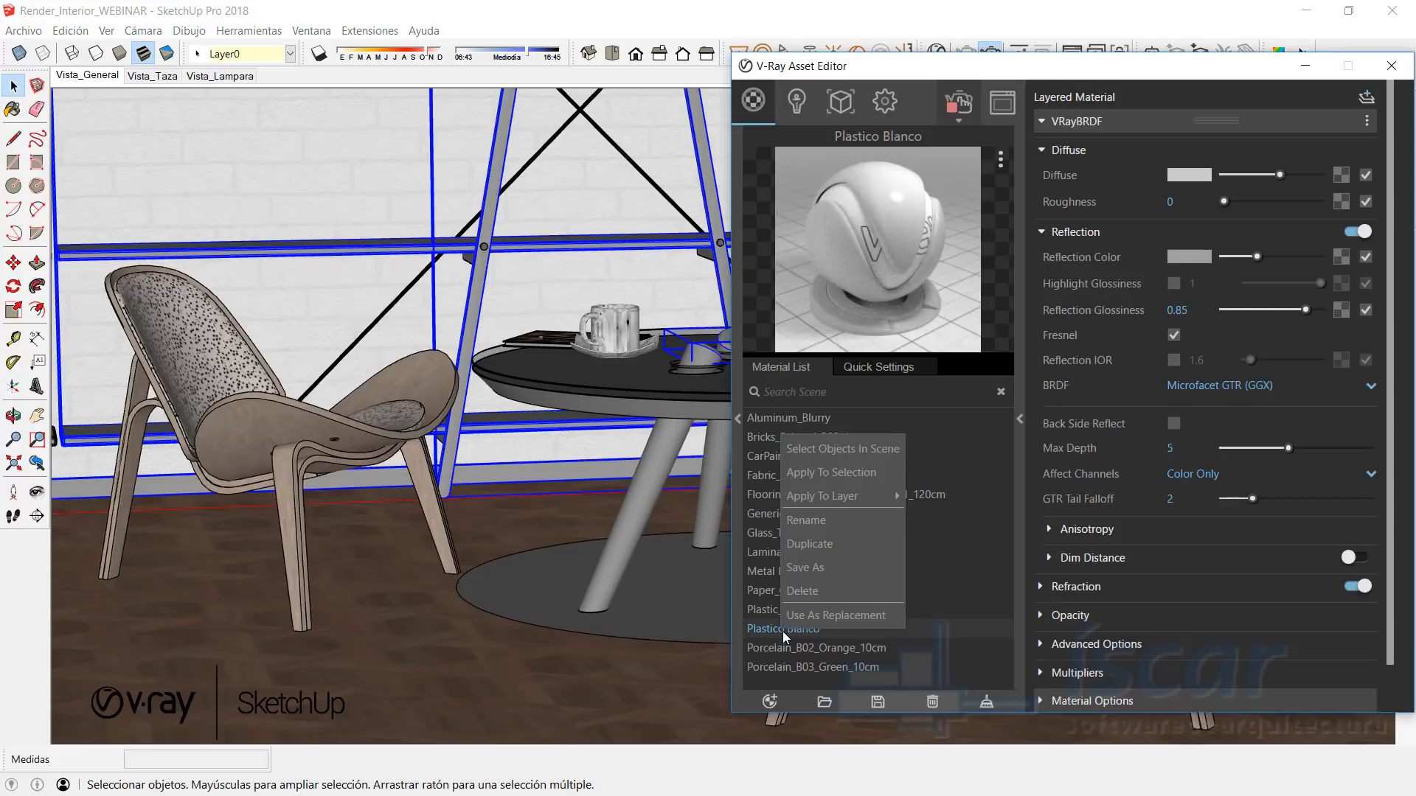
click(798, 480)
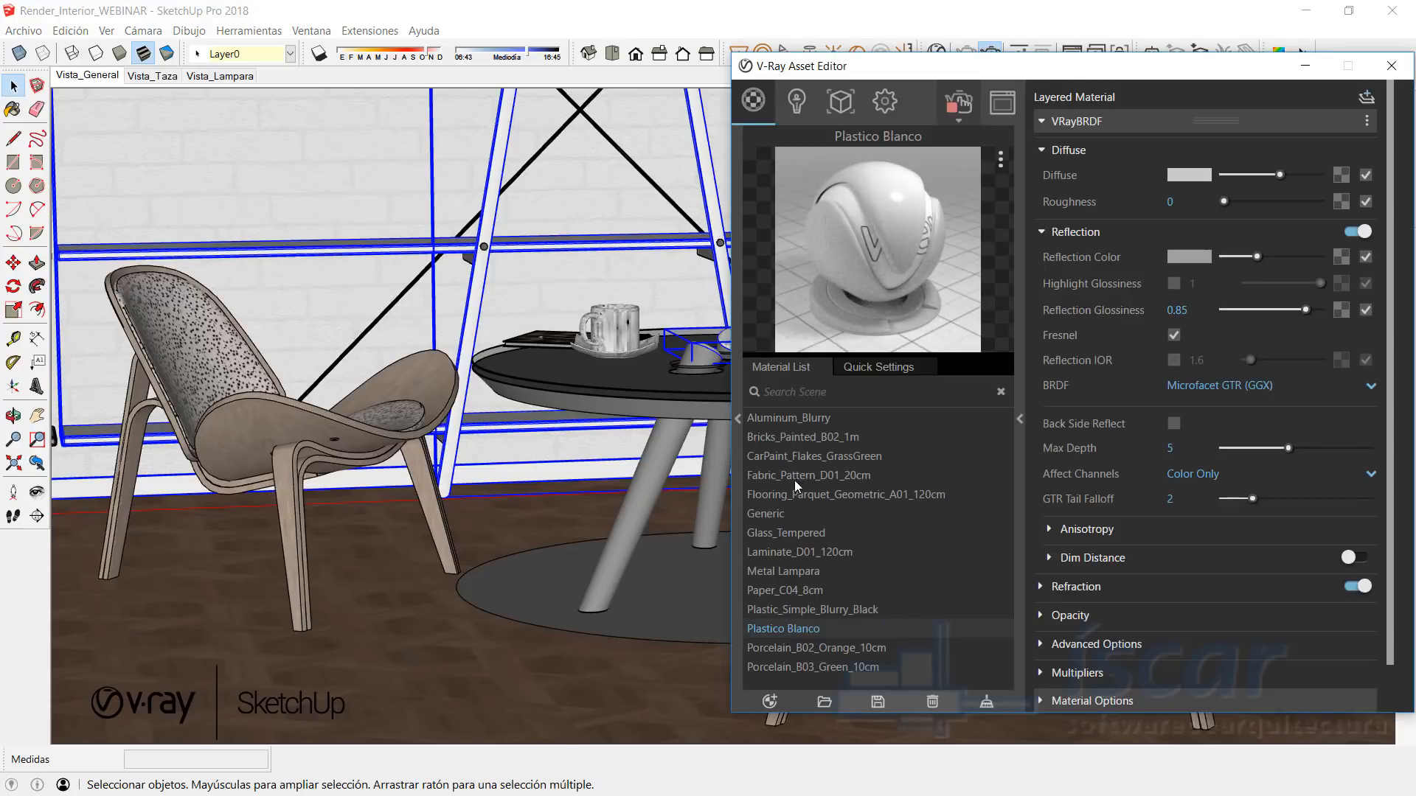
click(472, 654)
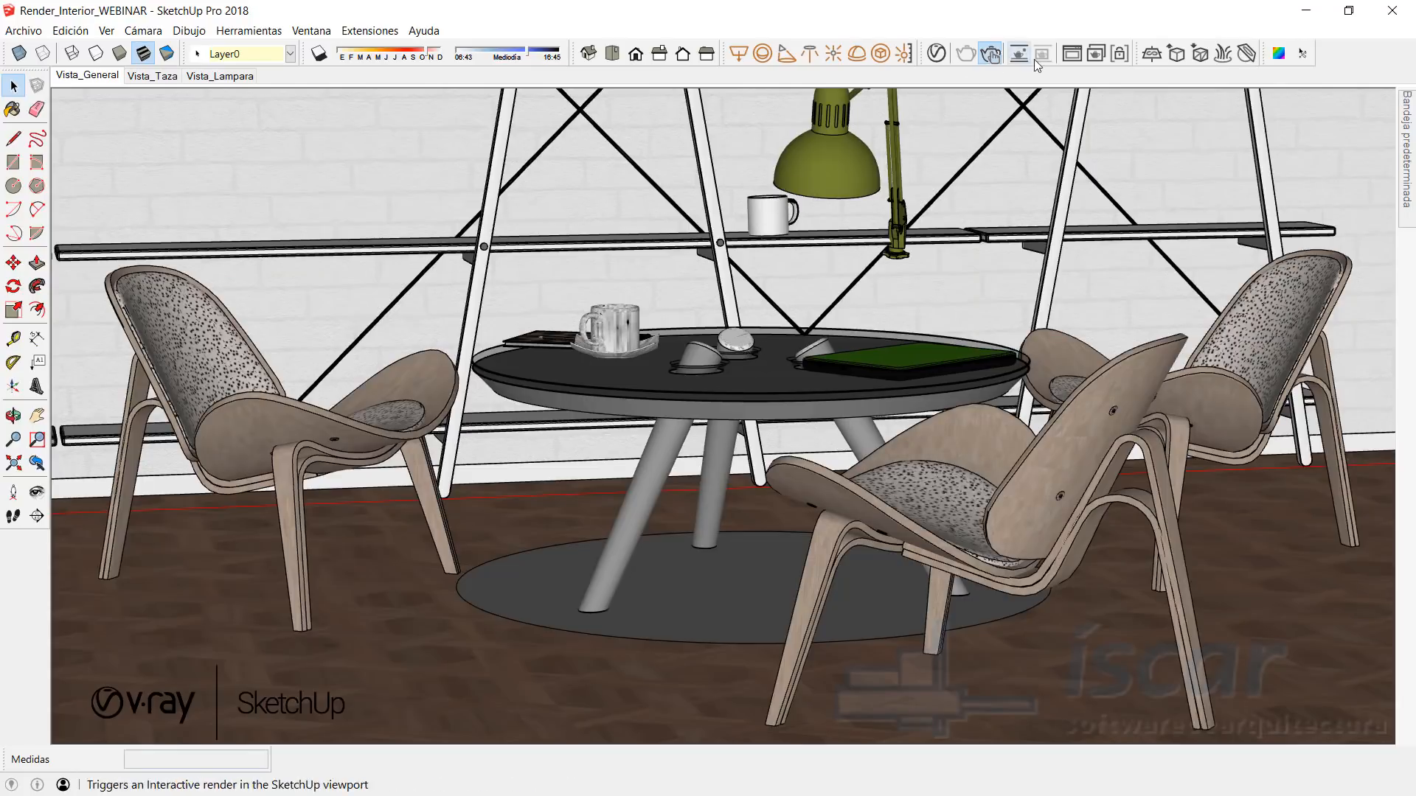
Step: Show the interactive render and restrict it to a region around the round rug under the table
click(1081, 55)
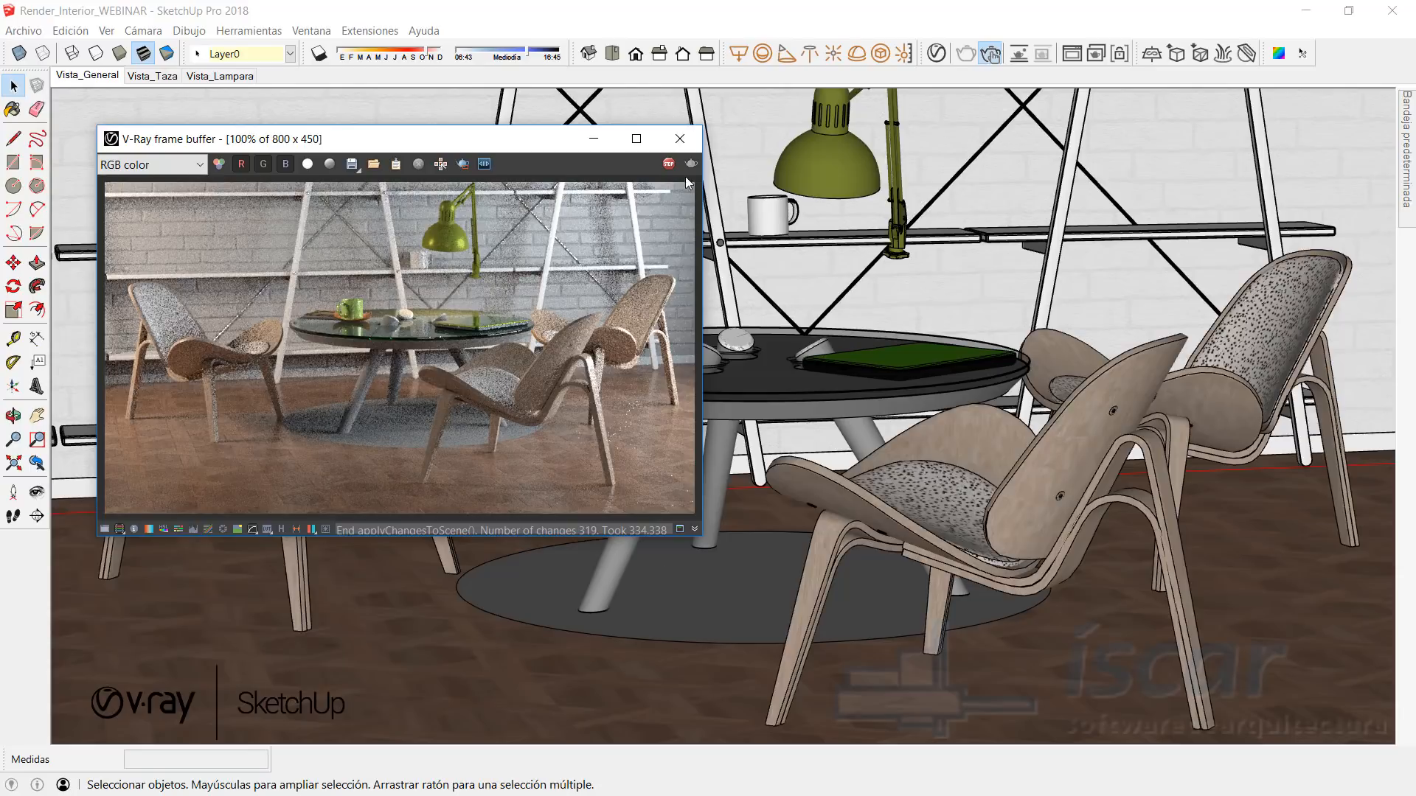
click(465, 169)
drag(263, 374, 568, 466)
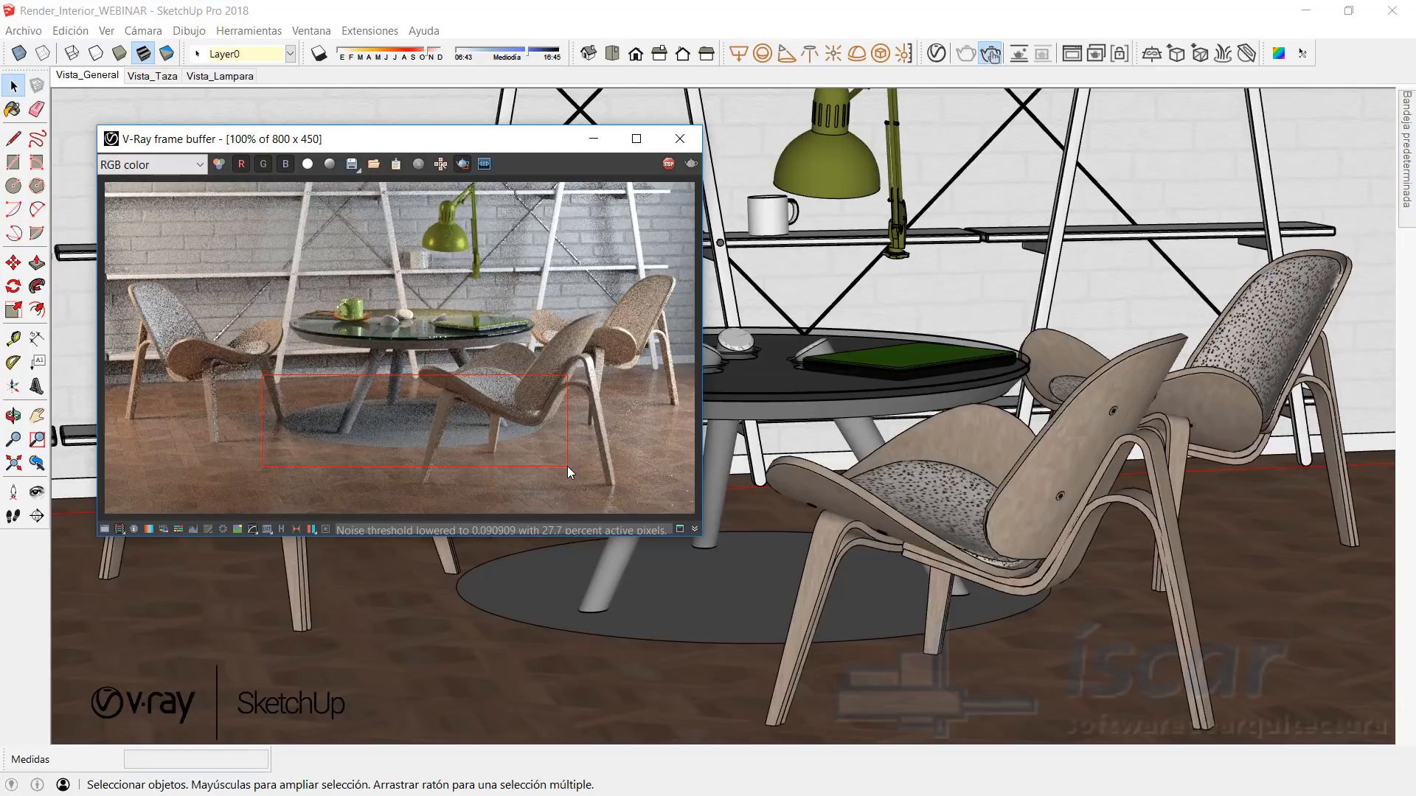
Step: Add V-Ray Fur to the round rug under the table and check it up close in the render
click(715, 582)
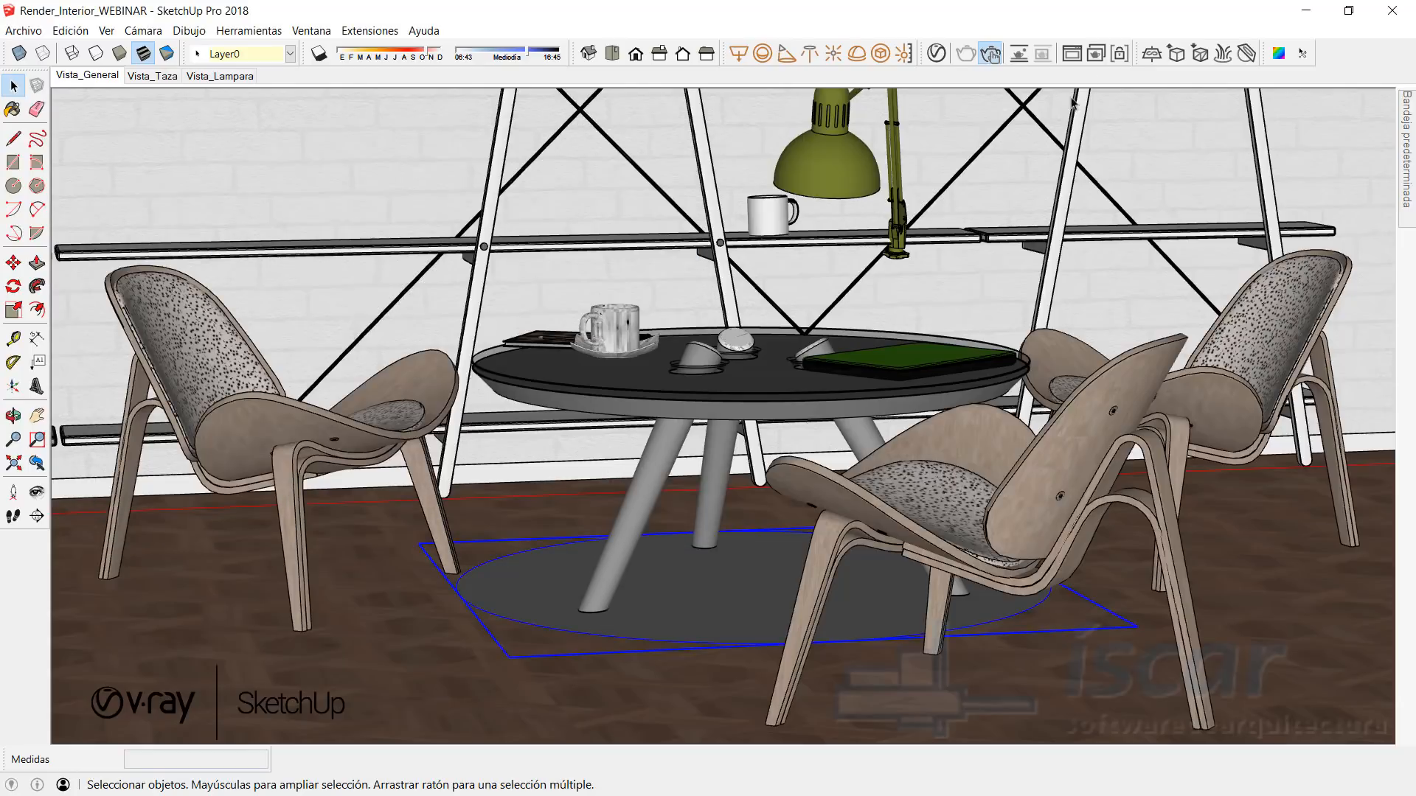
click(1223, 56)
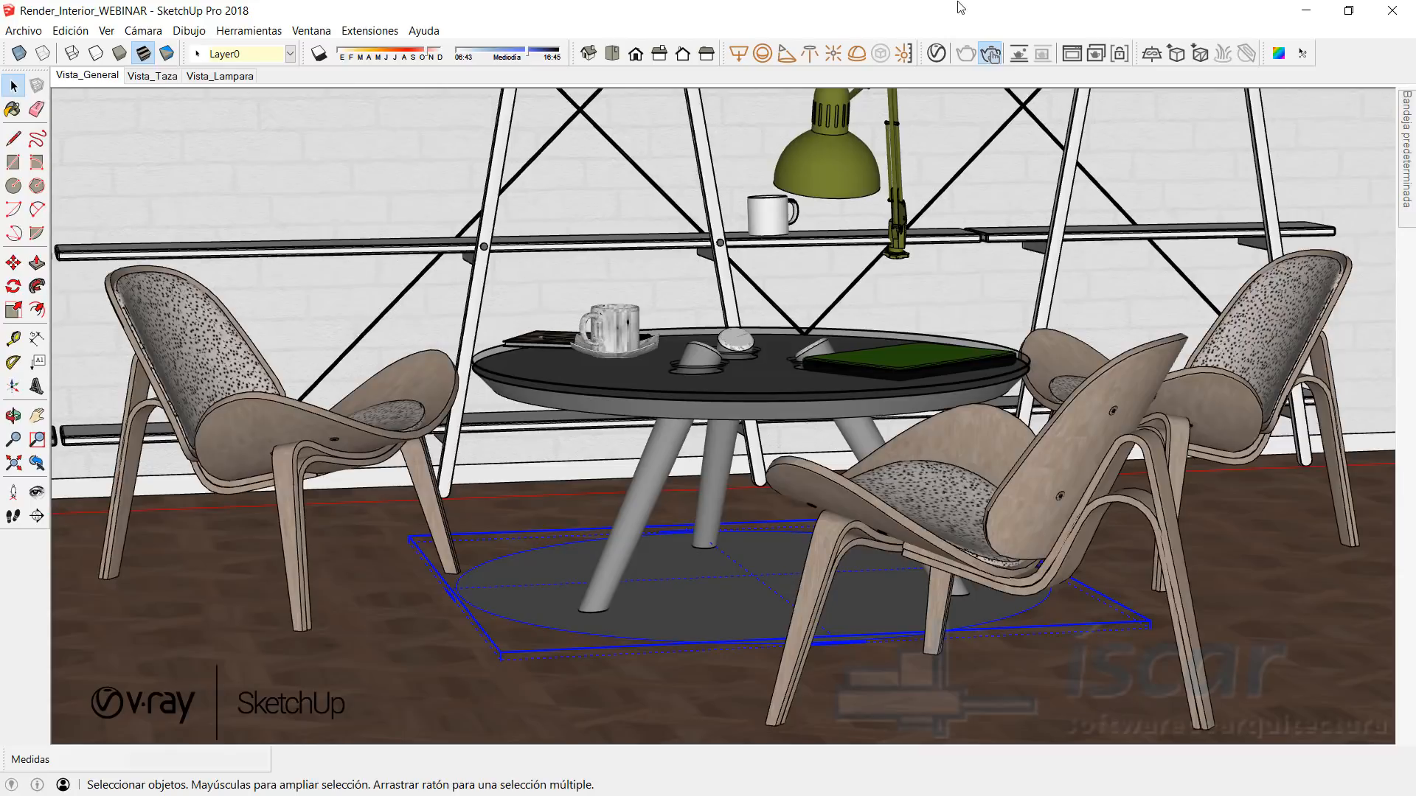
click(1074, 55)
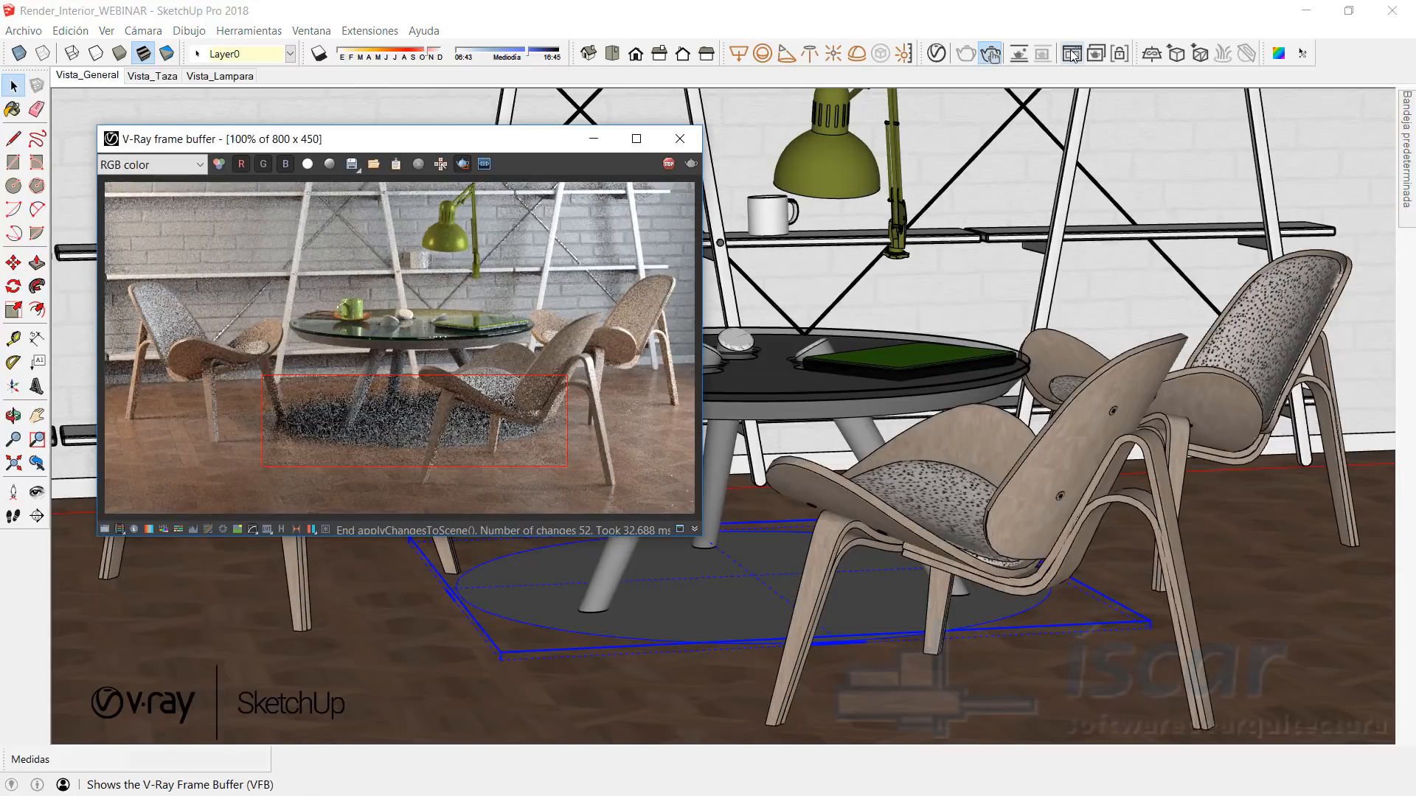
scroll(388, 426, up, 1)
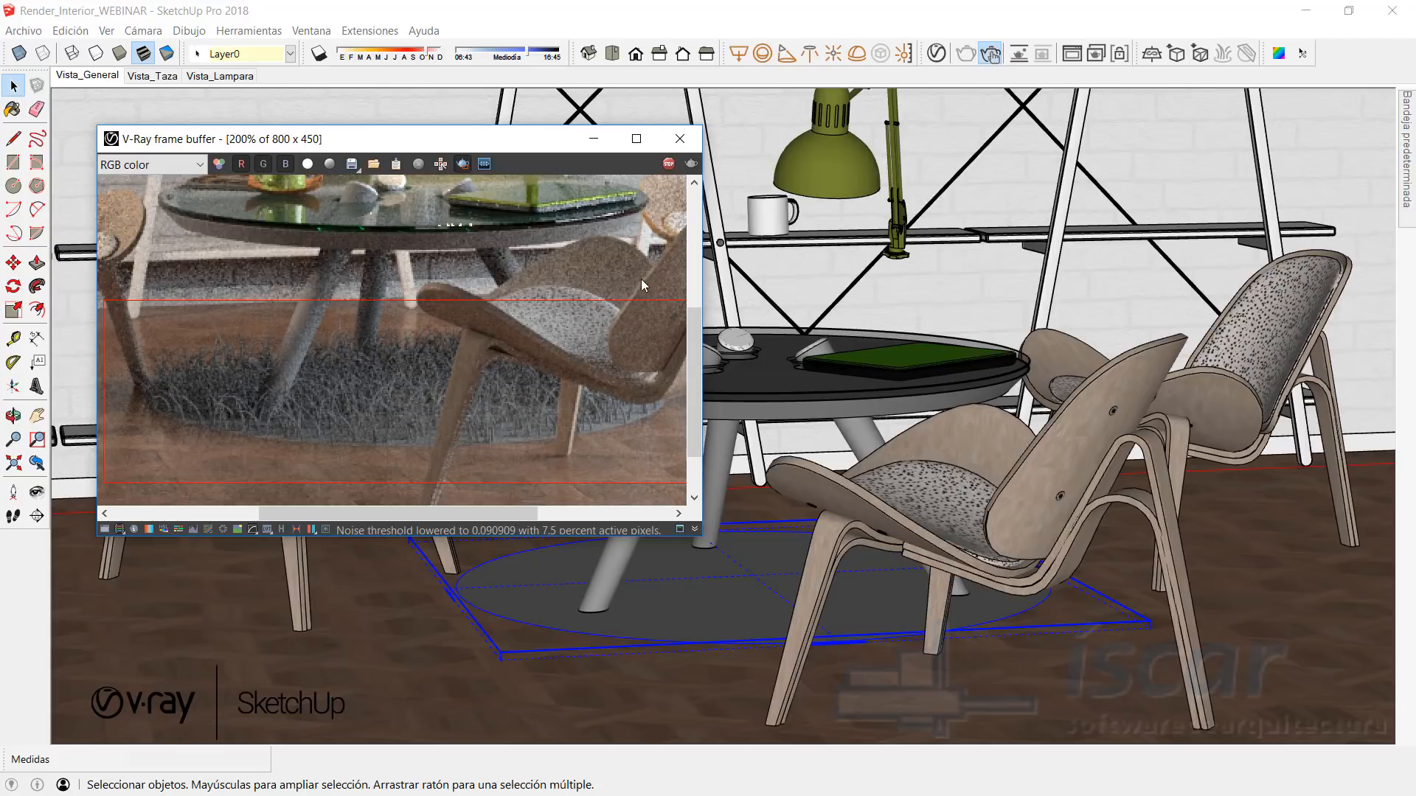
Step: Open the V-Ray Fur geometry settings and arrange them beside the render
click(935, 53)
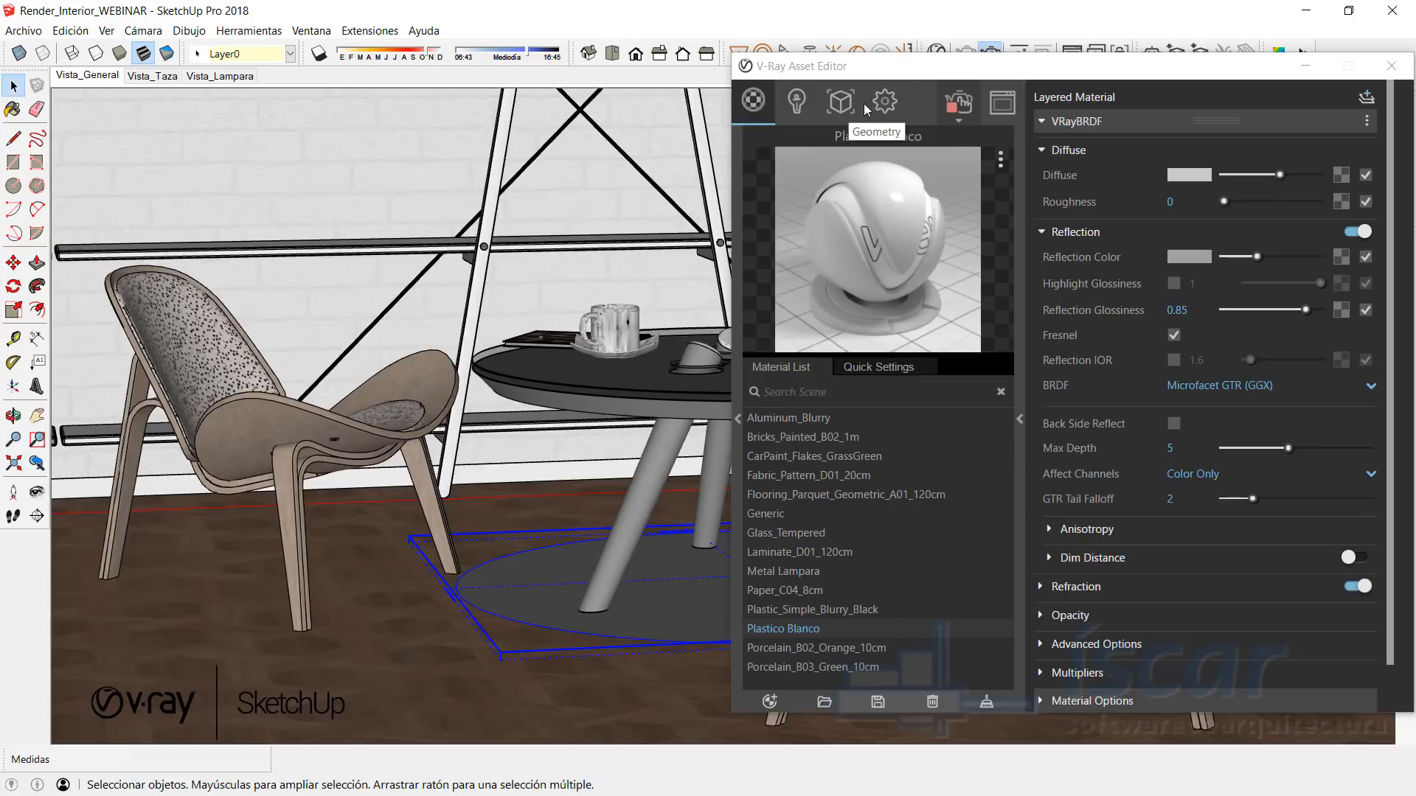
click(841, 103)
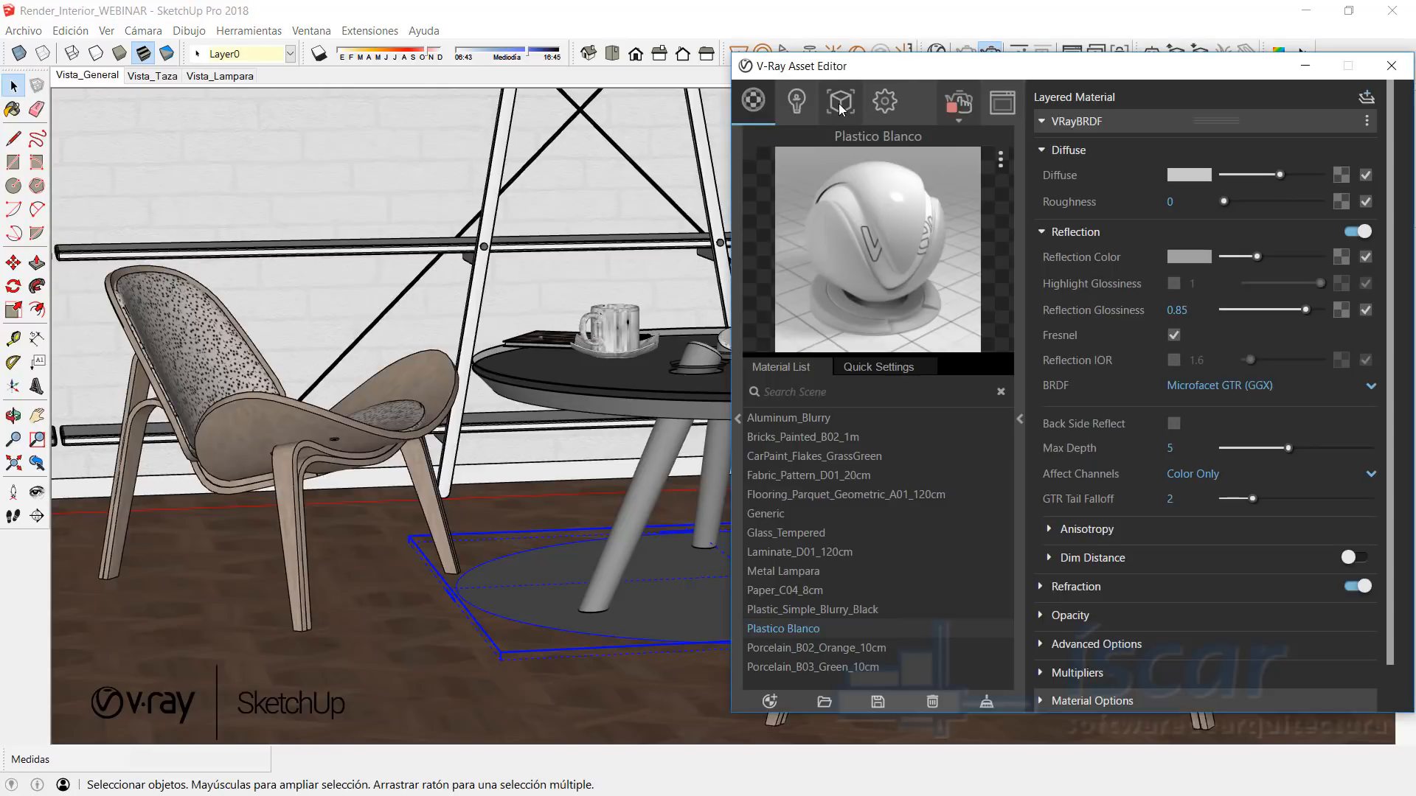
drag(951, 66, 829, 61)
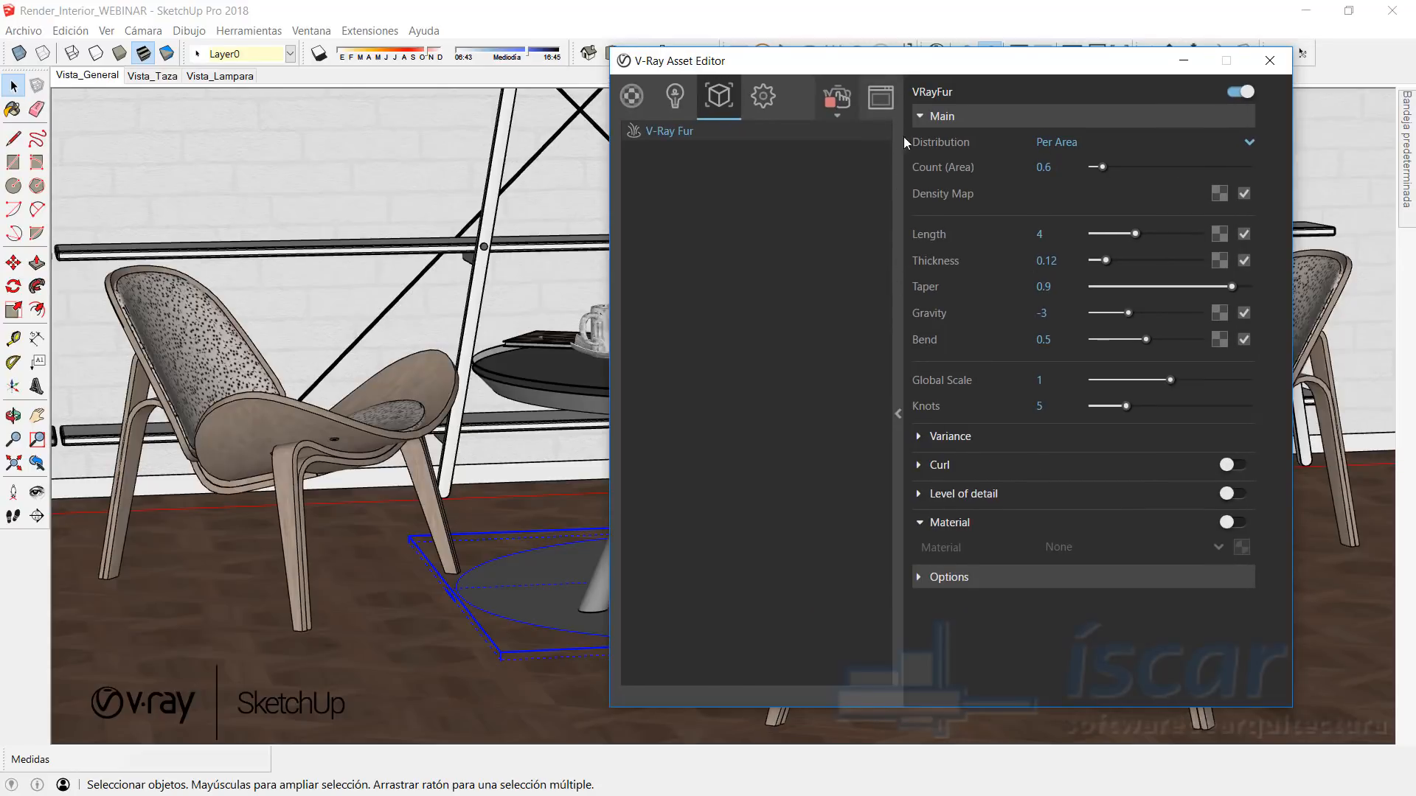
click(884, 107)
drag(490, 140, 433, 98)
drag(971, 68, 994, 69)
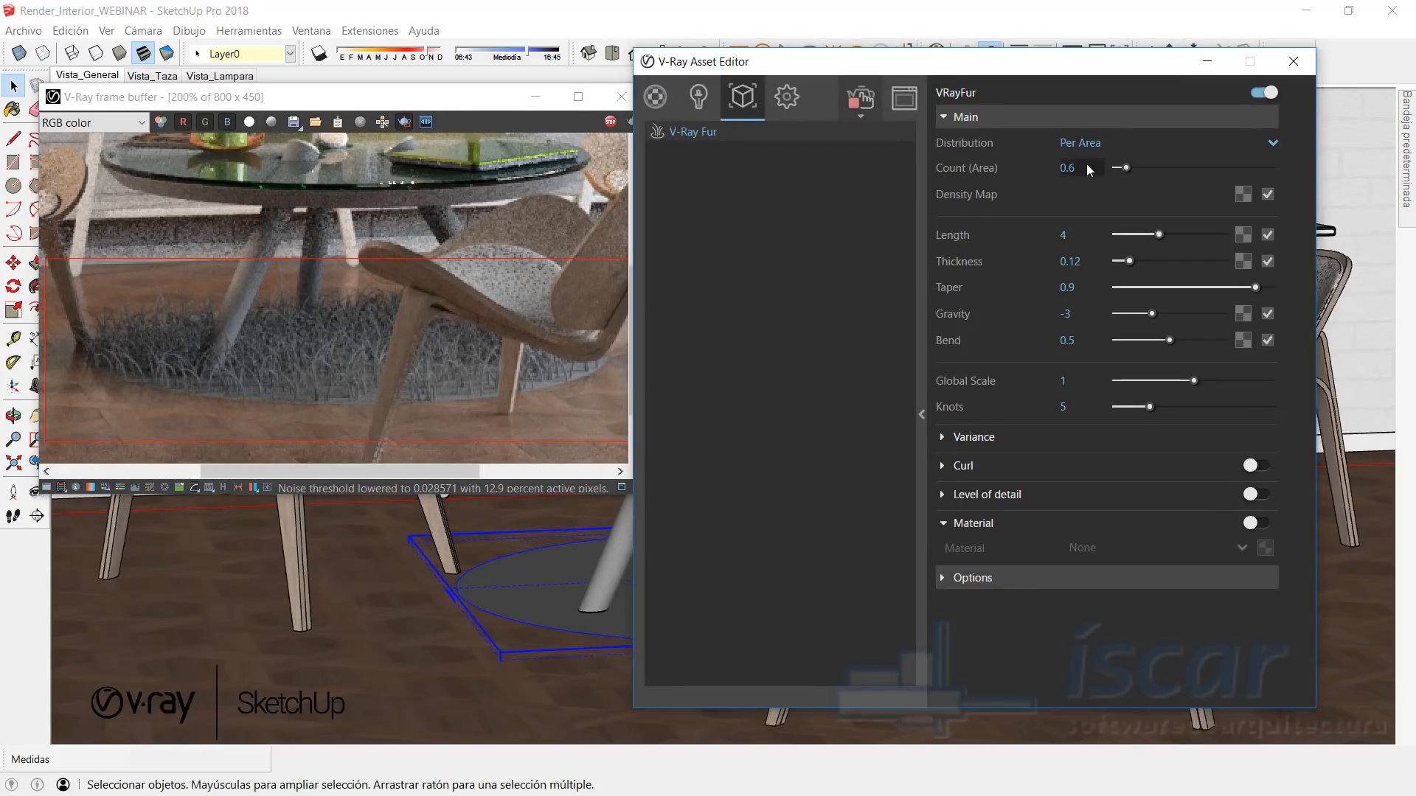
Step: Set the rug fur's Count (Area) to 5
drag(1027, 74, 1069, 70)
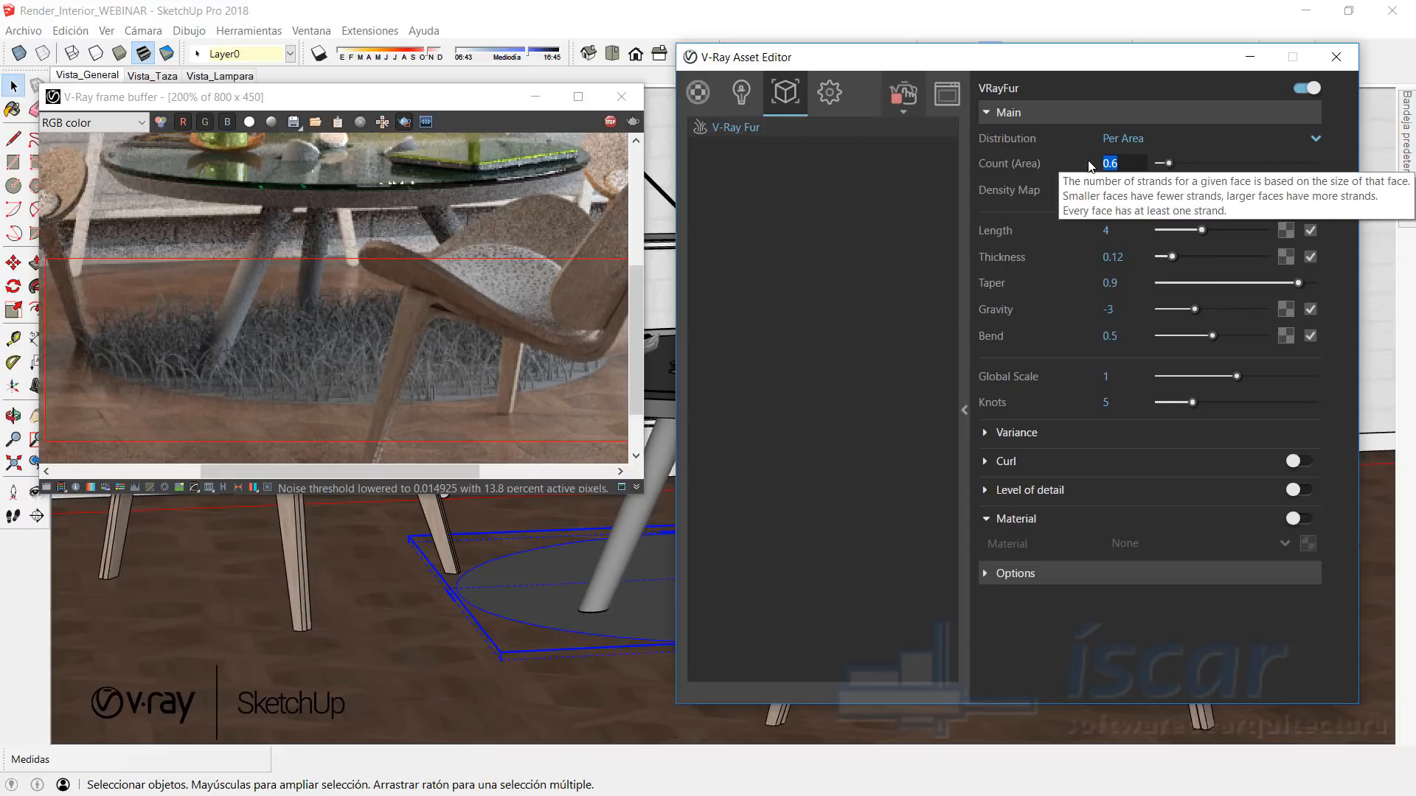
text(5)
key(Return)
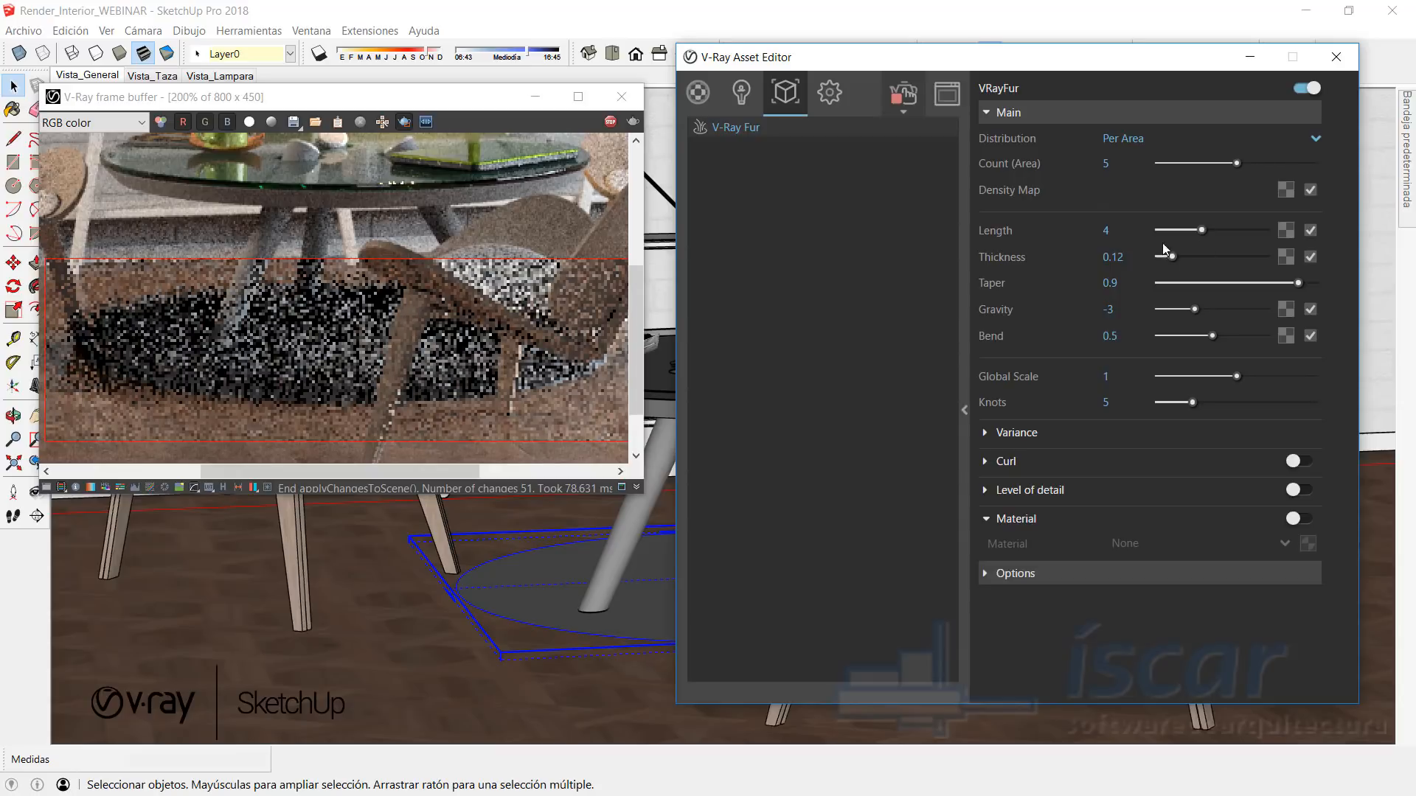
Step: Set the rug fur's Length to 1 and Thickness to 0.1
drag(1119, 230, 1081, 231)
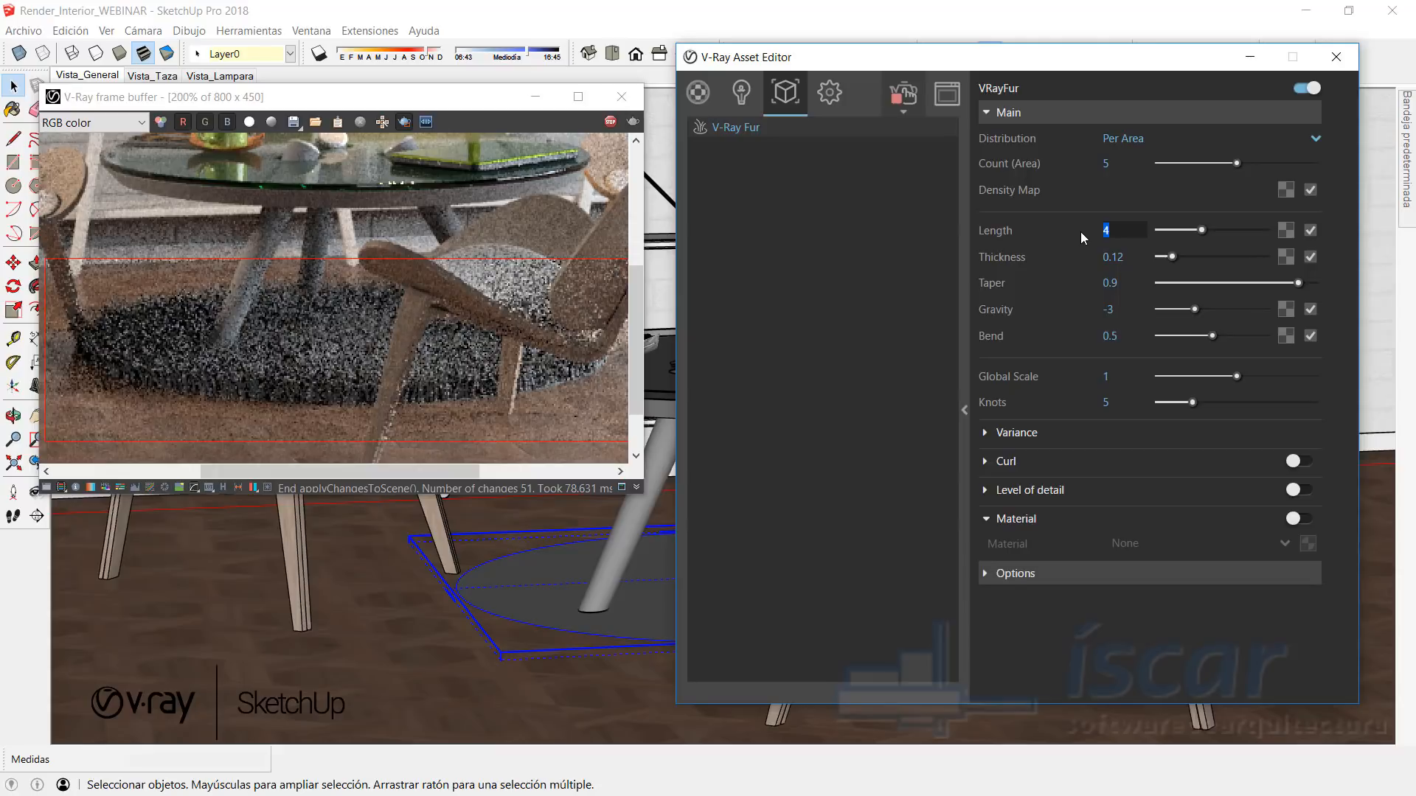
text(1)
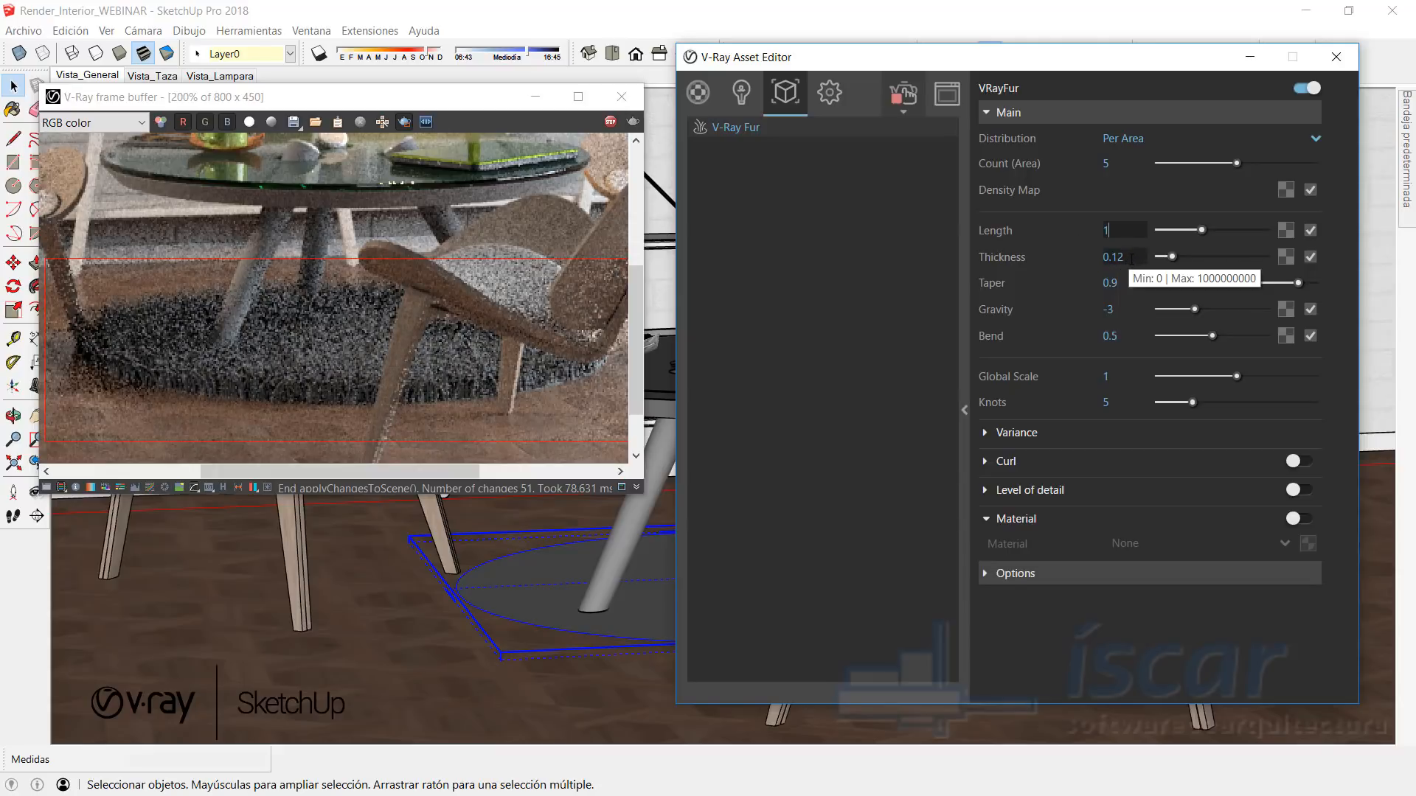
click(1130, 257)
key(BackSpace)
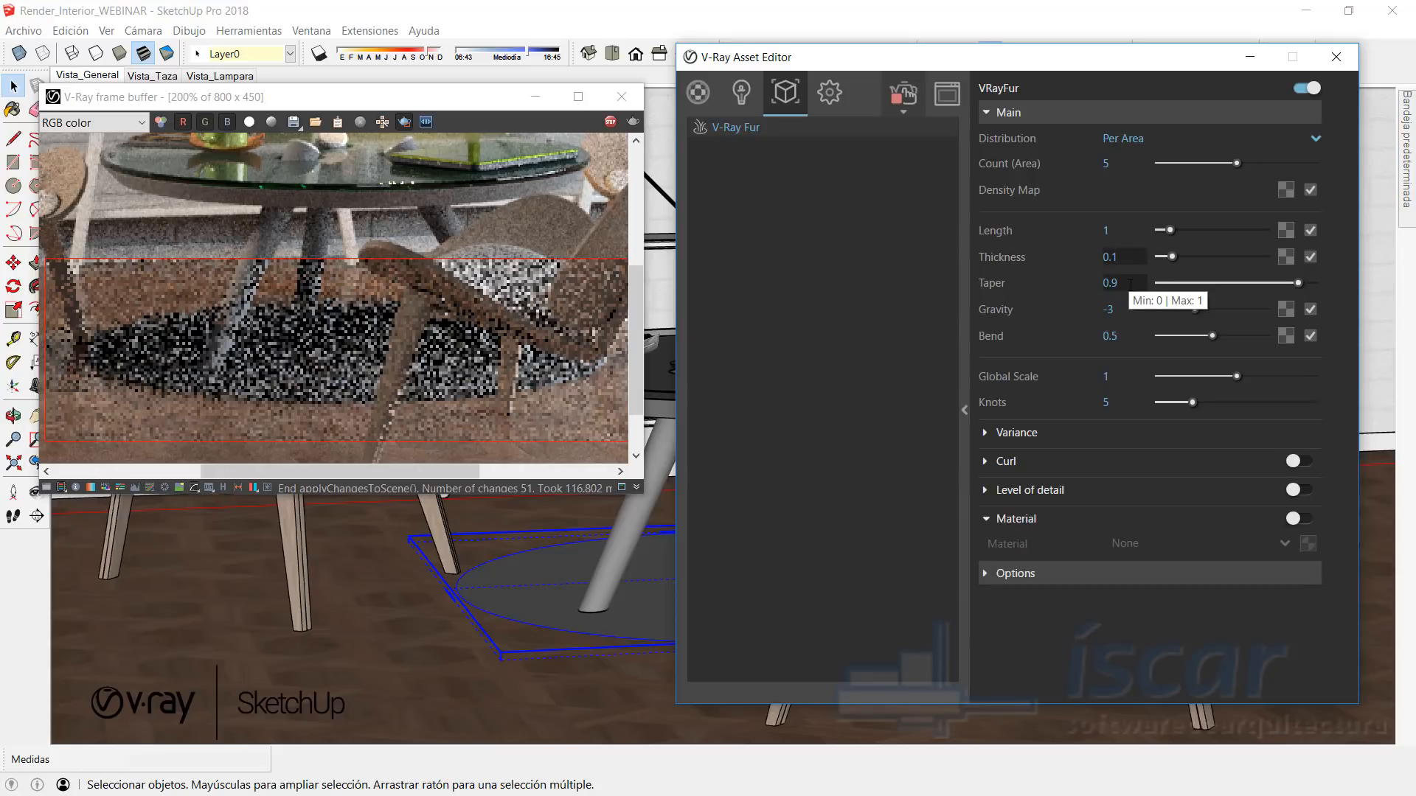
click(1110, 309)
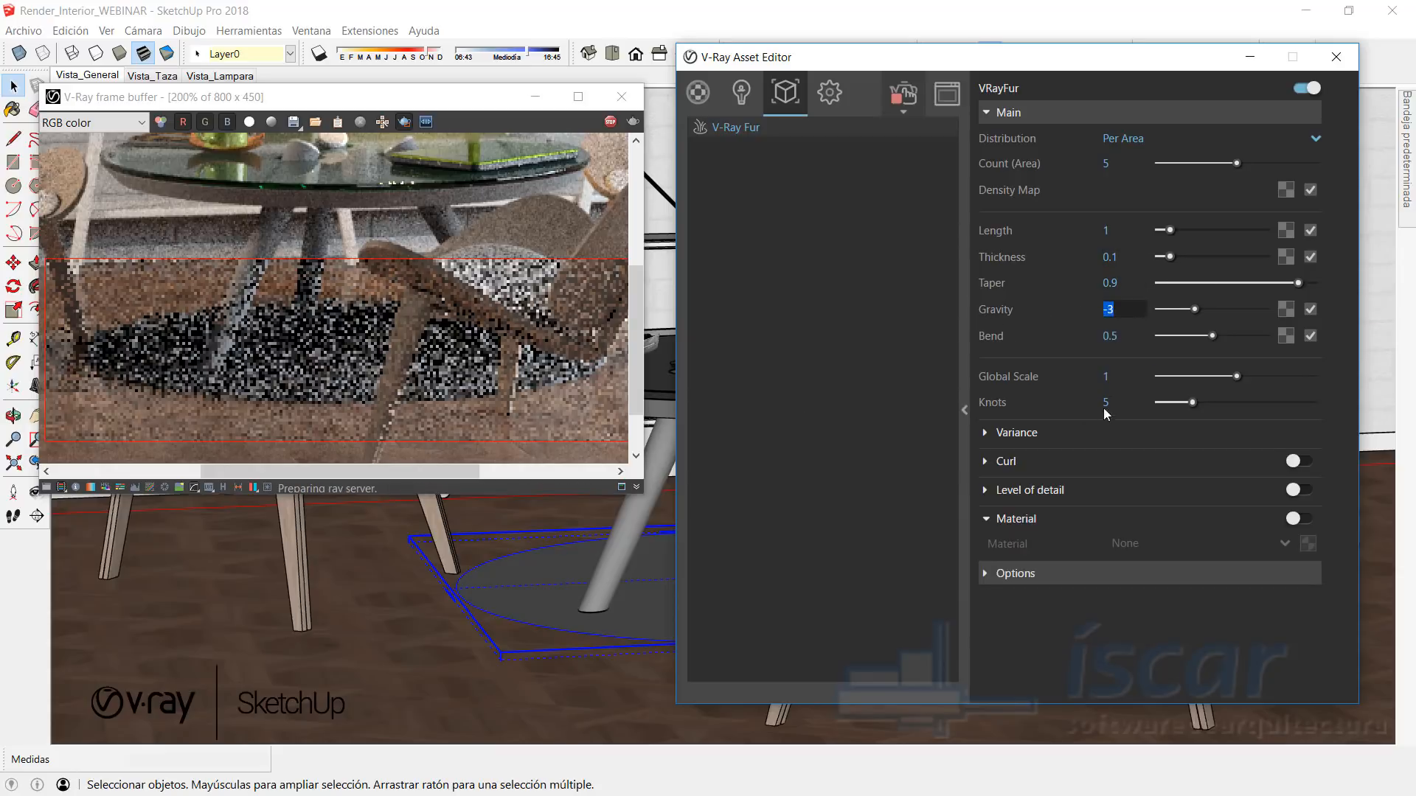
Step: Set the rug fur's Gravity to 1, Bend to 2 and Knots to 8
click(1118, 340)
text(2)
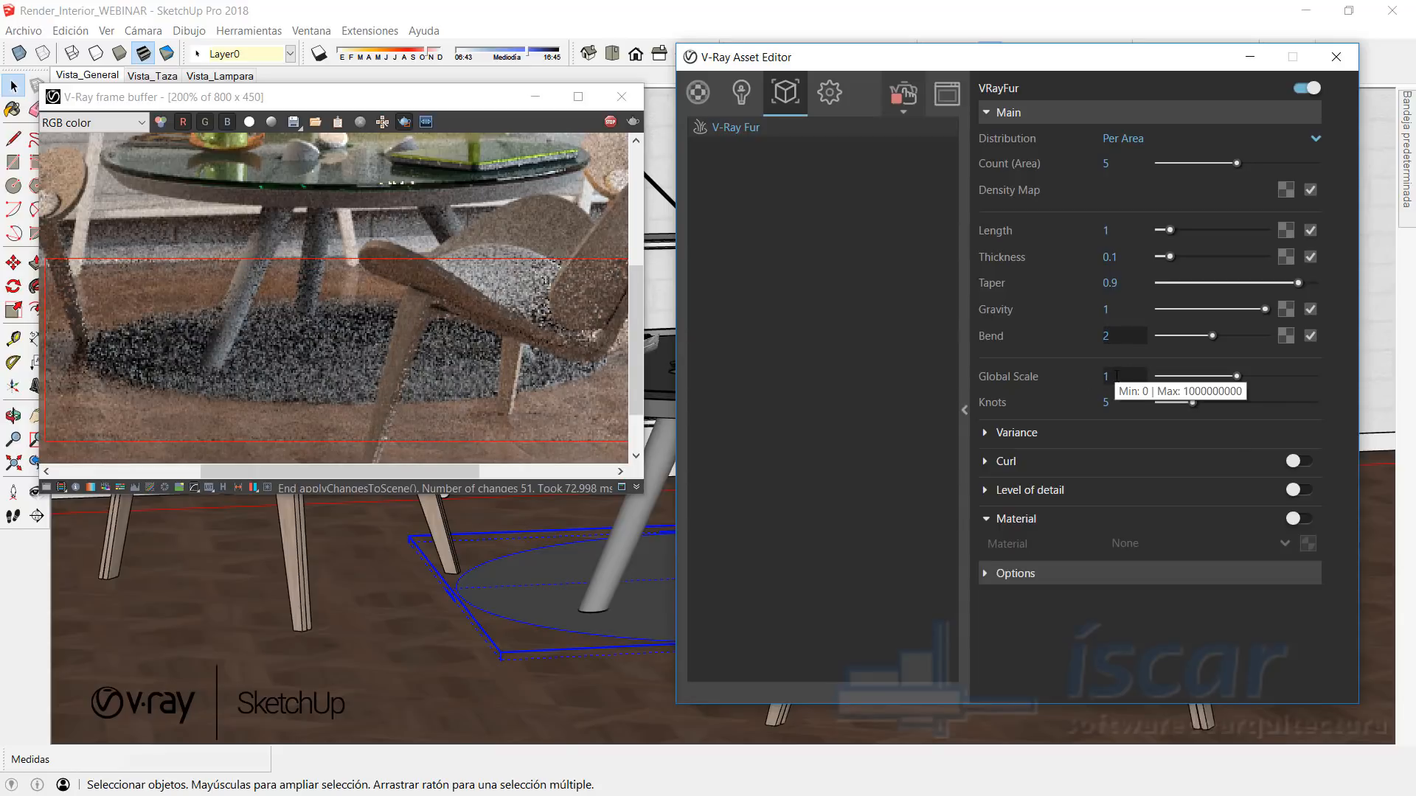
key(Tab)
text(8)
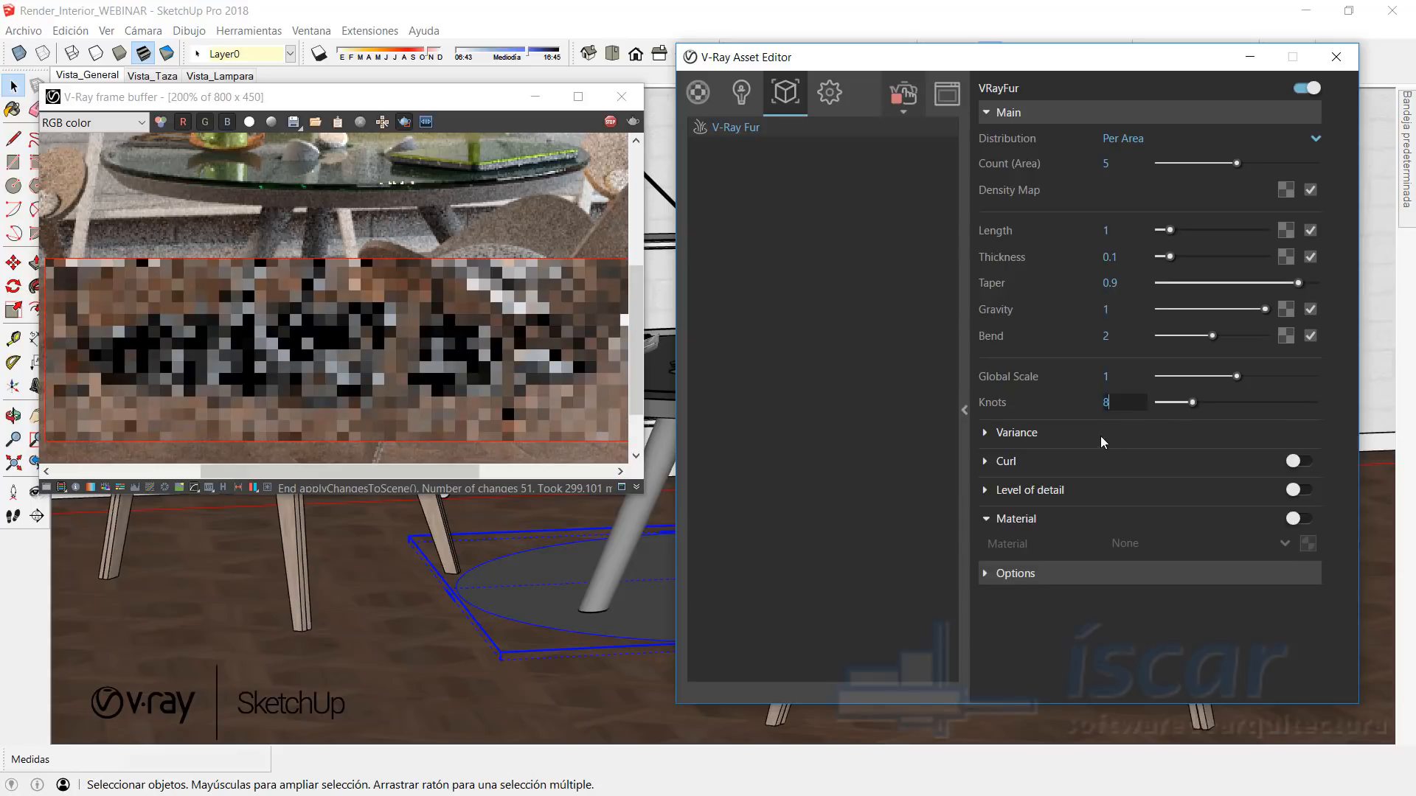
Step: Set the rug fur's variance to Direction 0.5, Length 0.4, Thickness 0.04 and Gravity 0.2
click(1016, 436)
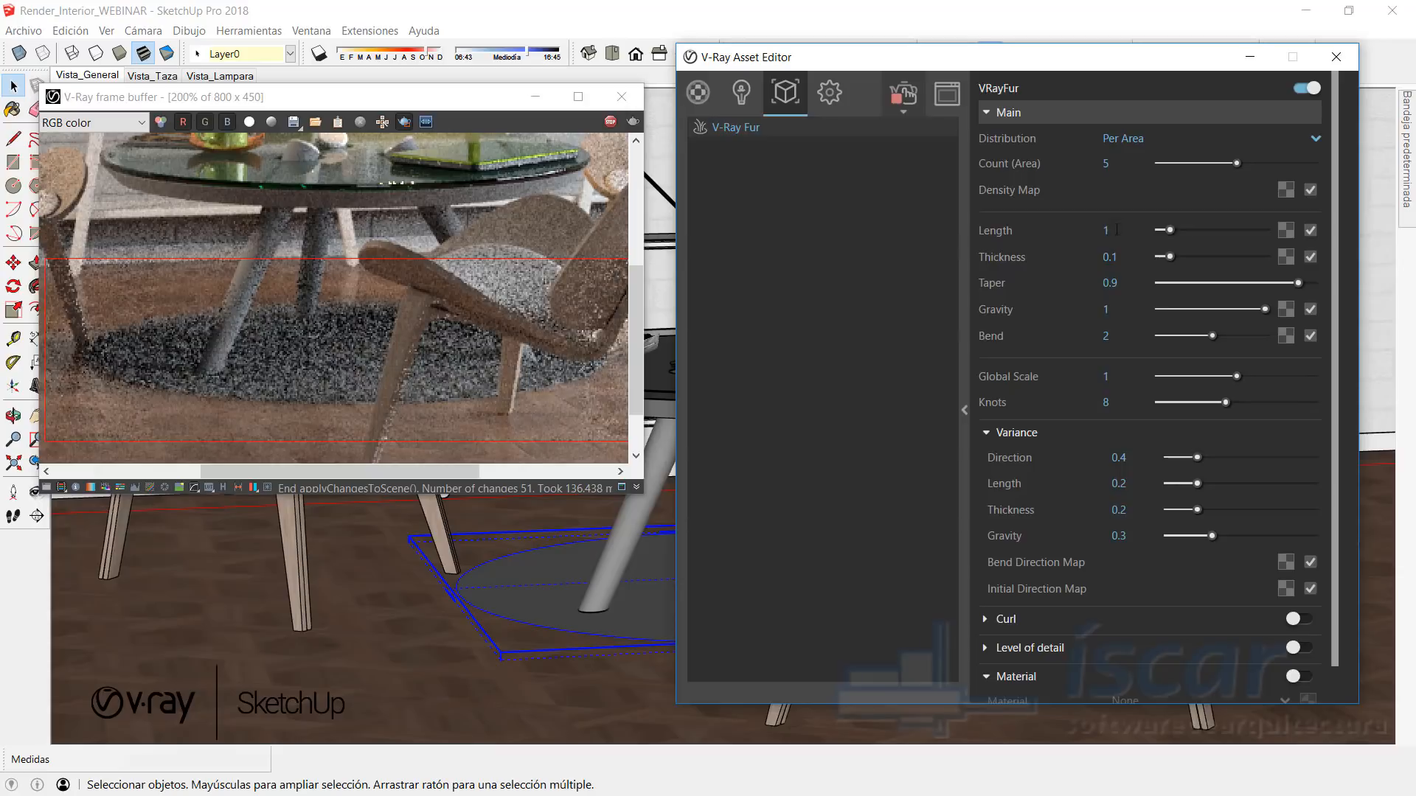
double_click(1123, 458)
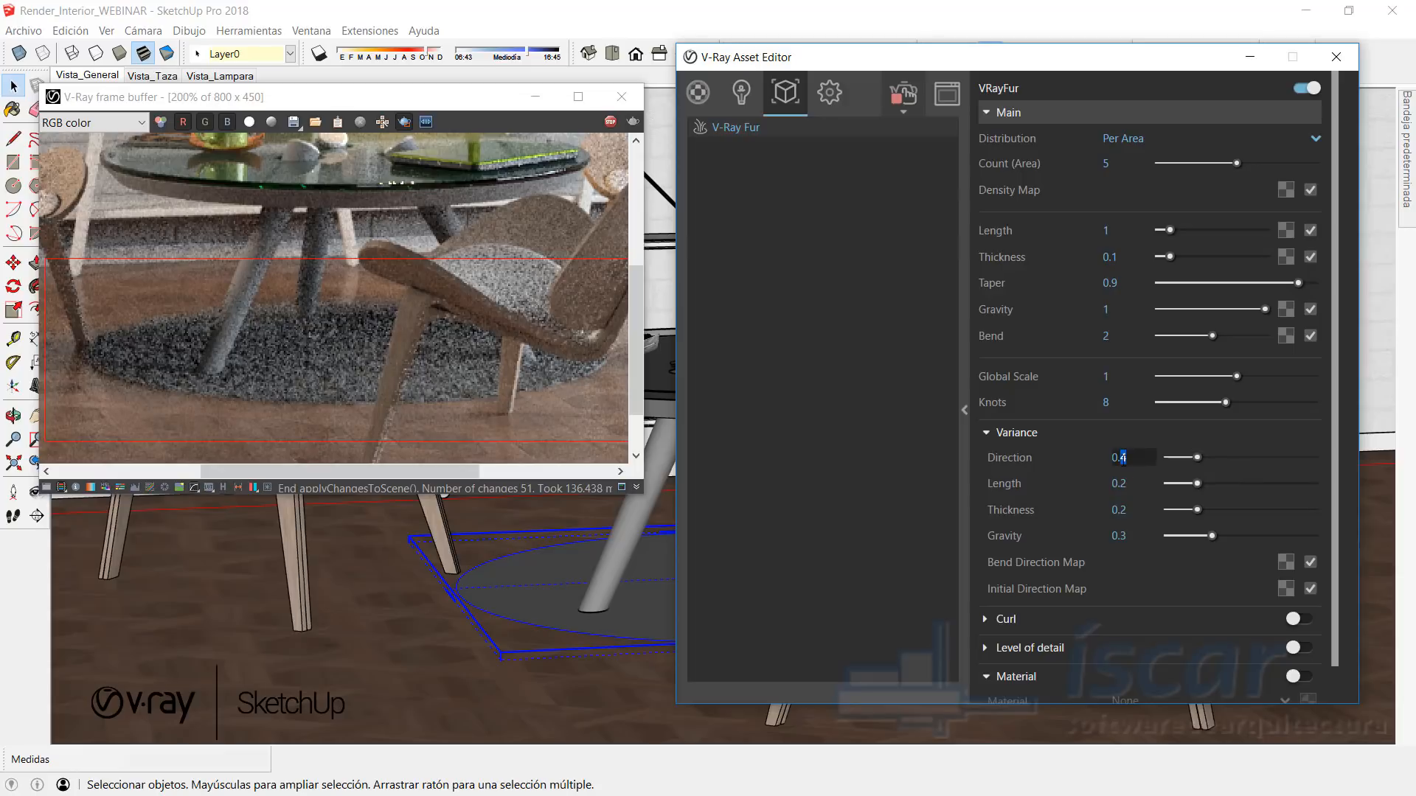
text(5)
click(1132, 483)
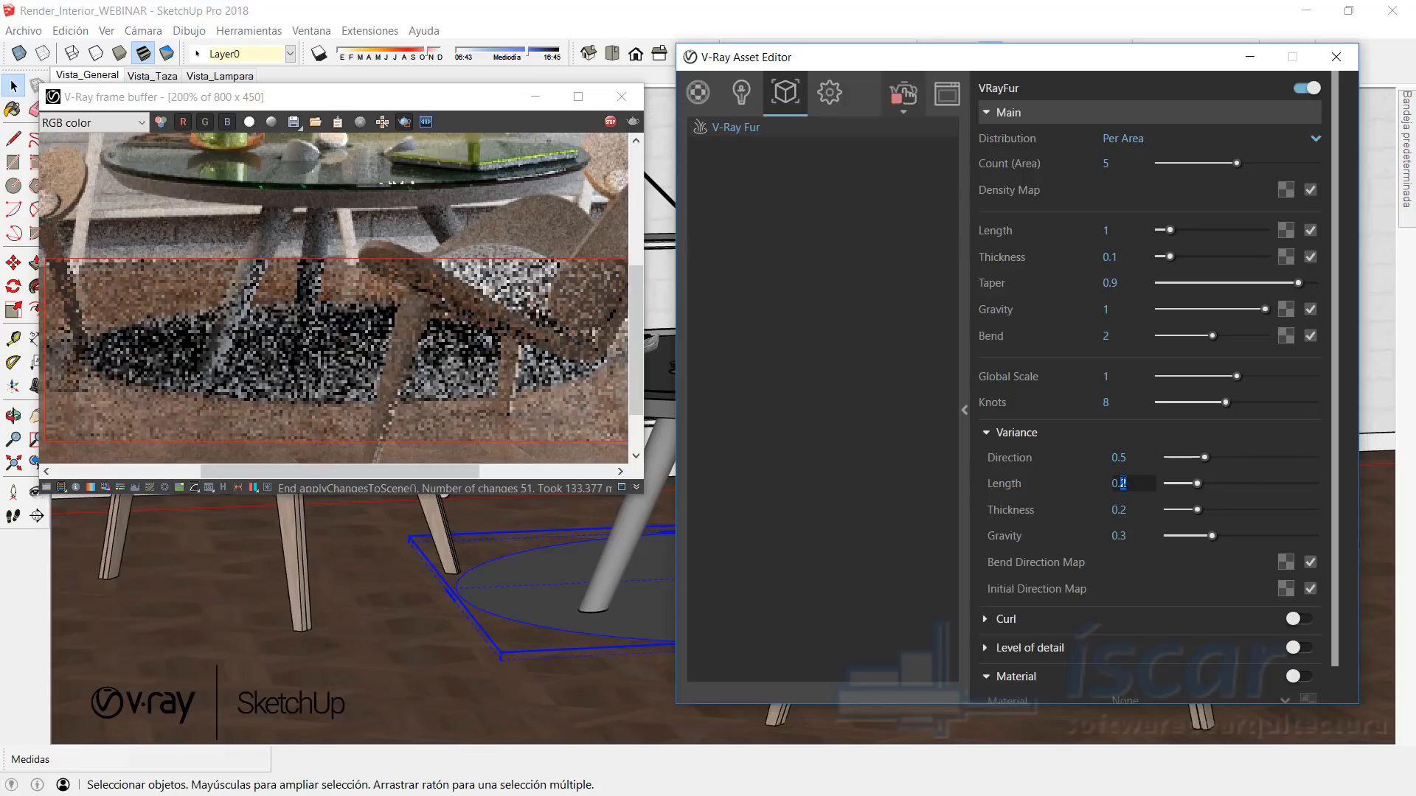
drag(1125, 509, 1119, 510)
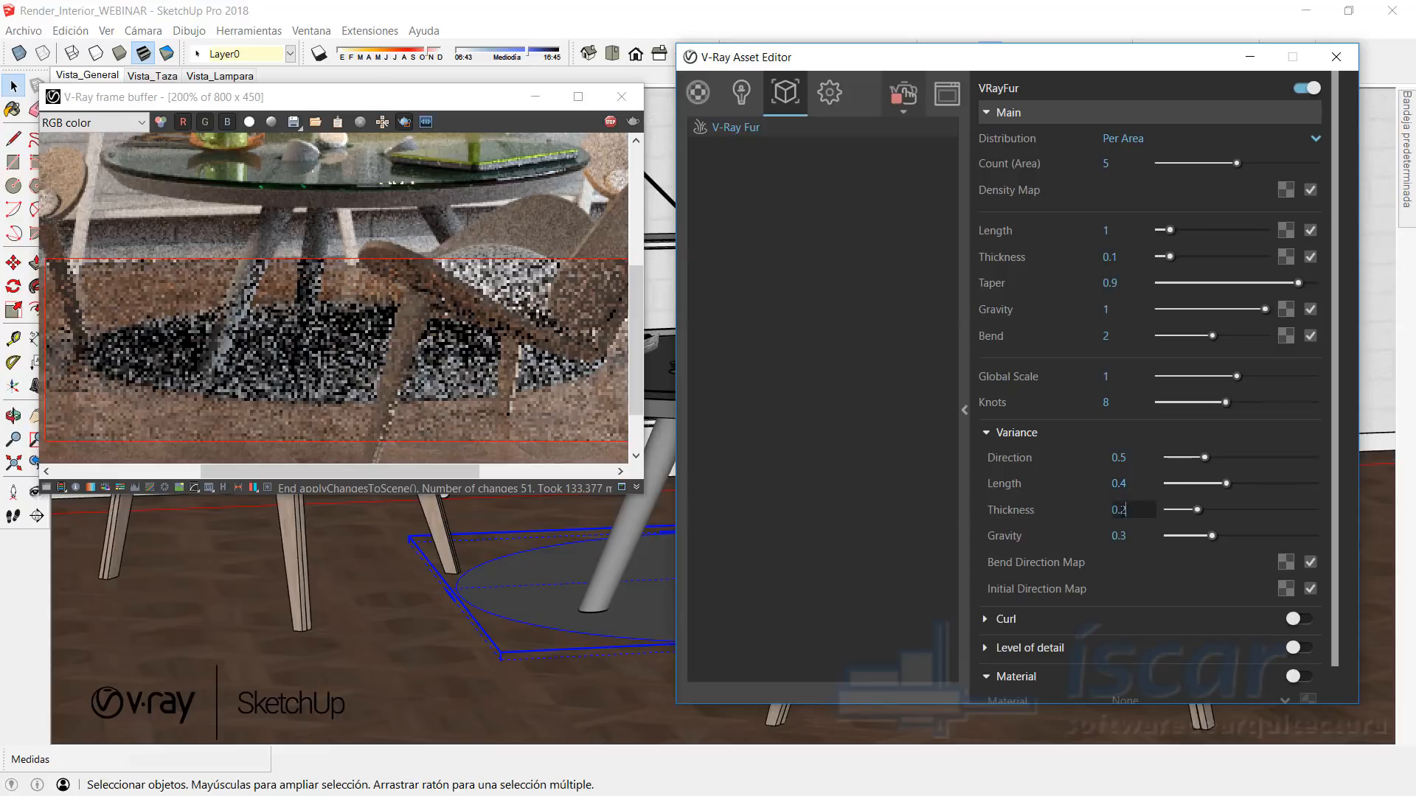
text(04)
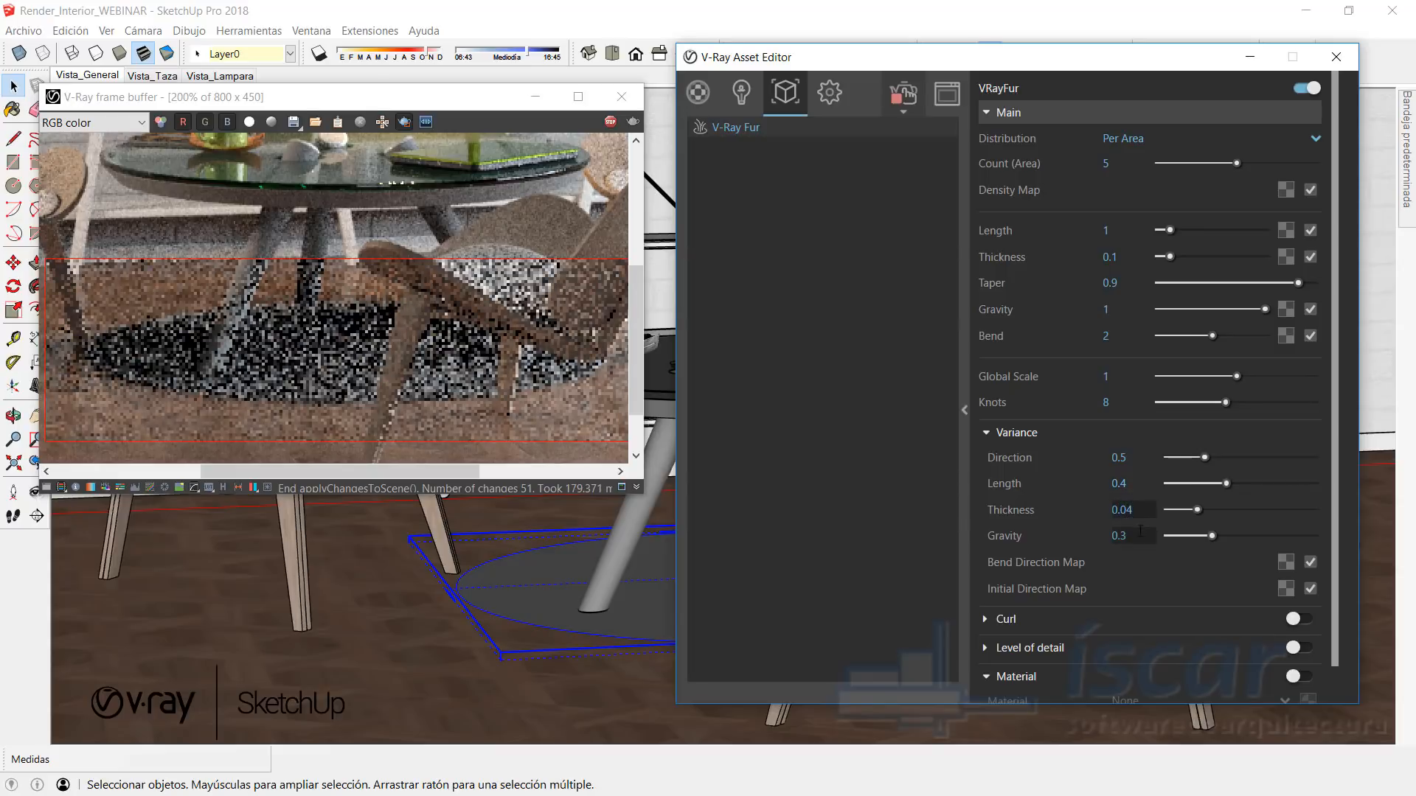
double_click(1141, 536)
text(2)
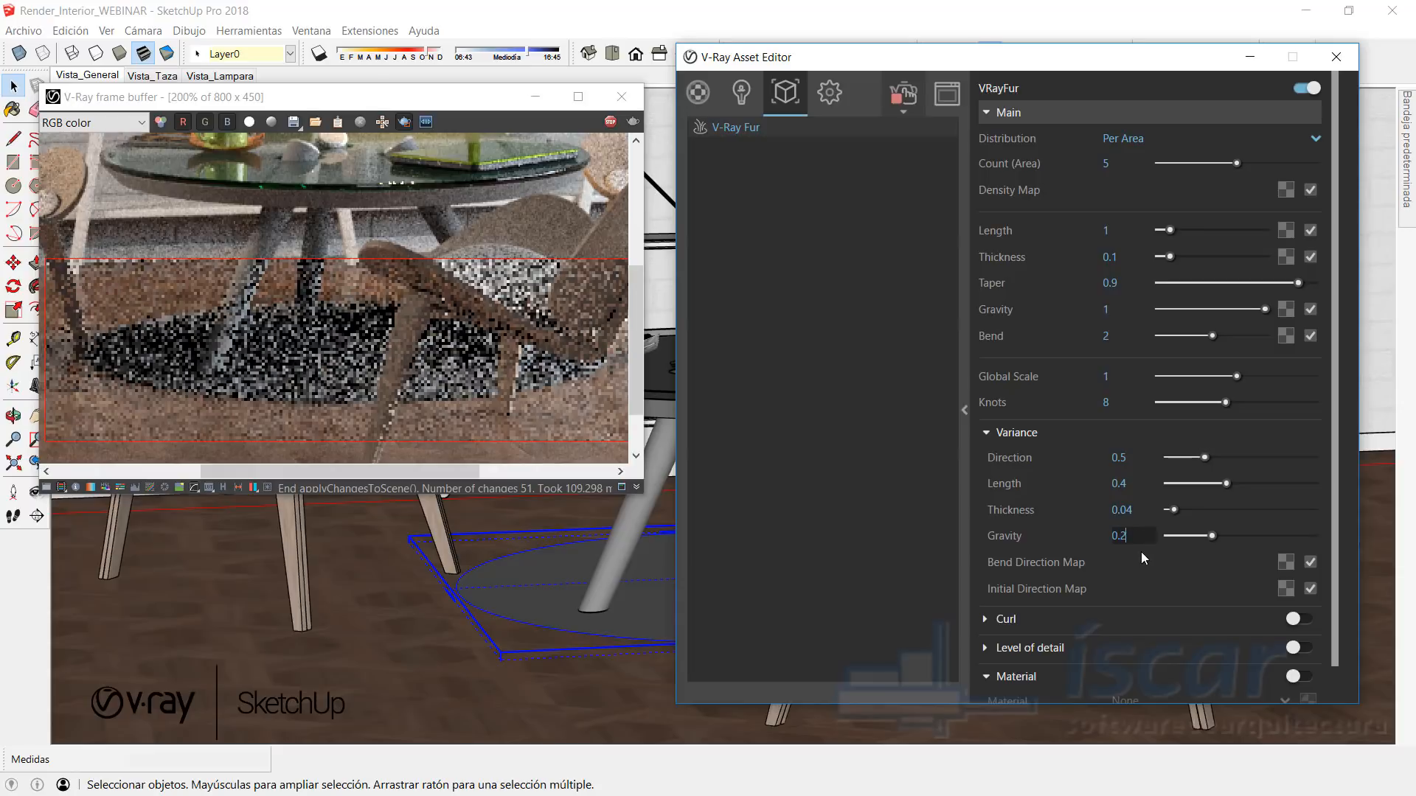
click(1024, 435)
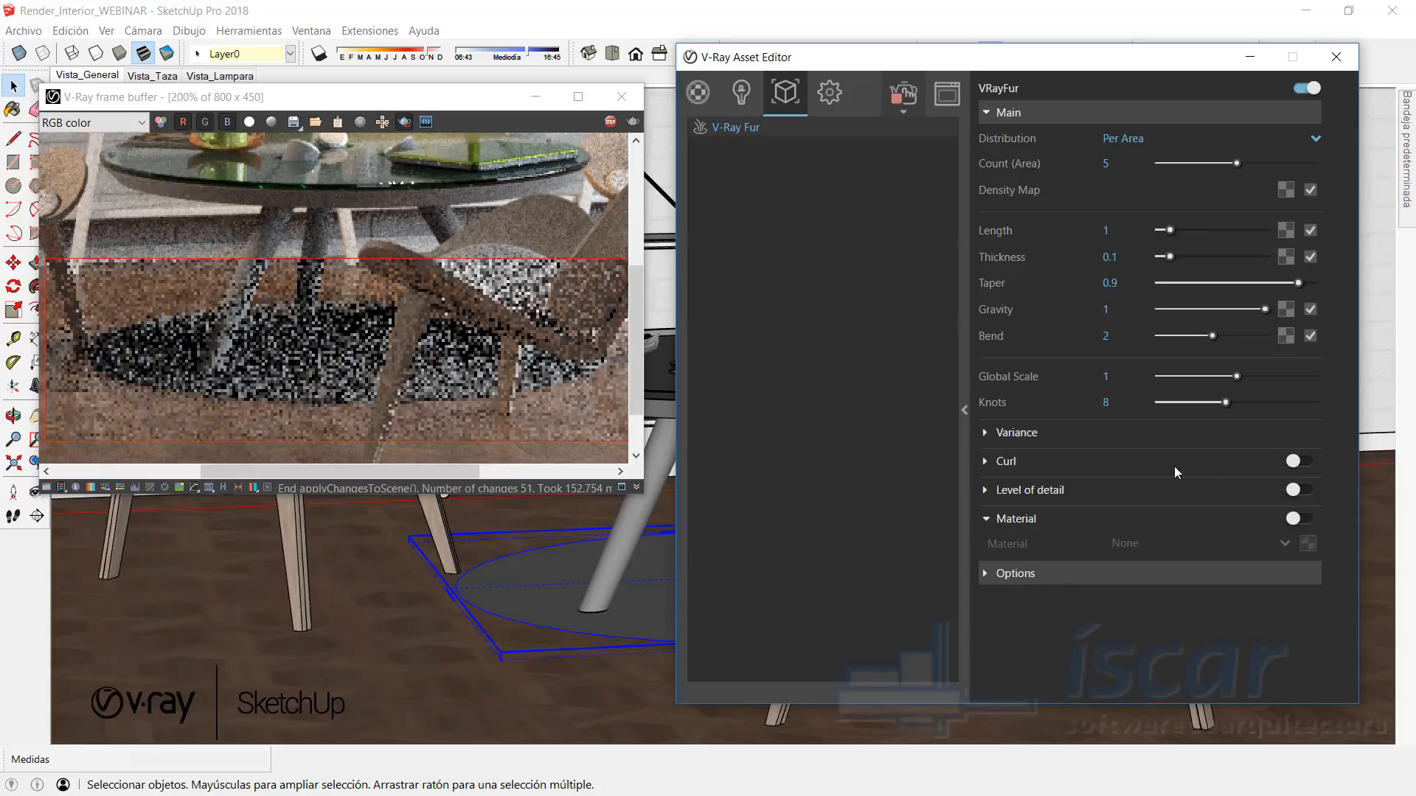
Step: Enable Curl on the rug fur with a Curl Radius of 0.3 and Number of Curls of 0.9
click(1295, 462)
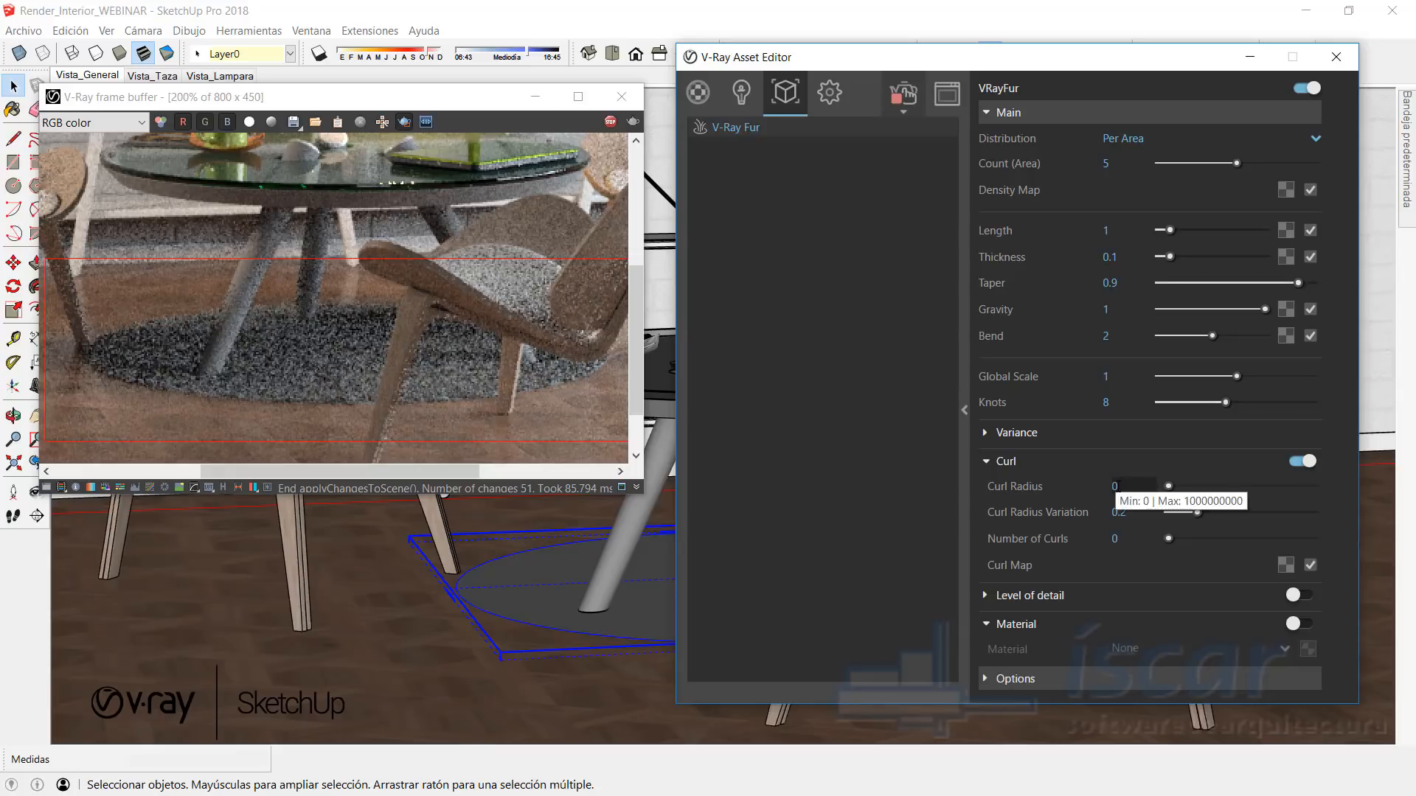
click(1120, 486)
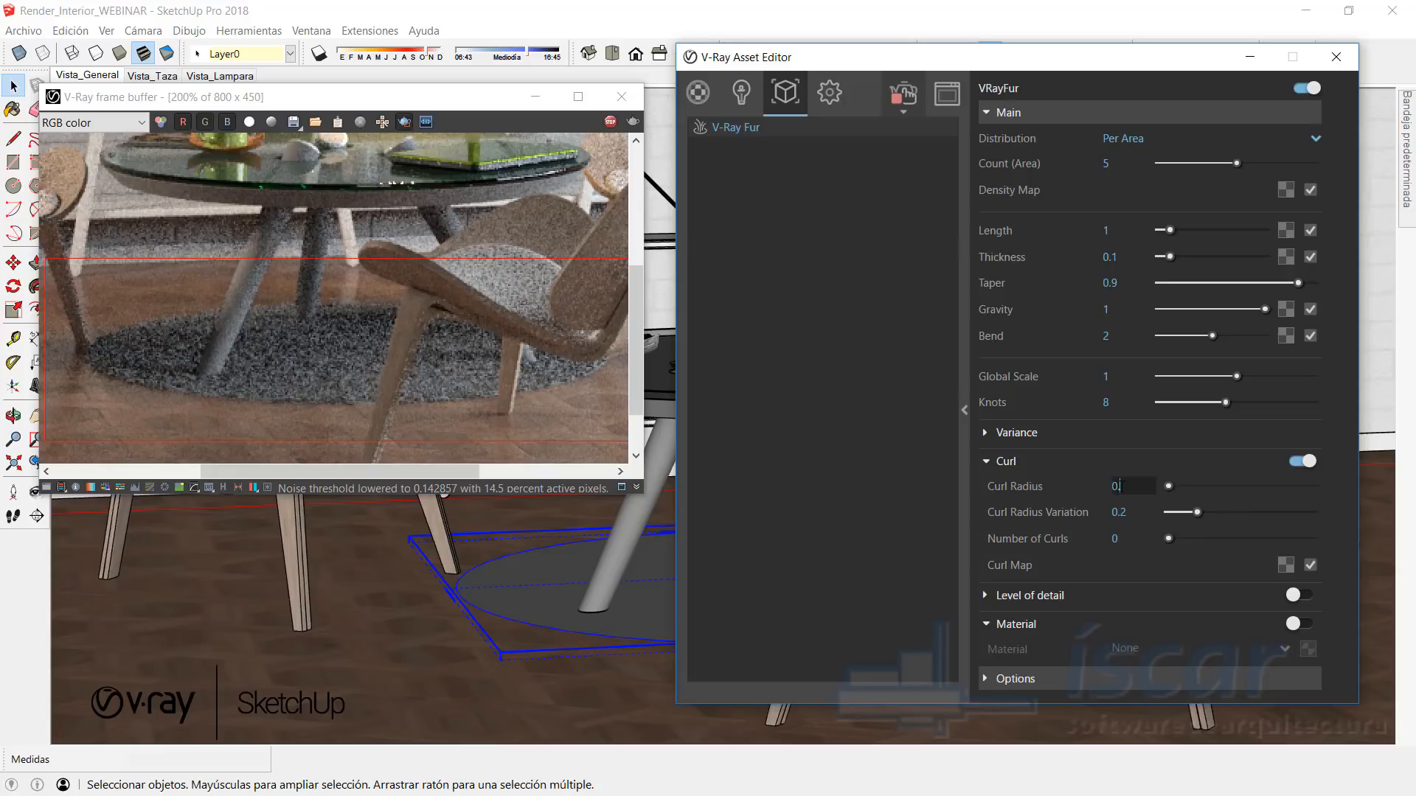
text(.3)
click(1109, 539)
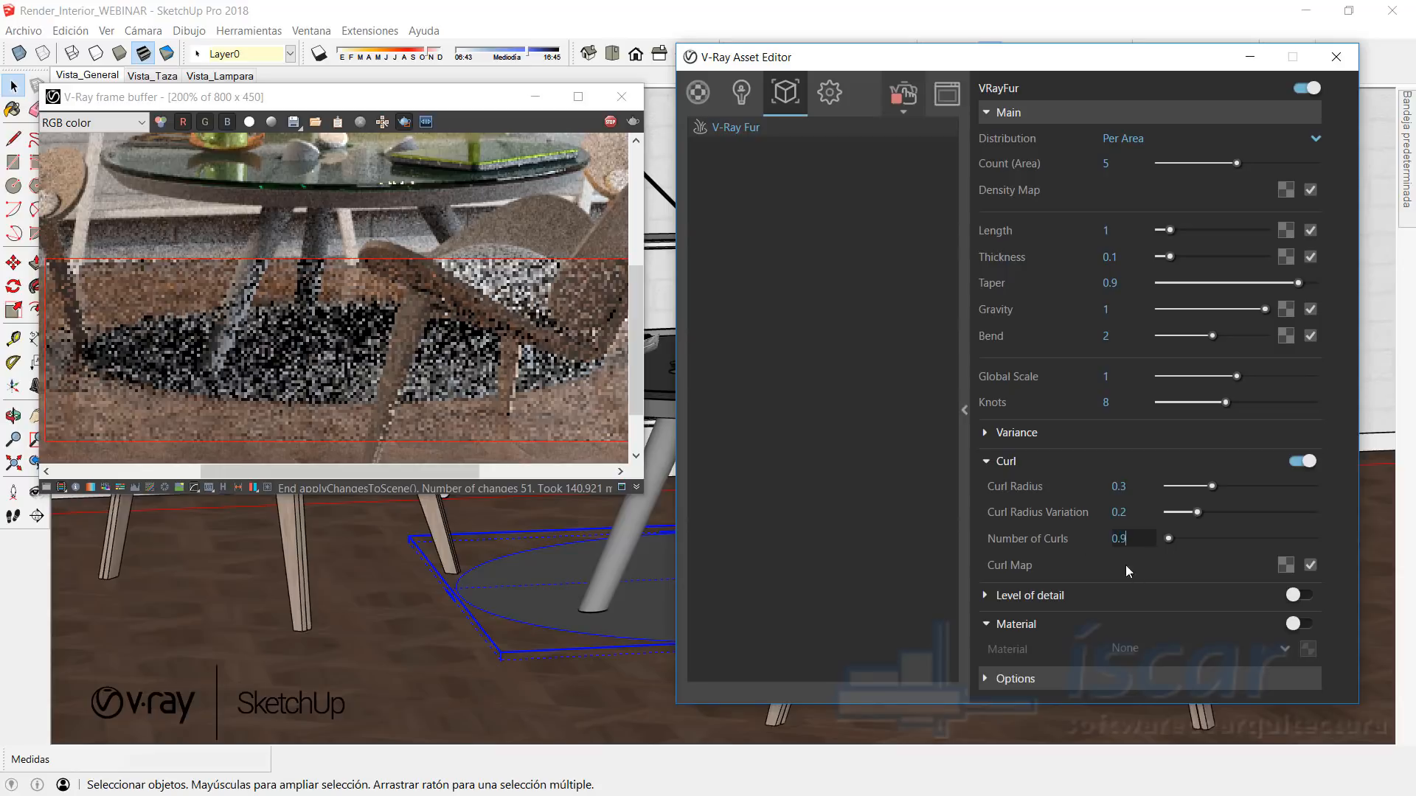
text(0.9)
Step: Enable Level of detail on the rug fur and set its Start Distance to 30
click(1294, 597)
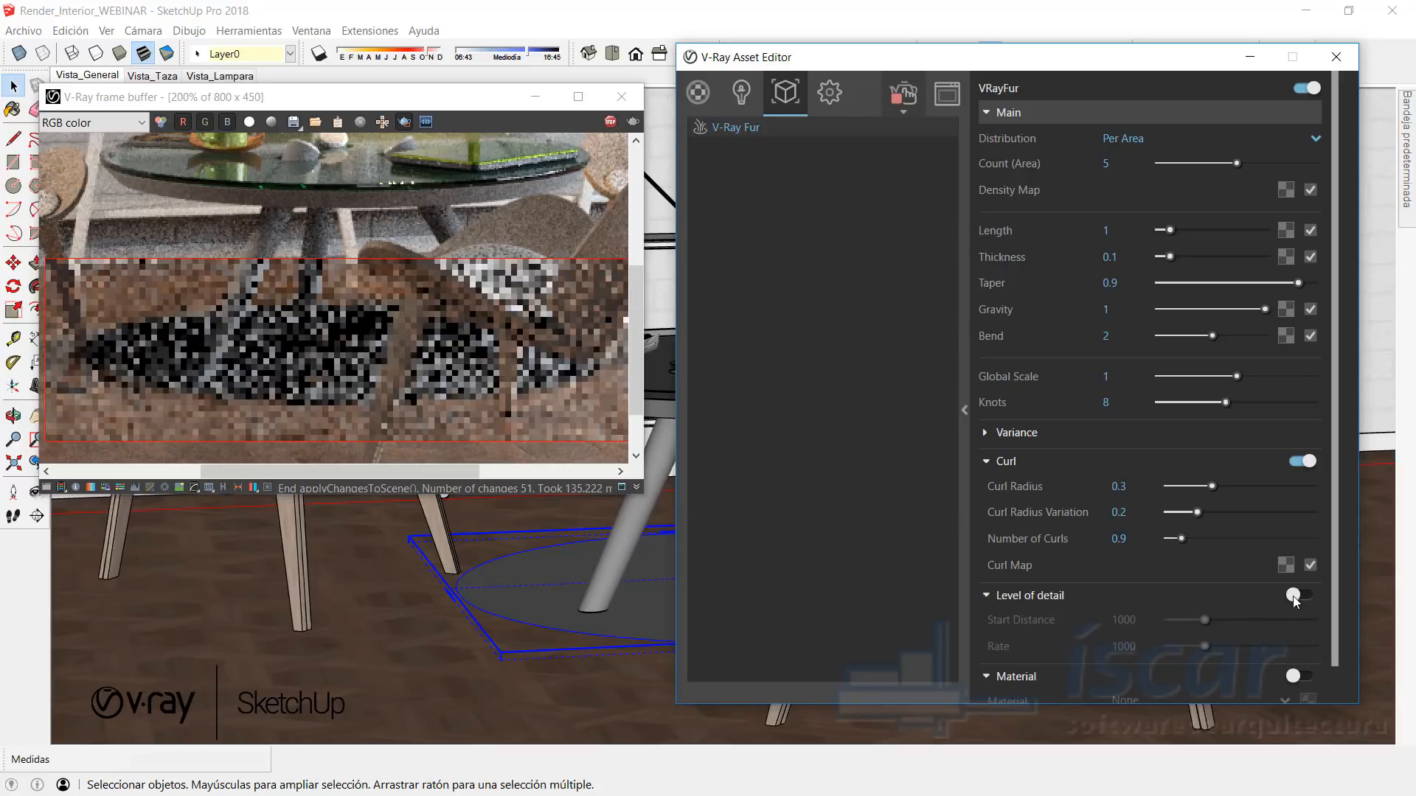
click(1295, 596)
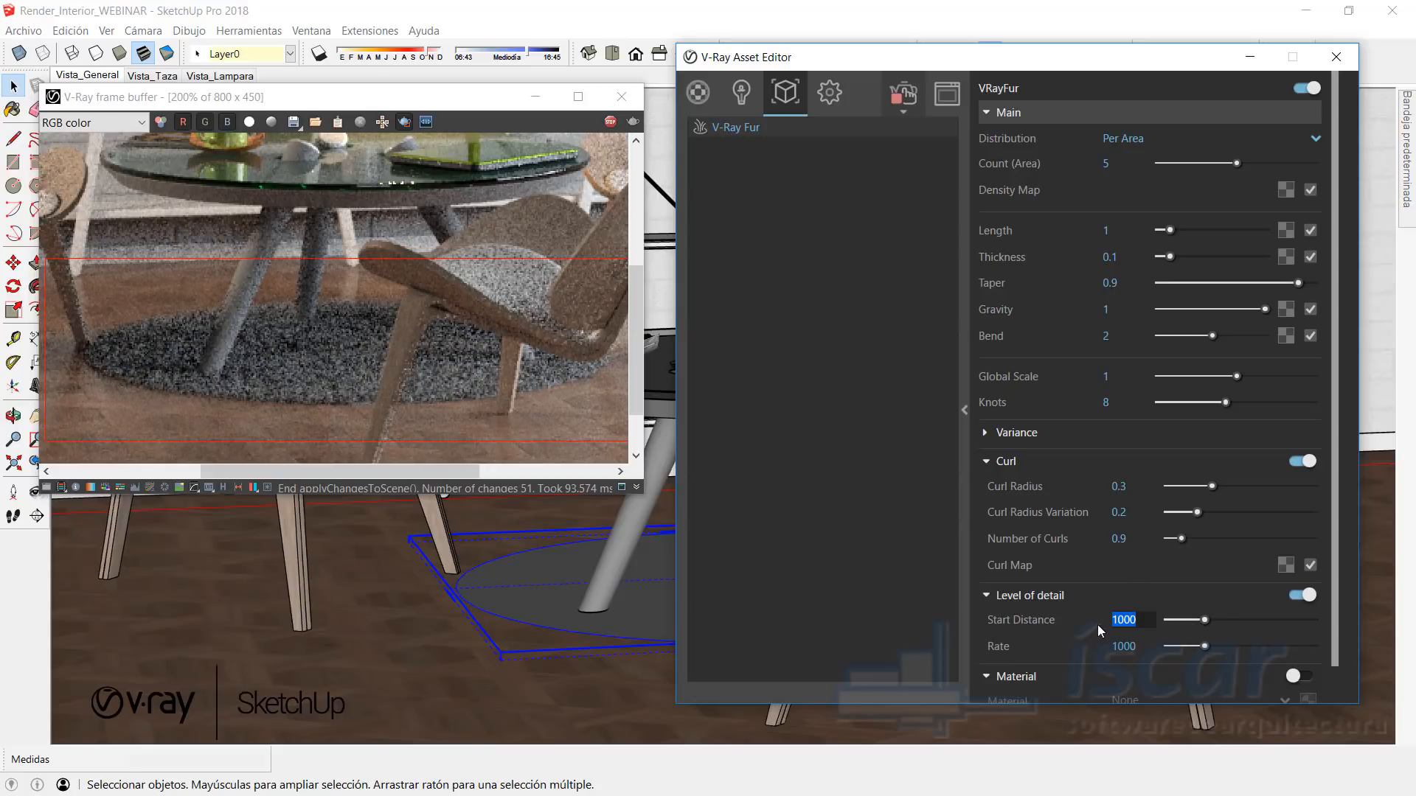
text(0)
key(Return)
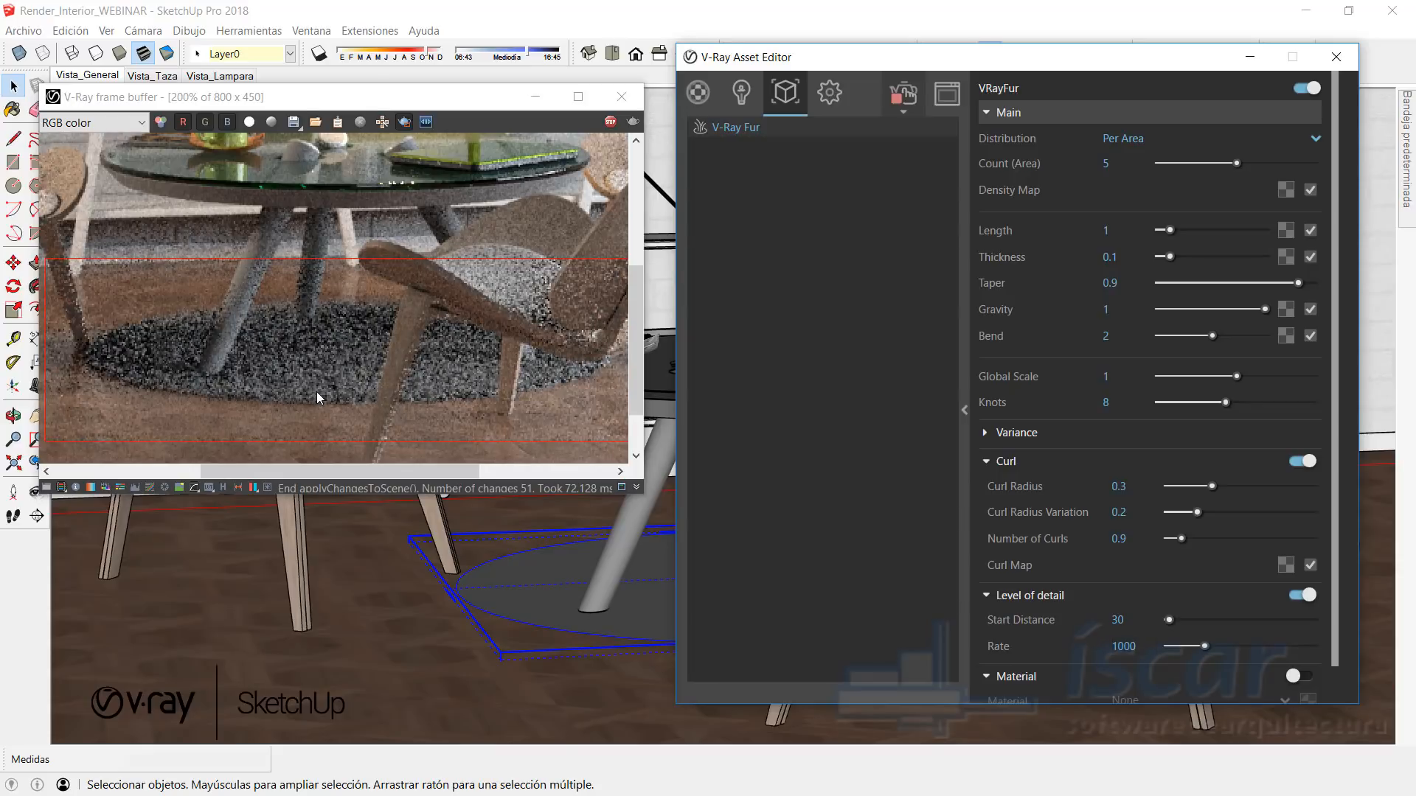
Step: Disable the region render to refresh the whole image with the fur, and stop the interactive render
scroll(316, 329, down, 1)
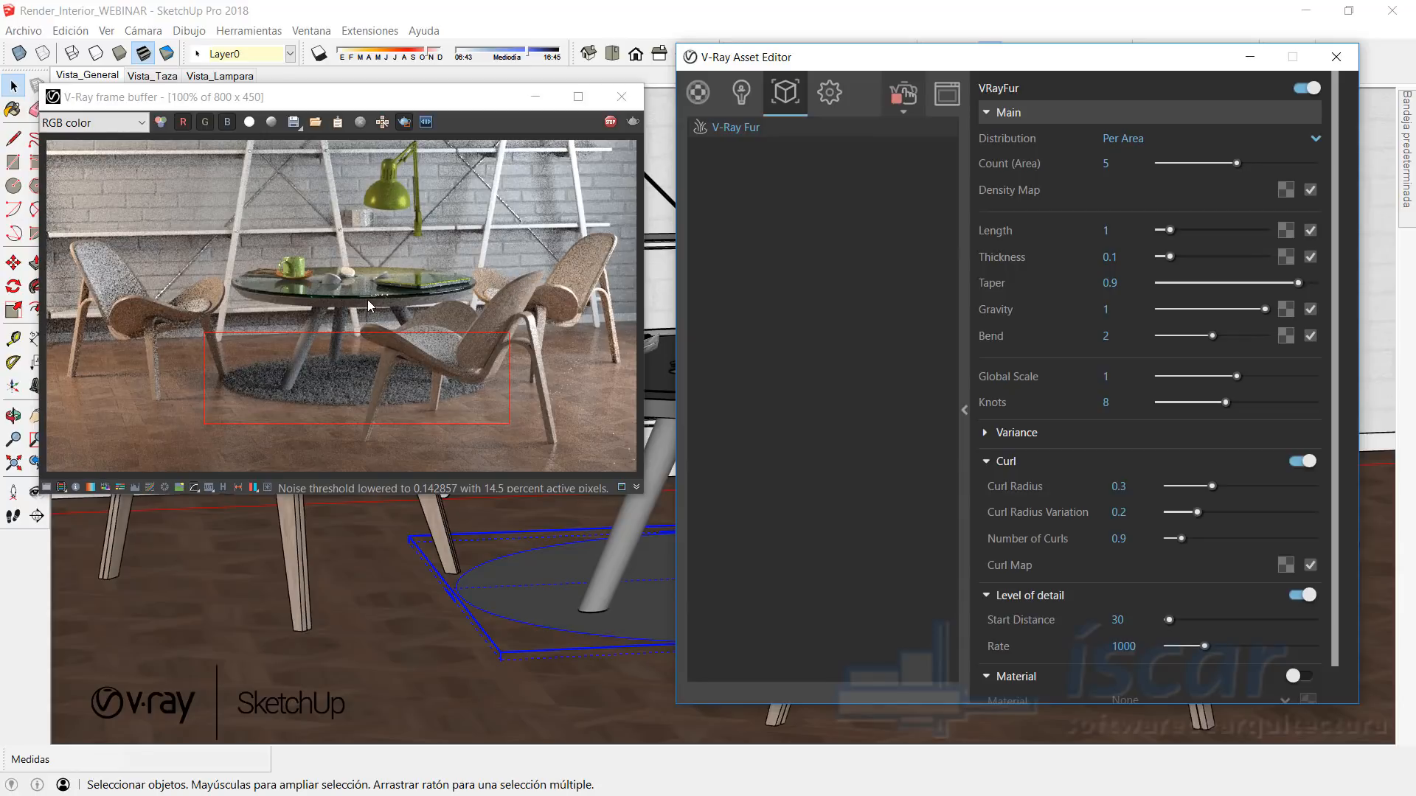
scroll(356, 383, up, 1)
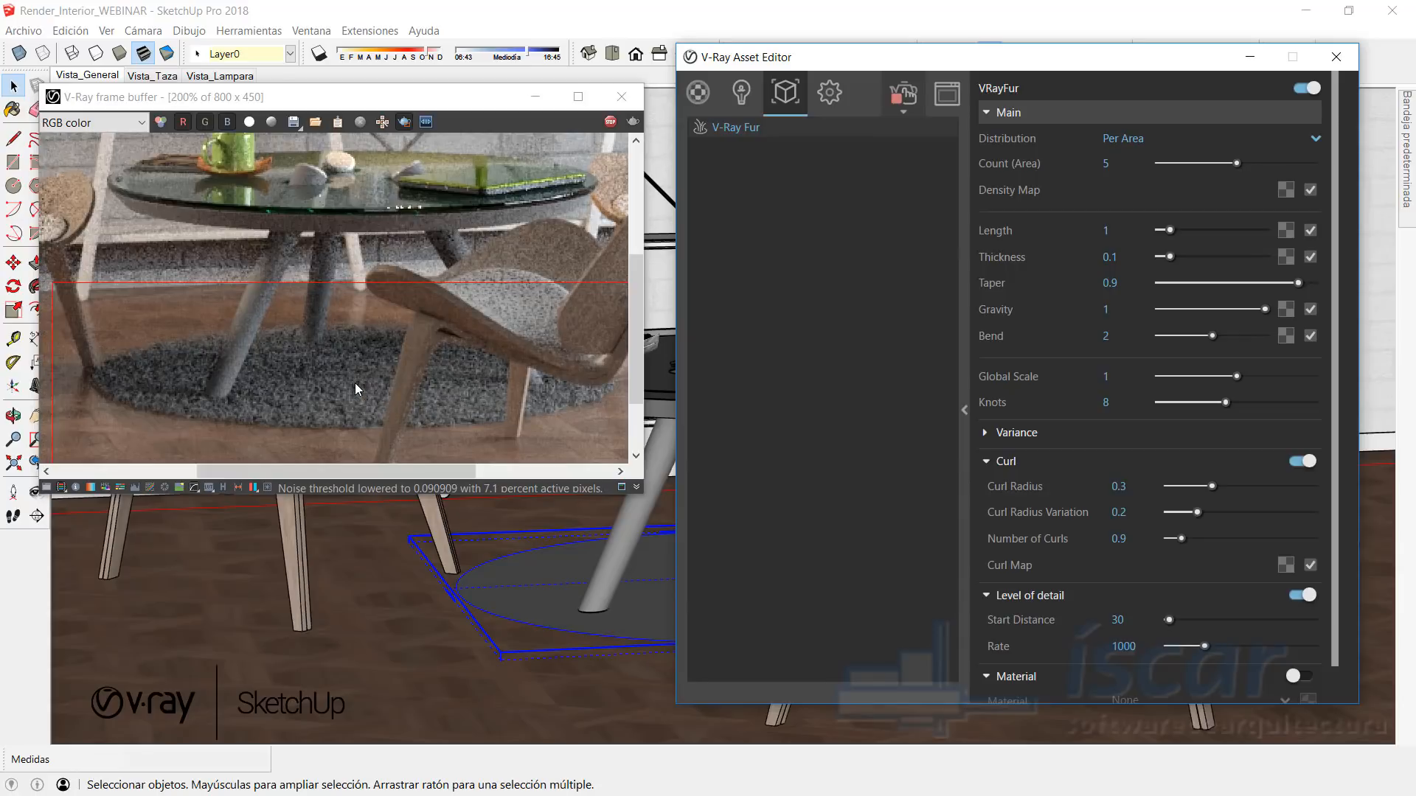
scroll(356, 383, down, 1)
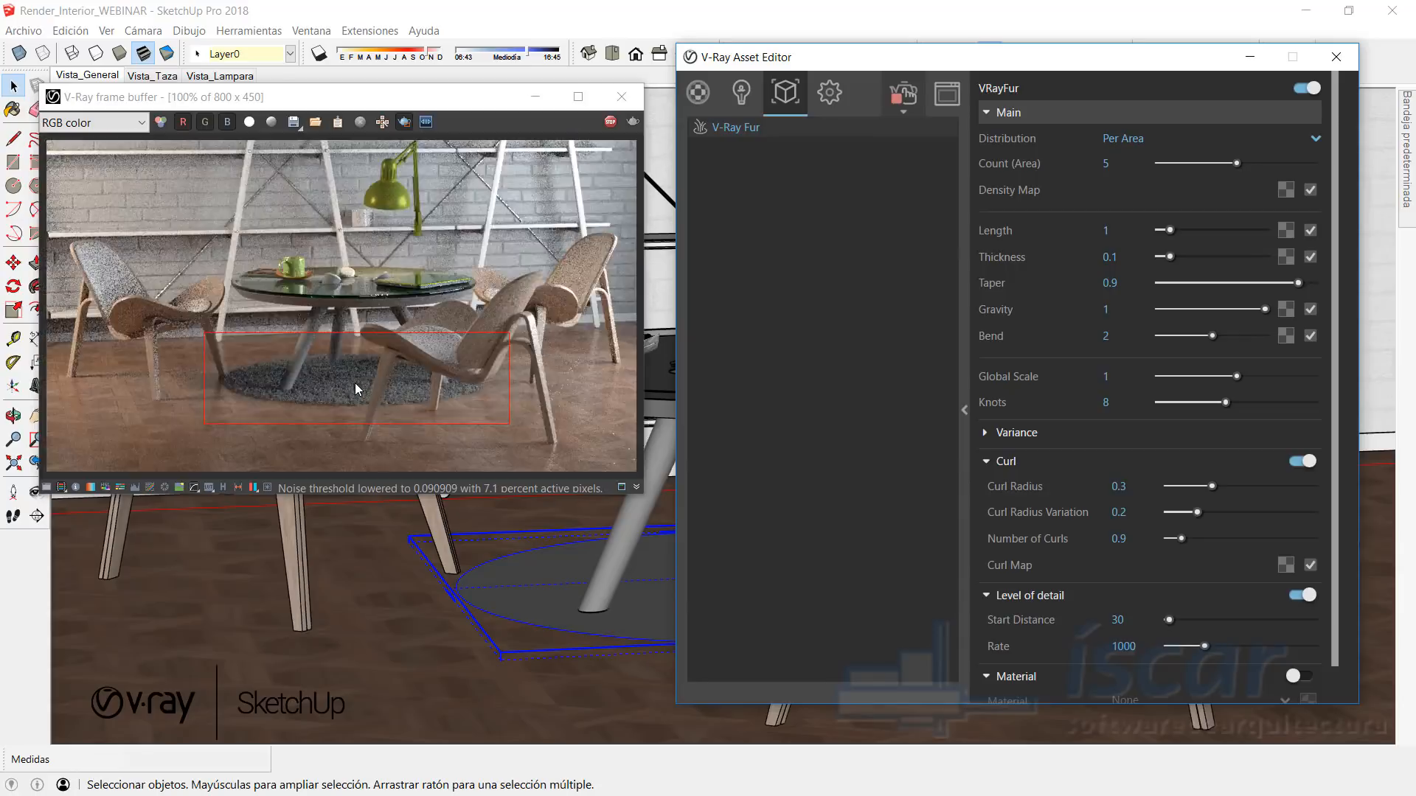
click(382, 122)
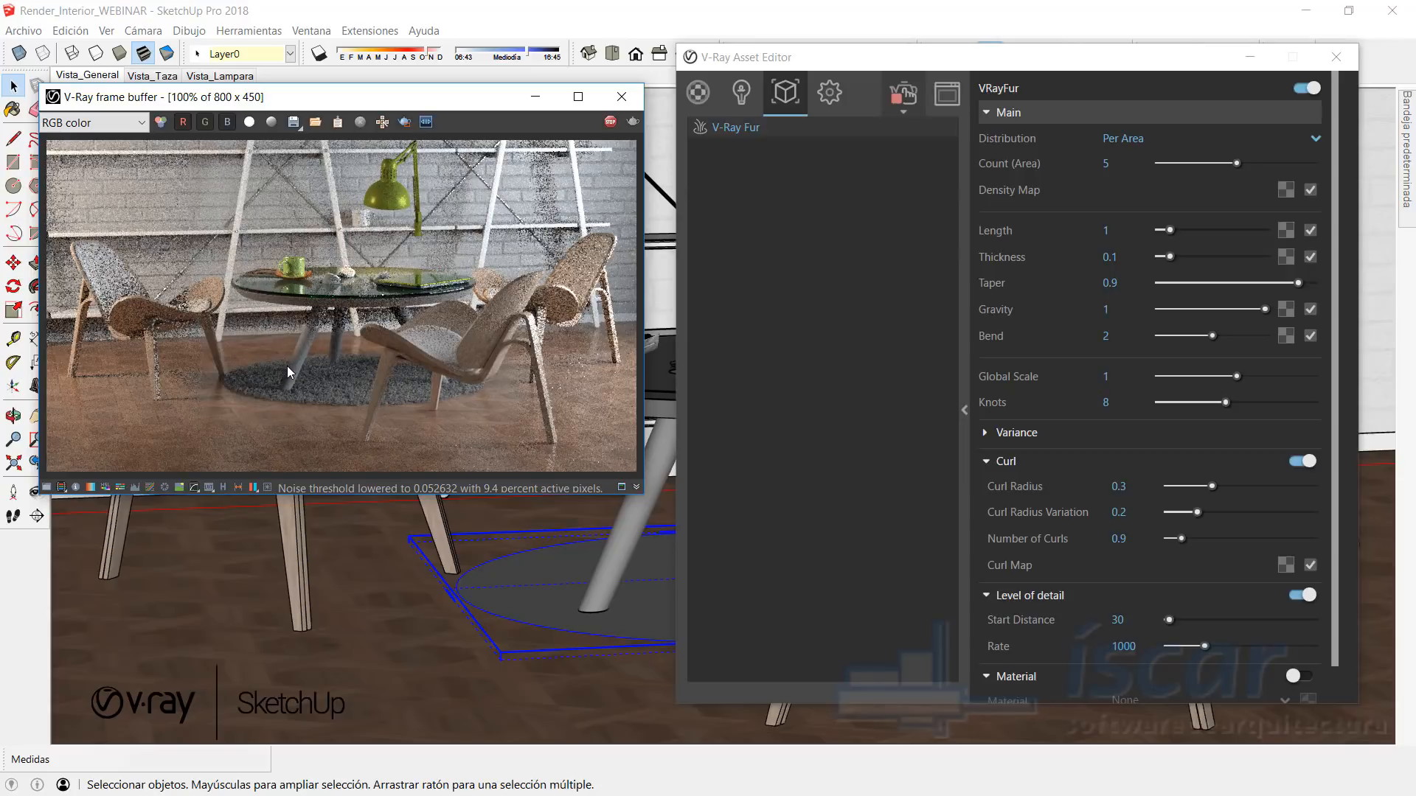
click(964, 410)
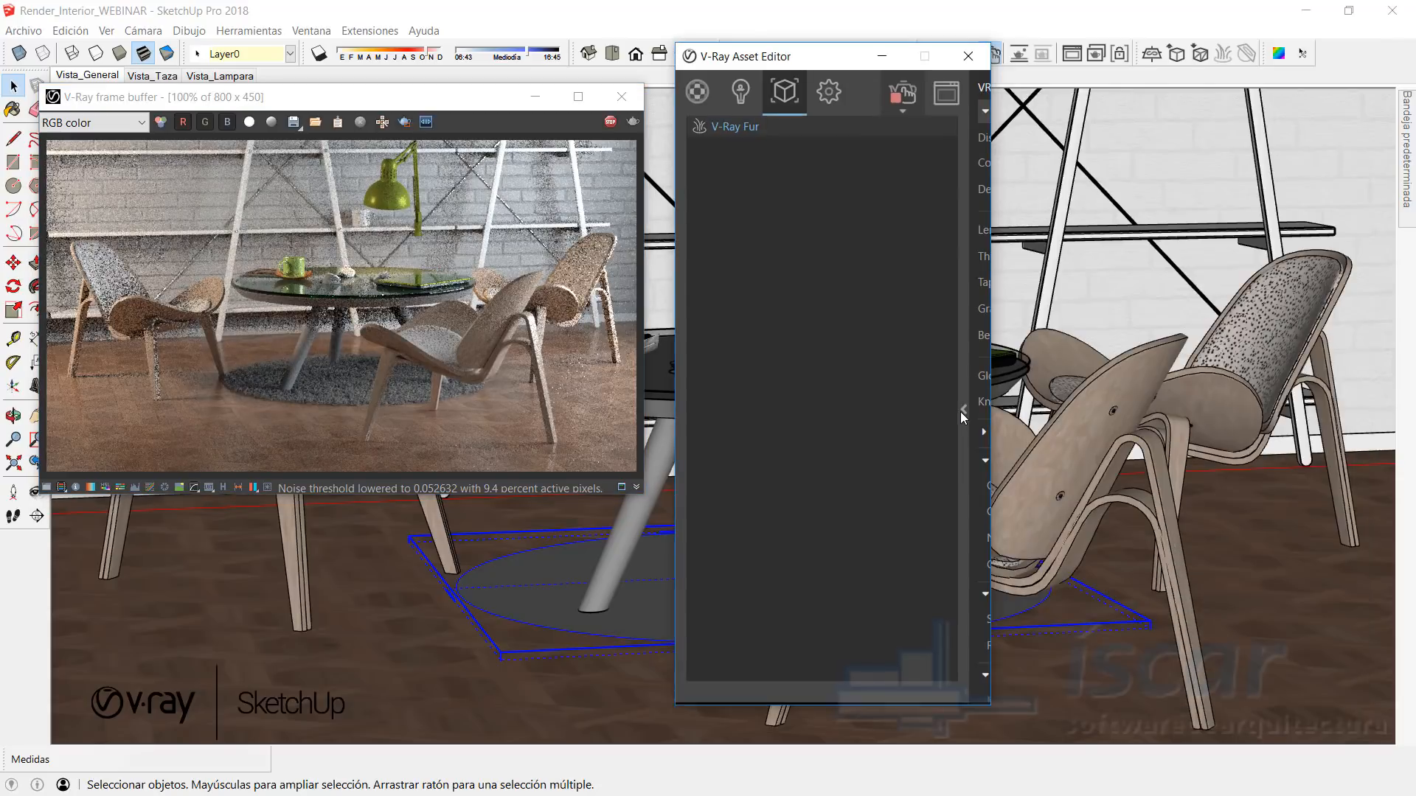
click(610, 123)
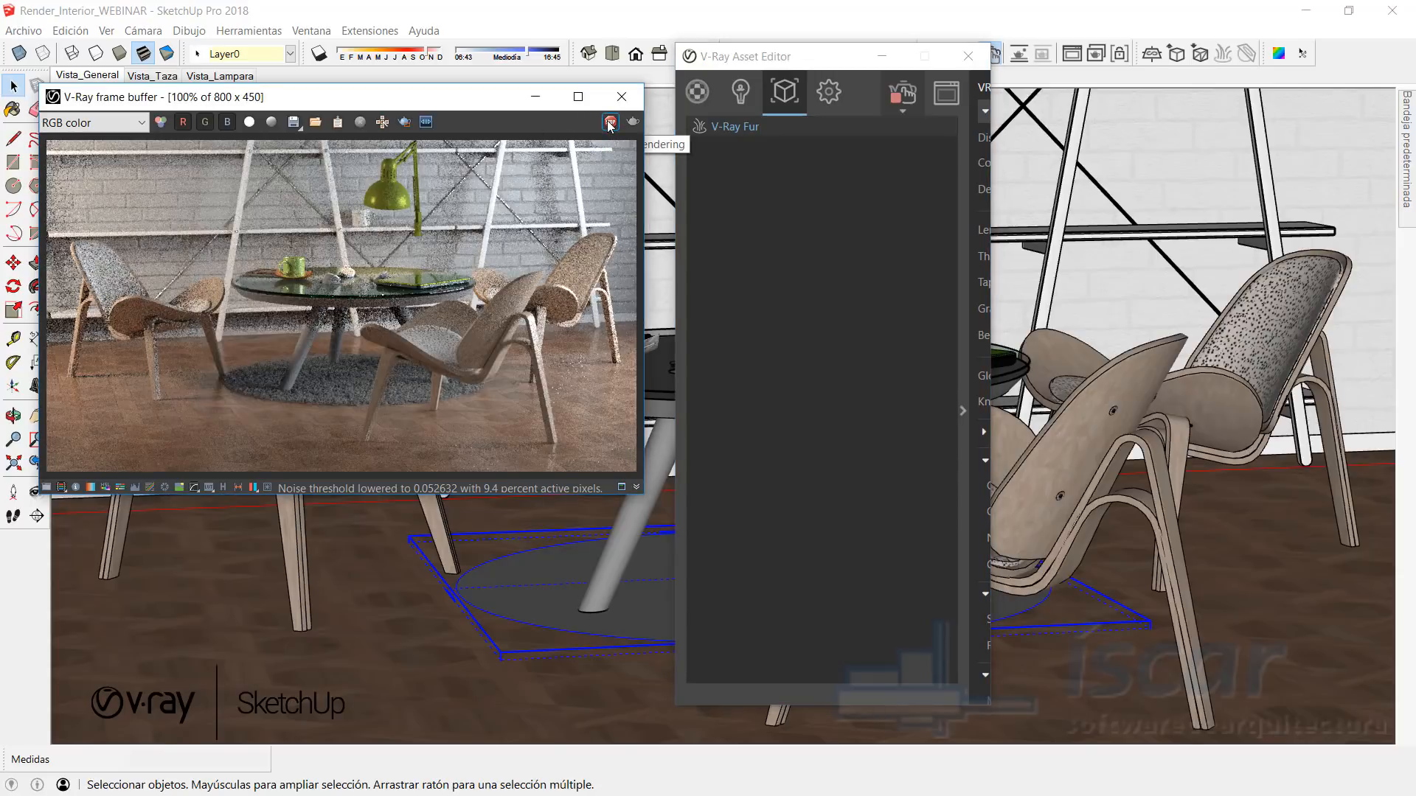
Step: Set the render output image size to 1920 by 1080
click(828, 94)
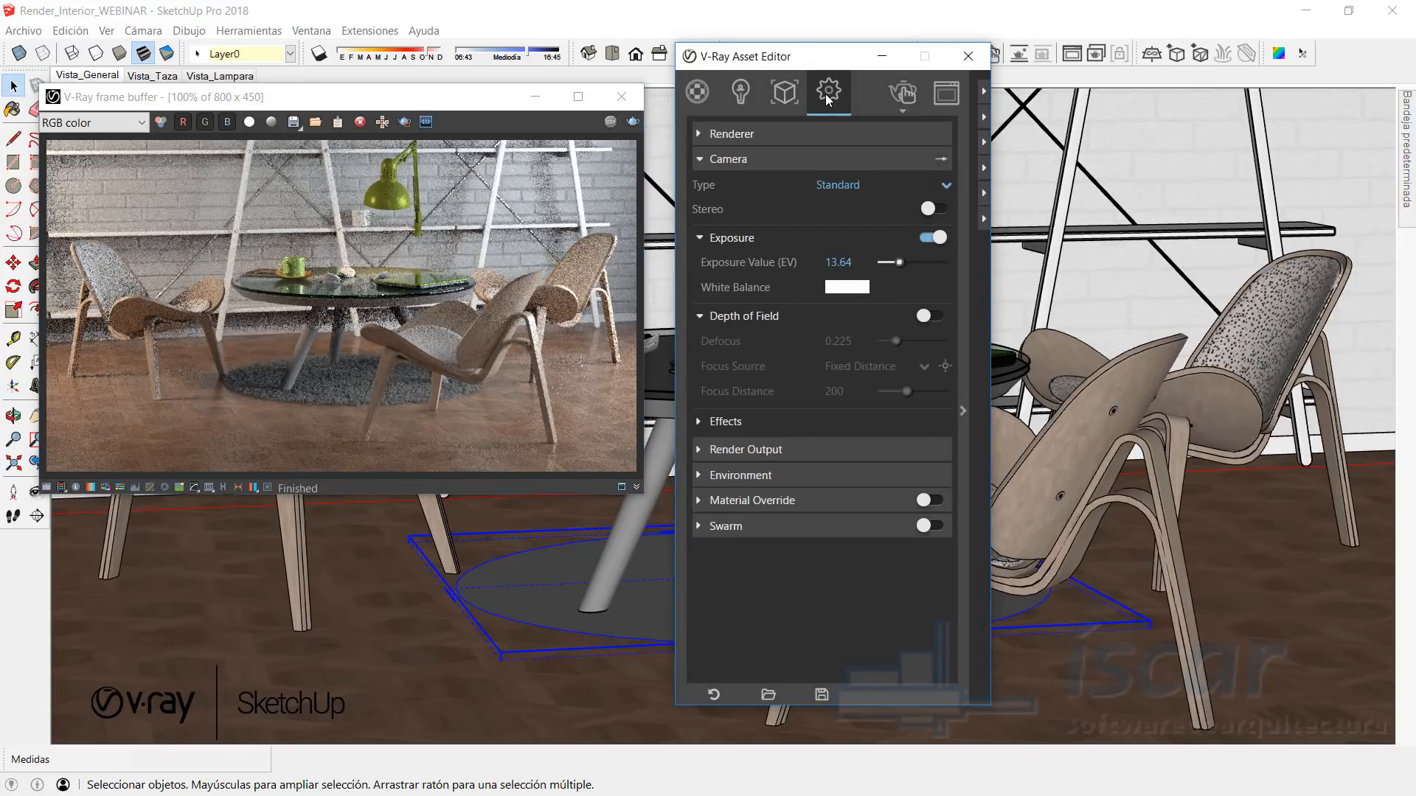
click(760, 159)
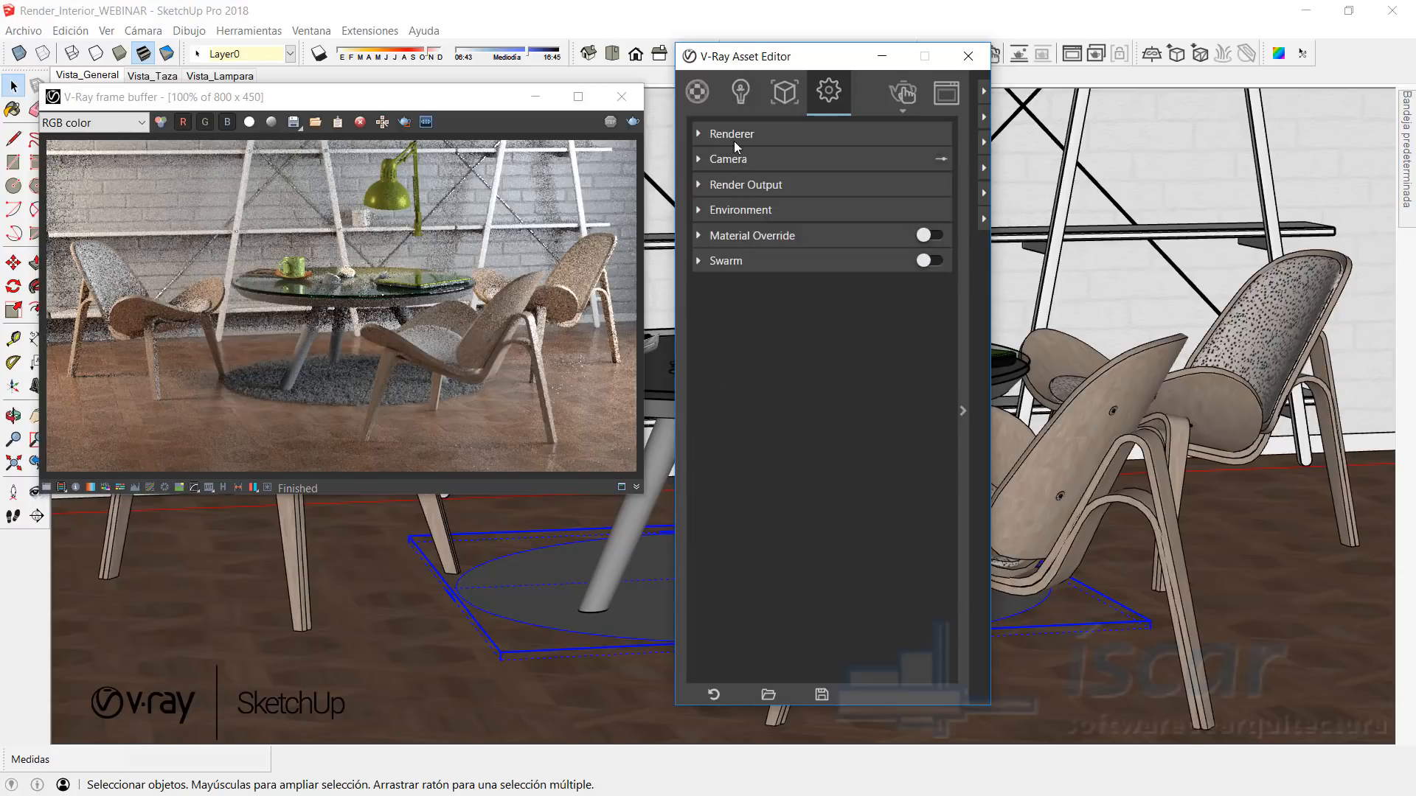
click(731, 184)
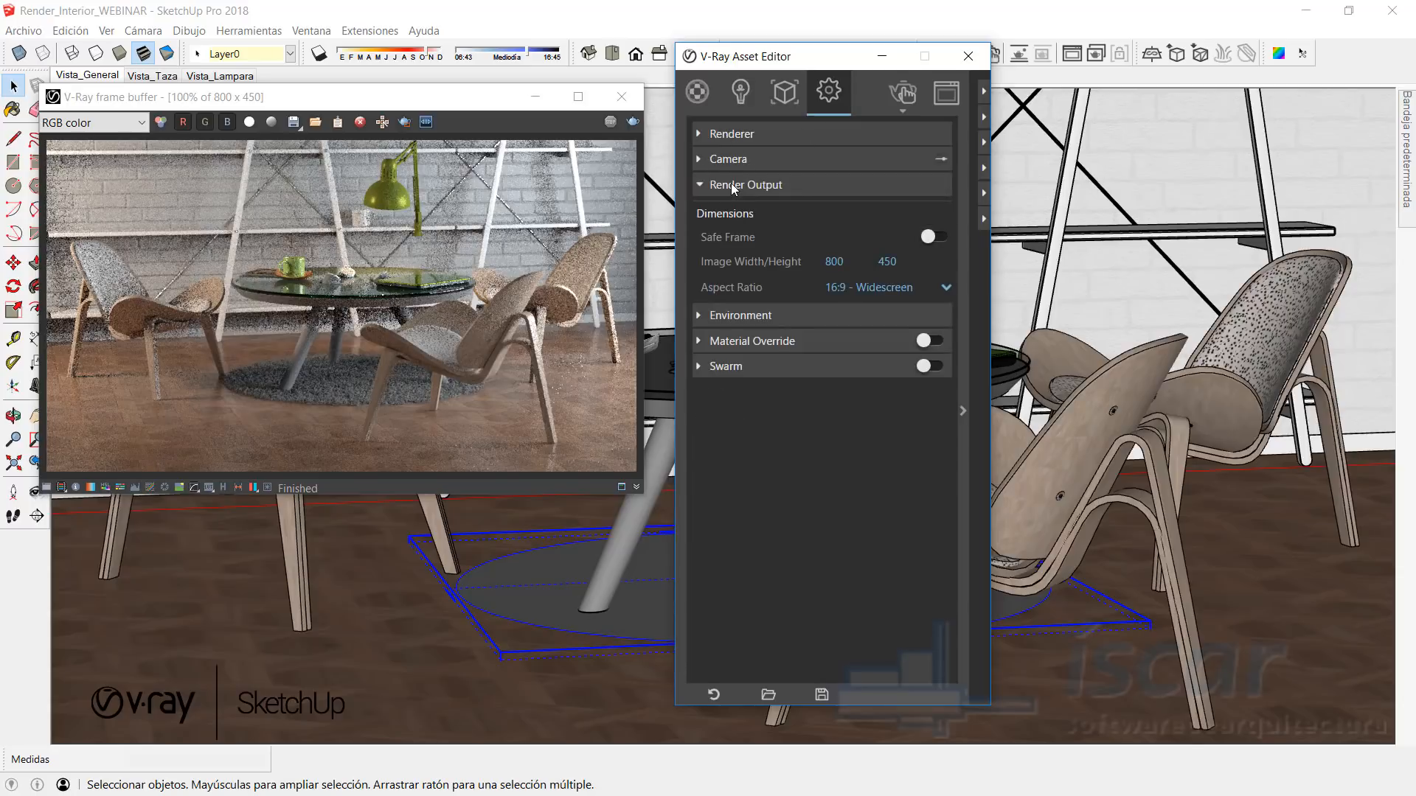
double_click(848, 266)
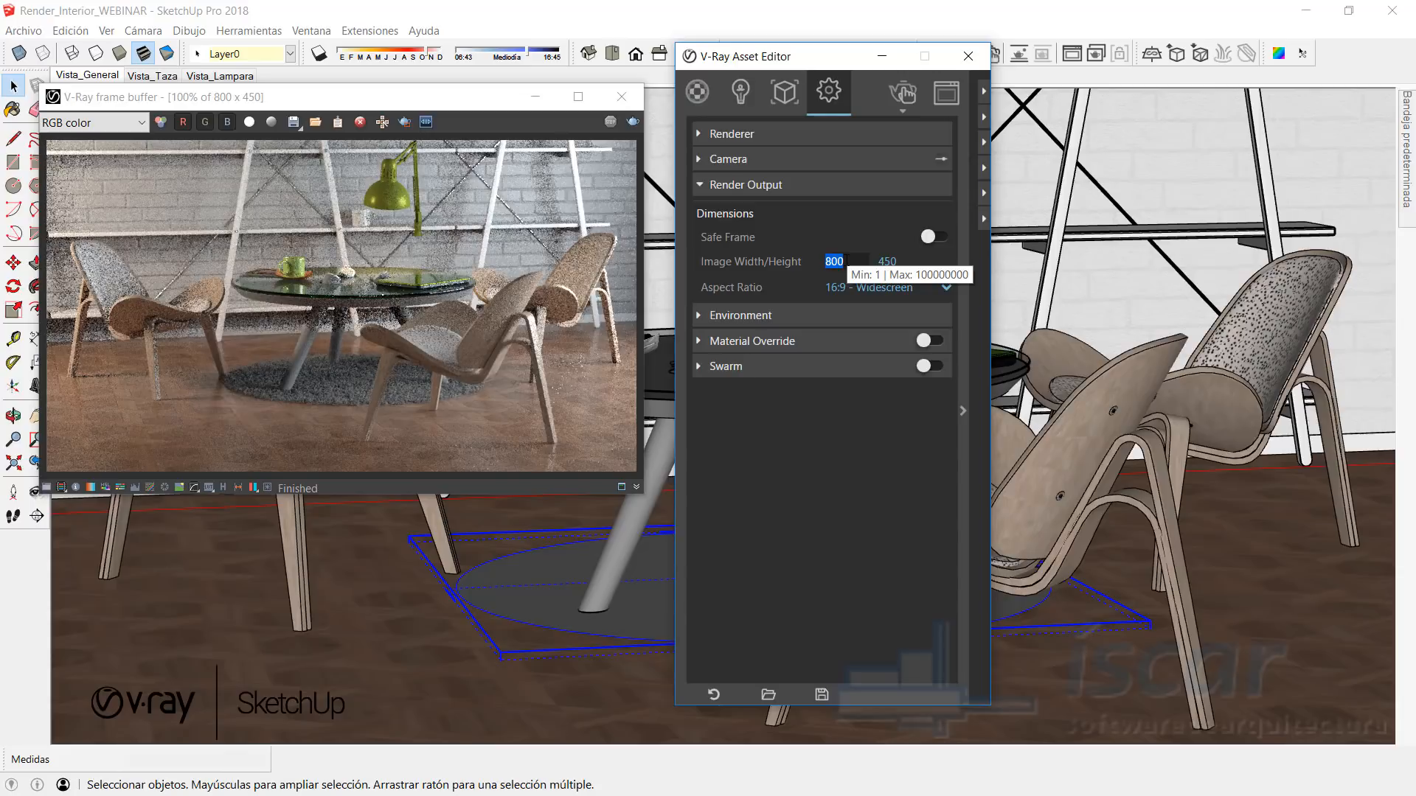
text(192)
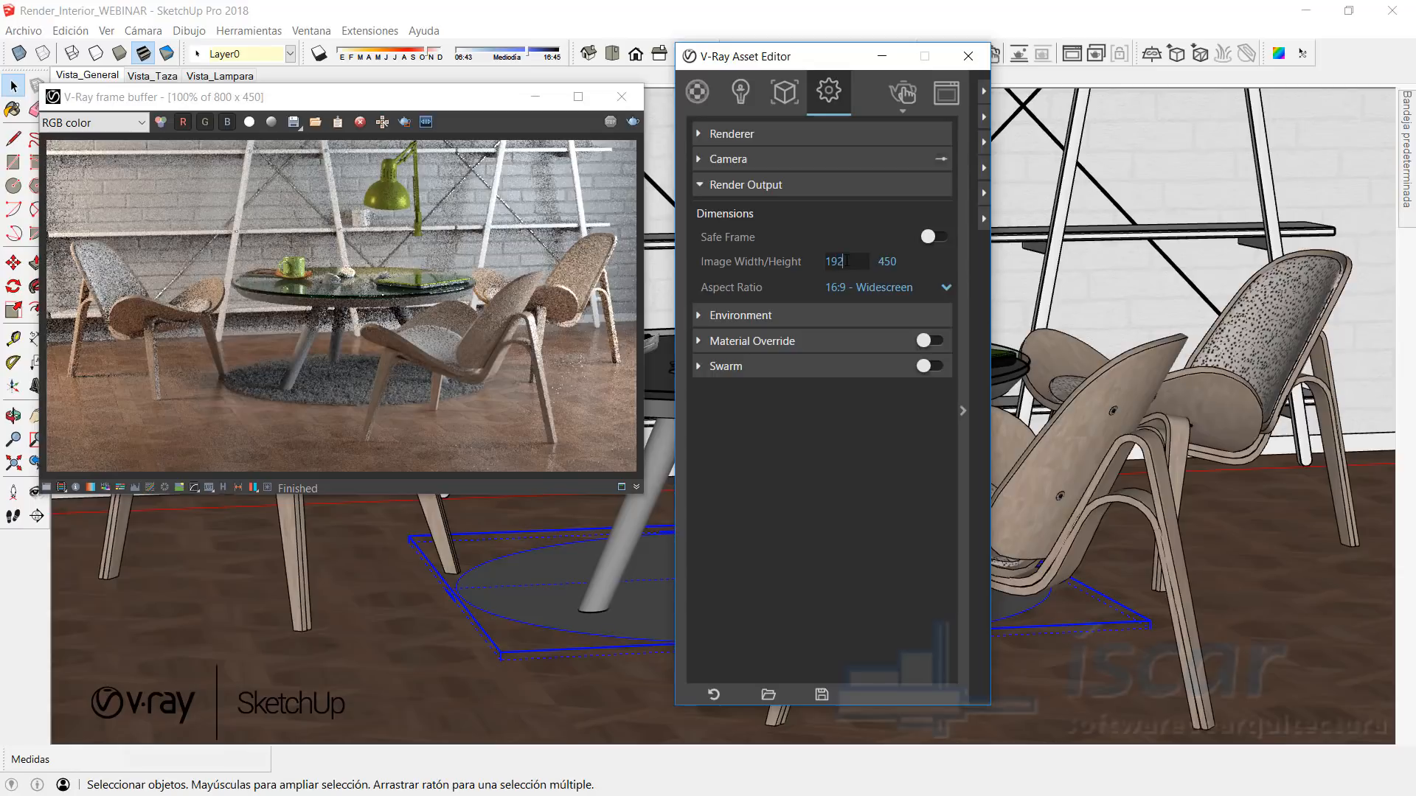
text(0)
key(Tab)
text(1080)
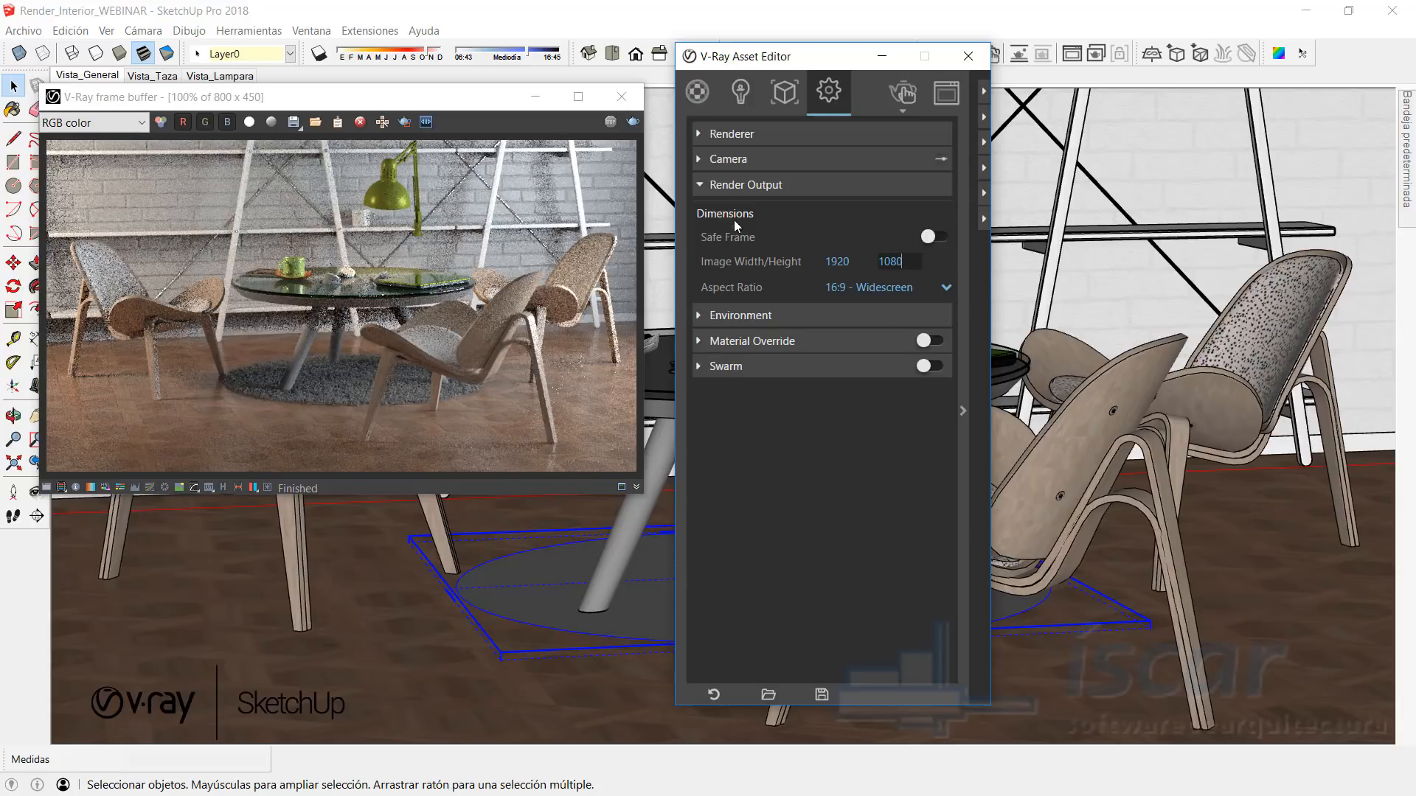
click(734, 188)
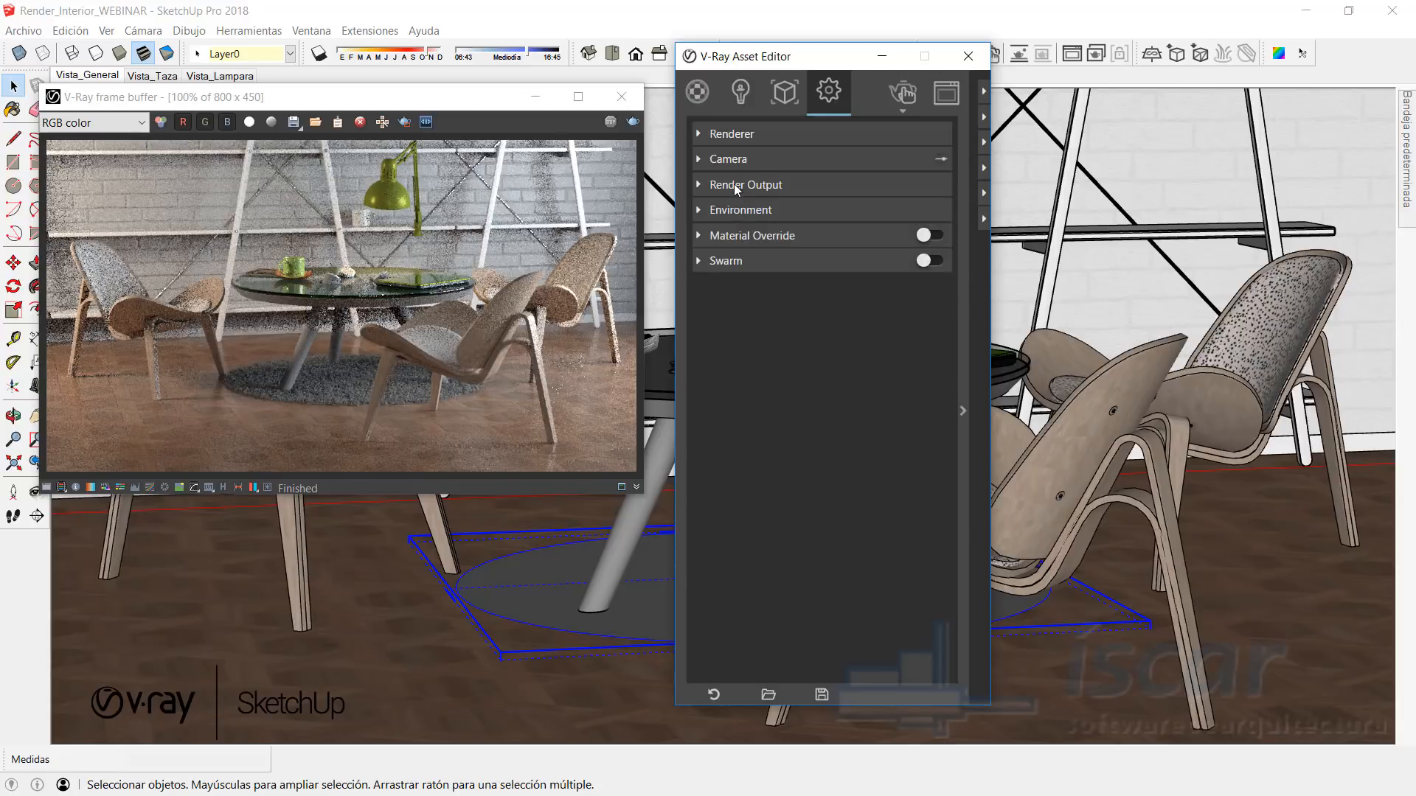
Step: Turn off Interactive rendering in the renderer settings and enable Progressive
click(725, 139)
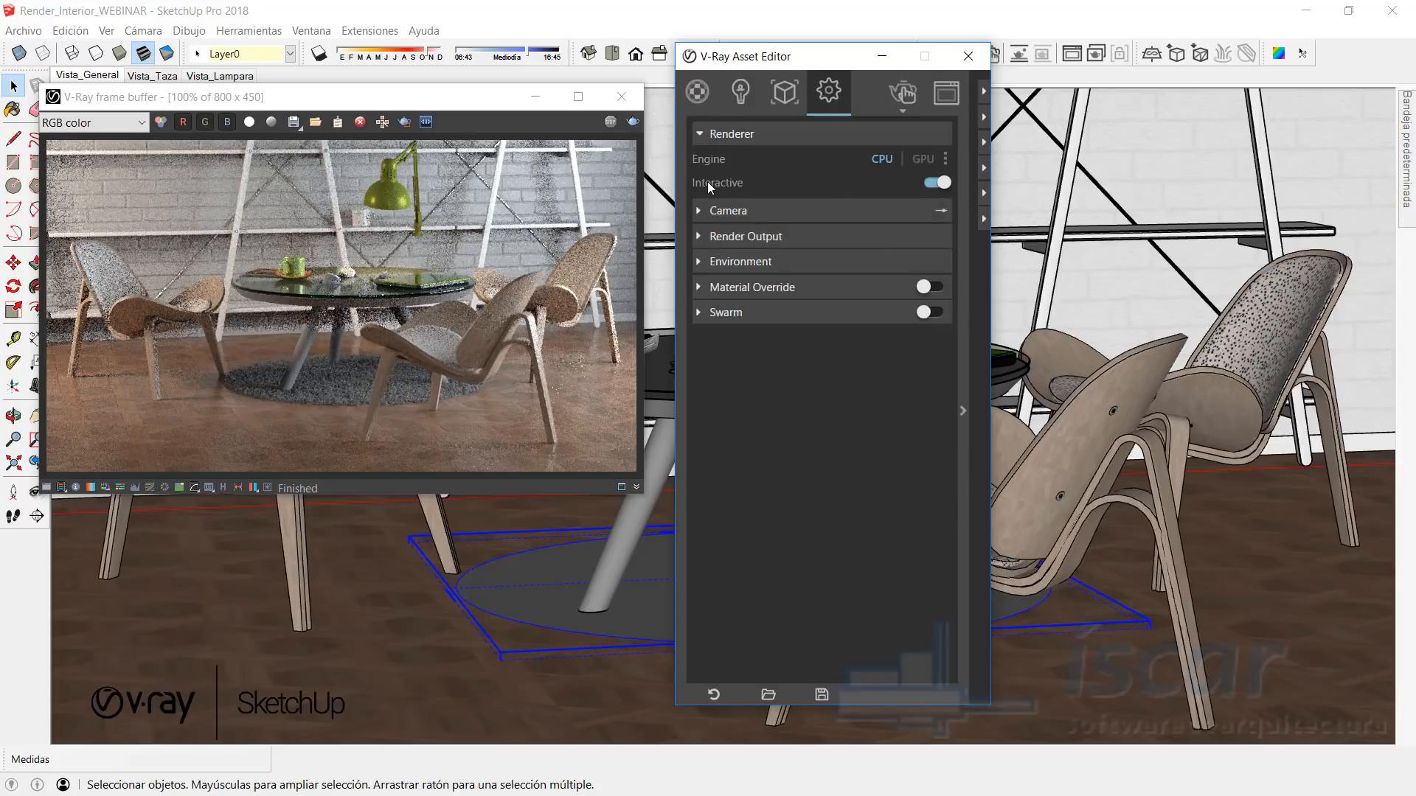
click(938, 183)
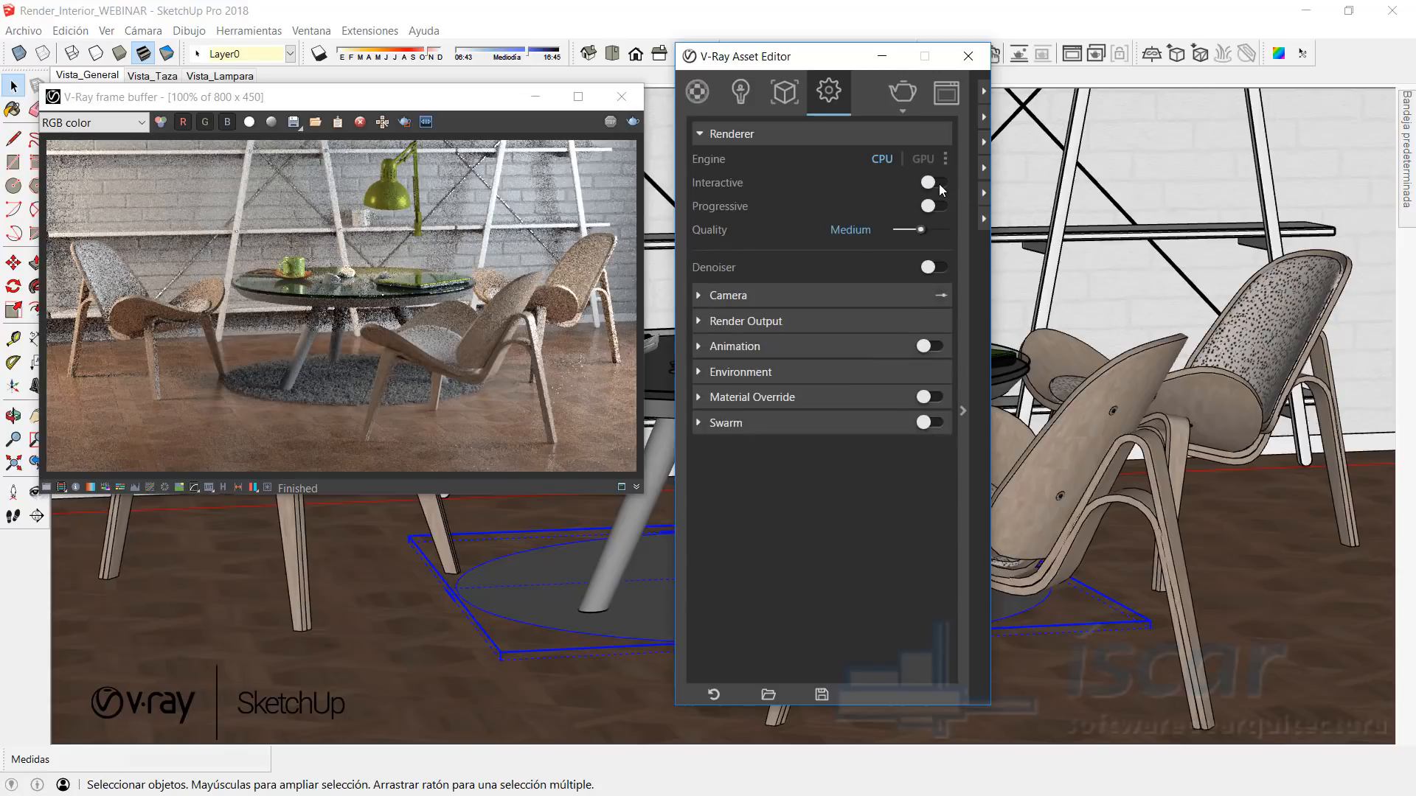
click(929, 207)
Step: Set the render quality to High and enable the Denoiser
click(914, 232)
click(924, 230)
click(897, 230)
click(906, 230)
click(930, 230)
click(945, 229)
click(936, 230)
click(931, 268)
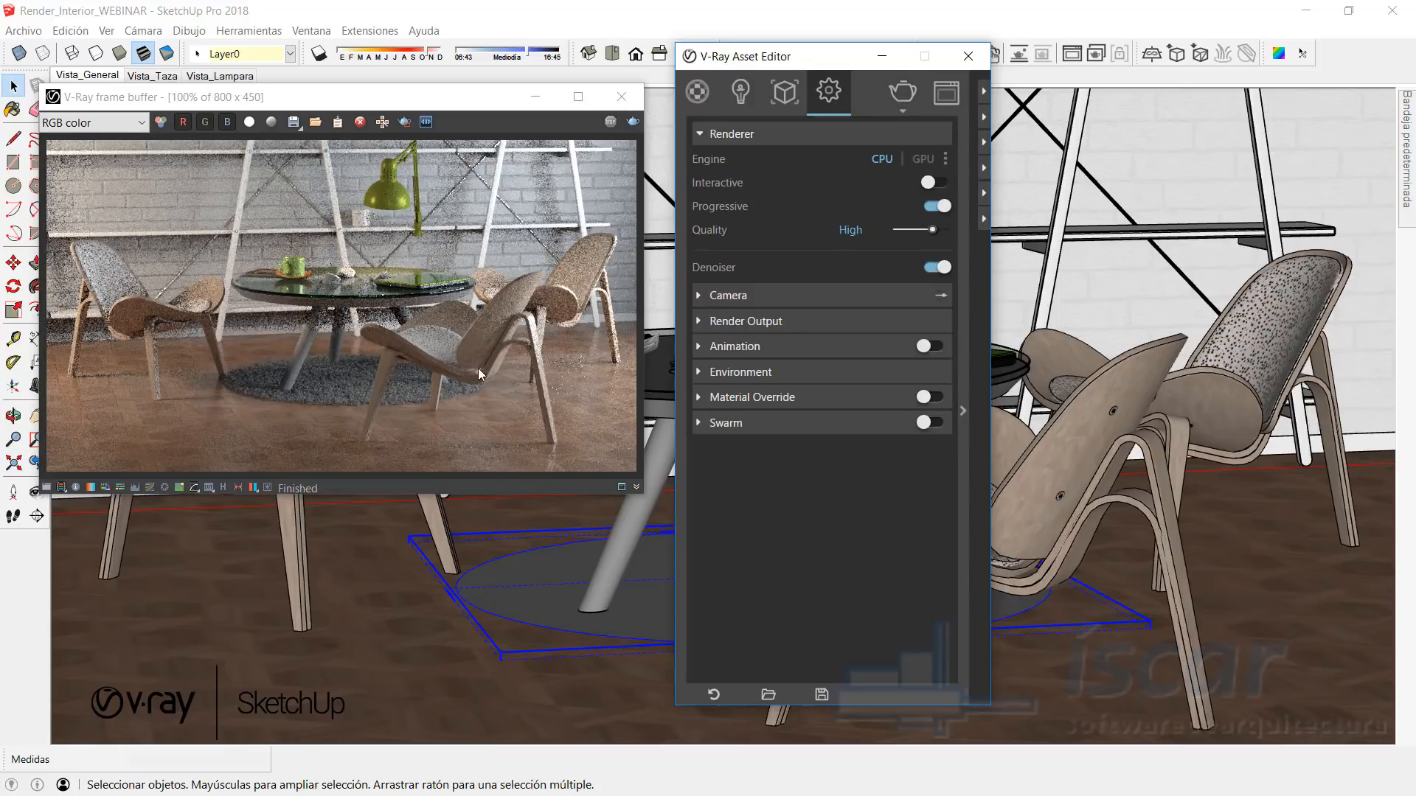
Step: Start the production render, stop it after the preview passes, and reposition the frame buffer window over the scene
click(905, 97)
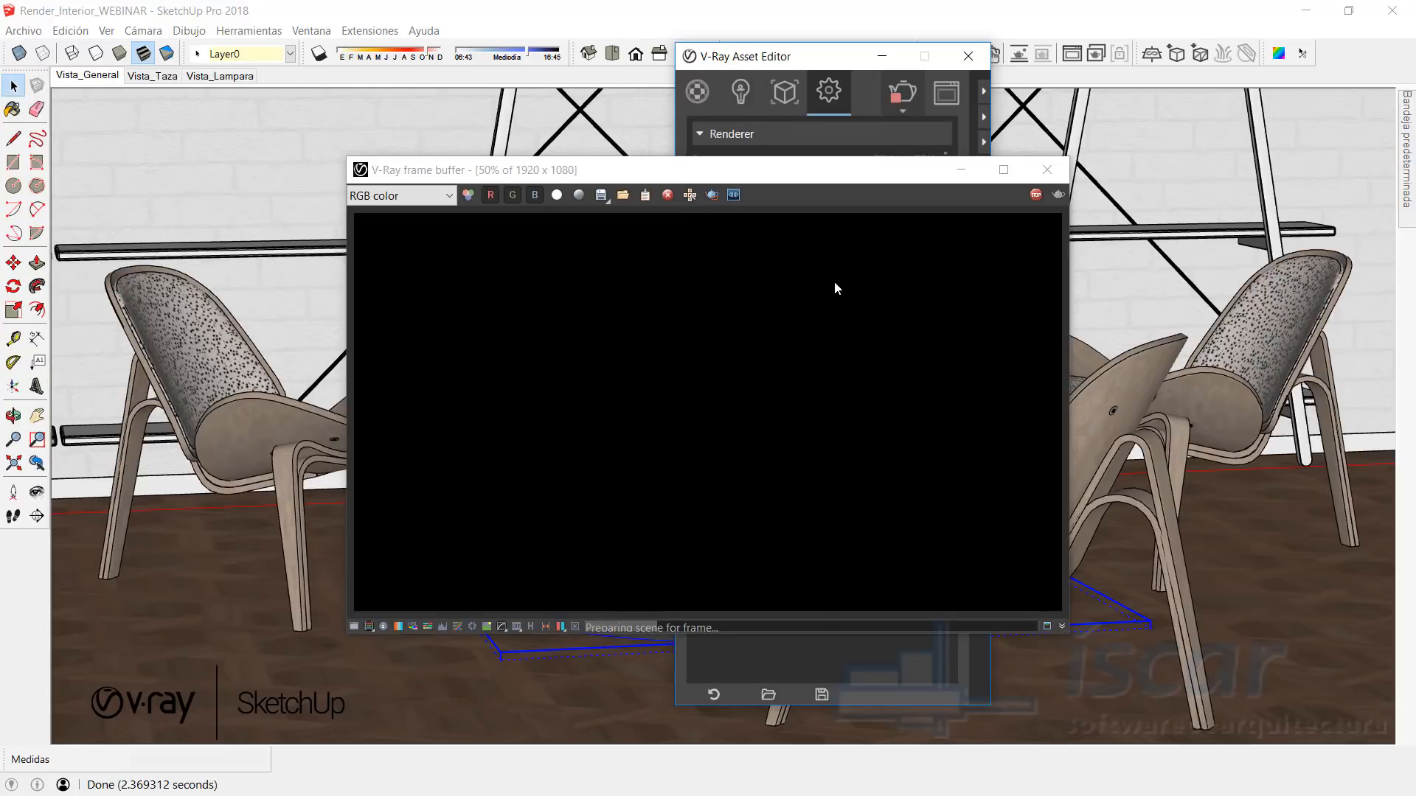
drag(691, 169, 576, 143)
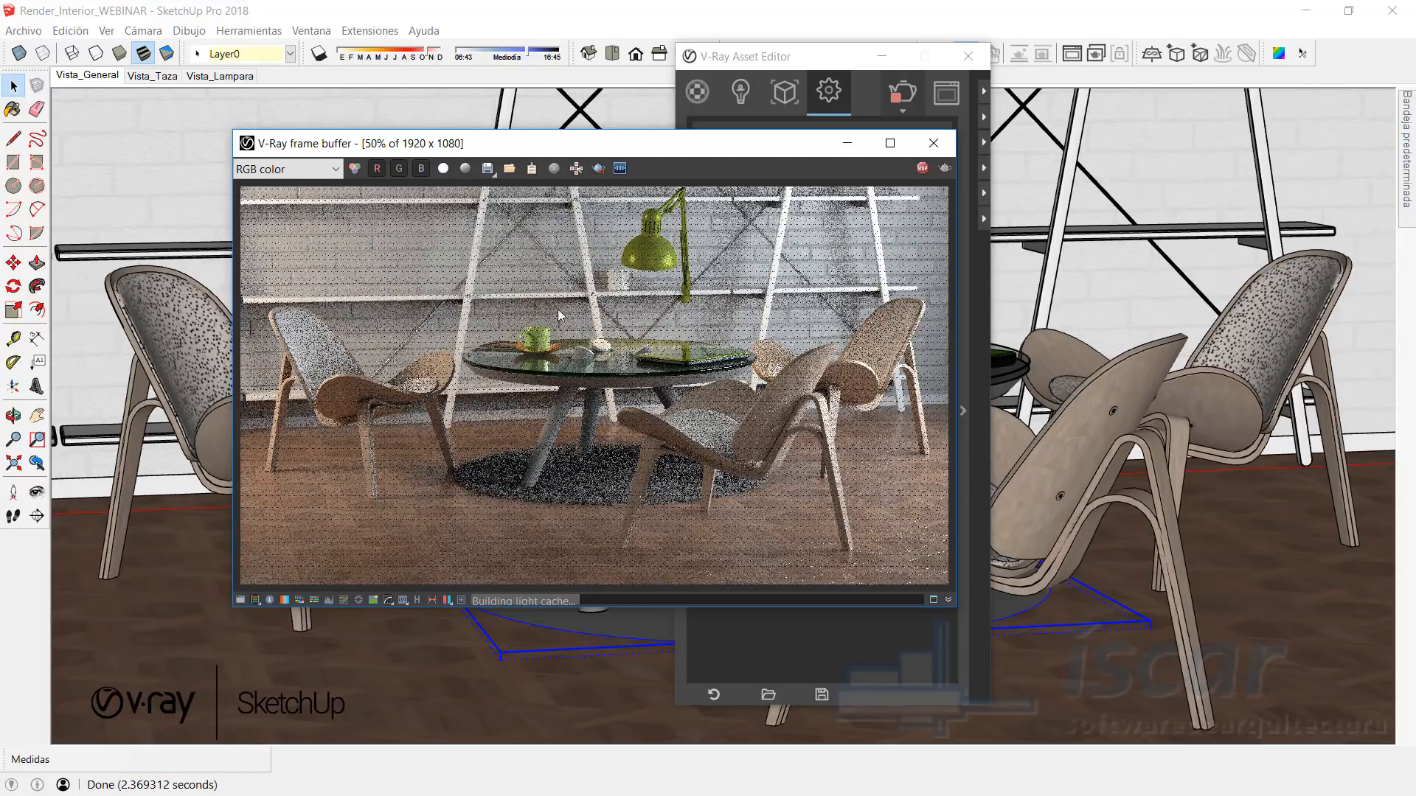
click(923, 168)
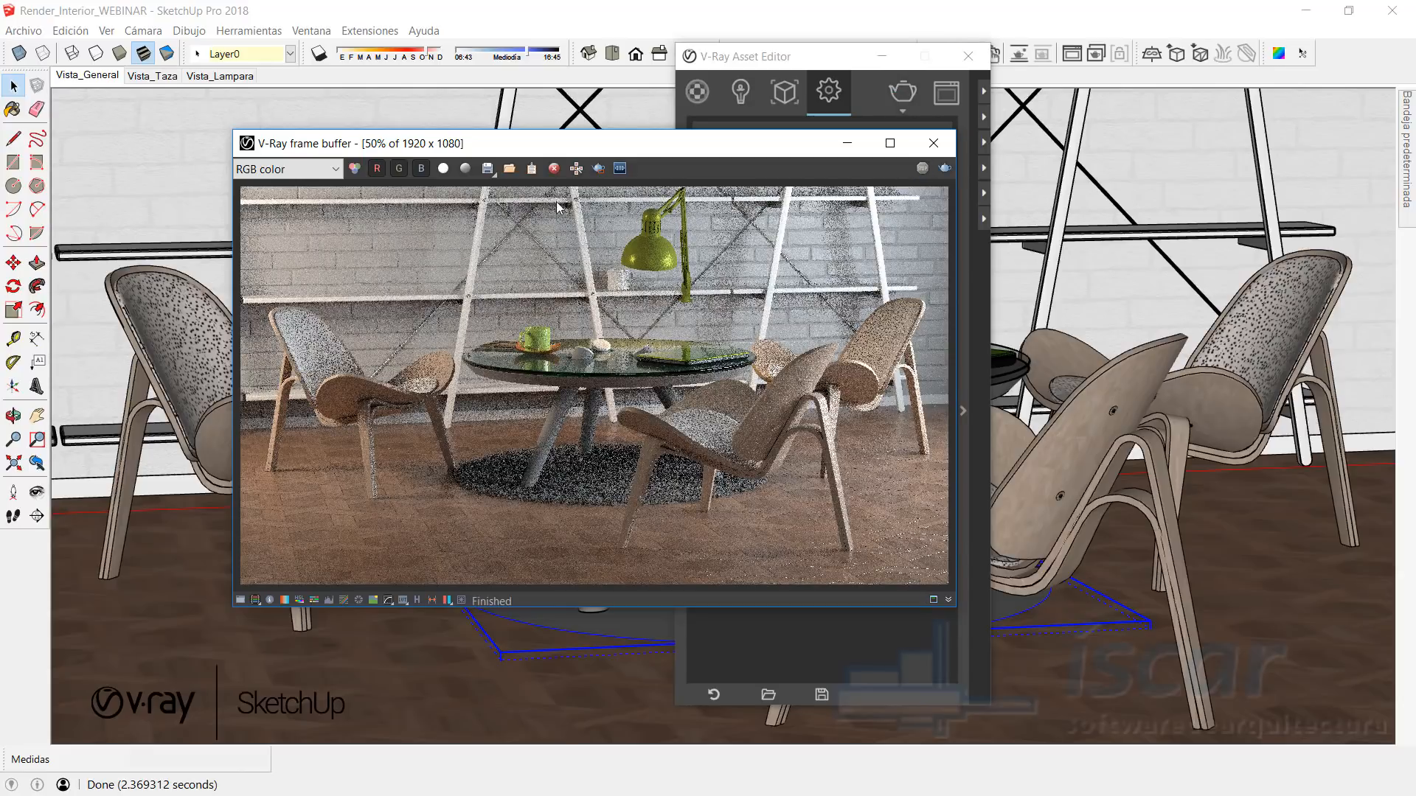
drag(582, 150, 760, 147)
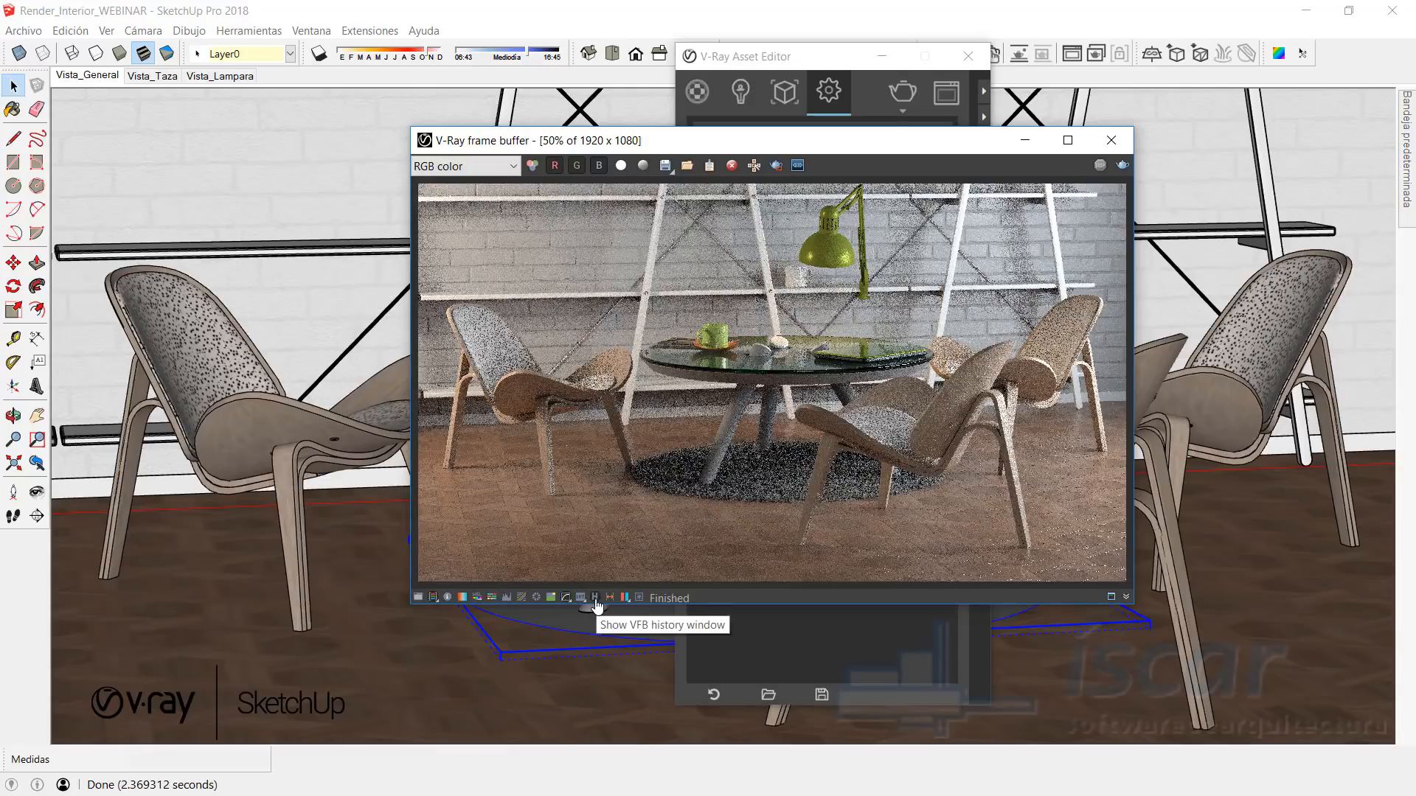
Step: Load the previously saved finished 1920 x 1080 render from the frame buffer history and close the history
click(570, 598)
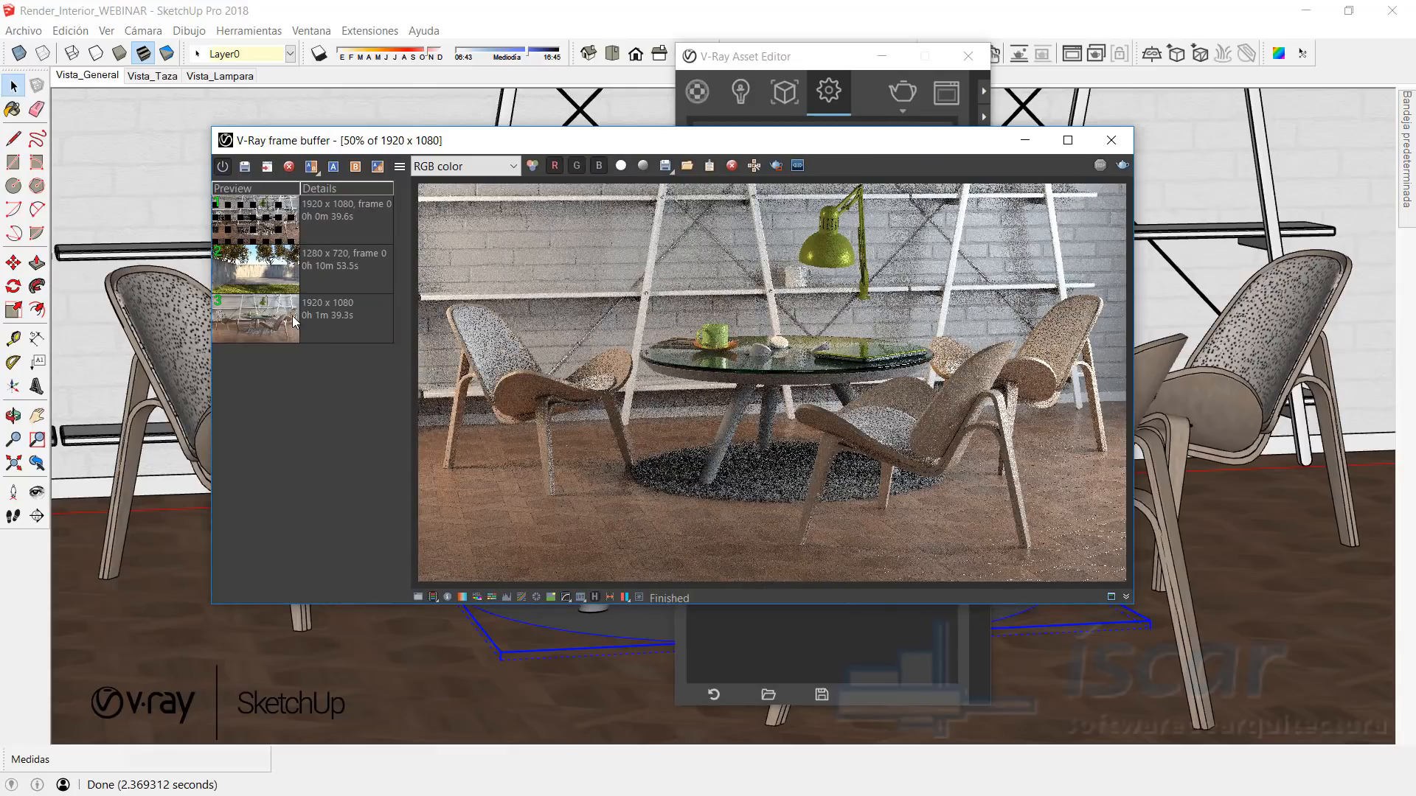
click(294, 317)
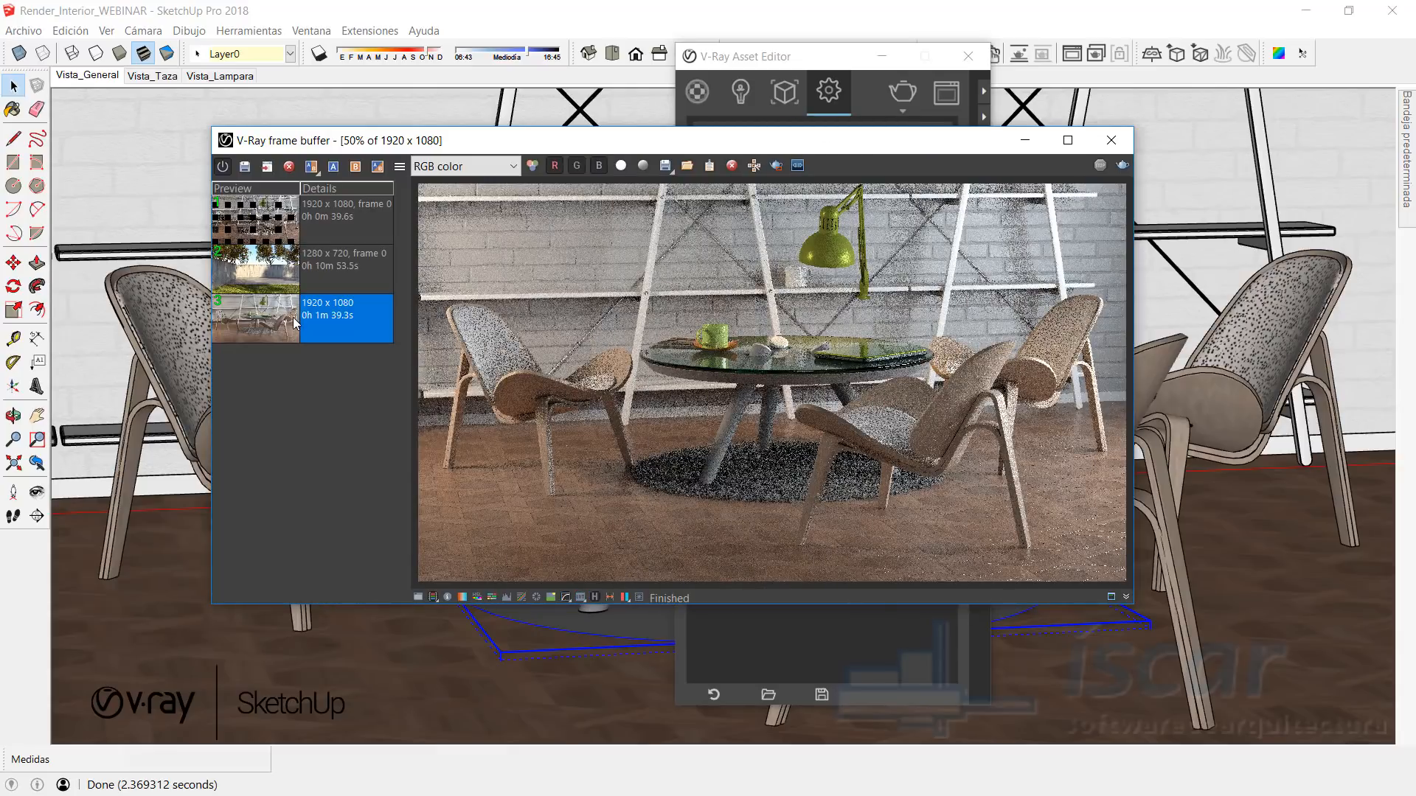
click(269, 168)
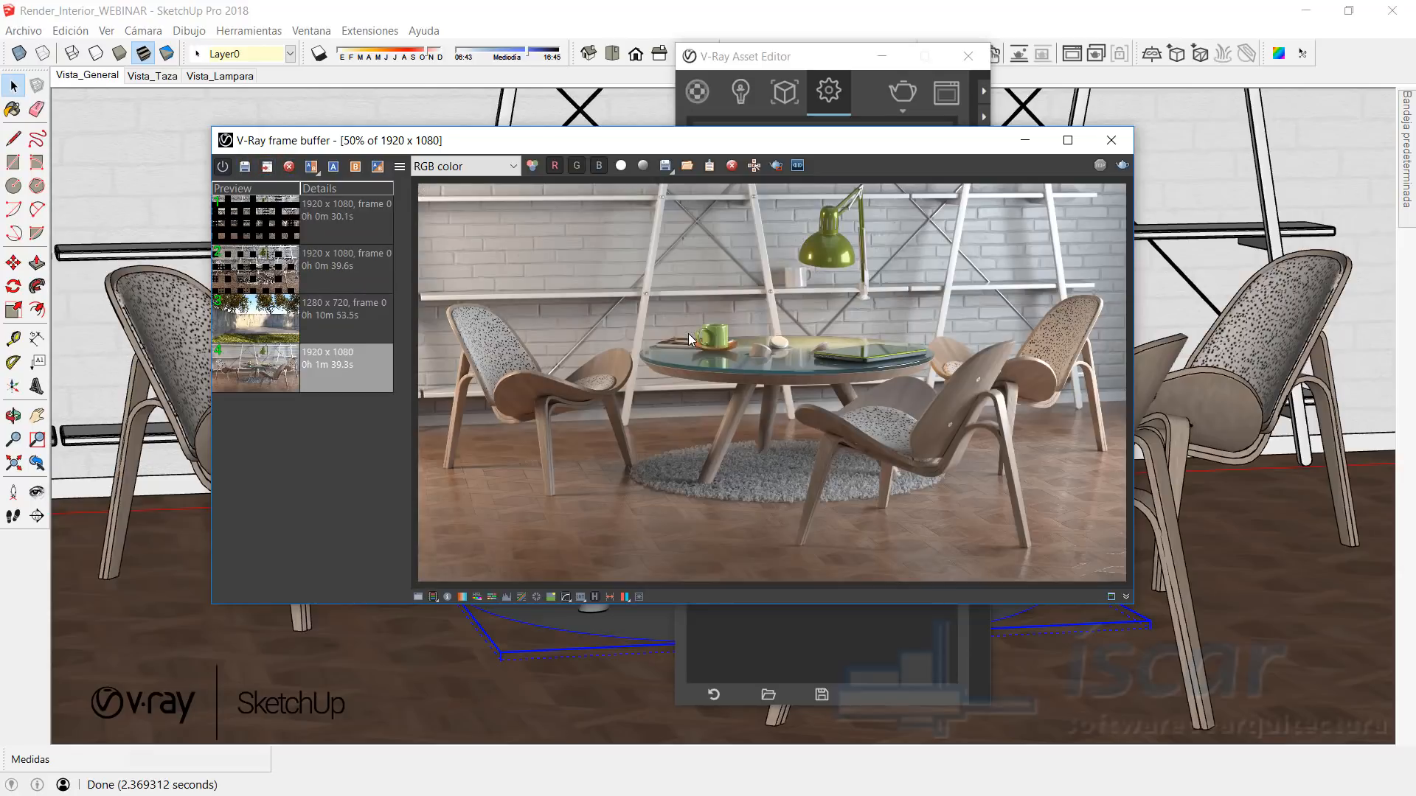
click(596, 597)
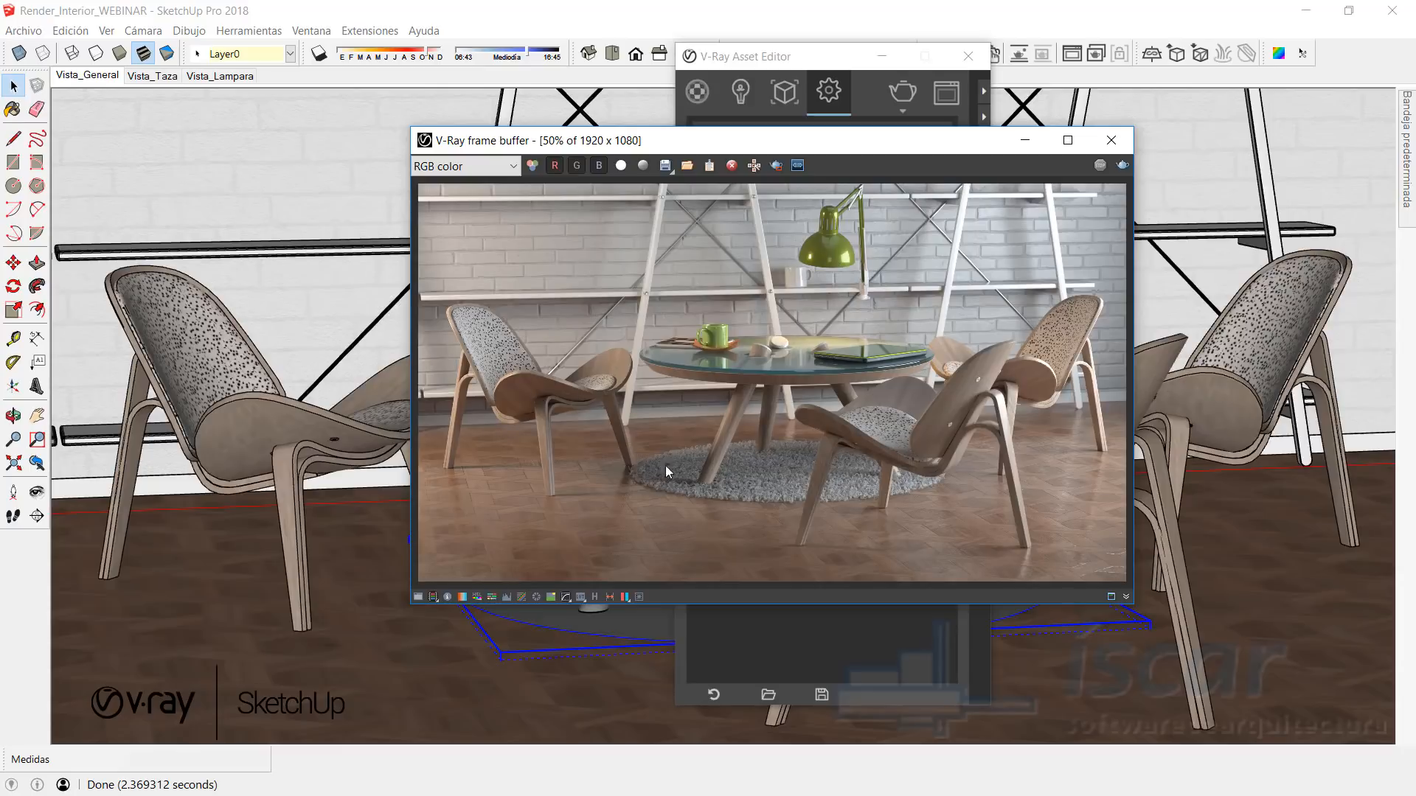
Step: Reposition the frame buffer over the scene and show its color correction controls
drag(803, 152, 545, 161)
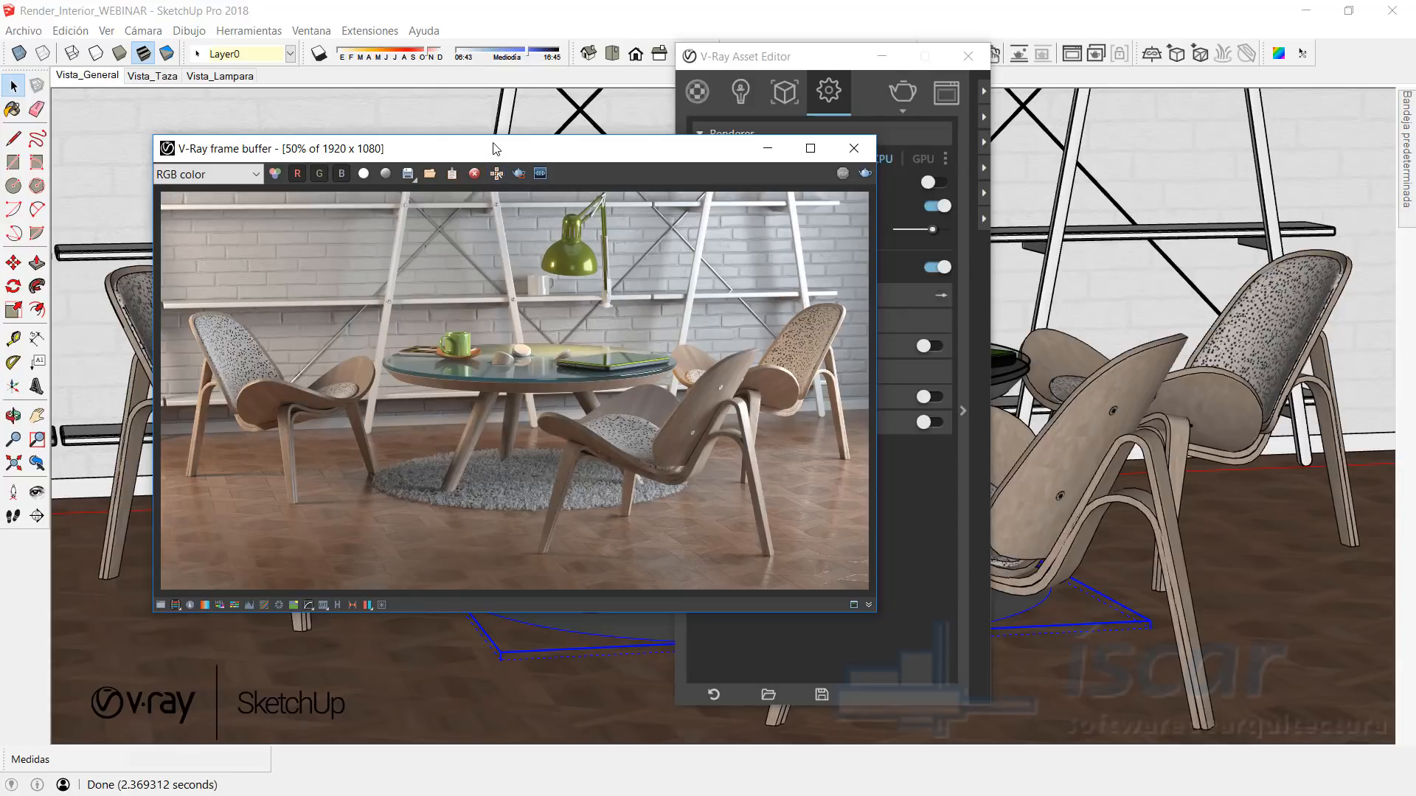
drag(497, 150, 545, 150)
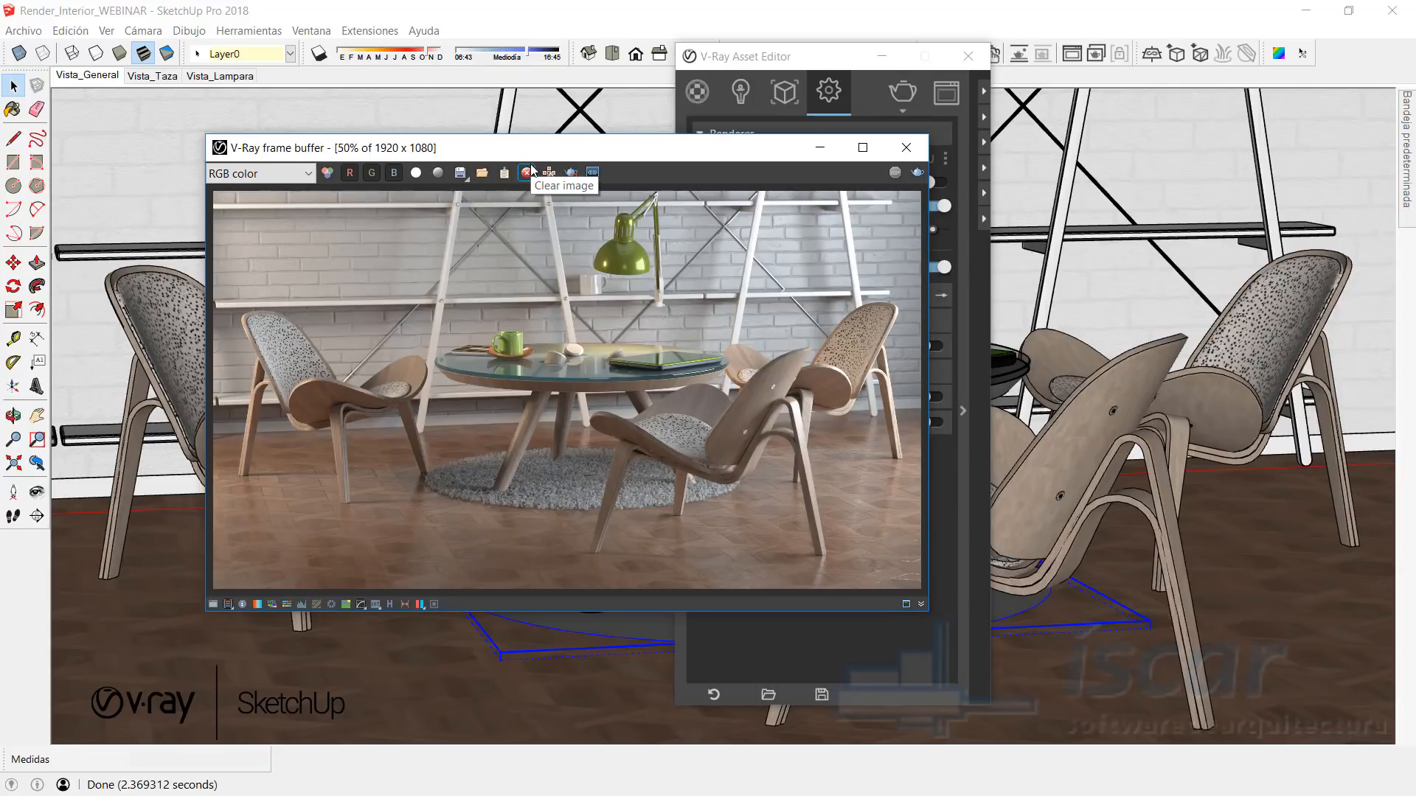
click(213, 605)
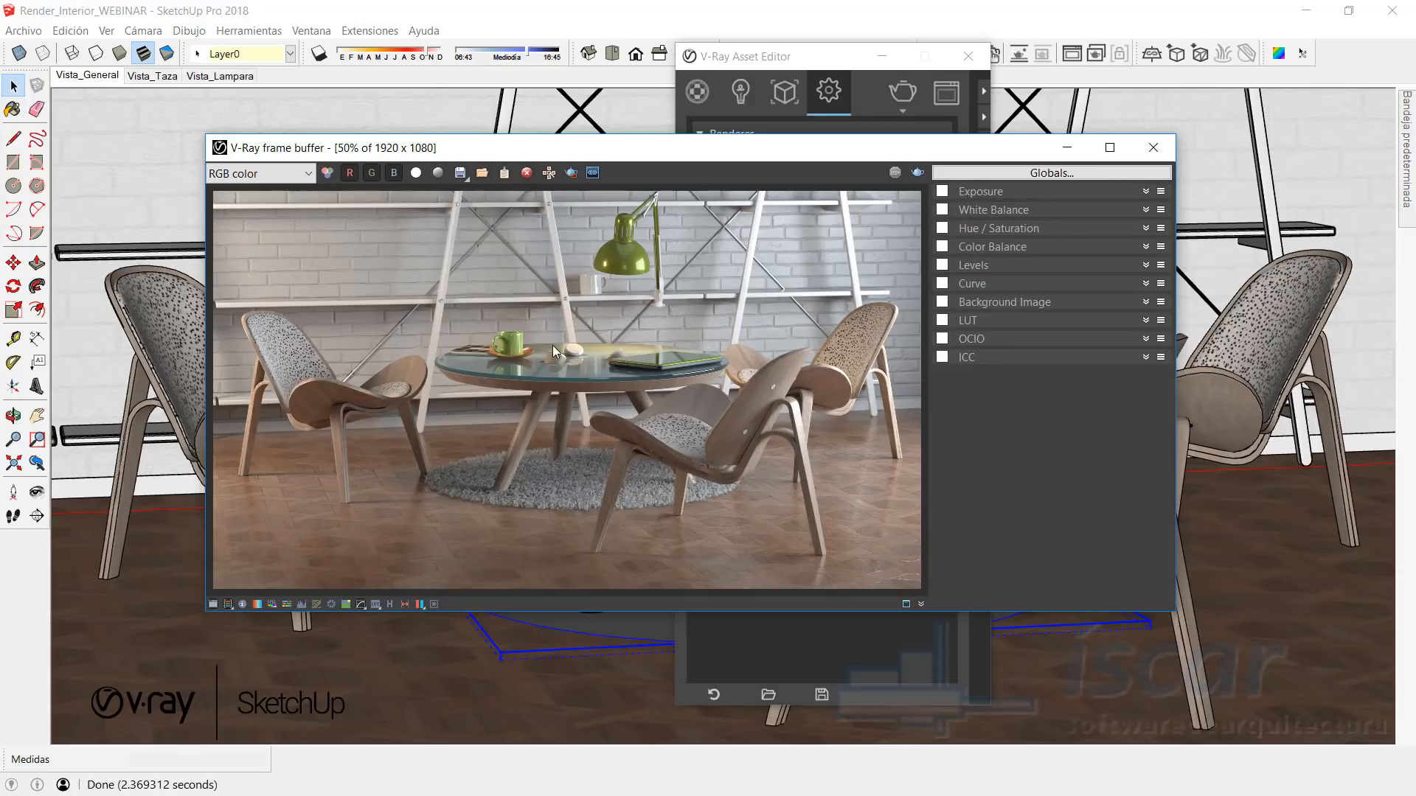
Step: Try an Exposure correction of about 1.11 on the render
click(972, 194)
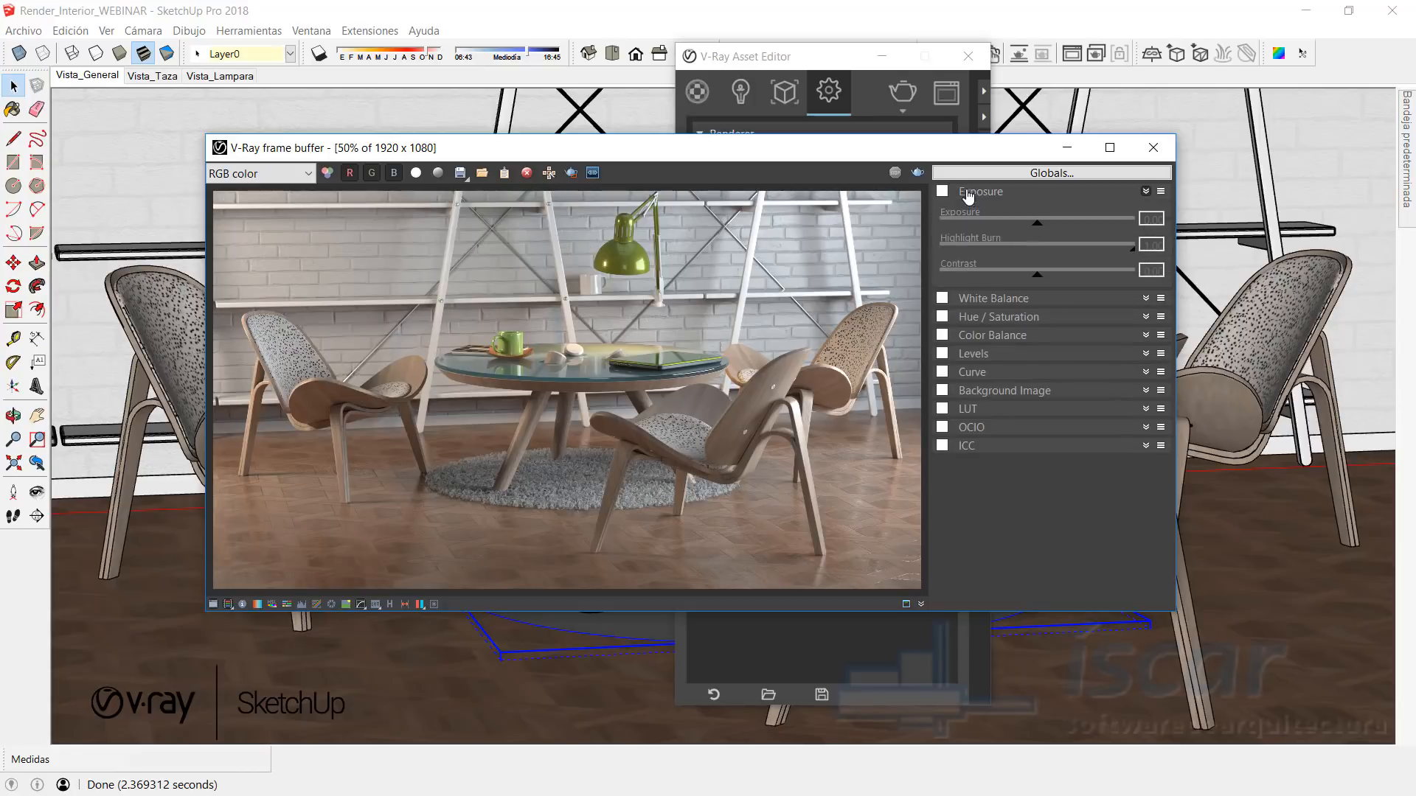
click(944, 192)
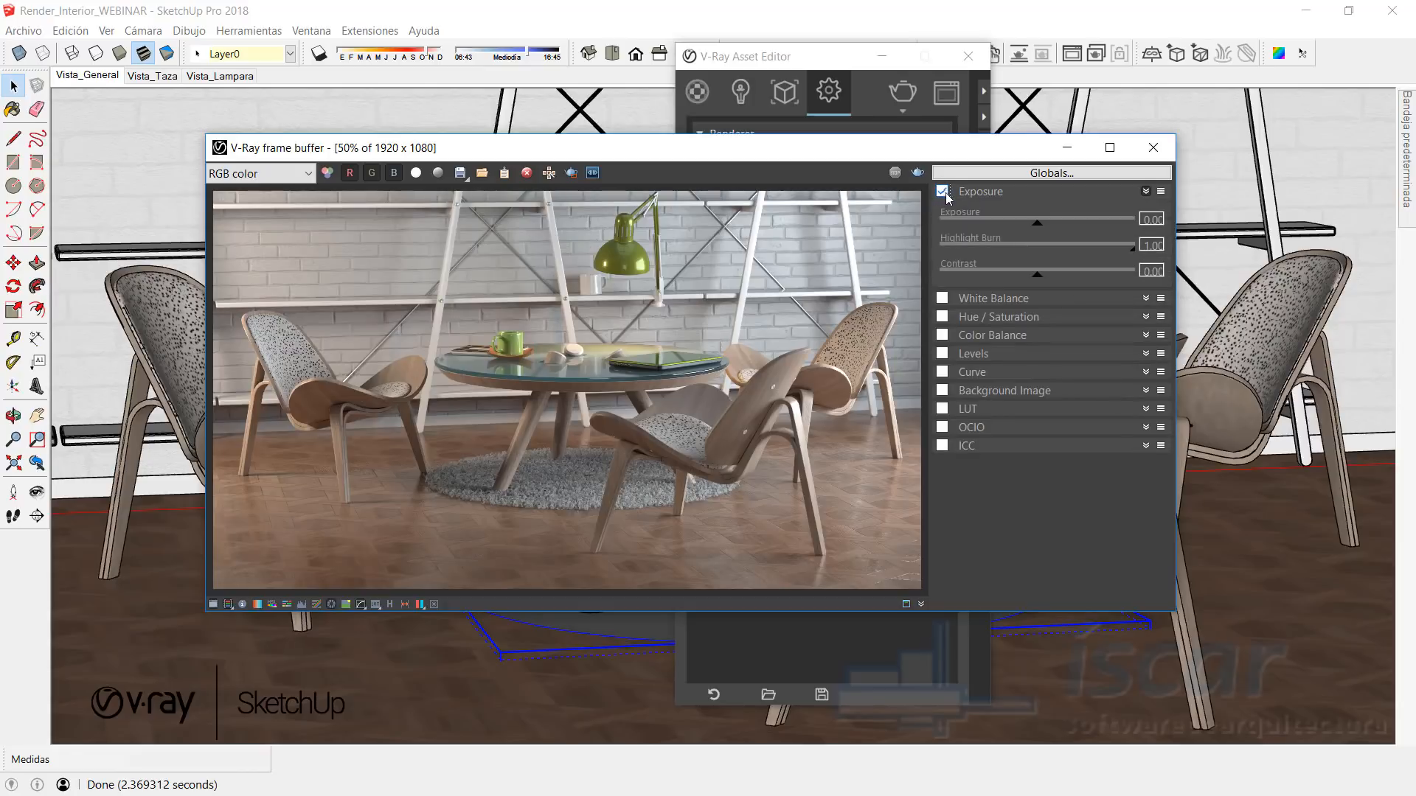
mouse_move(1045, 233)
mouse_down()
mouse_move(1064, 233)
mouse_move(1034, 231)
mouse_move(1059, 220)
mouse_up()
mouse_move(1134, 247)
mouse_down()
mouse_move(1032, 256)
mouse_move(1136, 254)
mouse_up()
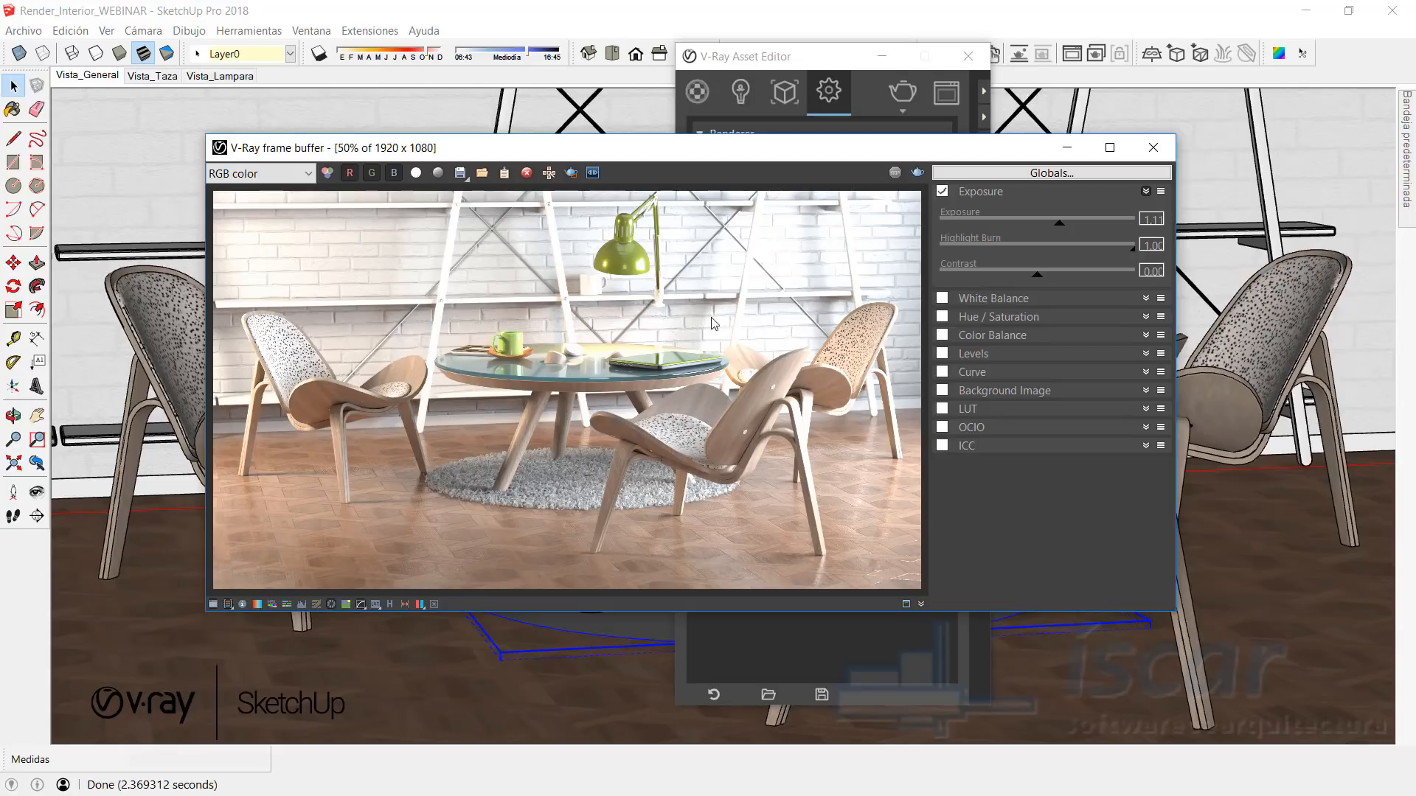
click(943, 192)
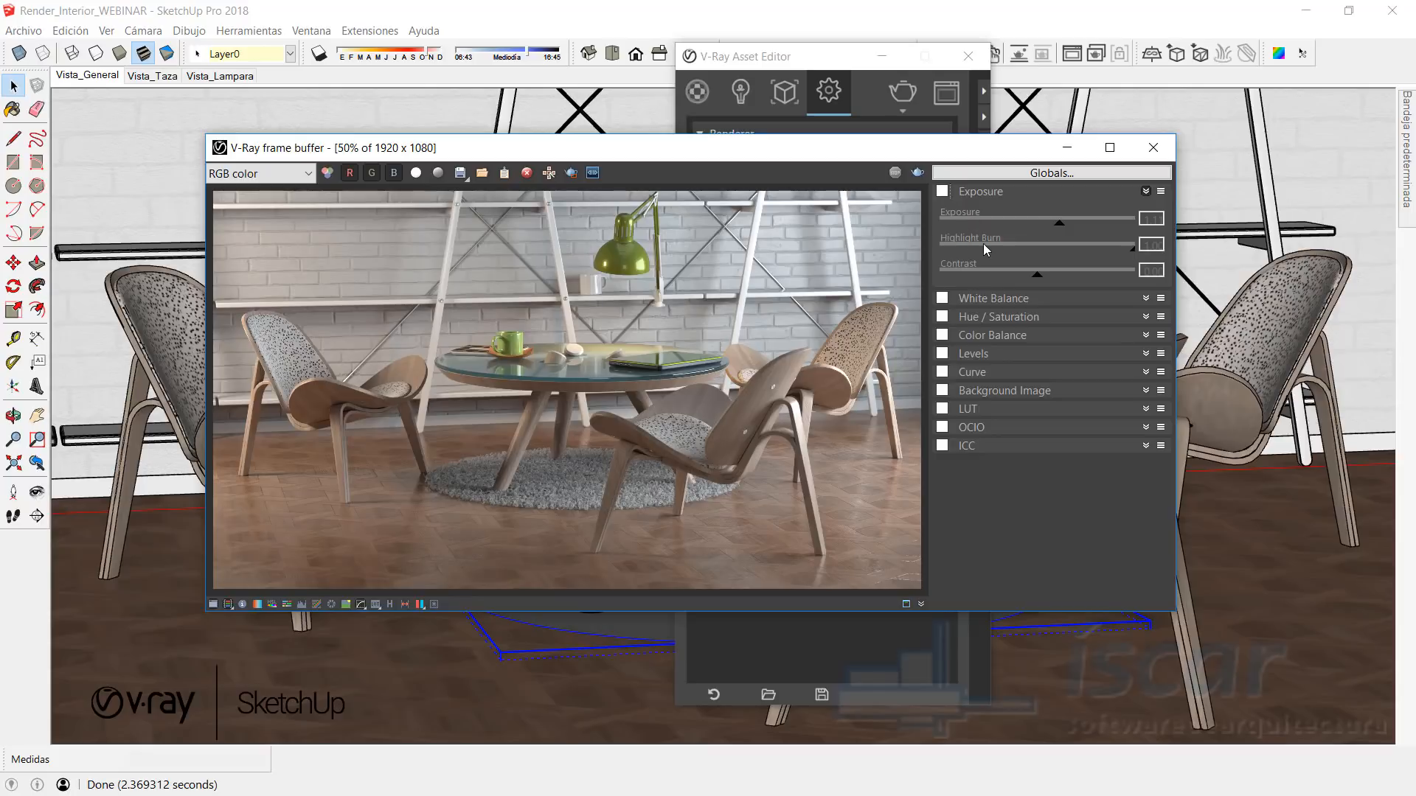
click(969, 196)
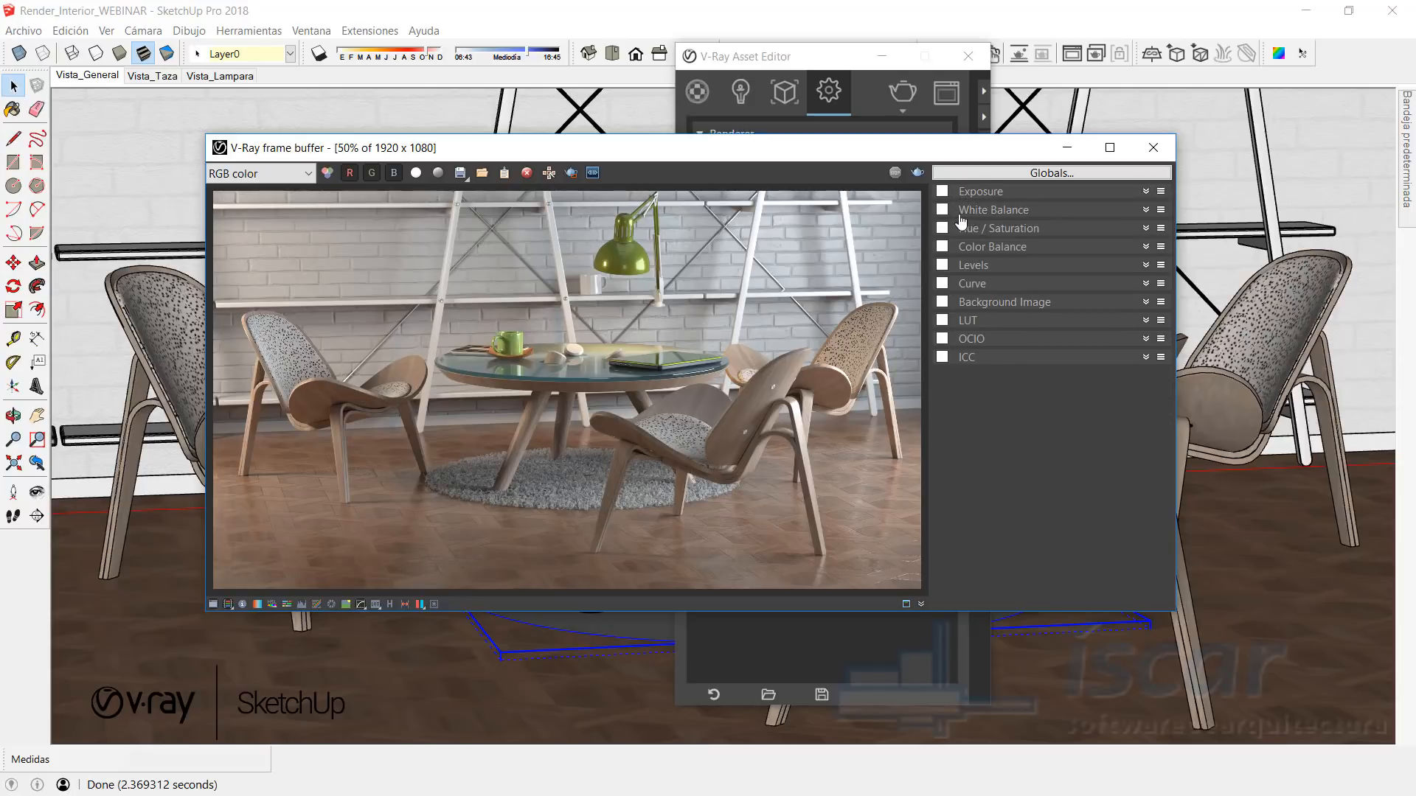
Step: Enable White Balance, lower the temperature for a cooler, bluish tone, and compare the image with and without it
click(943, 210)
click(976, 208)
drag(1039, 251, 1003, 251)
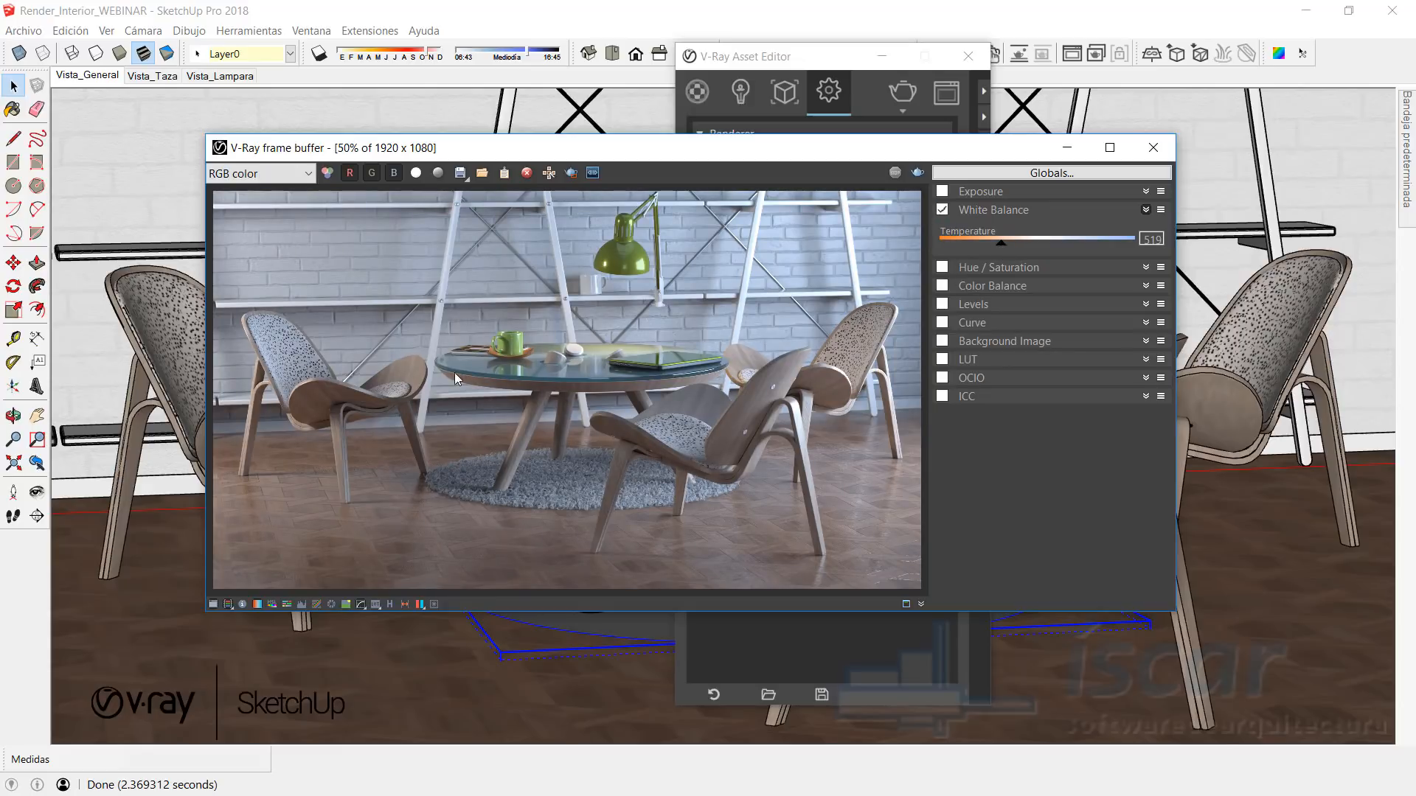
click(943, 210)
click(944, 212)
click(944, 212)
click(973, 214)
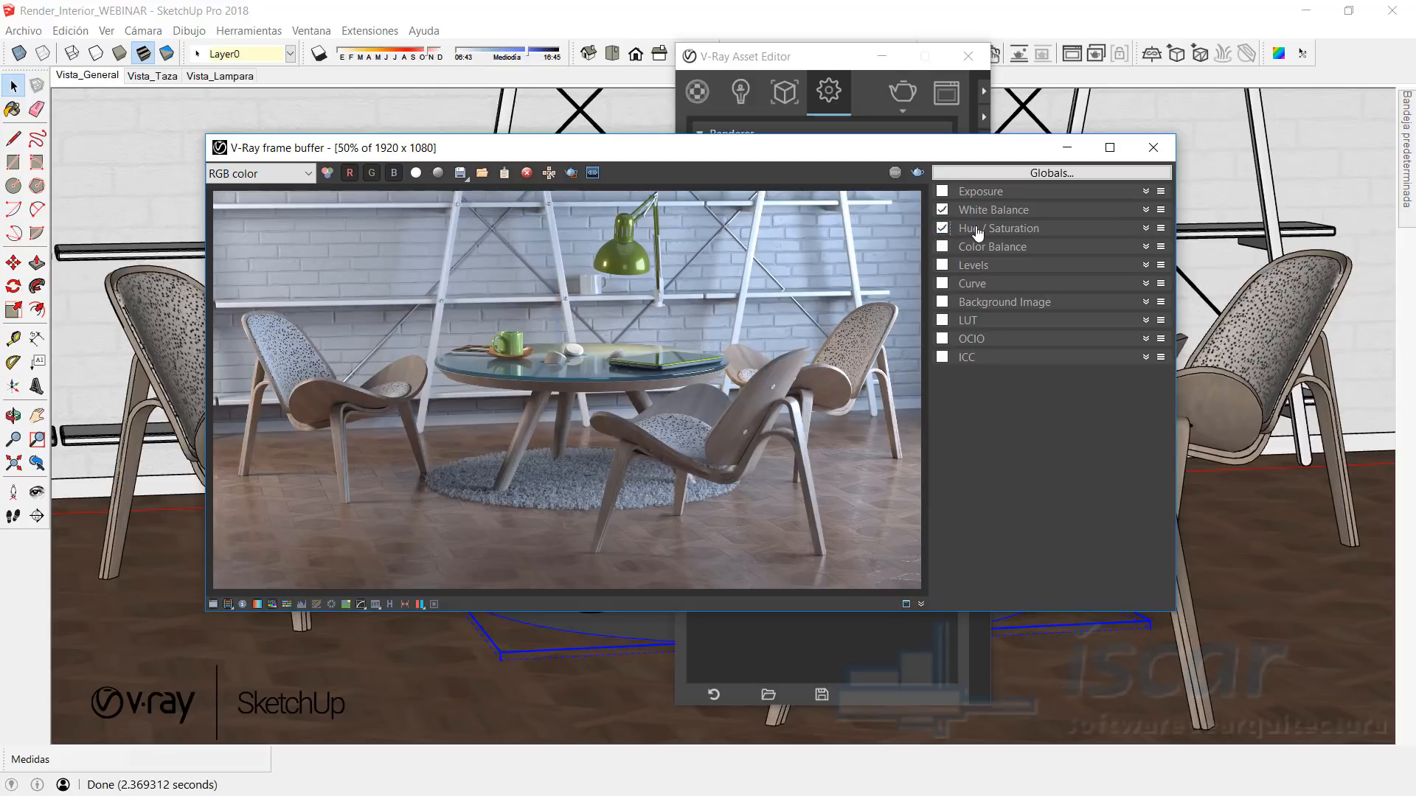
Step: Raise the Saturation slightly in the Hue / Saturation correction and compare the image with and without it
click(977, 230)
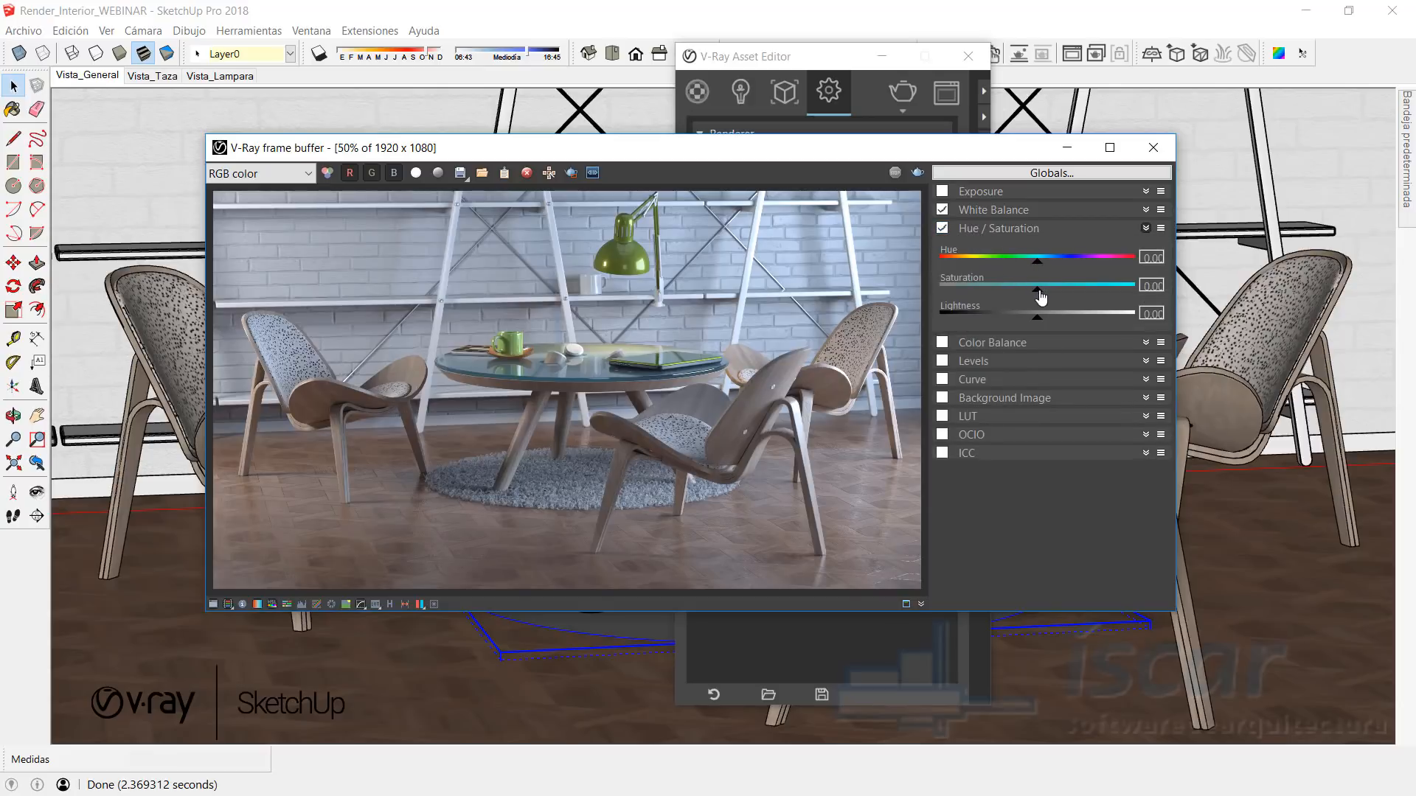
drag(1040, 296, 1041, 296)
drag(1042, 296, 1059, 295)
click(943, 228)
click(943, 227)
click(942, 229)
click(943, 228)
click(943, 229)
click(943, 228)
click(943, 229)
click(942, 229)
click(943, 229)
click(972, 230)
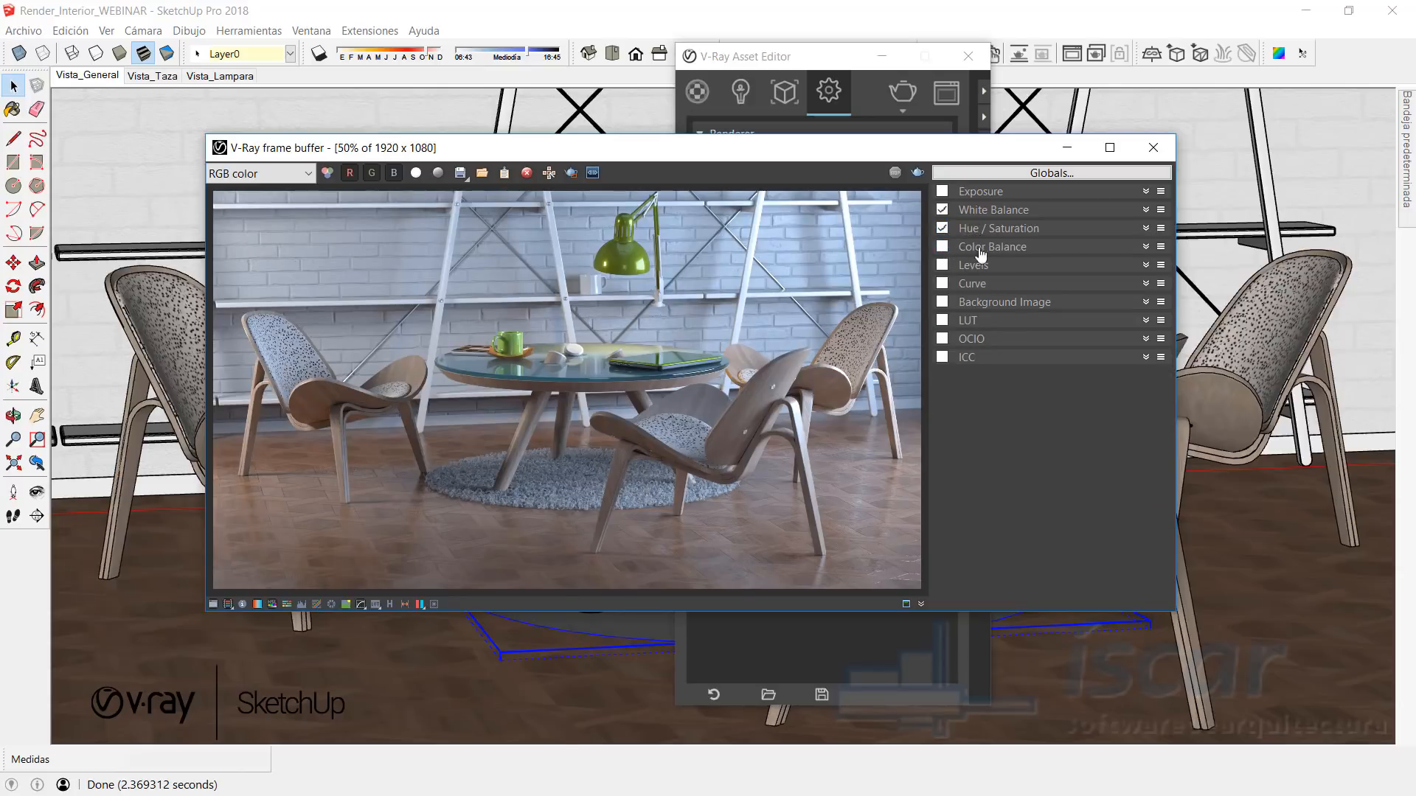
Step: Enable Color Balance for the shadows, setting cyan-red to 0.05 and magenta-green to -0.04
click(981, 248)
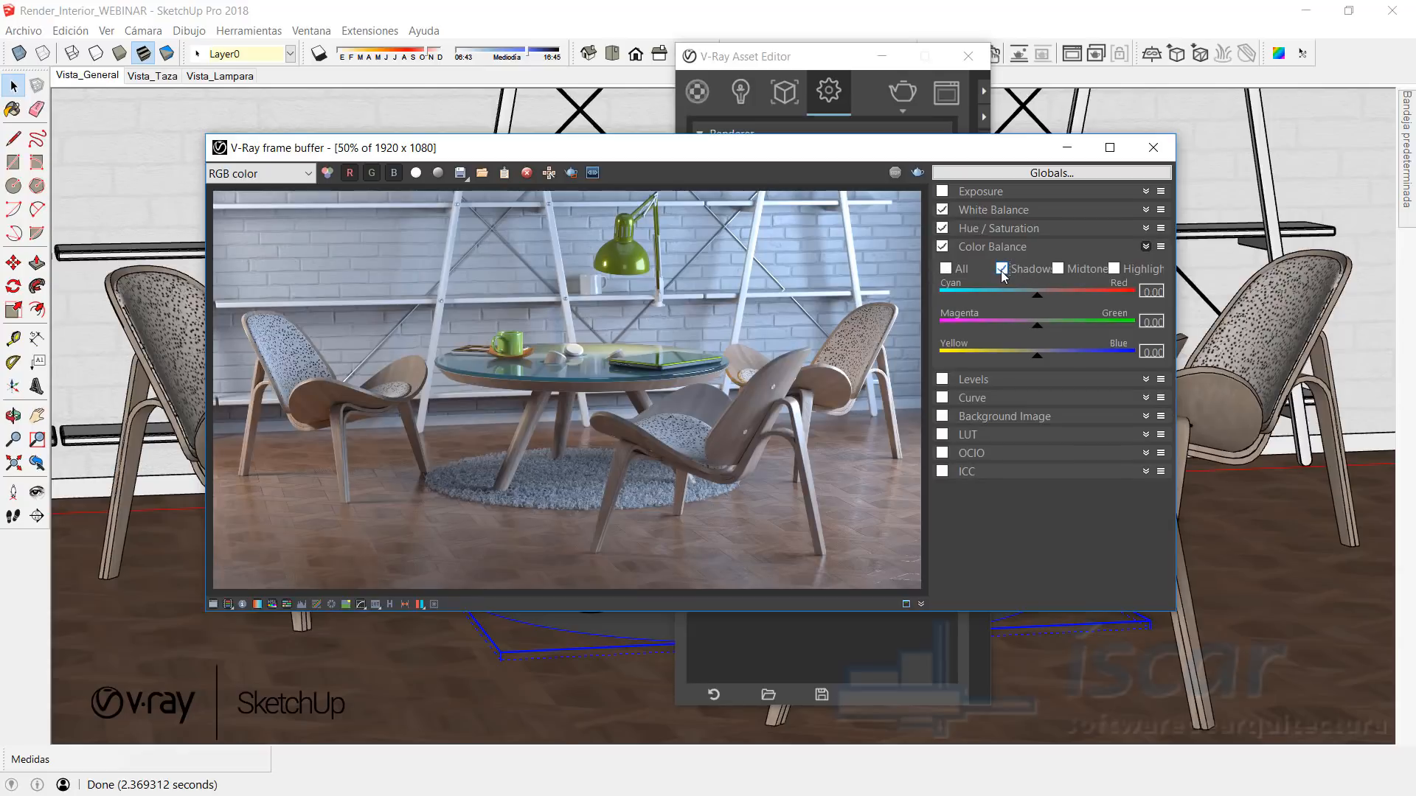
click(1152, 290)
text(5)
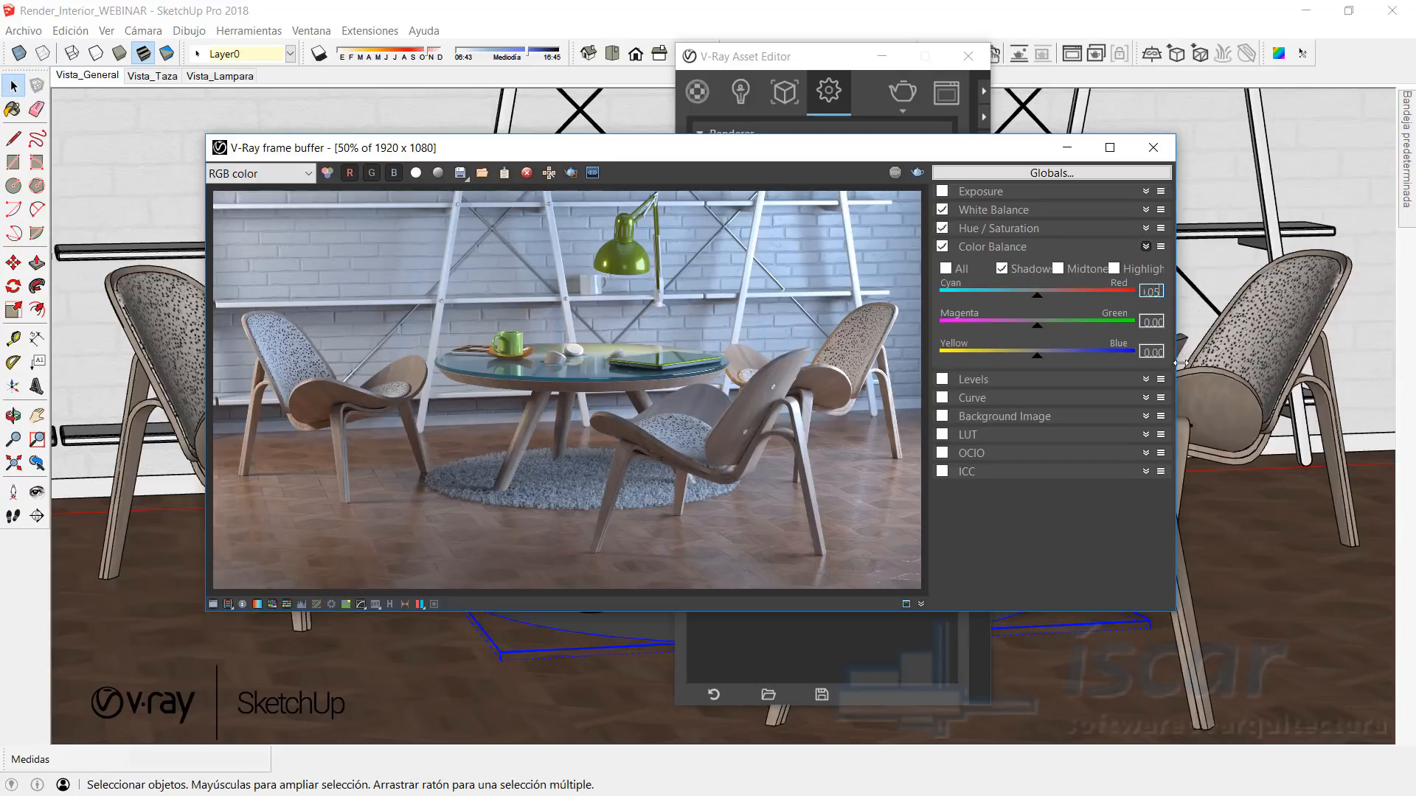
click(1159, 321)
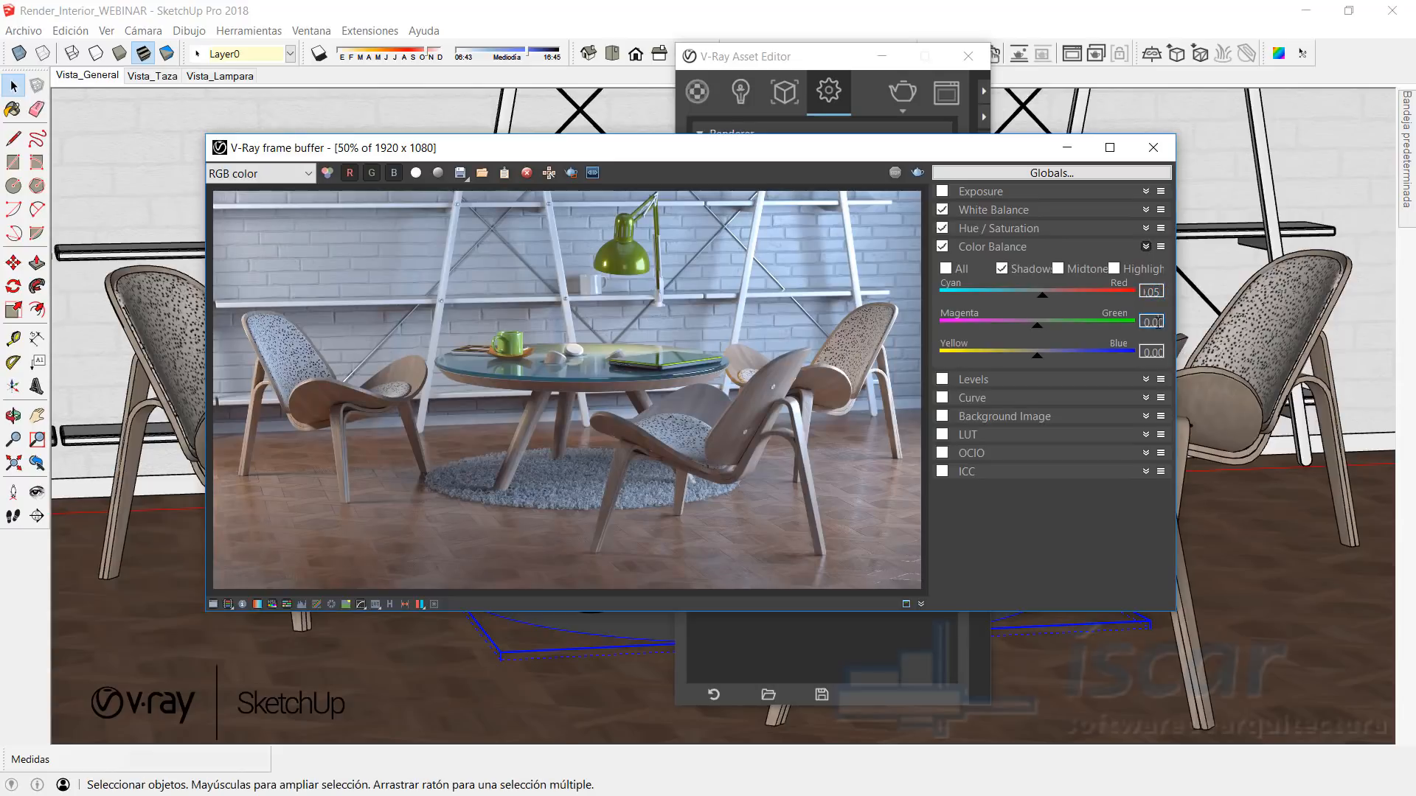
double_click(1158, 325)
text(-0.04)
Step: Set the shadows' yellow-blue balance to 0.02 and compare the image with and without Color Balance
click(1151, 351)
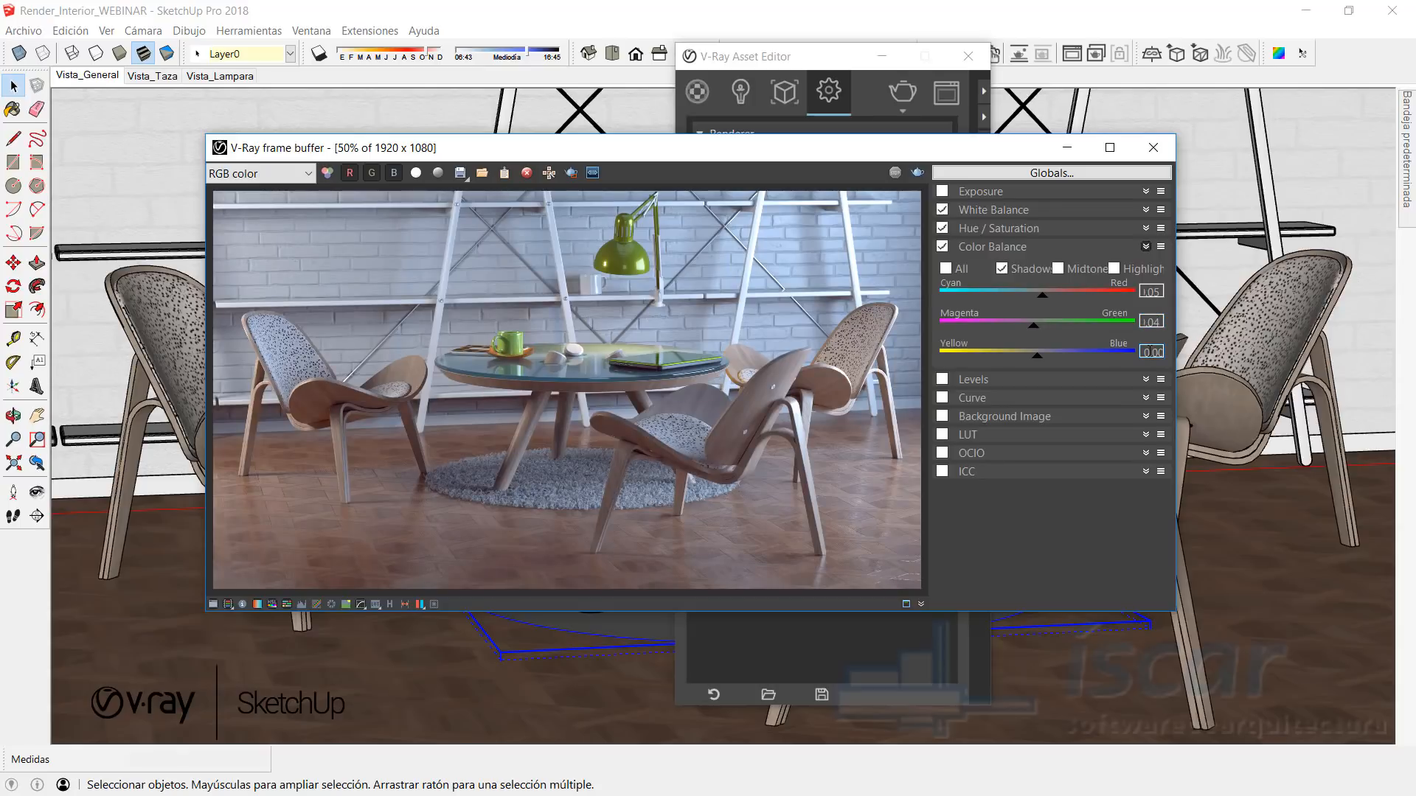
click(1160, 353)
drag(1155, 352, 1168, 362)
text(2)
click(1150, 322)
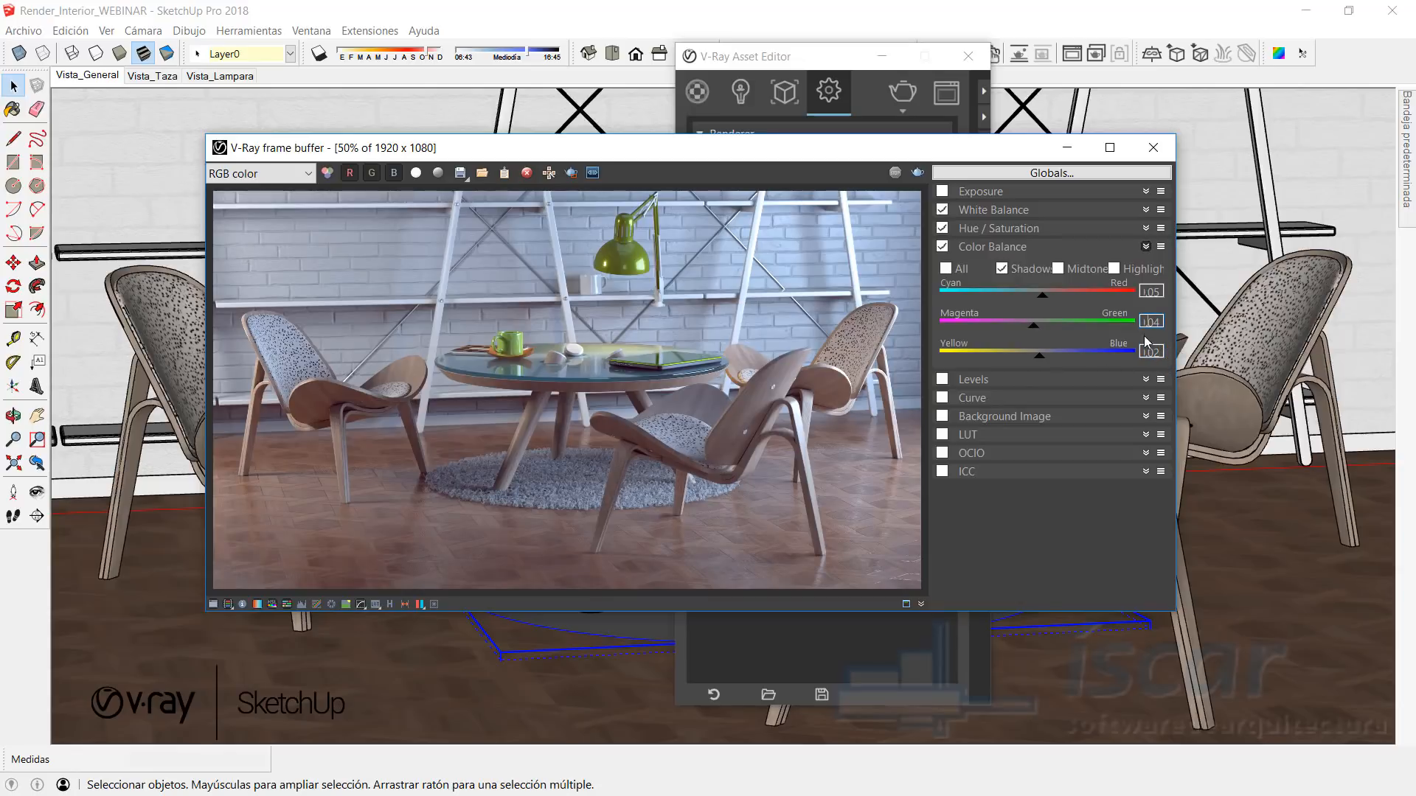
click(942, 246)
click(942, 247)
click(945, 249)
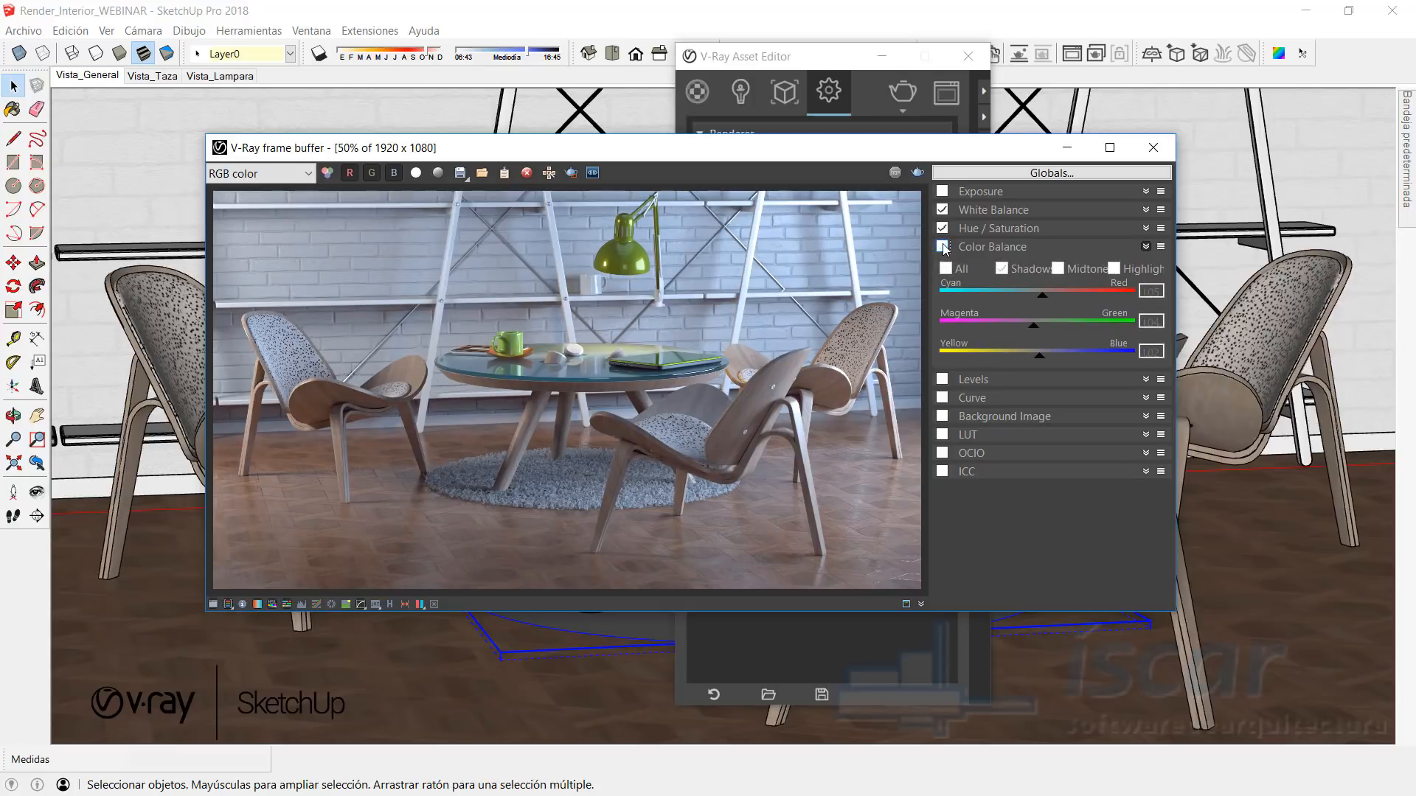
click(946, 249)
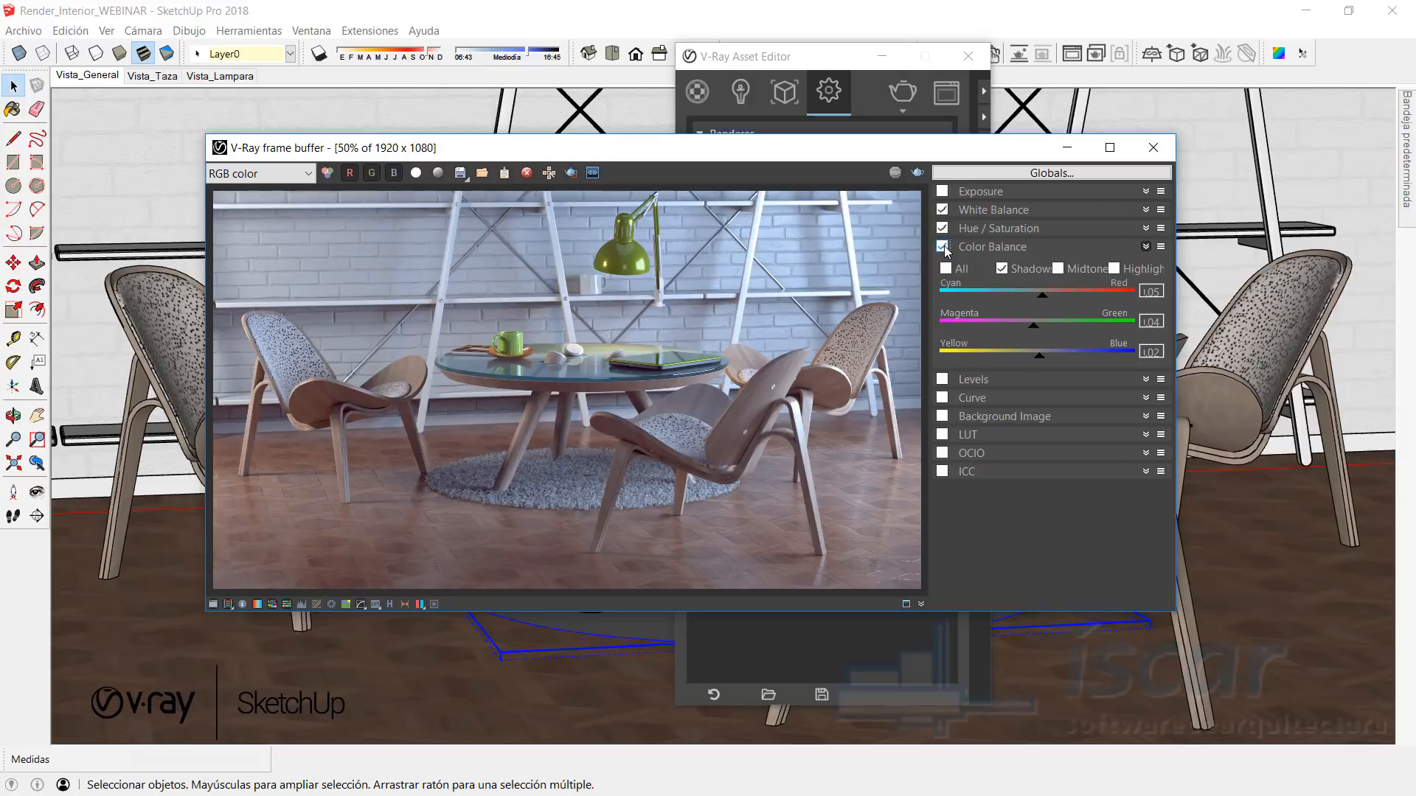
click(971, 249)
click(973, 250)
Step: Set the midtones' color balance to 0.02 for cyan-red and -0.06 for yellow-blue, and compare the effect
click(1059, 268)
double_click(1160, 292)
double_click(1151, 351)
text(-)
click(1152, 321)
click(944, 250)
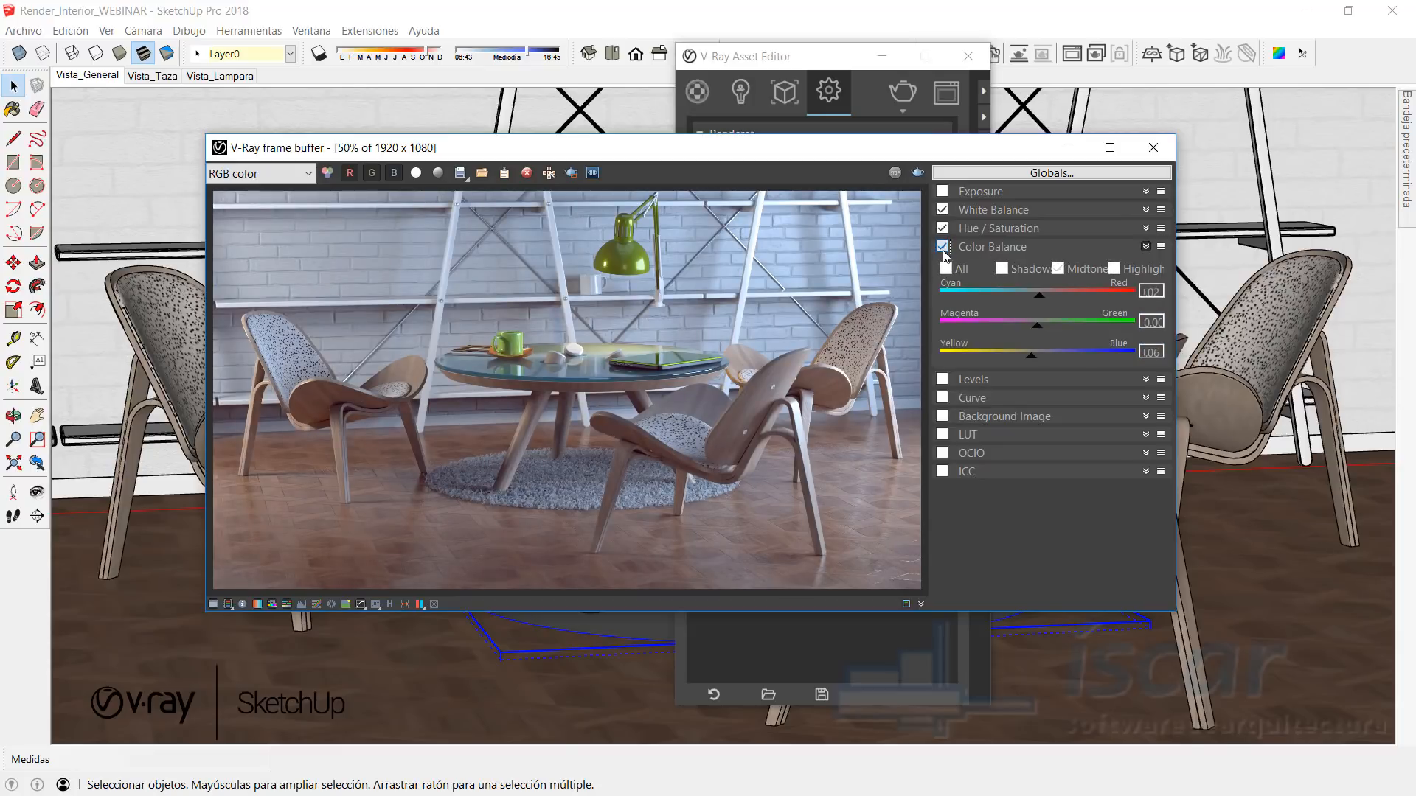
click(943, 248)
Step: Set the highlights' color balance to 0.35 for cyan-red and -0.4 for yellow-blue, and compare the effect
click(1114, 269)
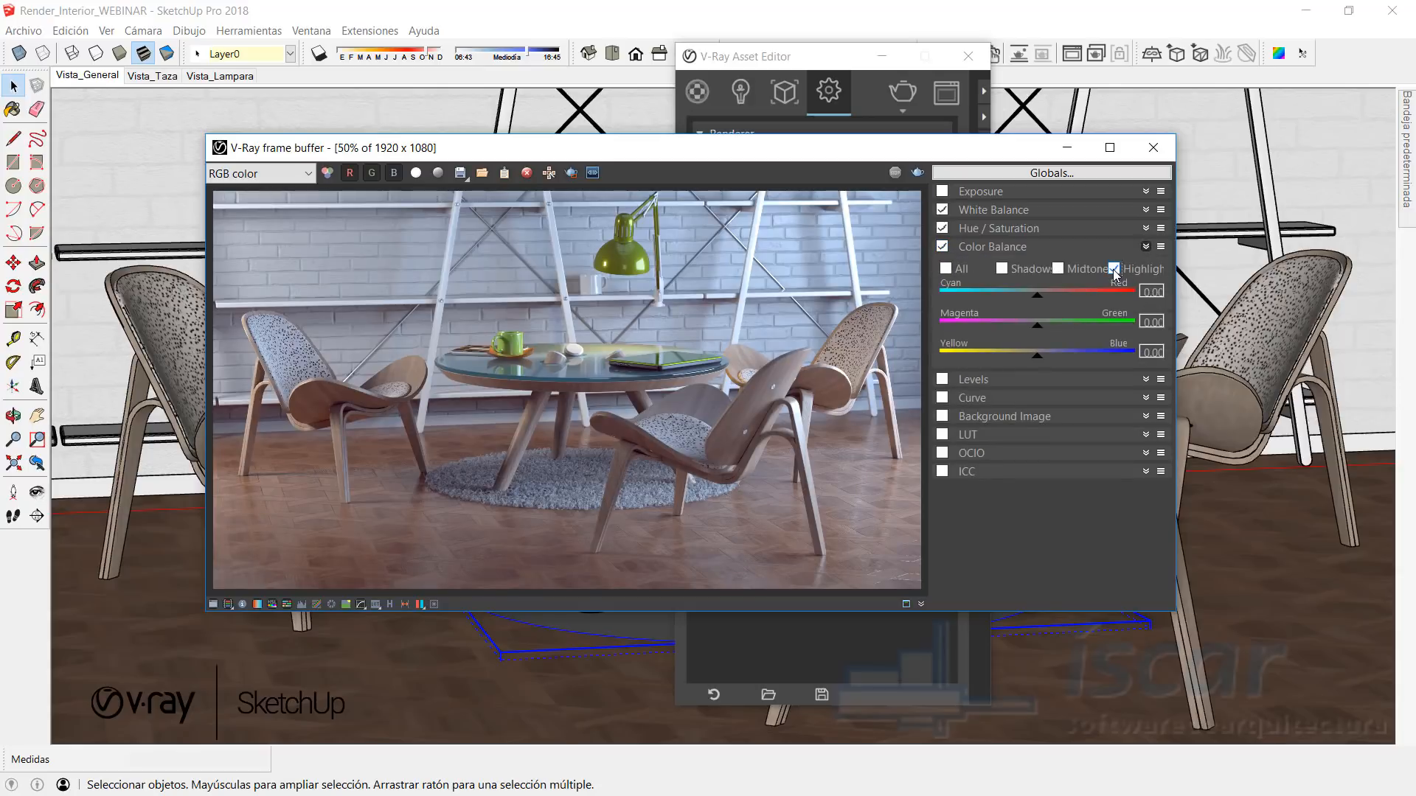
double_click(1153, 291)
text(0.35)
double_click(1151, 351)
text(-)
text(0.4)
key(Return)
click(943, 248)
click(943, 248)
click(942, 248)
click(942, 248)
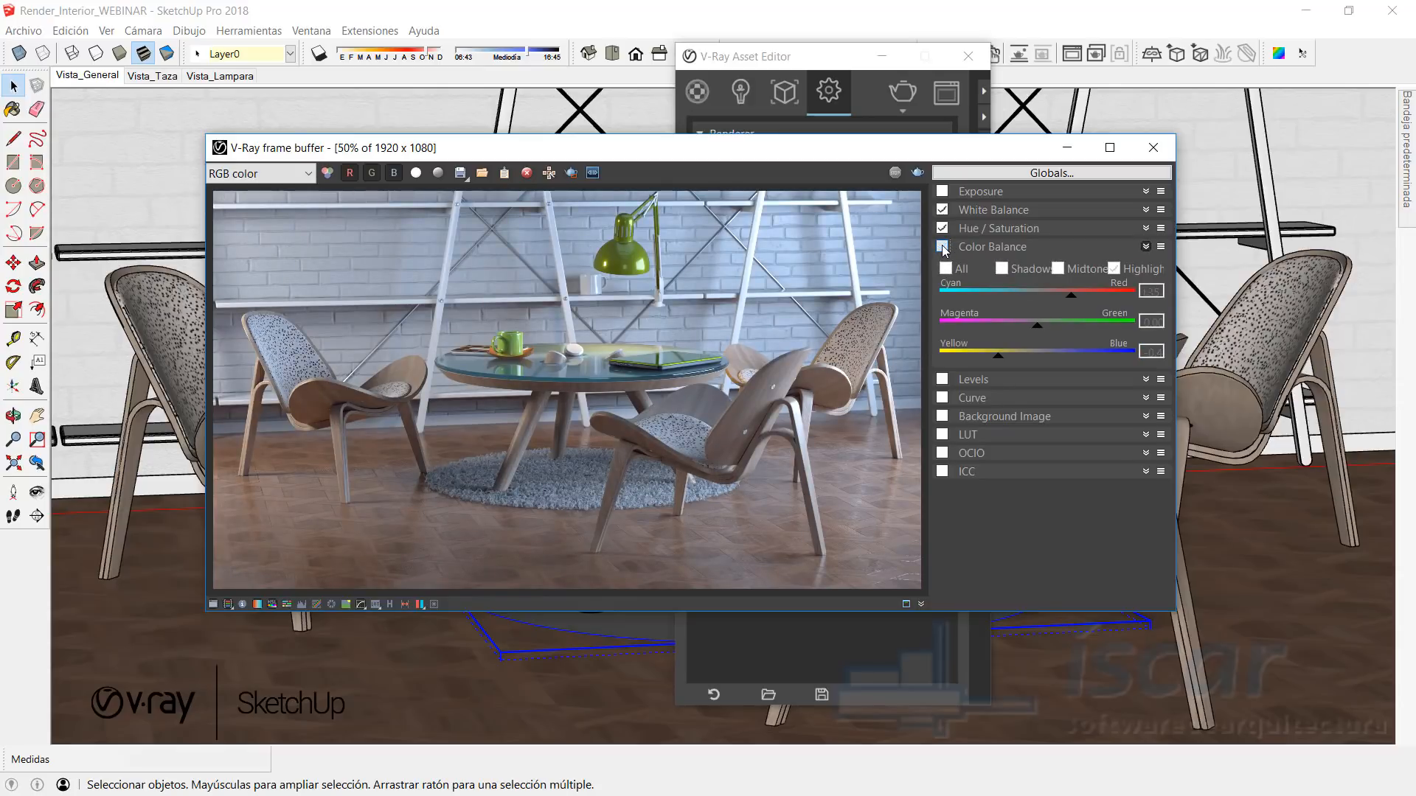
click(942, 247)
click(943, 247)
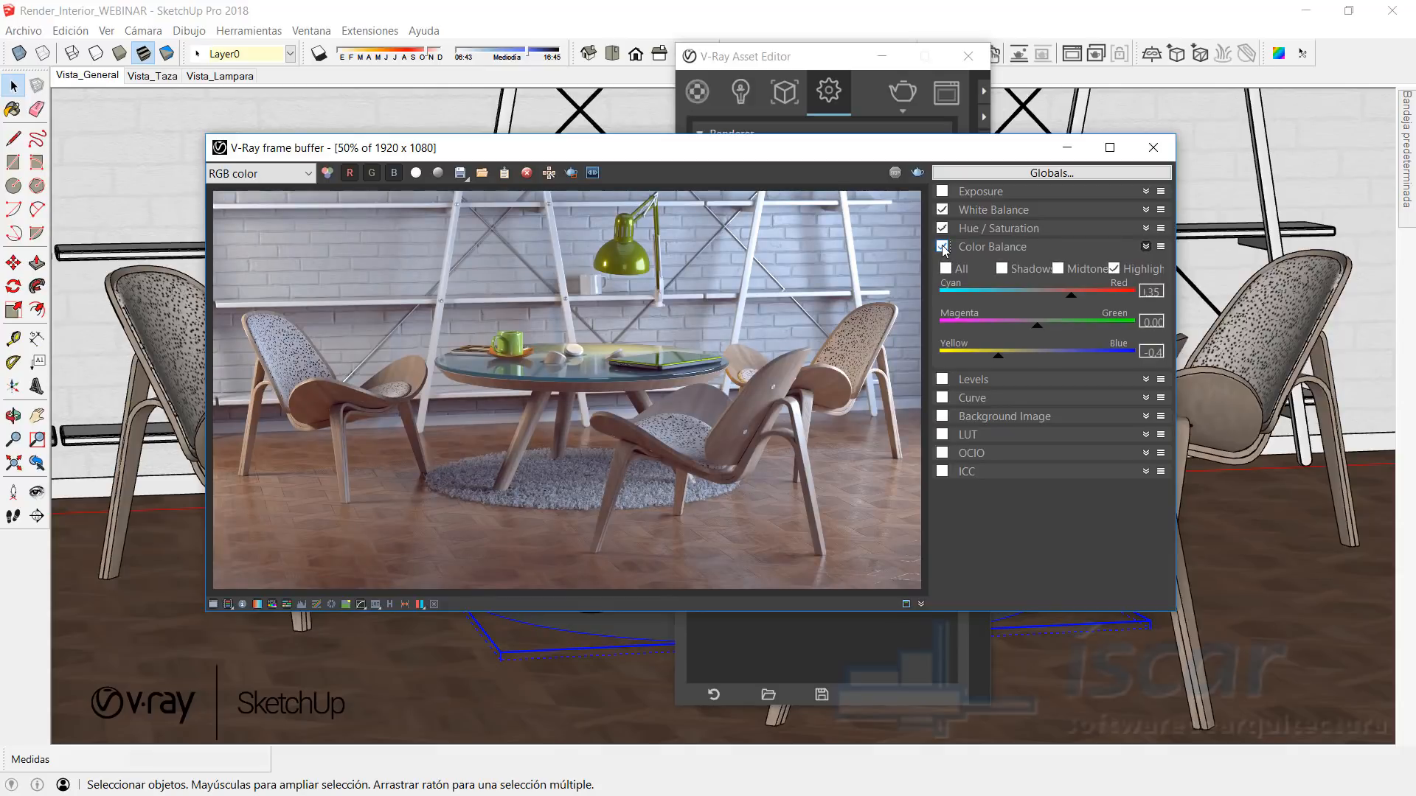
click(968, 251)
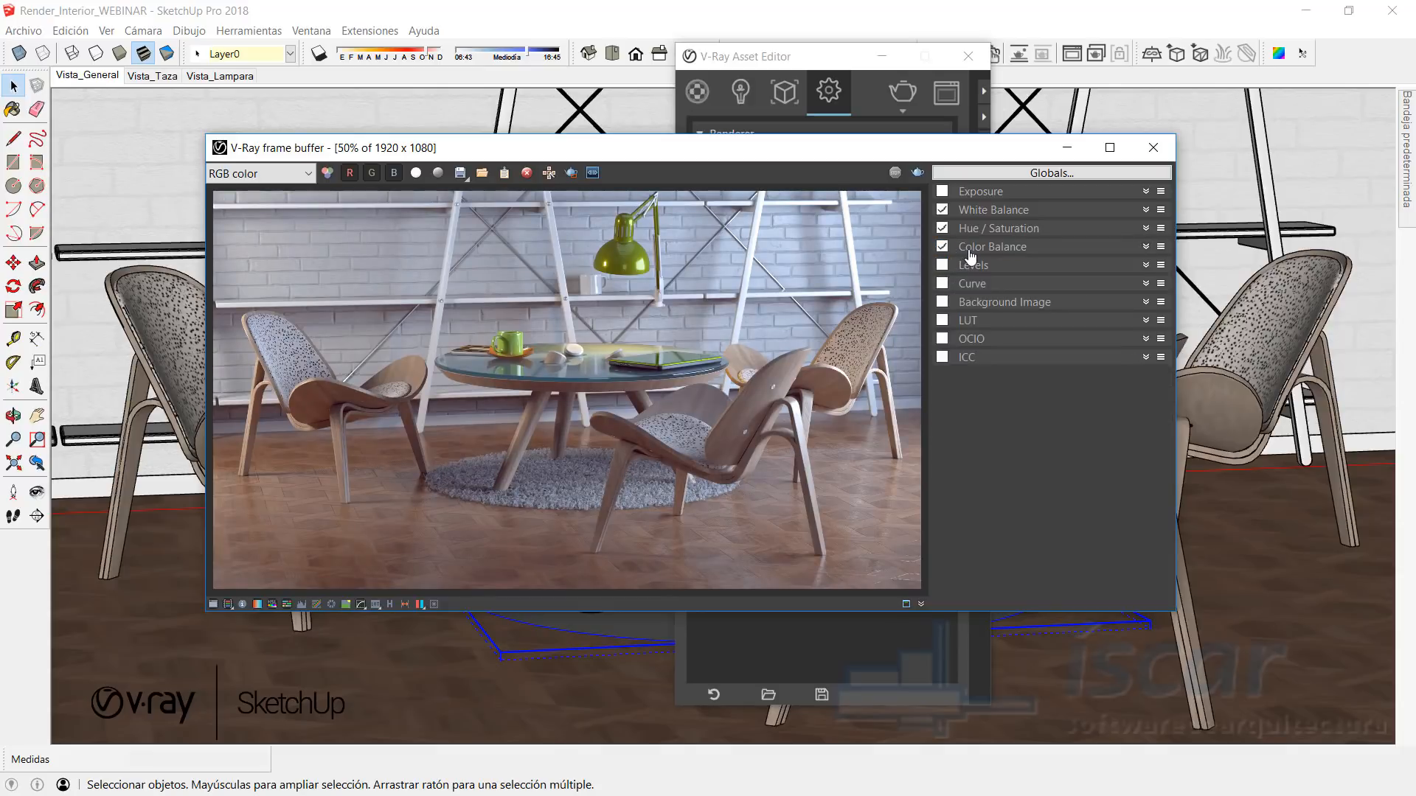
Step: Enable the Curve correction, bend both curve ends into a contrast-boosting S shape, and compare the image with and without it
click(942, 283)
click(973, 286)
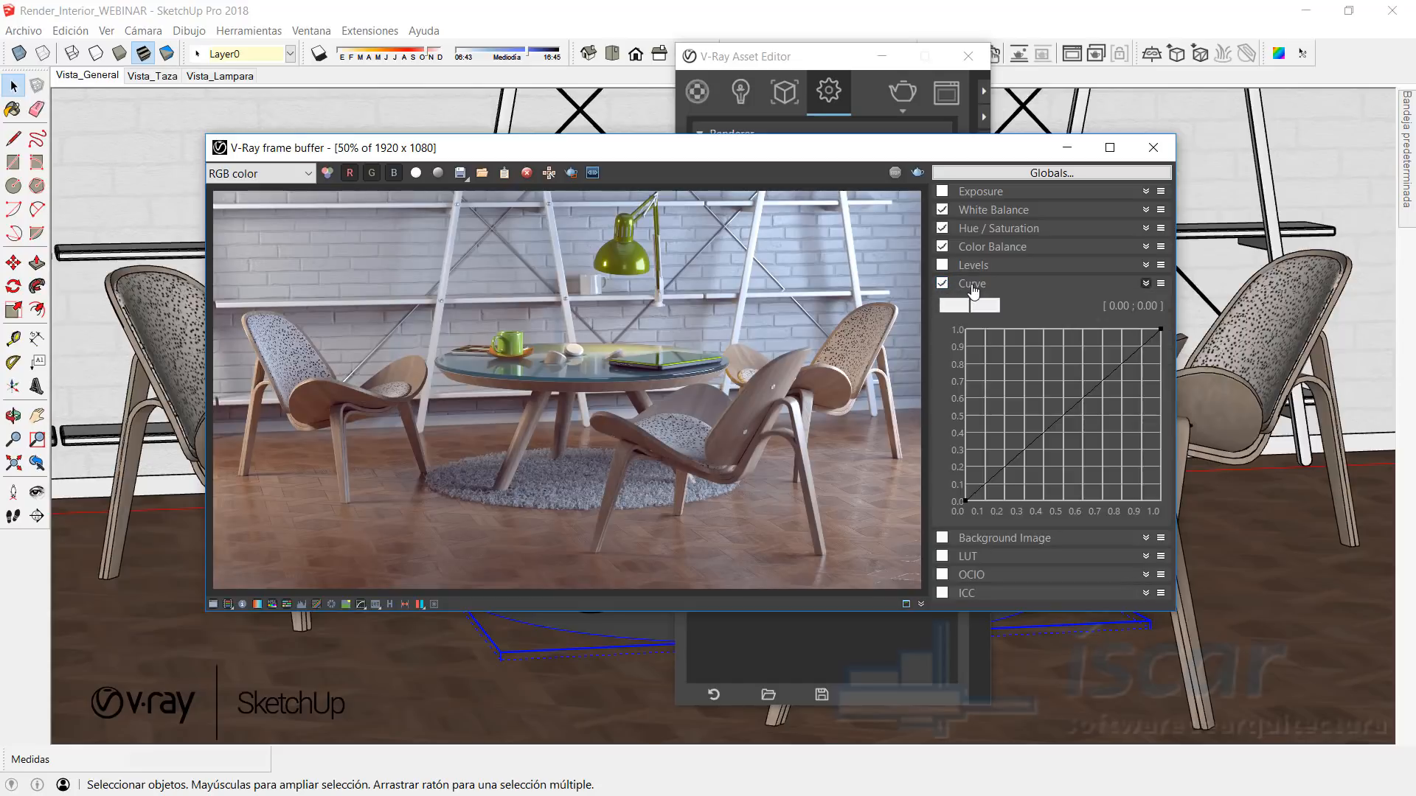
click(1161, 329)
drag(1107, 379, 1002, 376)
click(965, 501)
drag(1024, 459, 1025, 492)
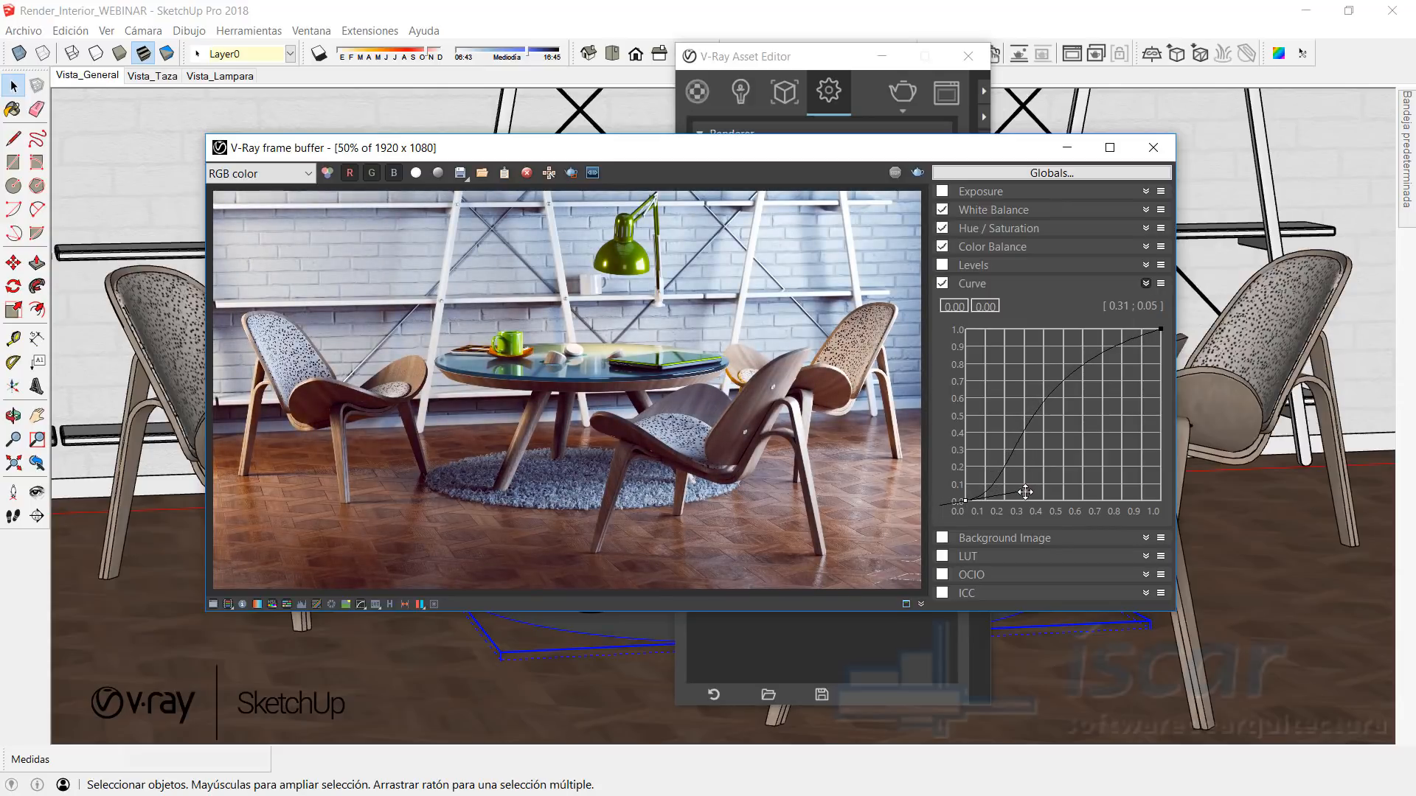
click(942, 284)
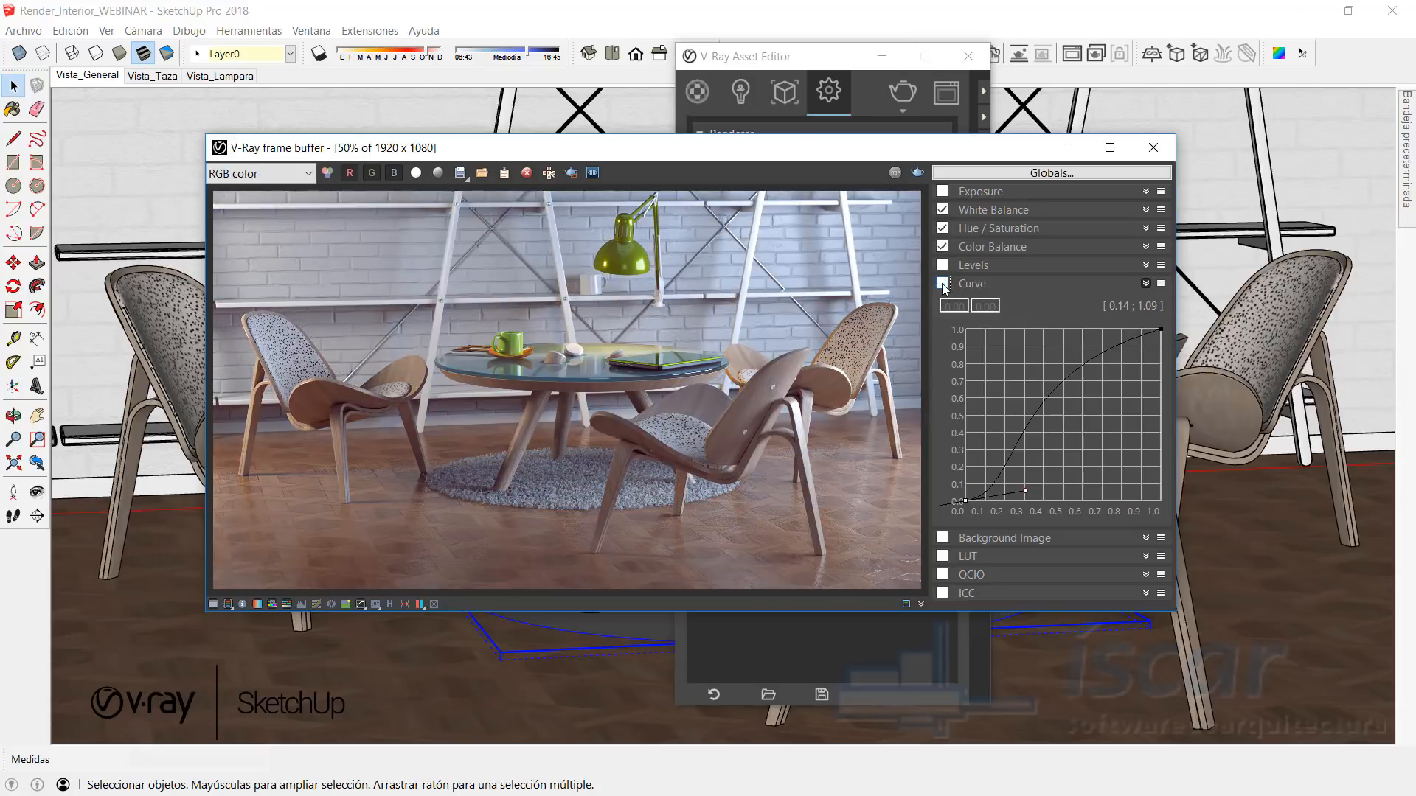
click(943, 283)
click(942, 284)
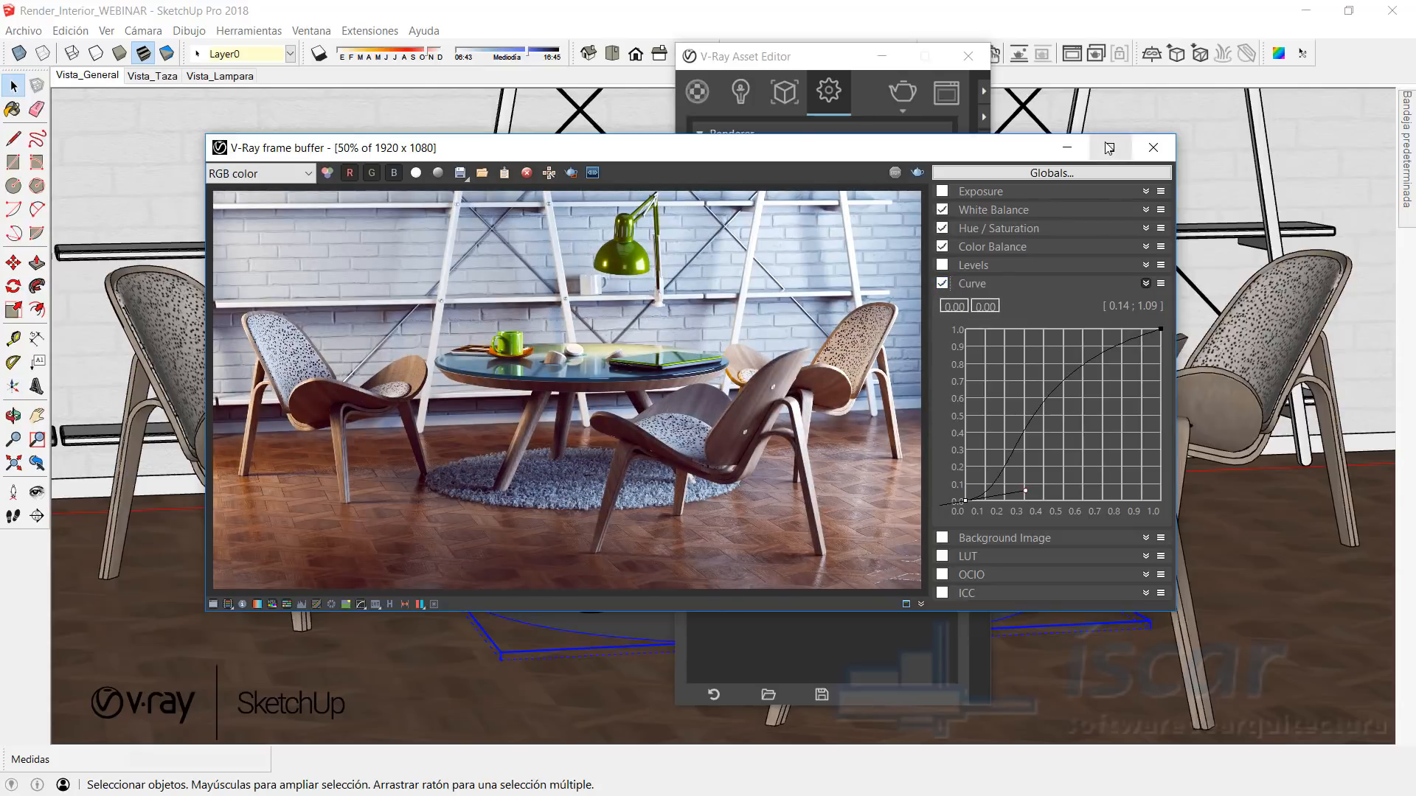
click(976, 286)
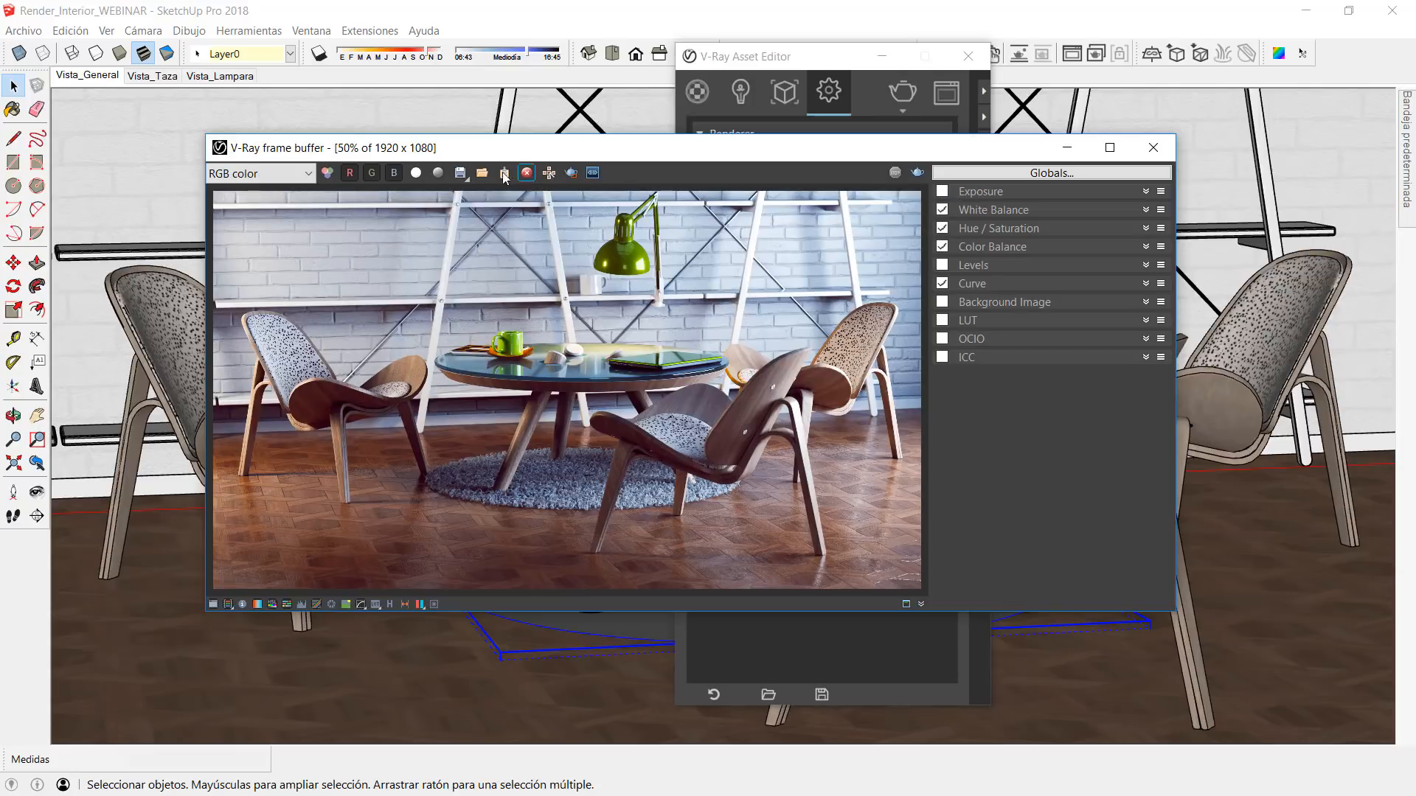
Step: Save the corrected render as a PNG image named Webinar in the Escritorio folder
click(460, 174)
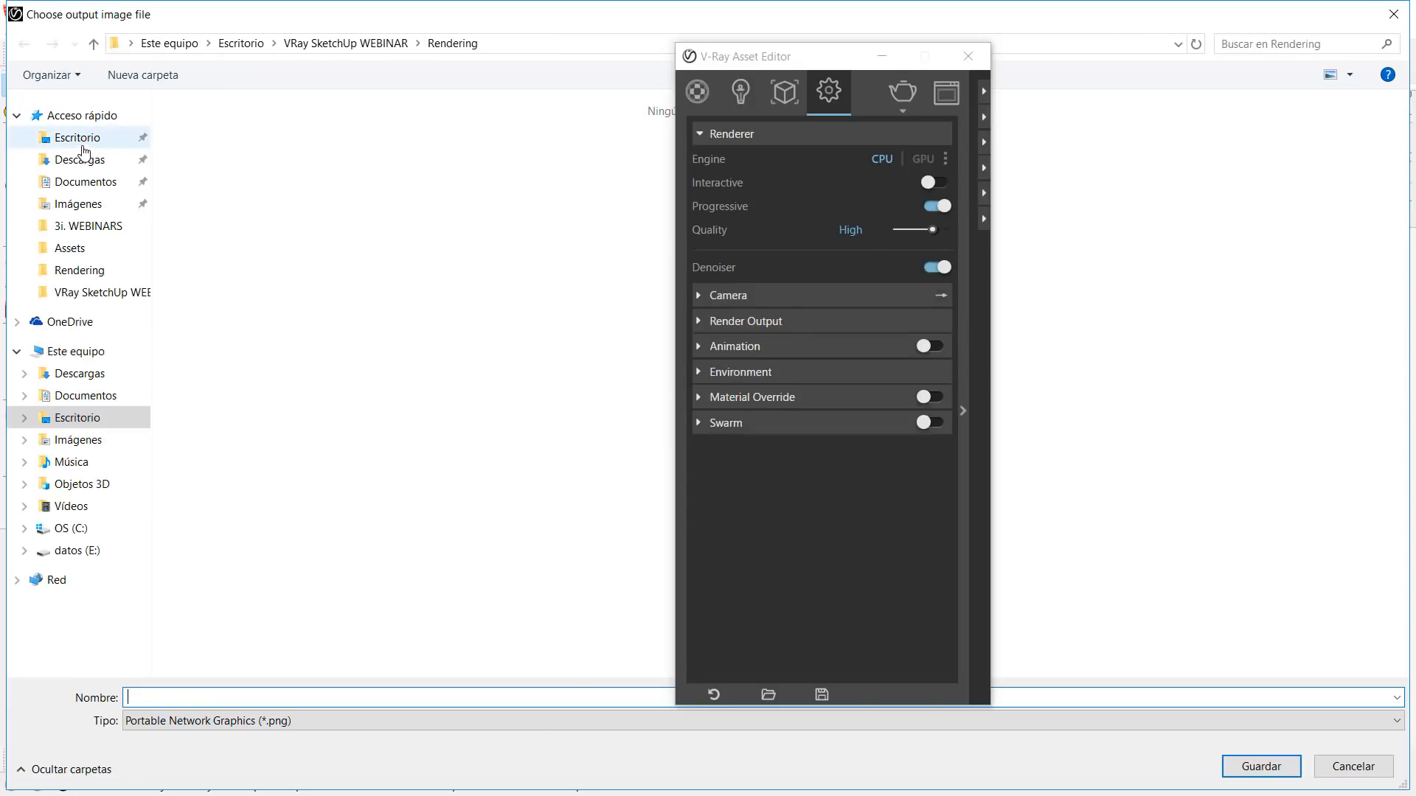
click(78, 141)
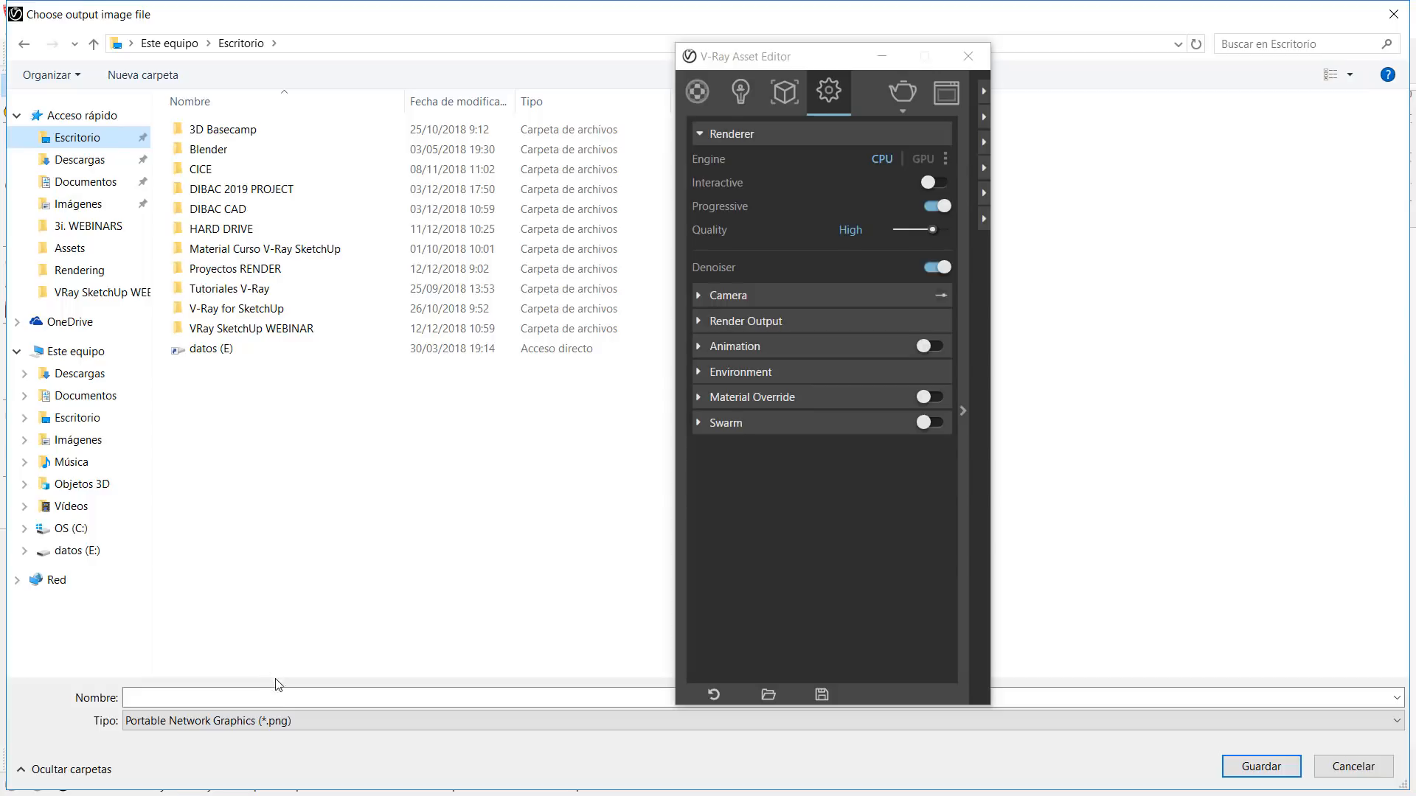
text(Webinar)
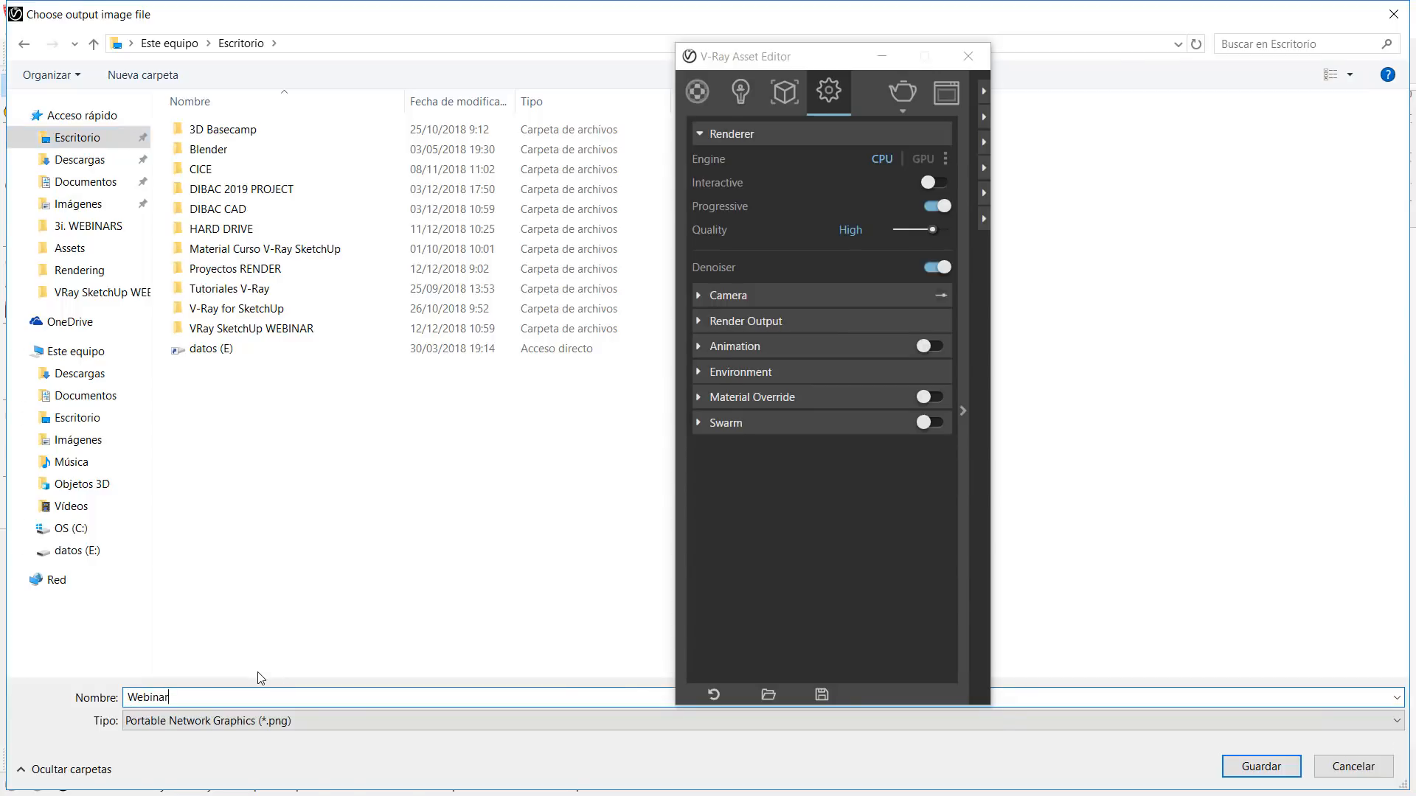
key(Return)
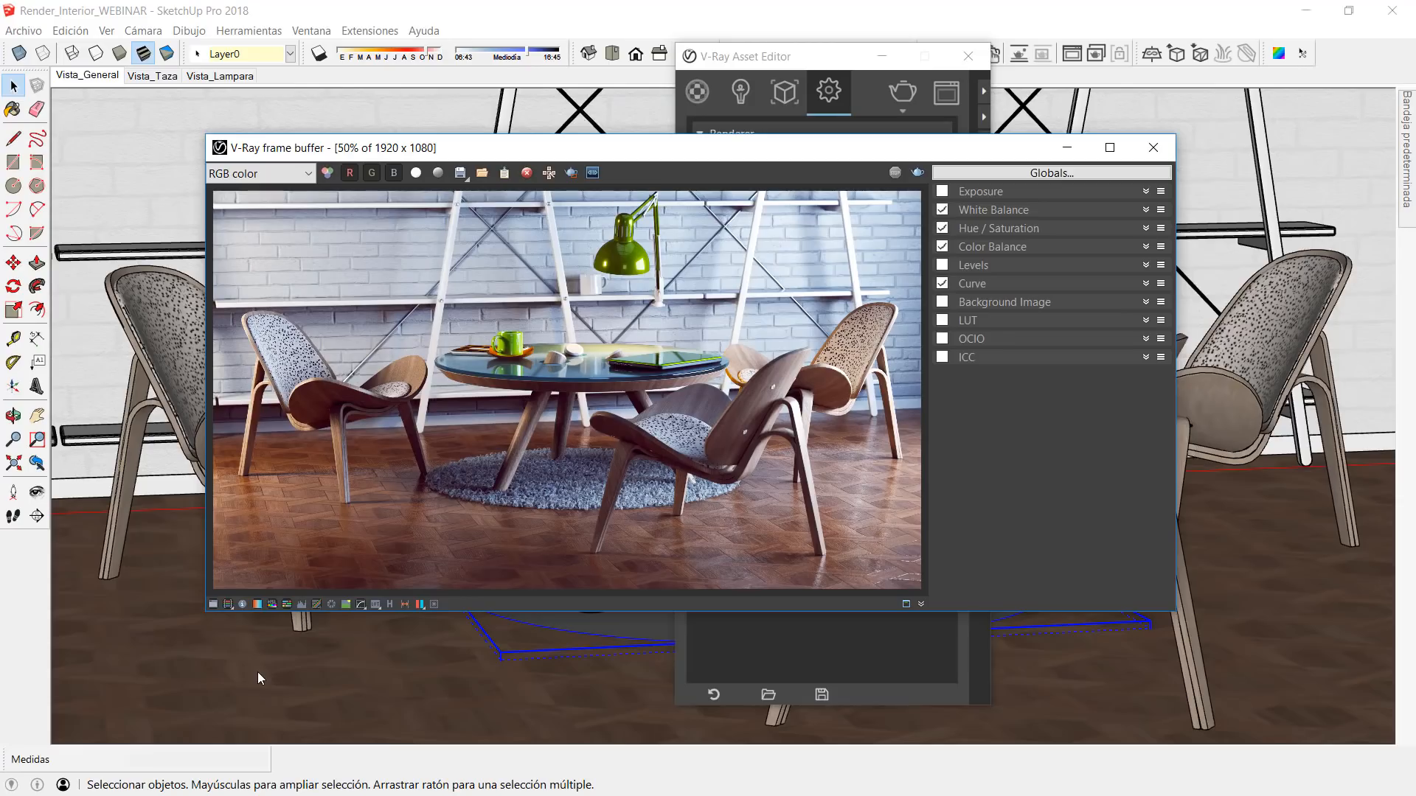